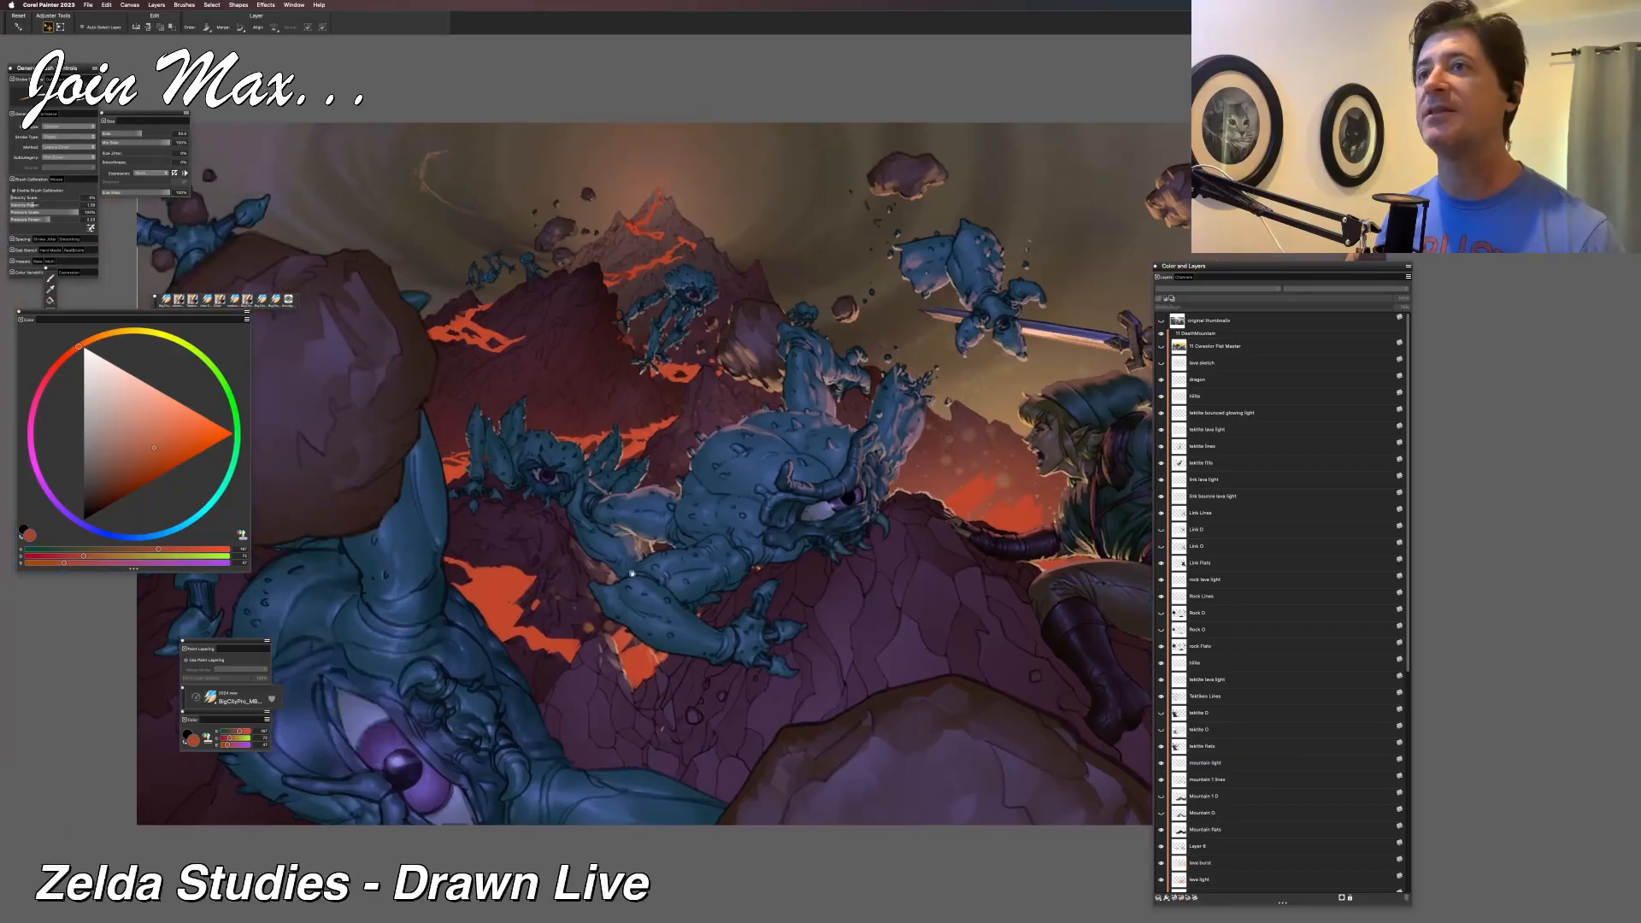
Select the lava pool layer beneath the Mountain Flats and toggle its visibility to check which areas it covers.
left_click_drag(565, 643, 494, 605)
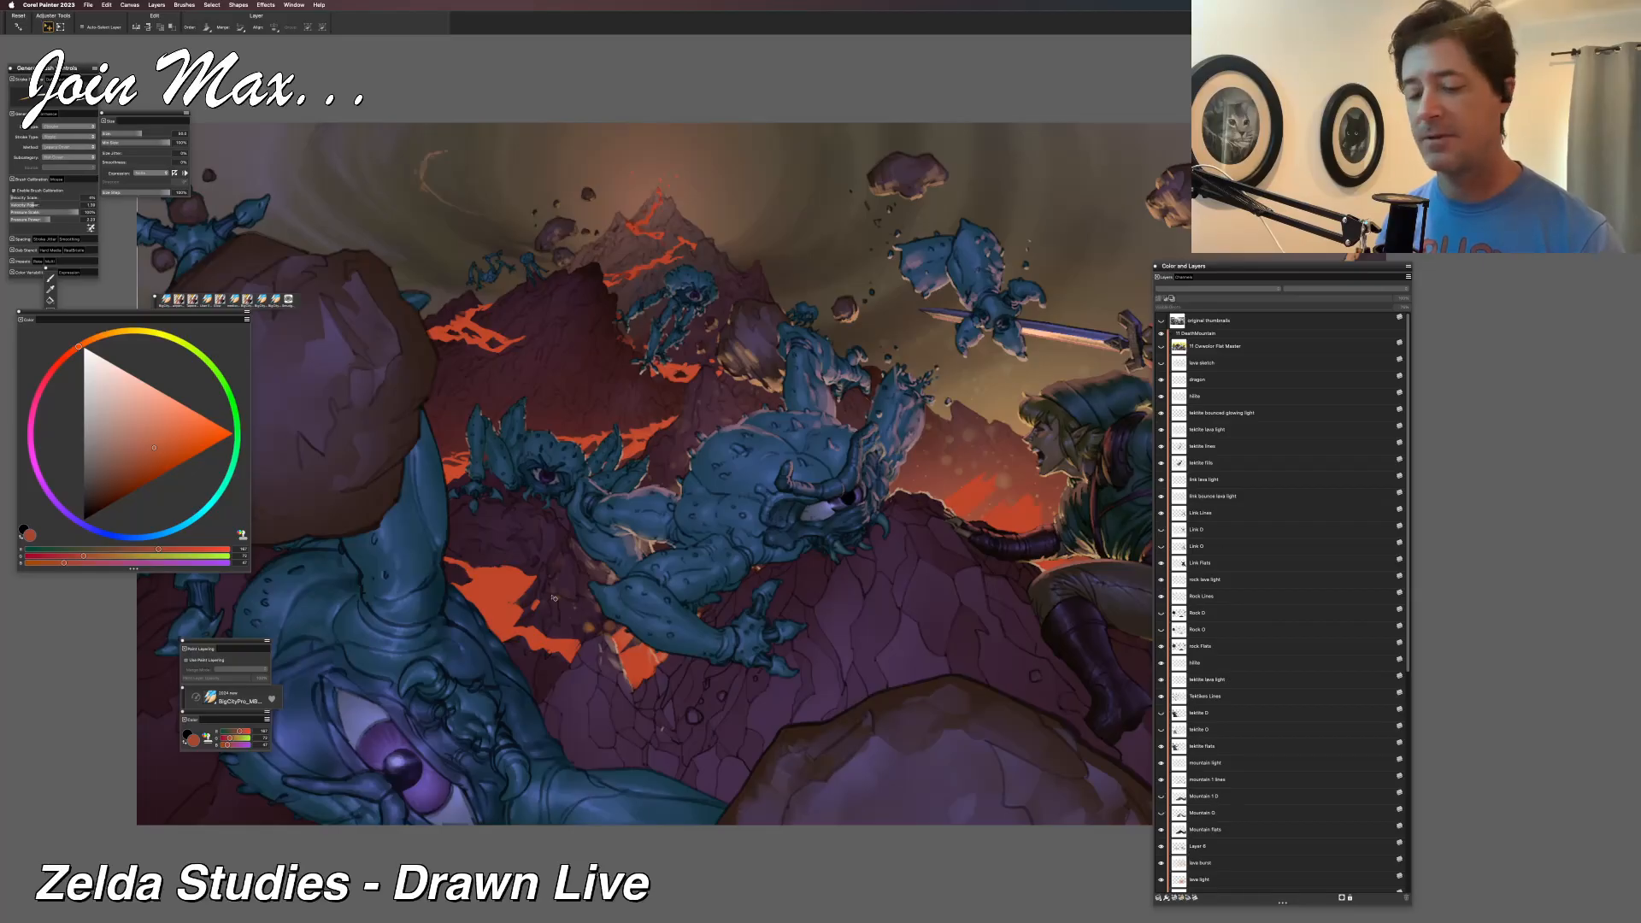
right_click(516, 587)
key("Escape")
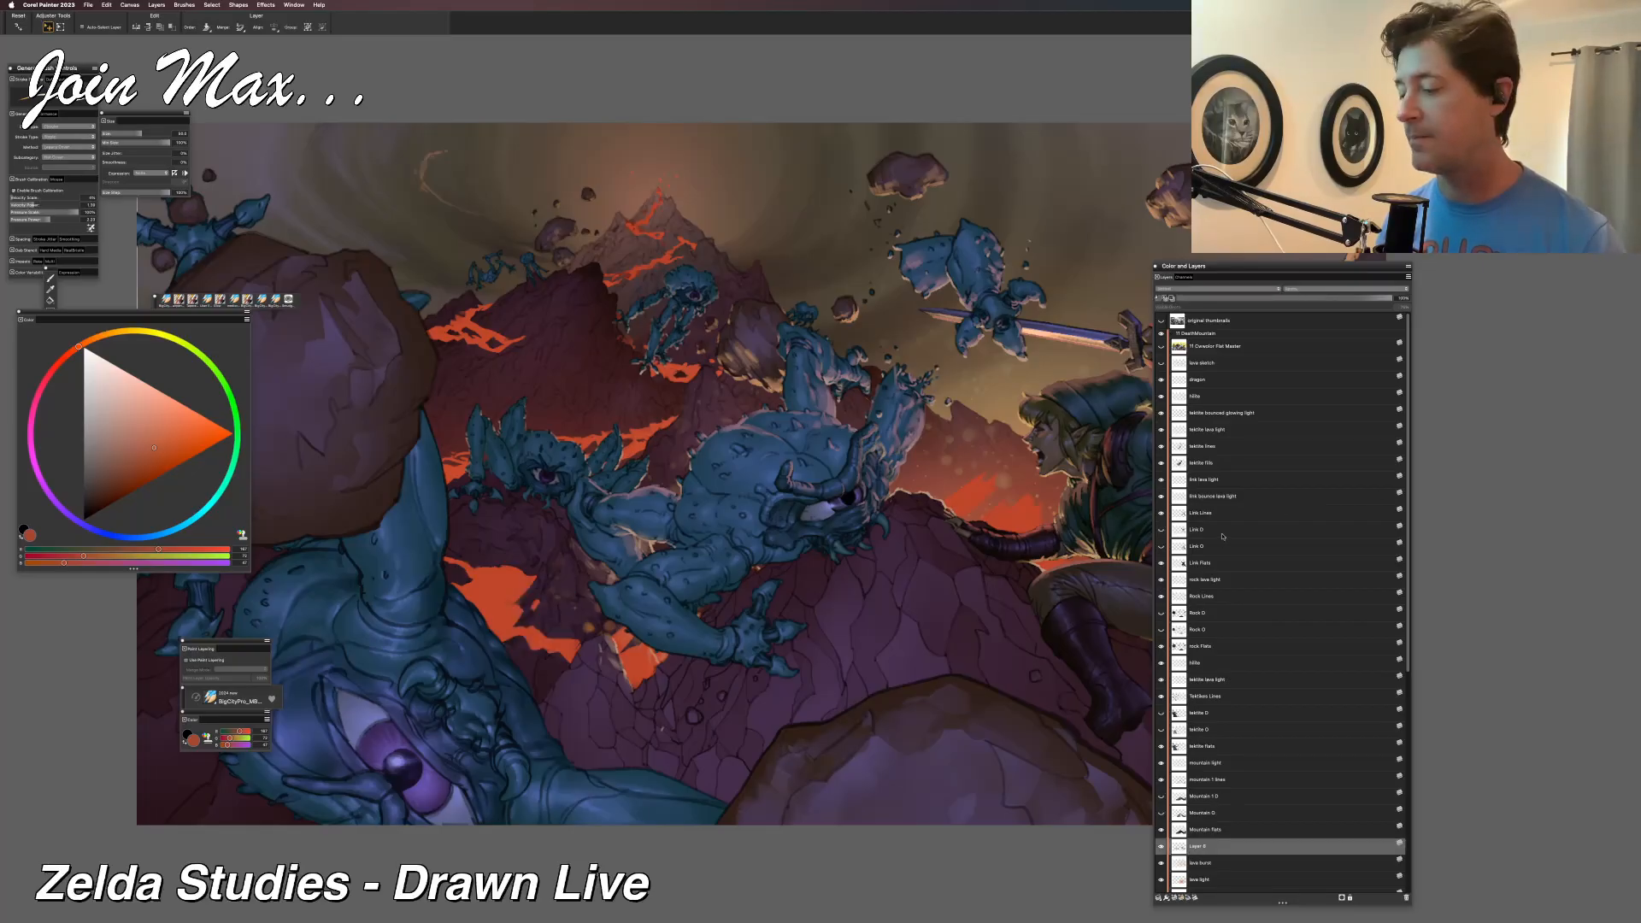
scroll(1254, 633, "down", 5)
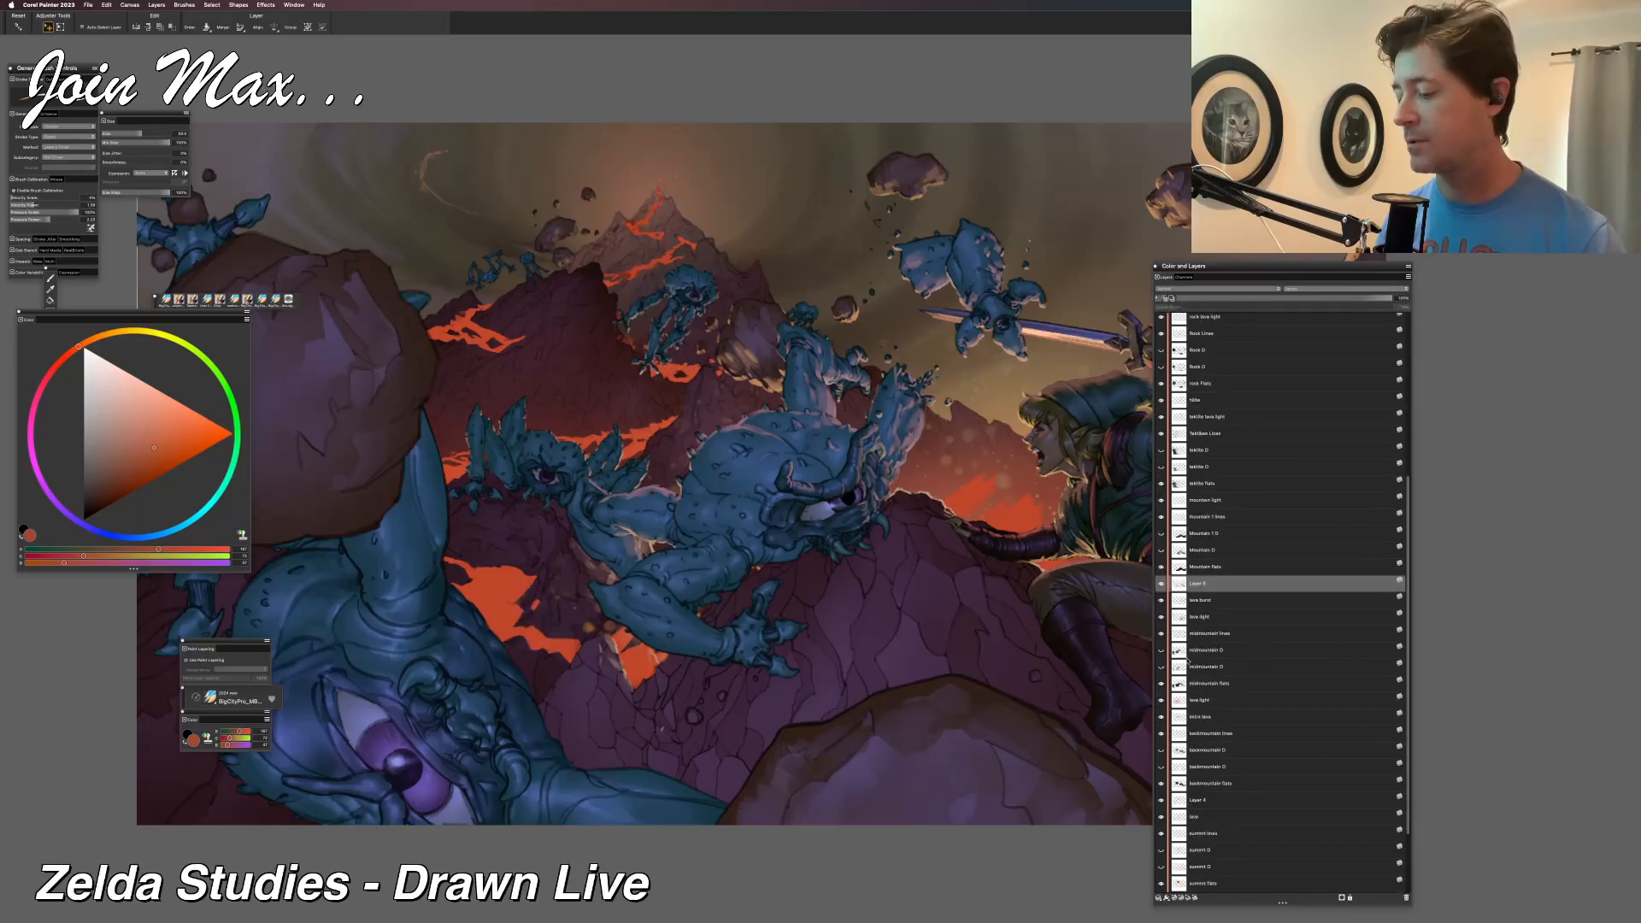
left_click(1162, 583)
left_click(1162, 584)
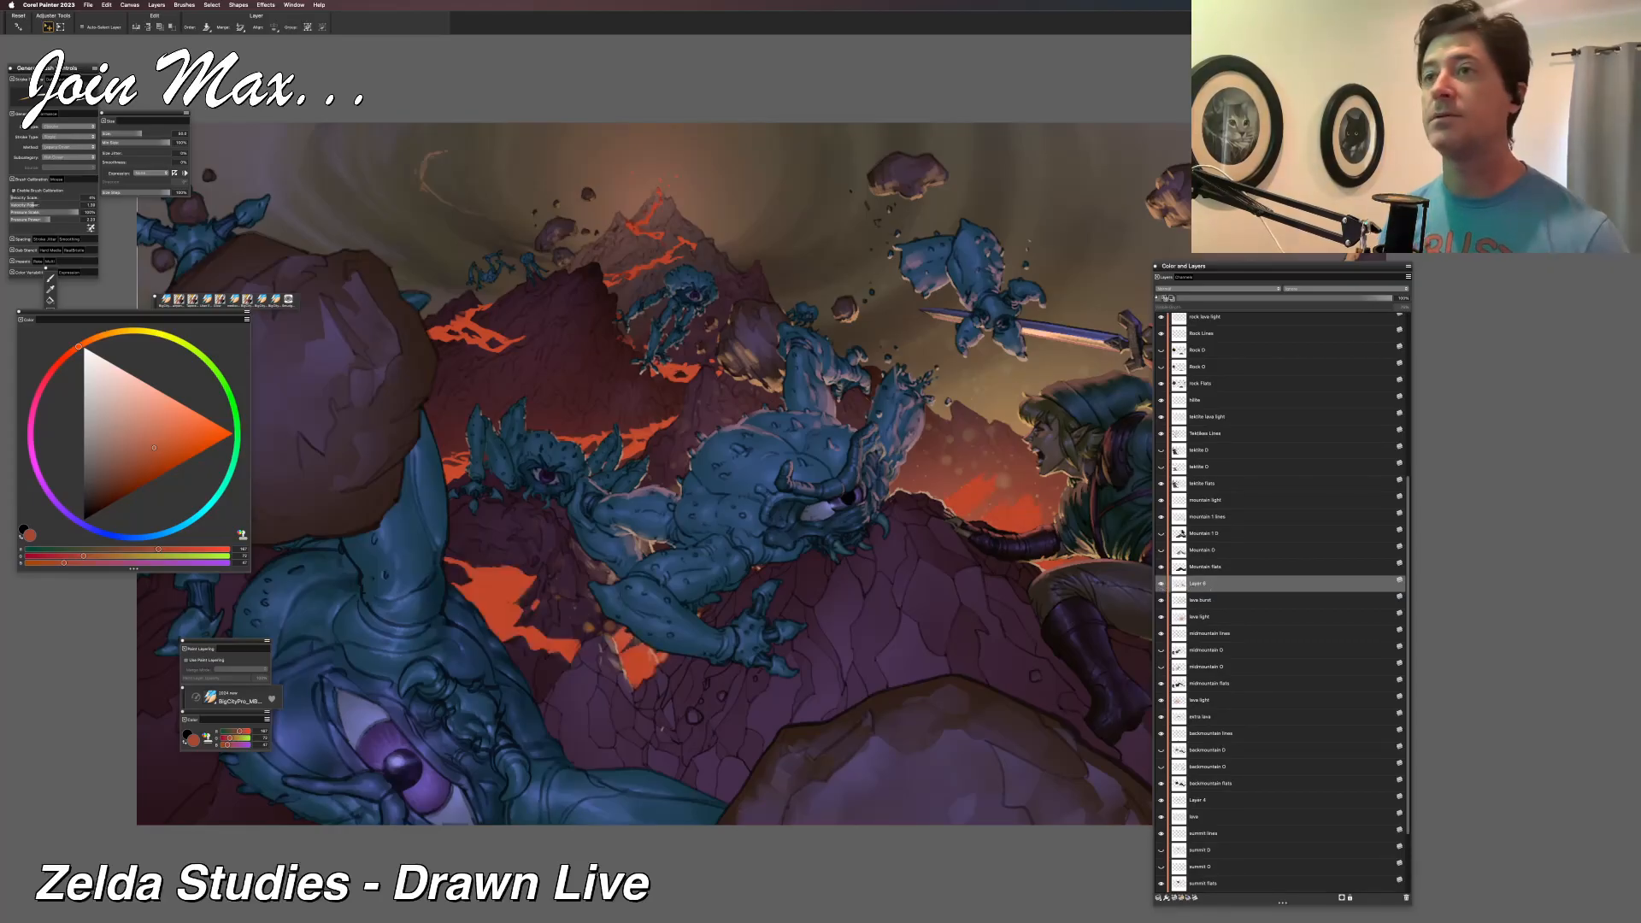
key("b")
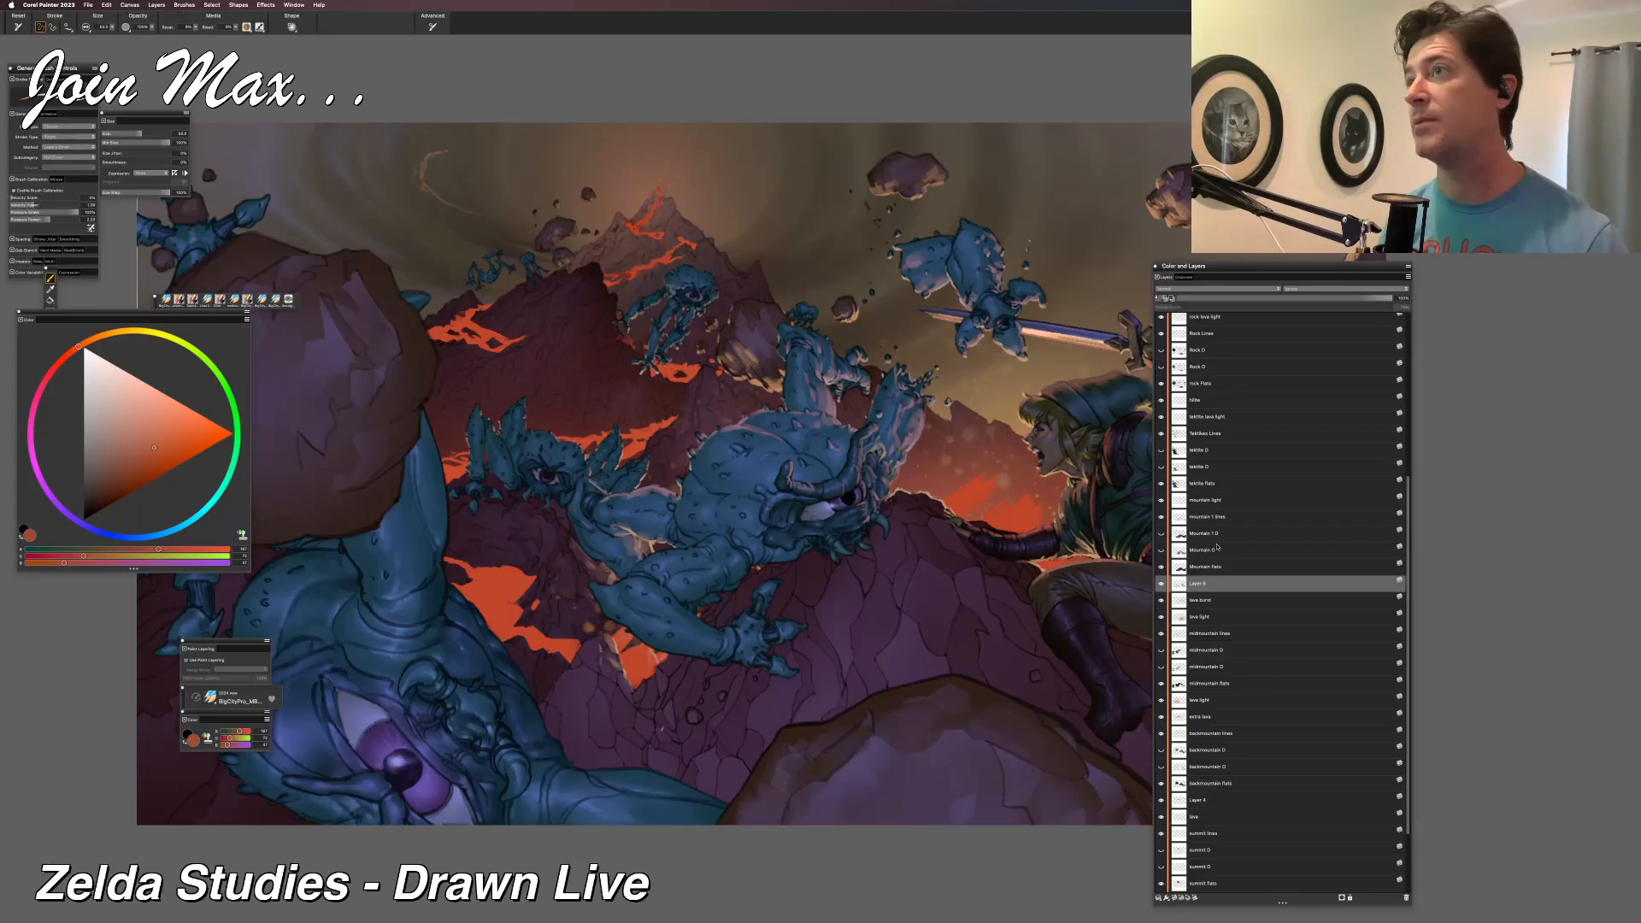
left_click(1161, 583)
left_click(1161, 582)
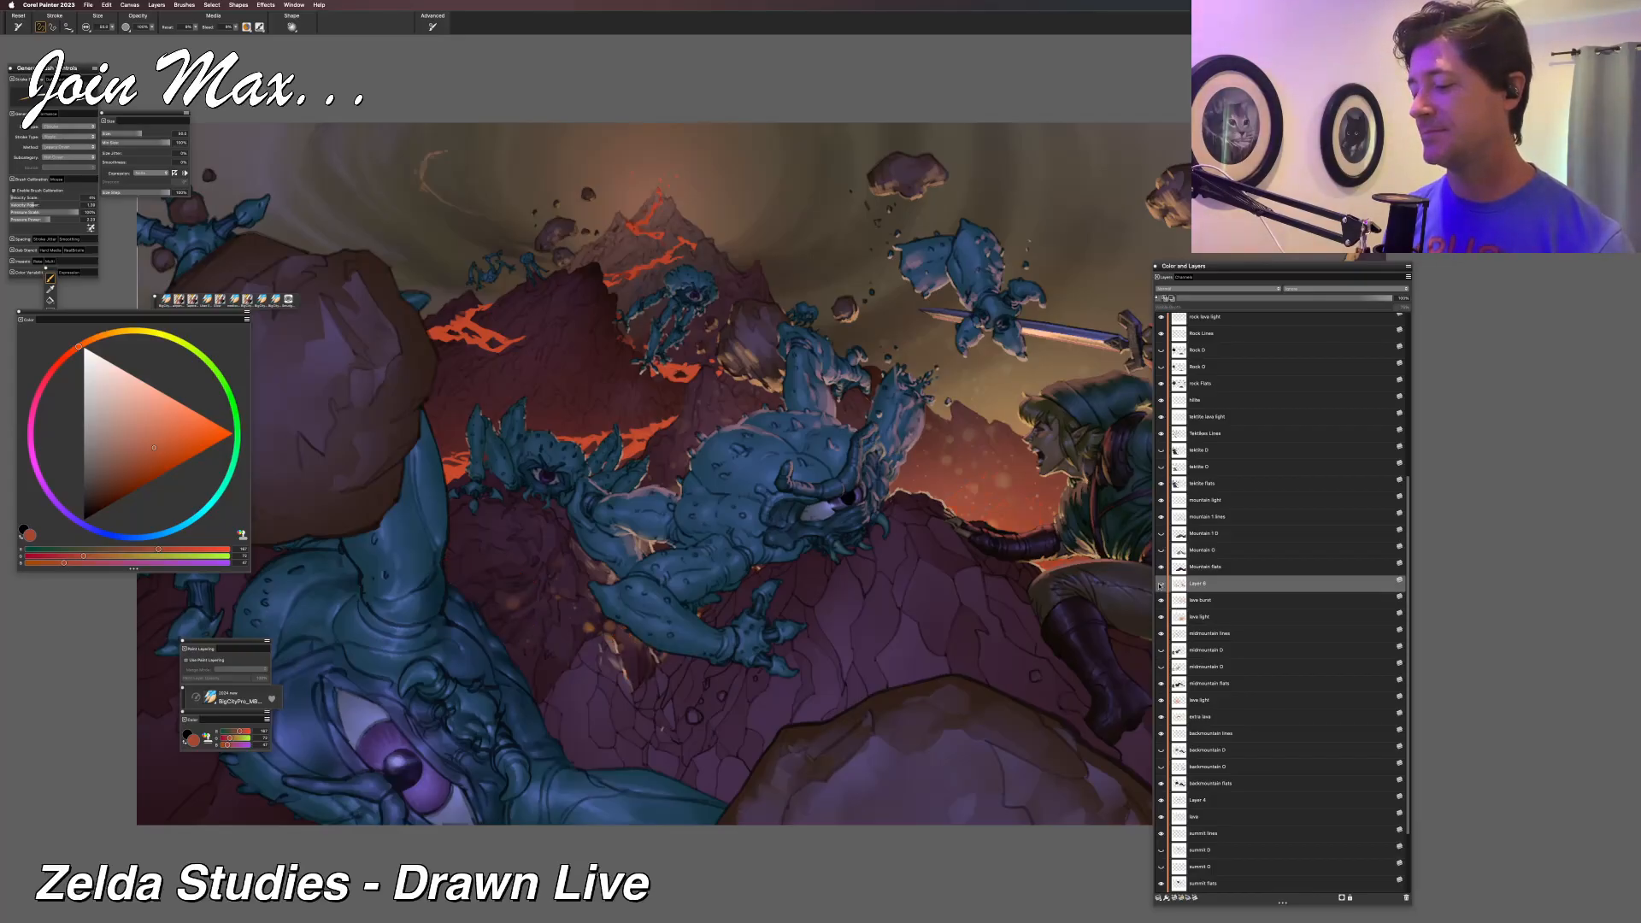
Reselect the lava pool layer, choose a darker, duller reddish brown and fill the lava with it.
key("f")
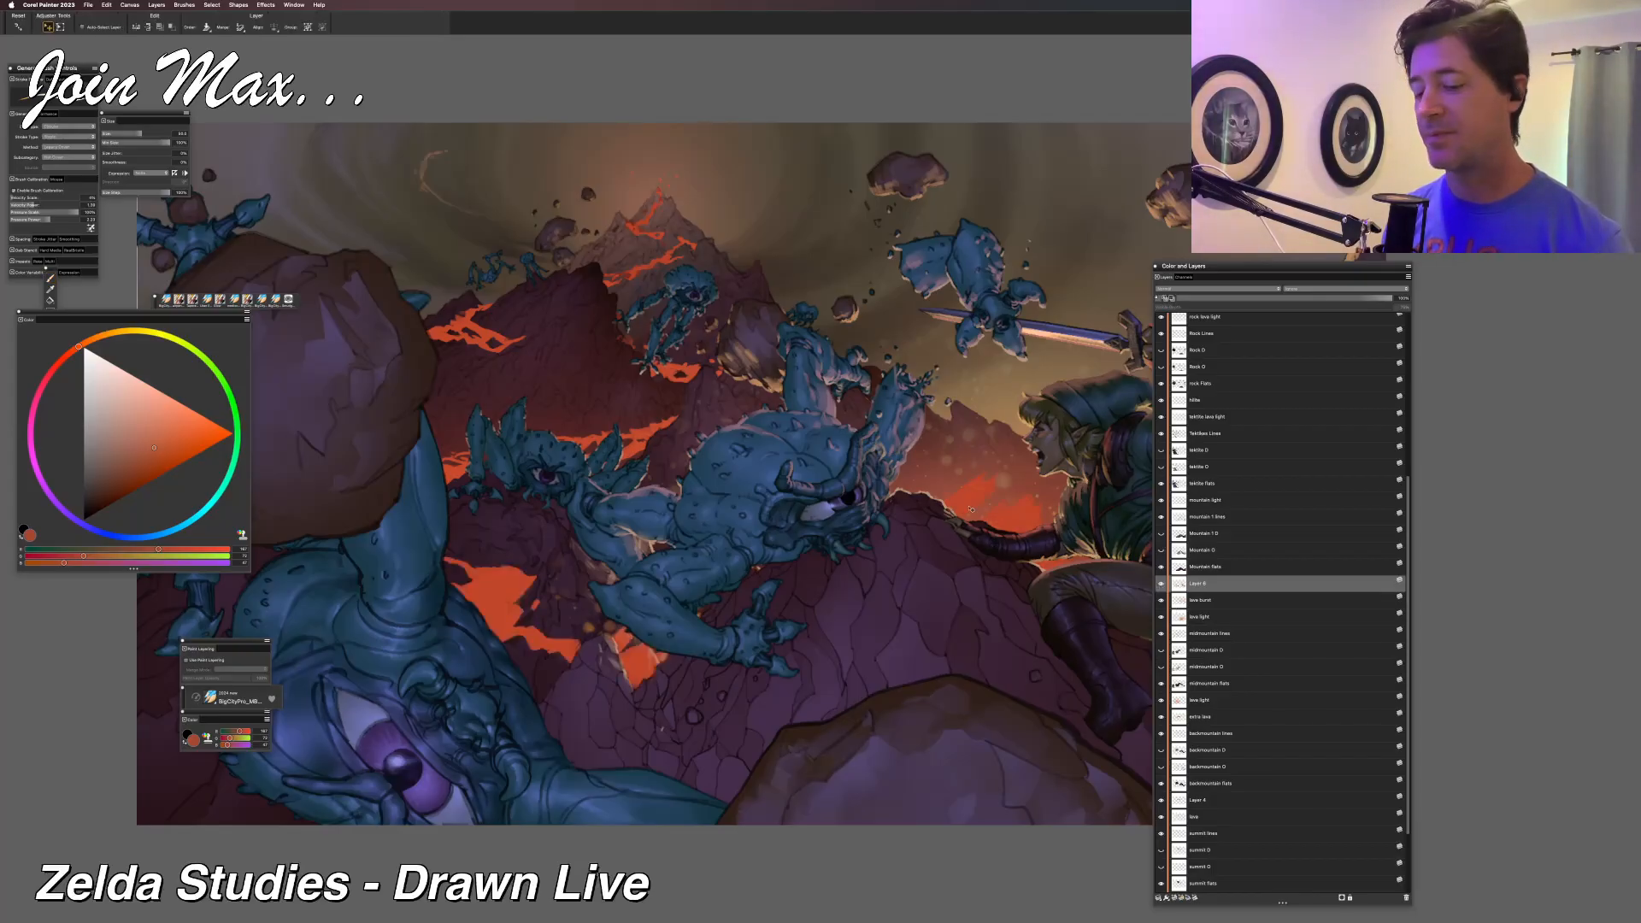
right_click(521, 581)
left_click(532, 585)
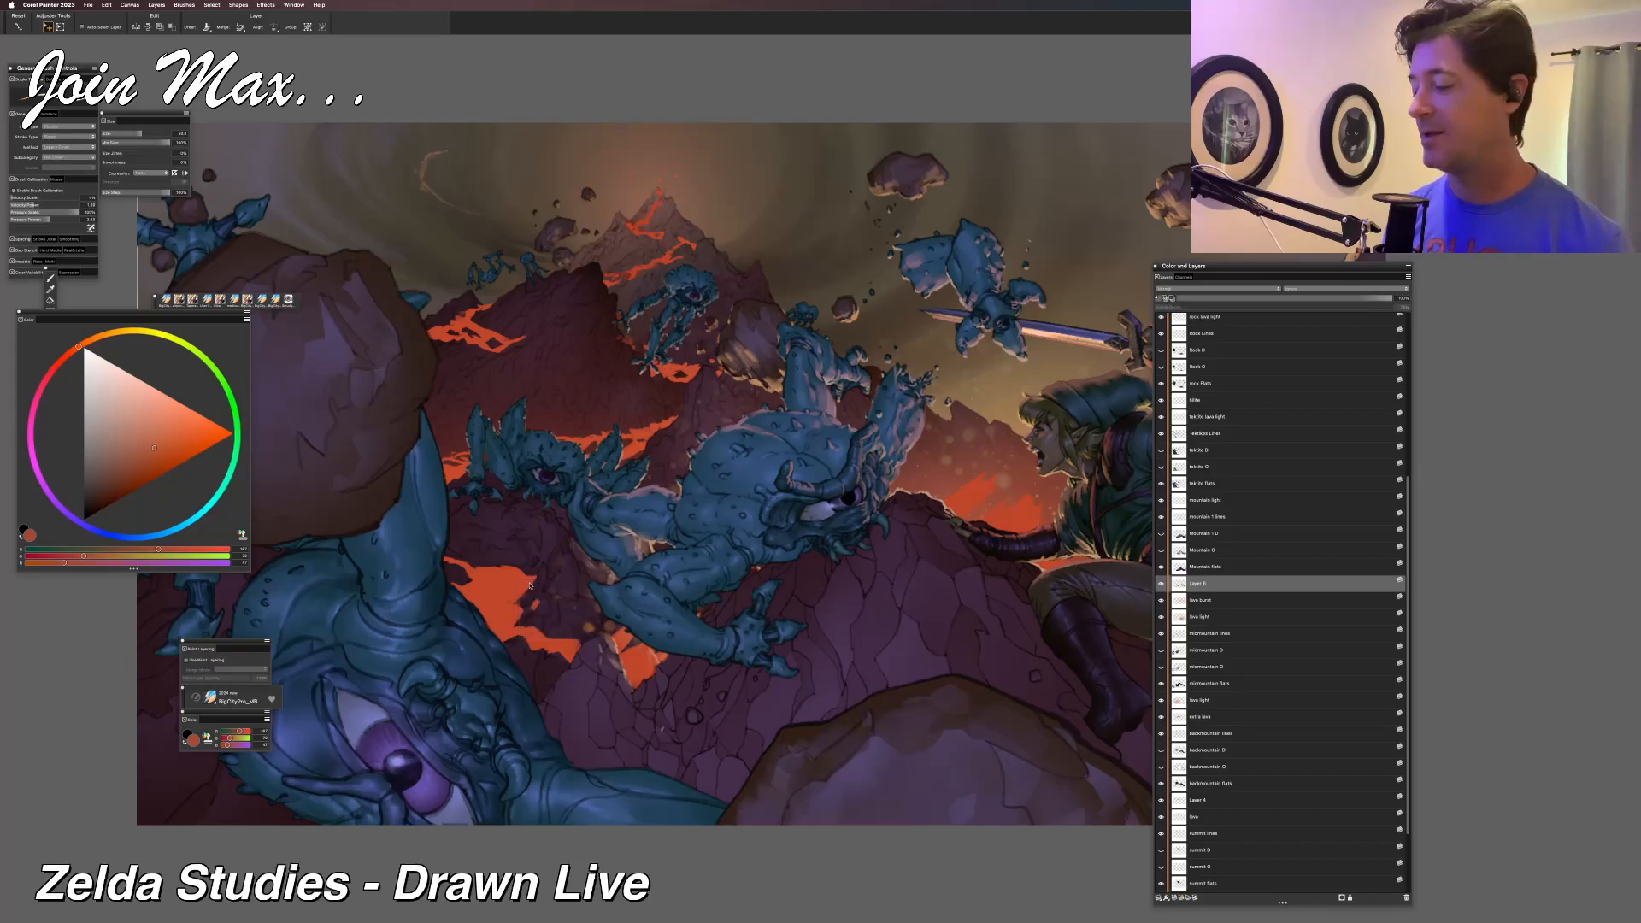
key("b")
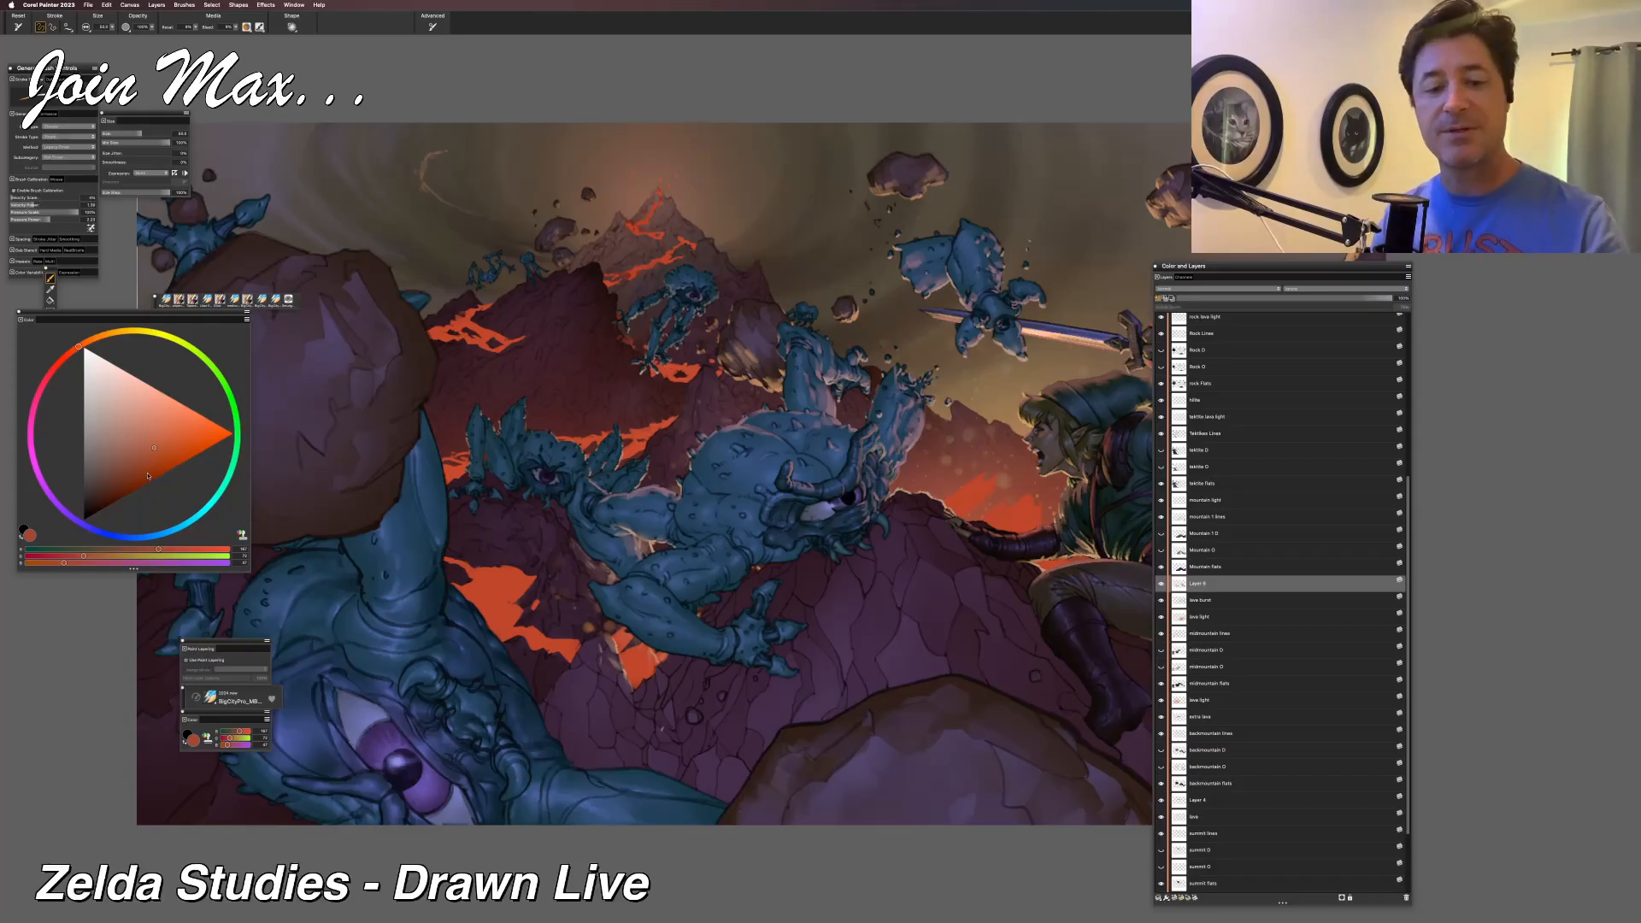
left_click(137, 472)
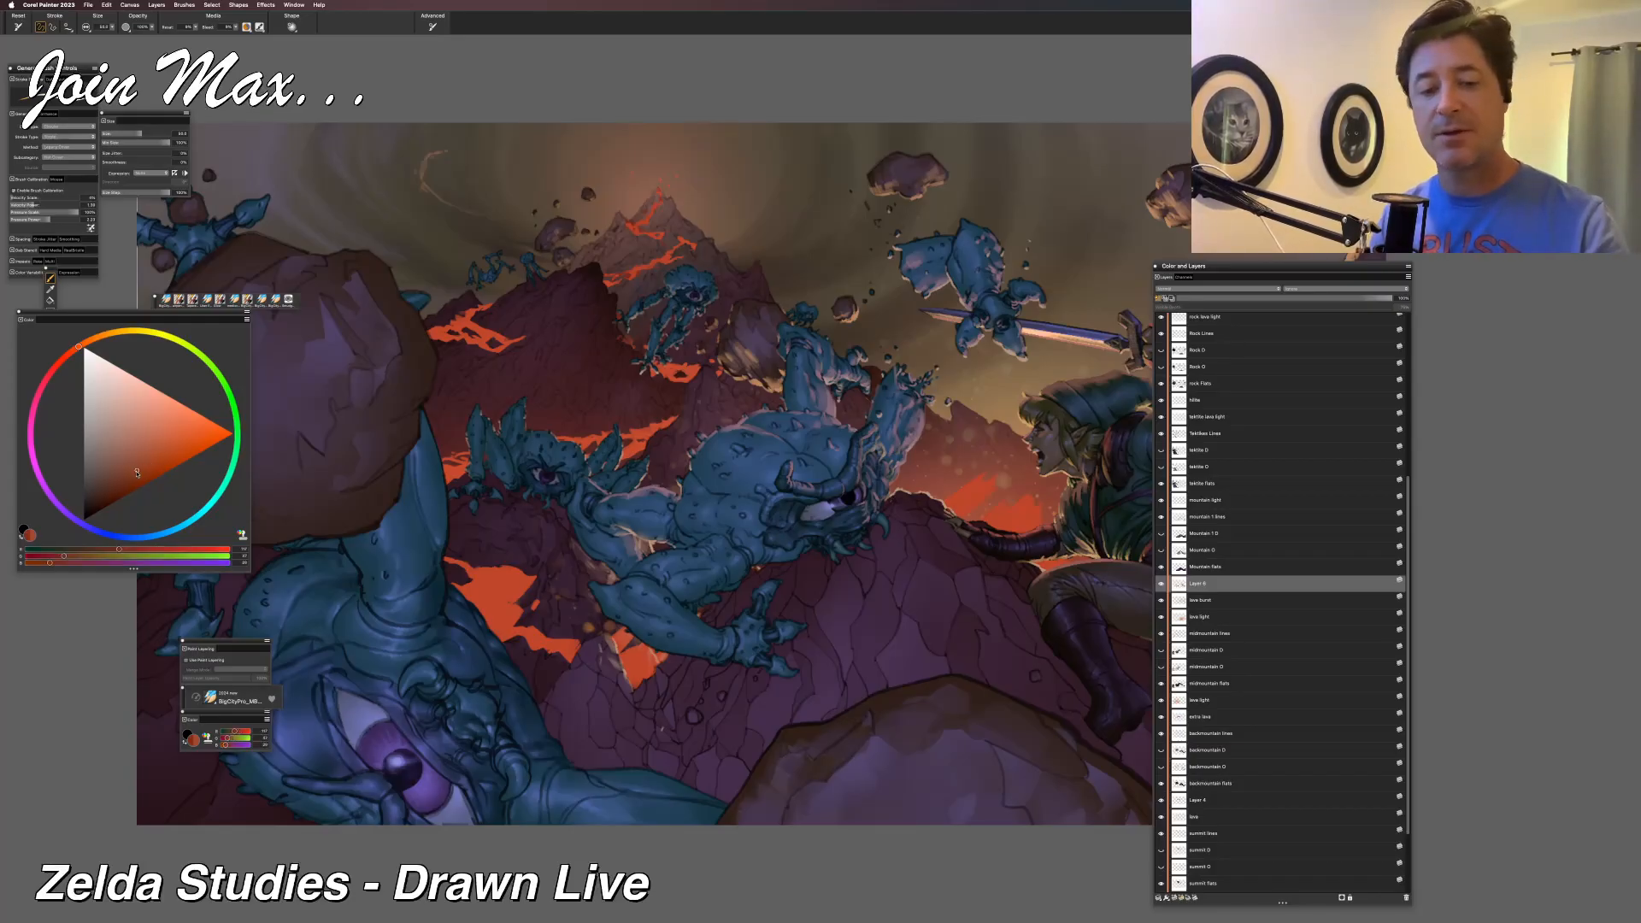
left_click(132, 475)
left_click(130, 474)
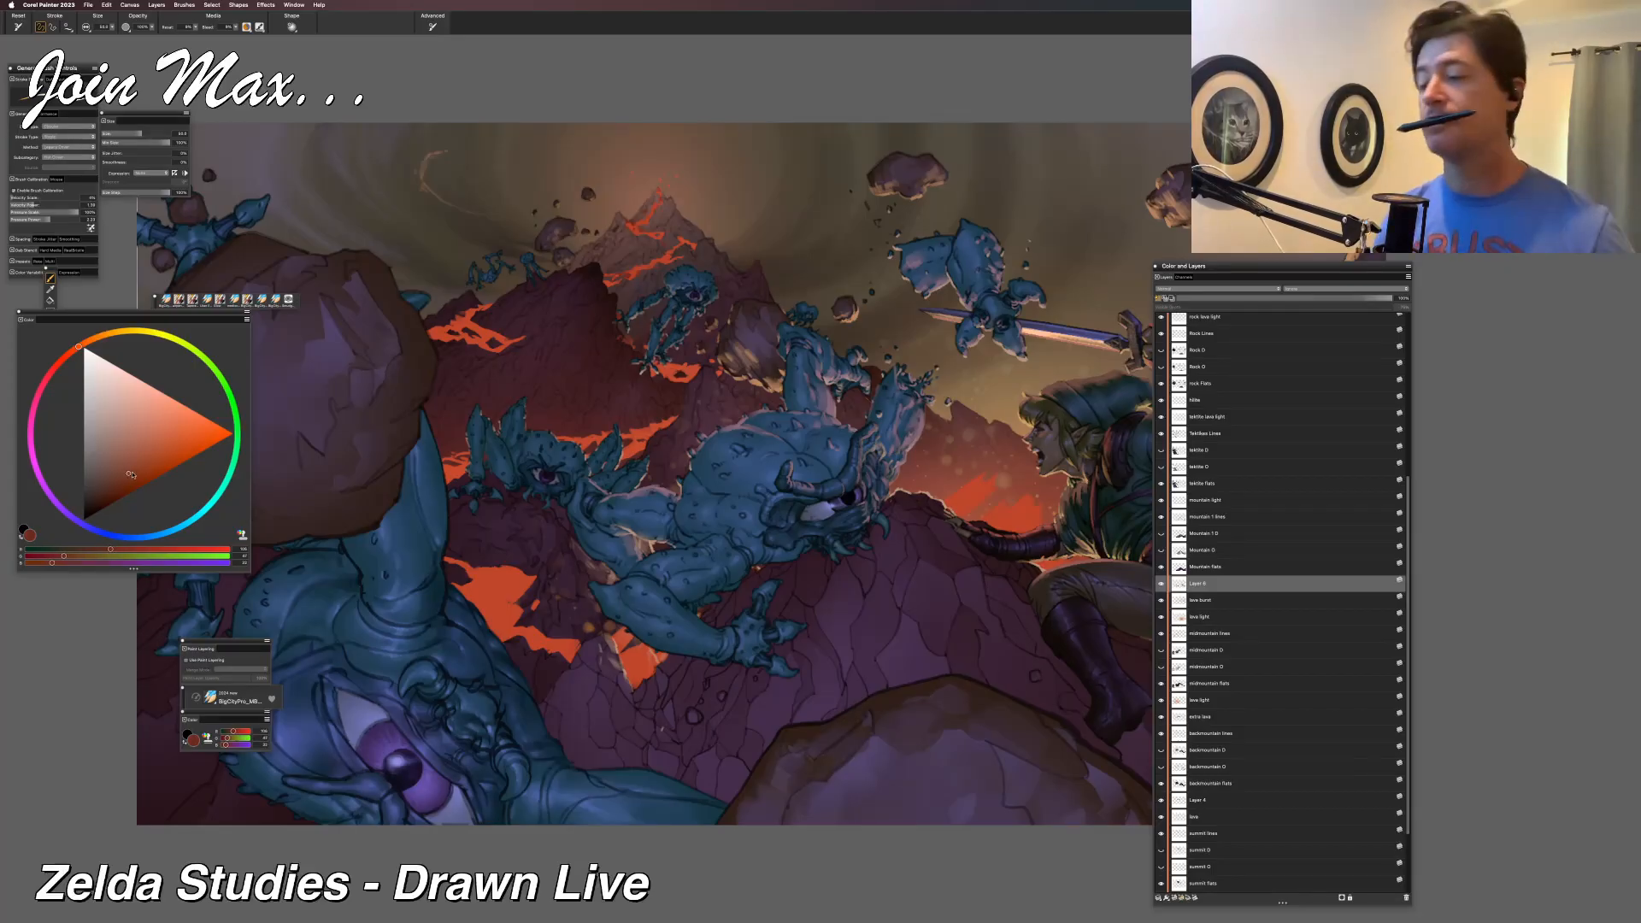
key("super+f")
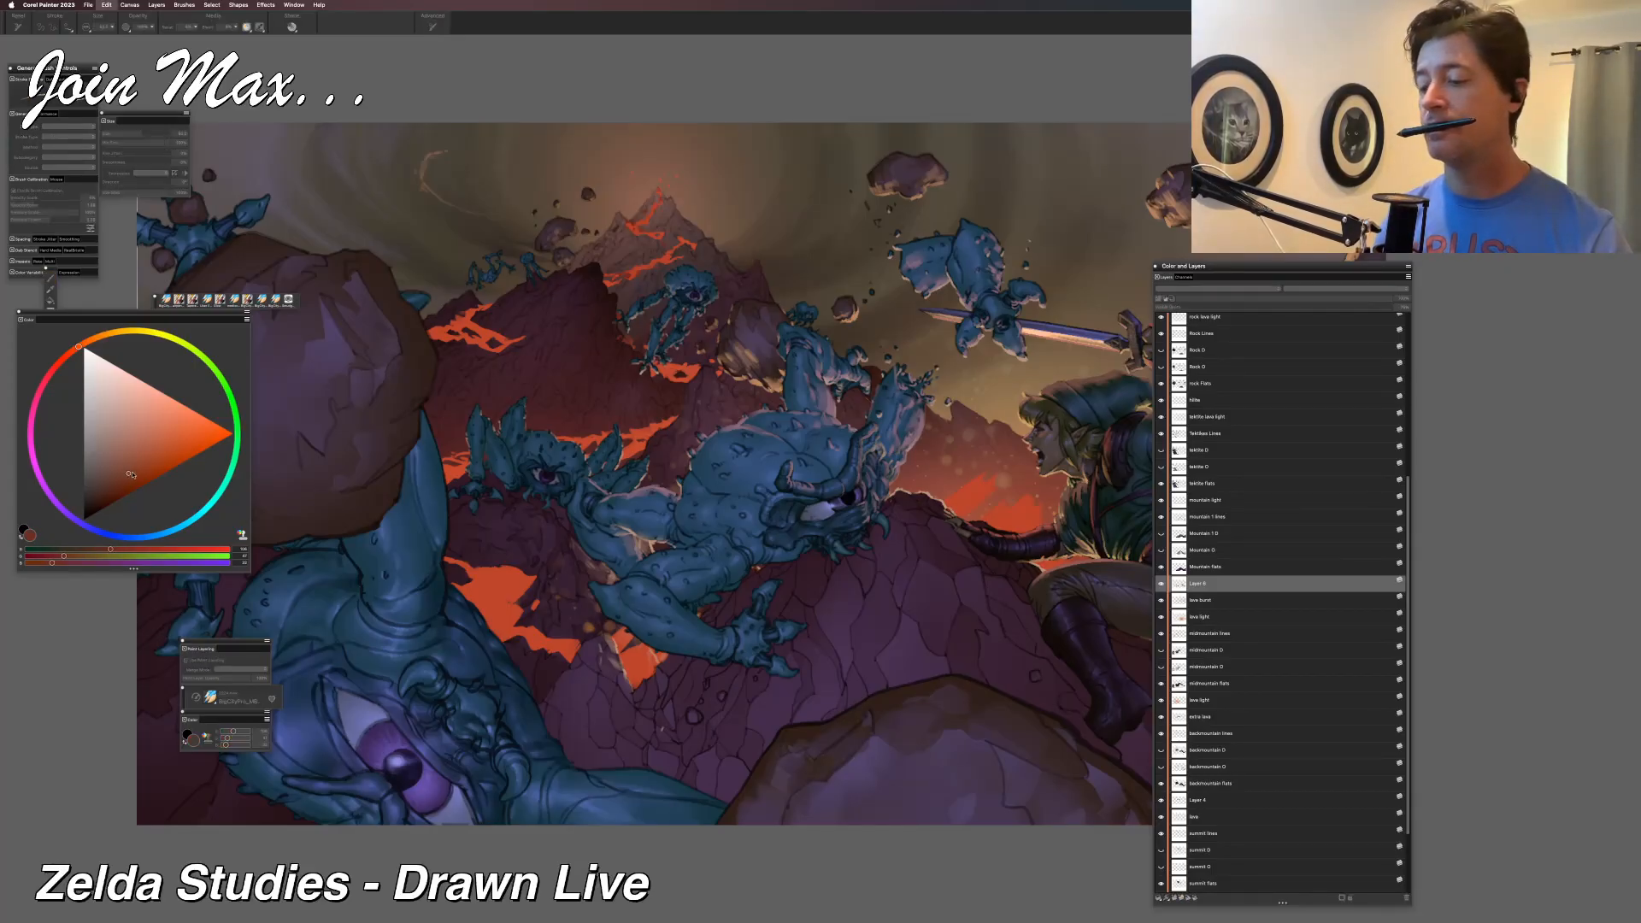
key("Return")
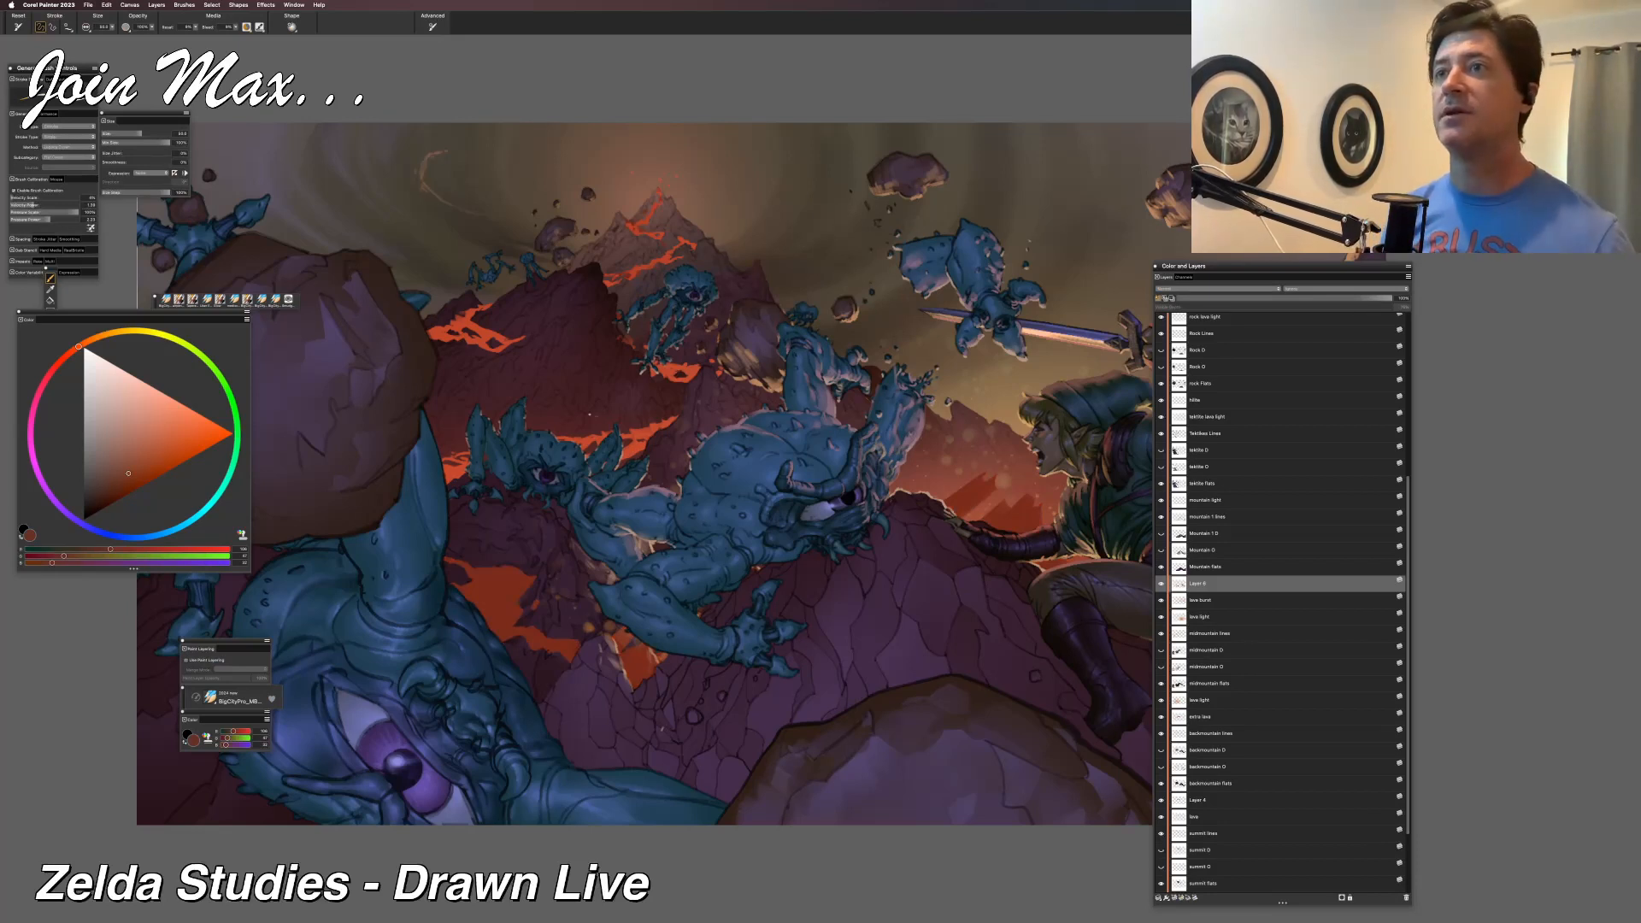
Select the rock Flats layer by picking it from the large boulder held up by the foreground monster.
scroll(590, 415, "up", 1)
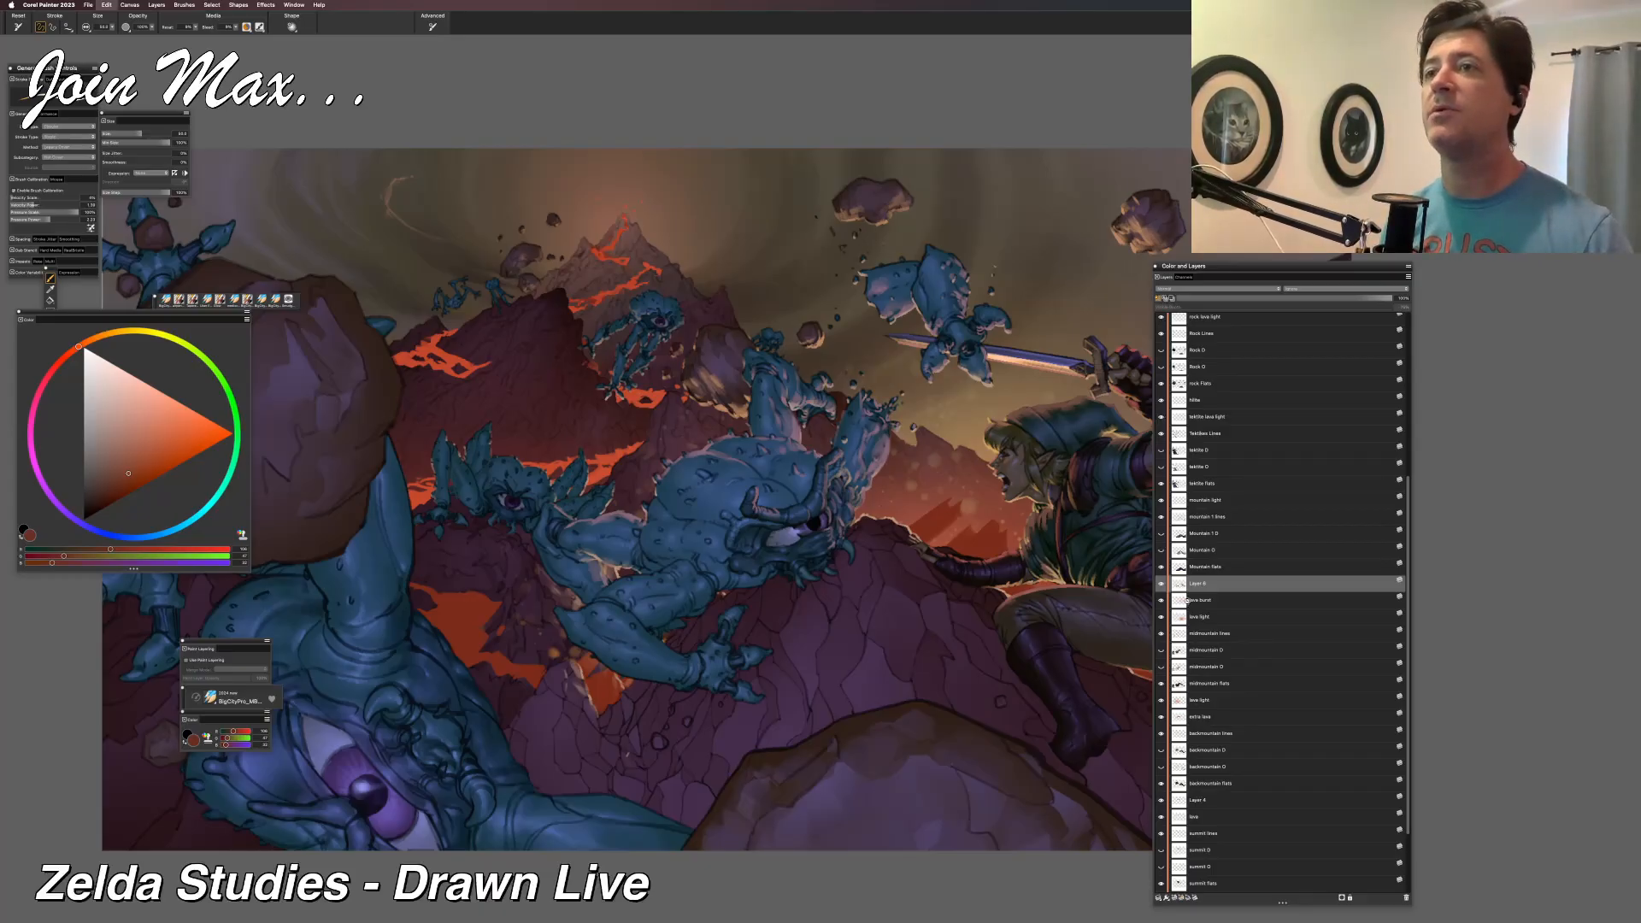
scroll(1189, 603, "up", 5)
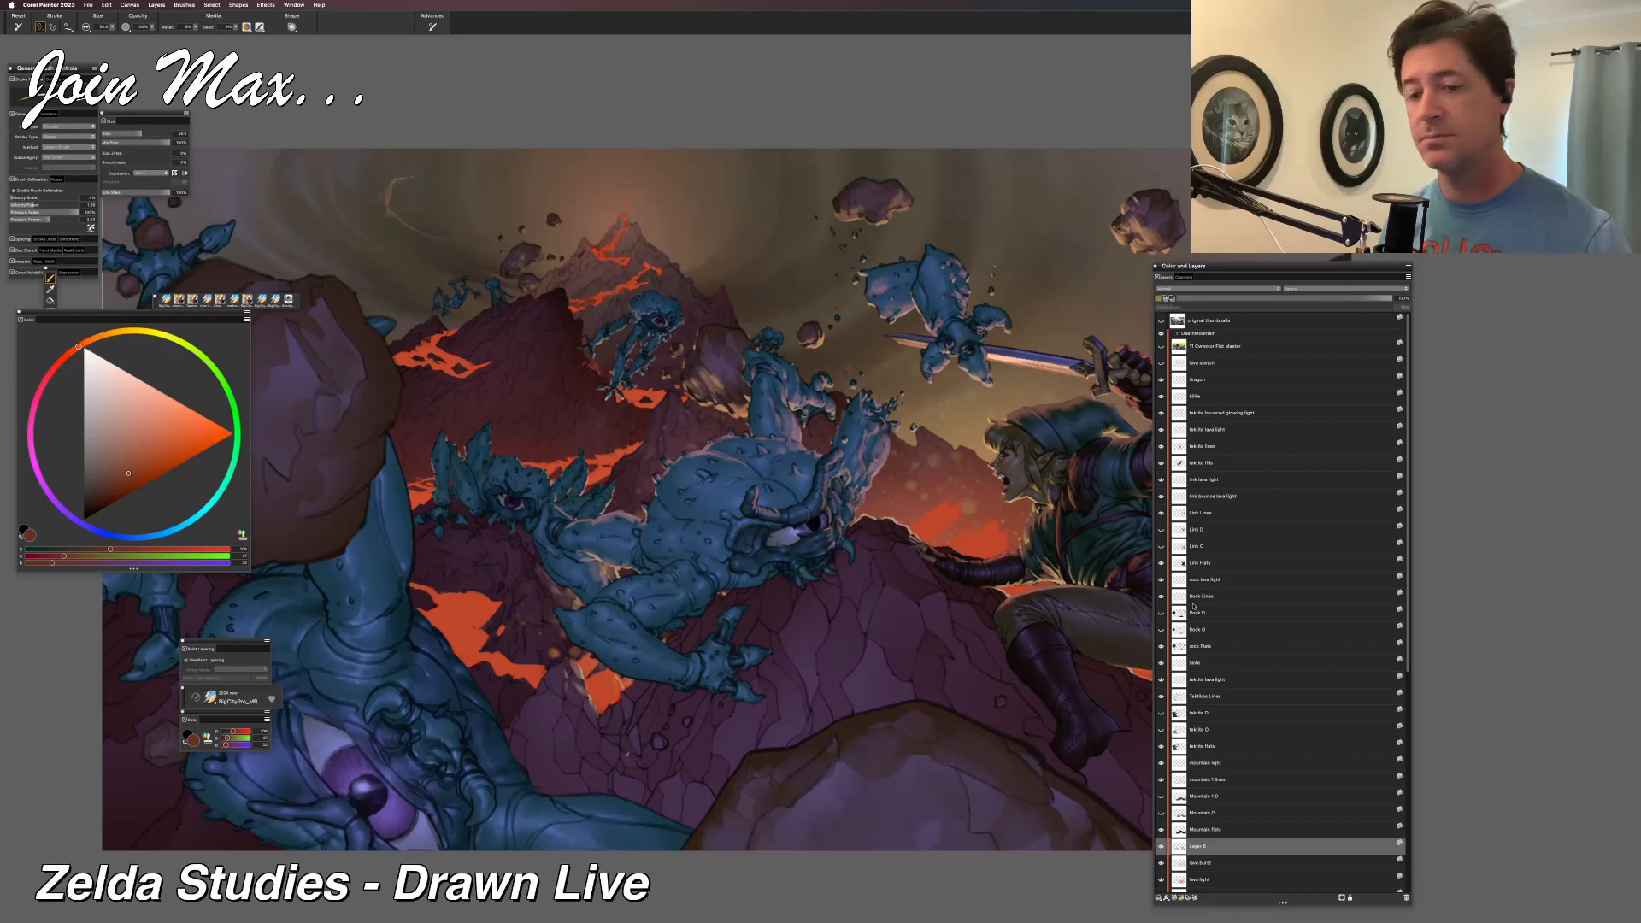
key("f")
mouse_move(990, 562)
left_mouse_down()
mouse_move(837, 583)
mouse_move(724, 509)
mouse_move(1032, 524)
left_mouse_up()
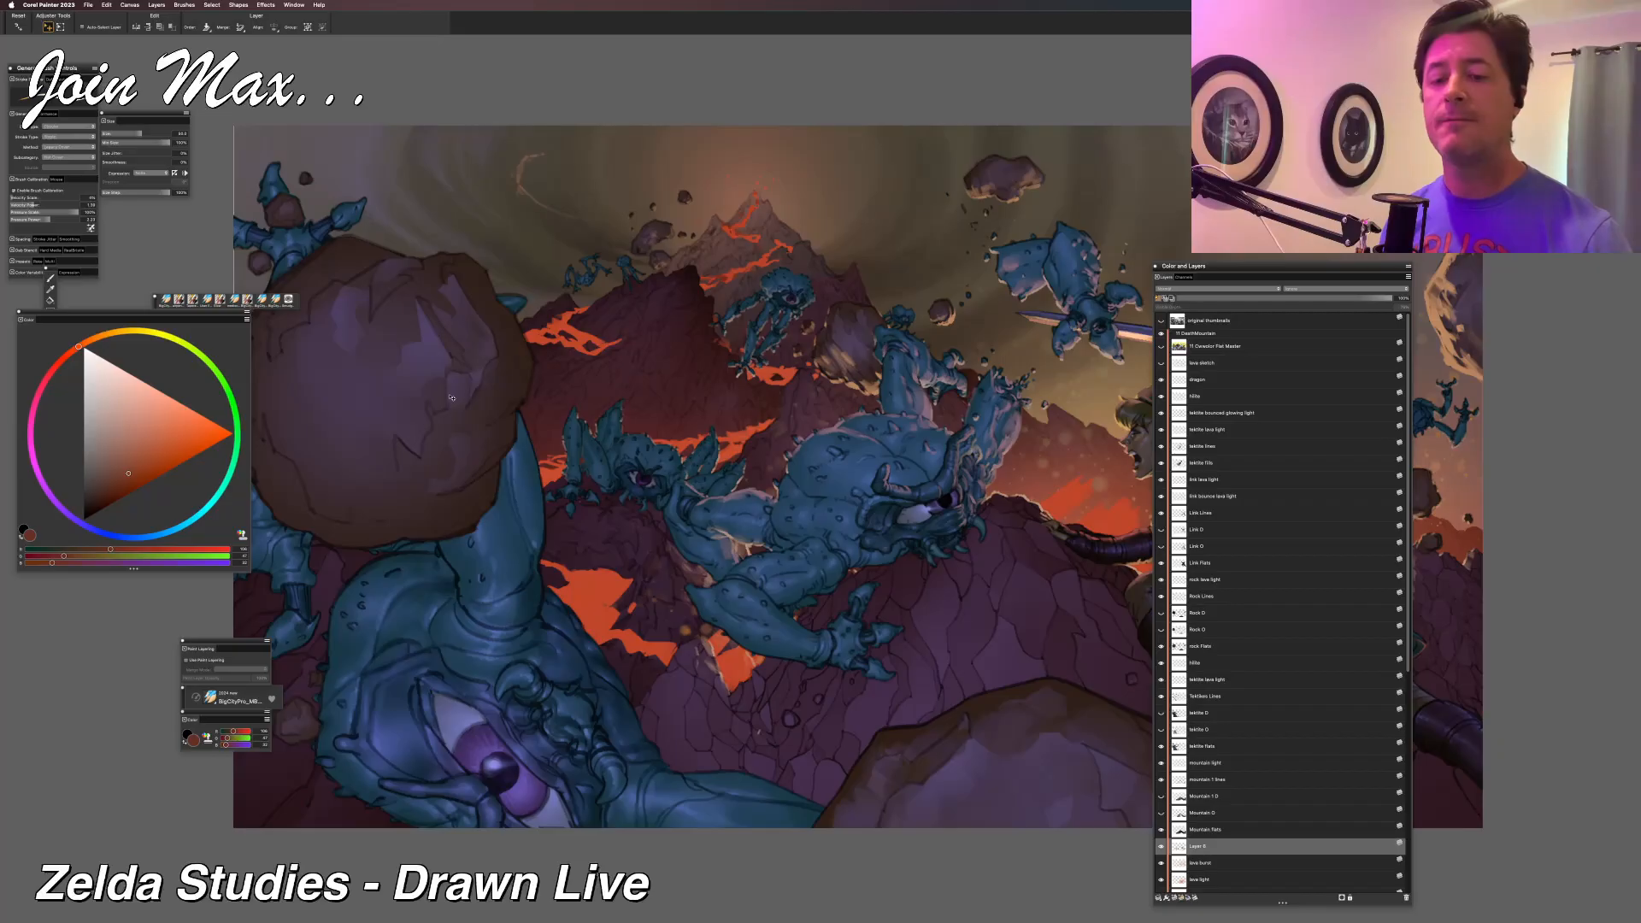
right_click(499, 393)
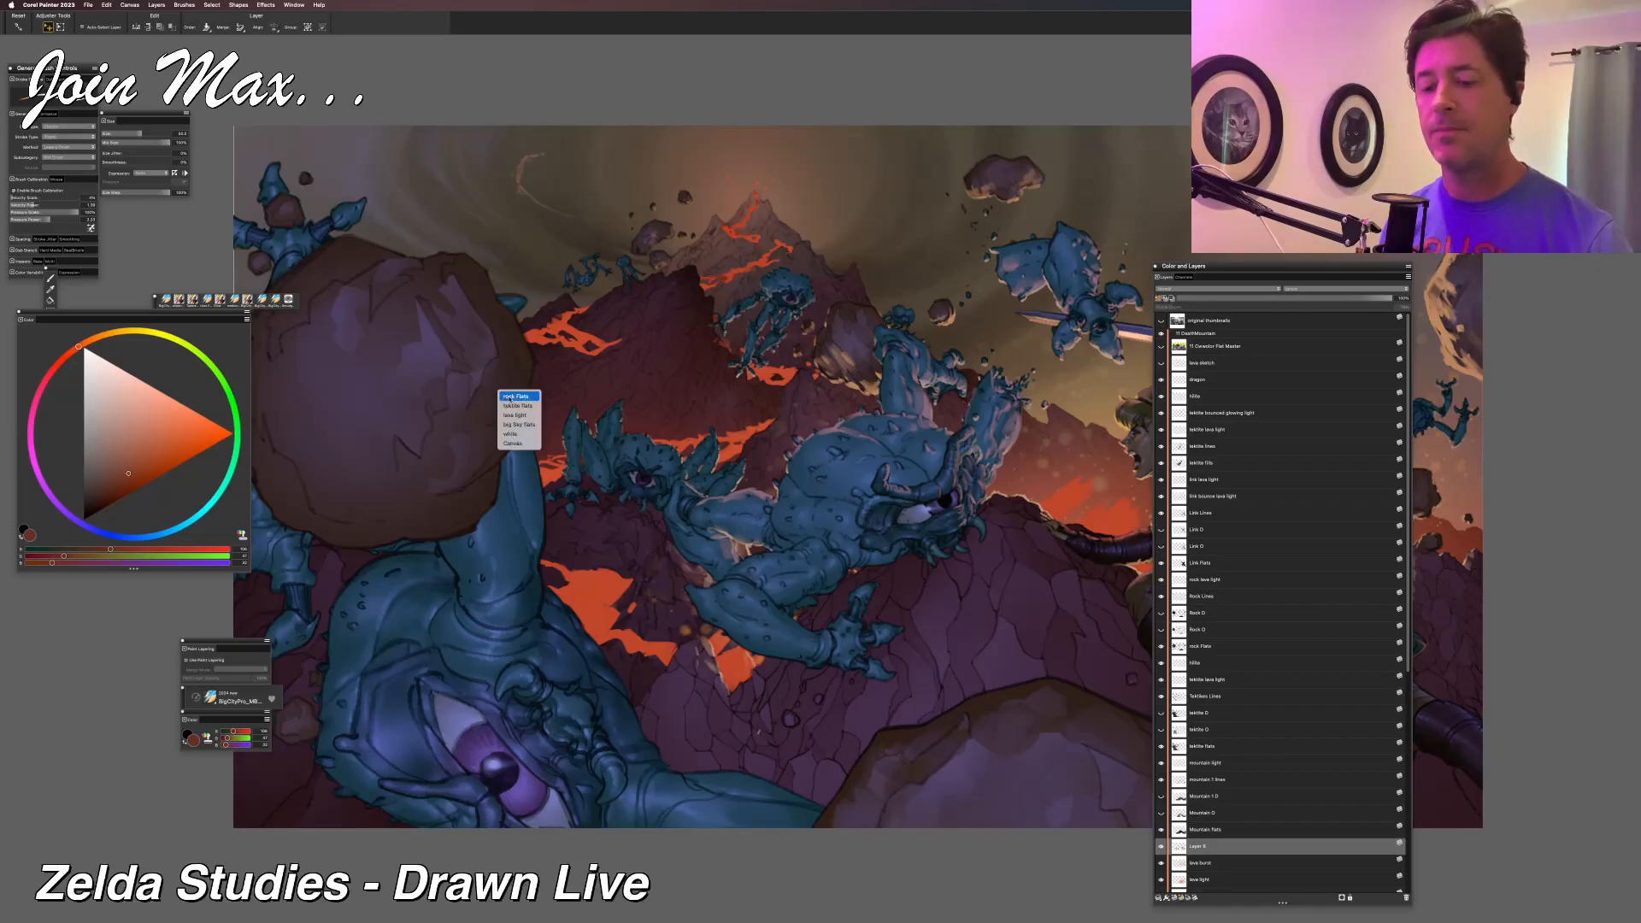
left_click(515, 397)
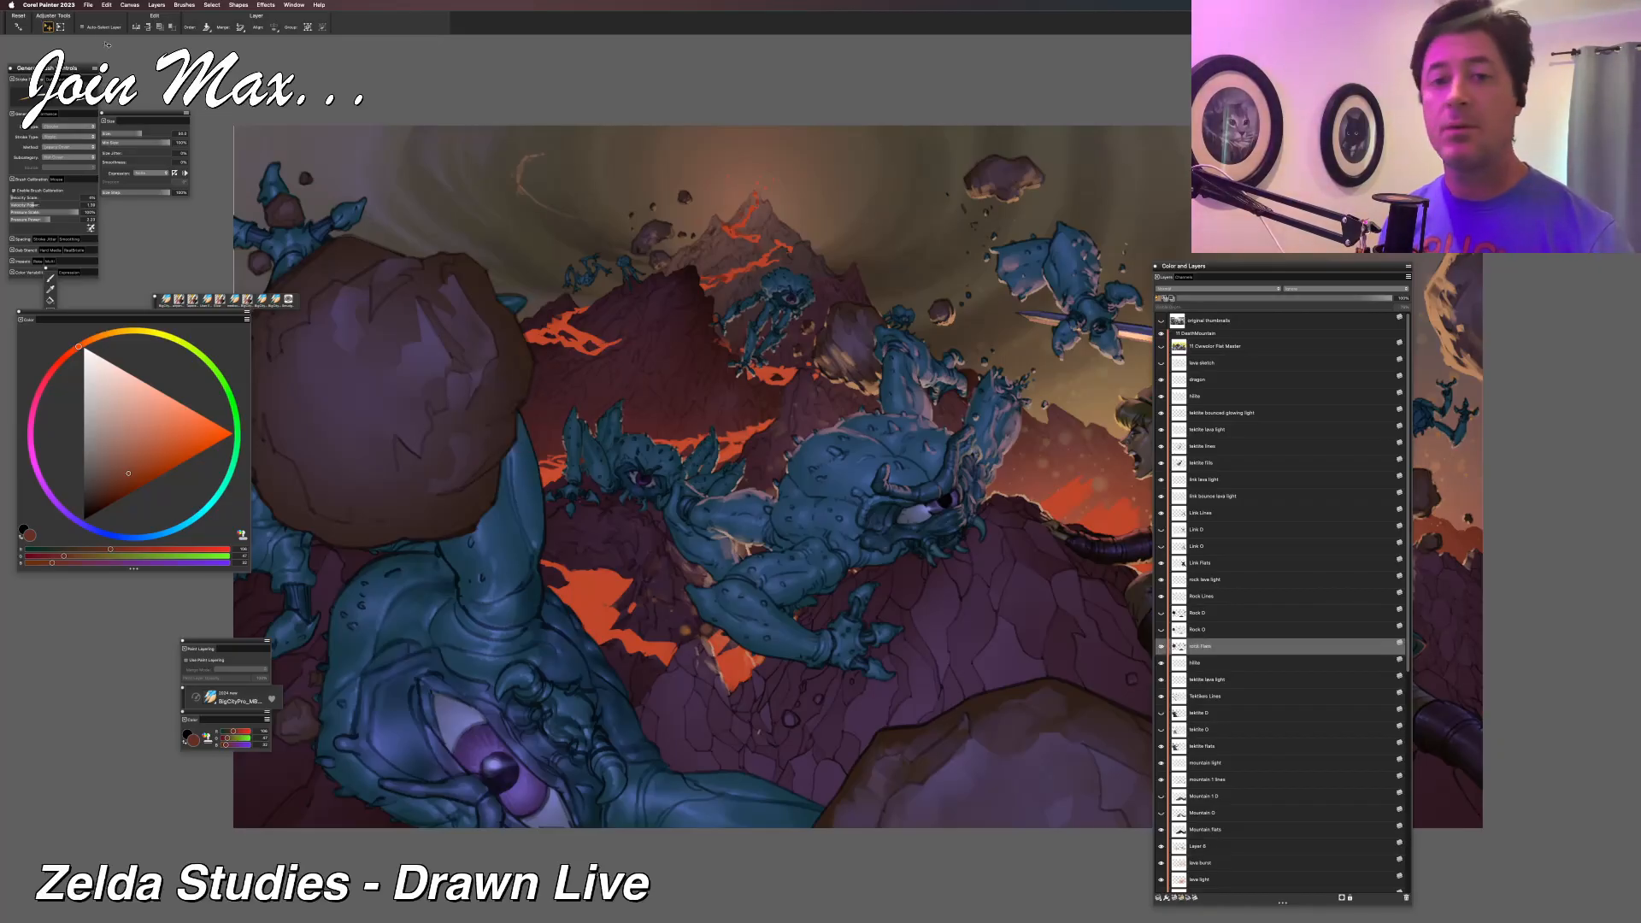
left_click(88, 5)
left_click(127, 111)
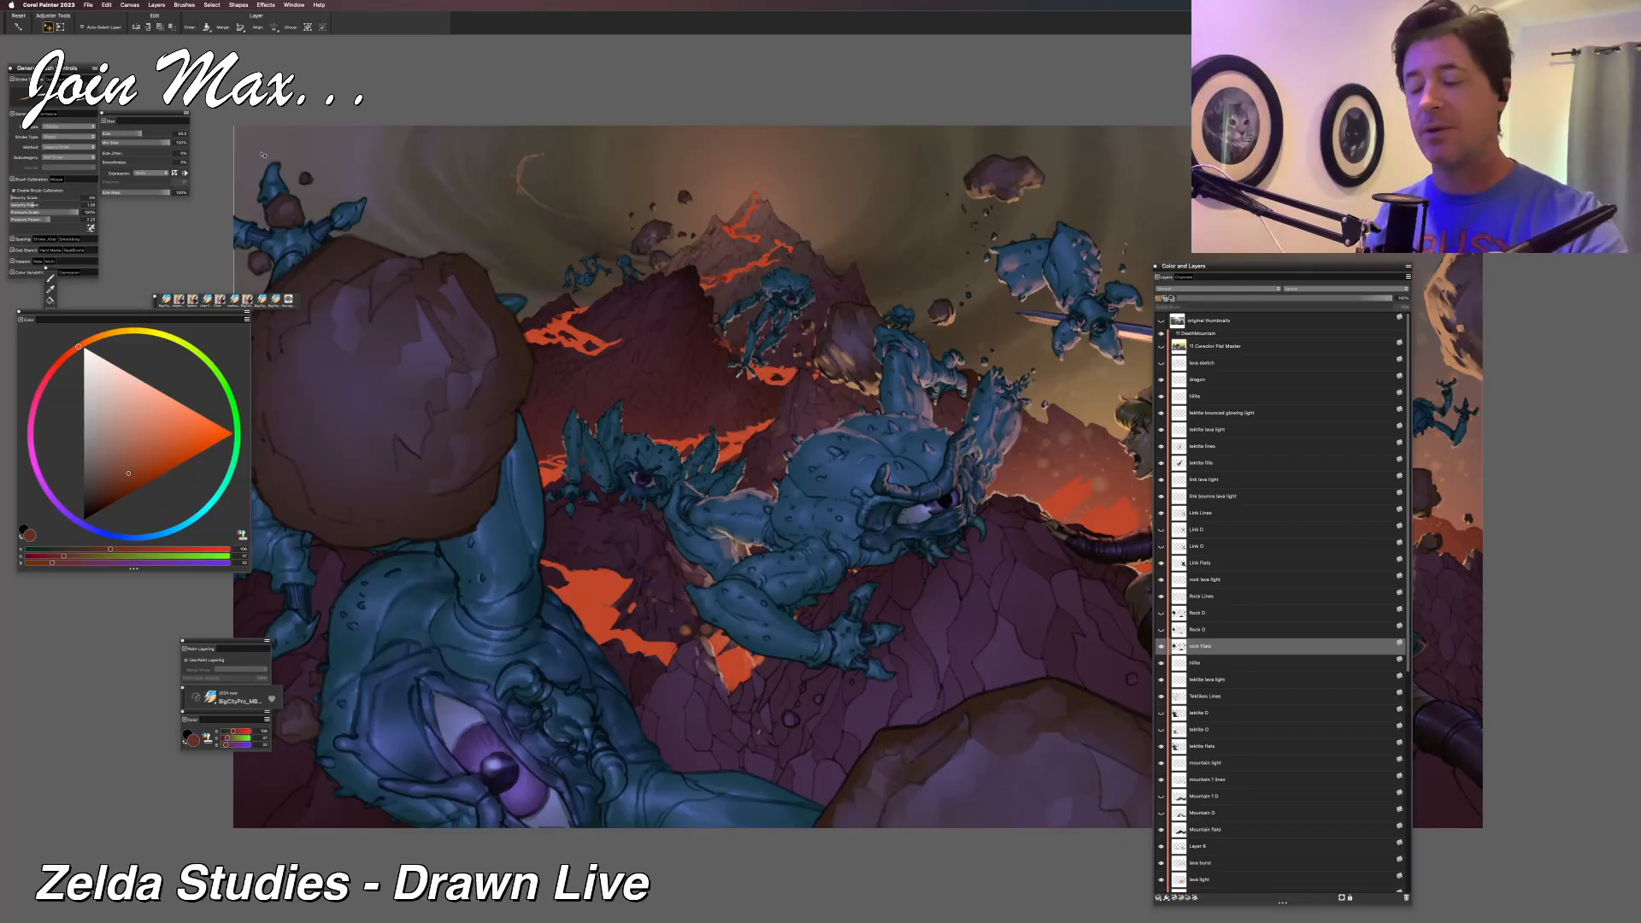
Sample the boulder's dark edge colour with the brush and adjust it to a lighter, muted orange-brown.
key("b")
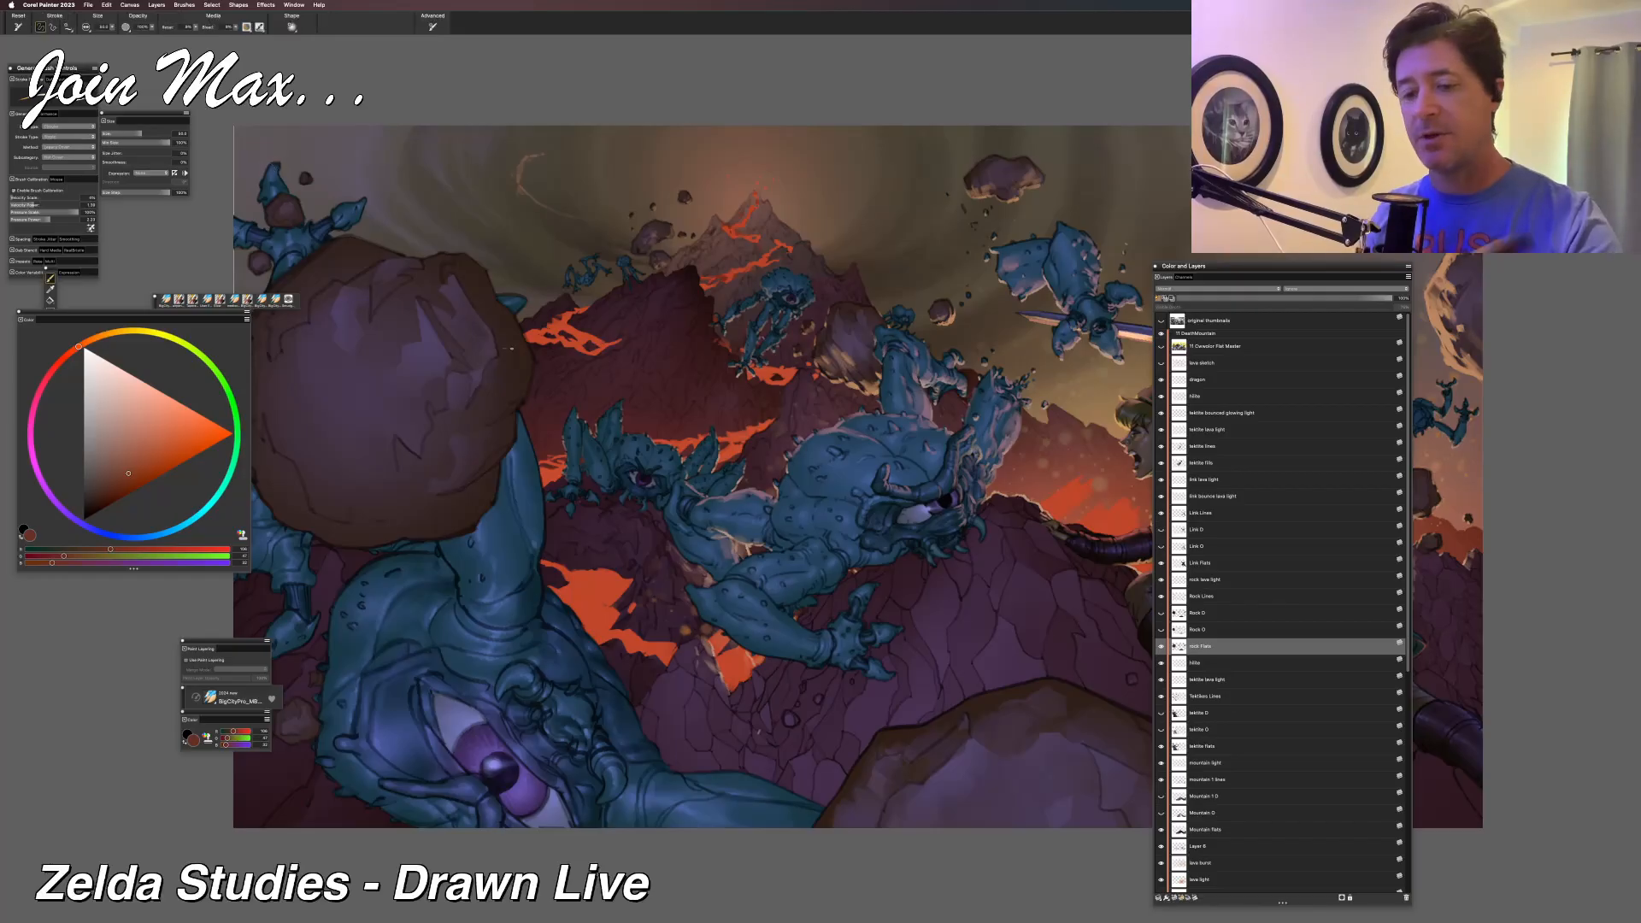
left_click(509, 349, "alt")
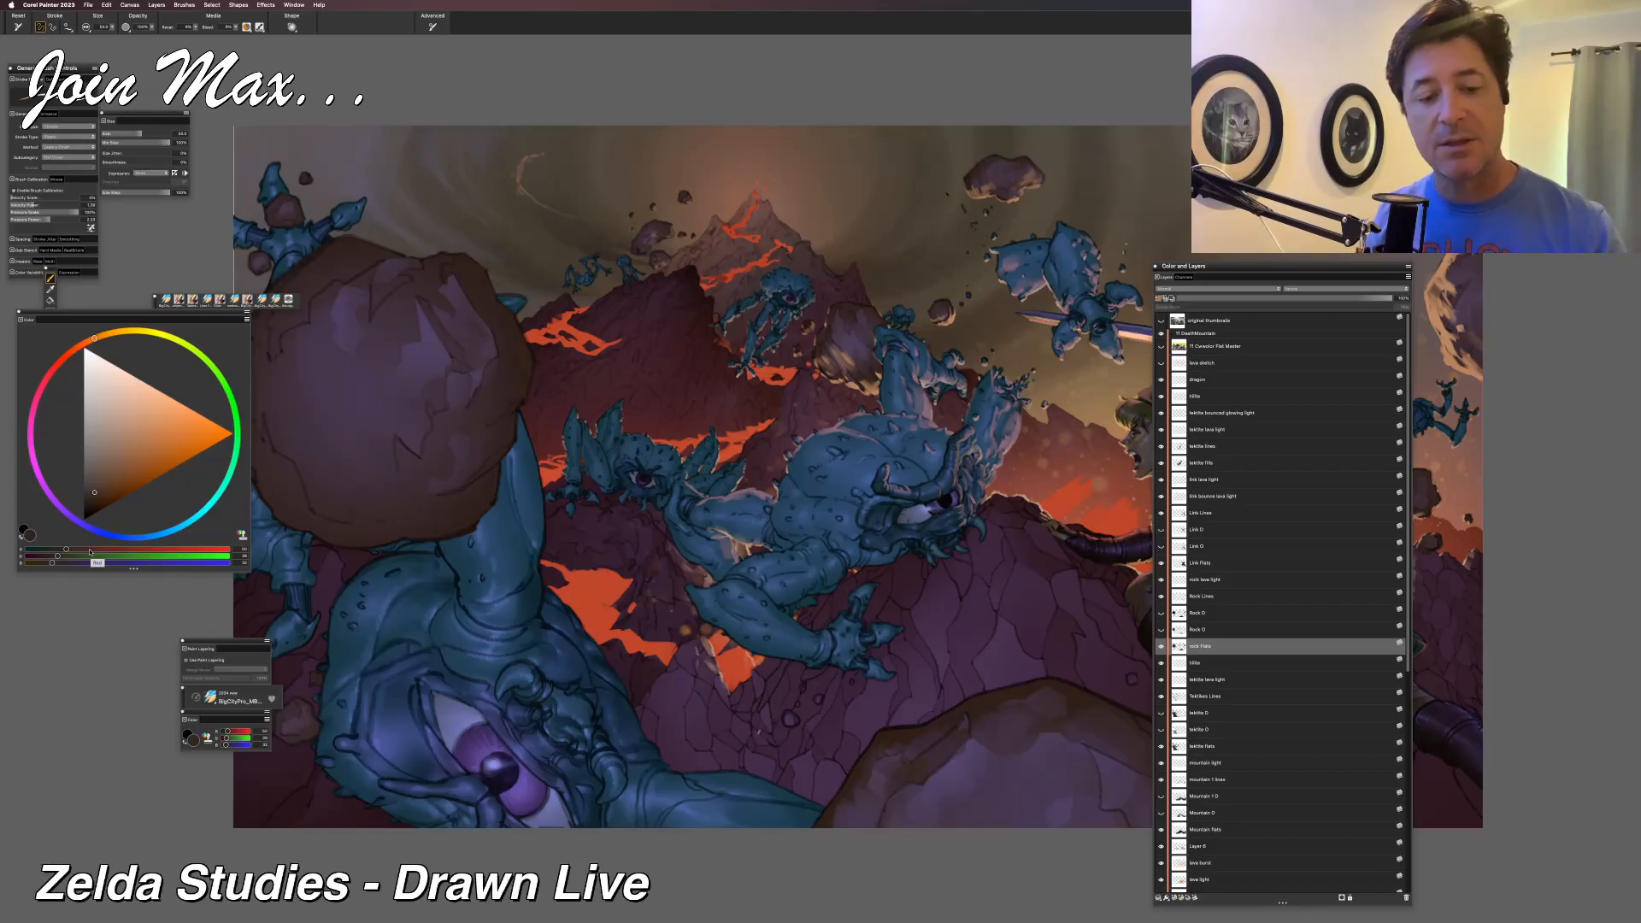
left_click(89, 551)
left_click(81, 556)
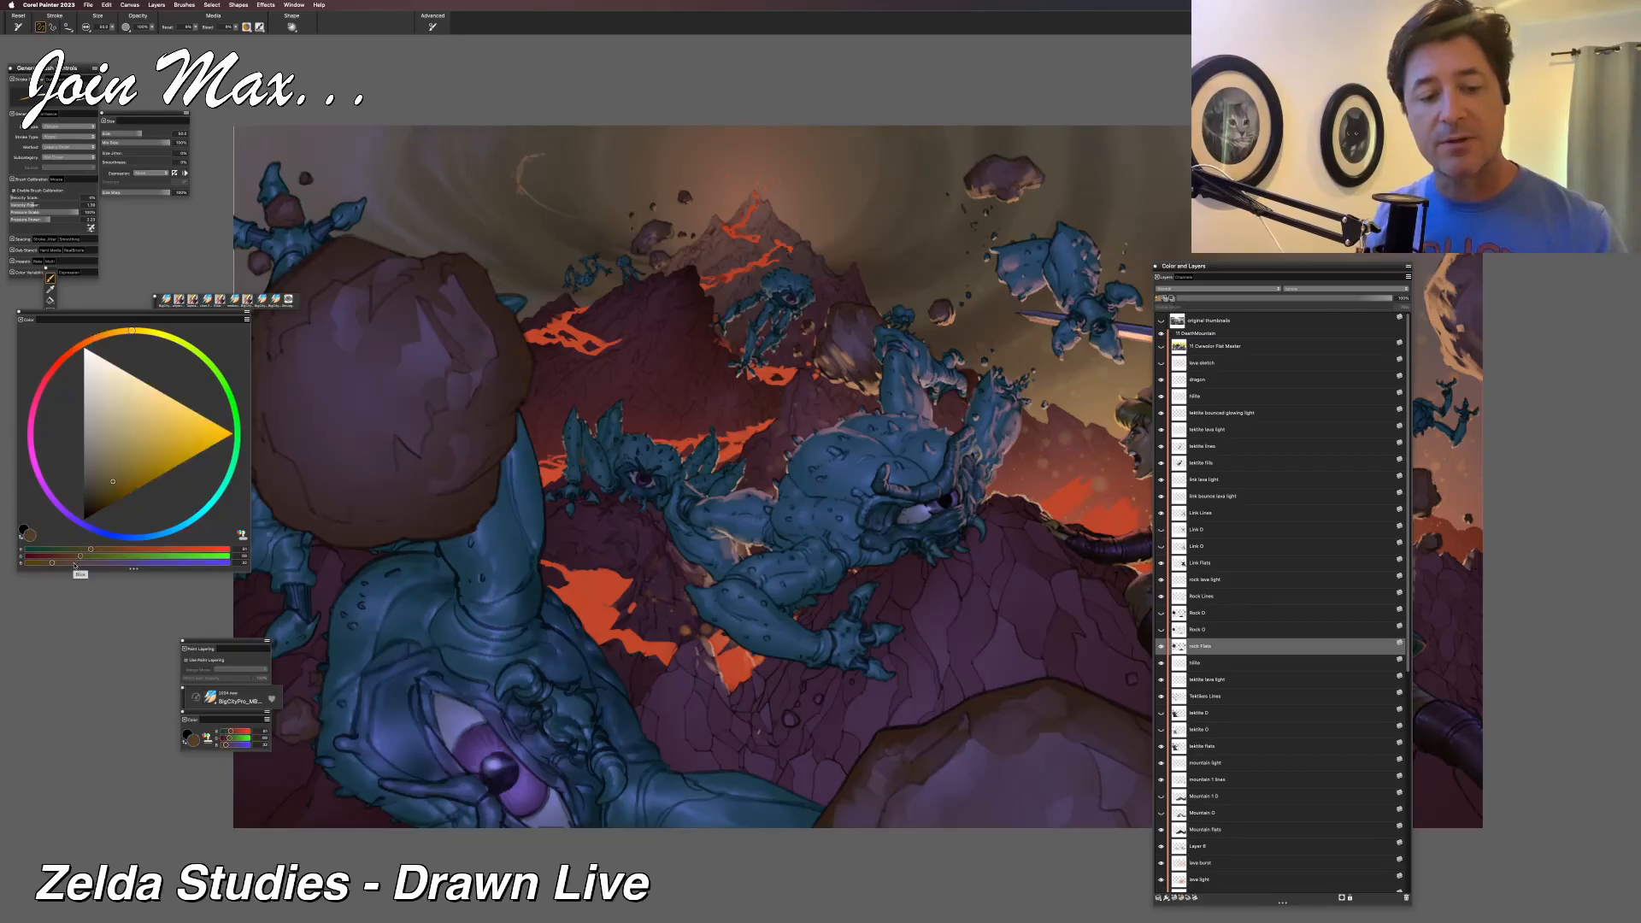
left_click(75, 562)
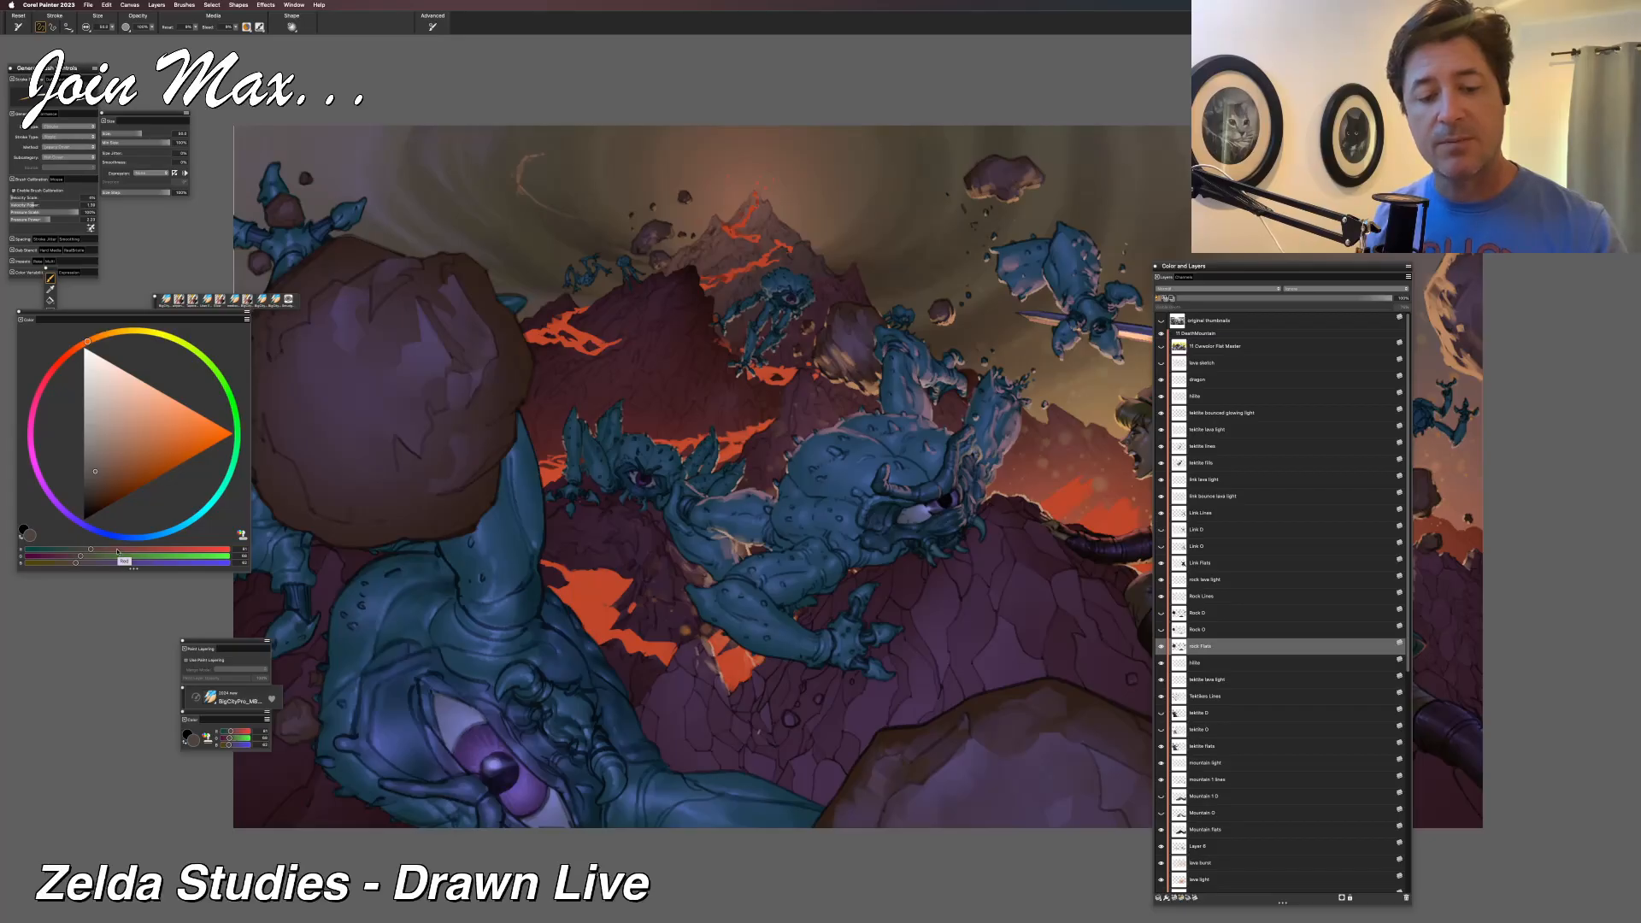
left_click(117, 551)
left_click(86, 556)
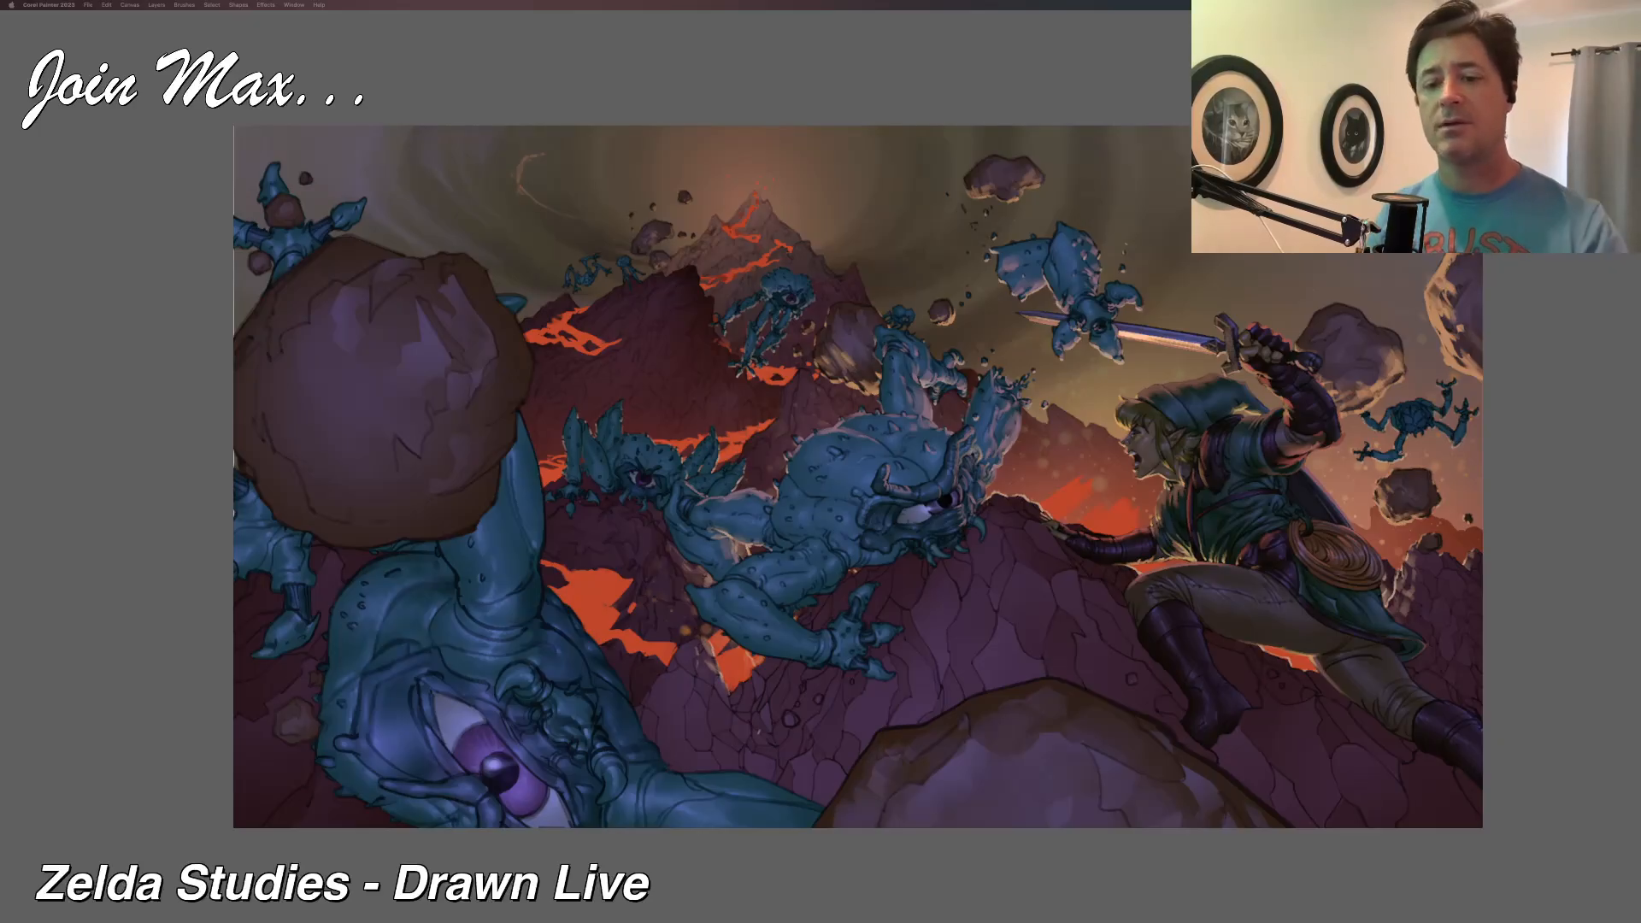
key("Tab")
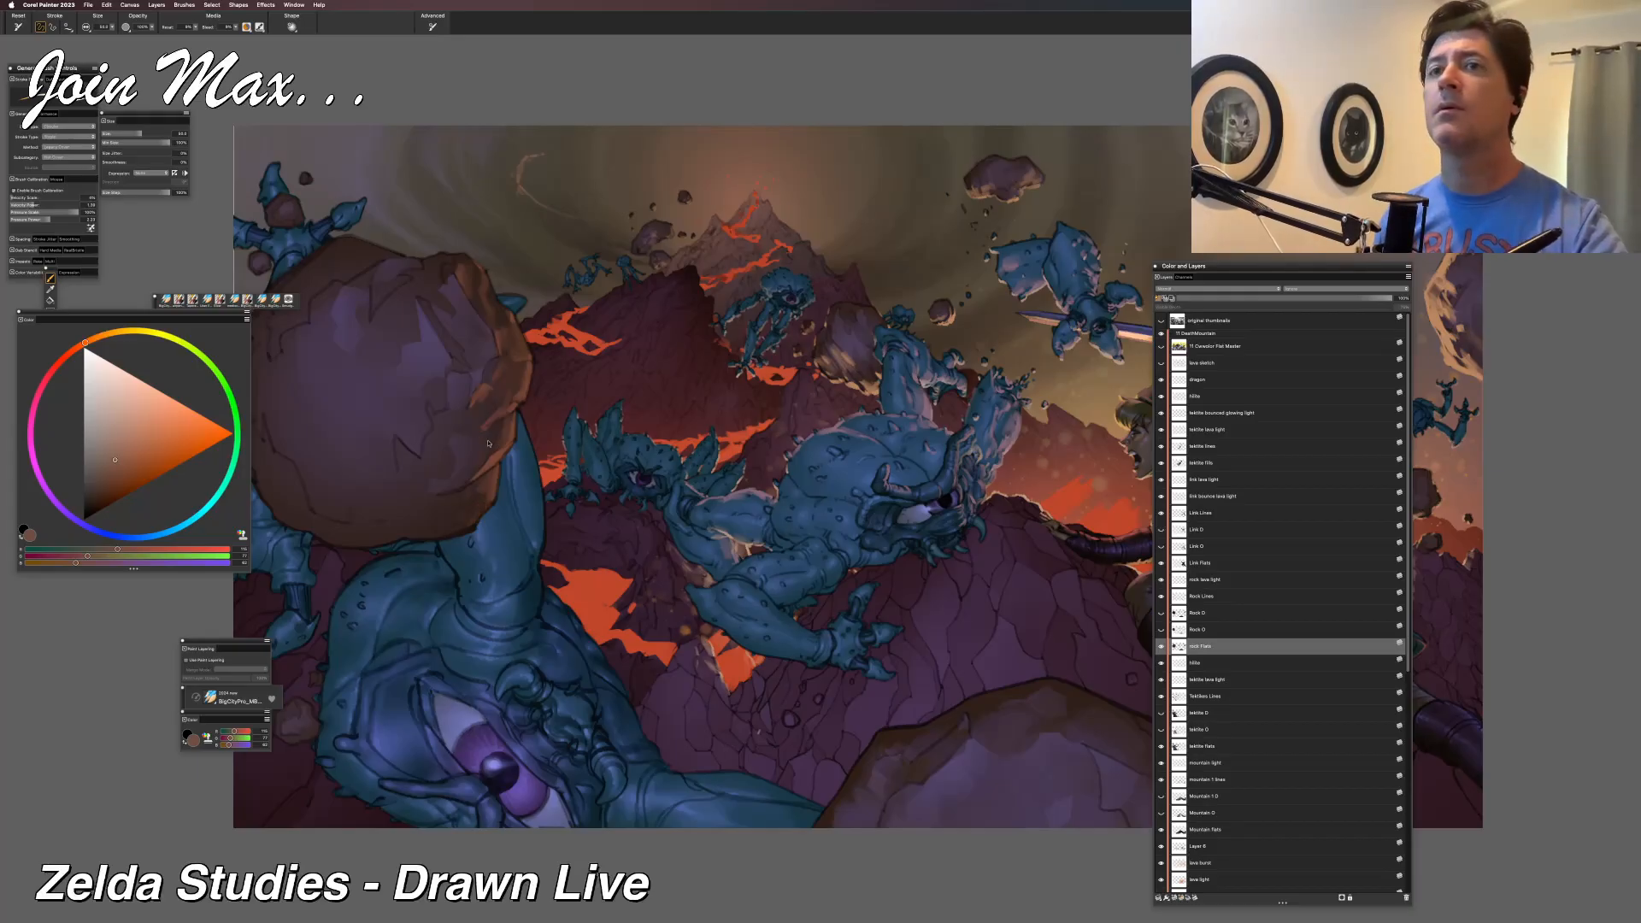
Examine the lit edge of the foreground monster's boulder and the lighting across the rest of the battle scene.
scroll(470, 586, "right", 3)
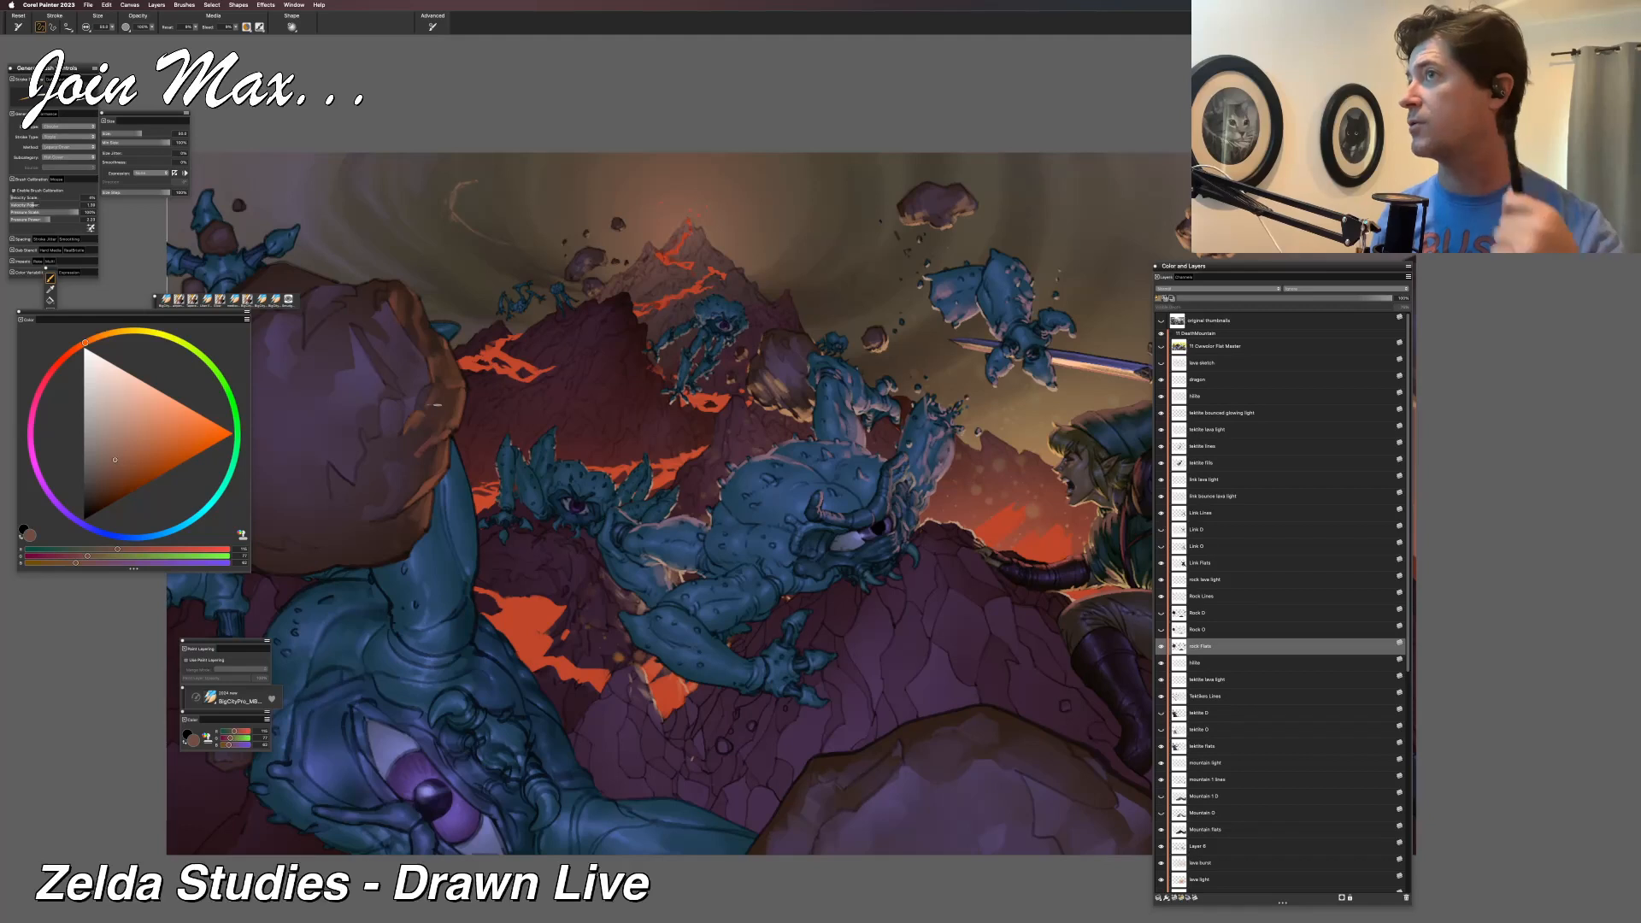
left_click_drag(487, 597, 565, 579)
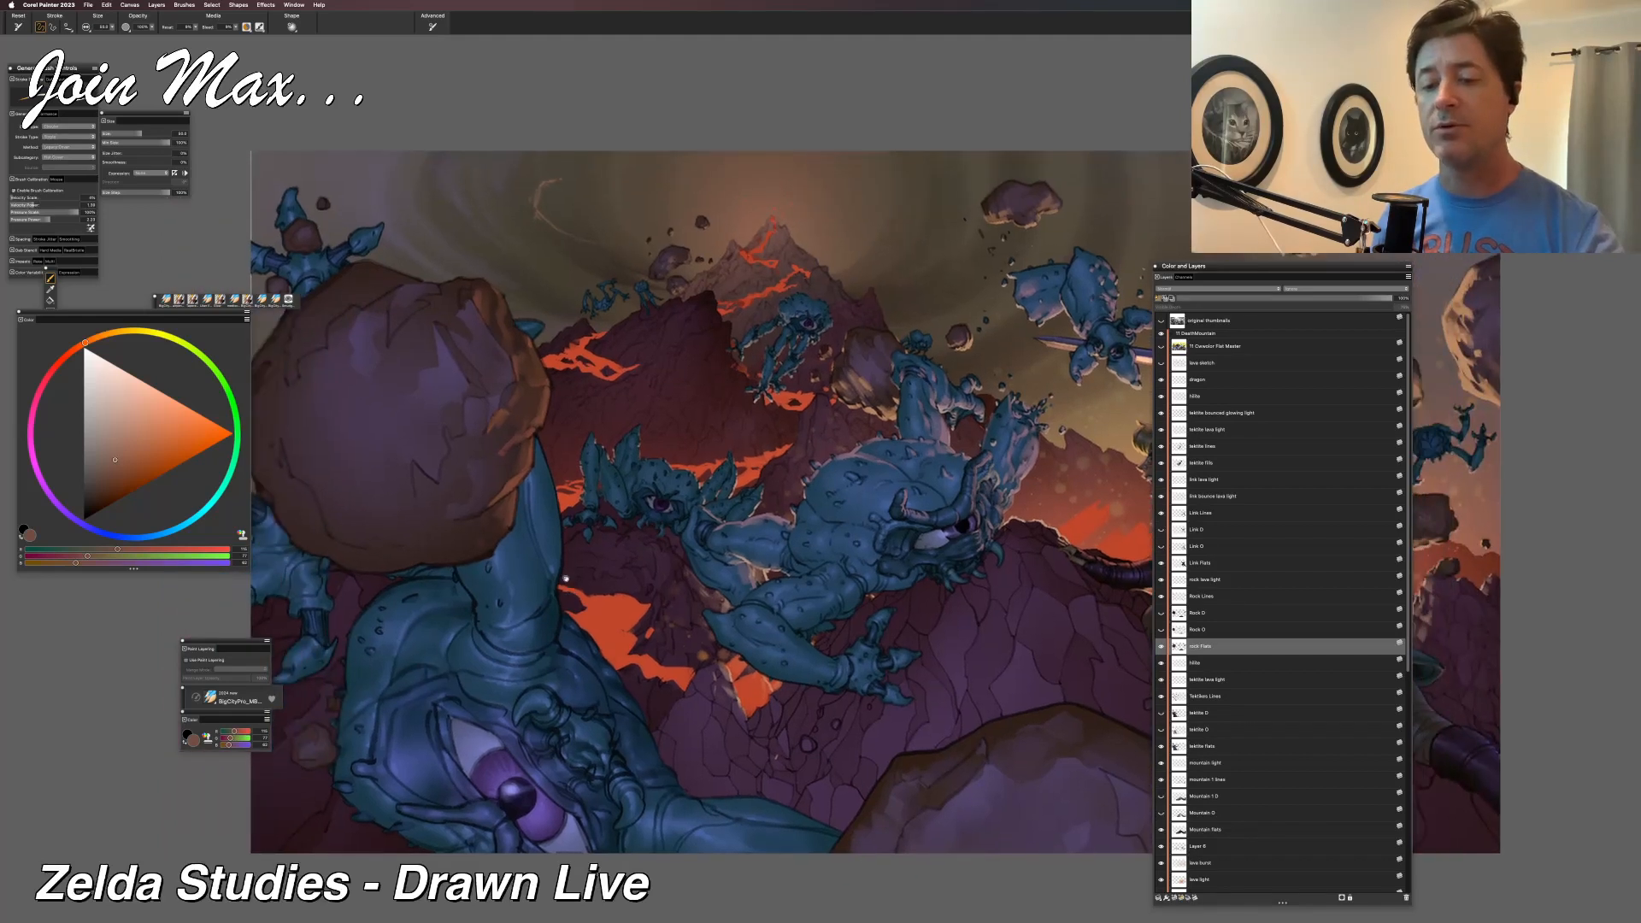
left_click_drag(453, 513, 355, 585)
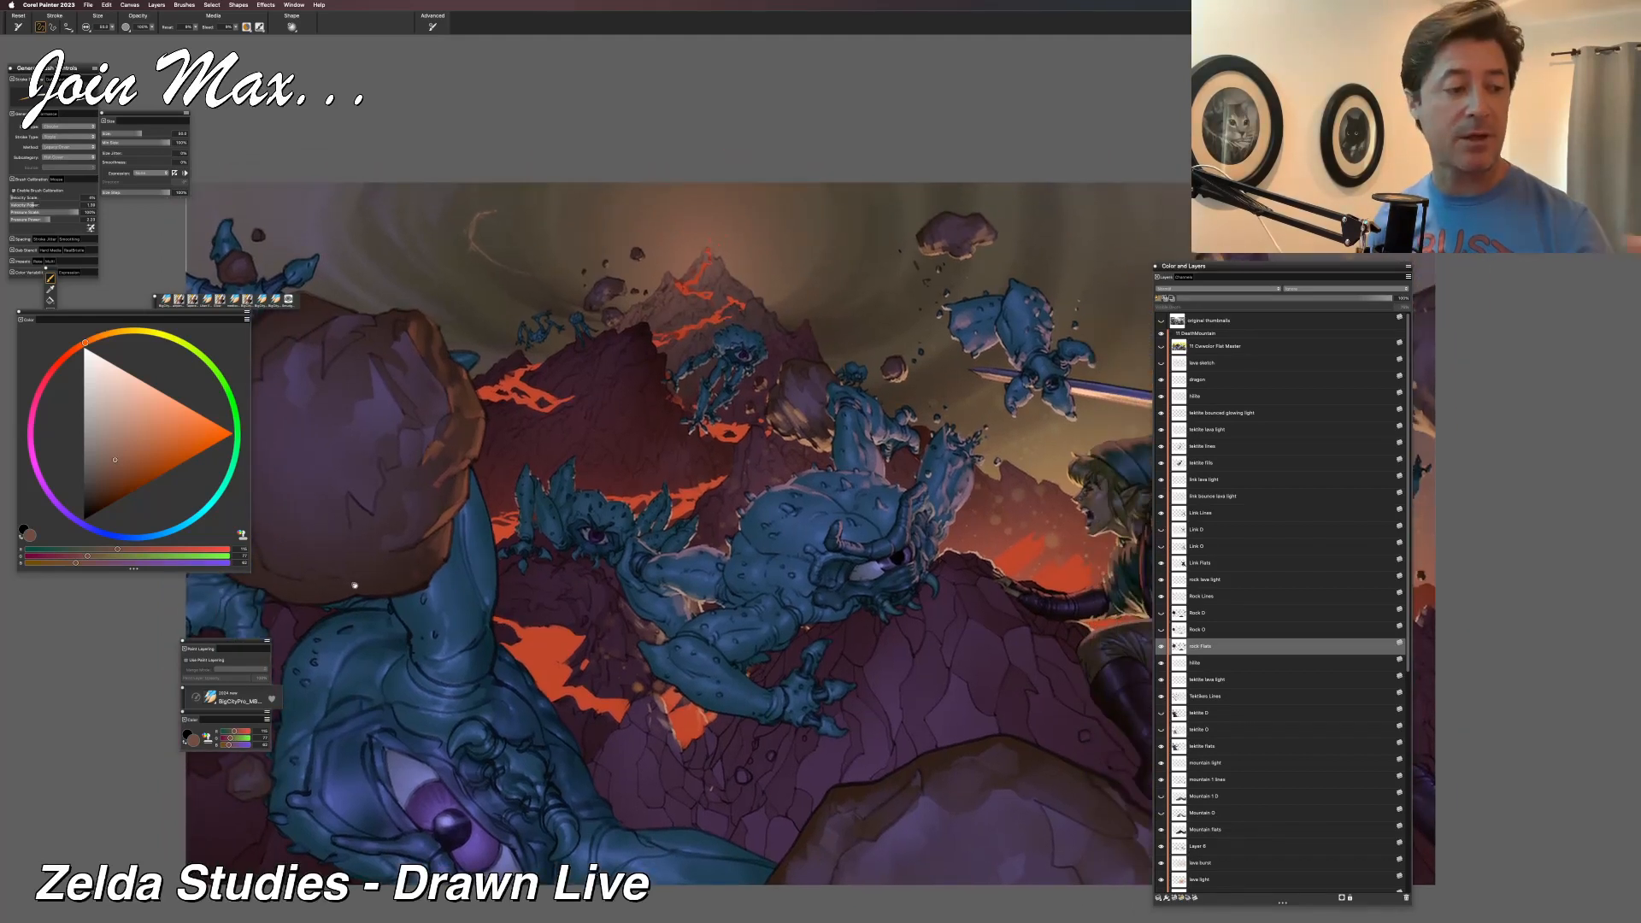
mouse_move(438, 613)
left_mouse_down()
mouse_move(470, 599)
mouse_move(538, 640)
mouse_move(670, 646)
left_mouse_up()
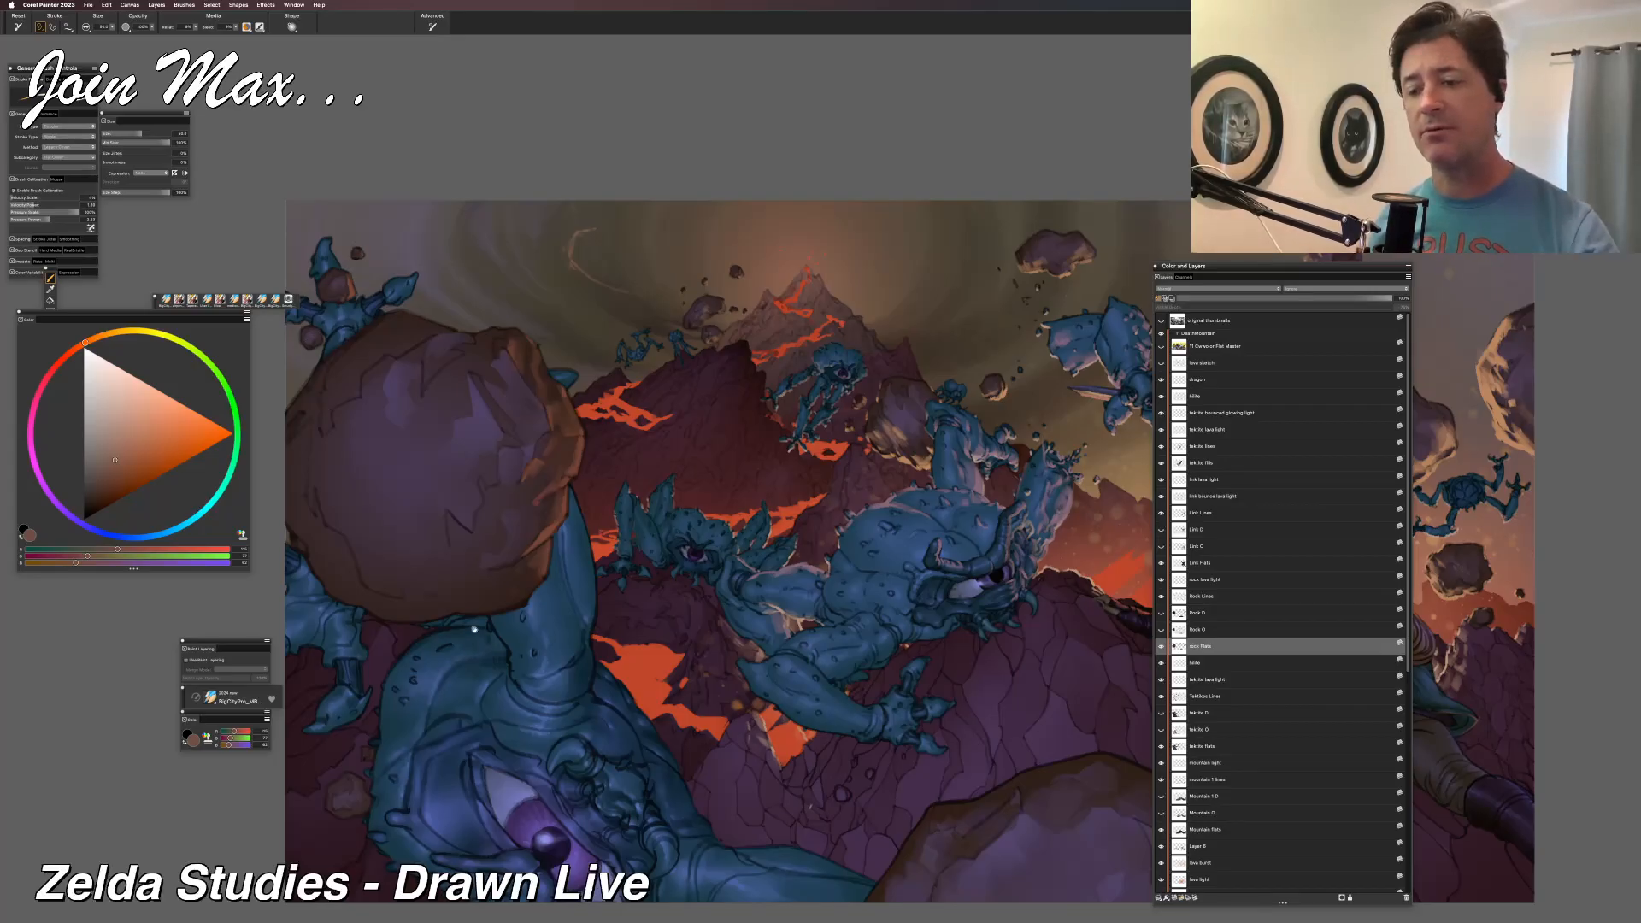
left_click_drag(475, 632, 458, 564)
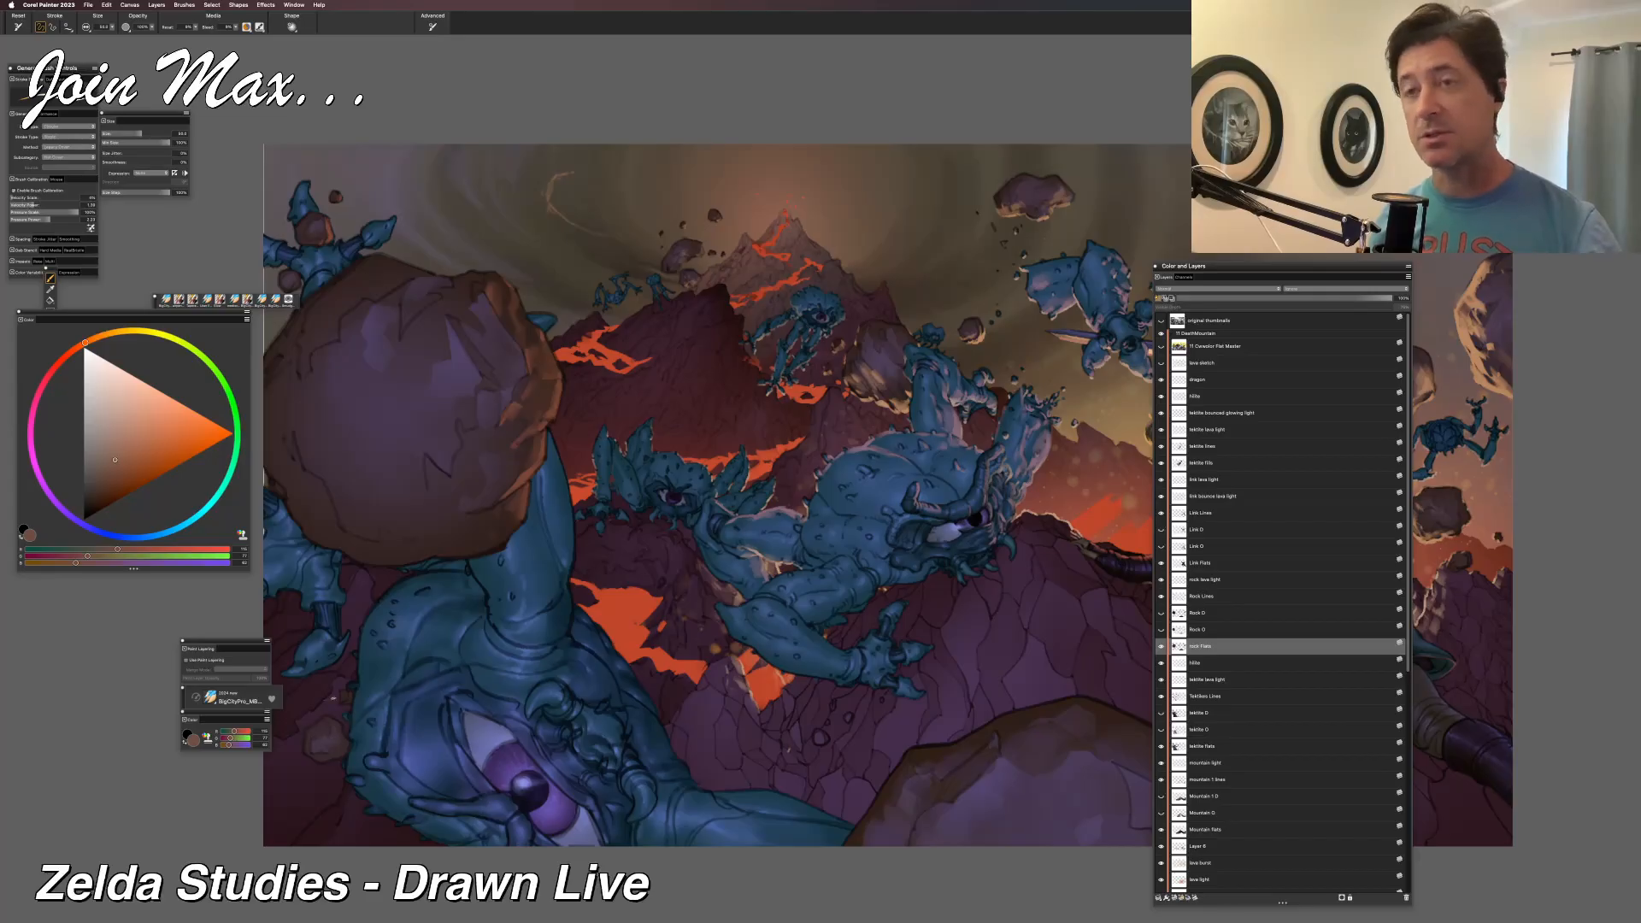
left_click_drag(617, 748, 530, 714)
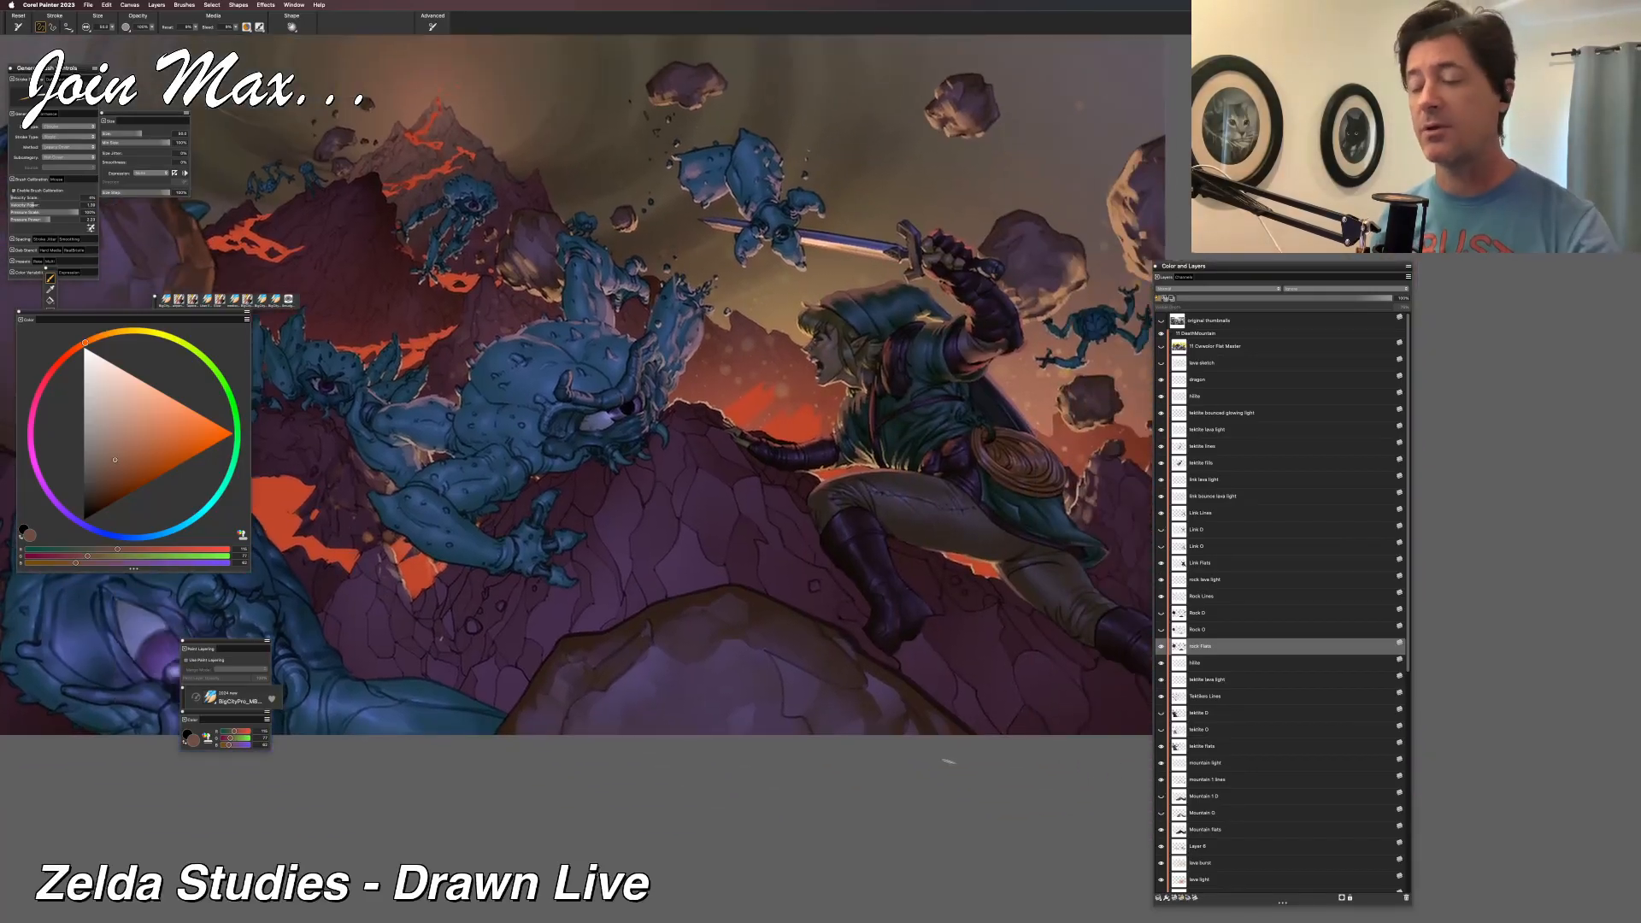
scroll(731, 707, "up", 3)
scroll(731, 708, "down", 3)
mouse_move(731, 707)
left_mouse_down()
mouse_move(441, 677)
mouse_move(805, 729)
left_mouse_up()
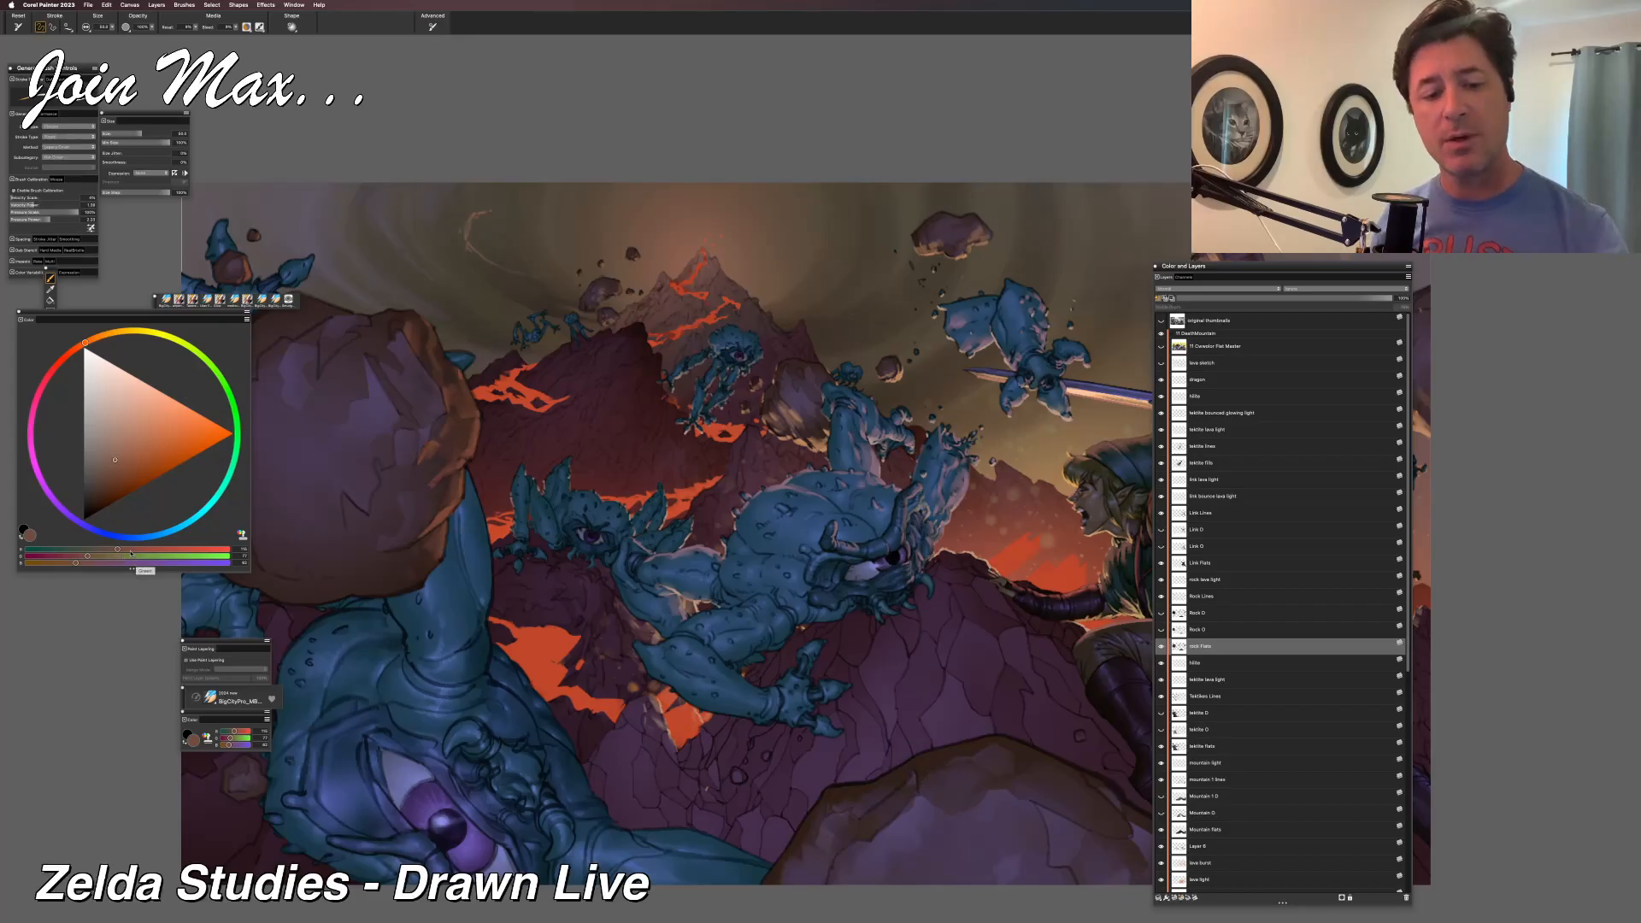
Lighten the brush colour to a warmer orange-tan for the boulder highlights and hide the interface to view the whole painting.
left_click_drag(117, 551, 159, 553)
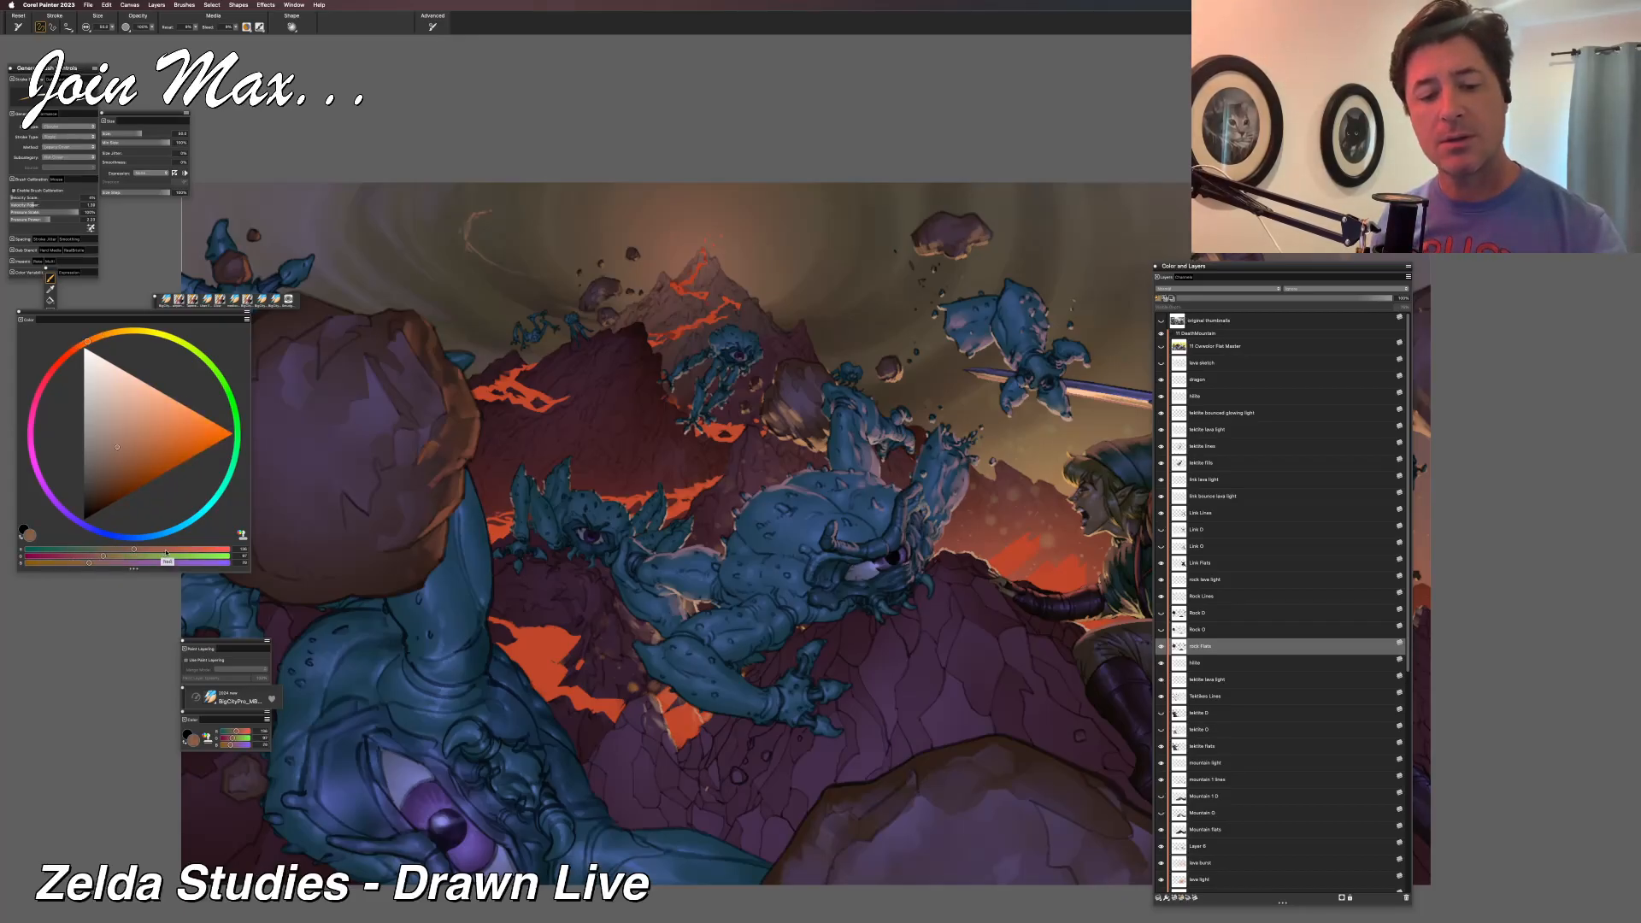
left_click(170, 550)
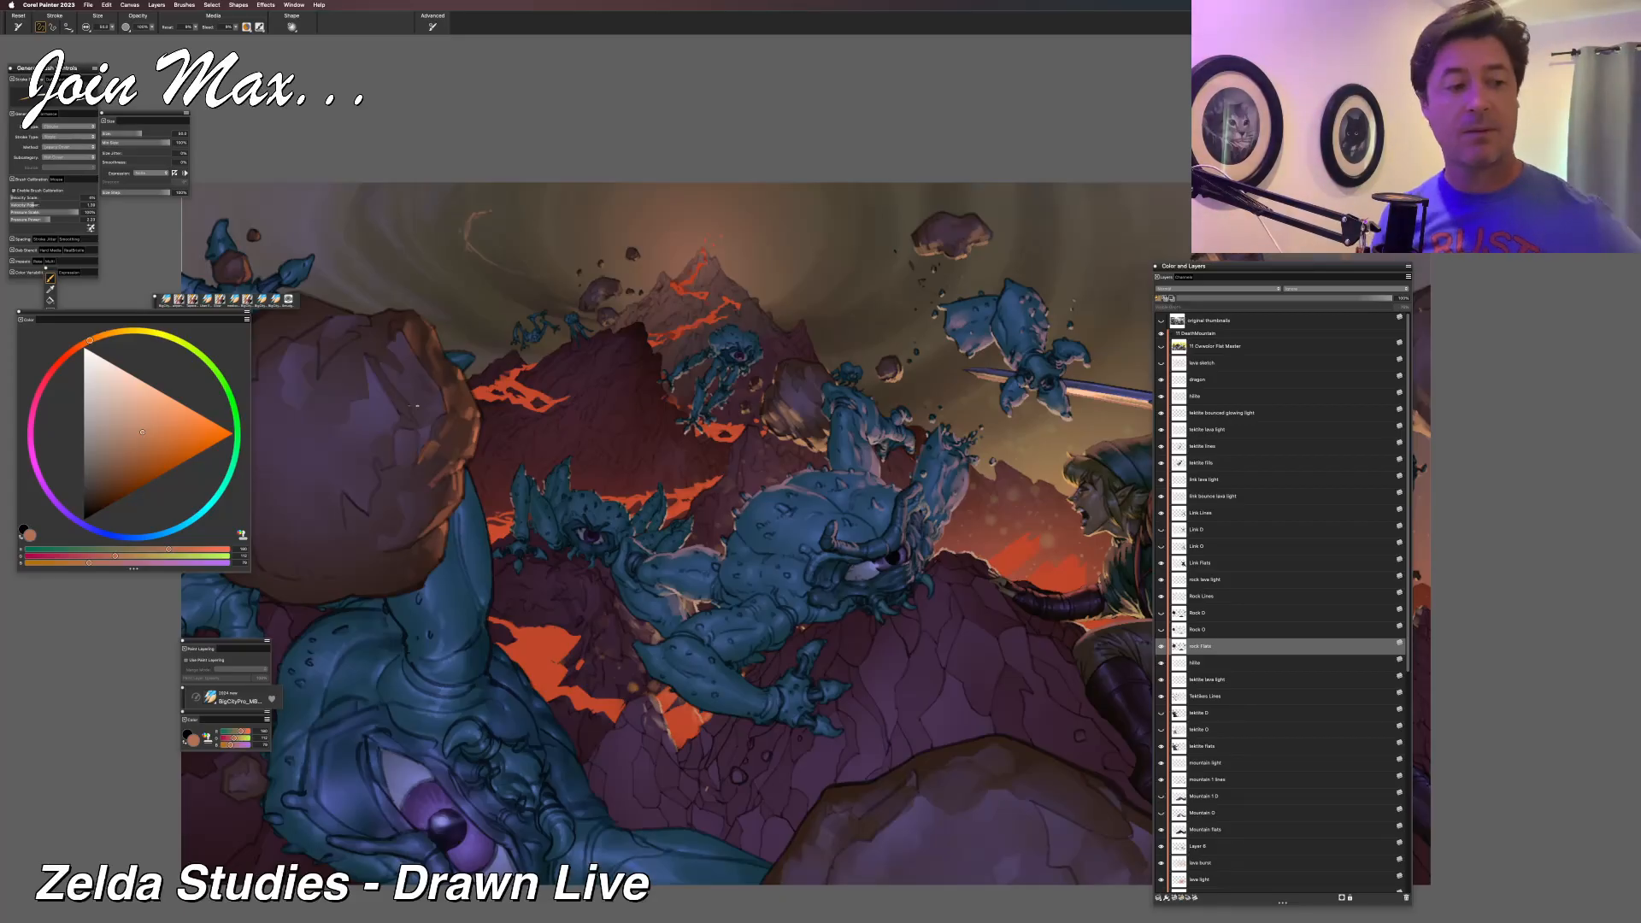
key("Tab")
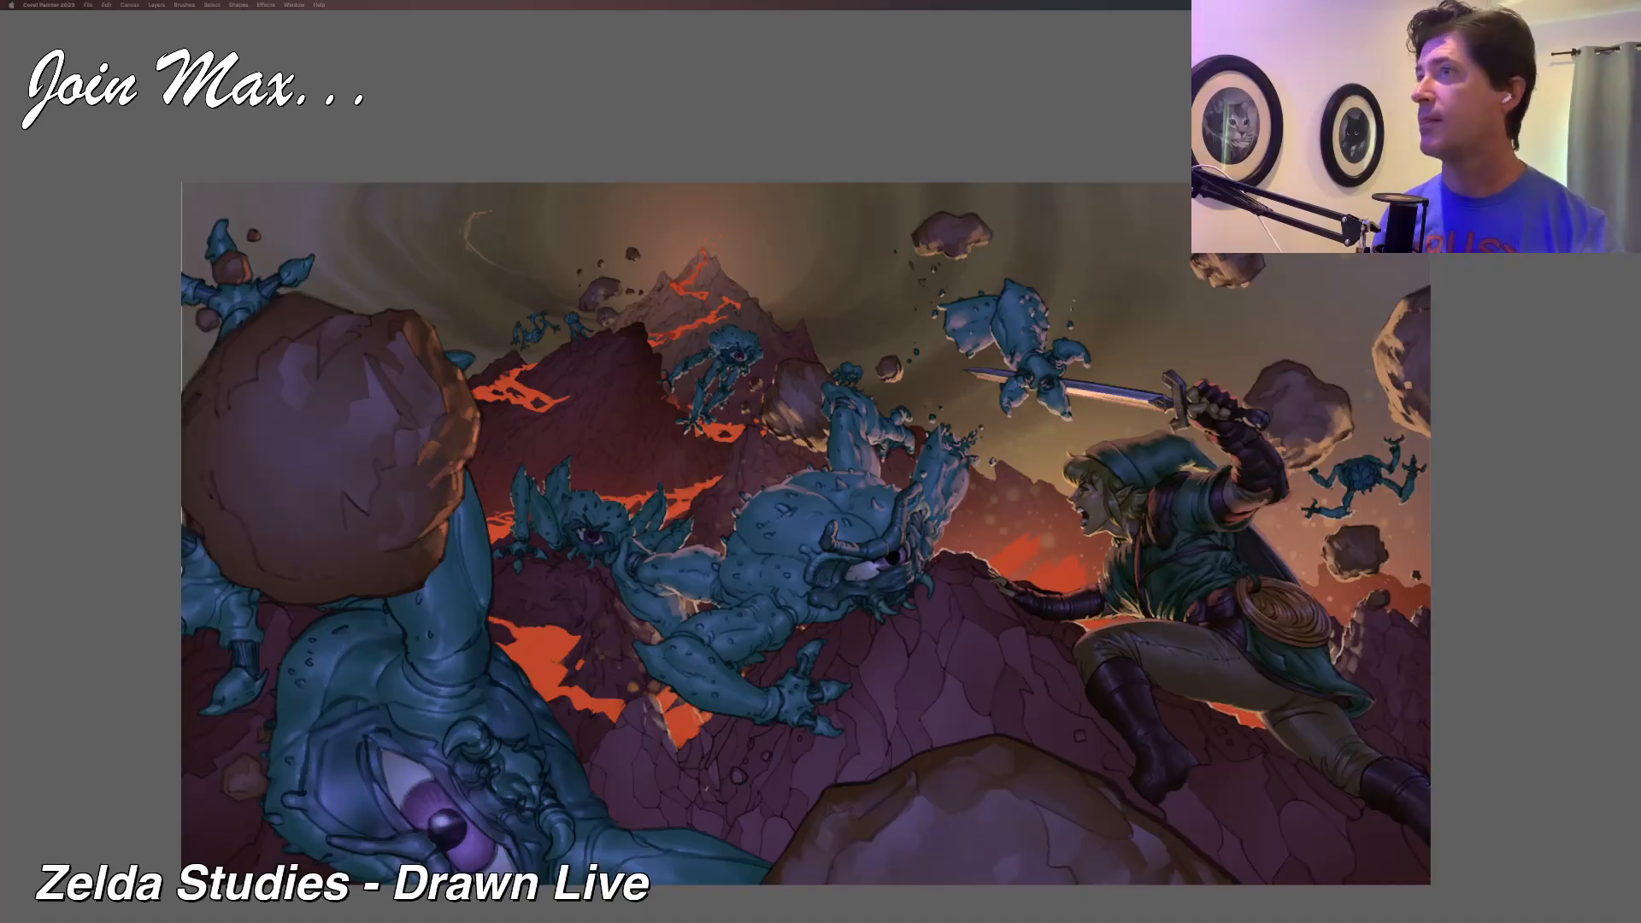
Show the interface panels again, check which layer holds the foreground monster by toggling layer visibility, and select the tektite flats layer.
key("Tab")
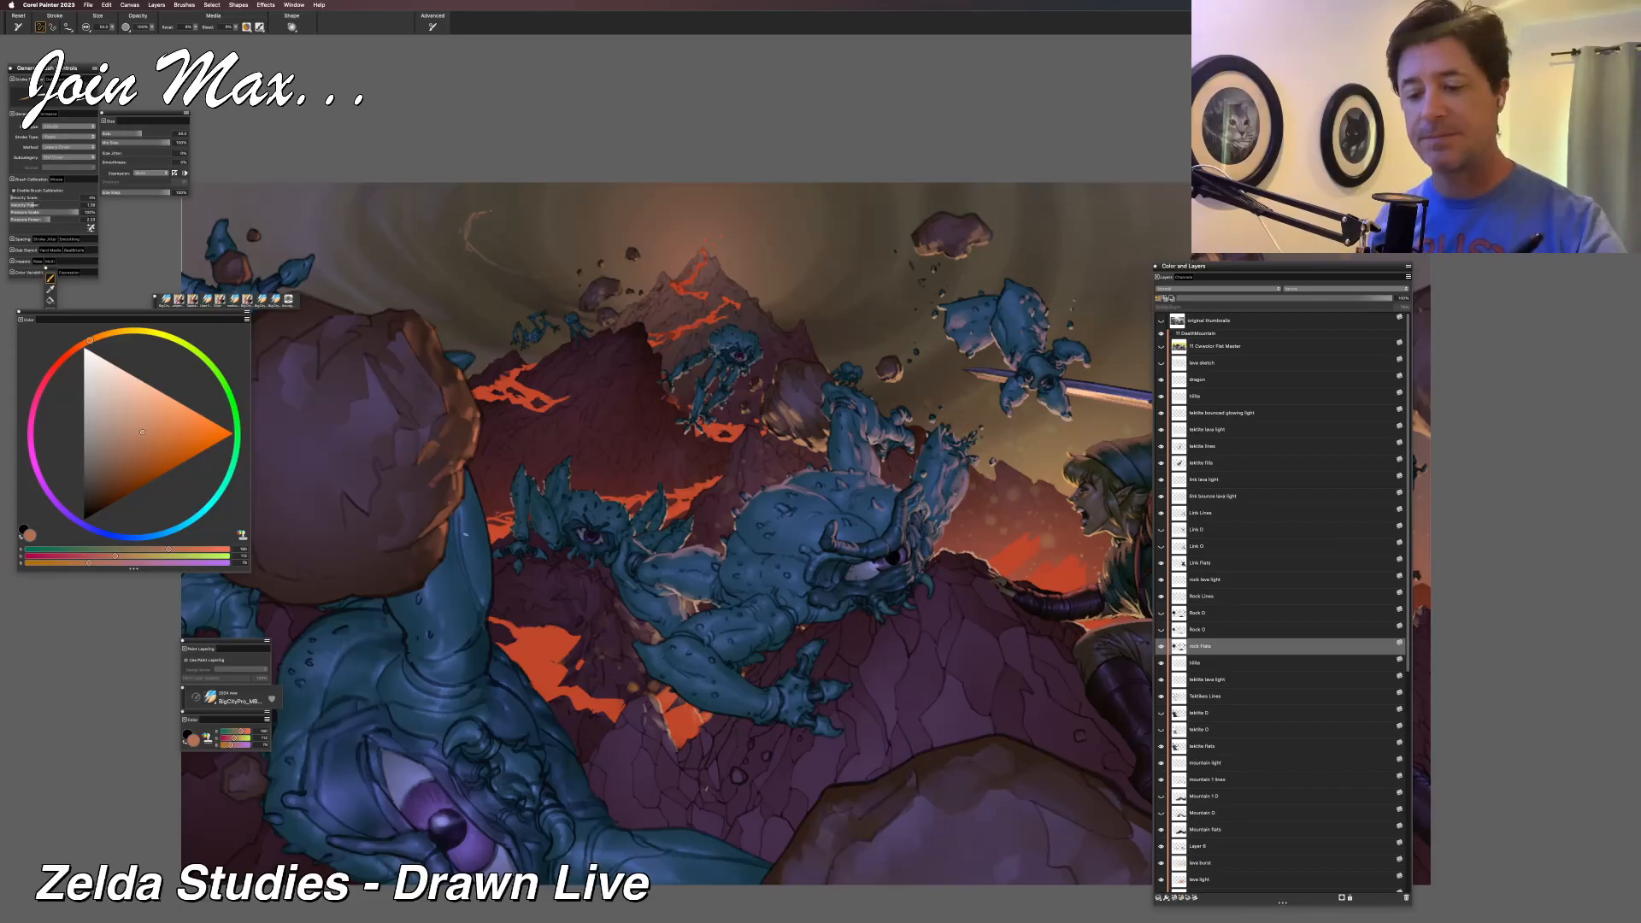
left_click_drag(511, 689, 449, 701)
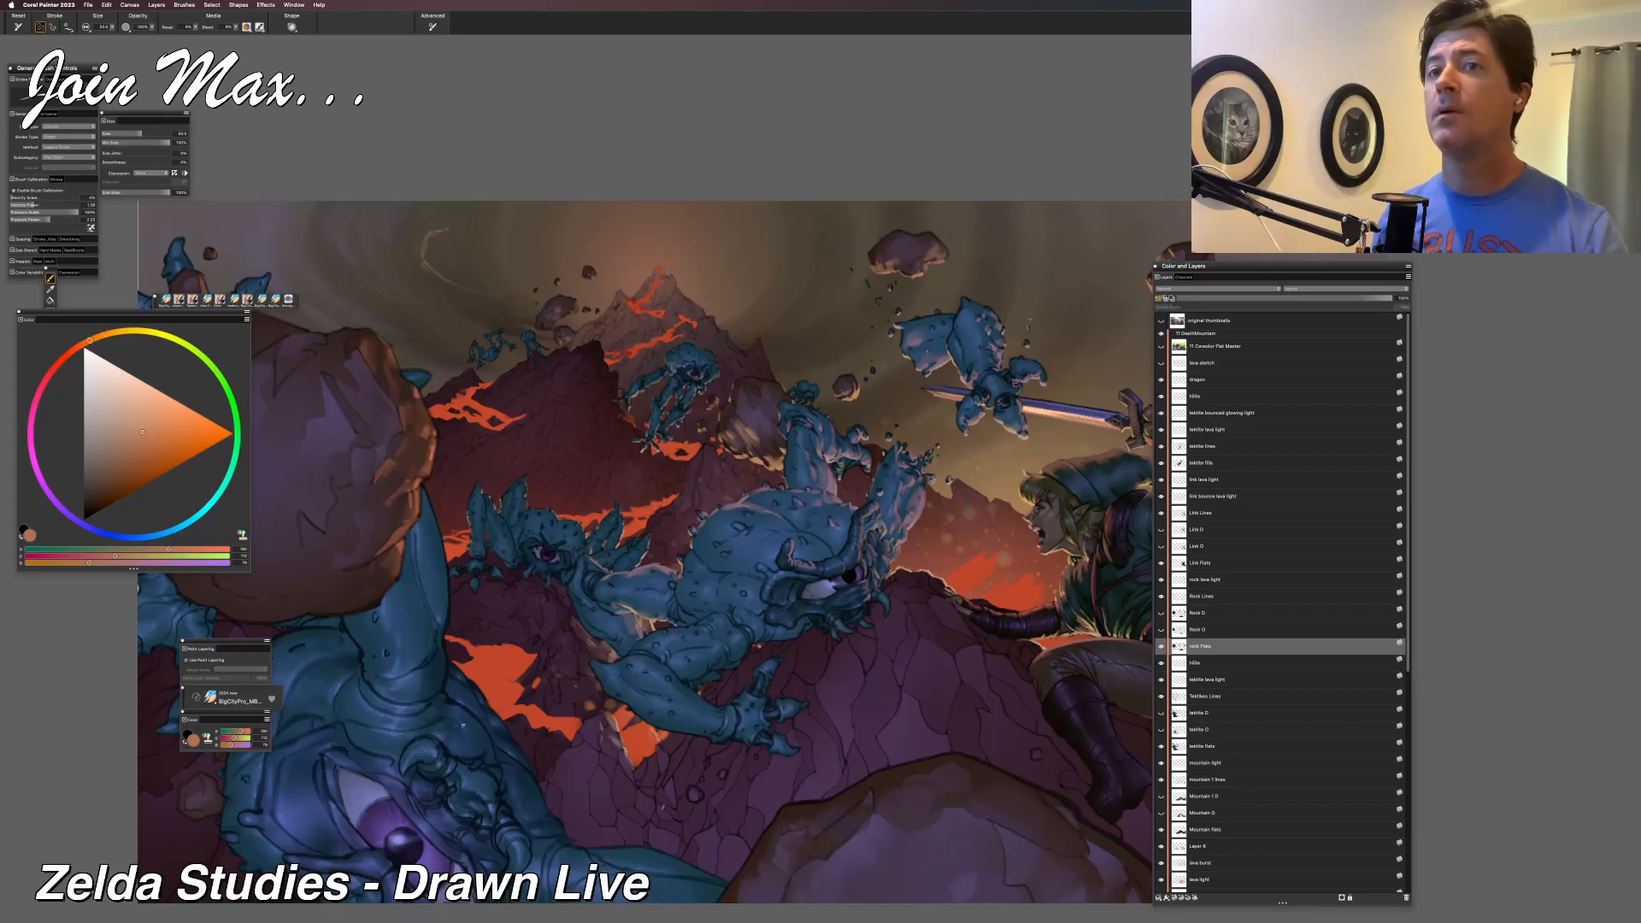
mouse_move(463, 765)
left_mouse_down()
mouse_move(478, 733)
mouse_move(565, 763)
left_mouse_up()
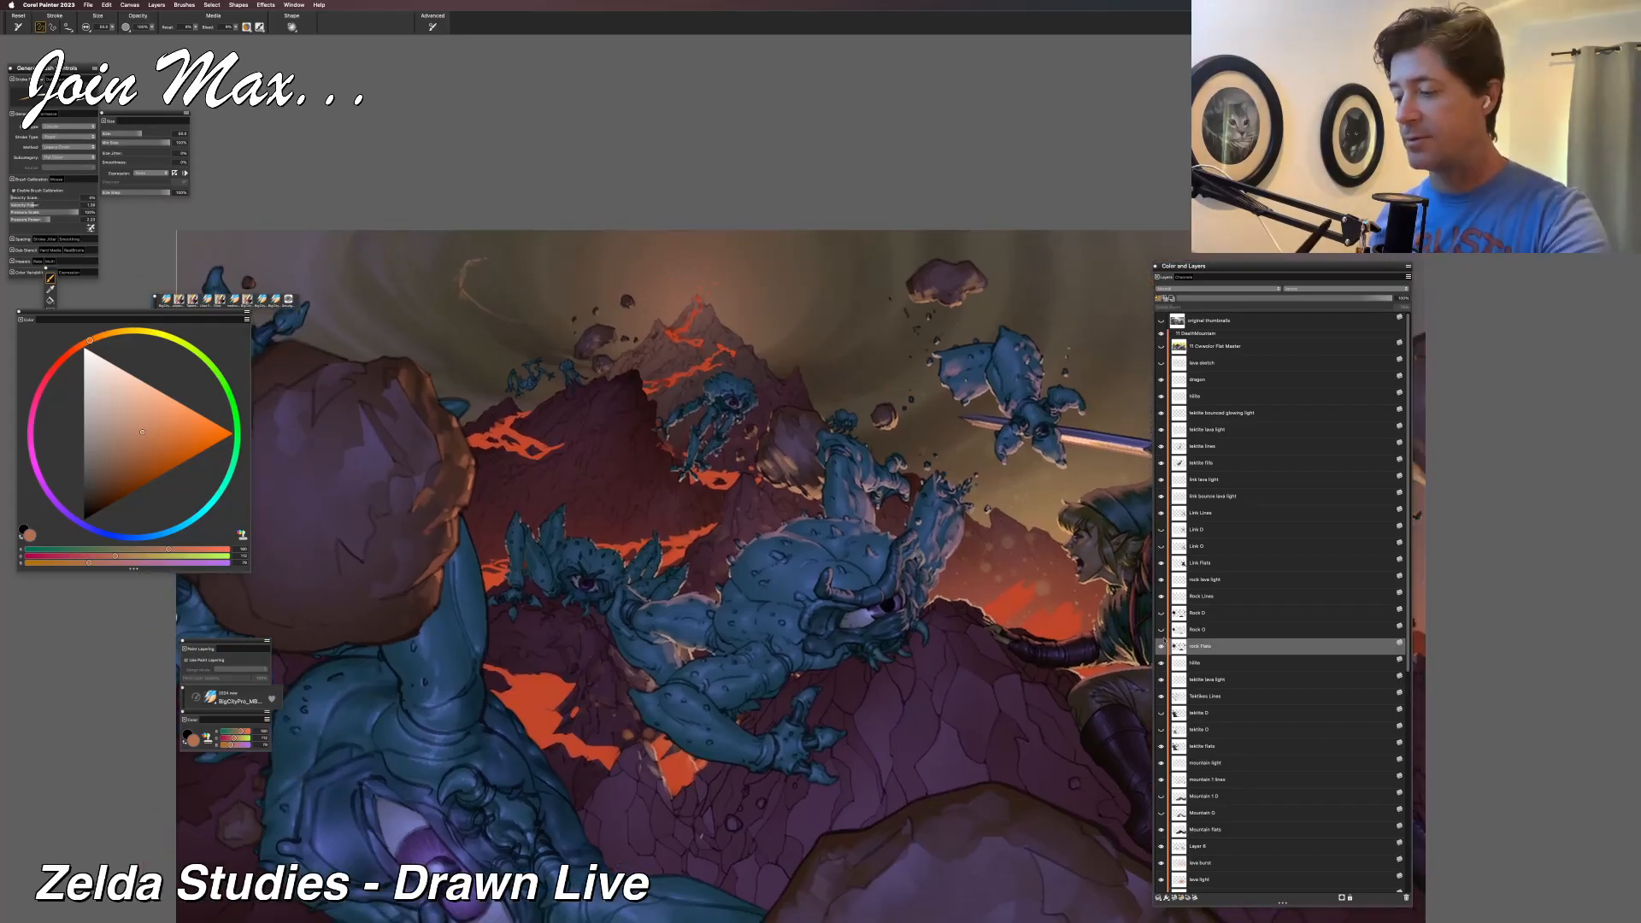
mouse_move(881, 521)
left_mouse_down()
mouse_move(632, 381)
mouse_move(565, 299)
mouse_move(364, 648)
left_mouse_up()
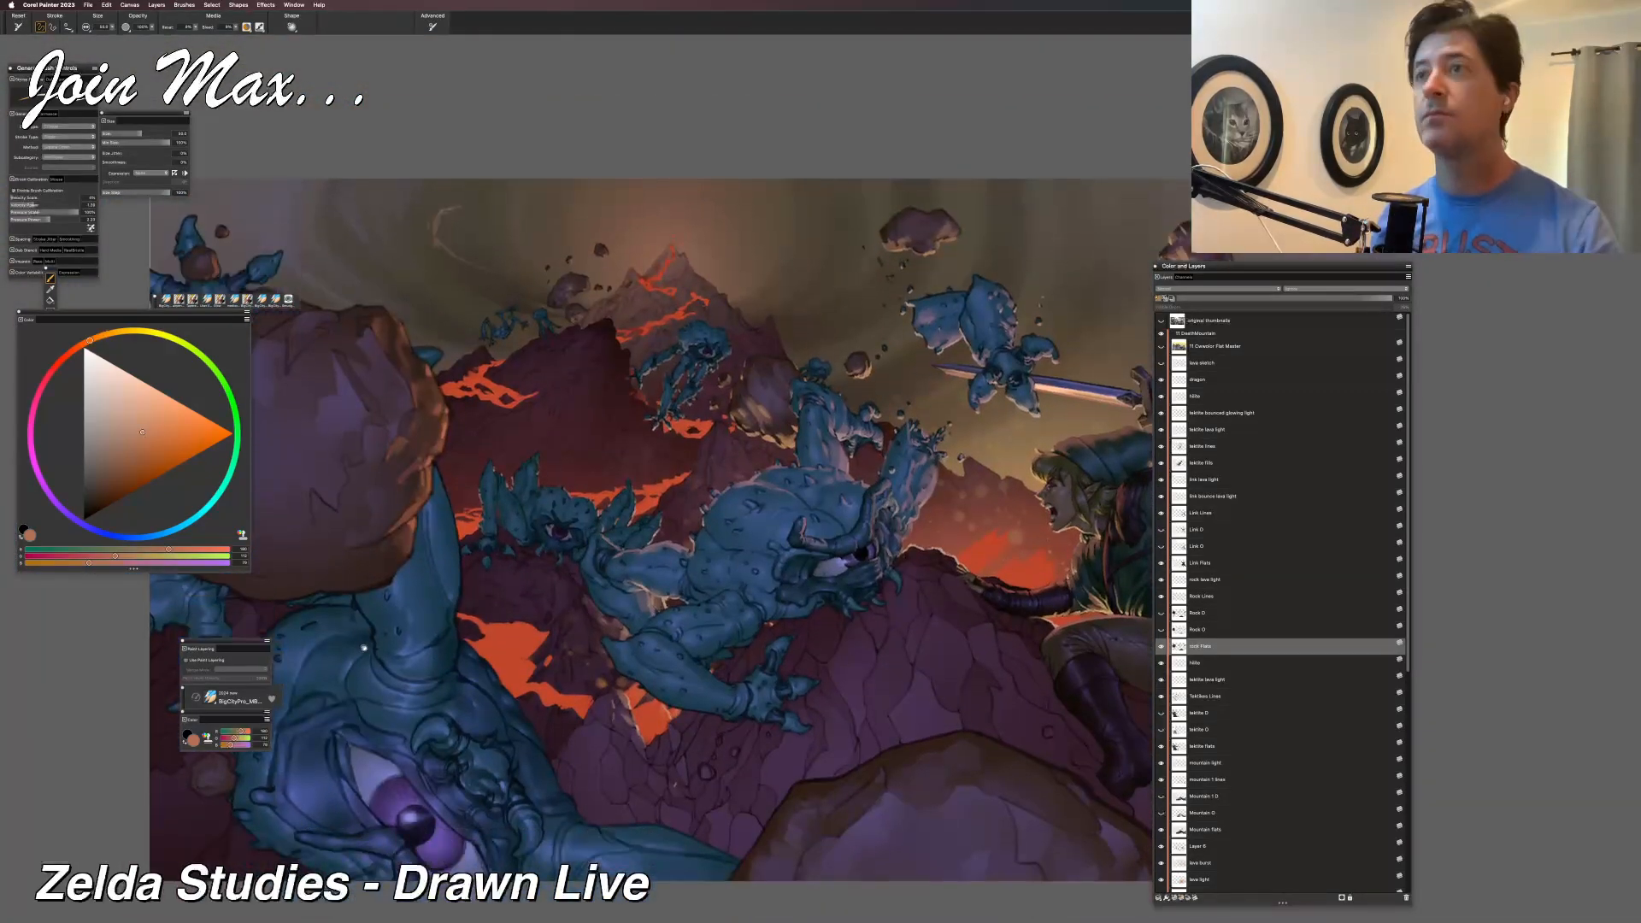
left_click_drag(444, 707, 565, 659)
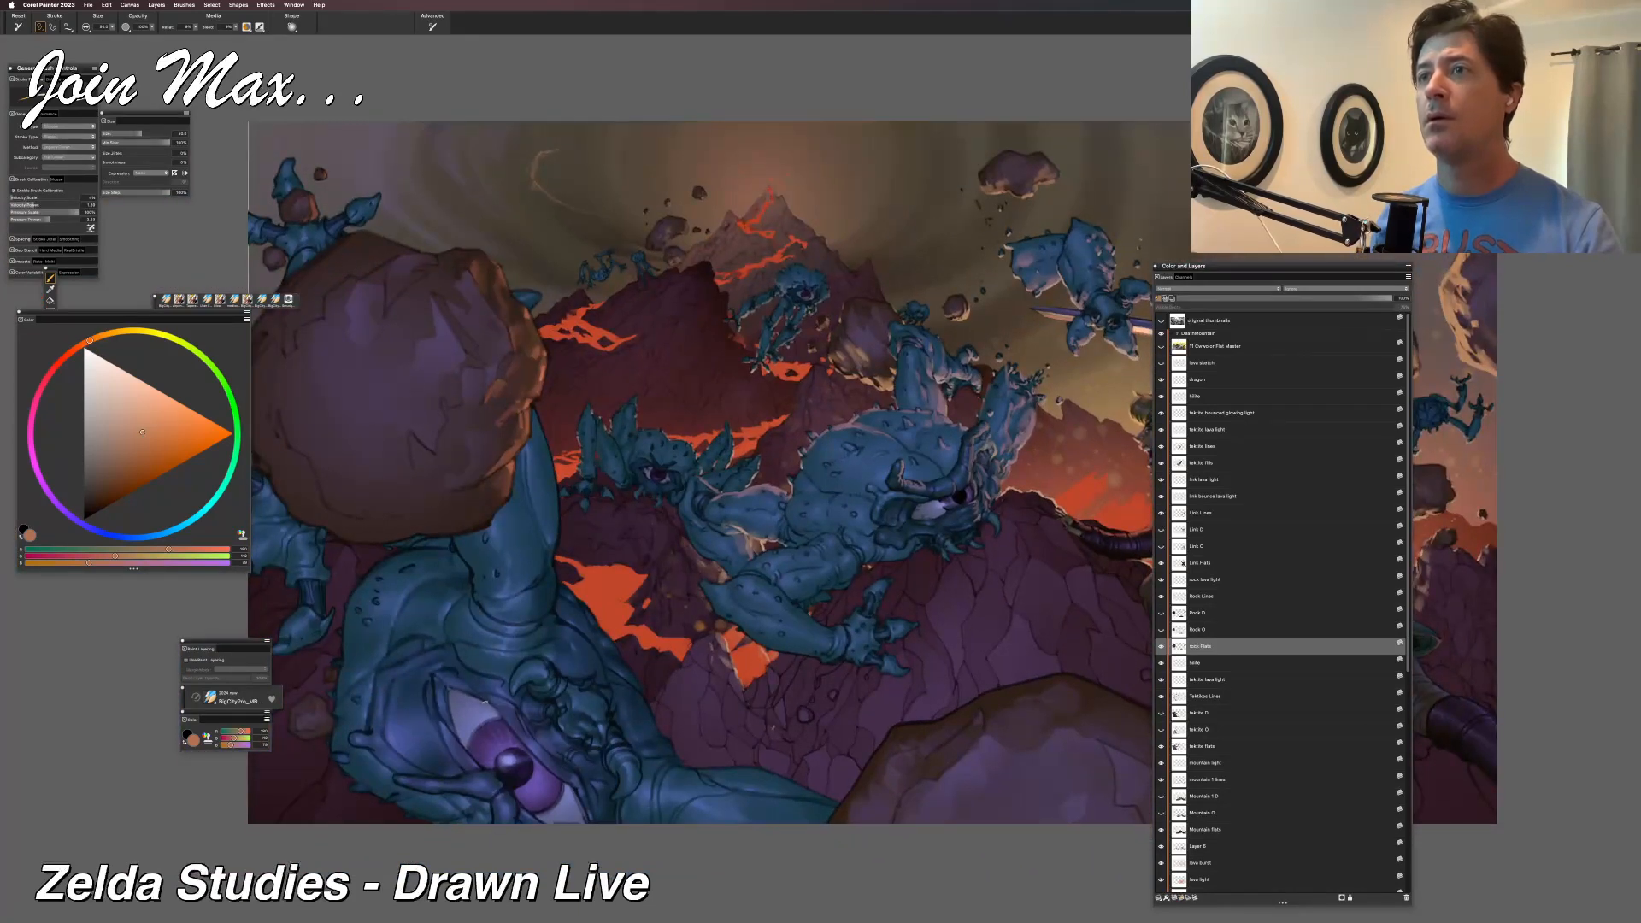
left_click_drag(598, 470, 568, 475)
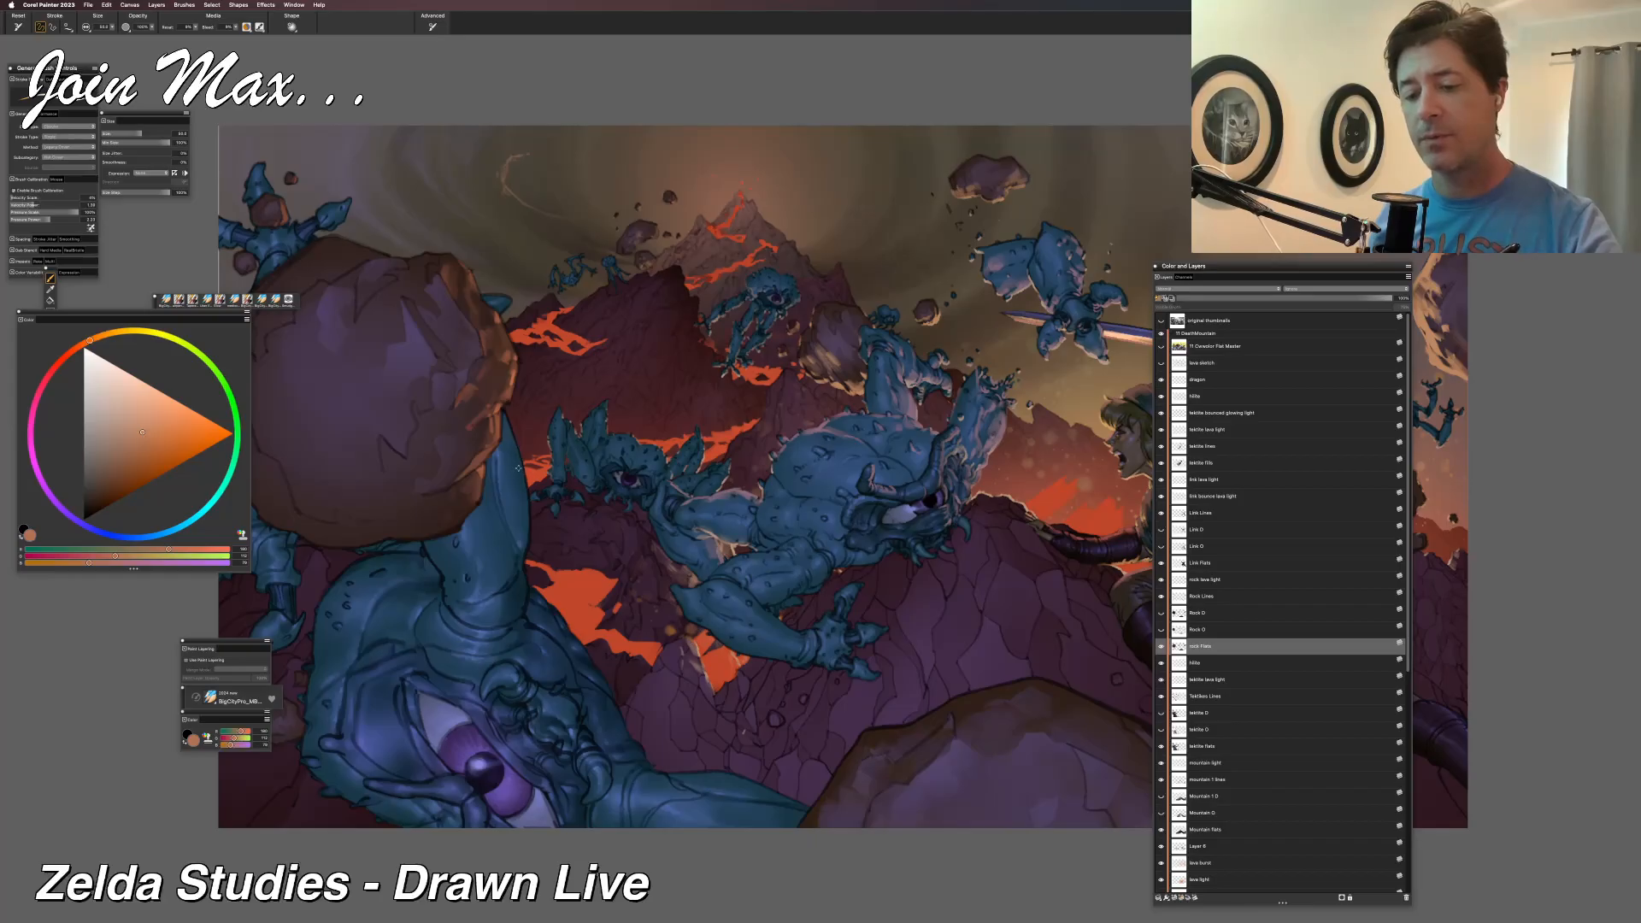
left_click(523, 540, "alt")
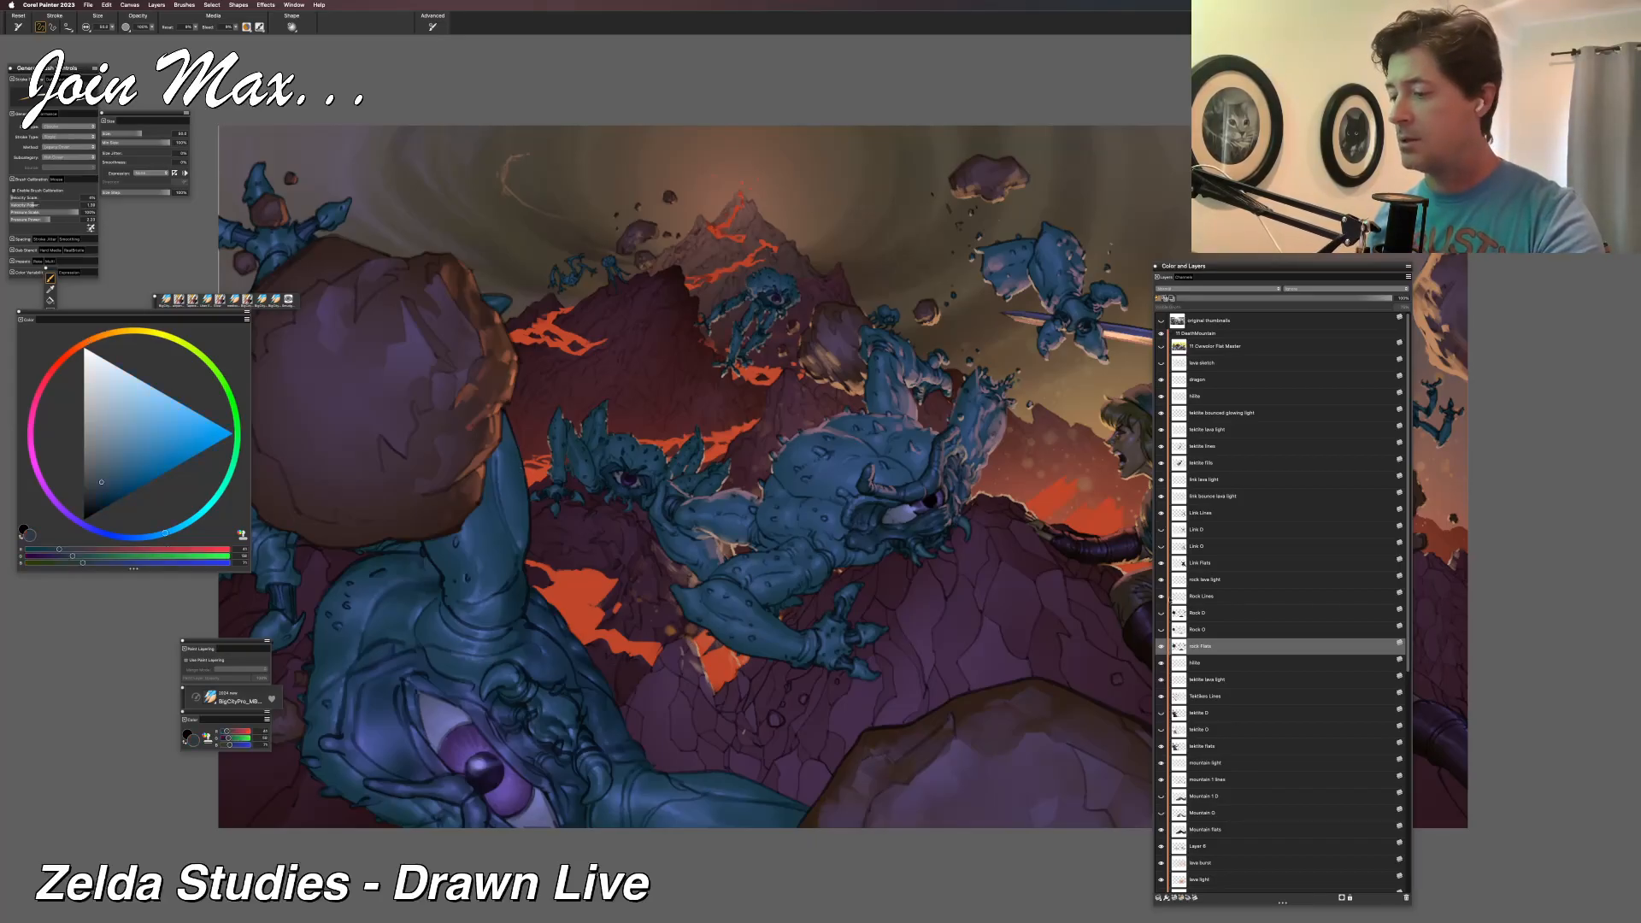
left_click(1163, 467)
left_click(1162, 467)
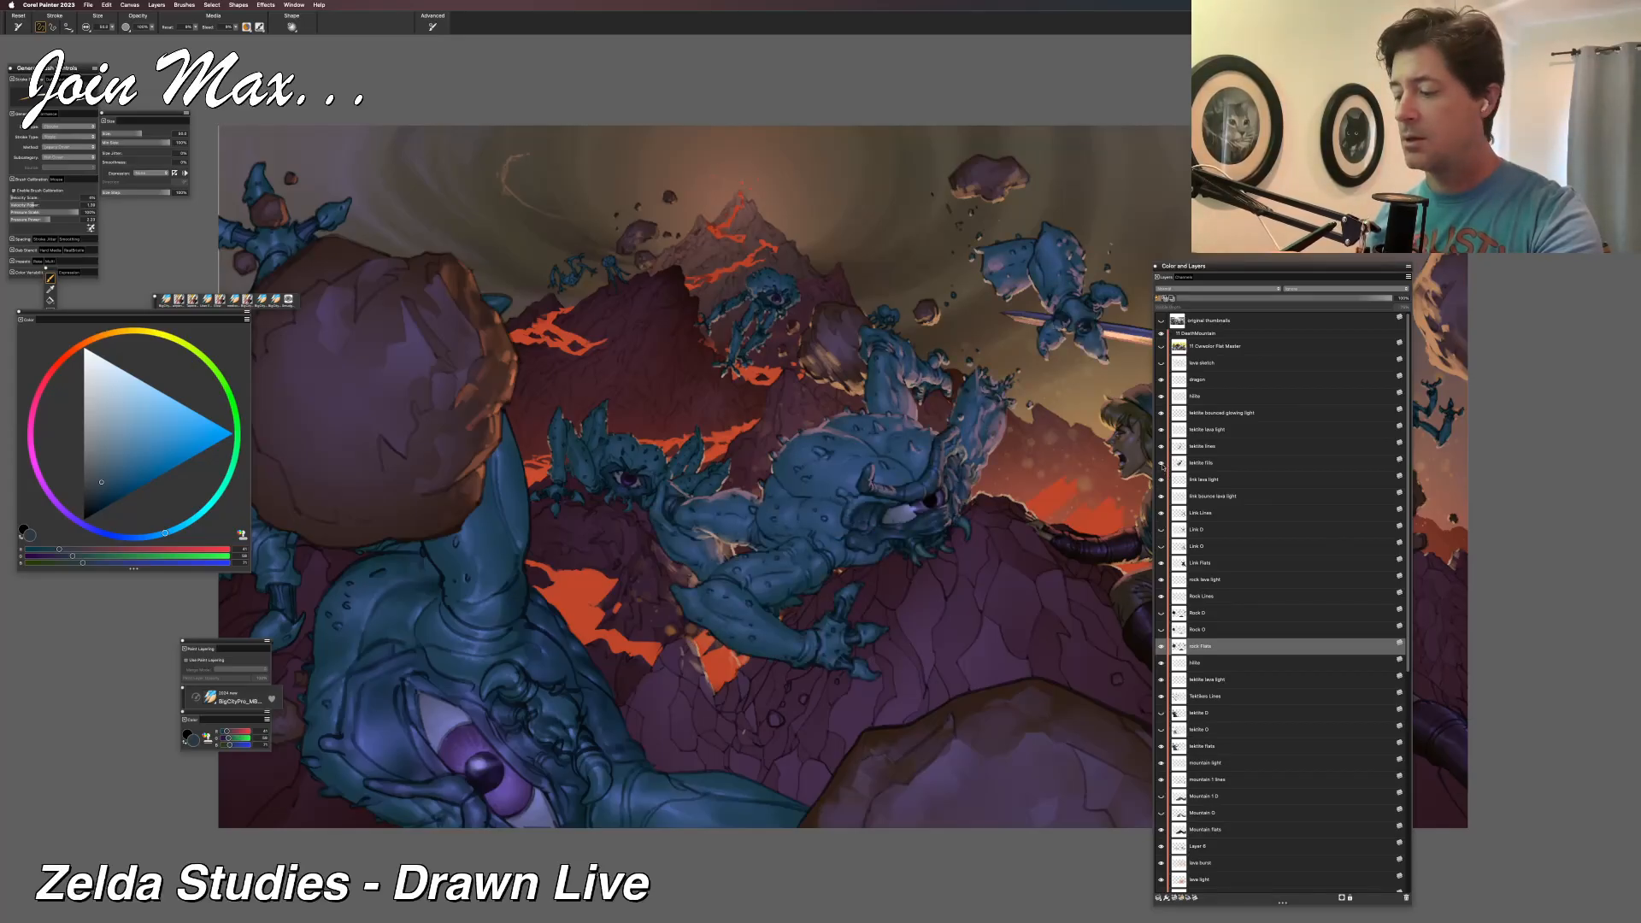
left_click(1162, 748)
left_click(1162, 747)
left_click(1167, 746)
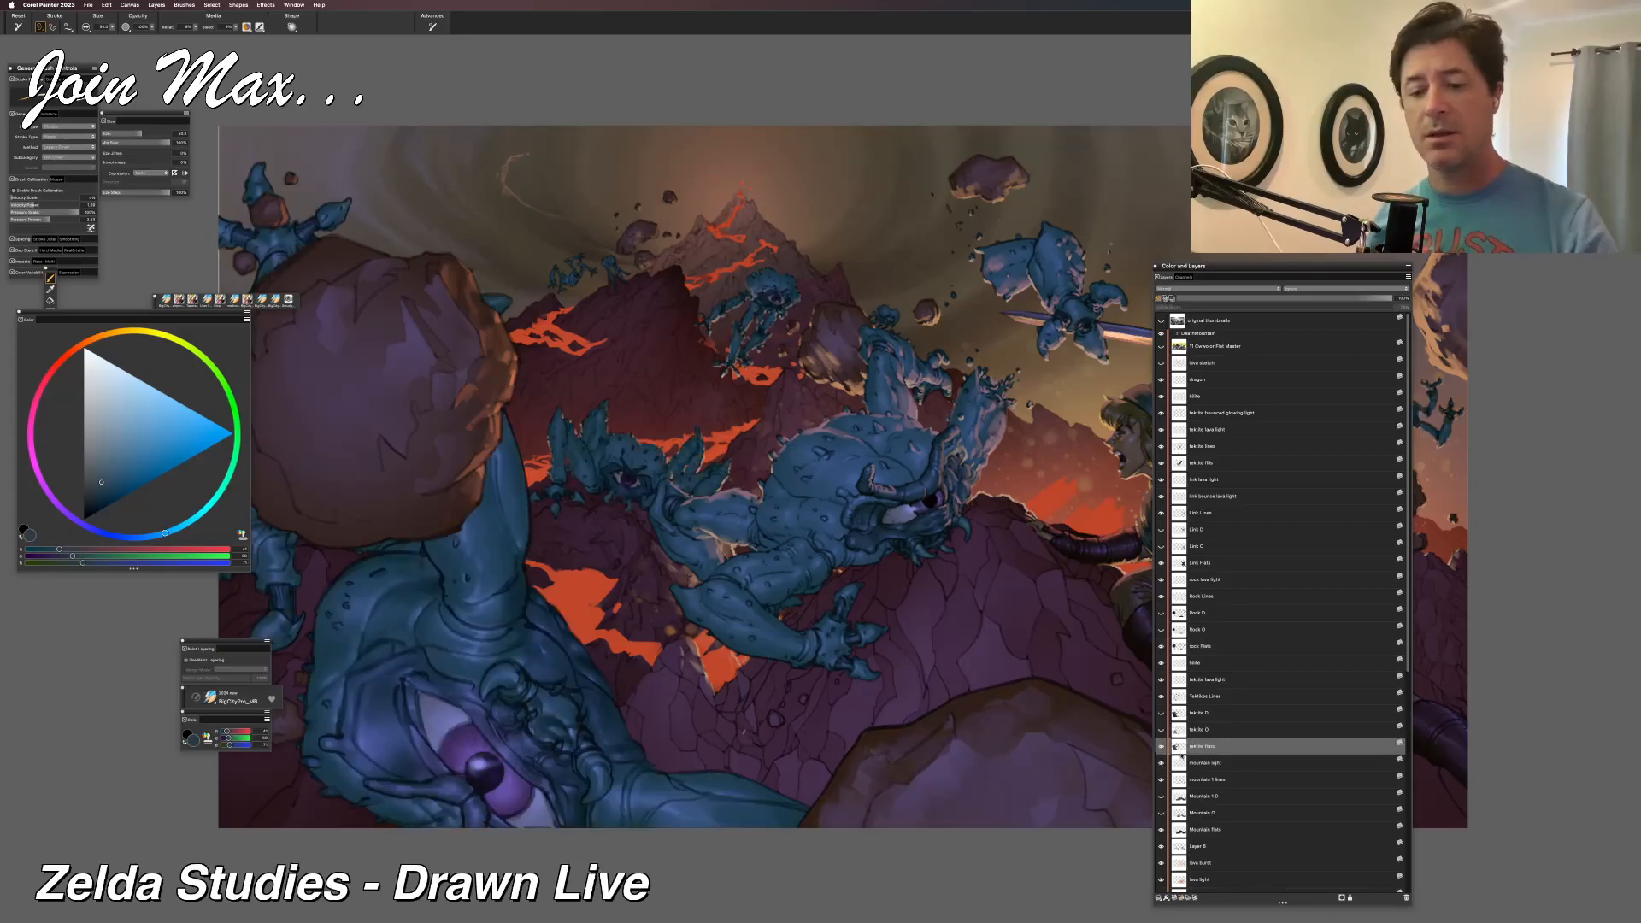
Sample the blue of the monster's raised arm, select the tektite lava light layer, and shift the brush colour to a muted greyish red.
left_click(524, 482, "alt")
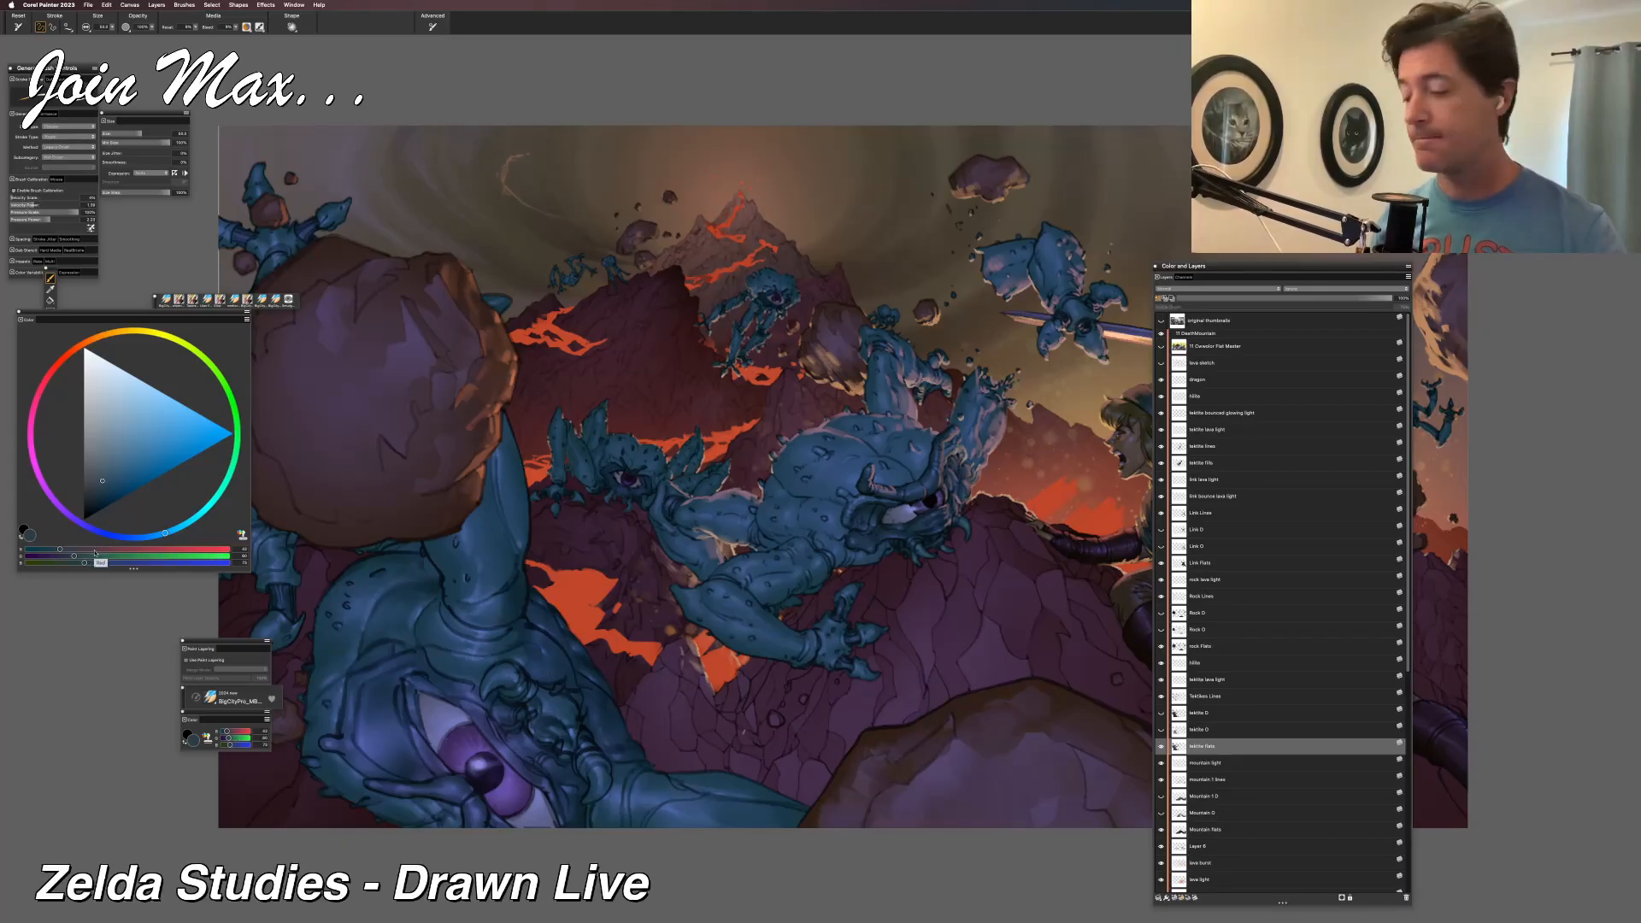
left_click(1184, 681)
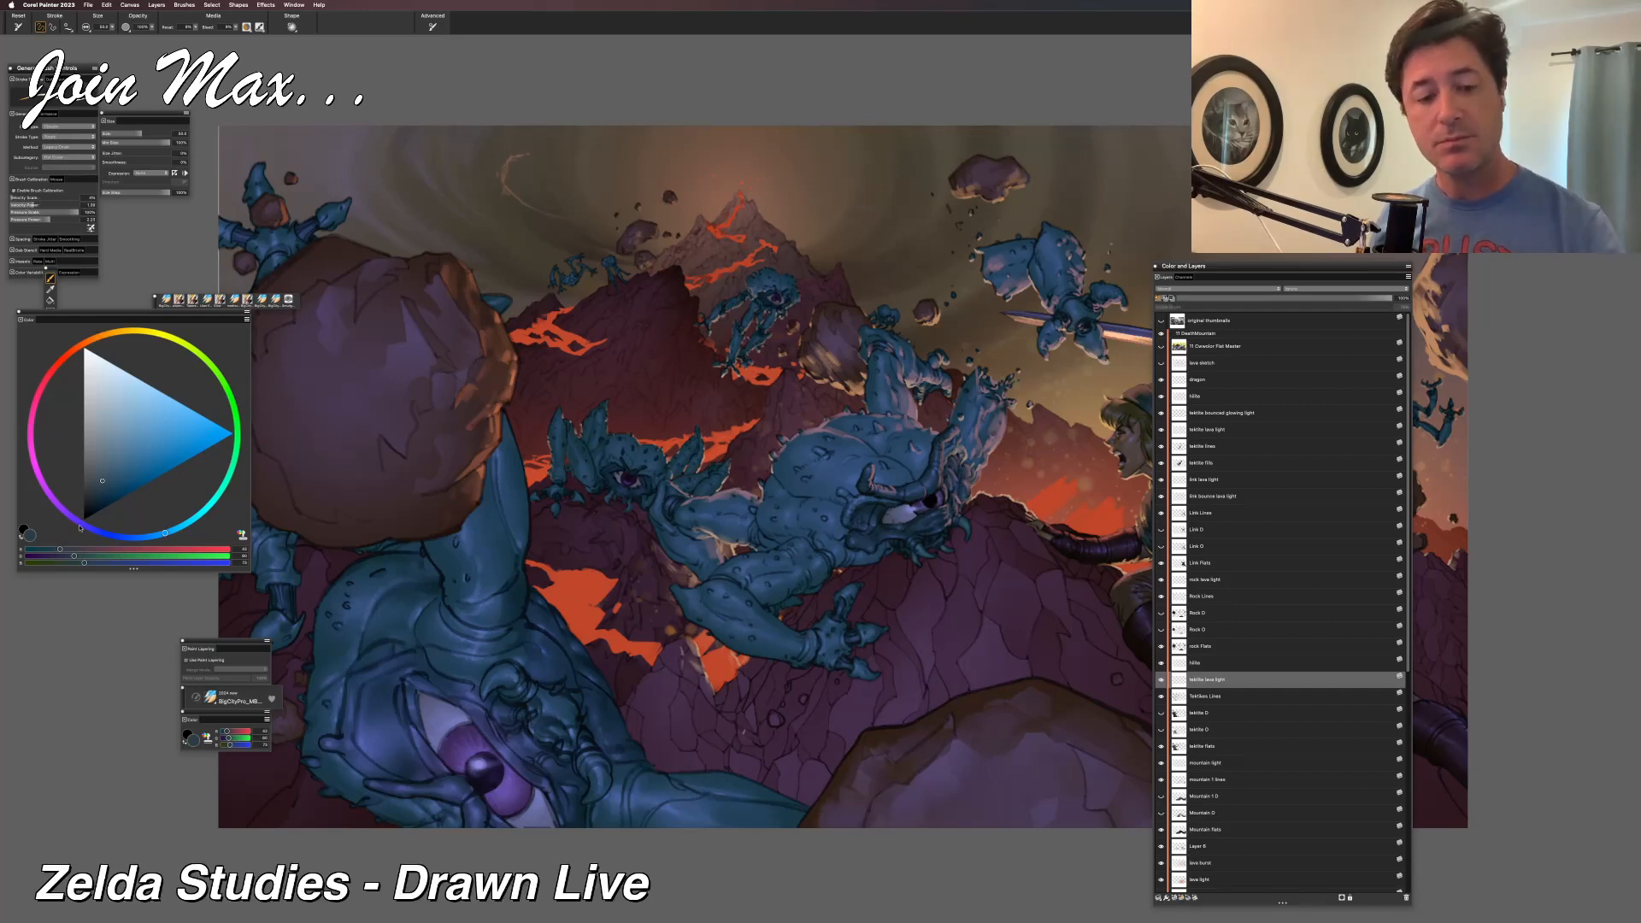
left_click(86, 550)
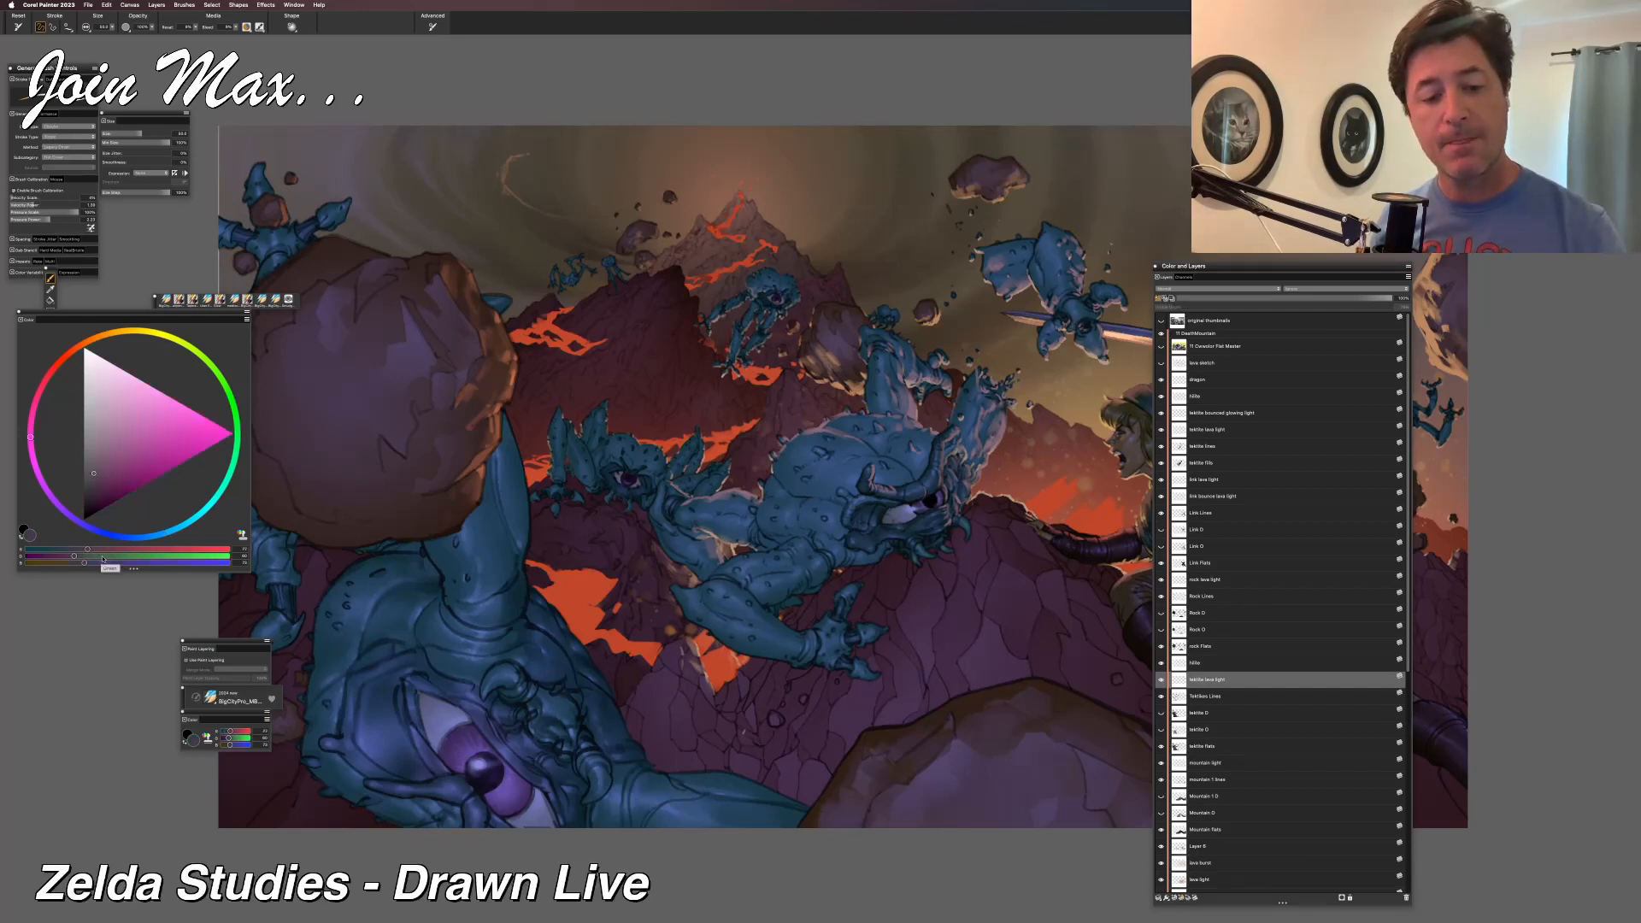
left_click(103, 555)
left_click(116, 564)
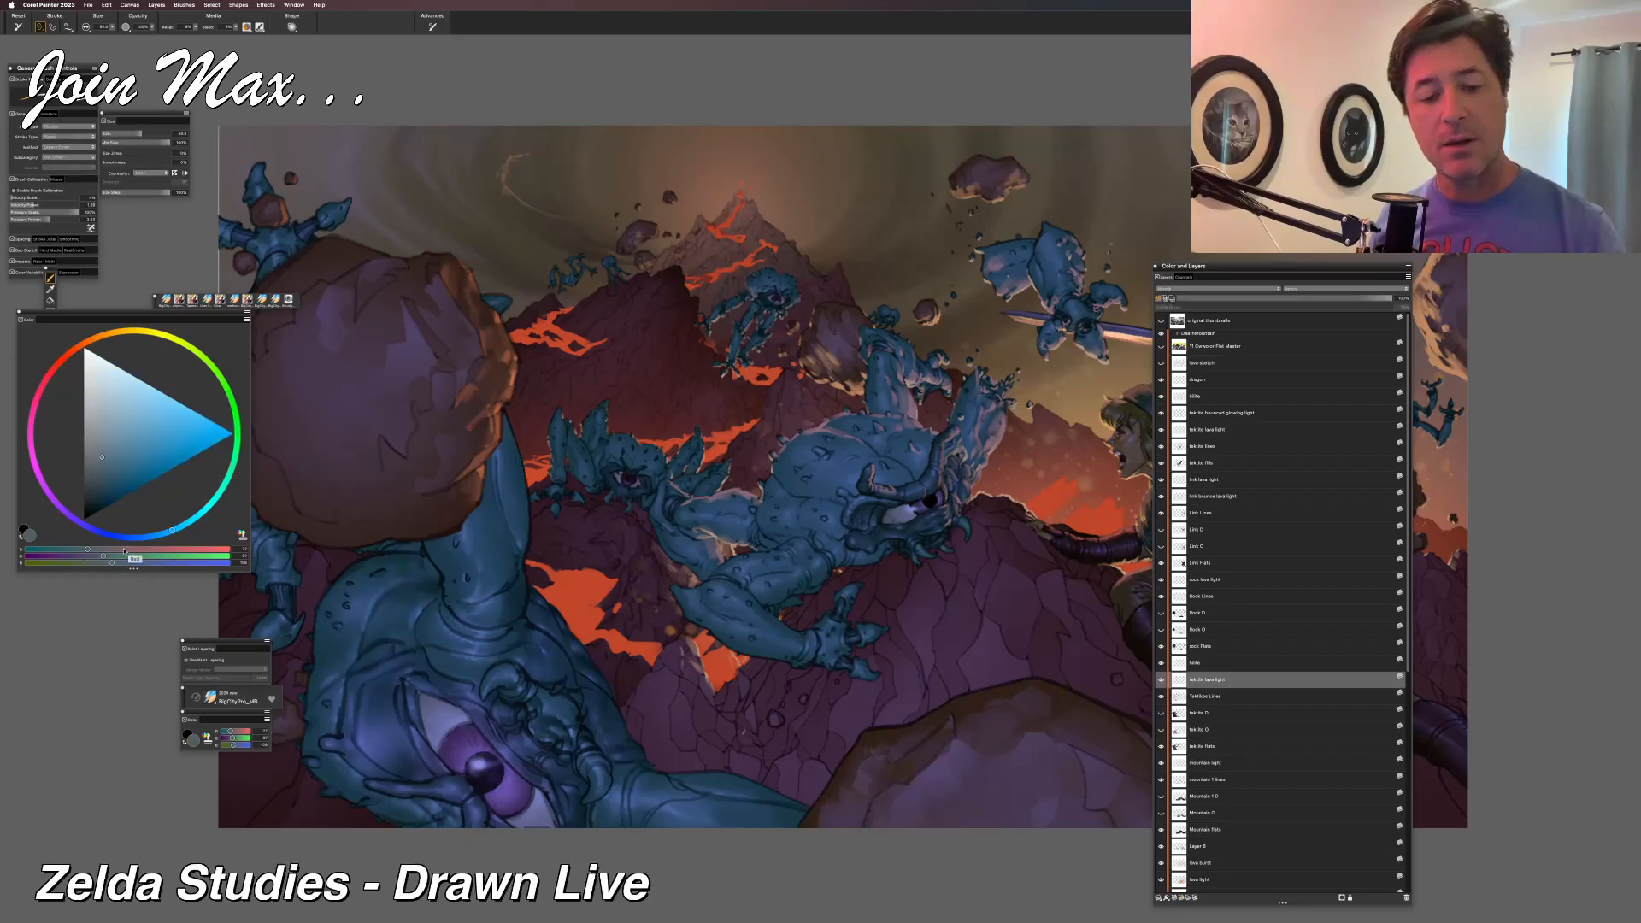
left_click(128, 550)
left_click(116, 556)
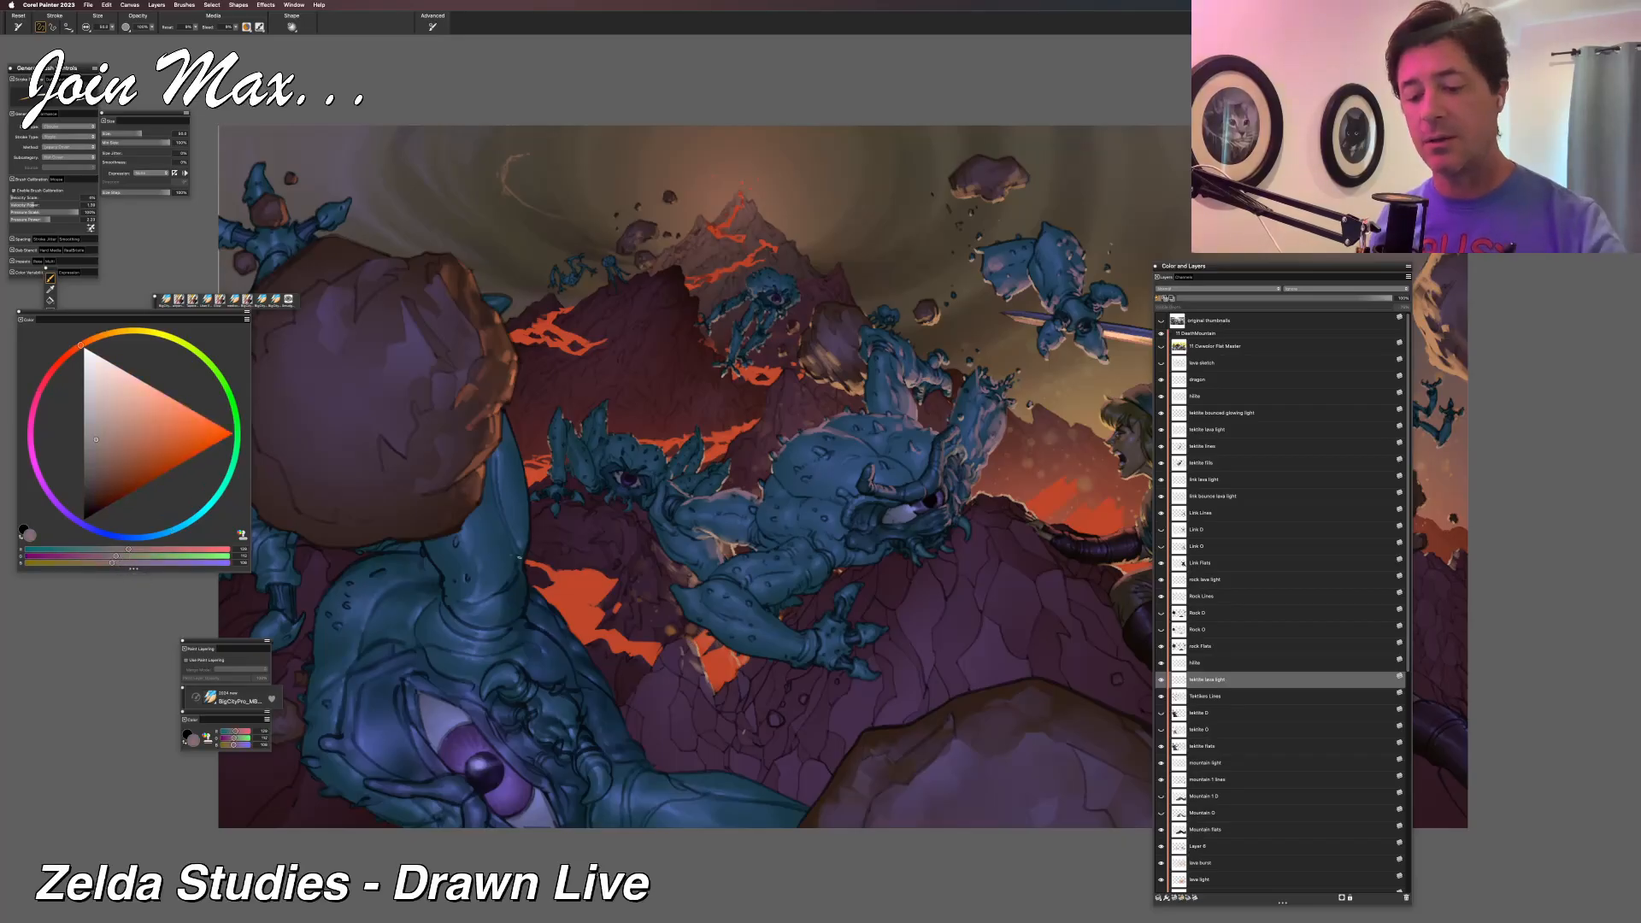
left_click(112, 557)
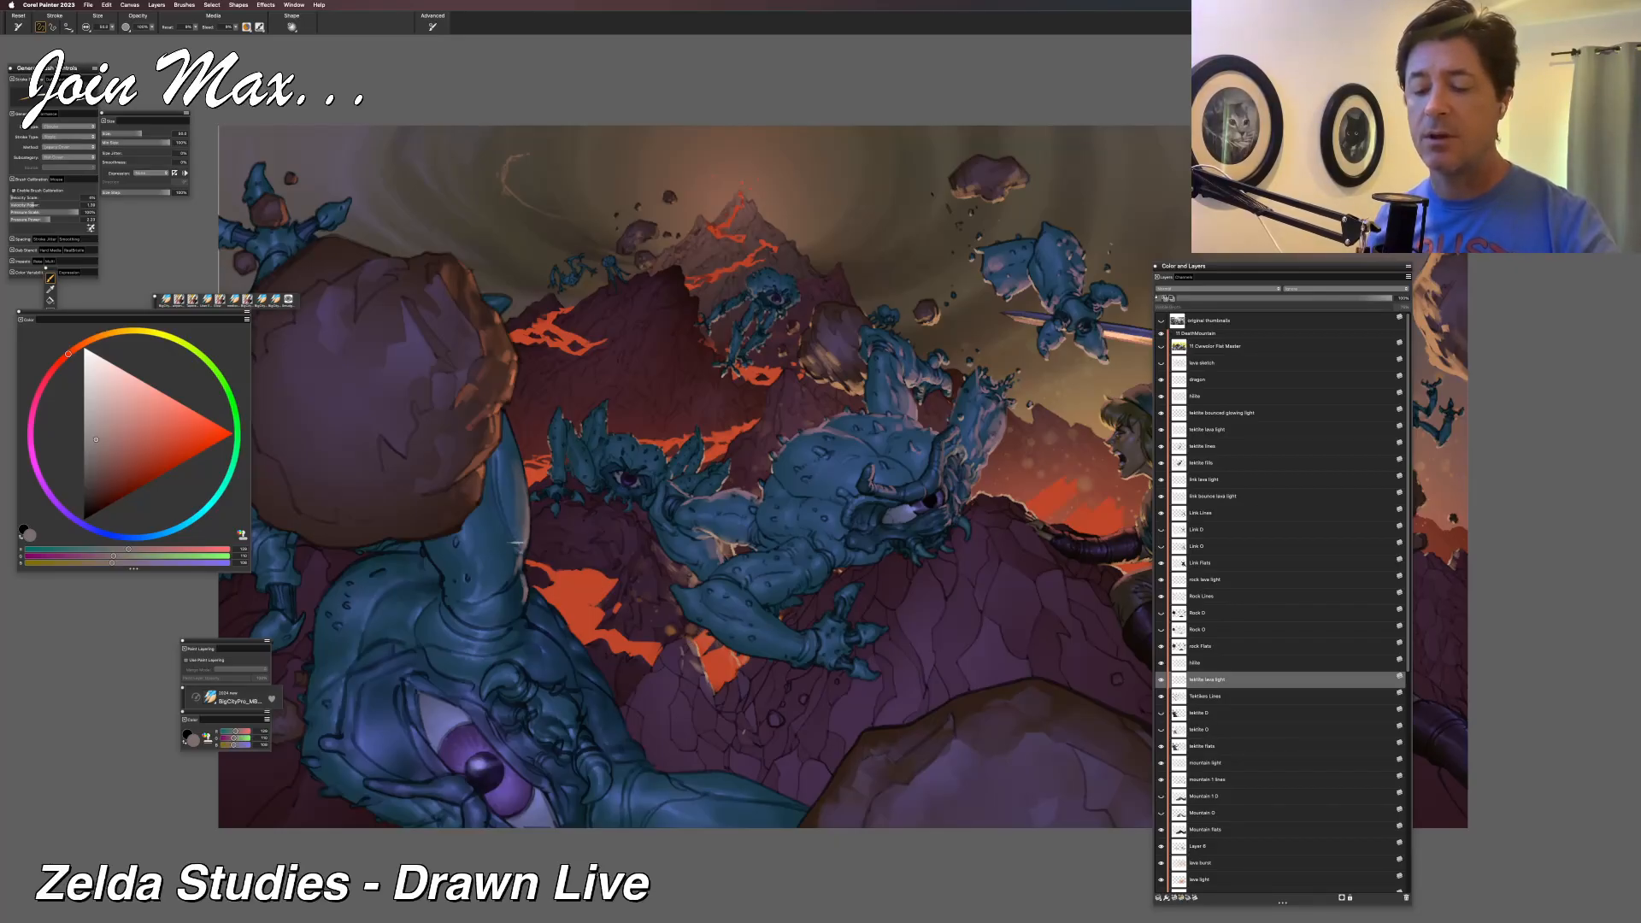
Paint warm lava-light highlights along the lit edge of the foreground monster's raised arm.
left_click_drag(519, 599, 520, 573)
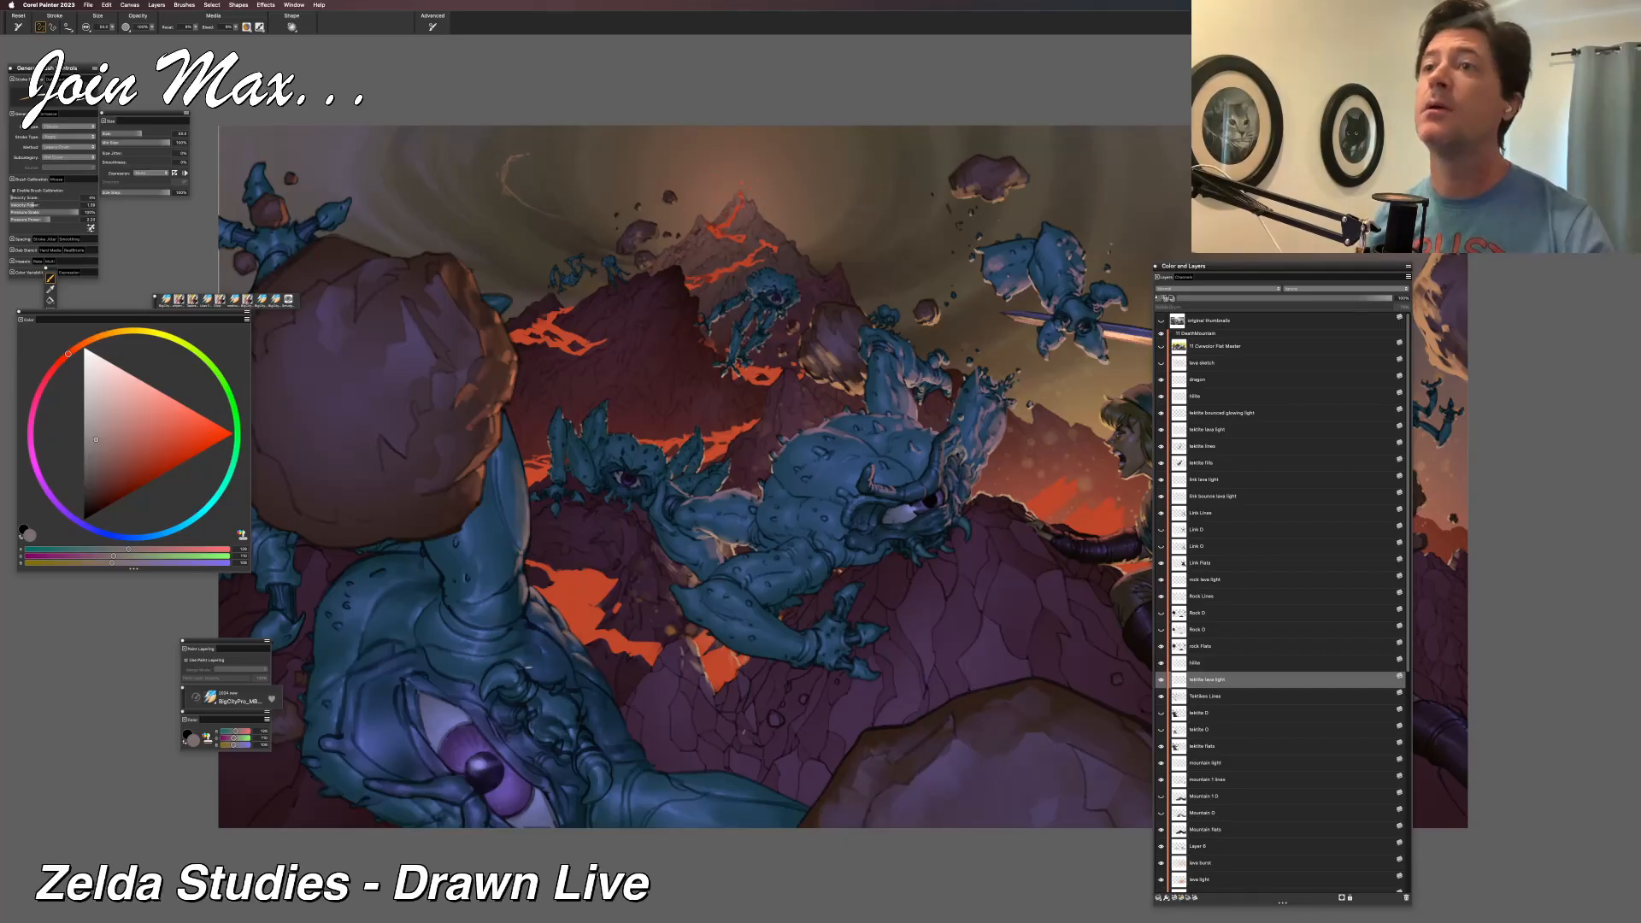
left_click_drag(523, 695, 536, 664)
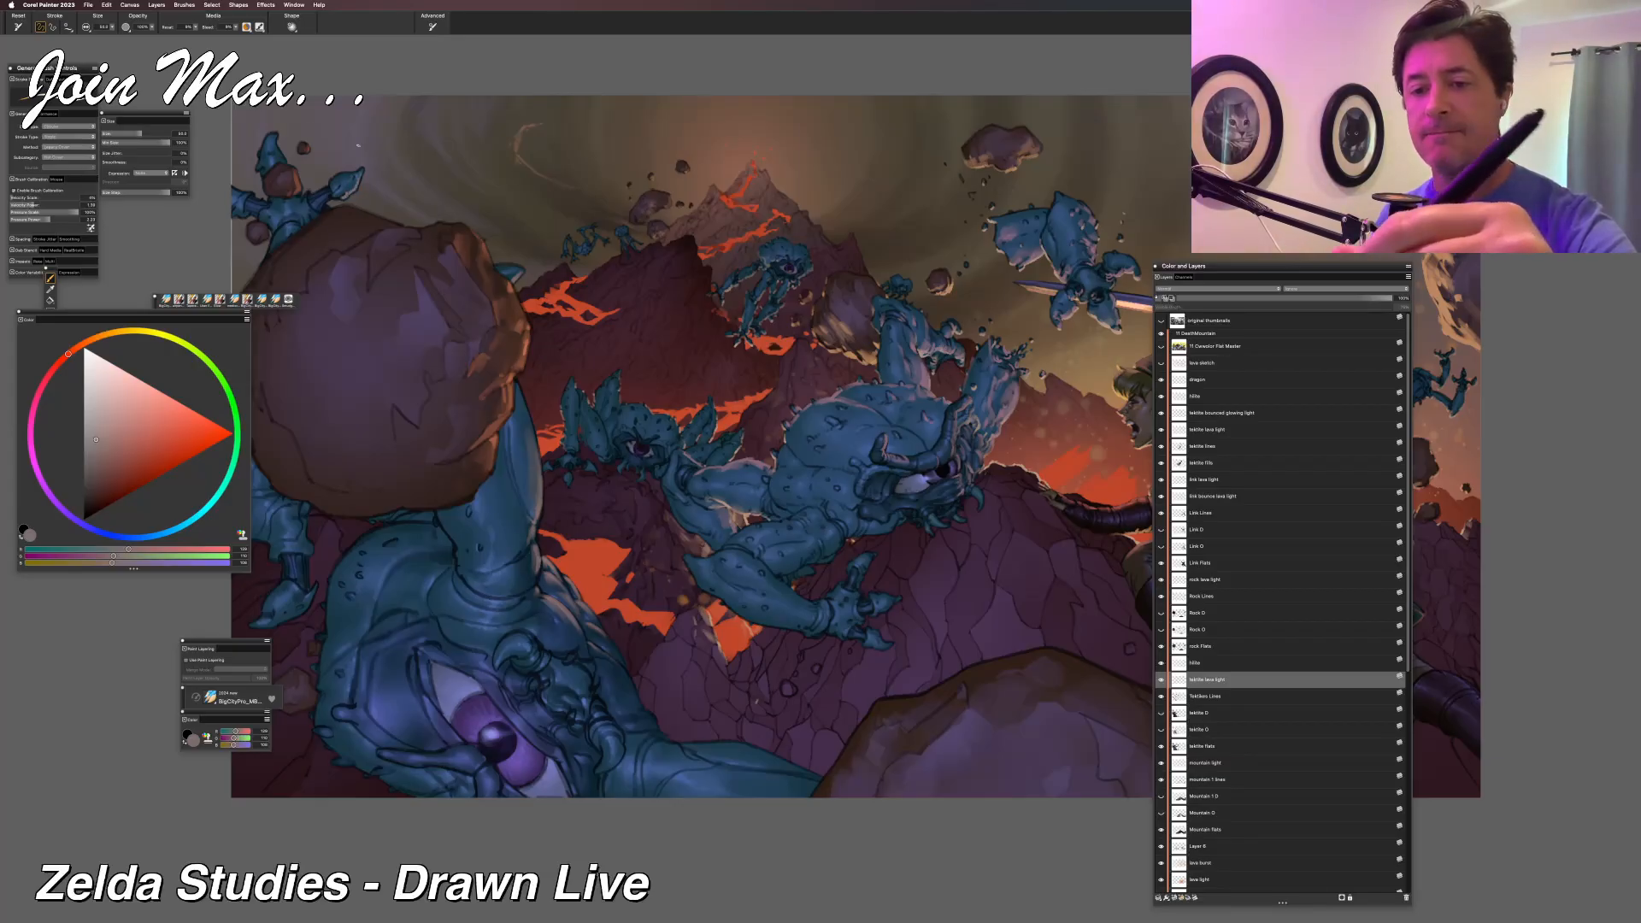
left_click_drag(394, 453, 543, 488)
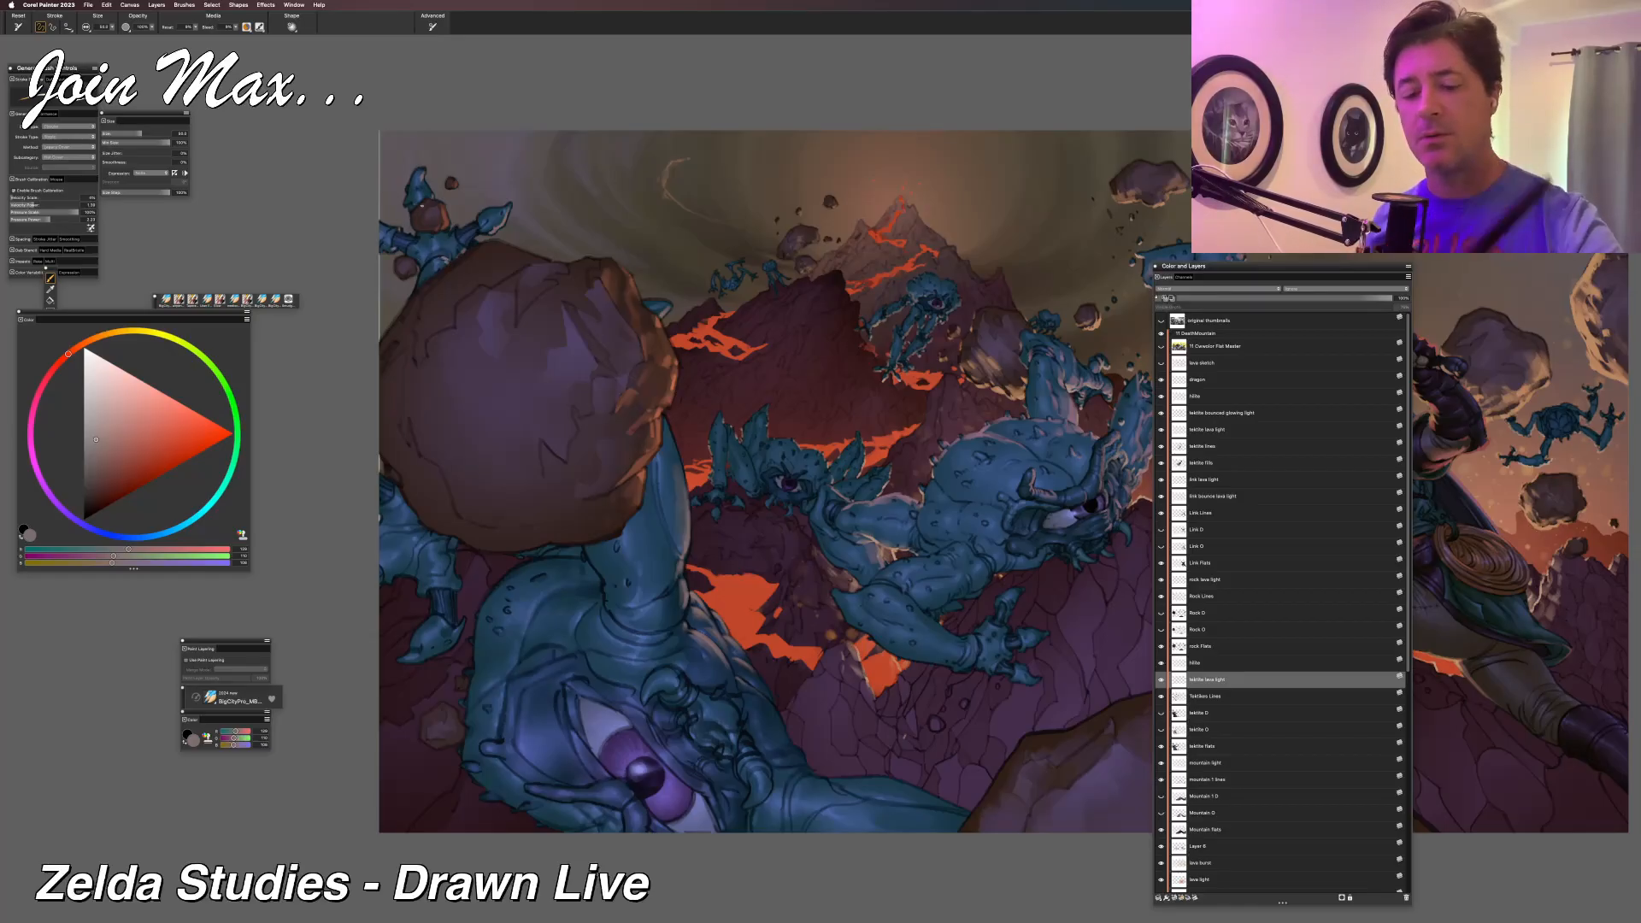
left_click_drag(550, 723, 662, 684)
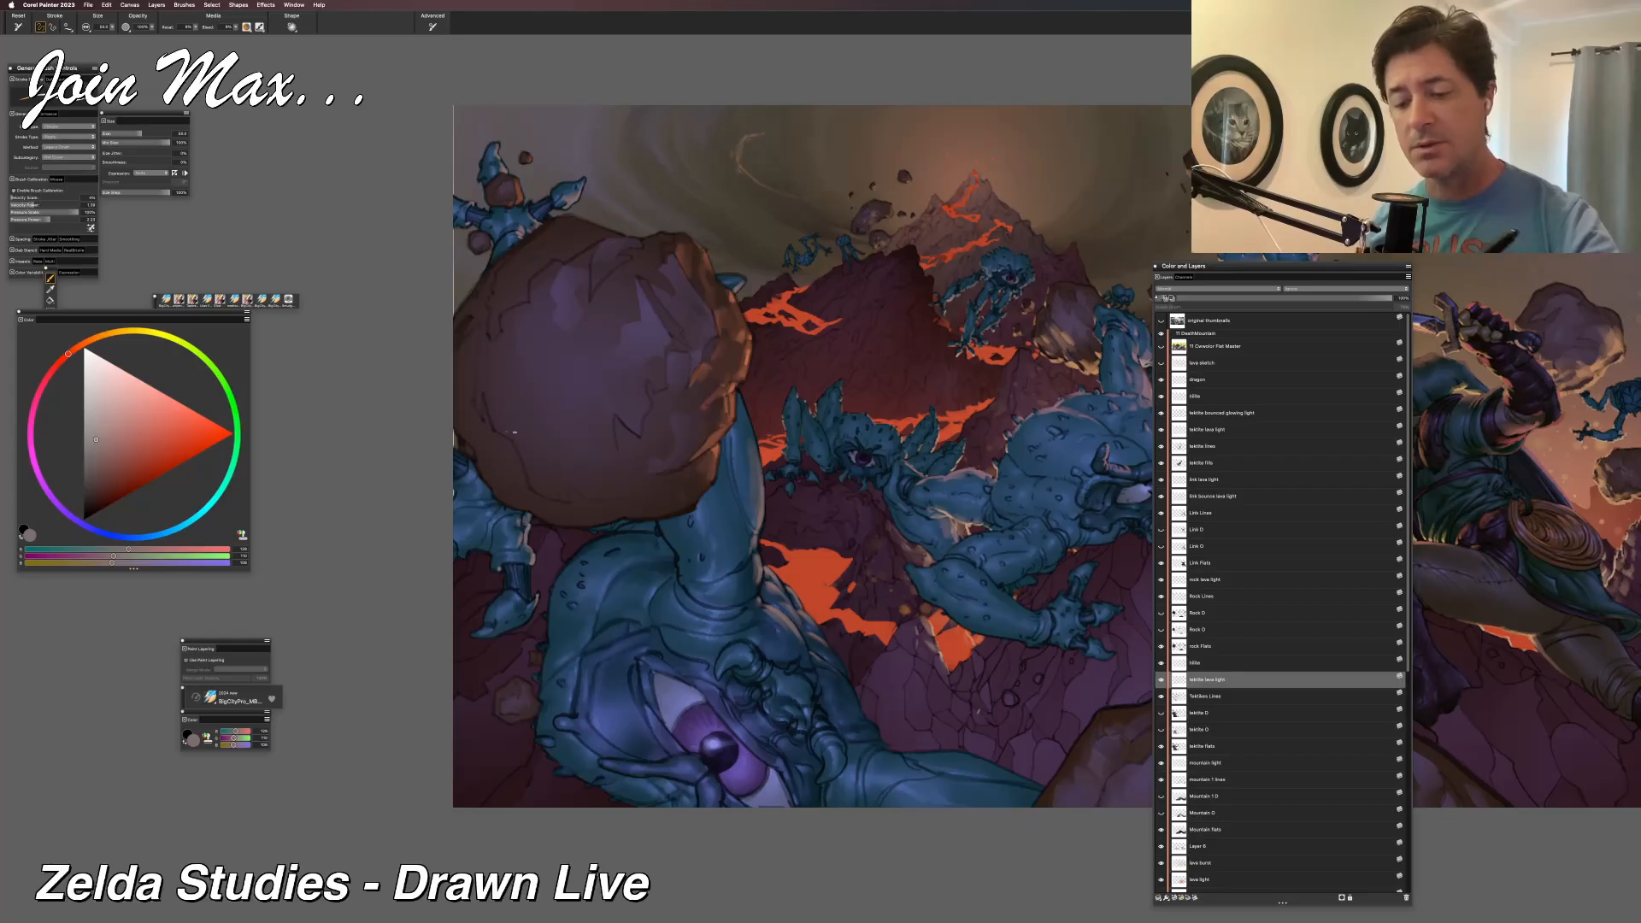
Continue the lava-light highlights over the foreground monster's bumpy brow and its outstretched lower arm.
scroll(532, 641, "down", 2)
scroll(531, 642, "right", 2)
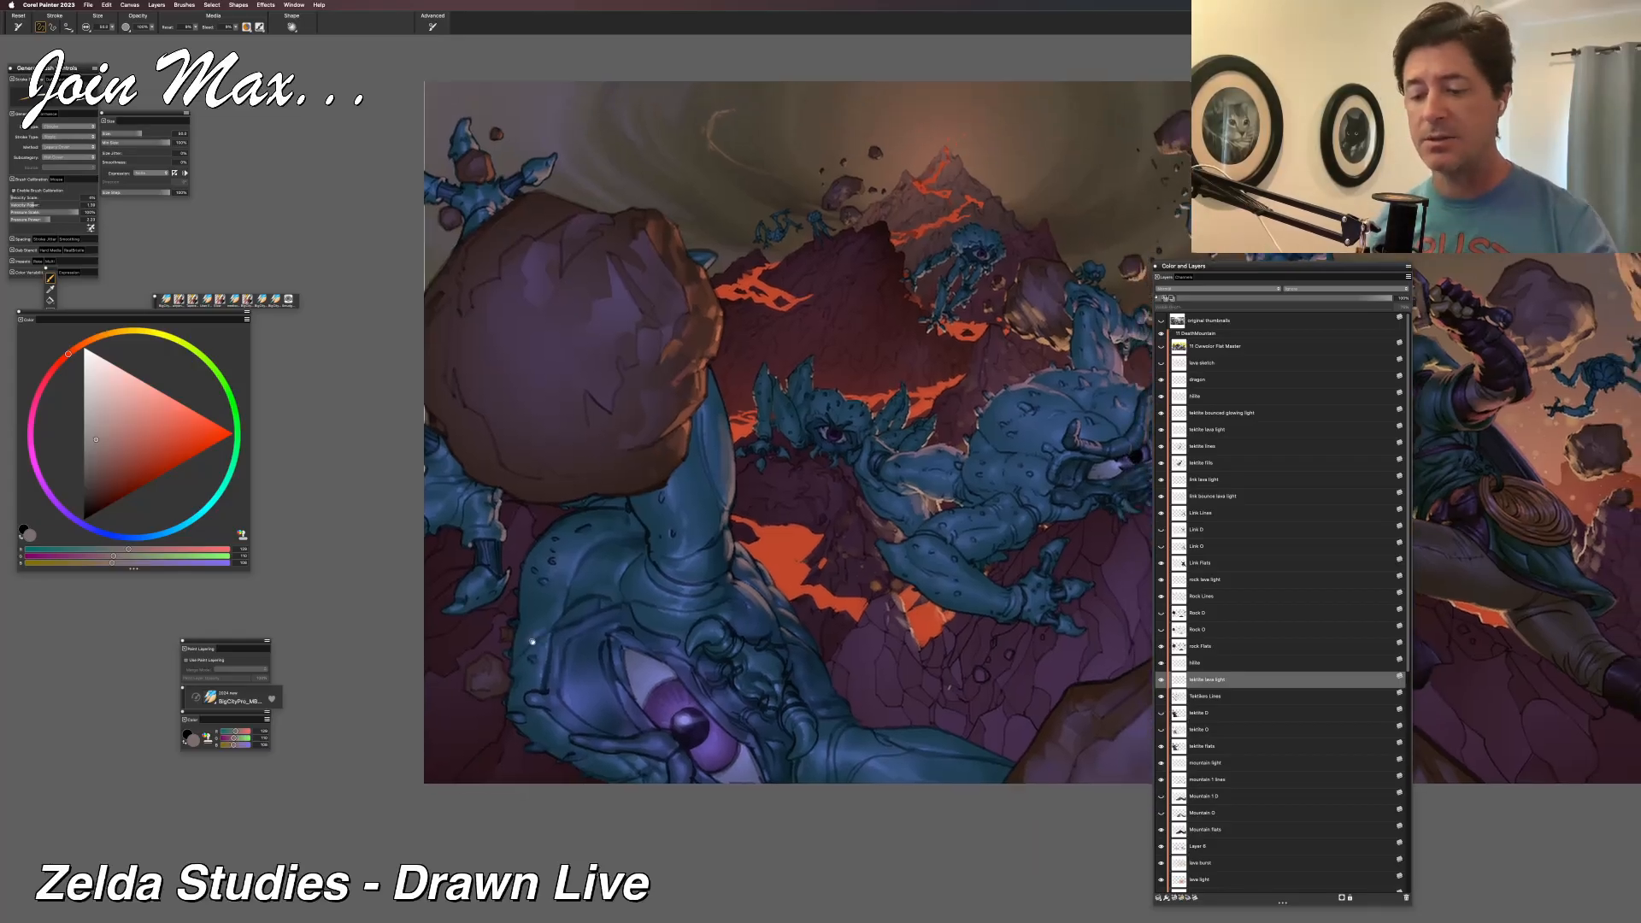
scroll(531, 641, "down", 8)
scroll(531, 642, "right", 12)
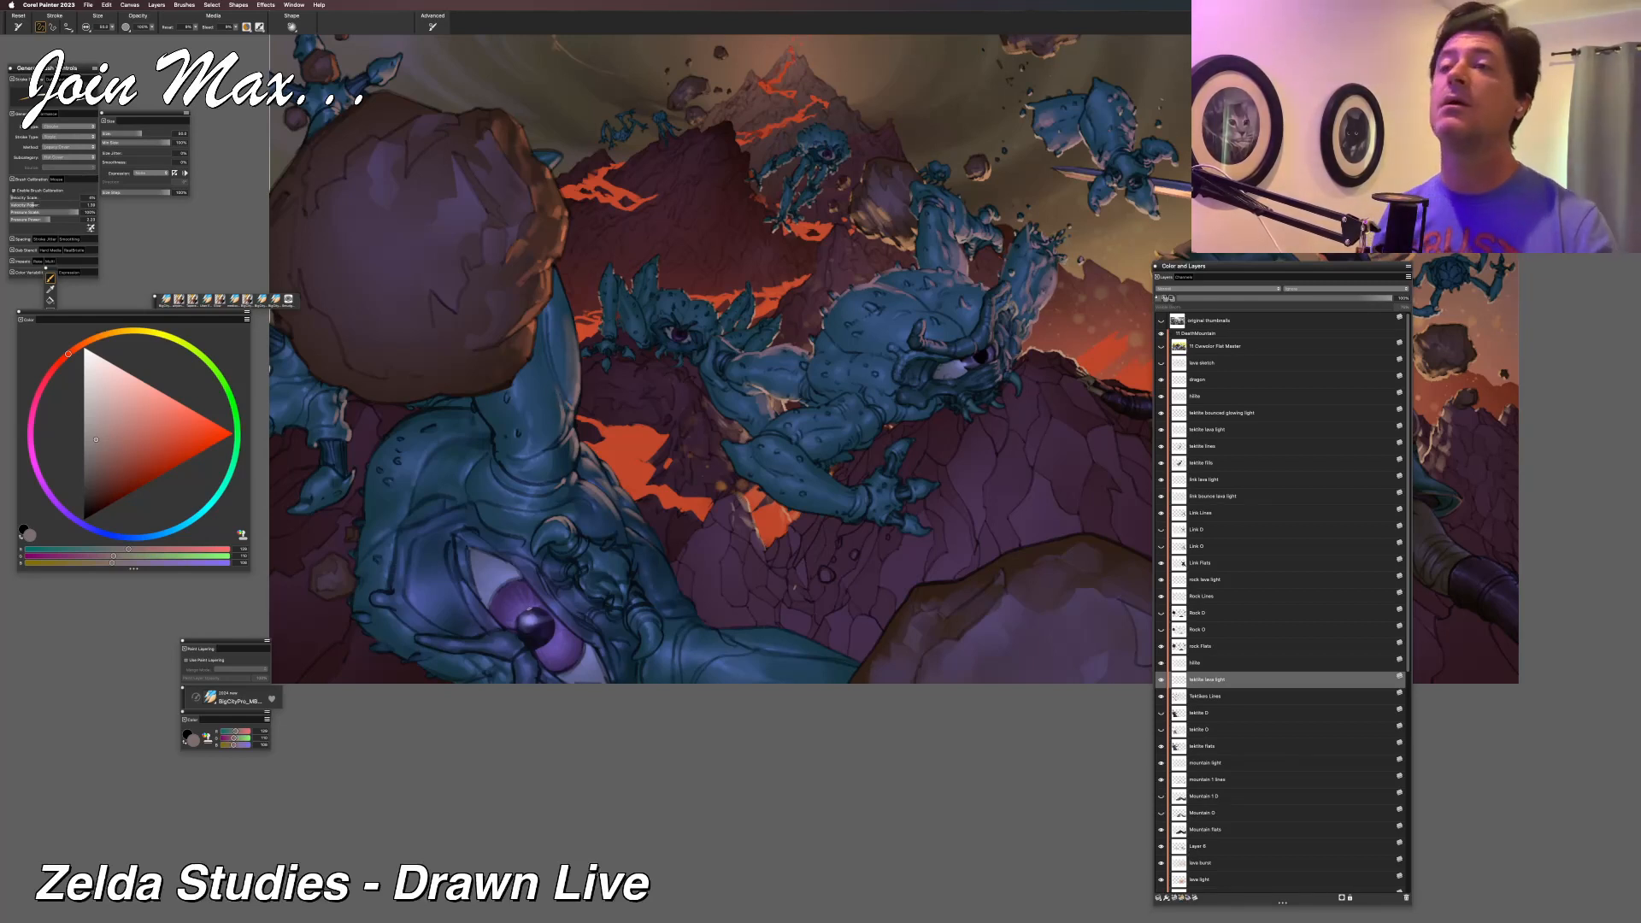
left_click_drag(580, 670, 529, 694)
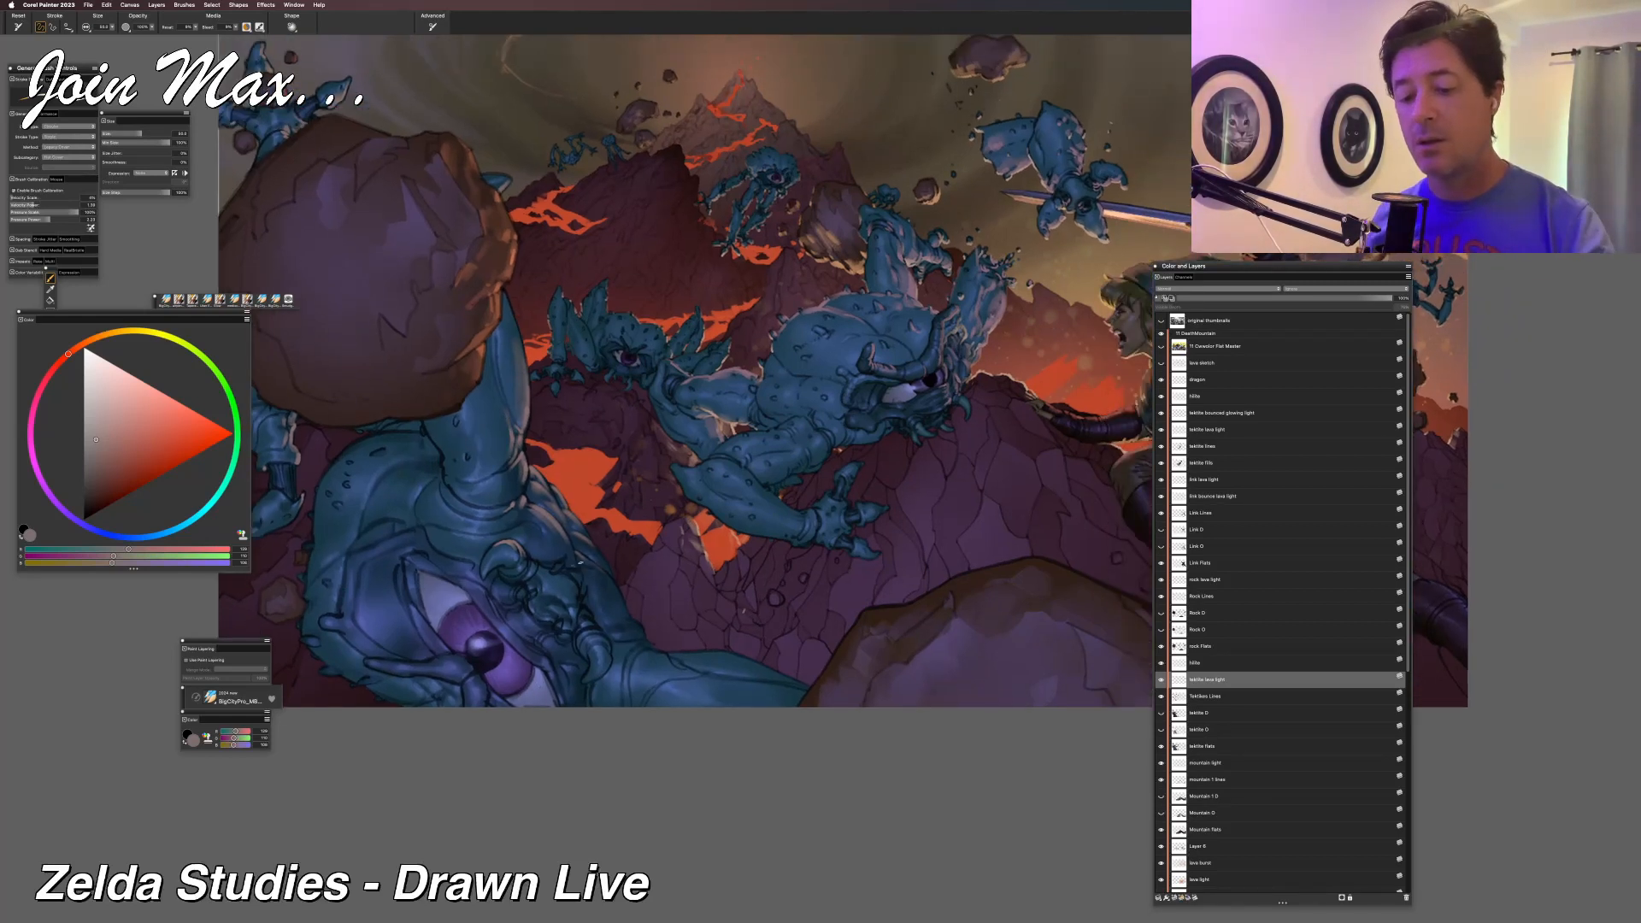
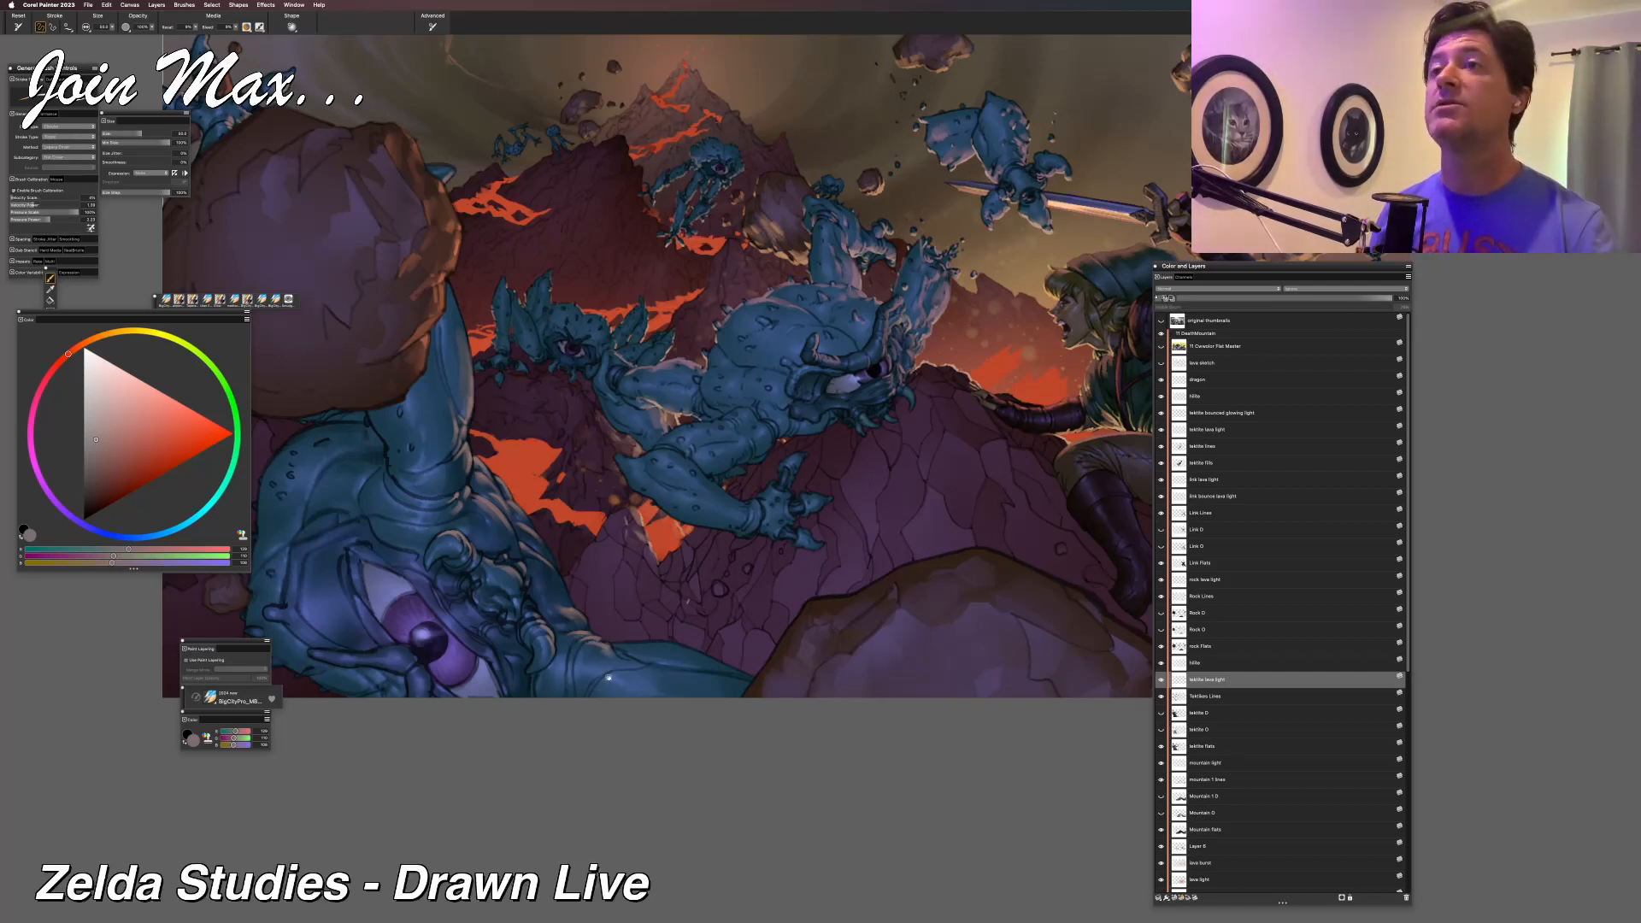
scroll(607, 682, "right", 3)
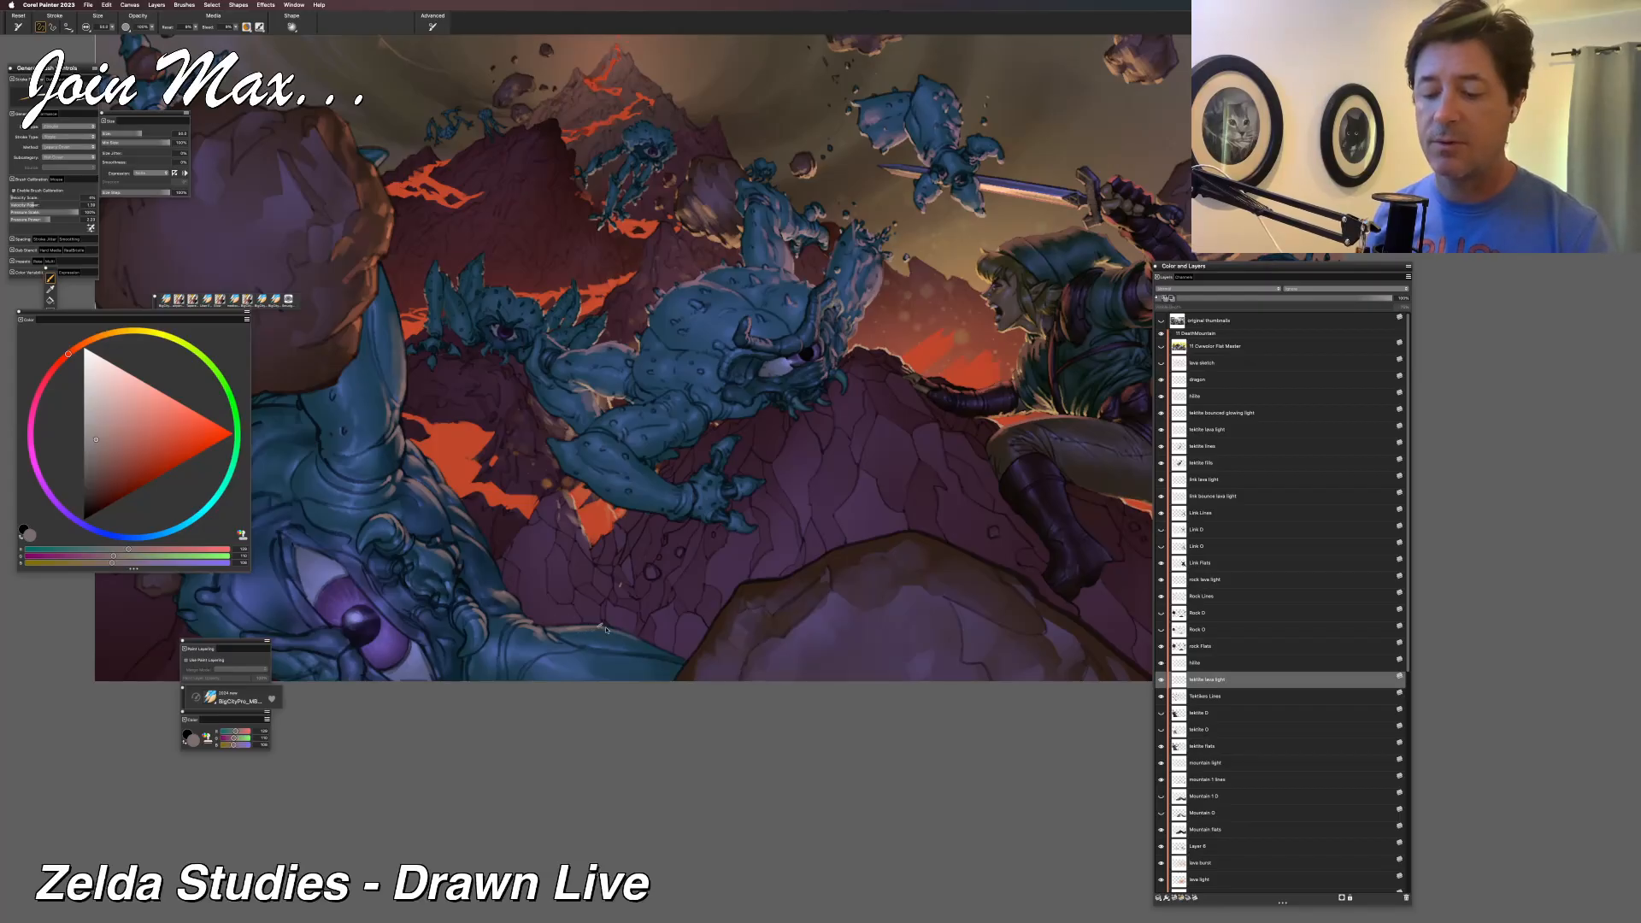
Undo the last two highlight strokes and refine the lava light on the foreground monster's arms, alternating between eraser and brush.
key("super+z")
key("super+z")
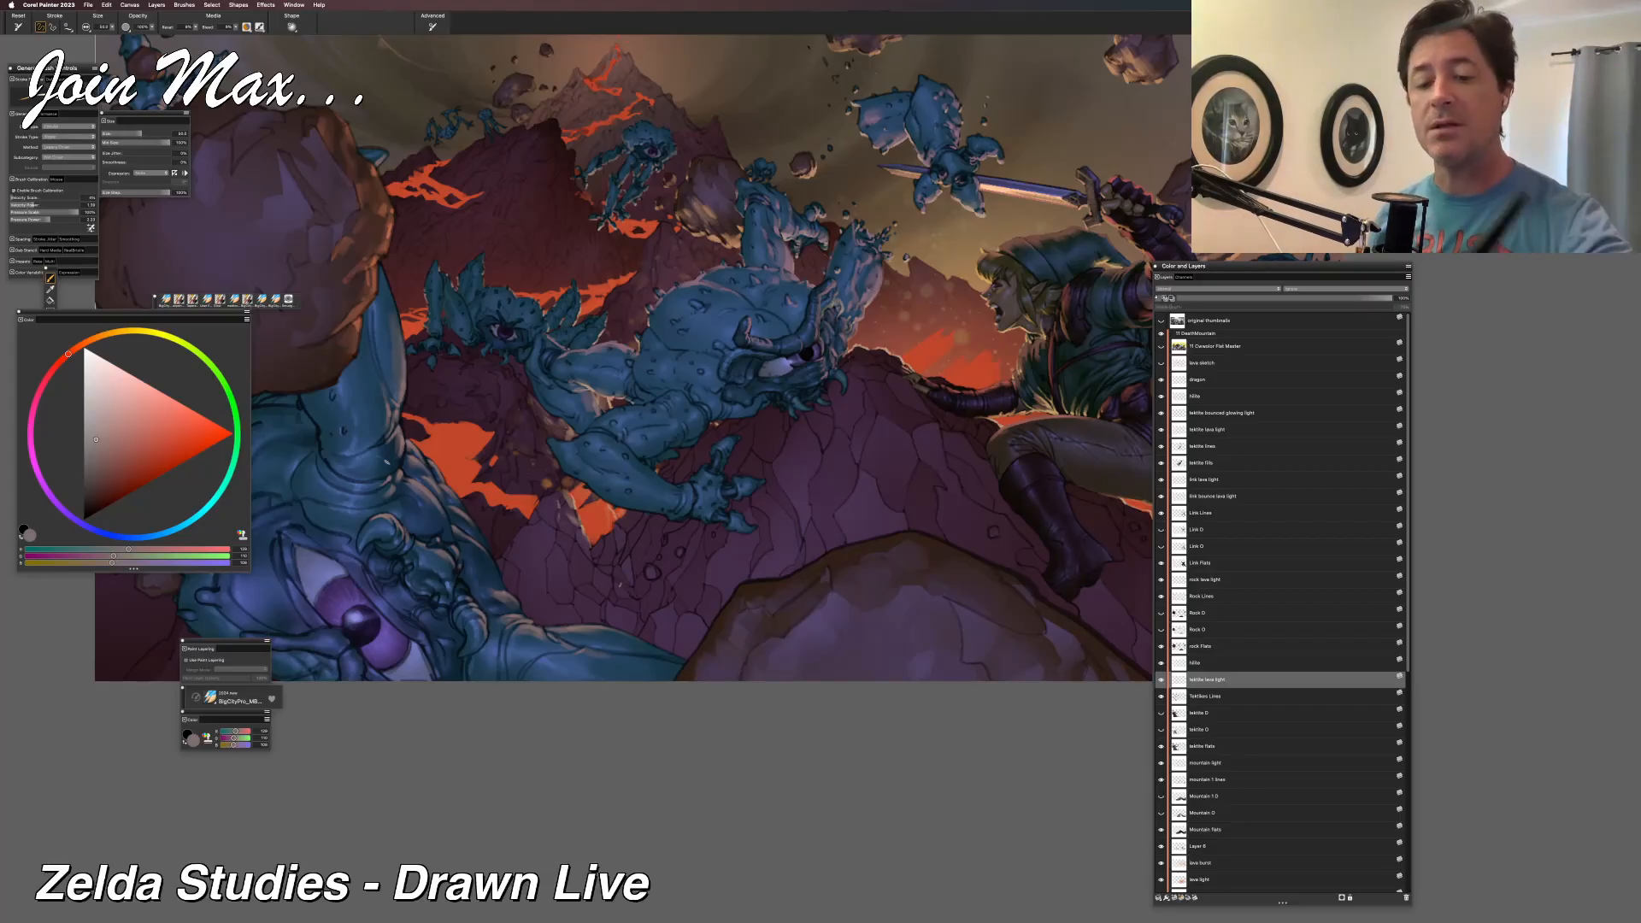
left_click_drag(381, 455, 424, 521)
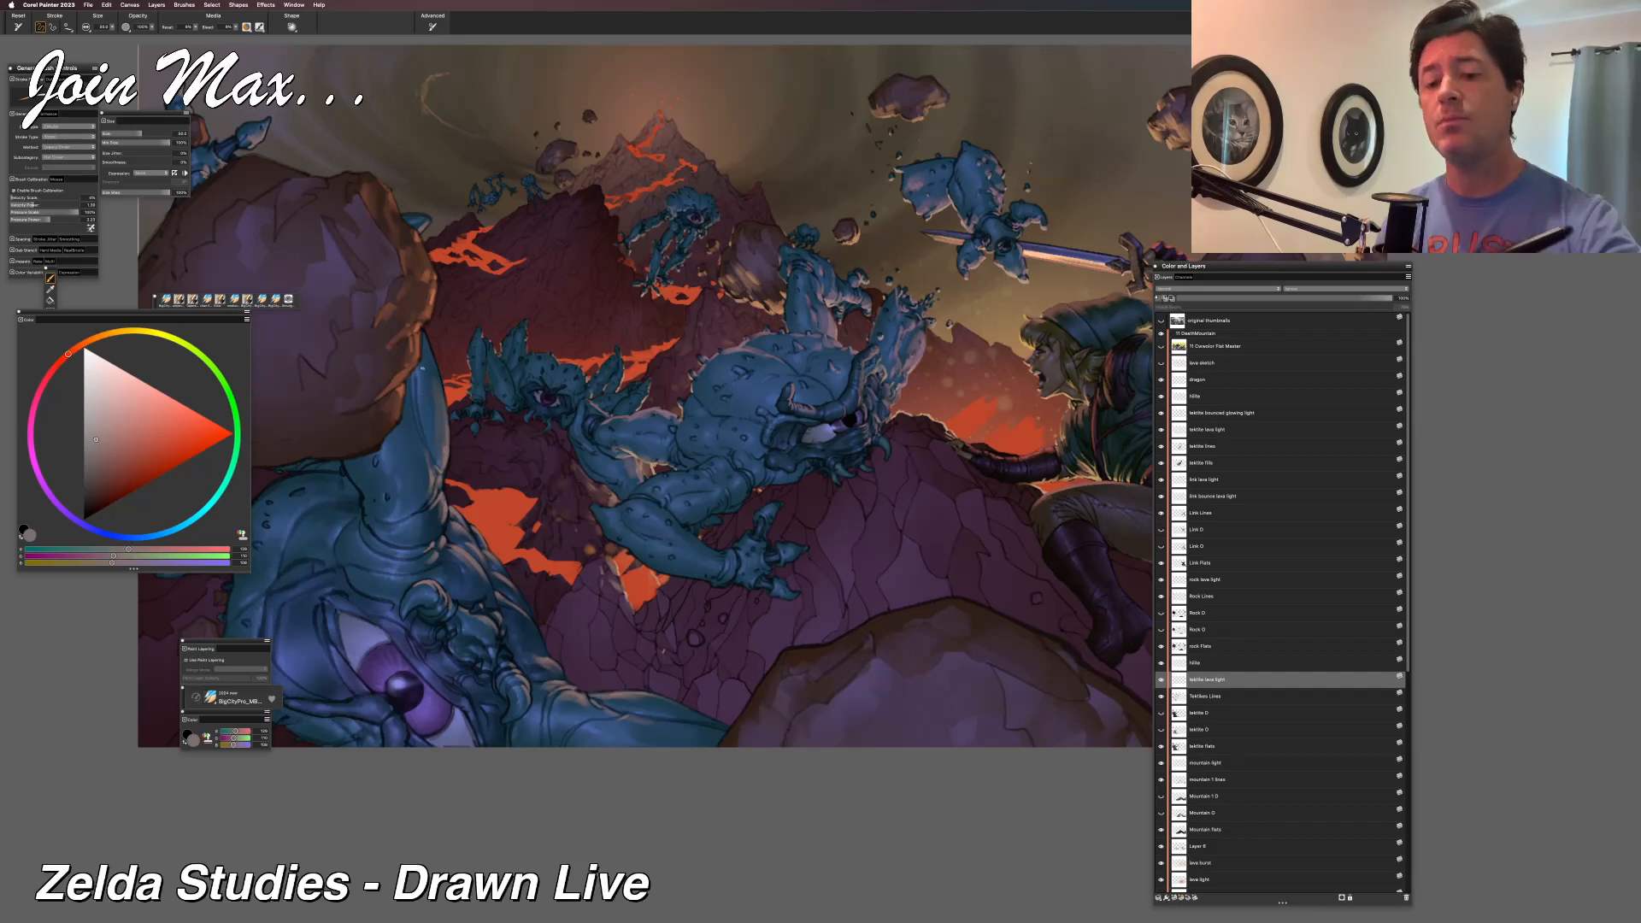
key("n")
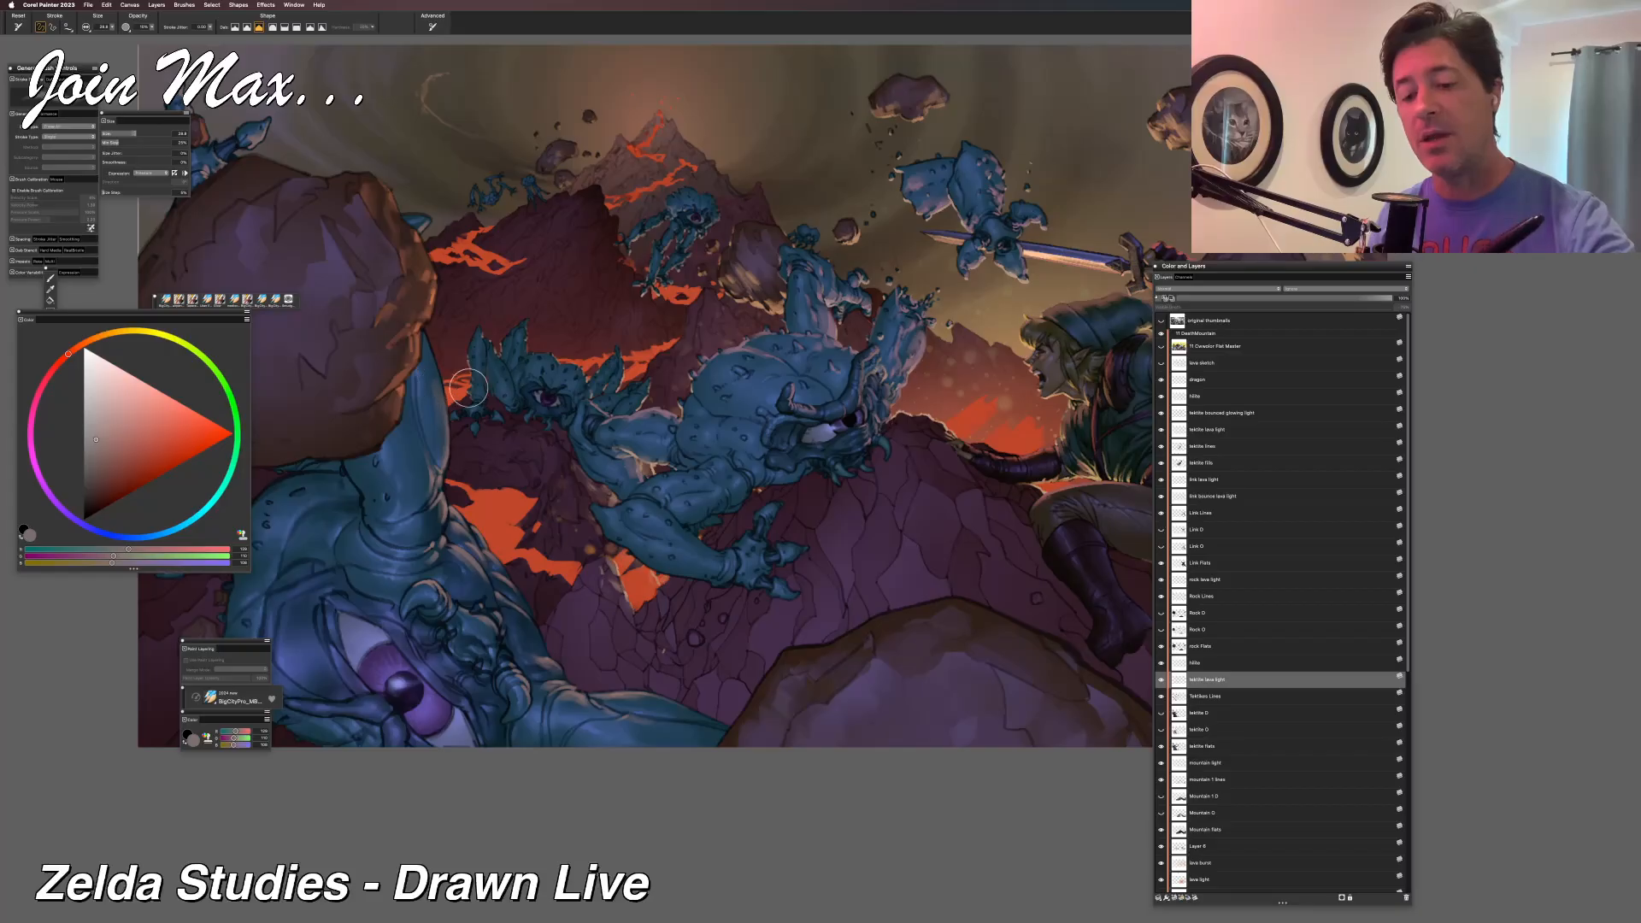
key("b")
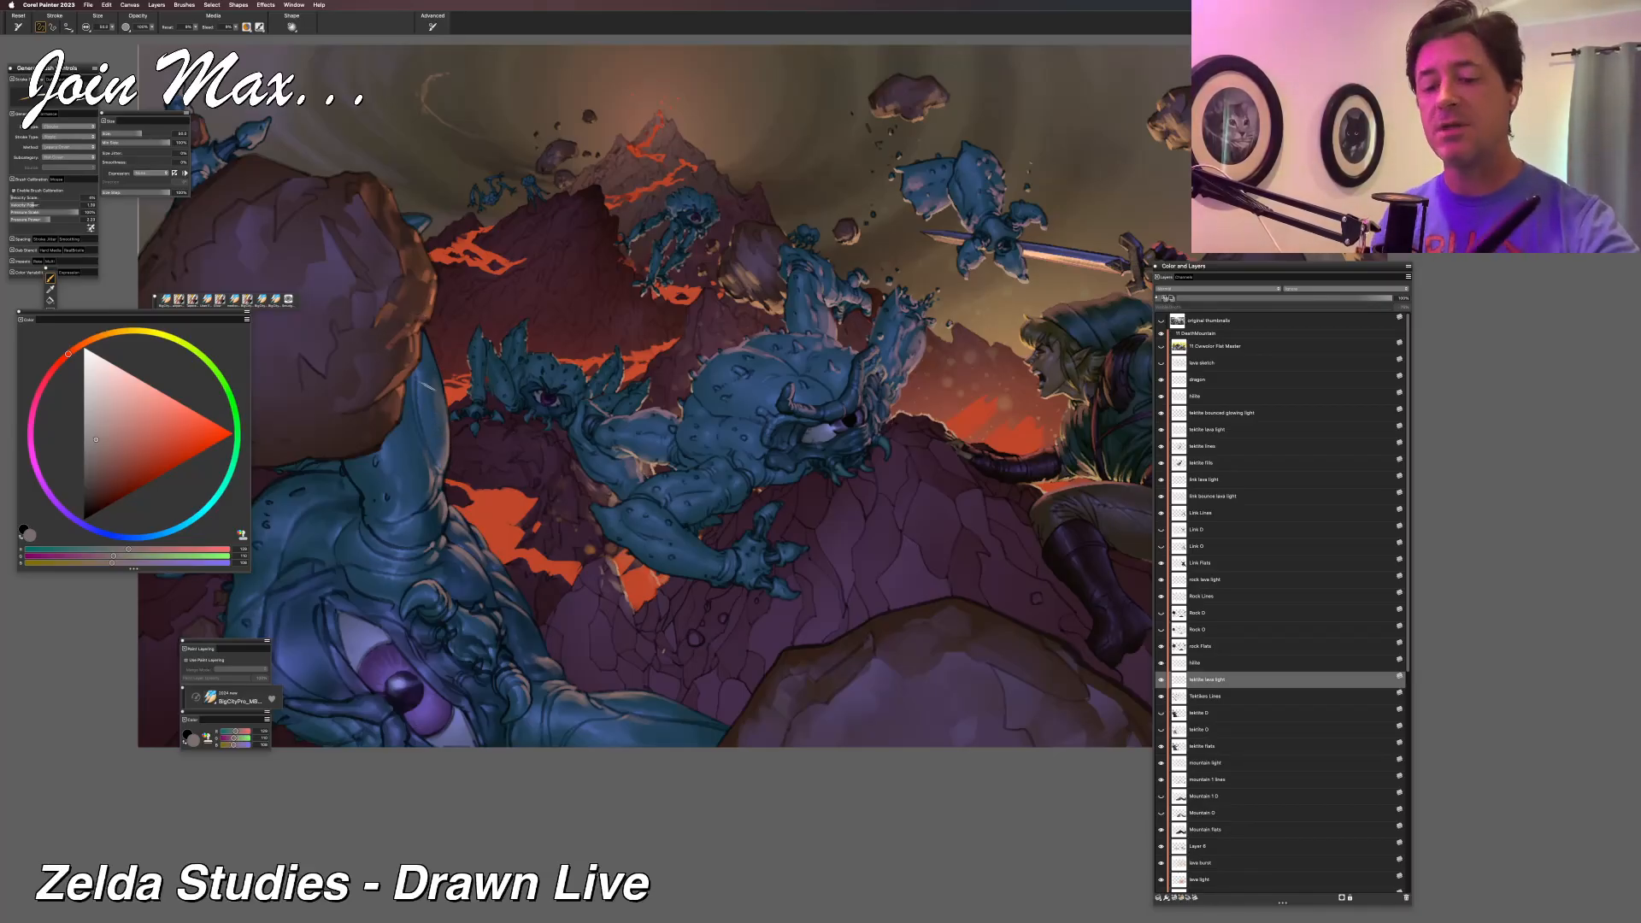
key("n")
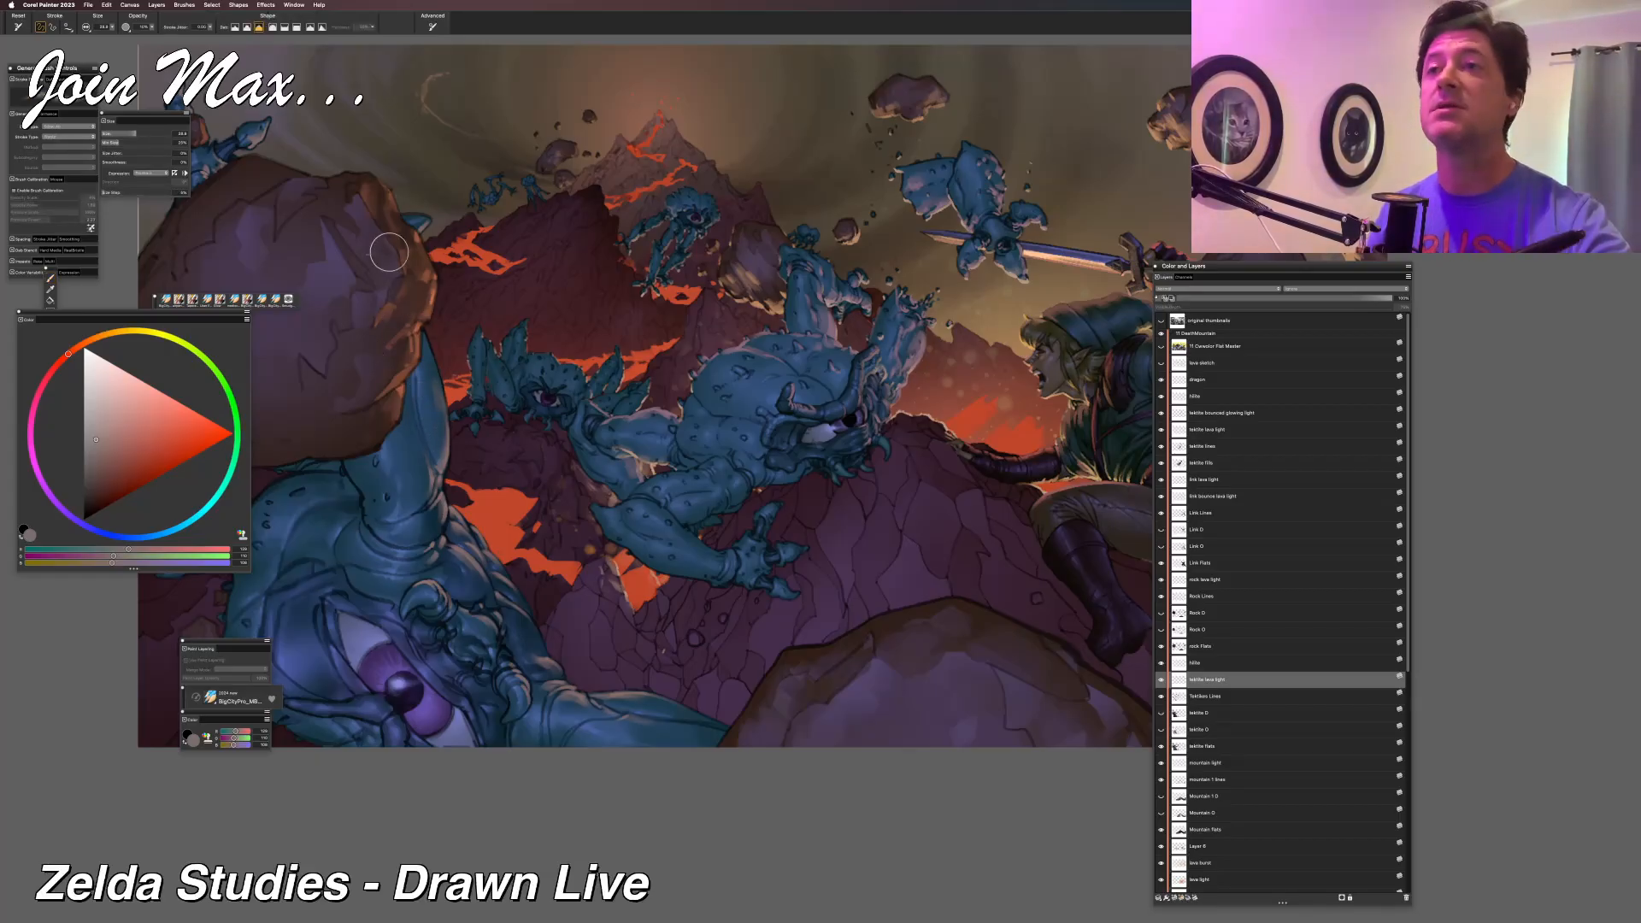
key("b")
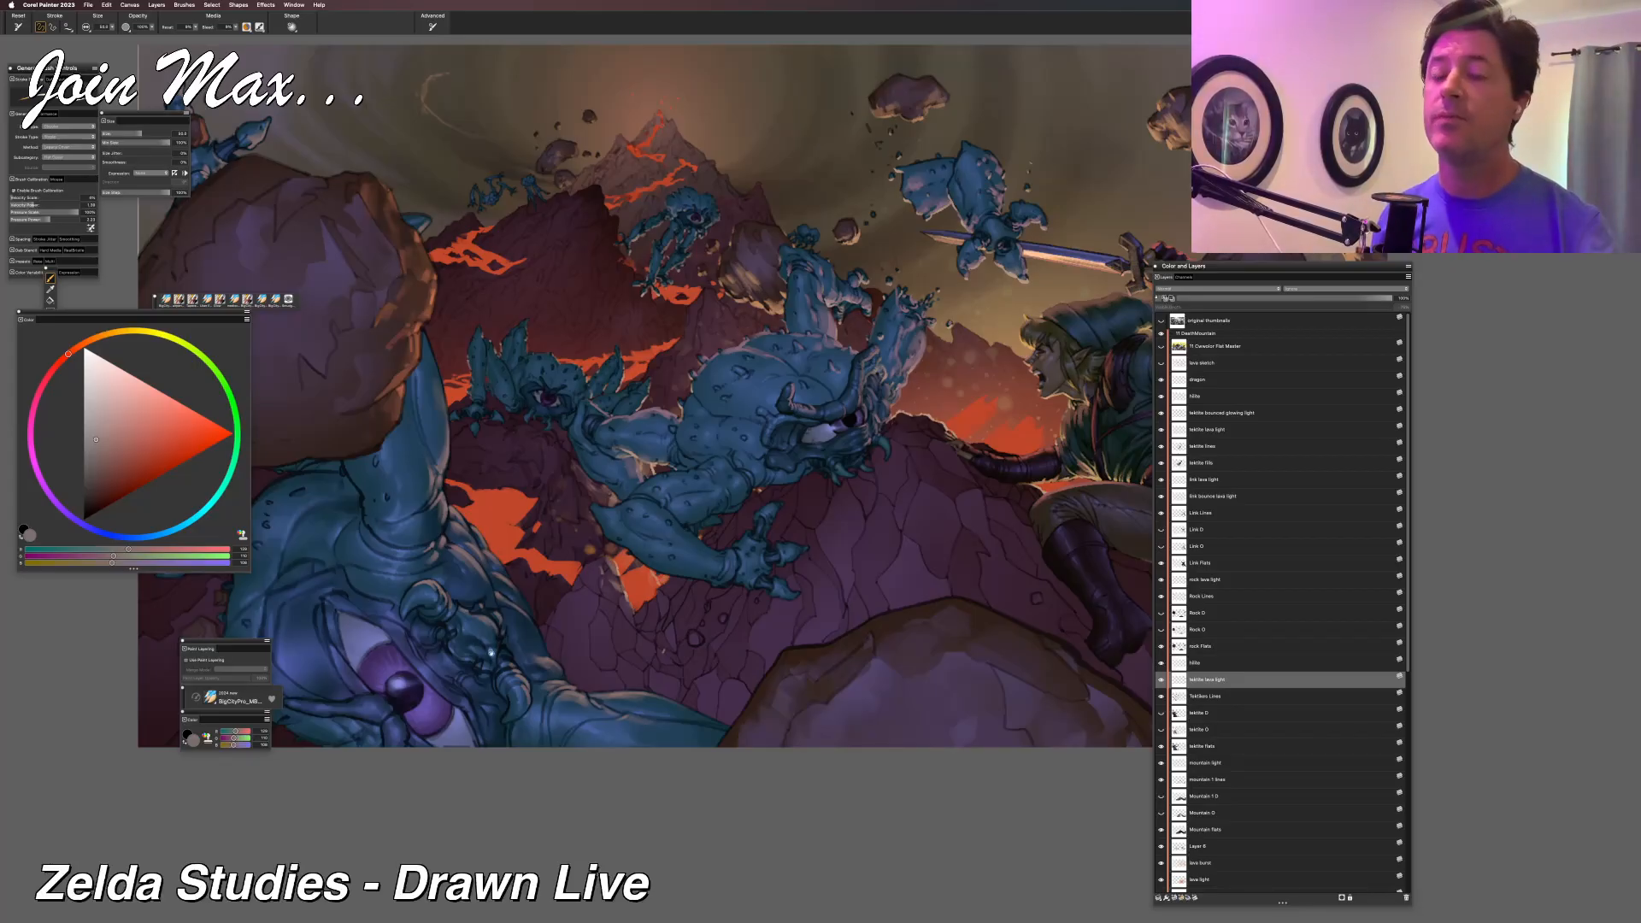
left_click_drag(518, 689, 439, 676)
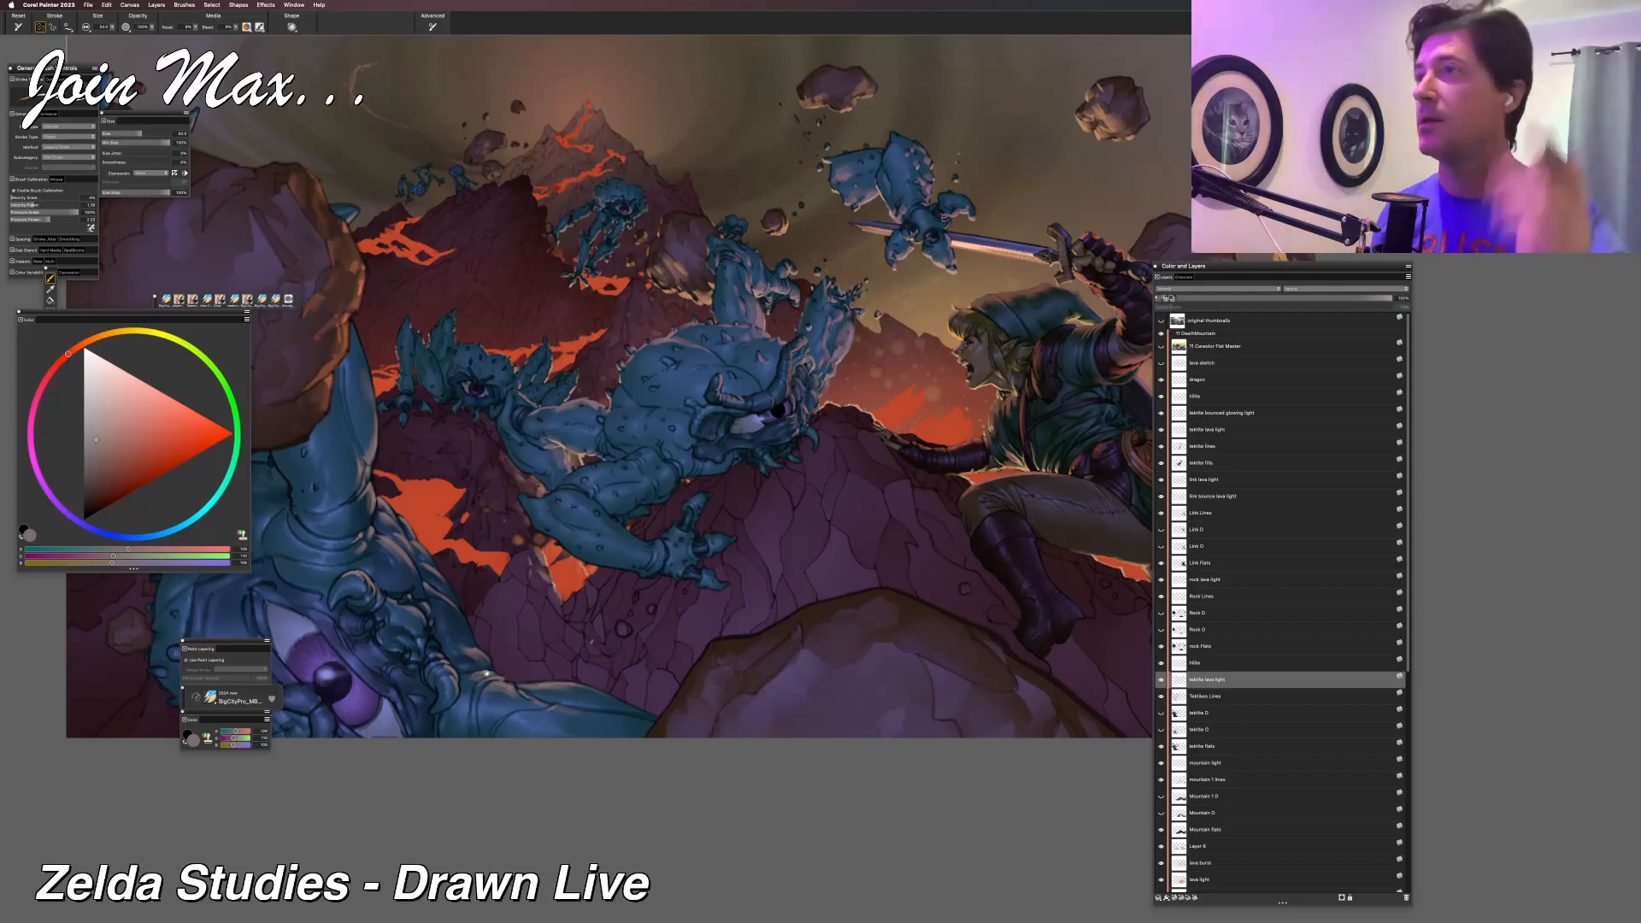
mouse_move(466, 649)
left_mouse_down()
mouse_move(607, 717)
mouse_move(618, 753)
mouse_move(552, 753)
mouse_move(571, 758)
mouse_move(532, 701)
left_mouse_up()
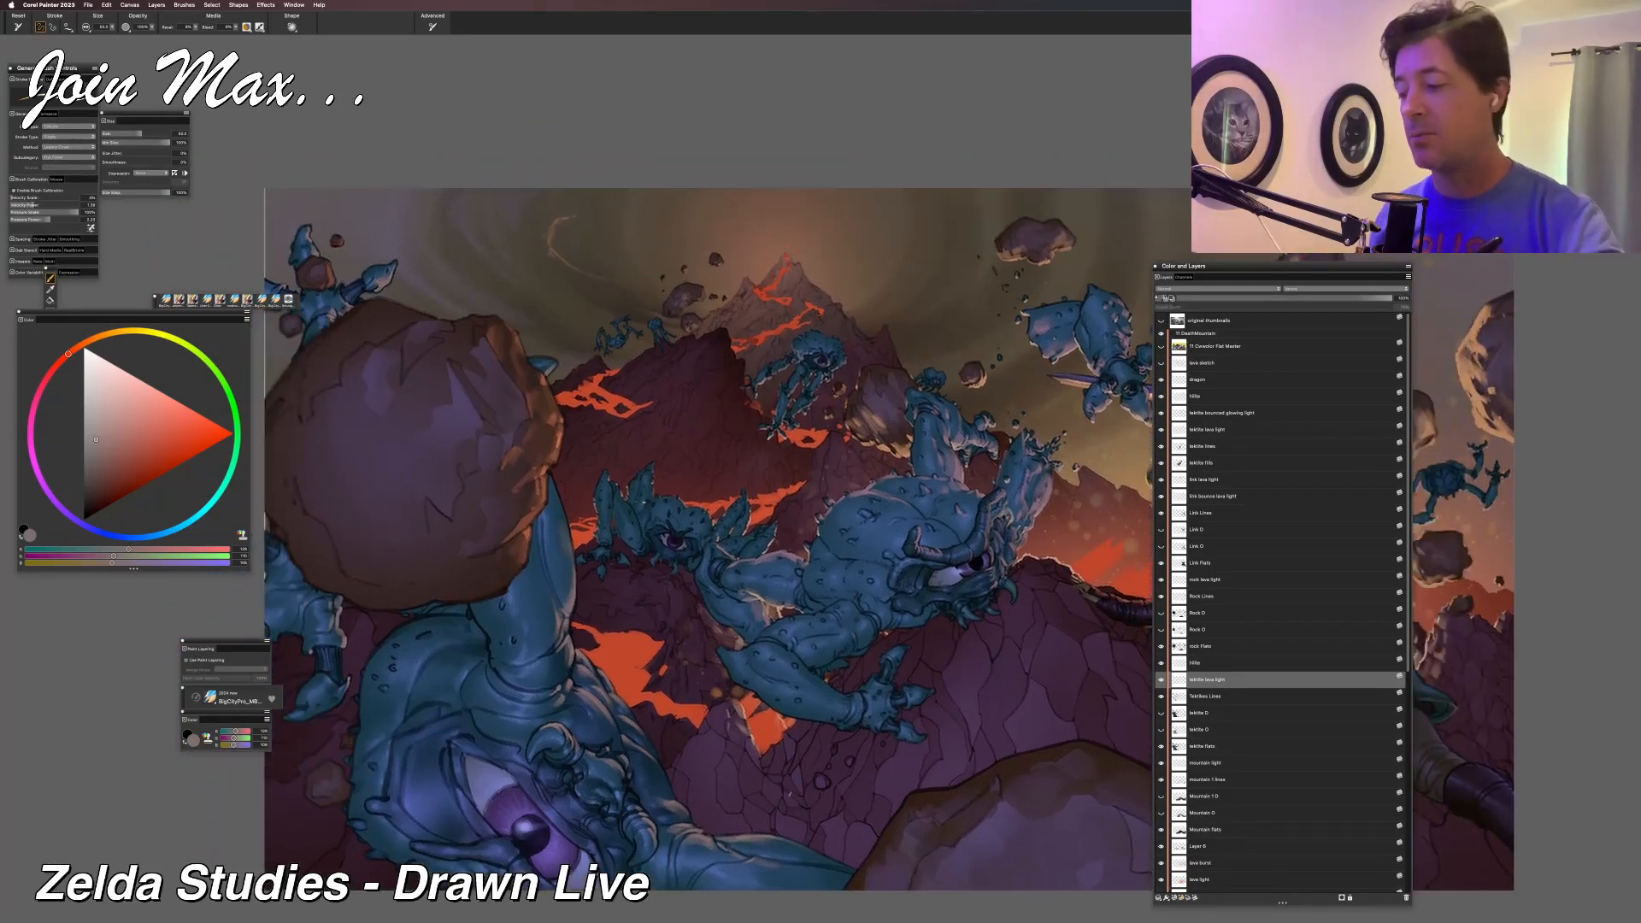
Toggle the upper tektite layers and rock lava light on and off to compare their effect, and select the rock lava light layer.
left_click(1160, 462)
left_click(1161, 462)
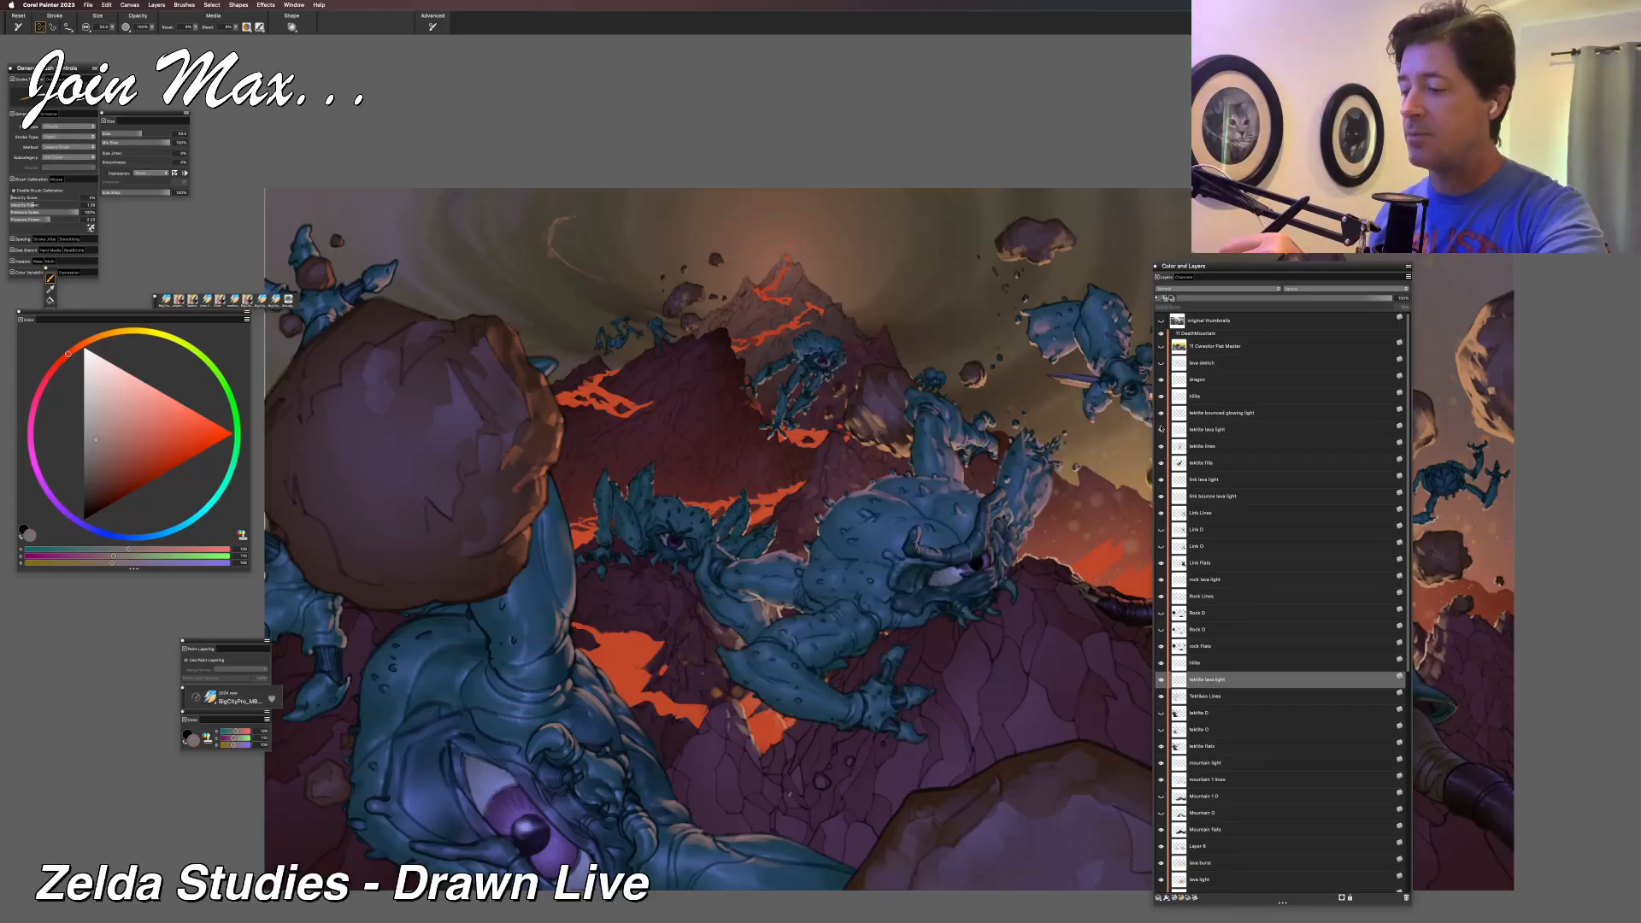
left_click(1160, 429)
left_click(1161, 429)
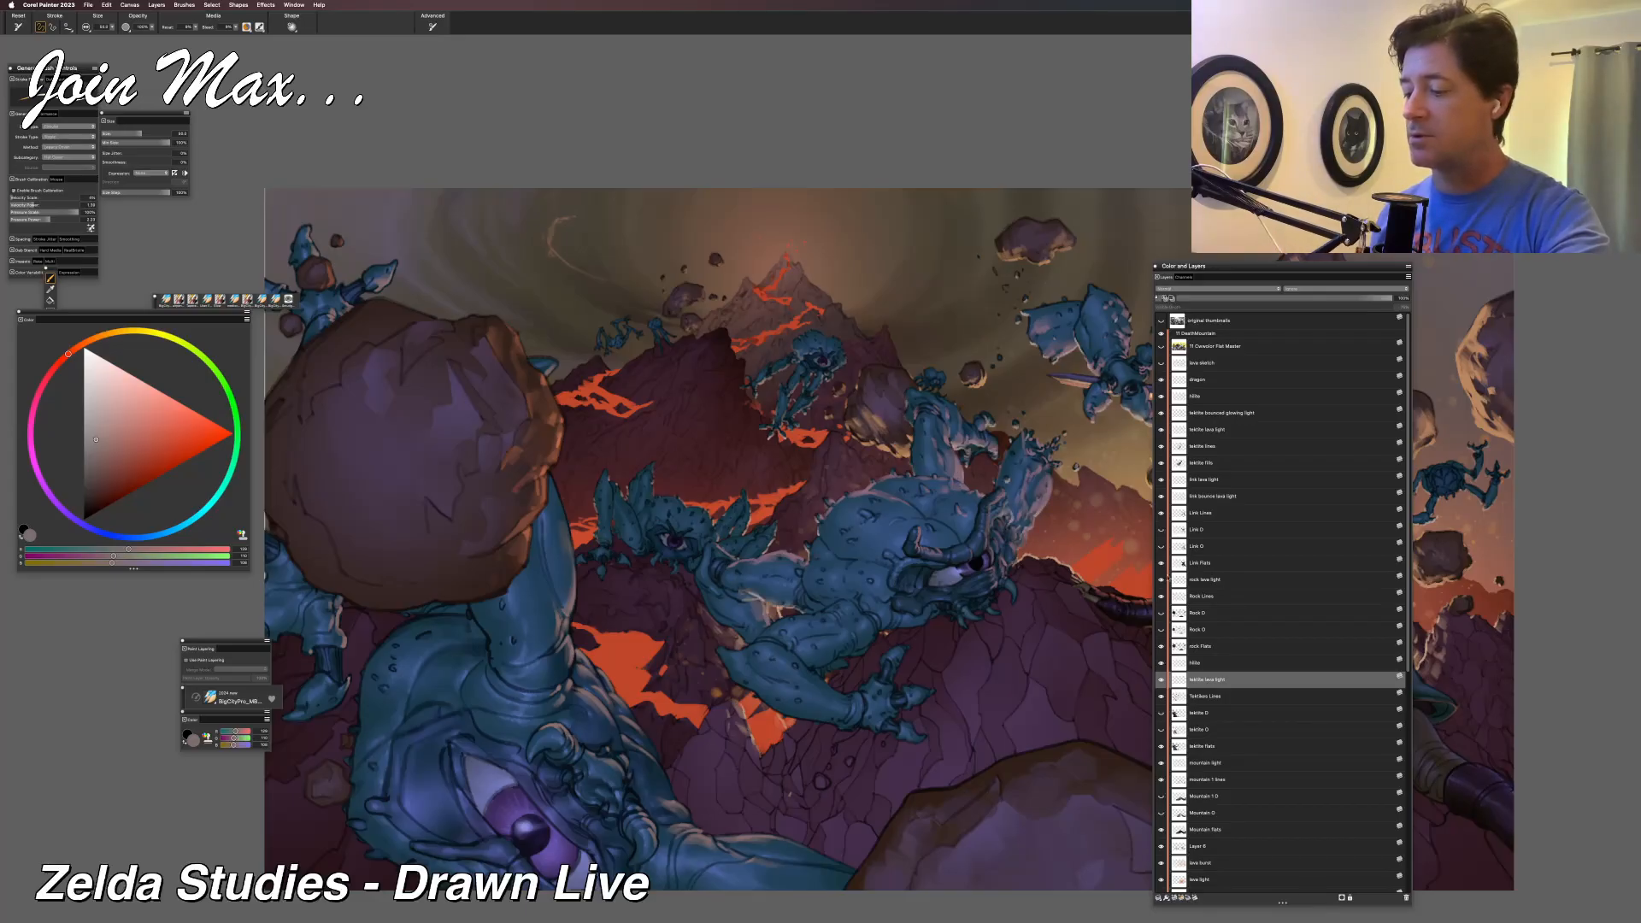
left_click(1161, 579)
left_click(1162, 579)
left_click(1161, 579)
left_click(1161, 579)
left_click(1174, 581)
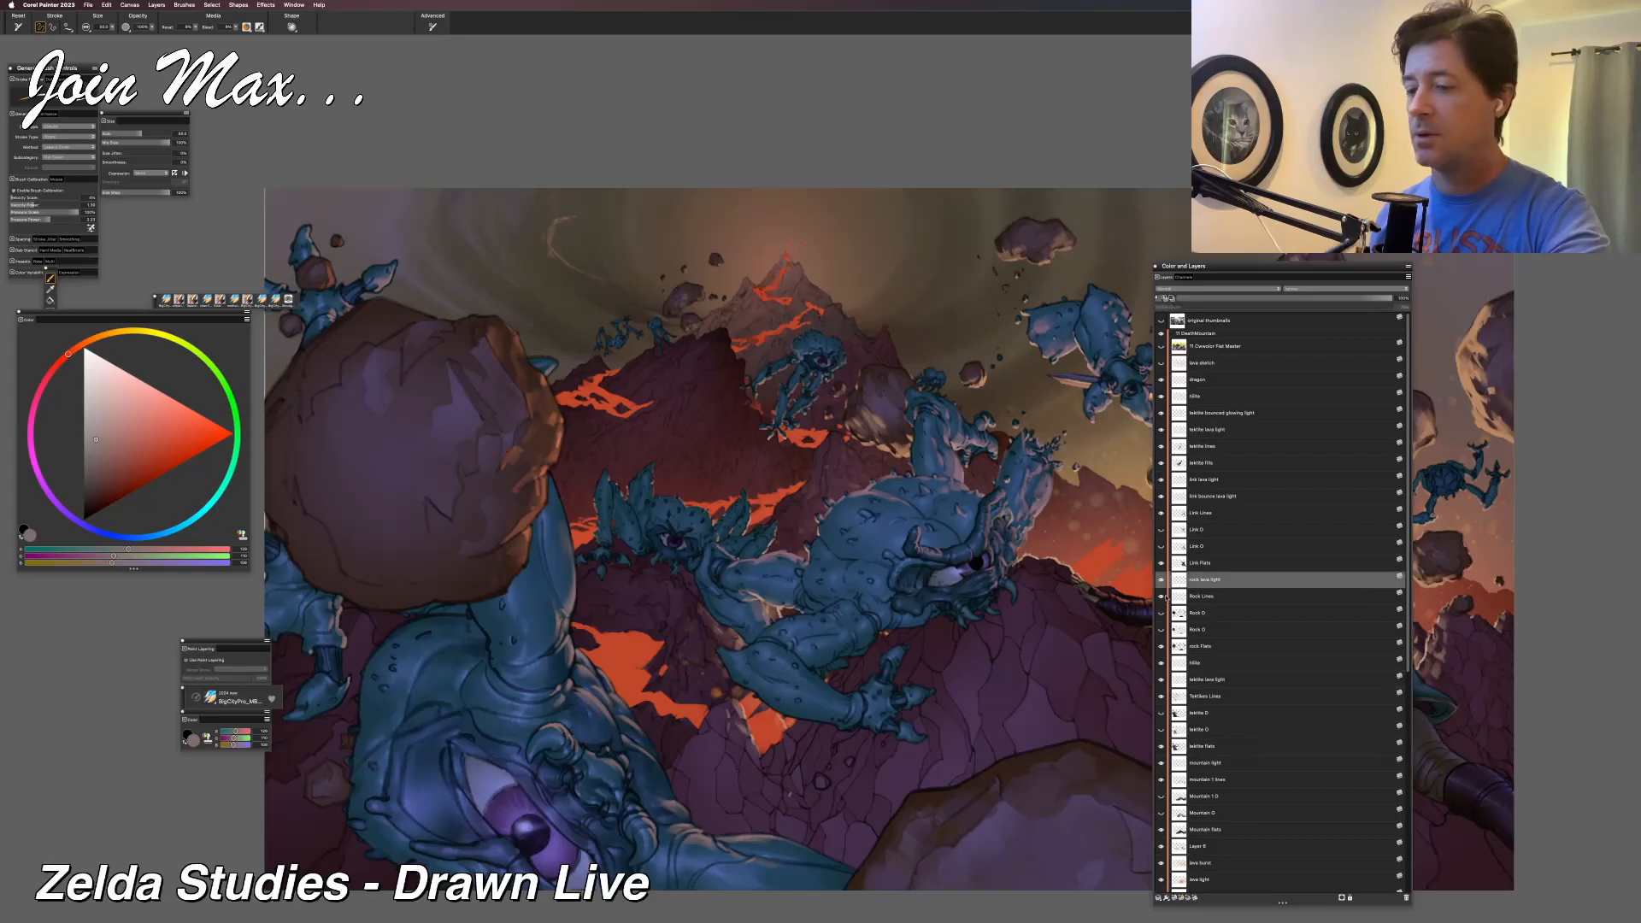
Sample the warm brown from the lit edge of the held boulder and save the illustration.
left_click(528, 405, "alt")
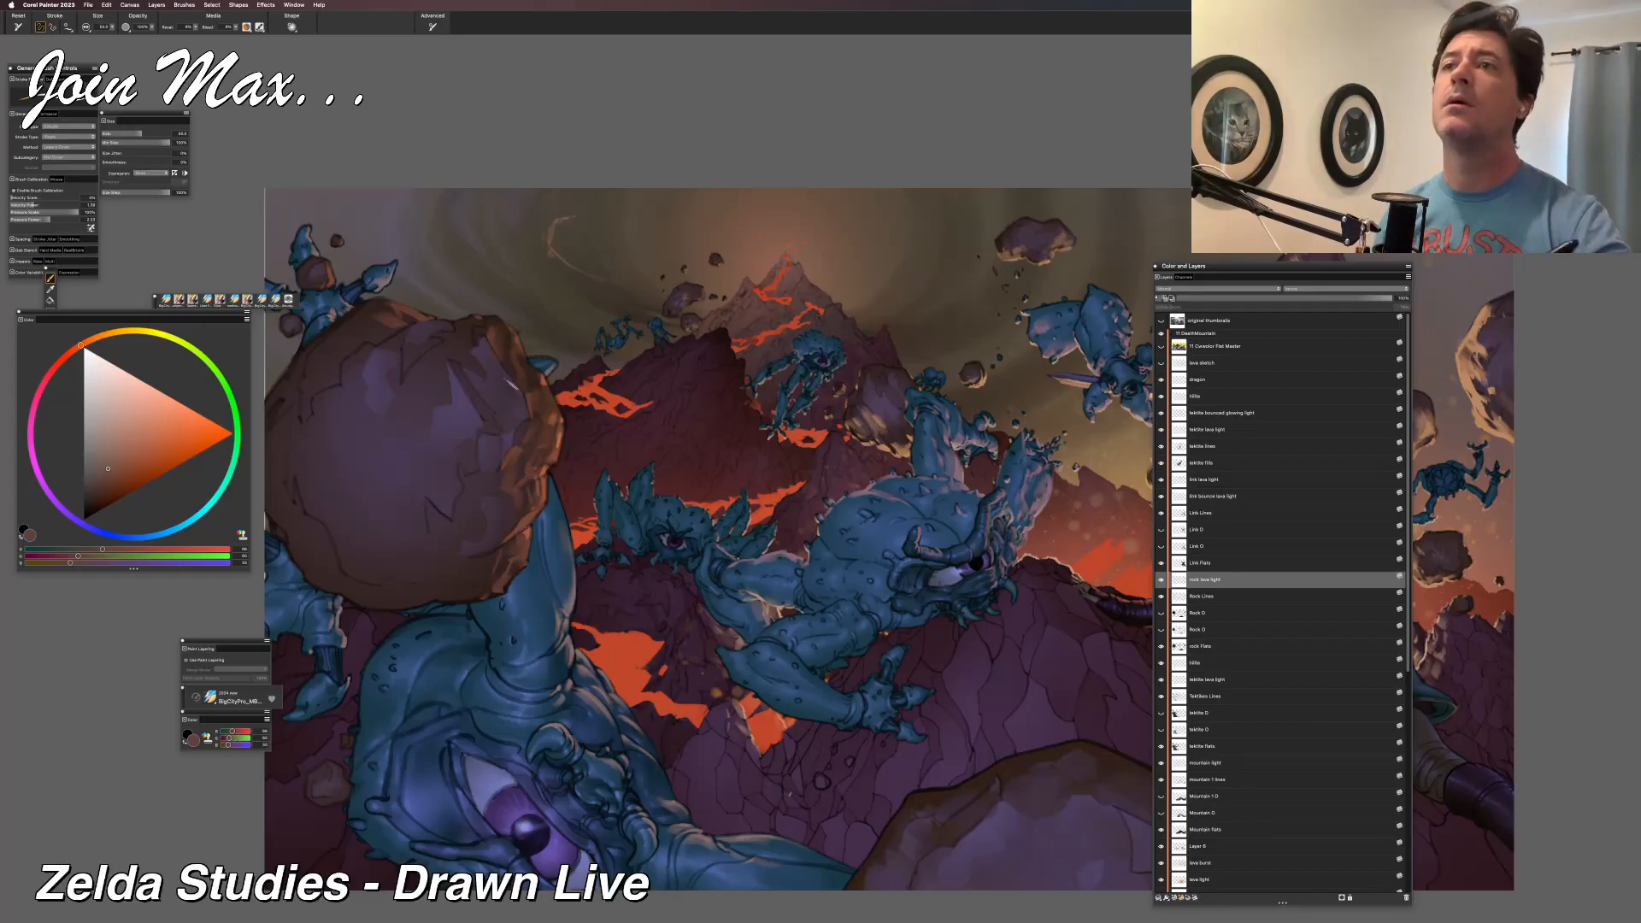
key("super+0")
left_click_drag(536, 651, 526, 657)
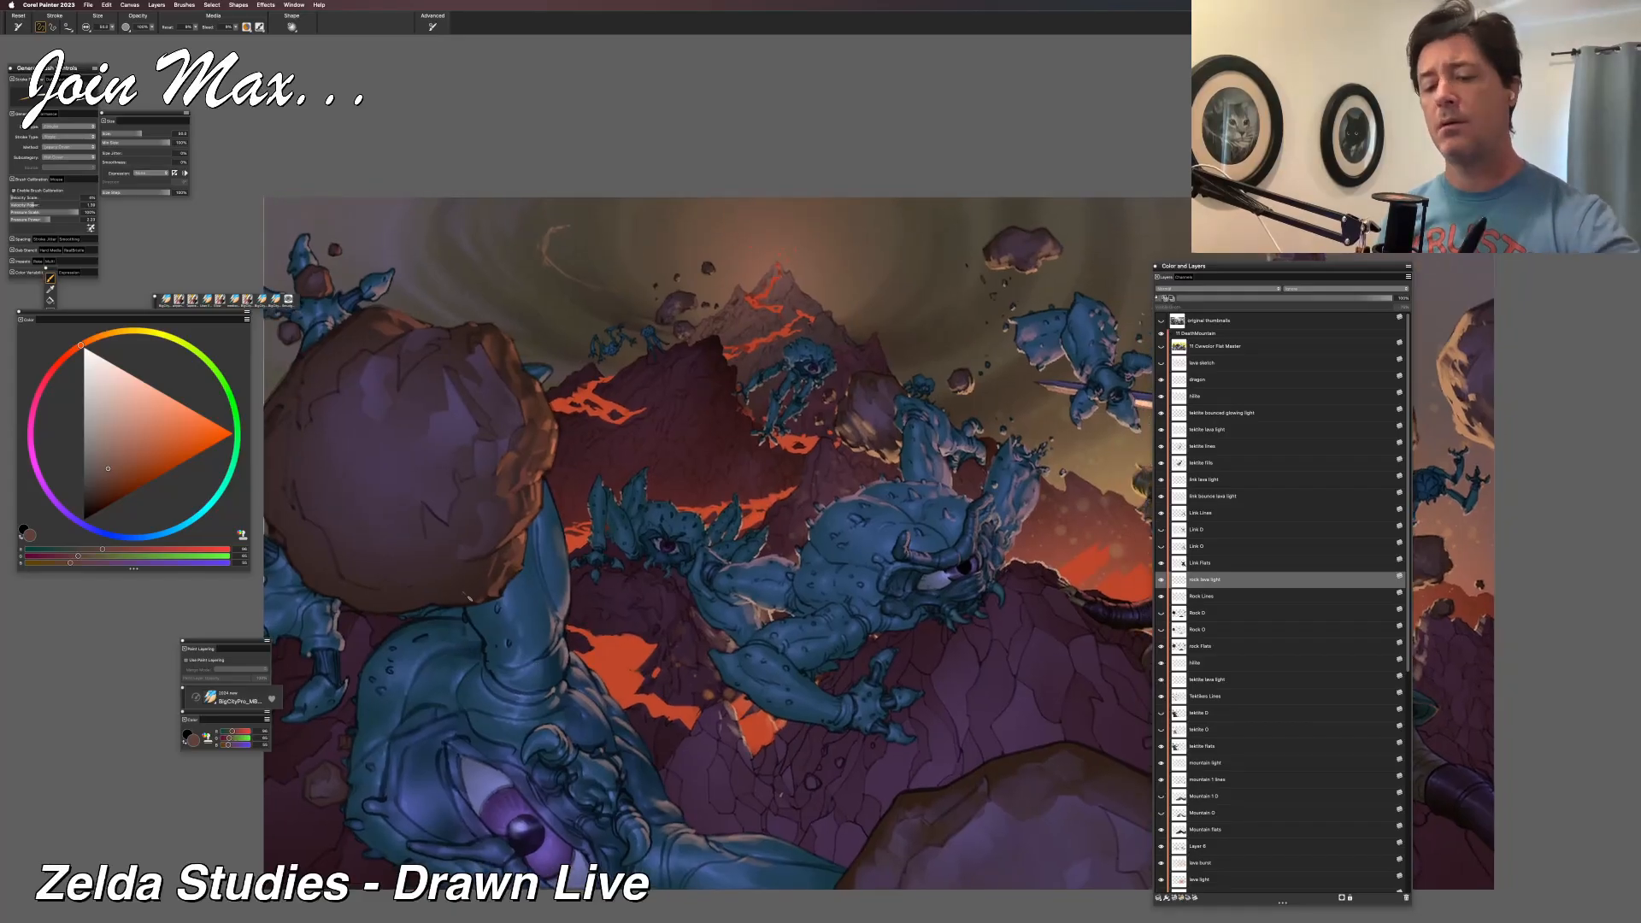
mouse_move(570, 636)
left_mouse_down()
mouse_move(444, 630)
mouse_move(672, 633)
mouse_move(637, 629)
mouse_move(604, 671)
mouse_move(611, 687)
left_mouse_up()
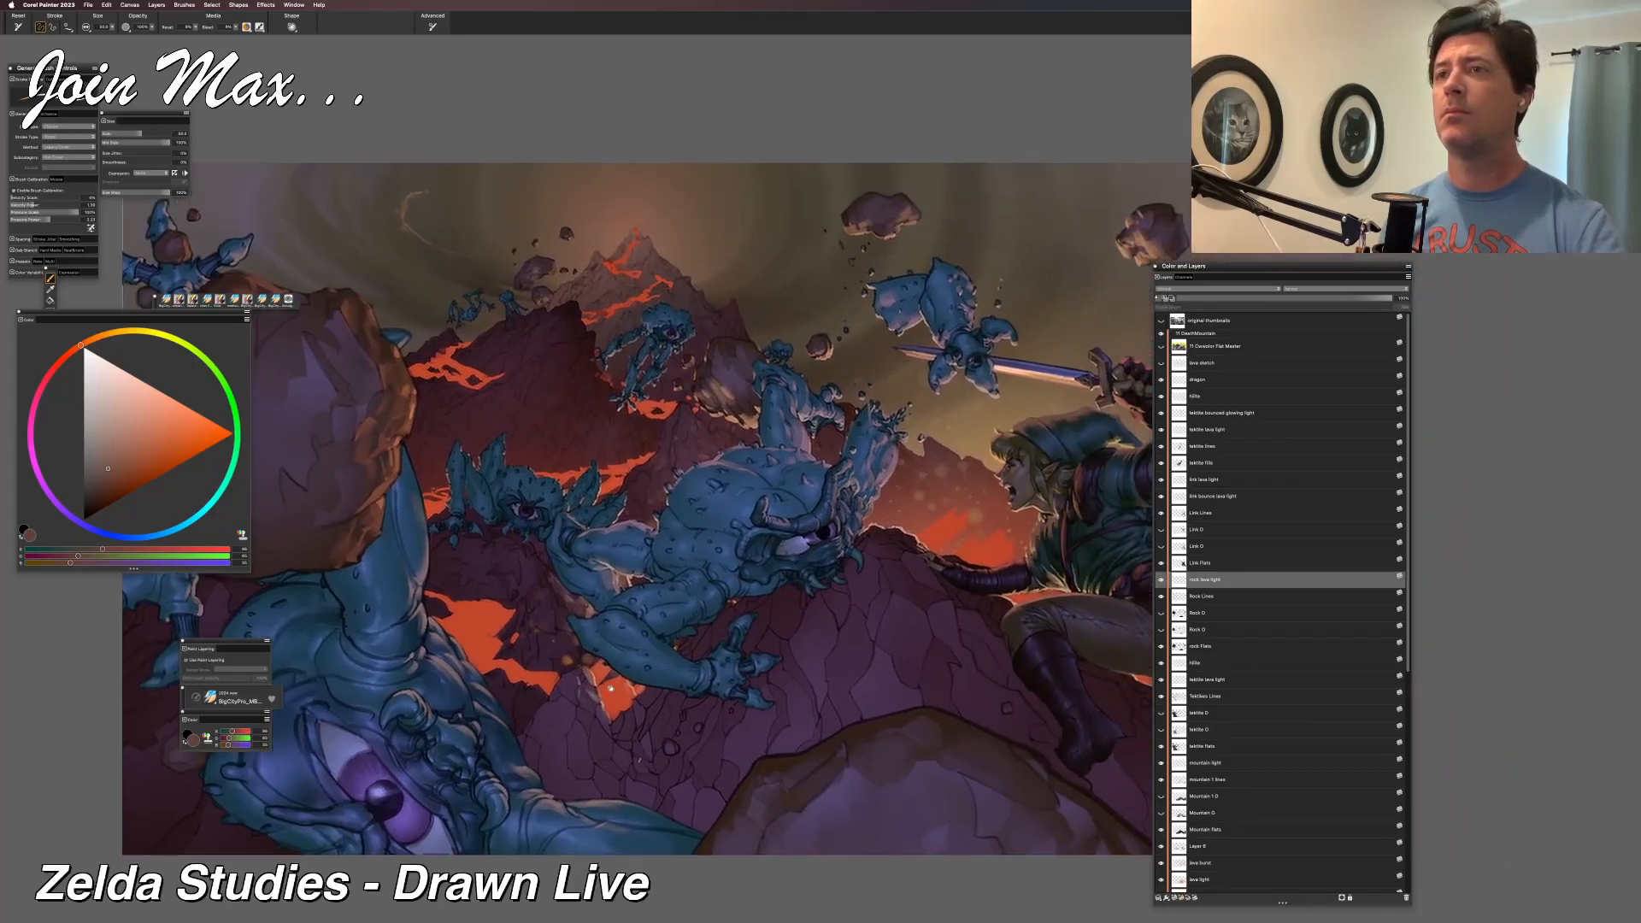
scroll(604, 688, "up", 4)
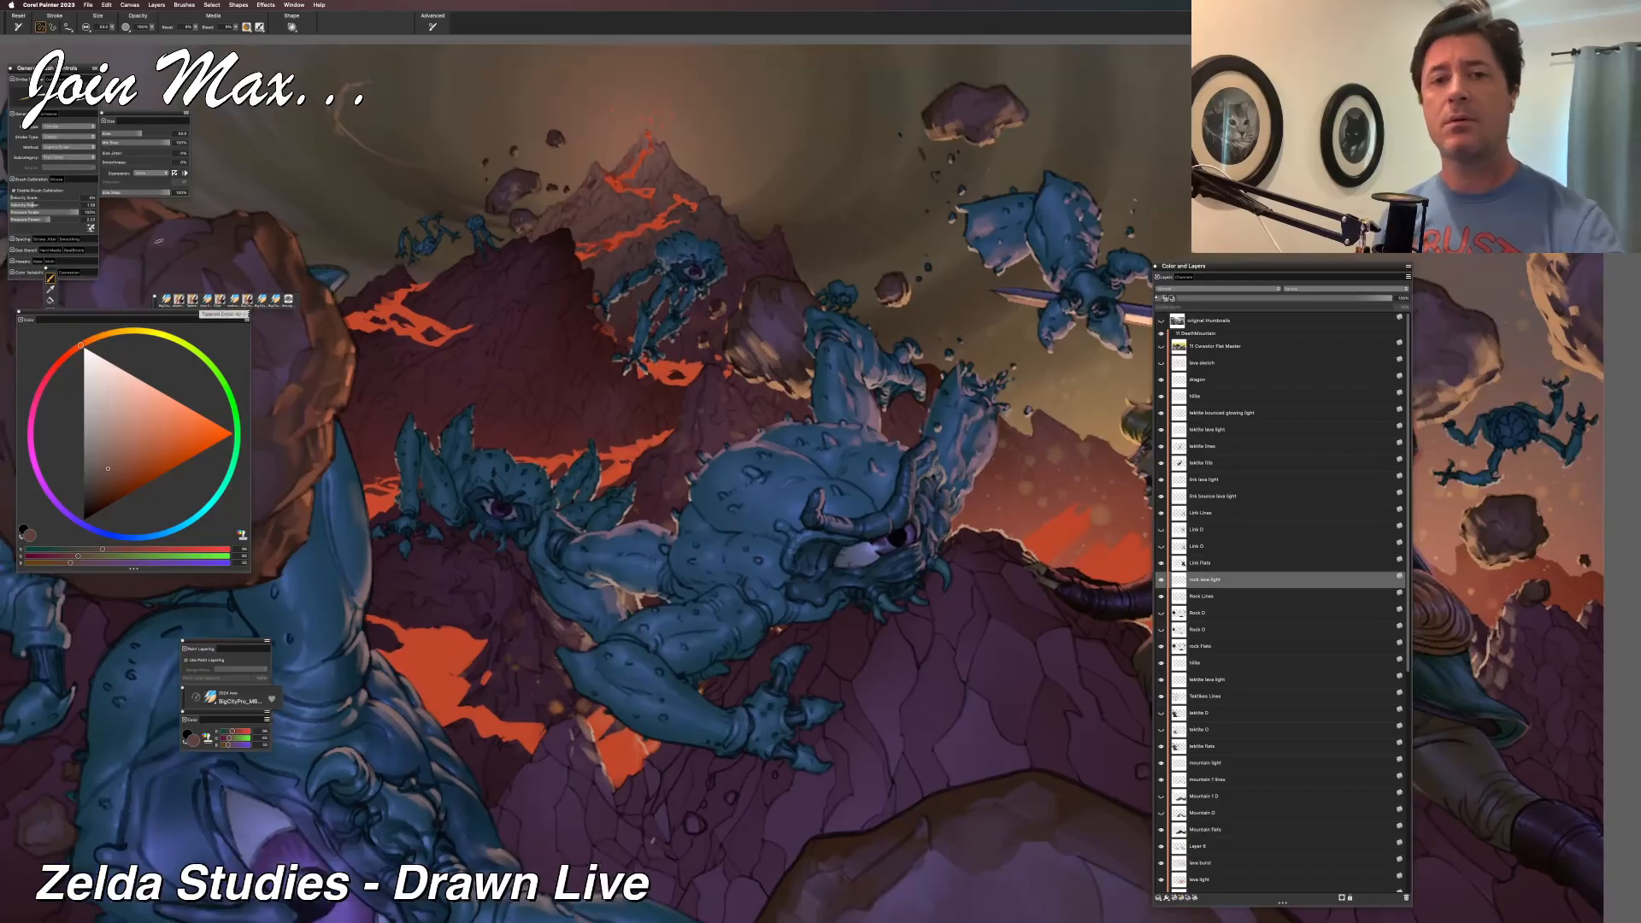
left_click(88, 6)
left_click(88, 103)
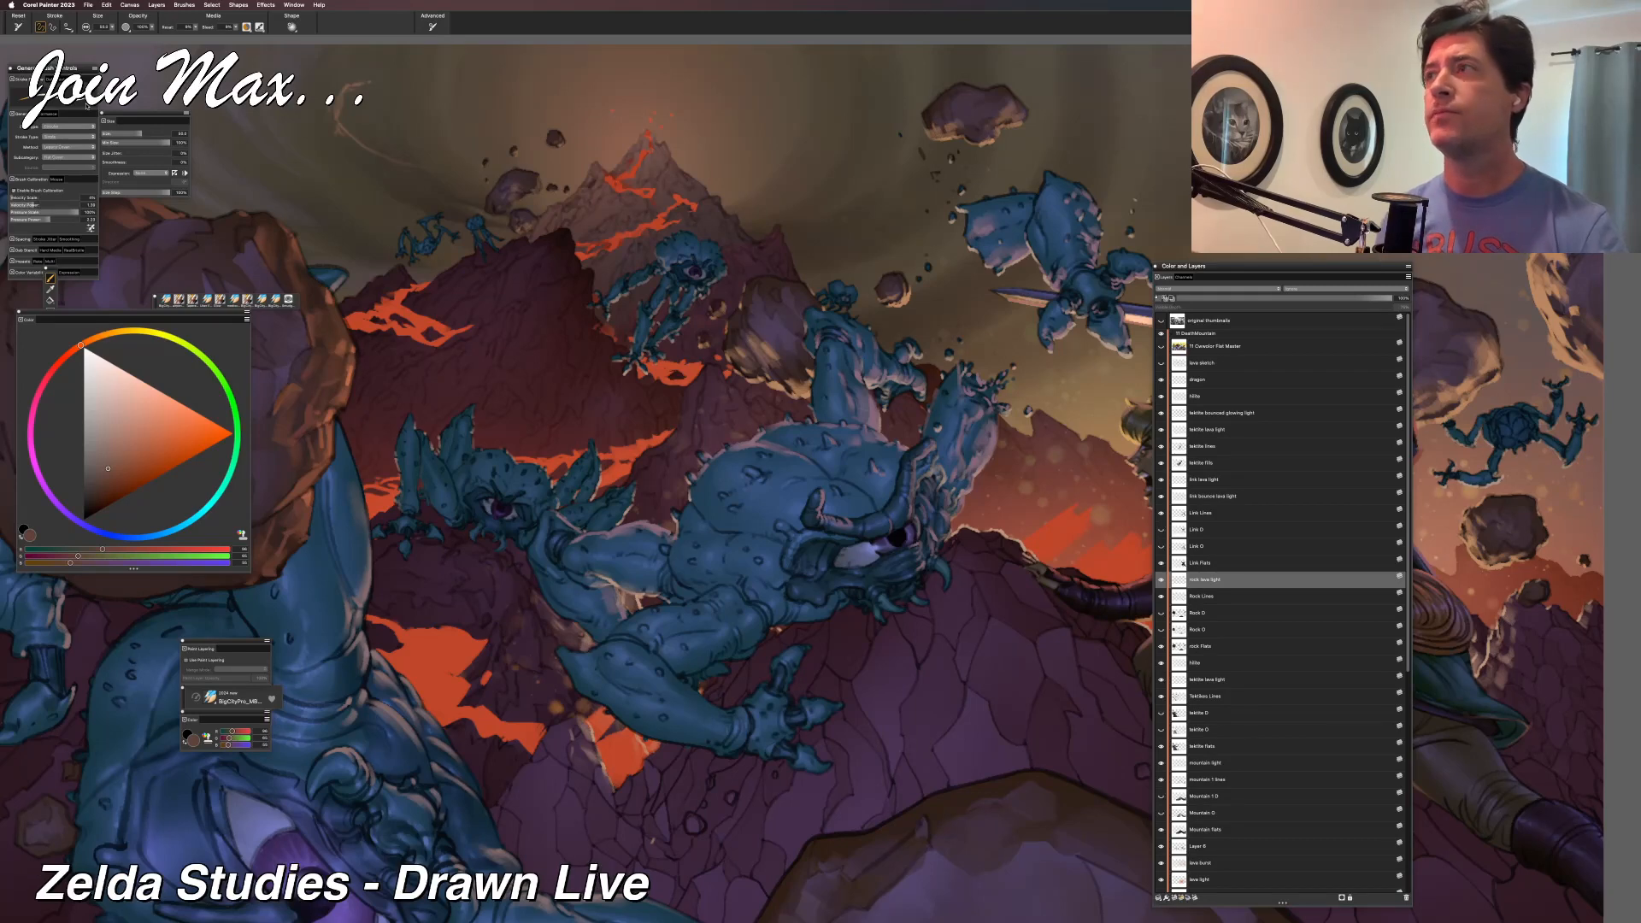
mouse_move(474, 714)
left_mouse_down()
mouse_move(494, 700)
mouse_move(577, 741)
mouse_move(496, 750)
left_mouse_up()
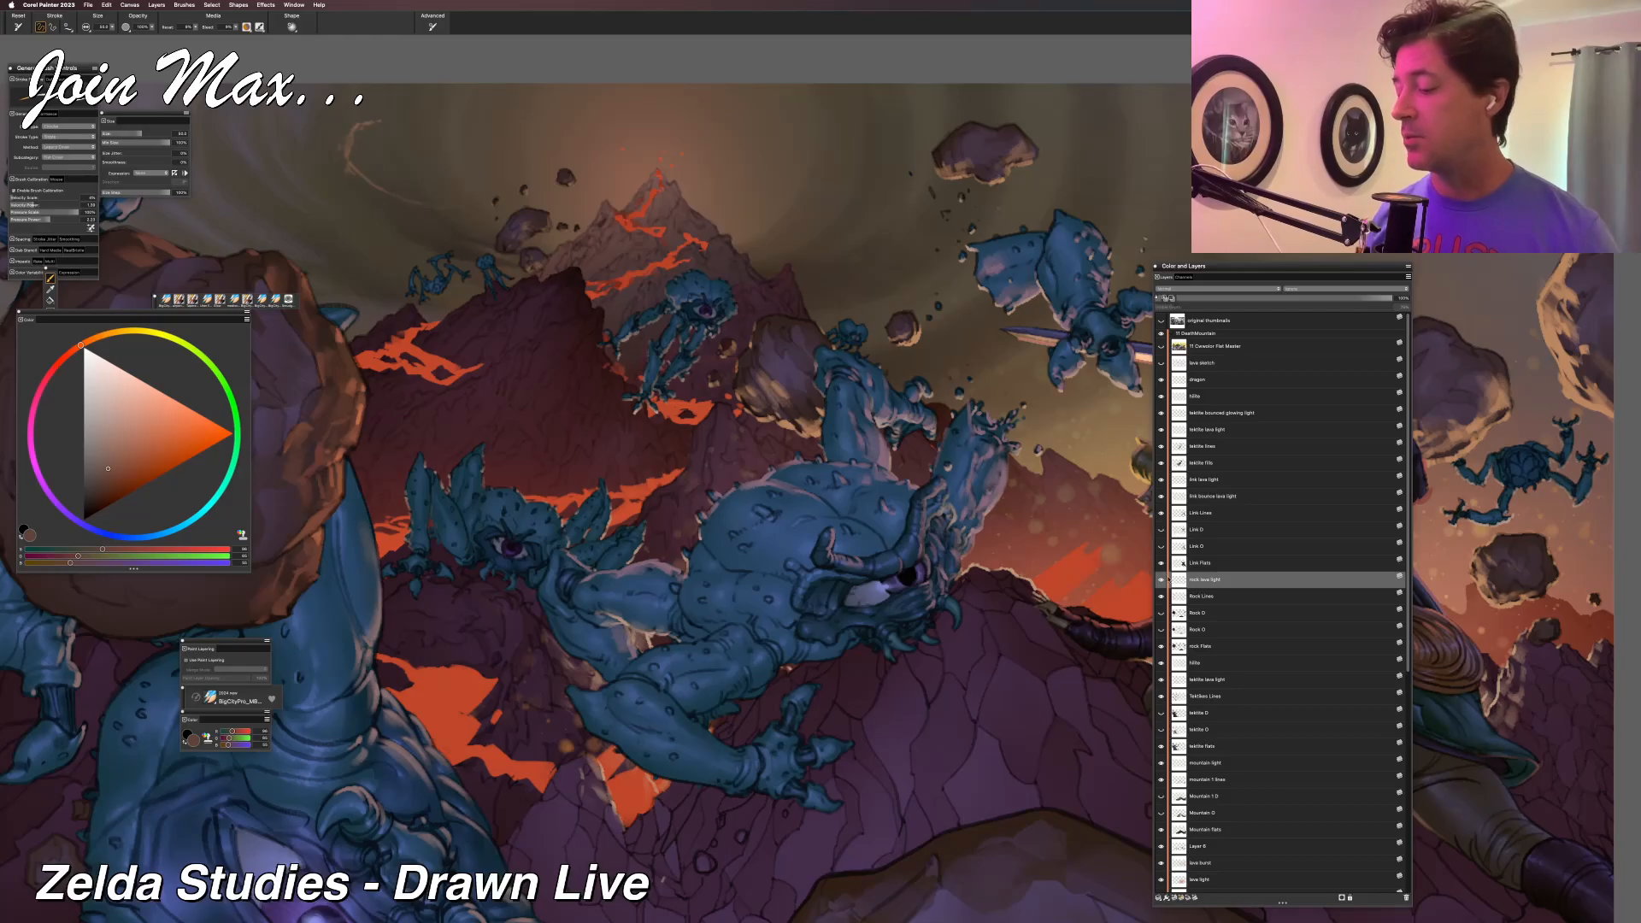
Select the tektite flats layer by picking the small crouching monster on the canvas with the Layer Adjuster.
left_click(1161, 580)
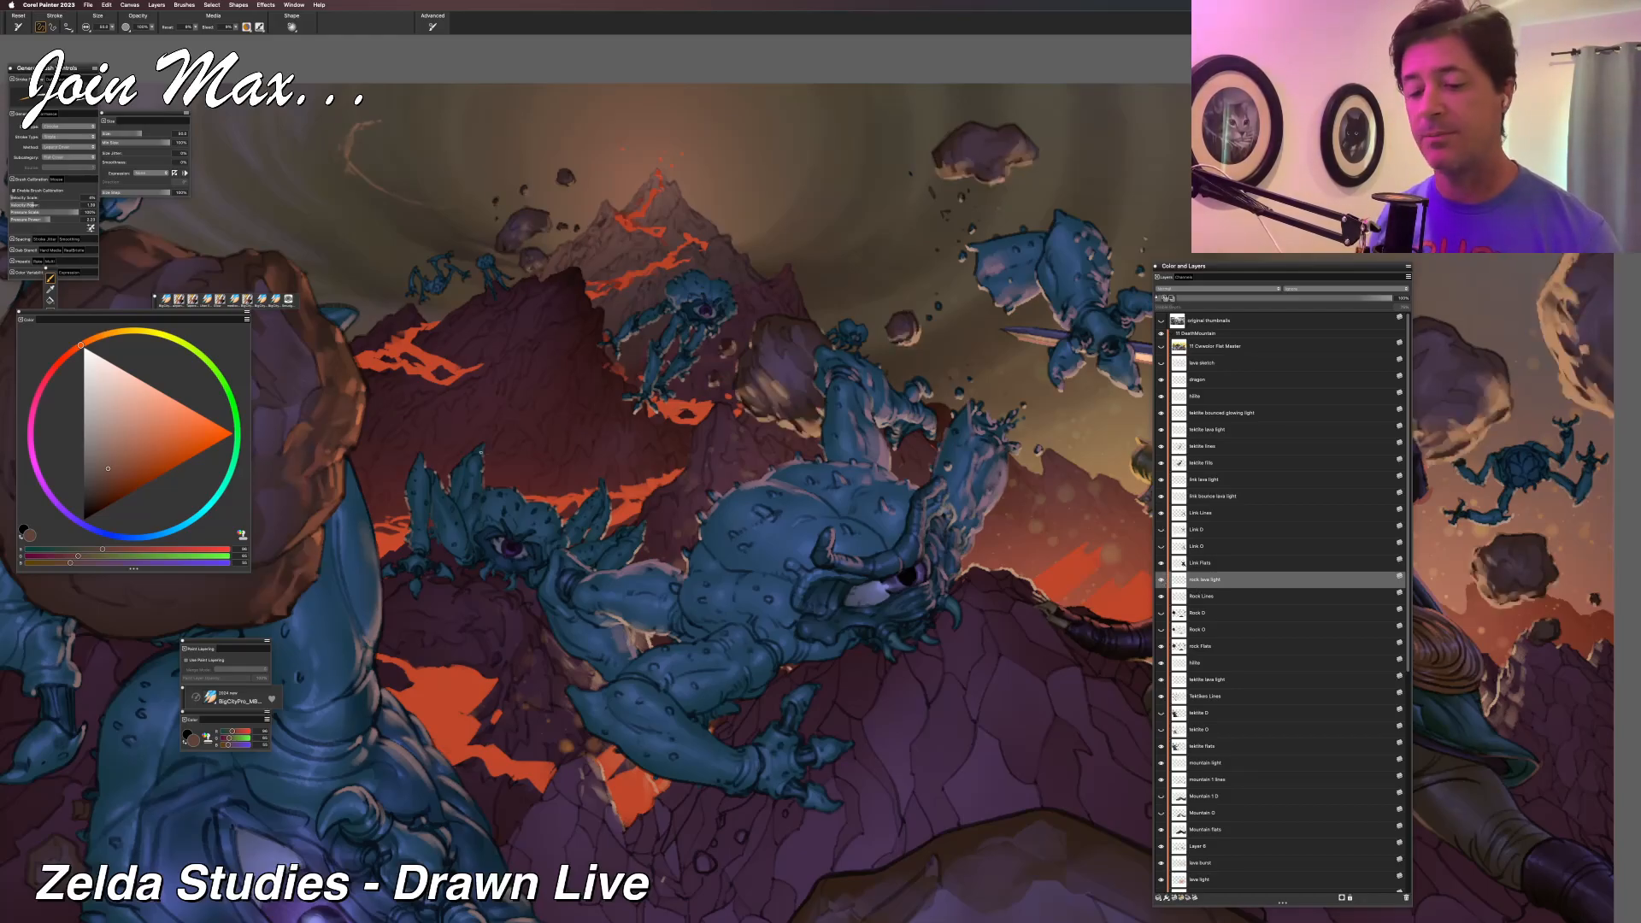
key("f")
right_click(456, 537)
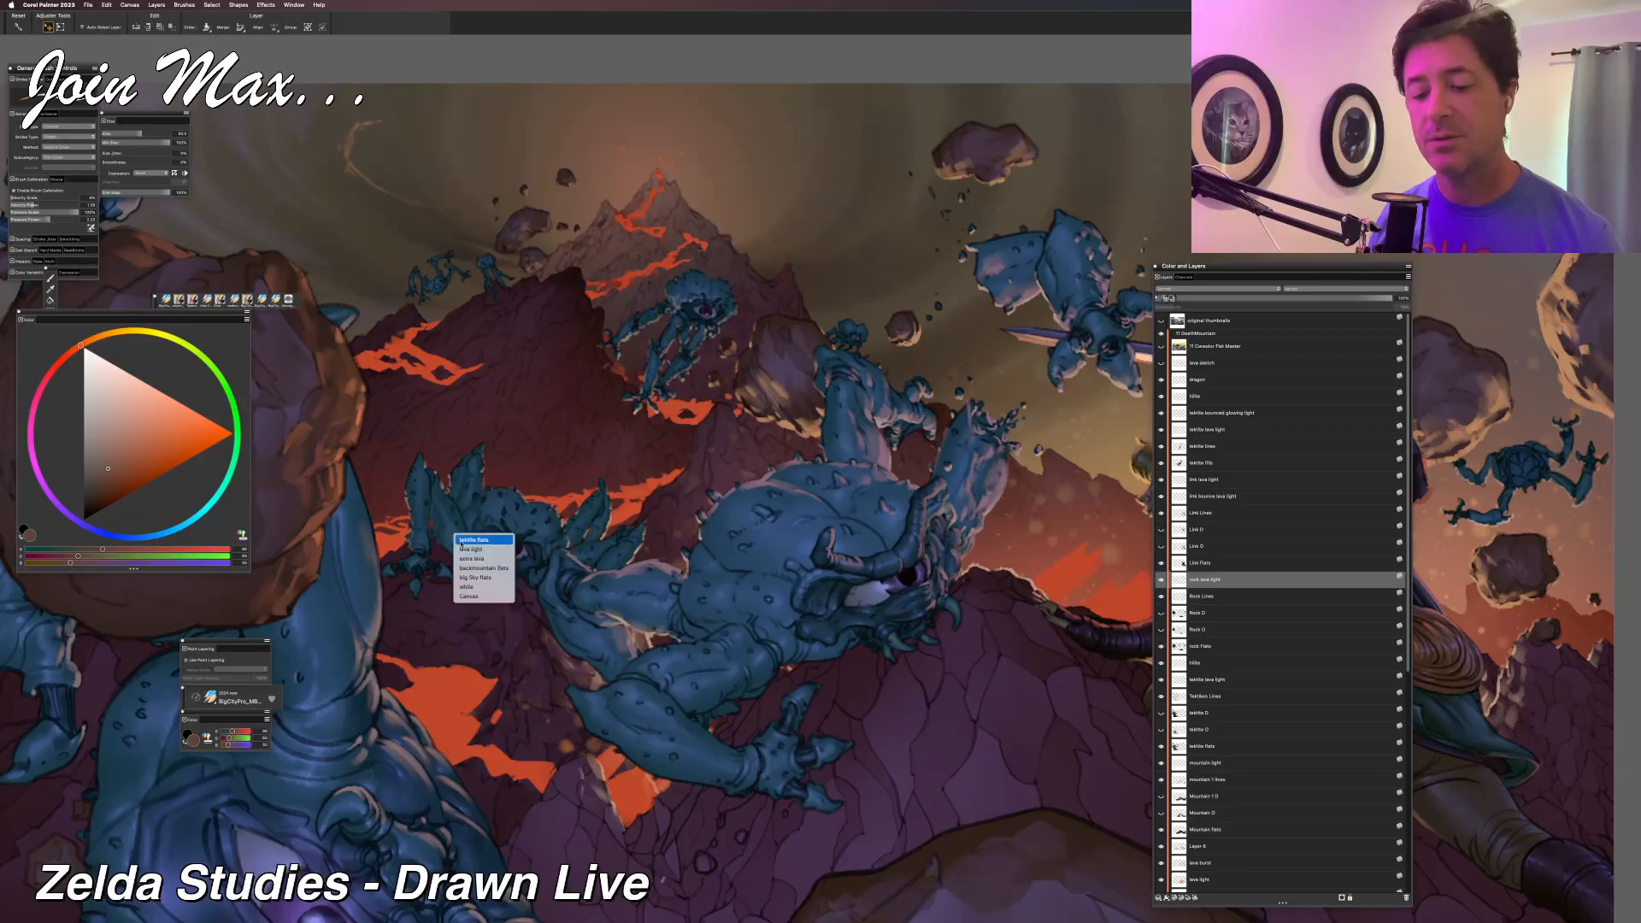
left_click(466, 540)
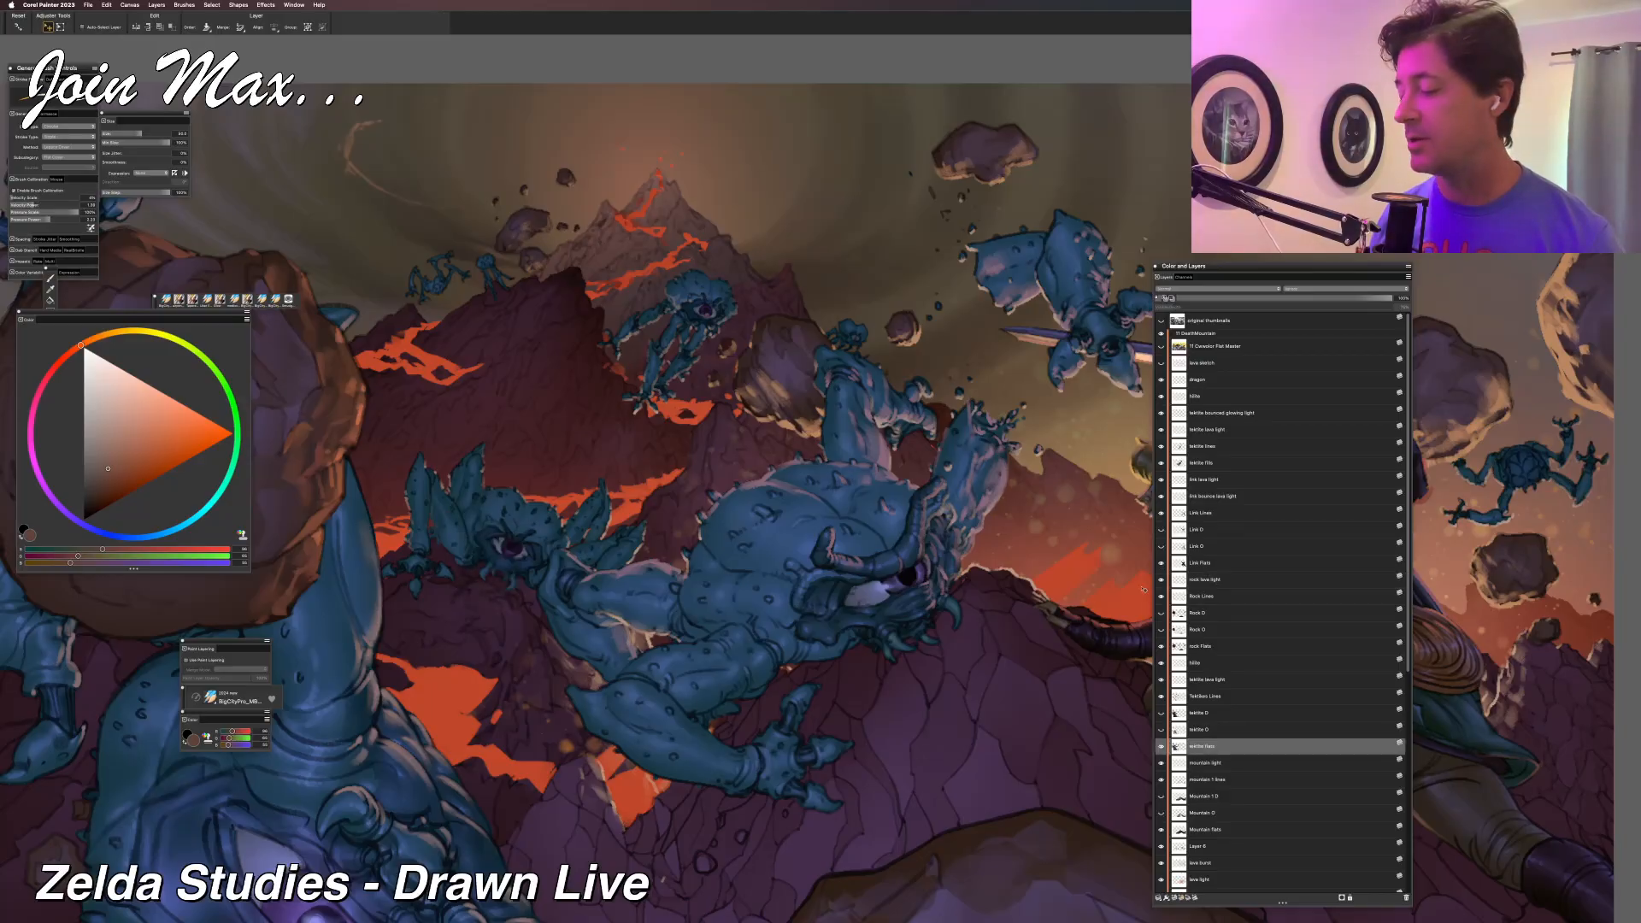
Toggle the tektite flats layer off and on to examine which monsters and colours it holds.
left_click(1161, 746)
left_click(1161, 747)
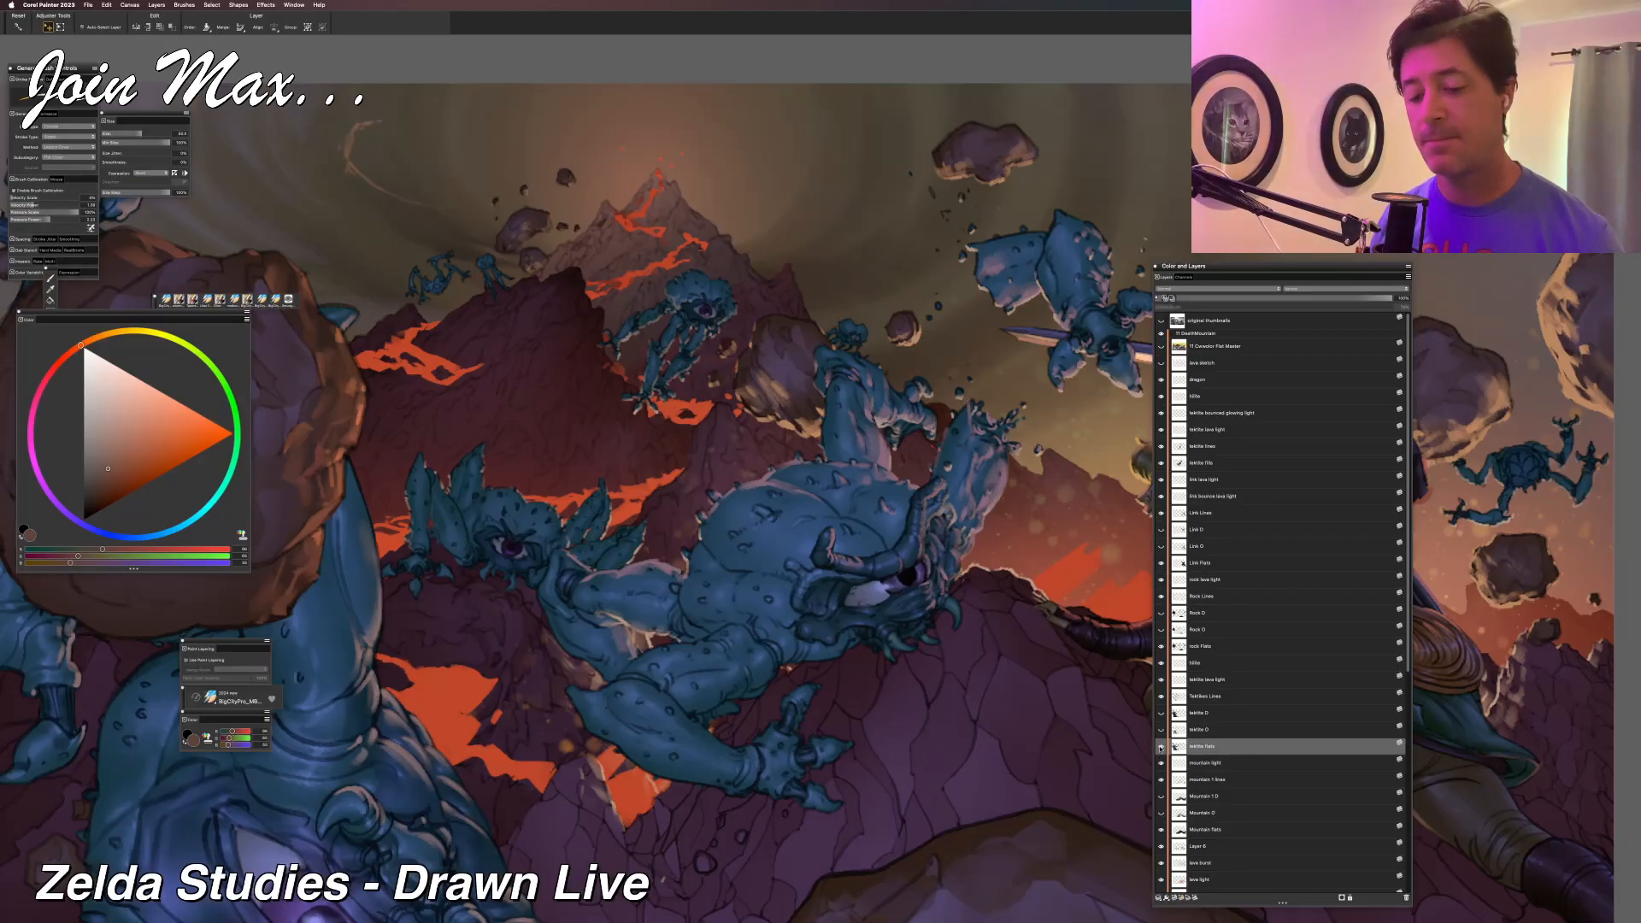
left_click(1160, 746)
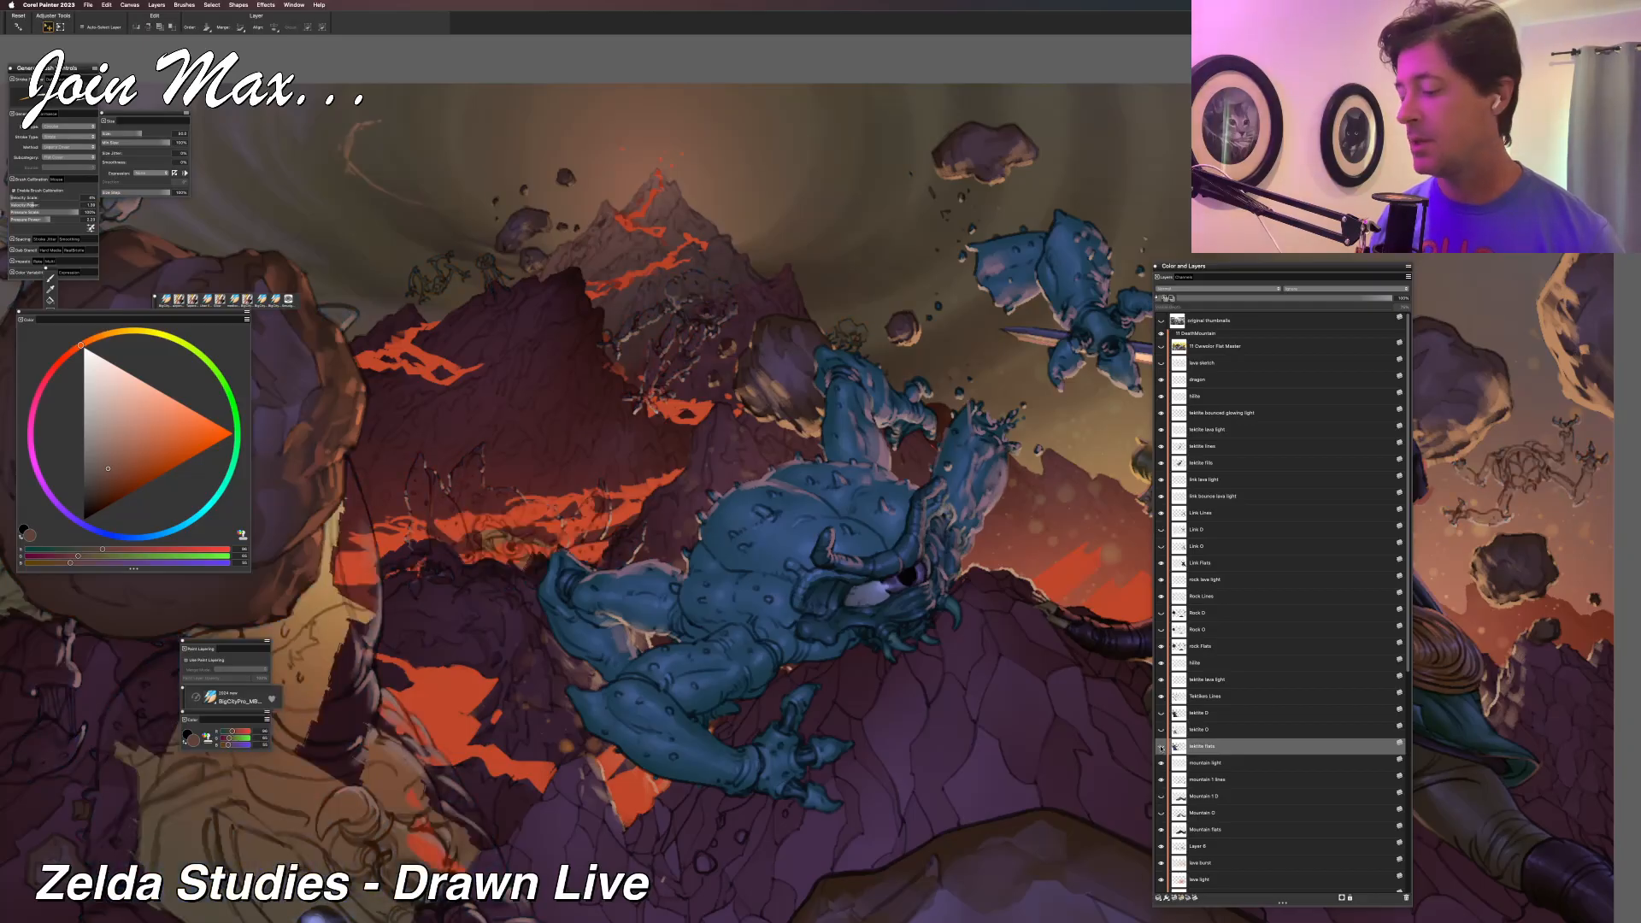
left_click(1161, 746)
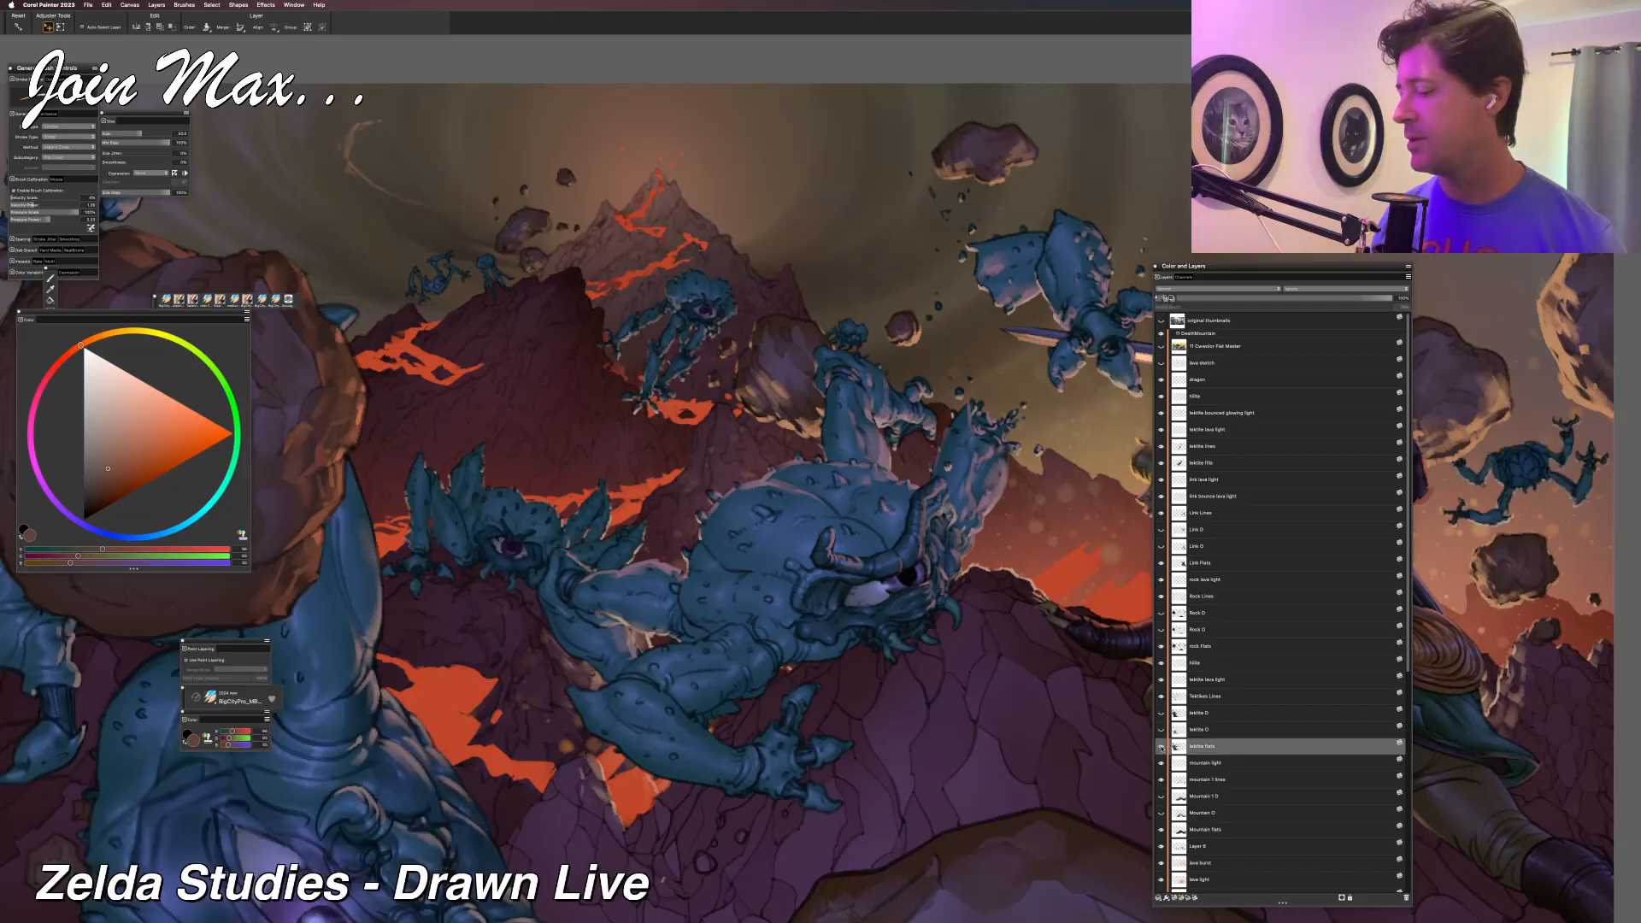
left_click(1161, 746)
left_click(1161, 746)
scroll(1022, 599, "up", 3)
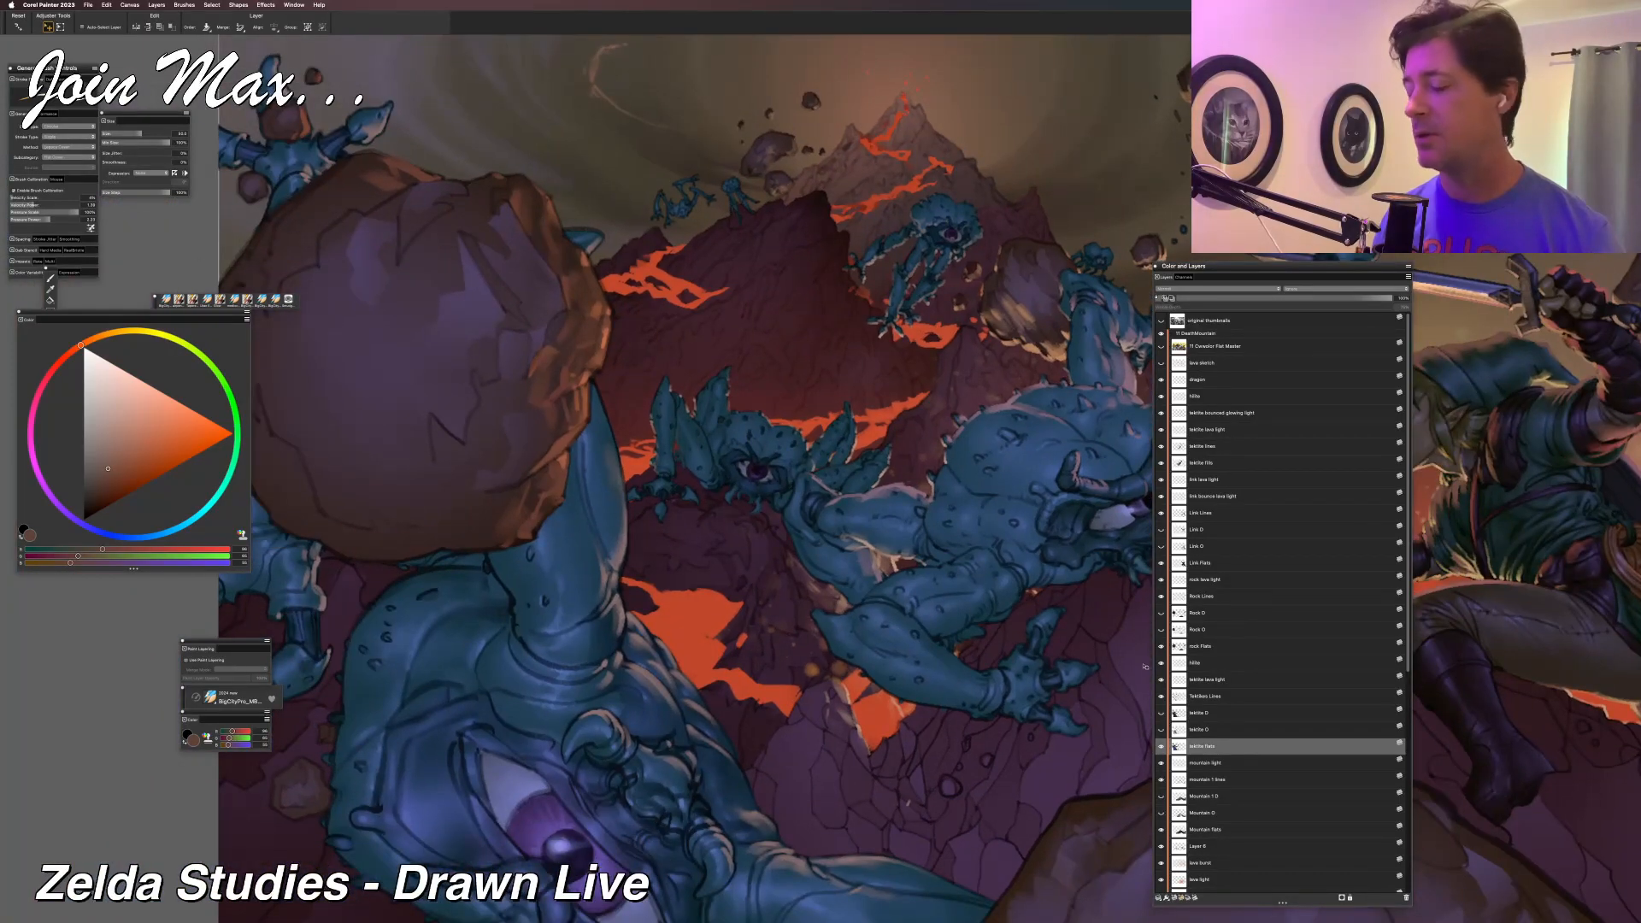
left_click(1161, 746)
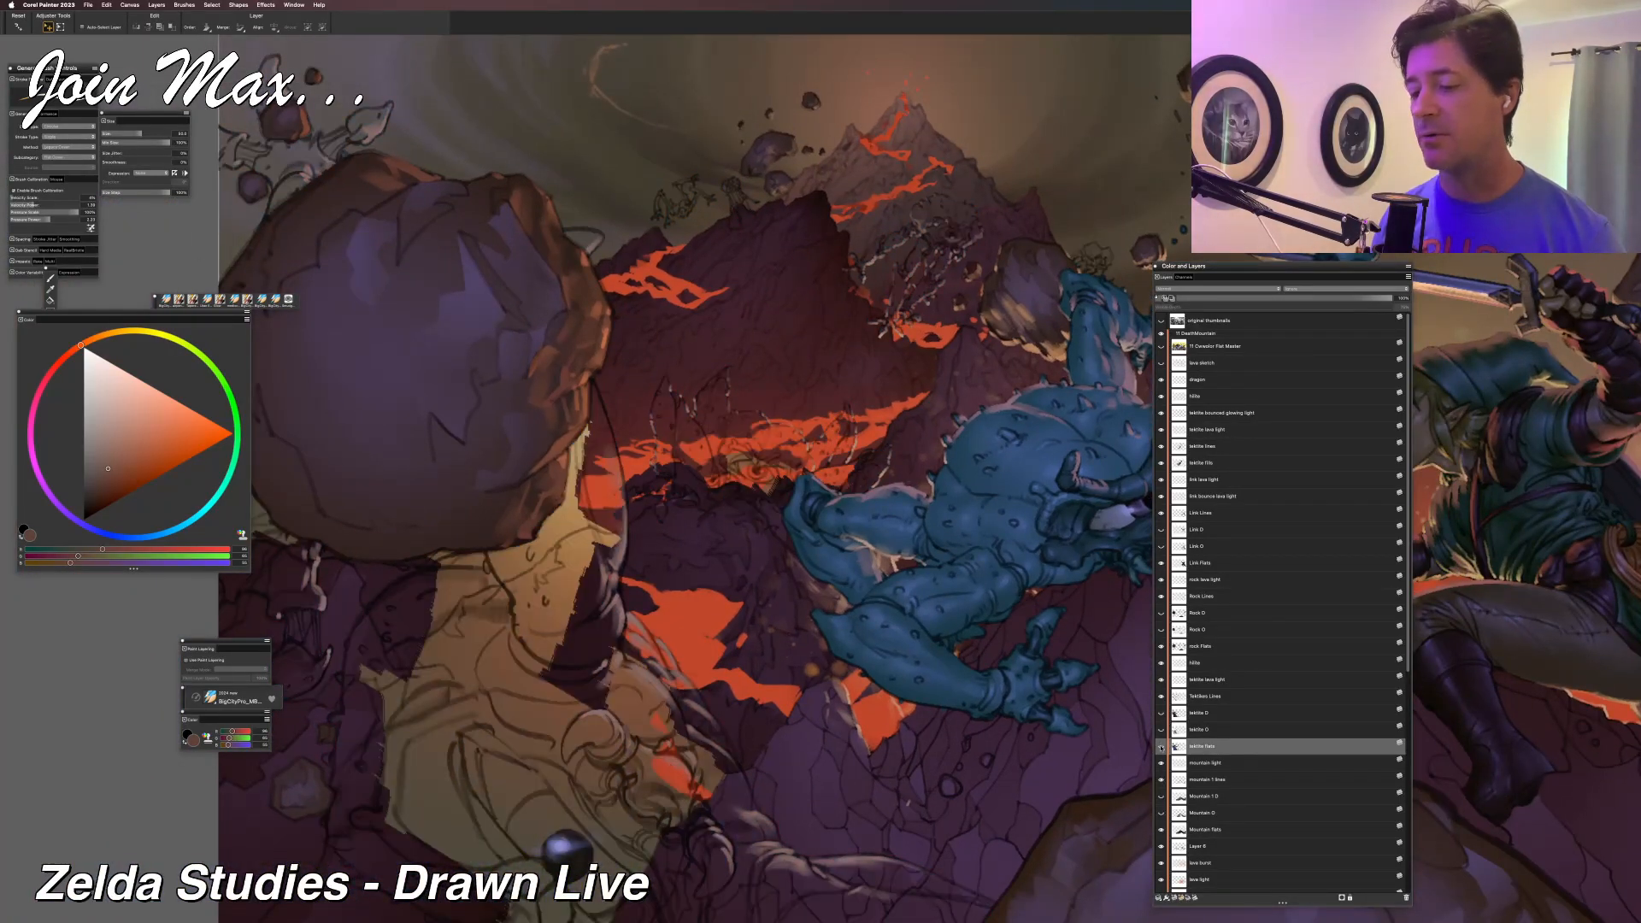
left_click(1160, 747)
left_click(1161, 747)
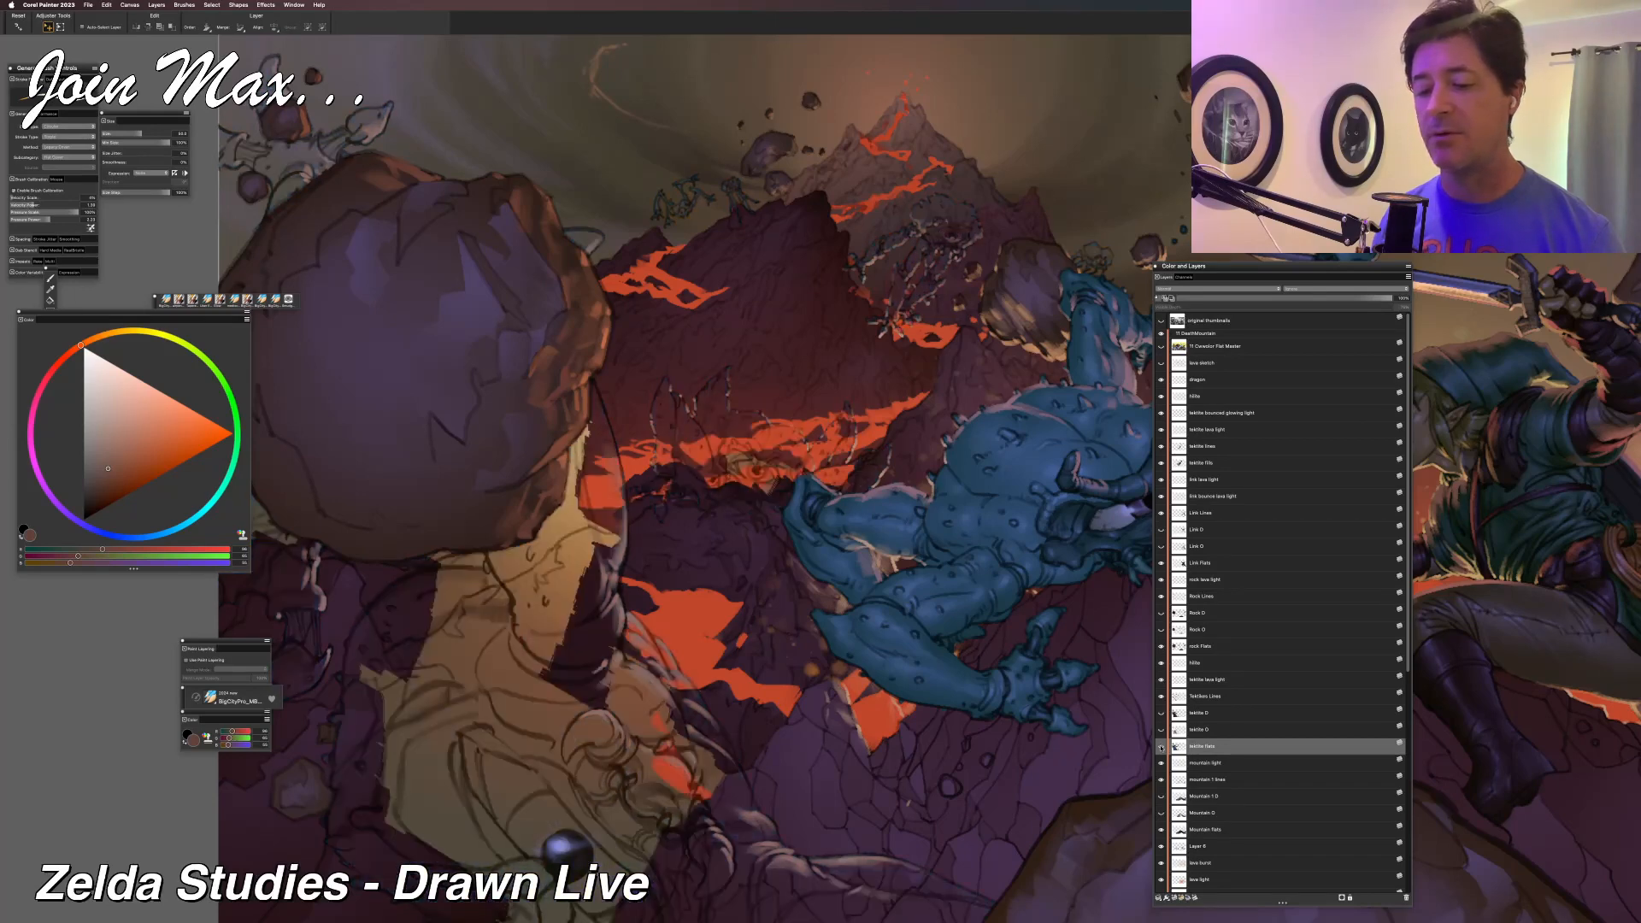
left_click(1161, 747)
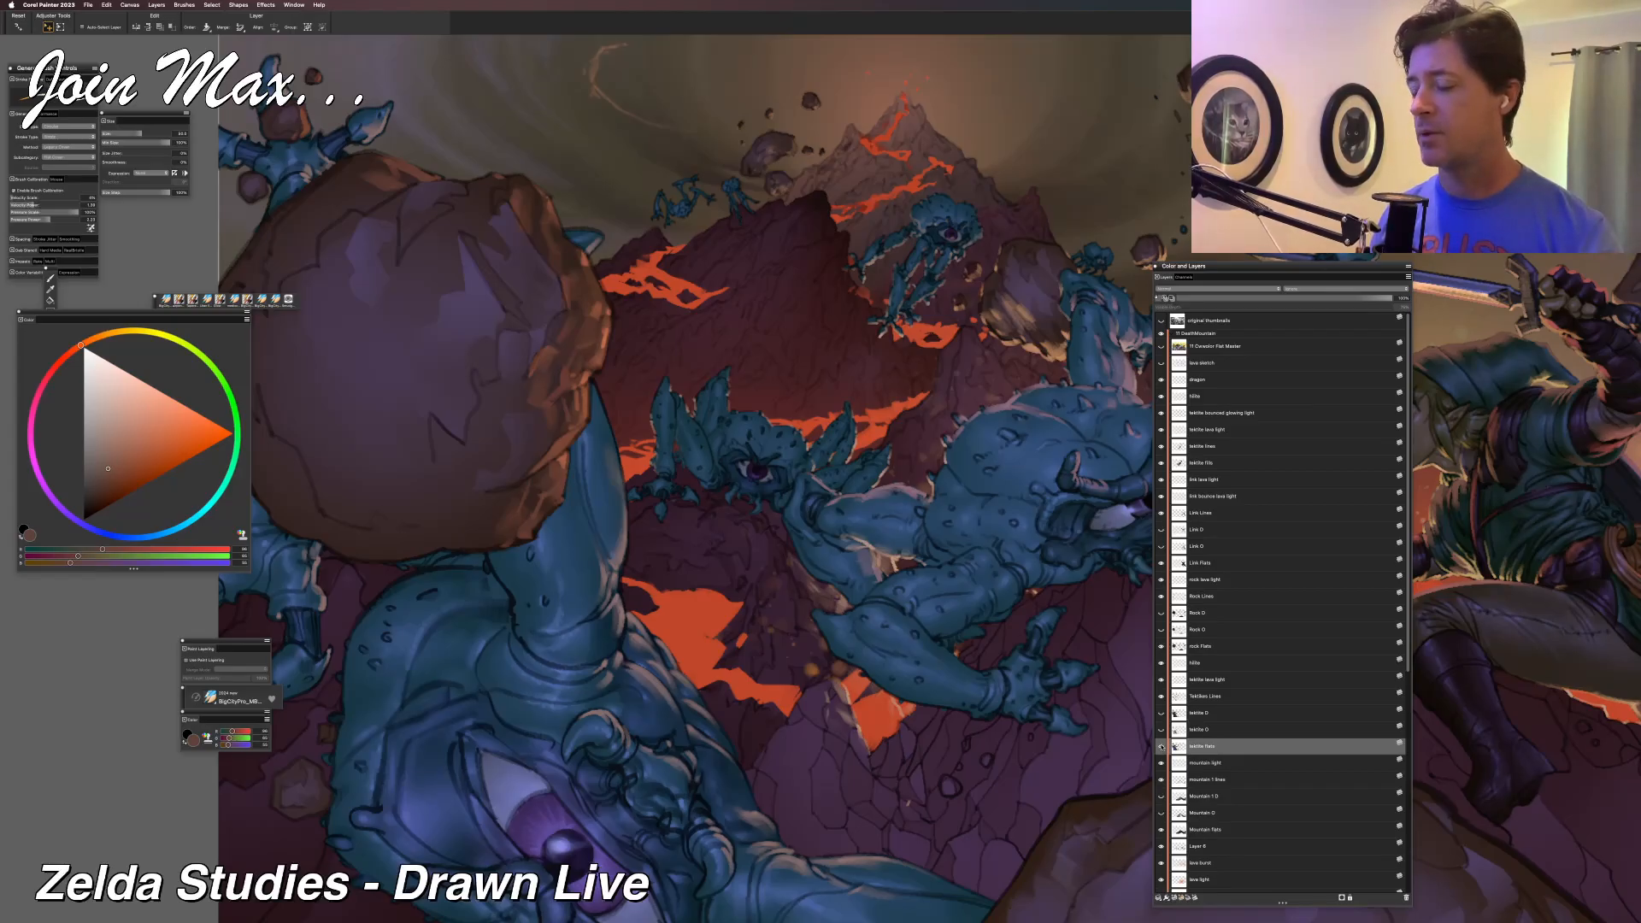
left_click(1161, 747)
left_click(1162, 747)
left_click_drag(1046, 627, 901, 680)
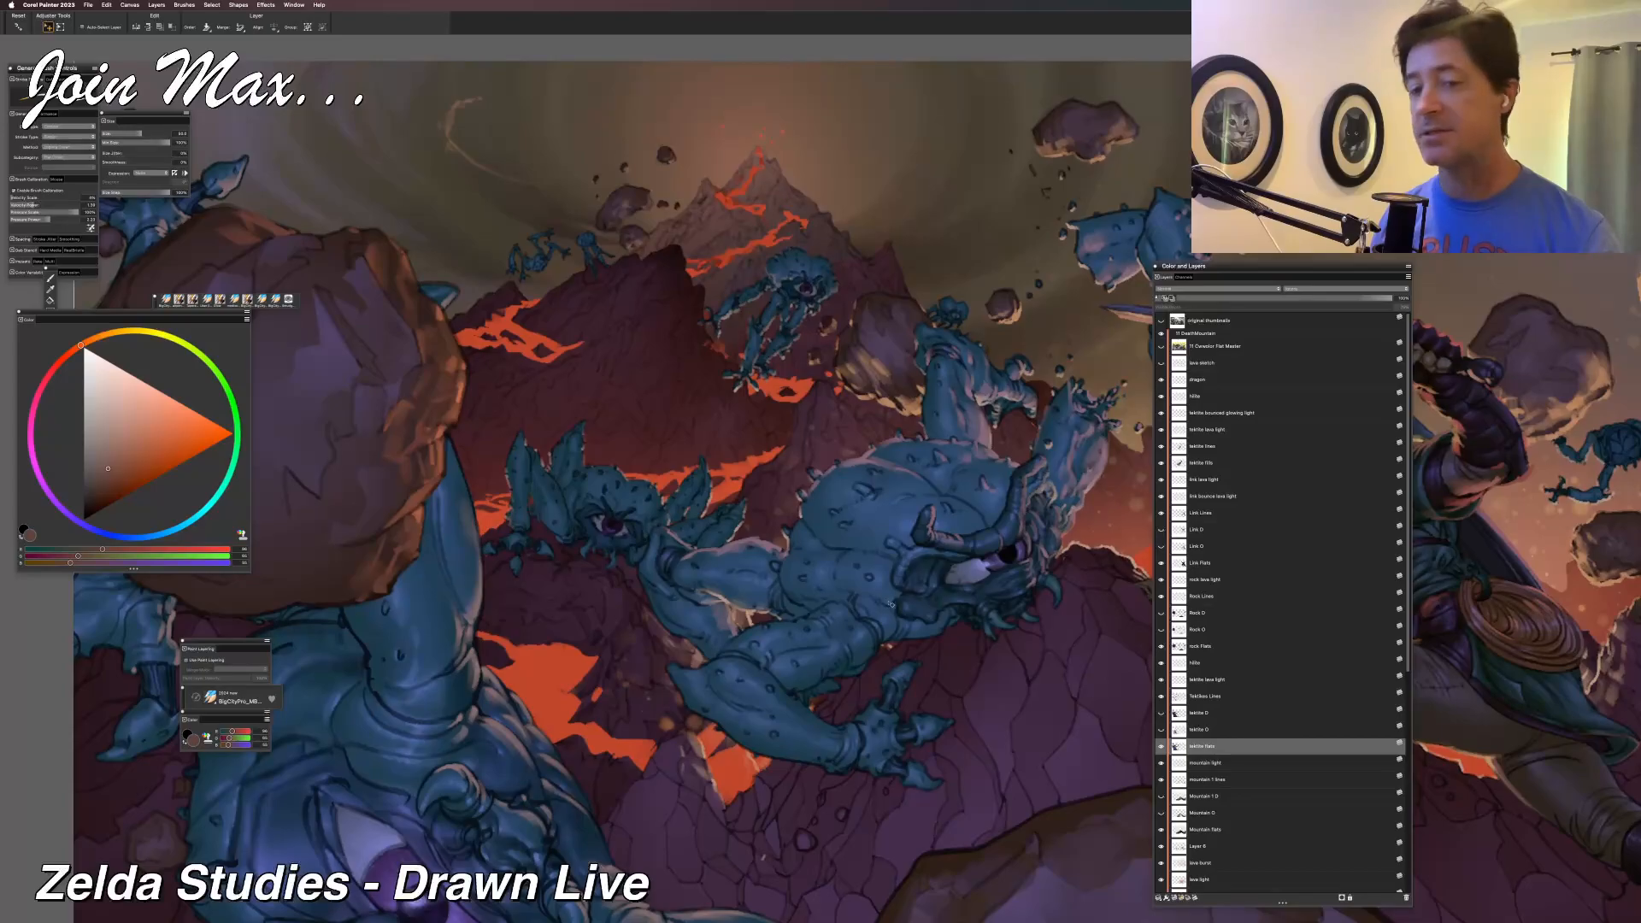
left_click_drag(862, 588, 812, 580)
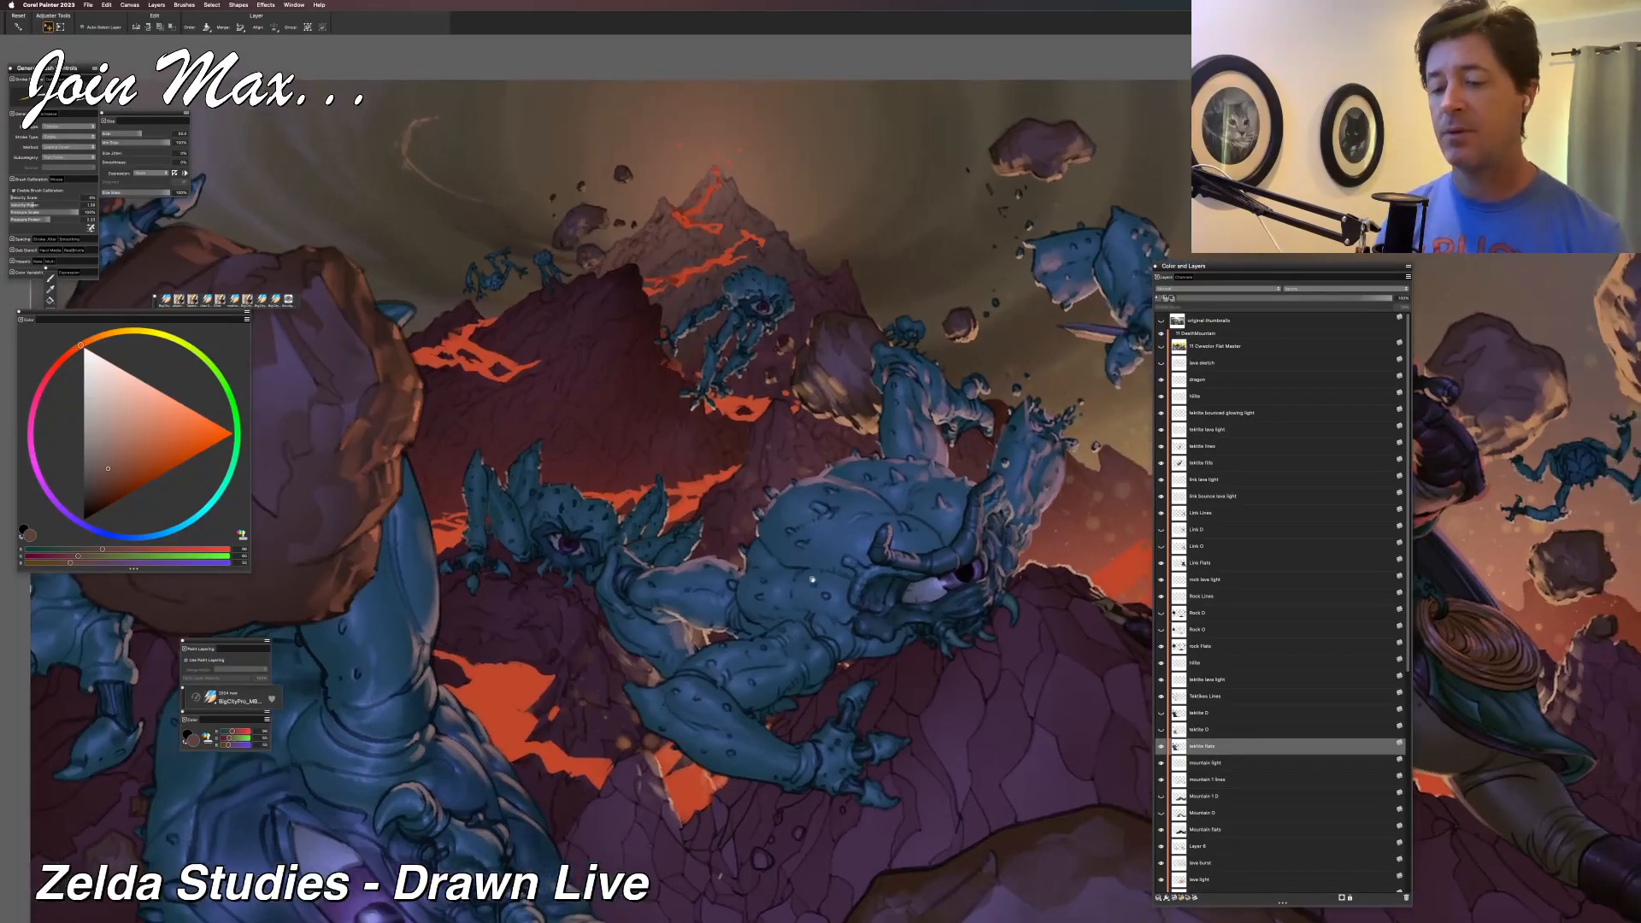
Return to the brush, sample a muted colour beside the foreground monster's shoulder, and check the tektite flats layer's visibility.
key("b")
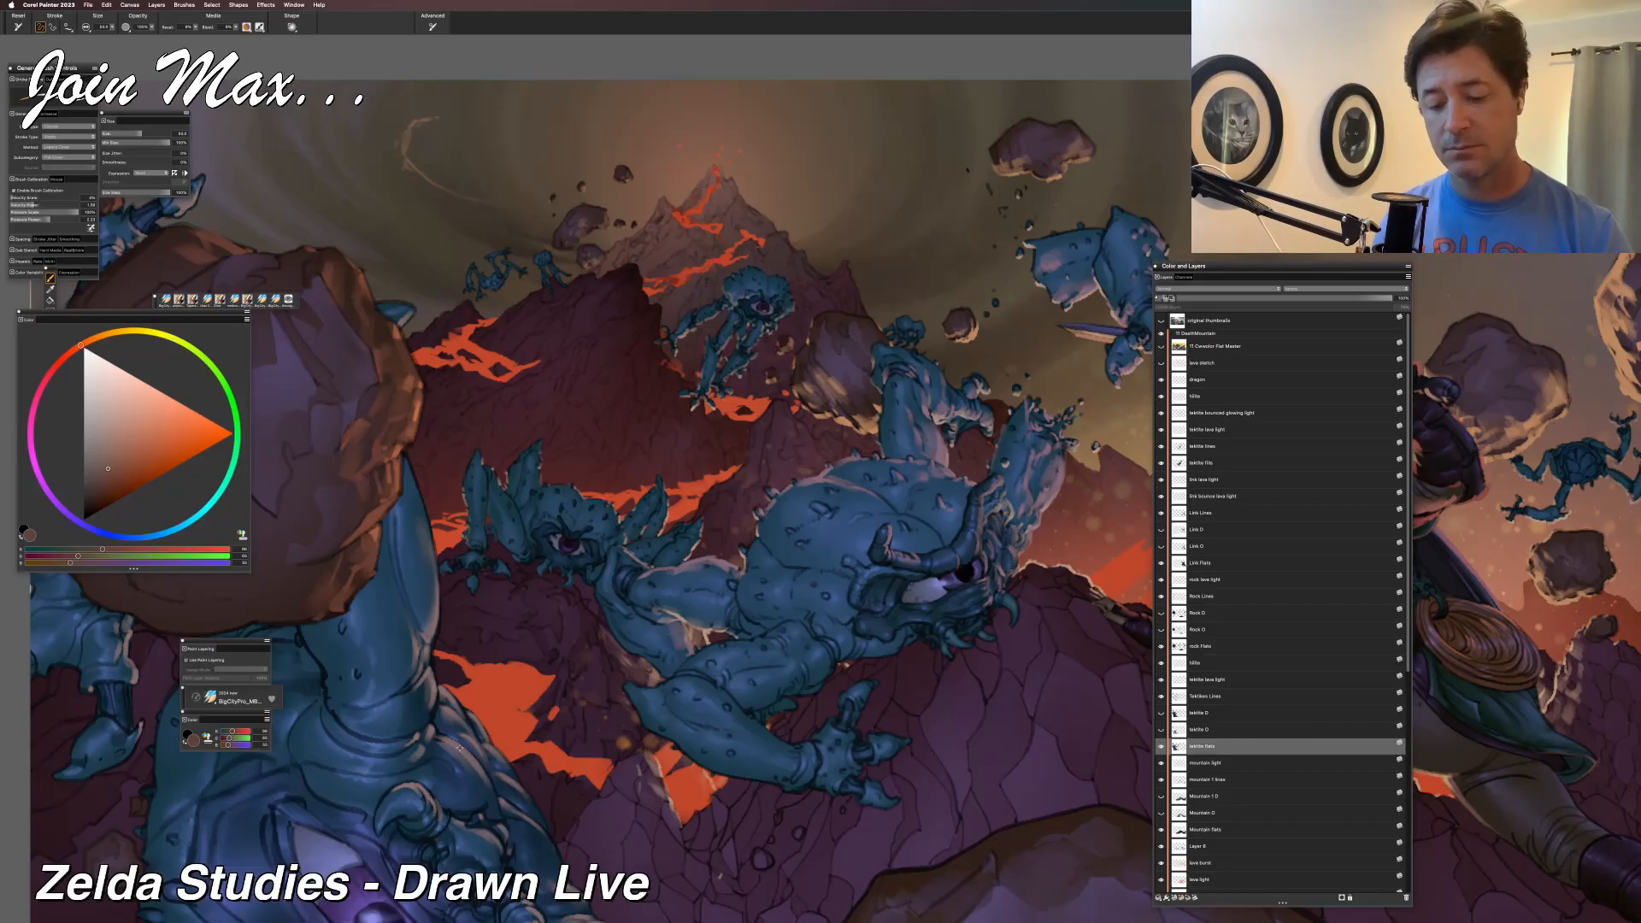
left_click(469, 764, "alt")
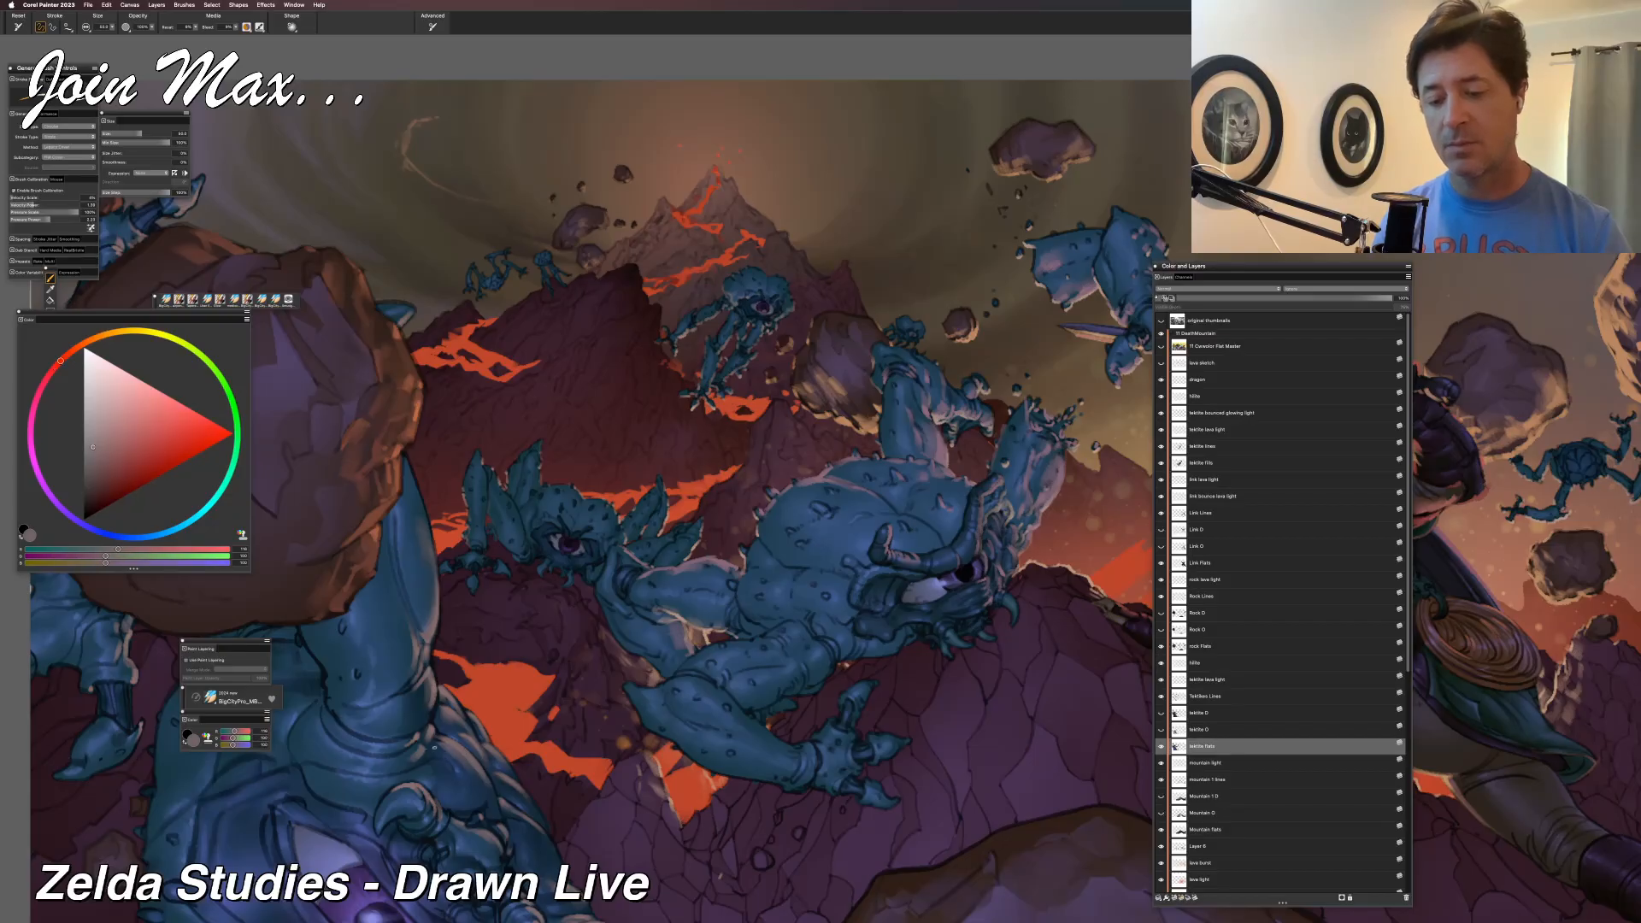
left_click(1161, 746)
left_click(1161, 746)
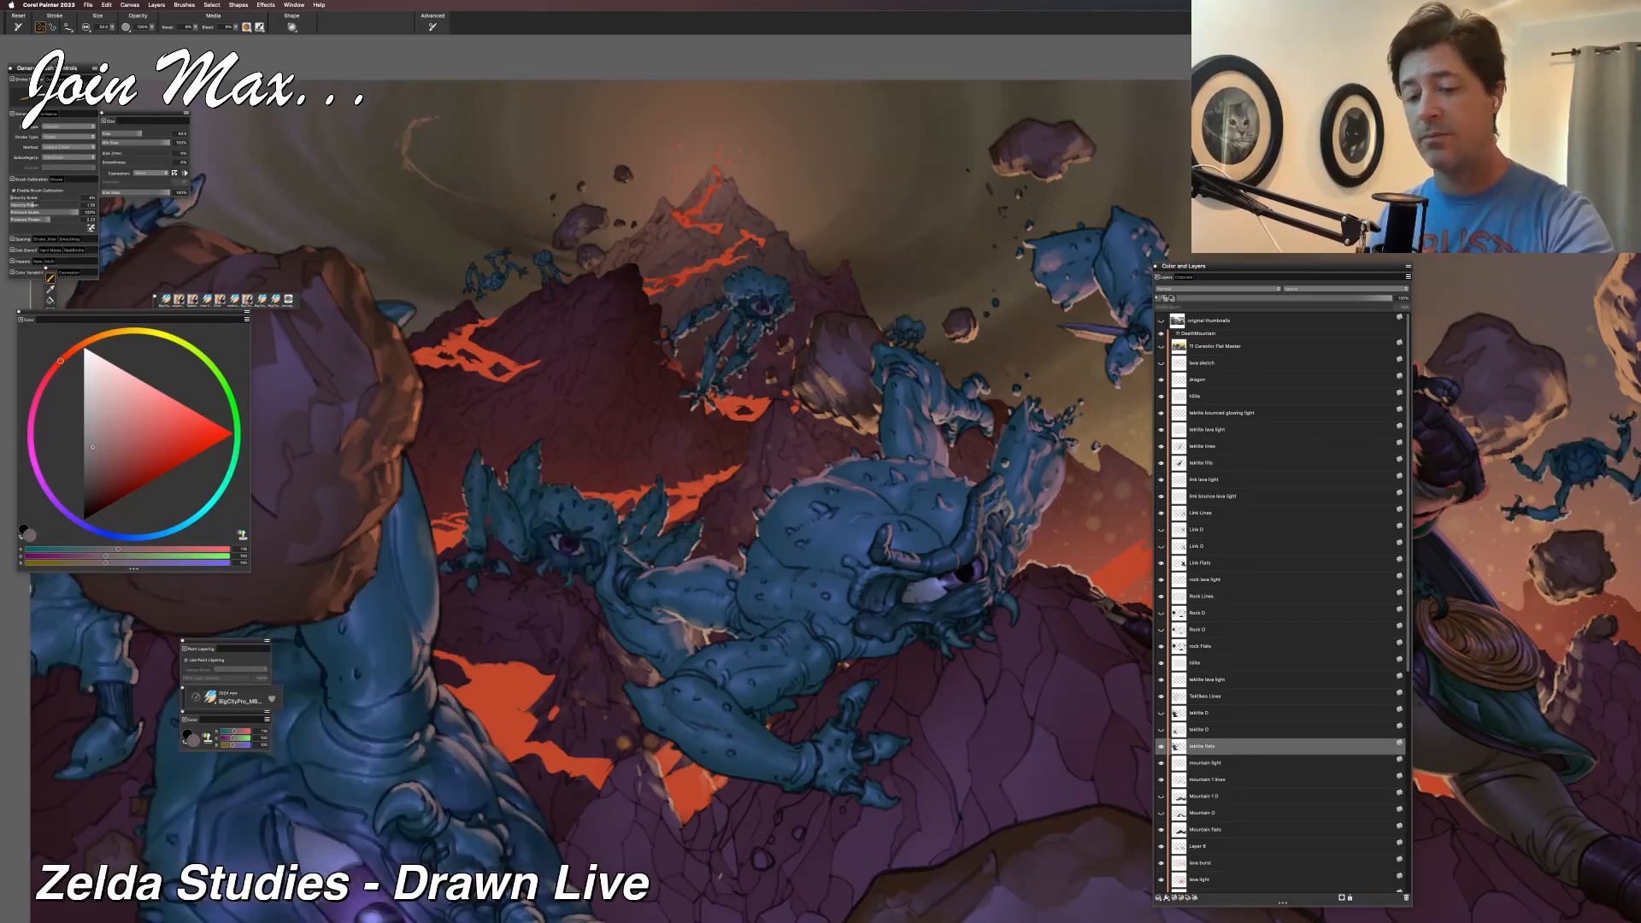
Try placing the tektite lava light layer beneath the tektite lines layer and compare the result at two zoom levels.
left_click(1179, 681)
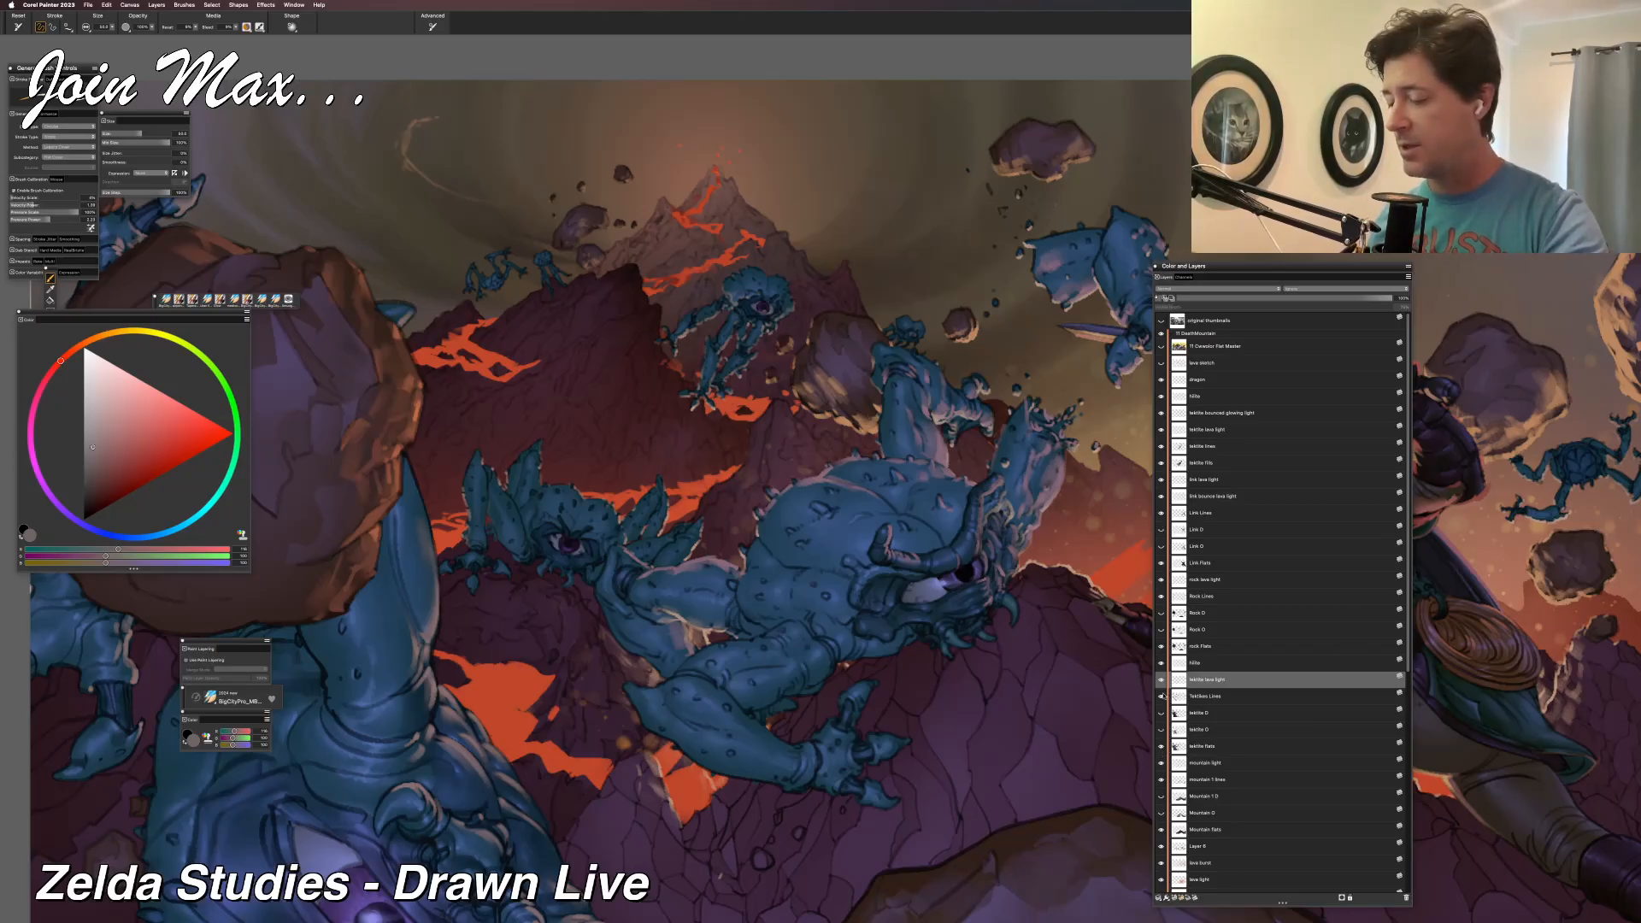
left_click_drag(1177, 679, 1179, 707)
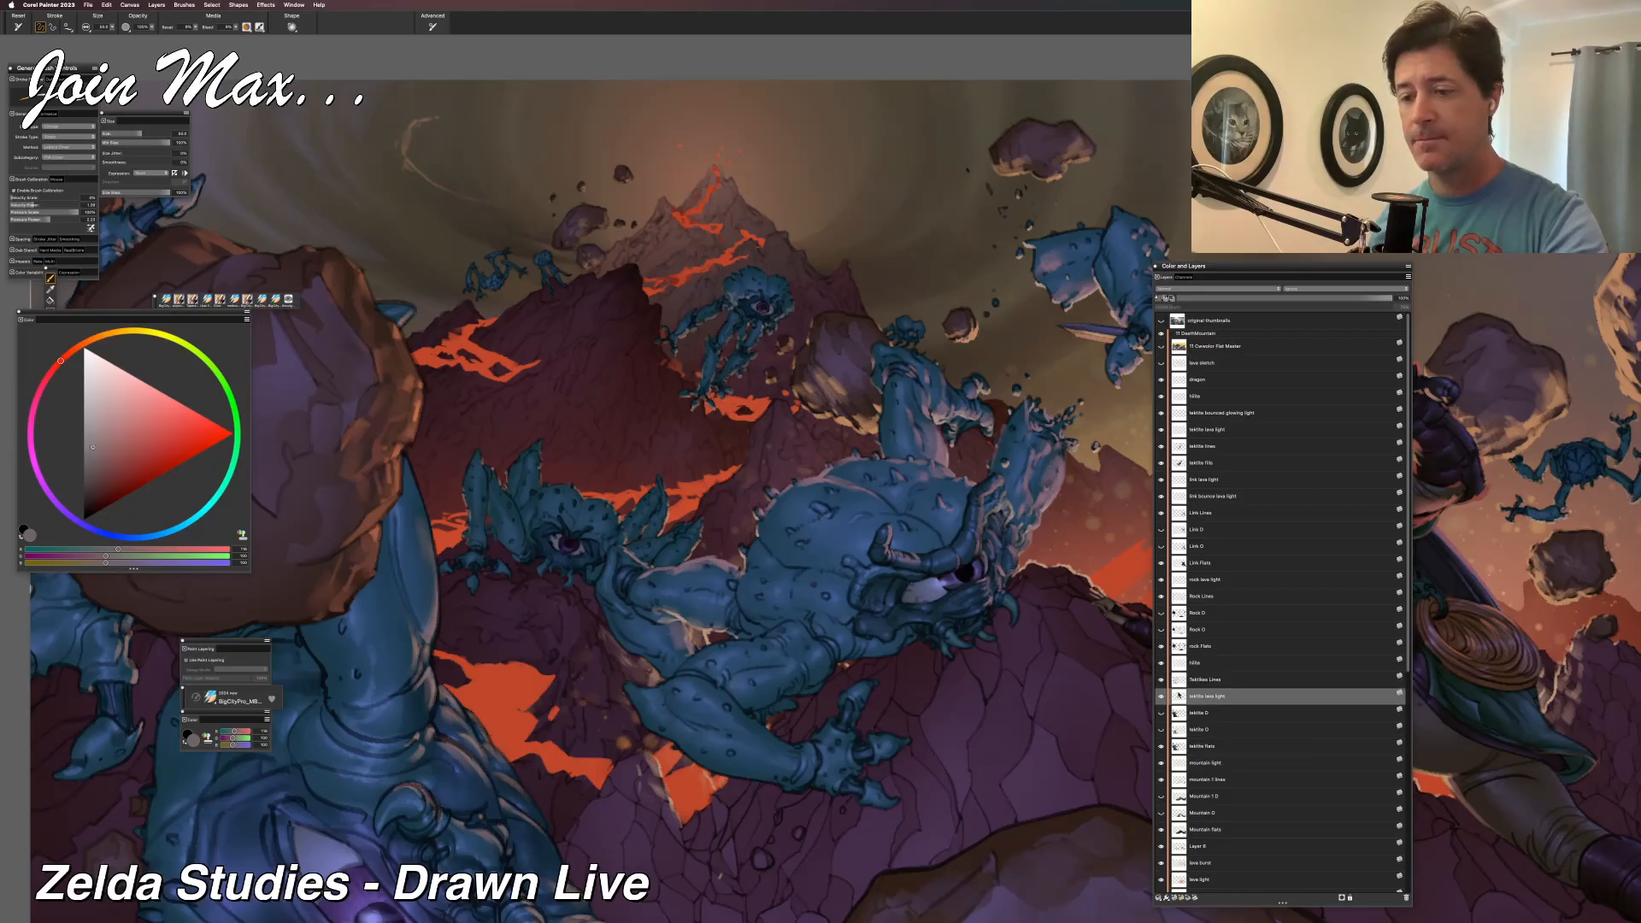
key("super+minus")
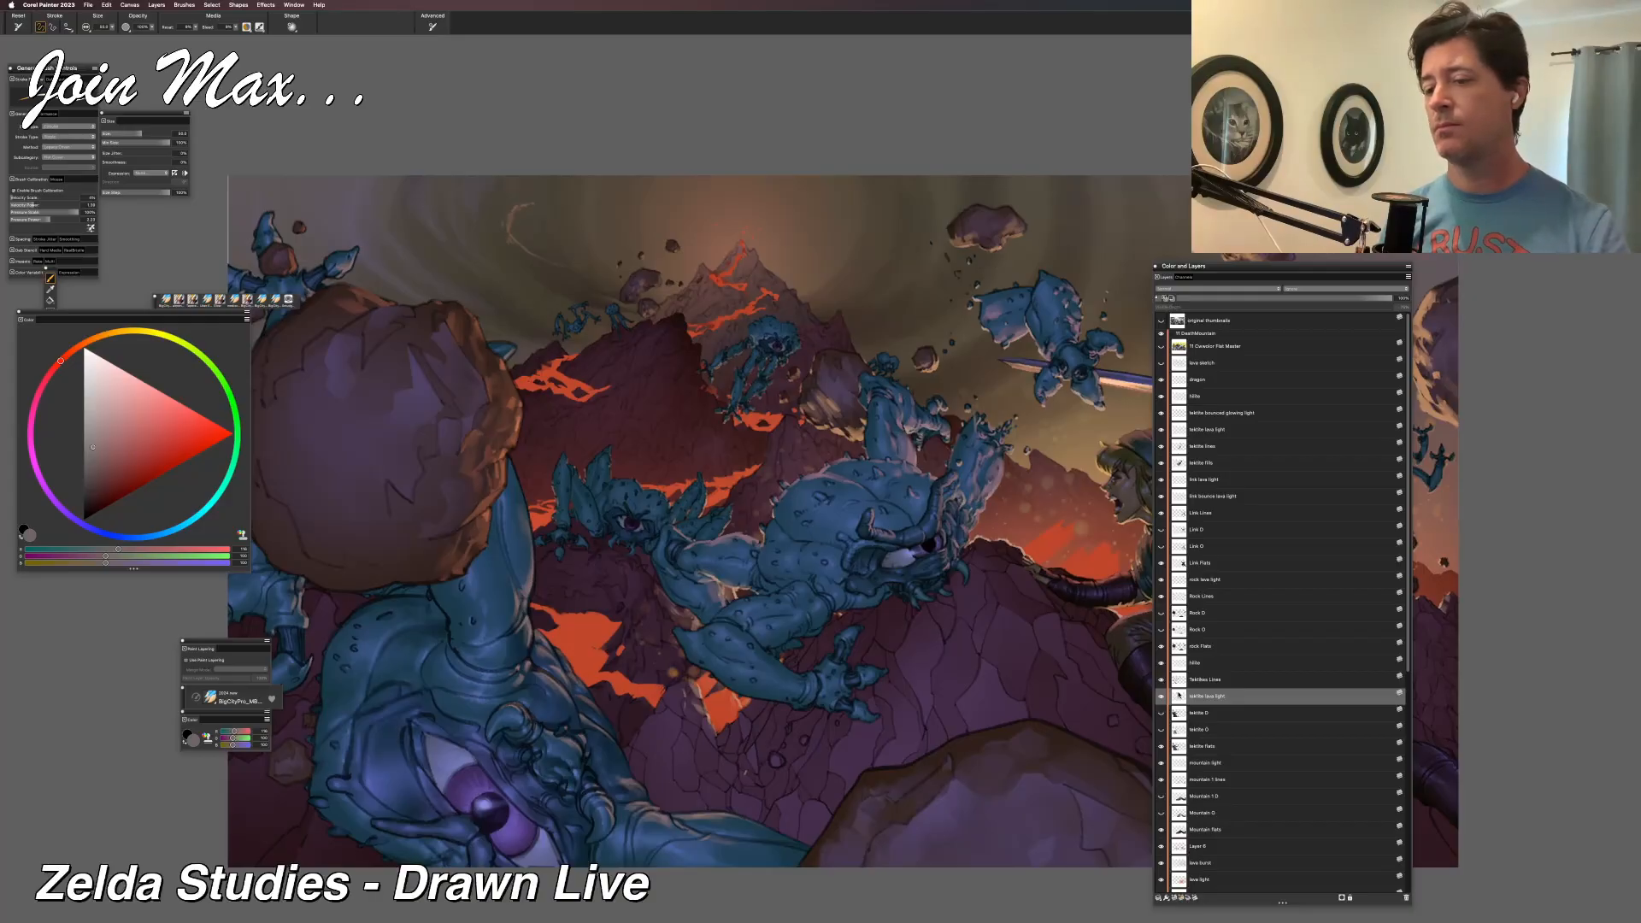
key("super+plus")
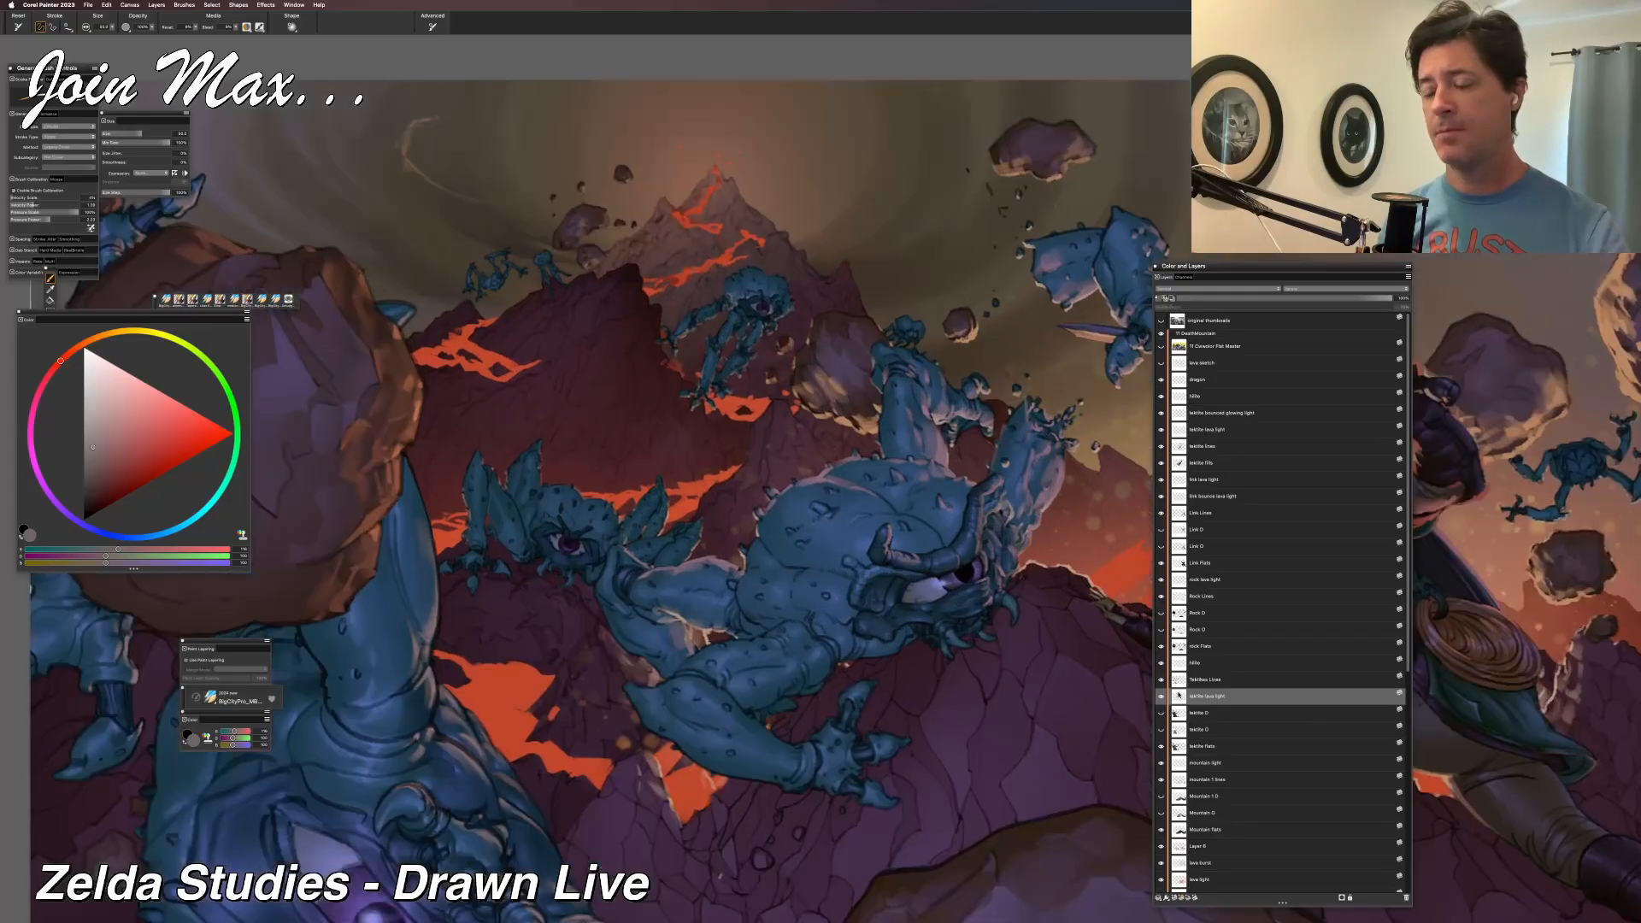
key("super+minus")
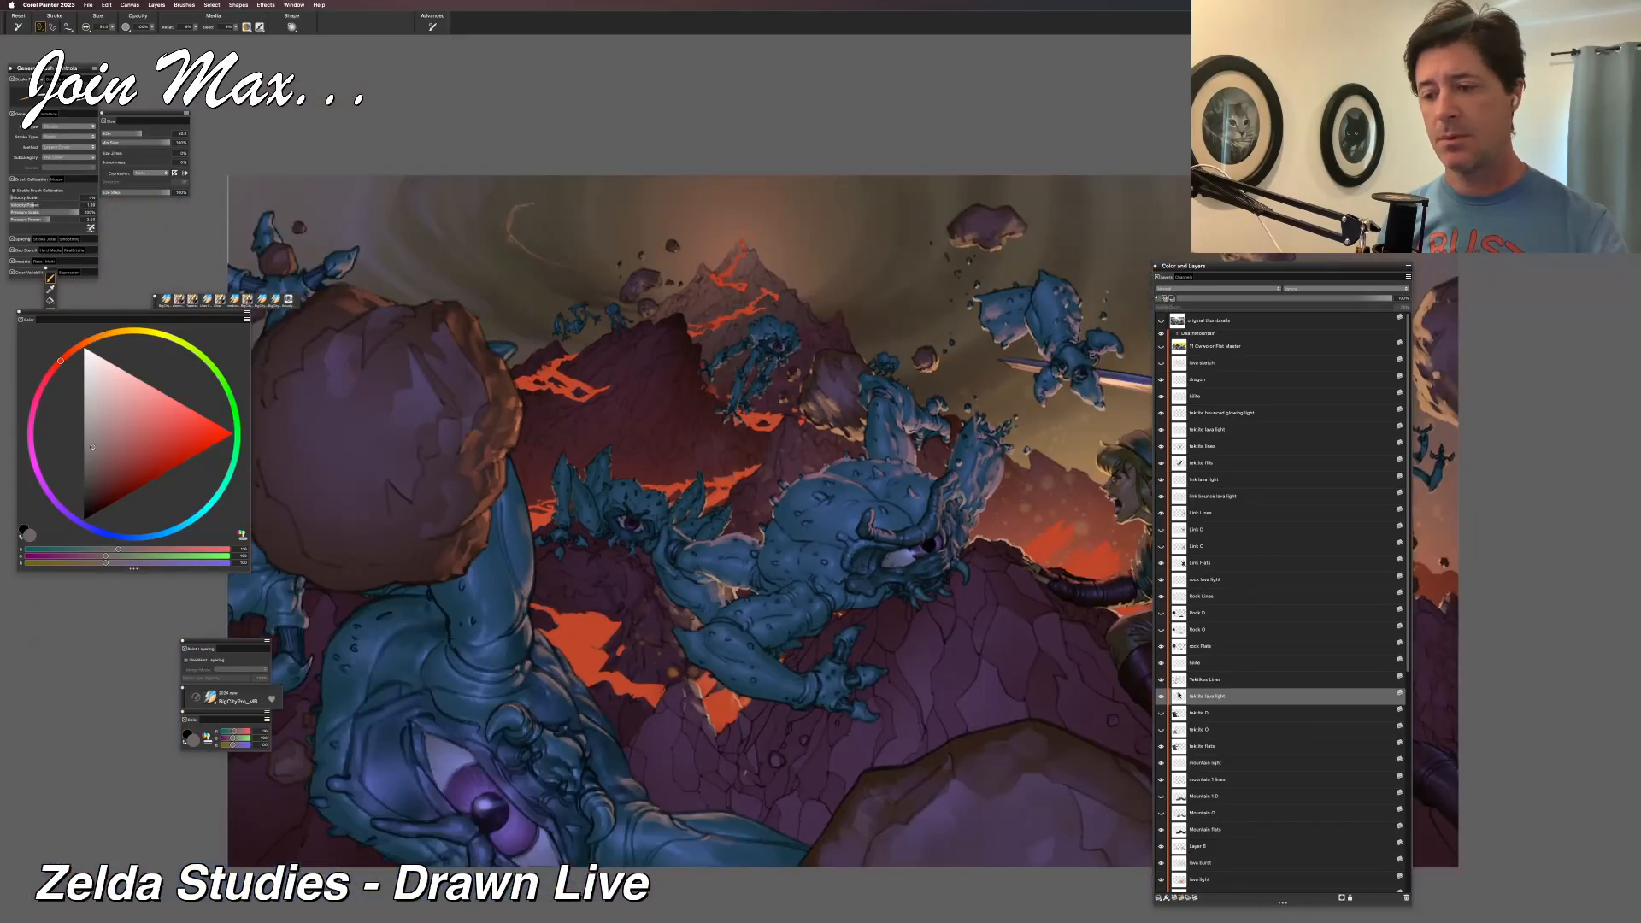
key("super+plus")
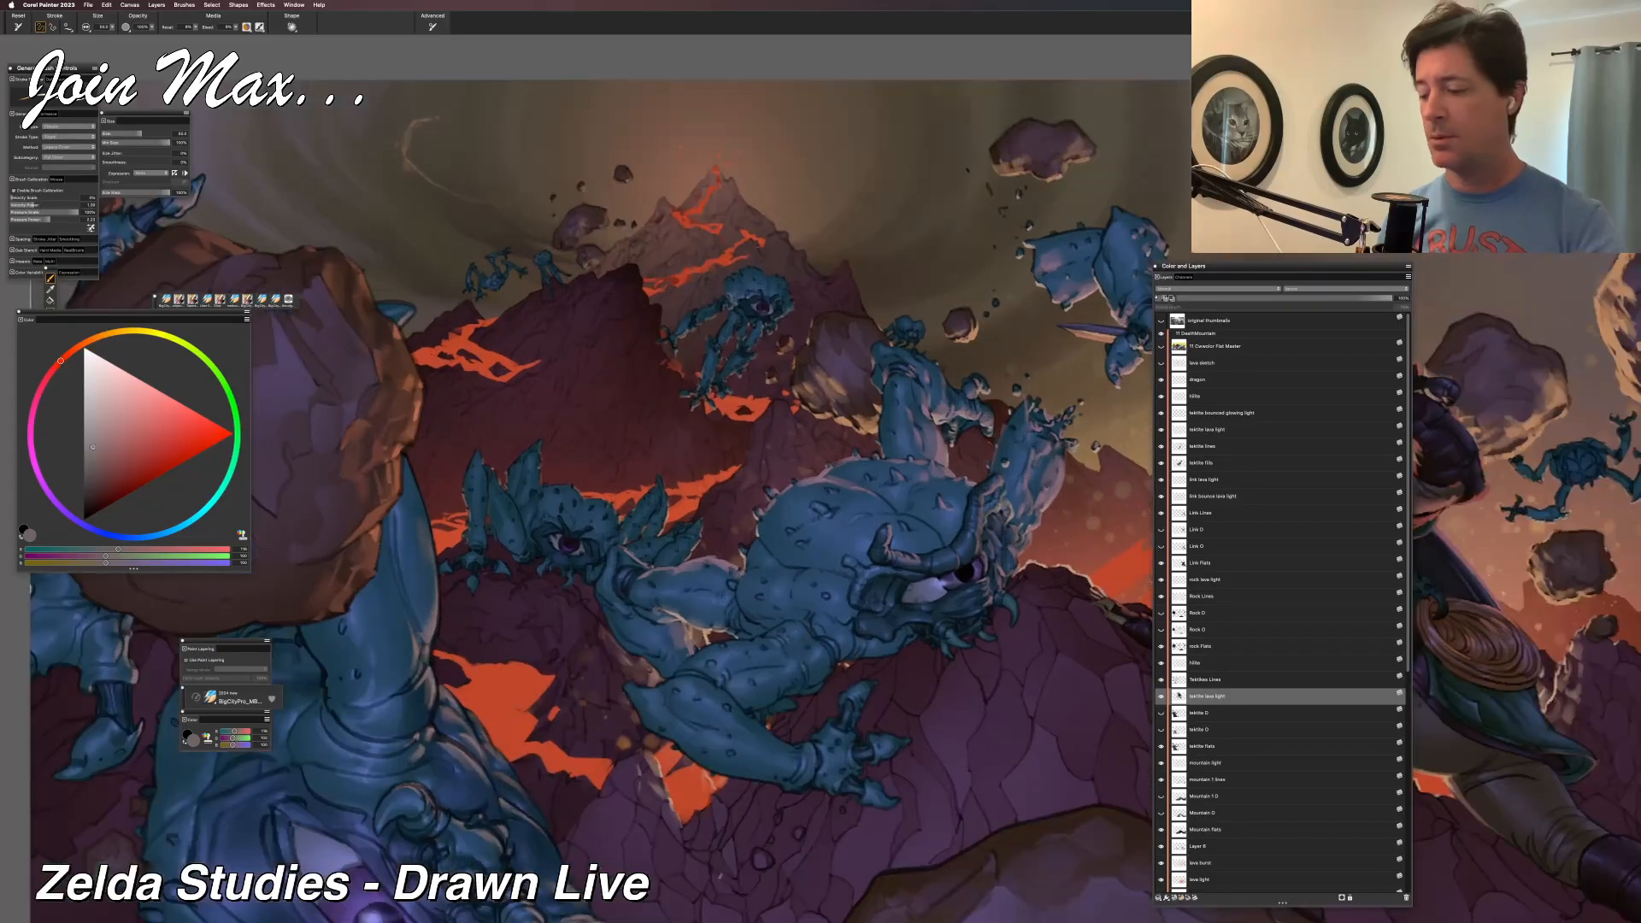
left_click_drag(1180, 695, 1182, 680)
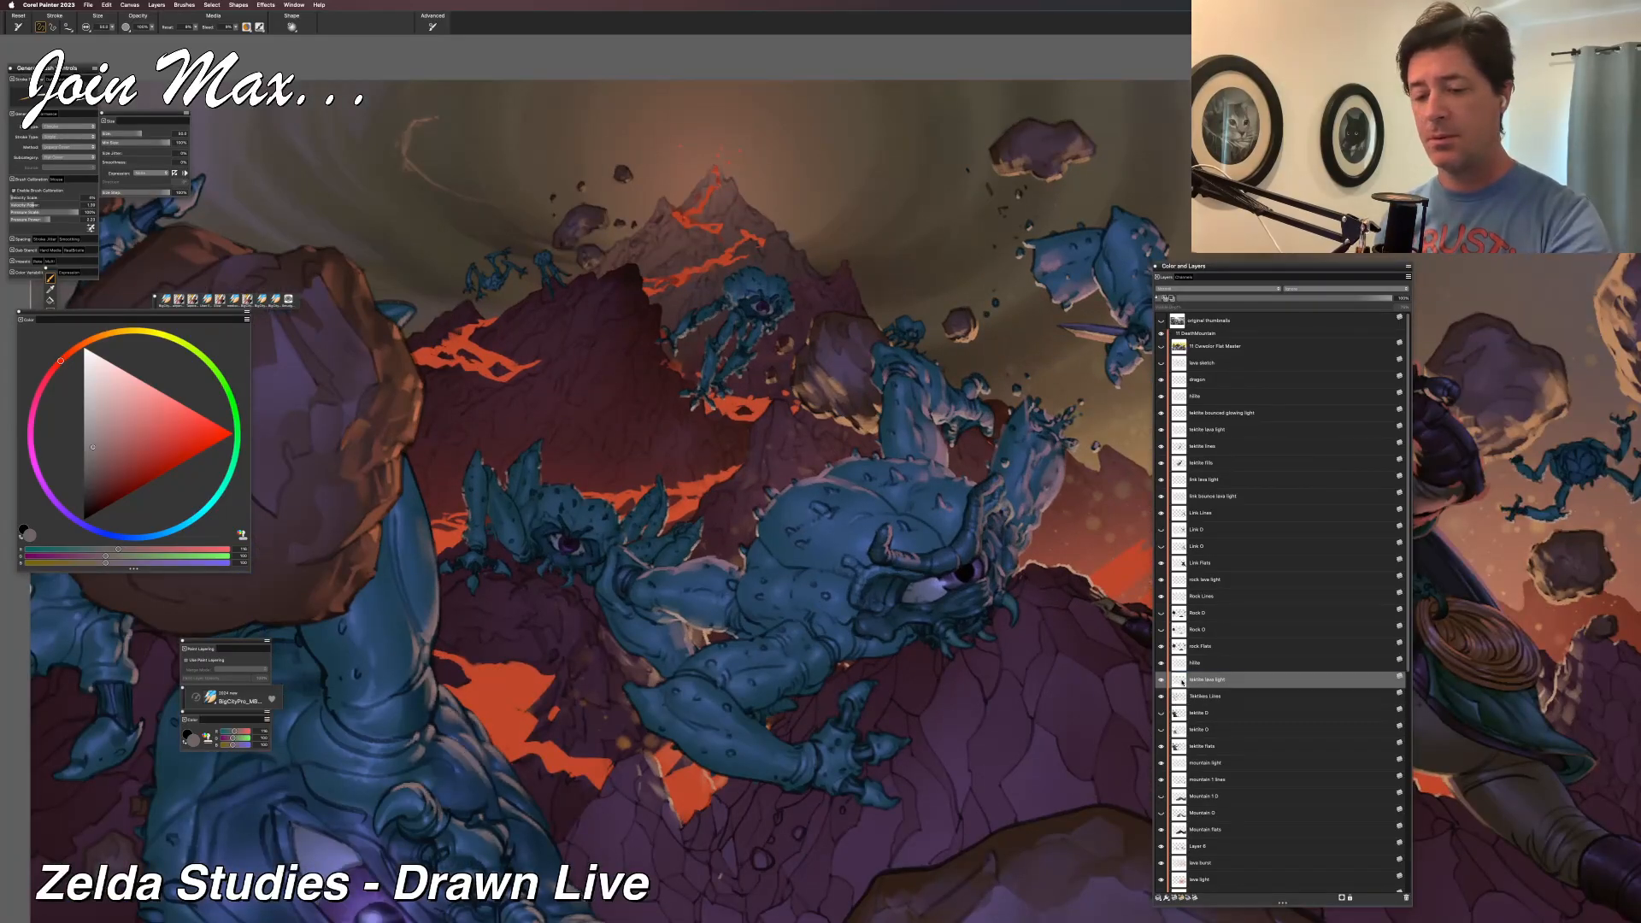
Create a new layer directly beneath the tektites lines layer and name it "tektite lava glow".
left_click(1180, 696)
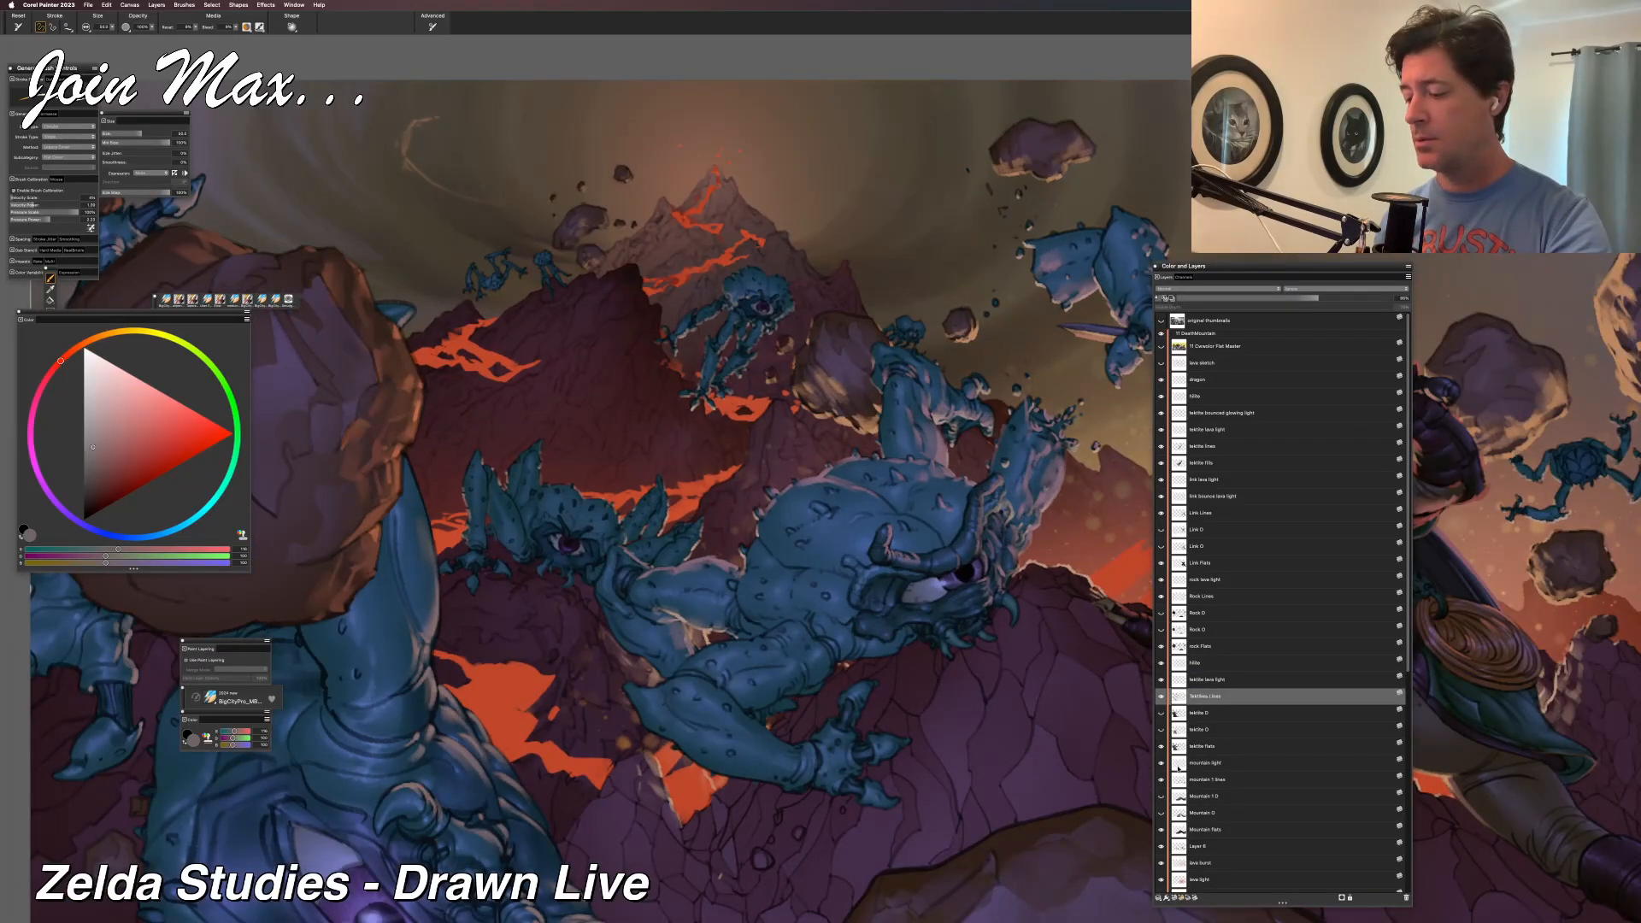
left_click_drag(1182, 763, 1180, 747)
left_click(1180, 747)
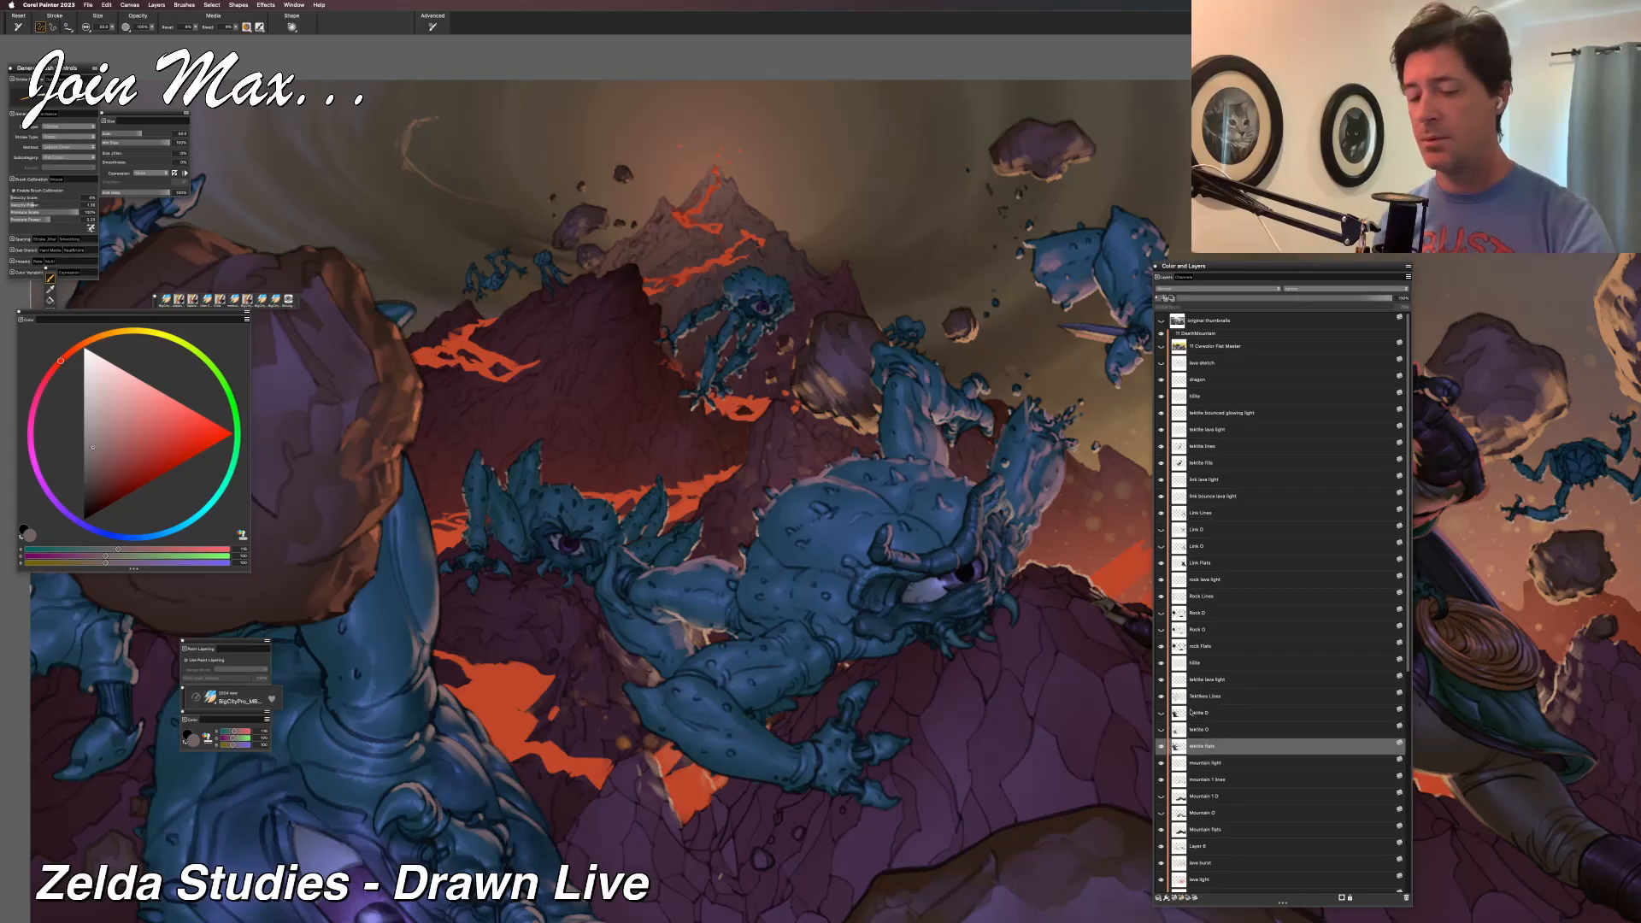
left_click_drag(550, 686, 579, 700)
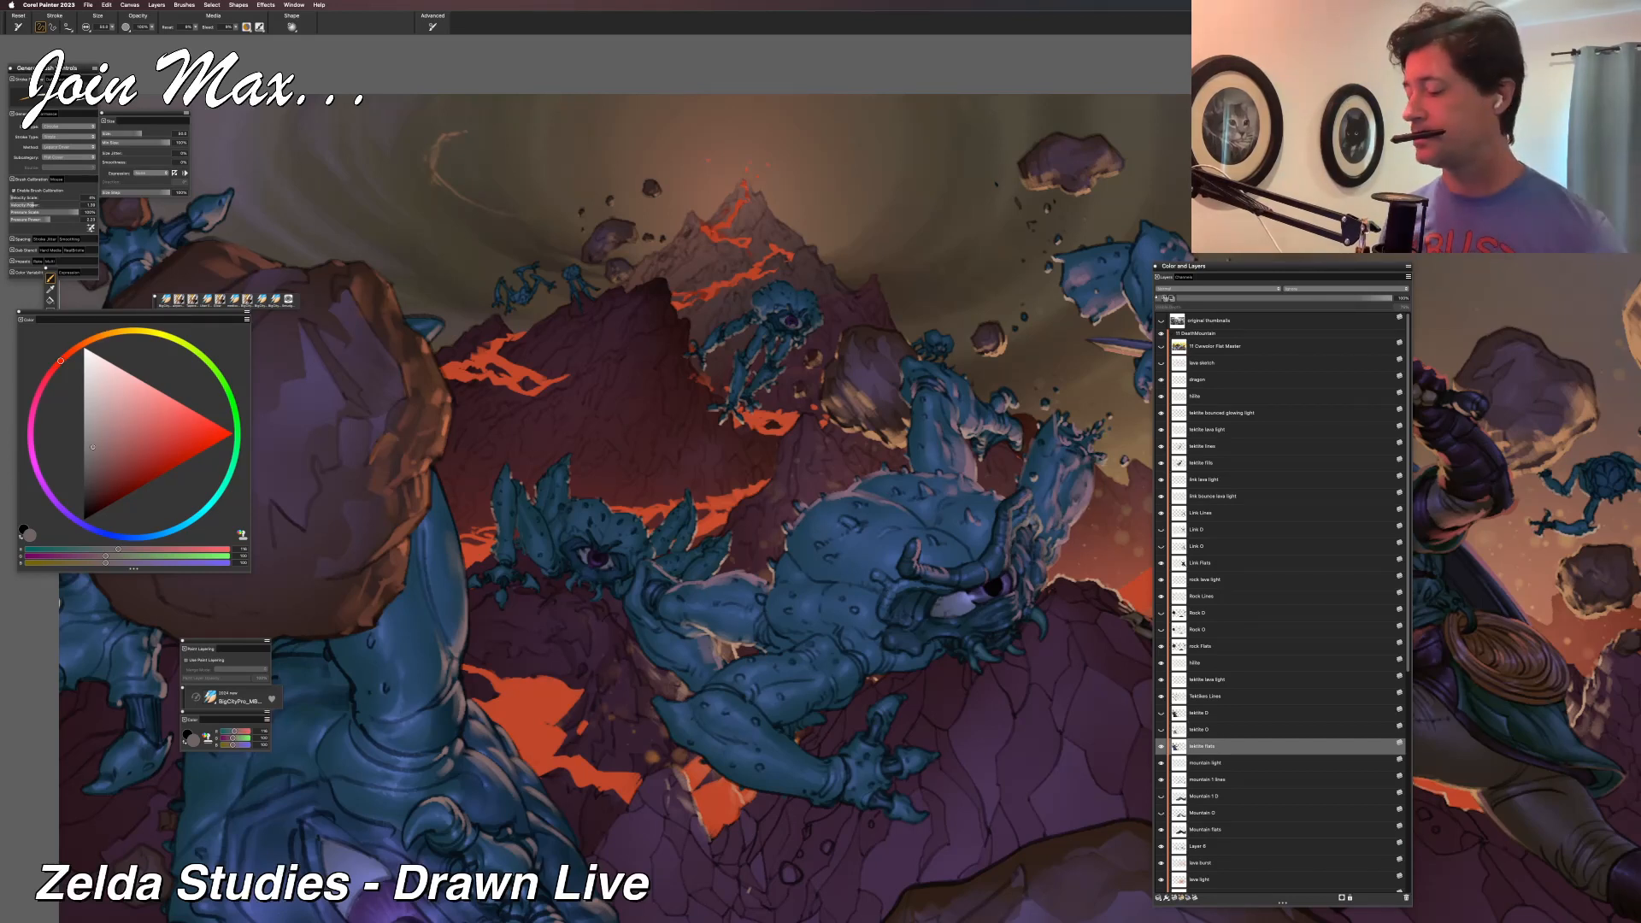
left_click_drag(1184, 747, 1229, 916)
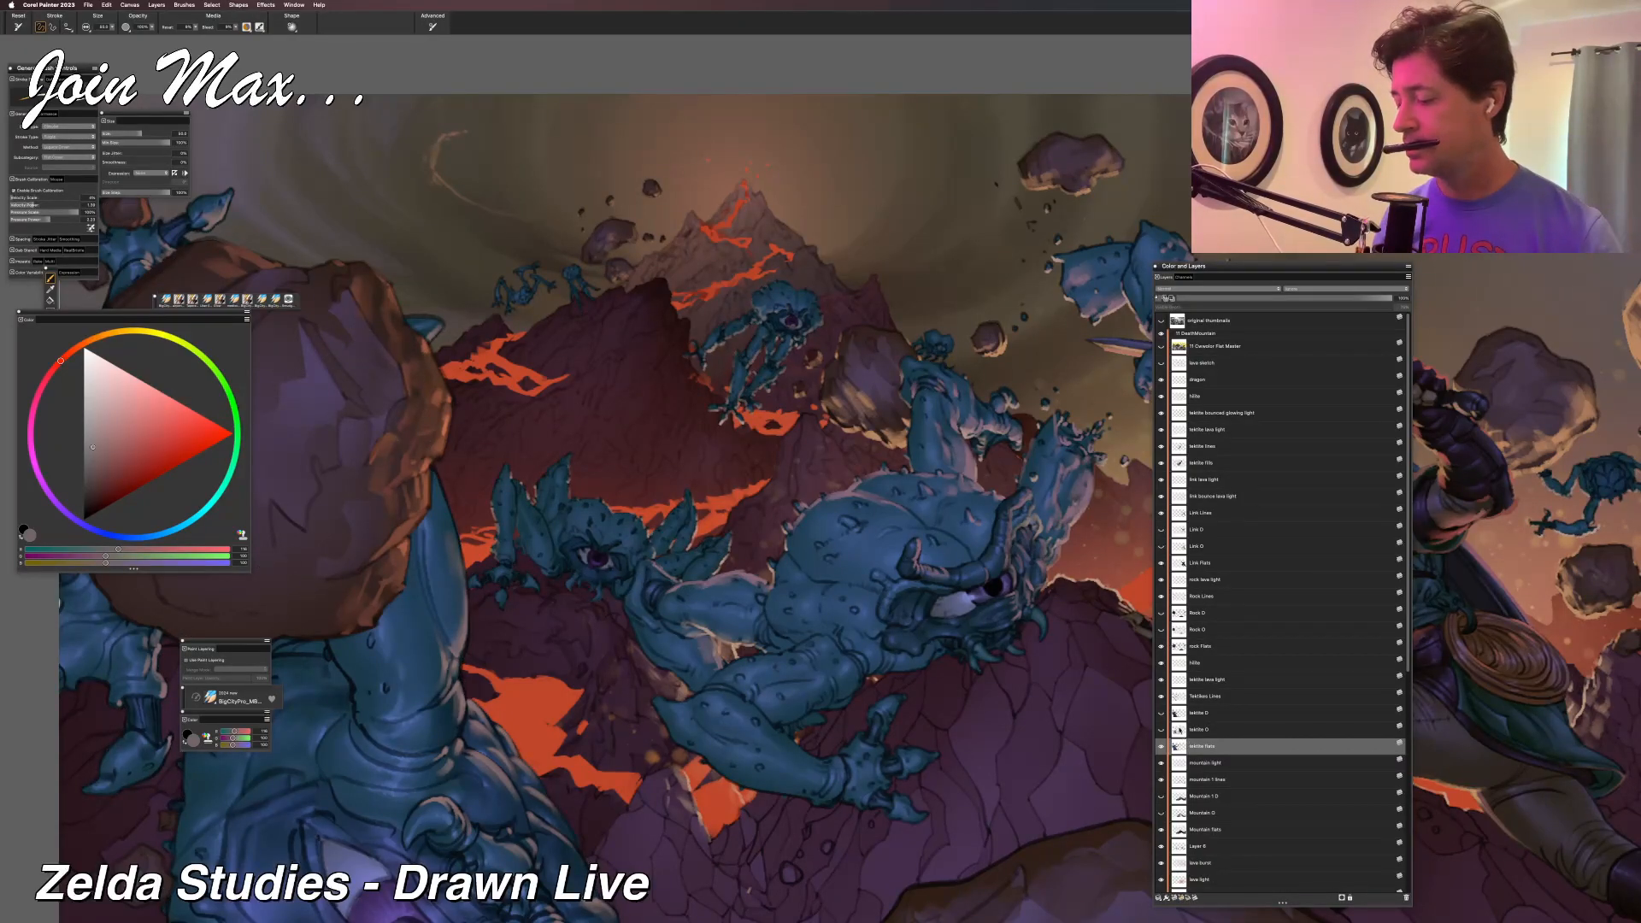
left_click(1214, 713)
key("super+shift+n")
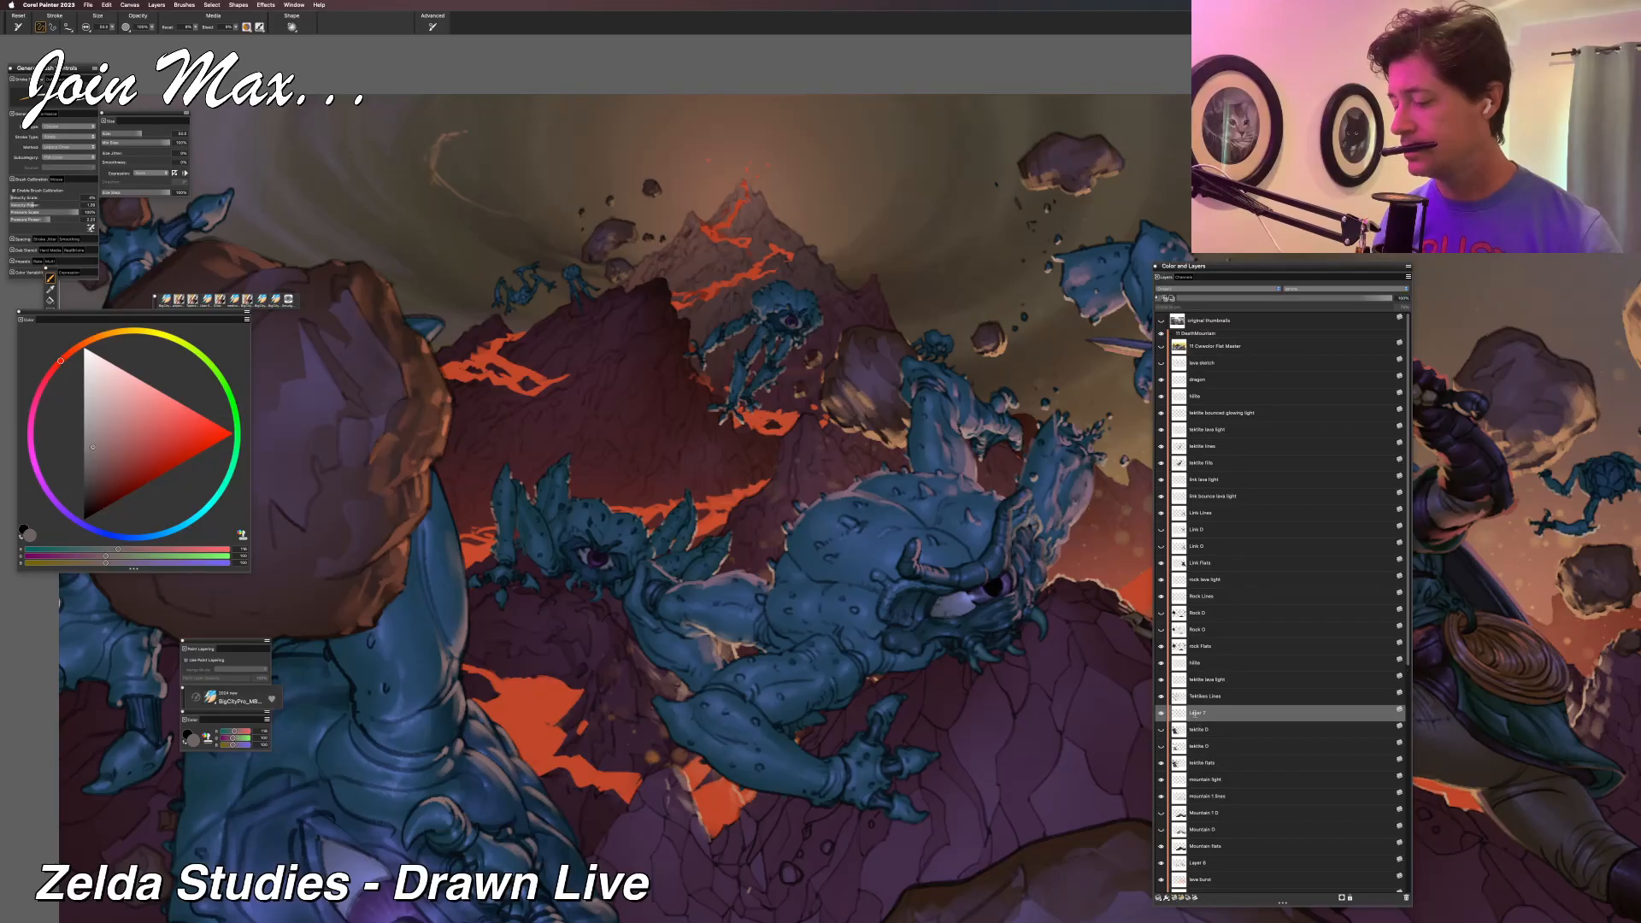
double_click(1197, 713)
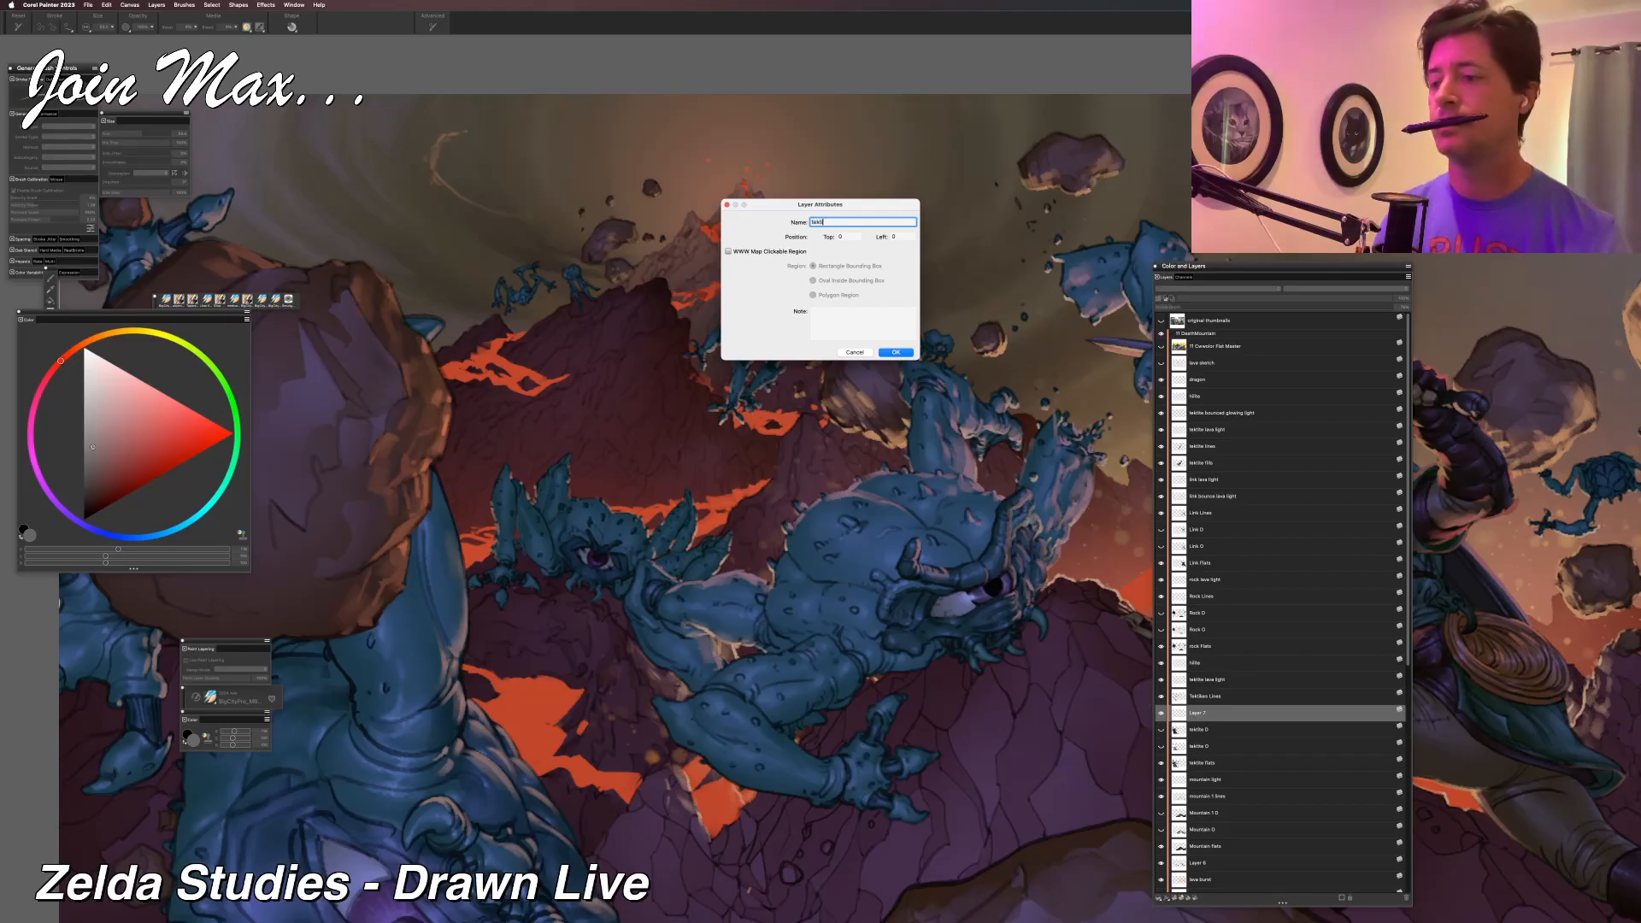
type("tektite lava glow")
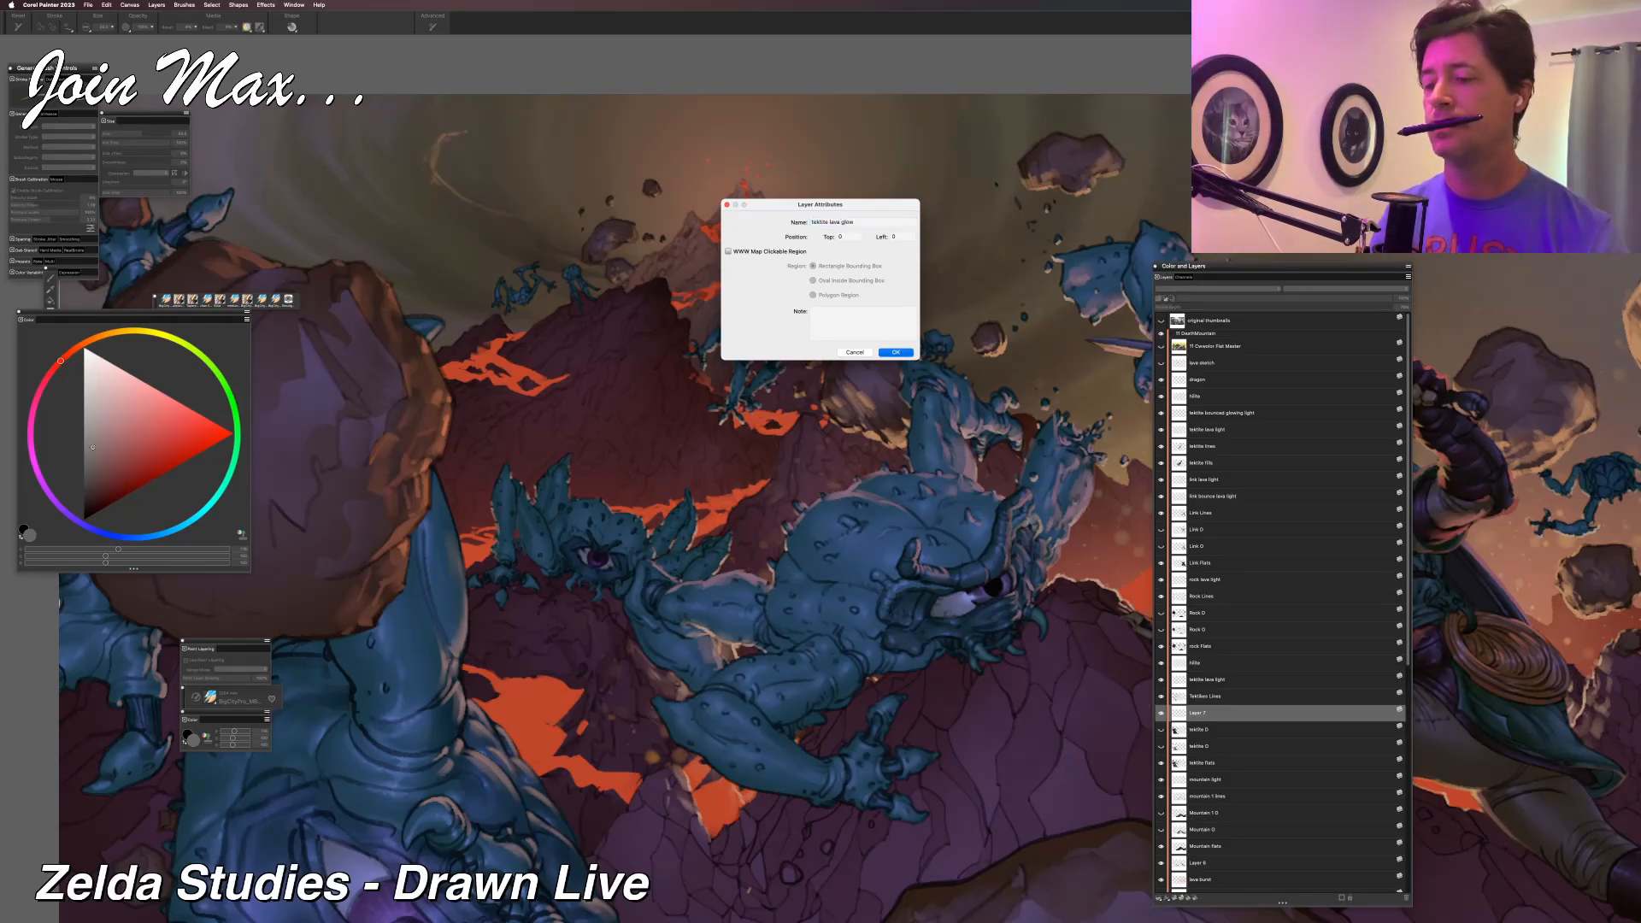
key("Return")
Sample a muted dark red beside the lava pool and set up the Tapered Detail brush with an adjusted size.
left_click_drag(523, 742, 483, 715)
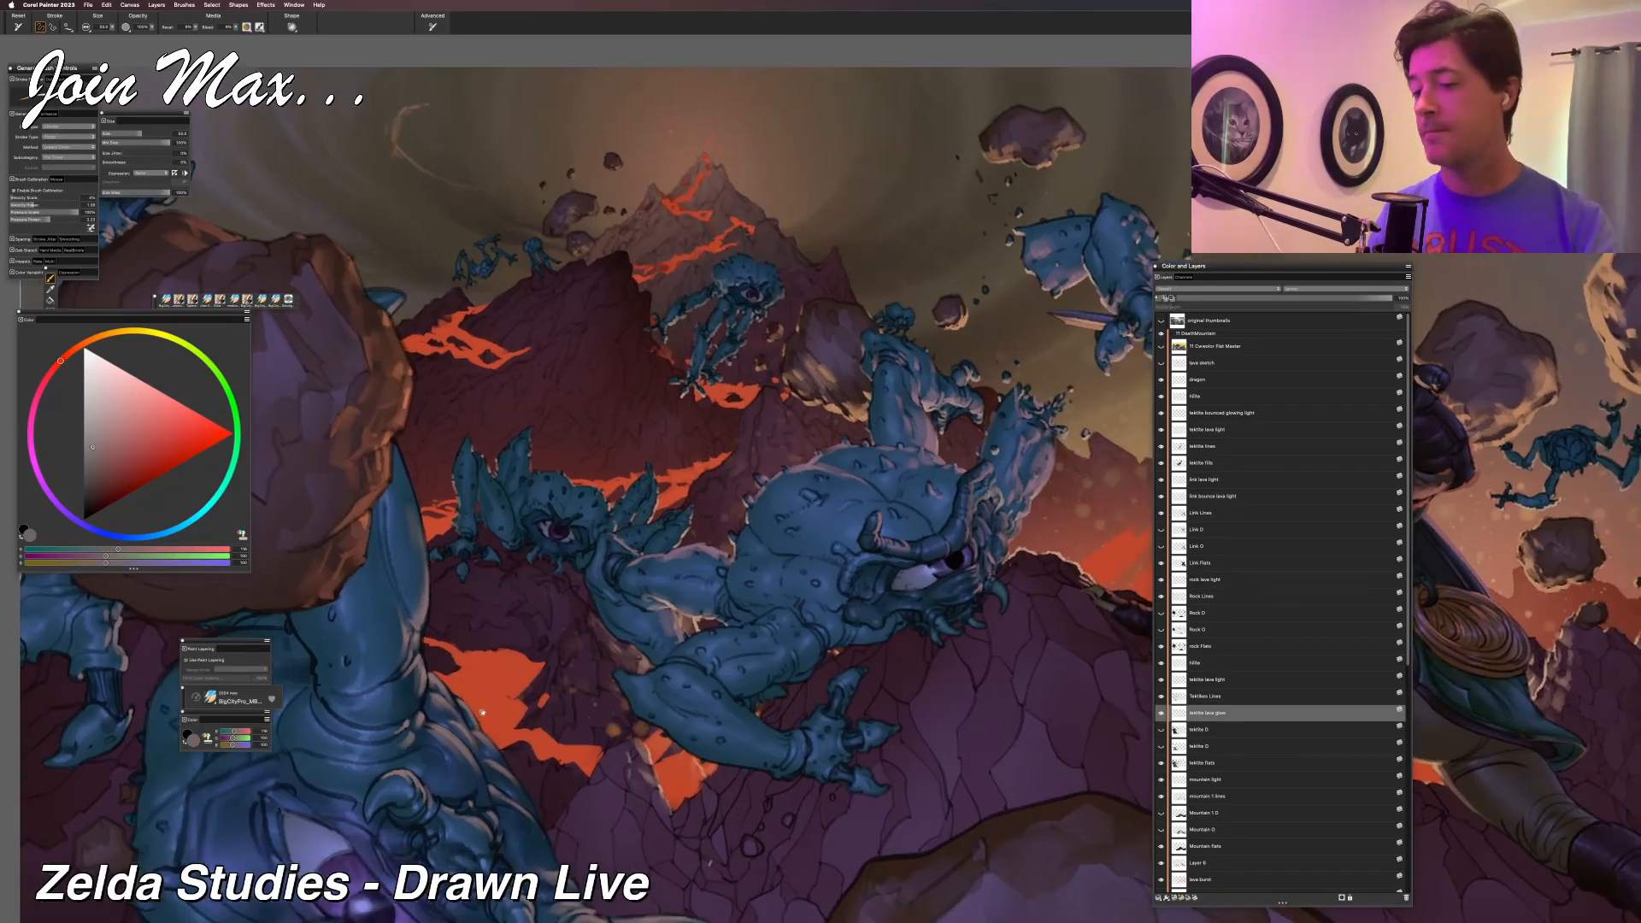
left_click(499, 752, "alt")
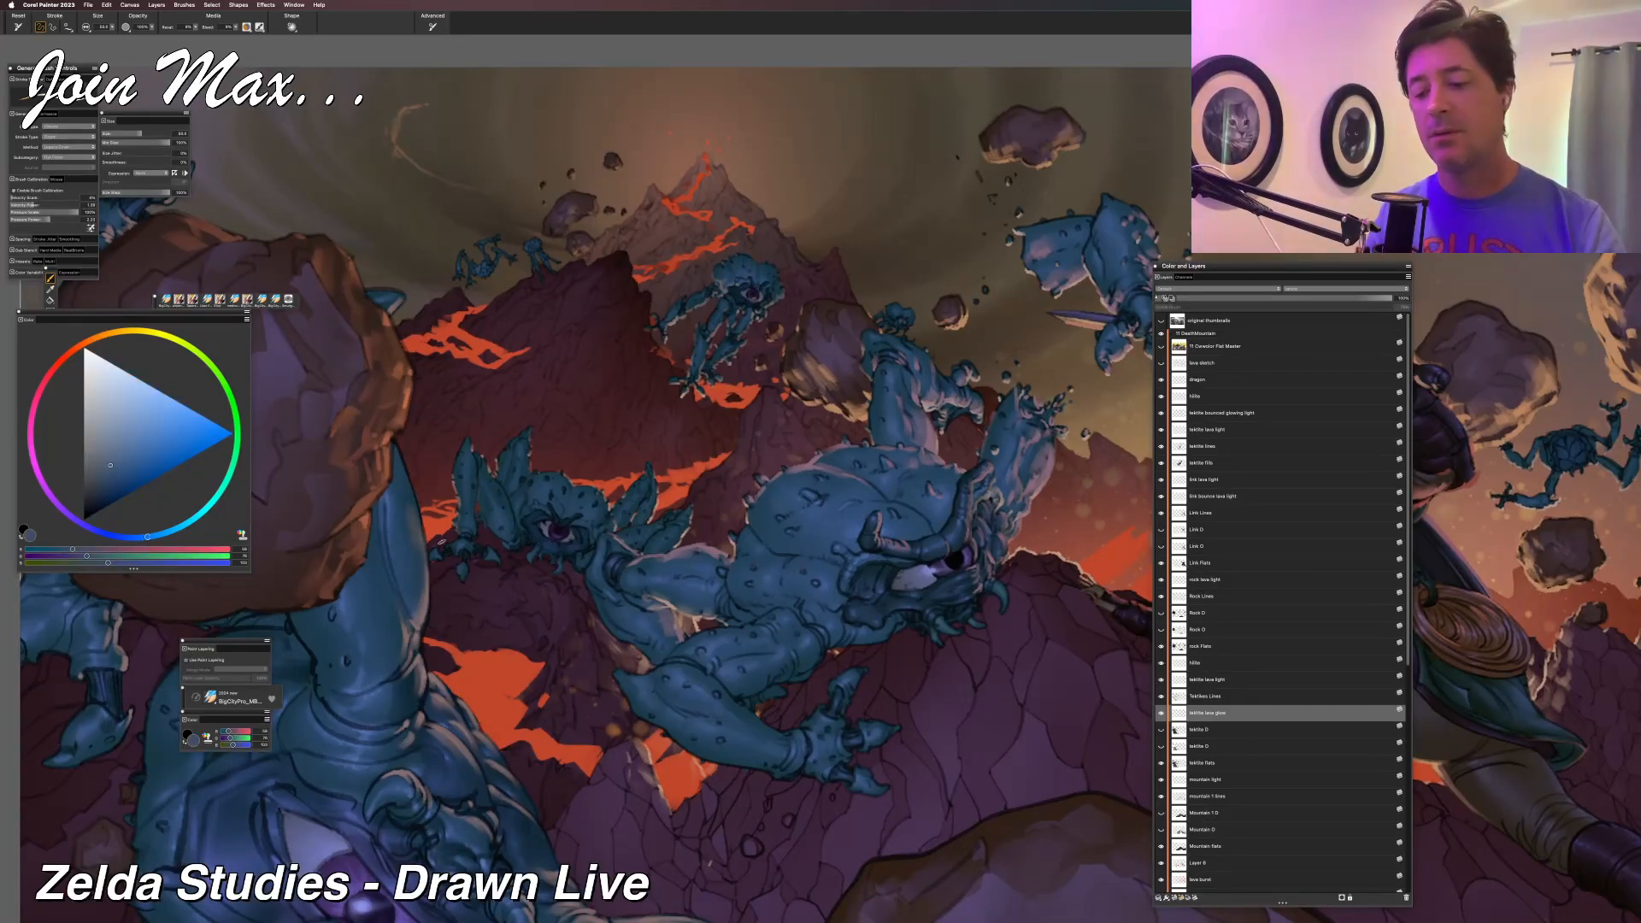
left_click(453, 733, "alt")
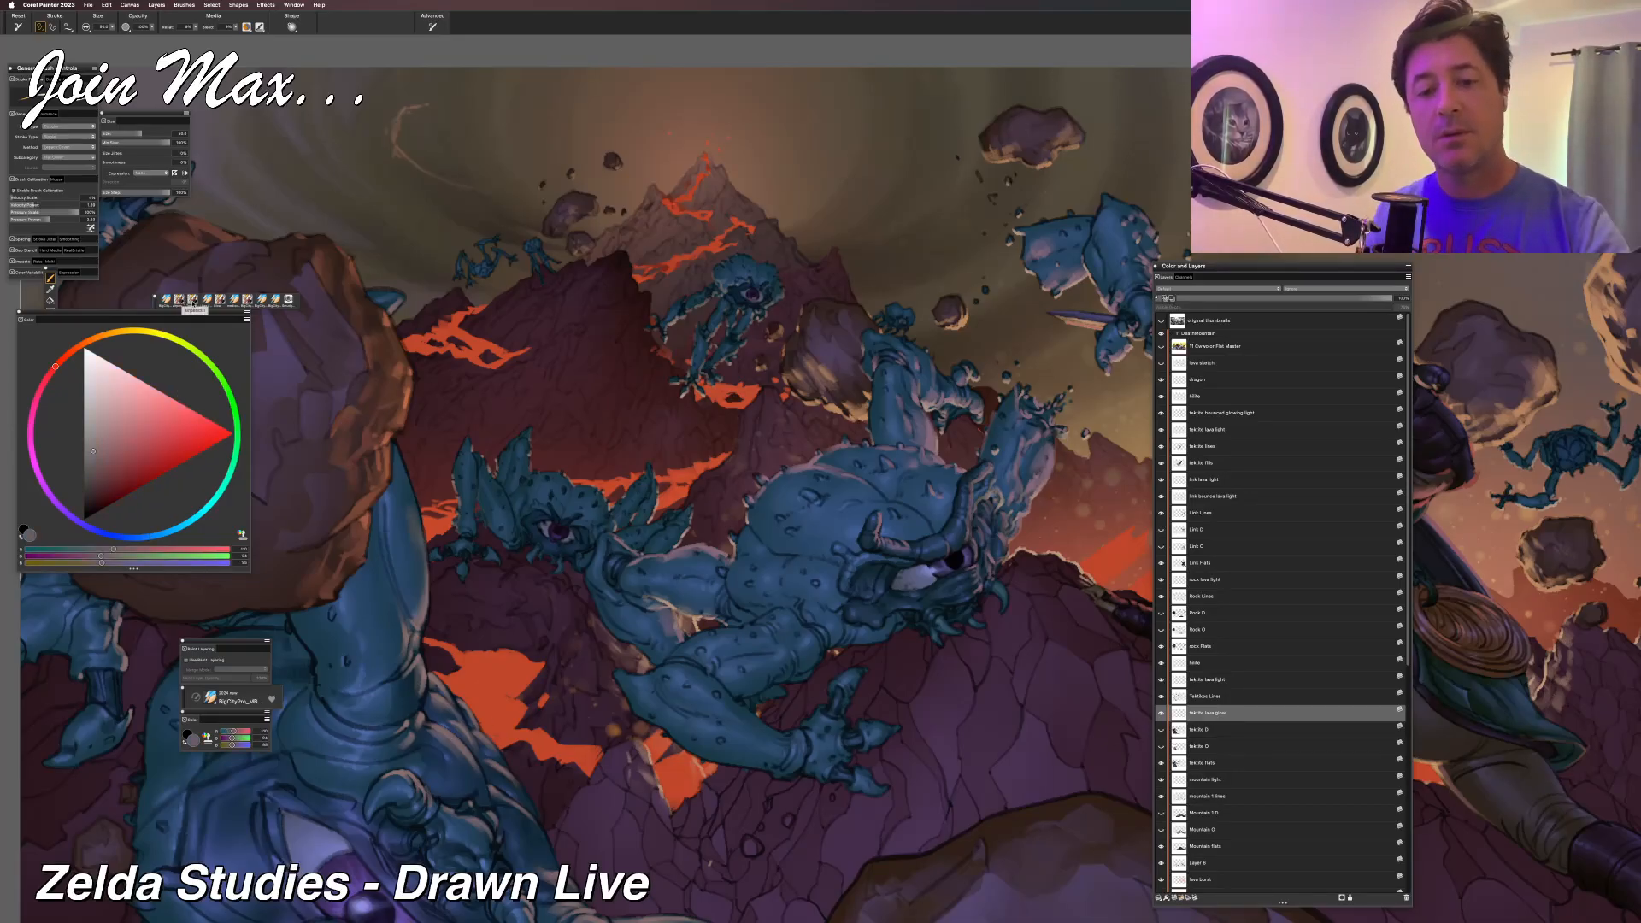
left_click(207, 299)
left_click_drag(112, 27, 89, 26)
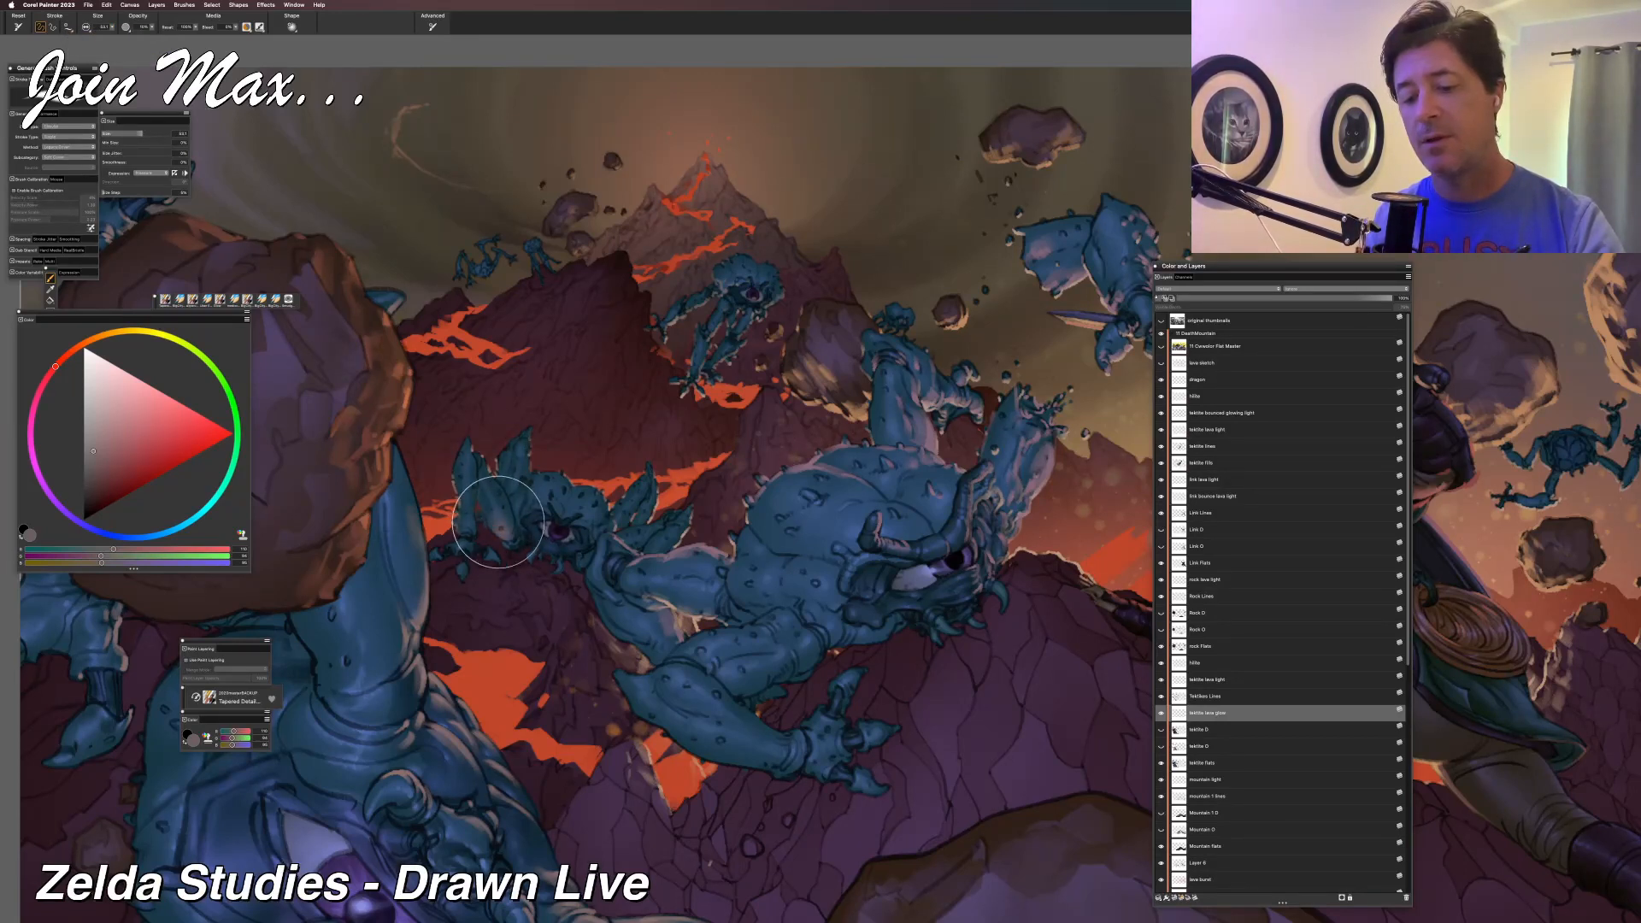
Paint soft muted red glow over the raised legs and face of the small crouching tektite.
left_click_drag(503, 534, 466, 547)
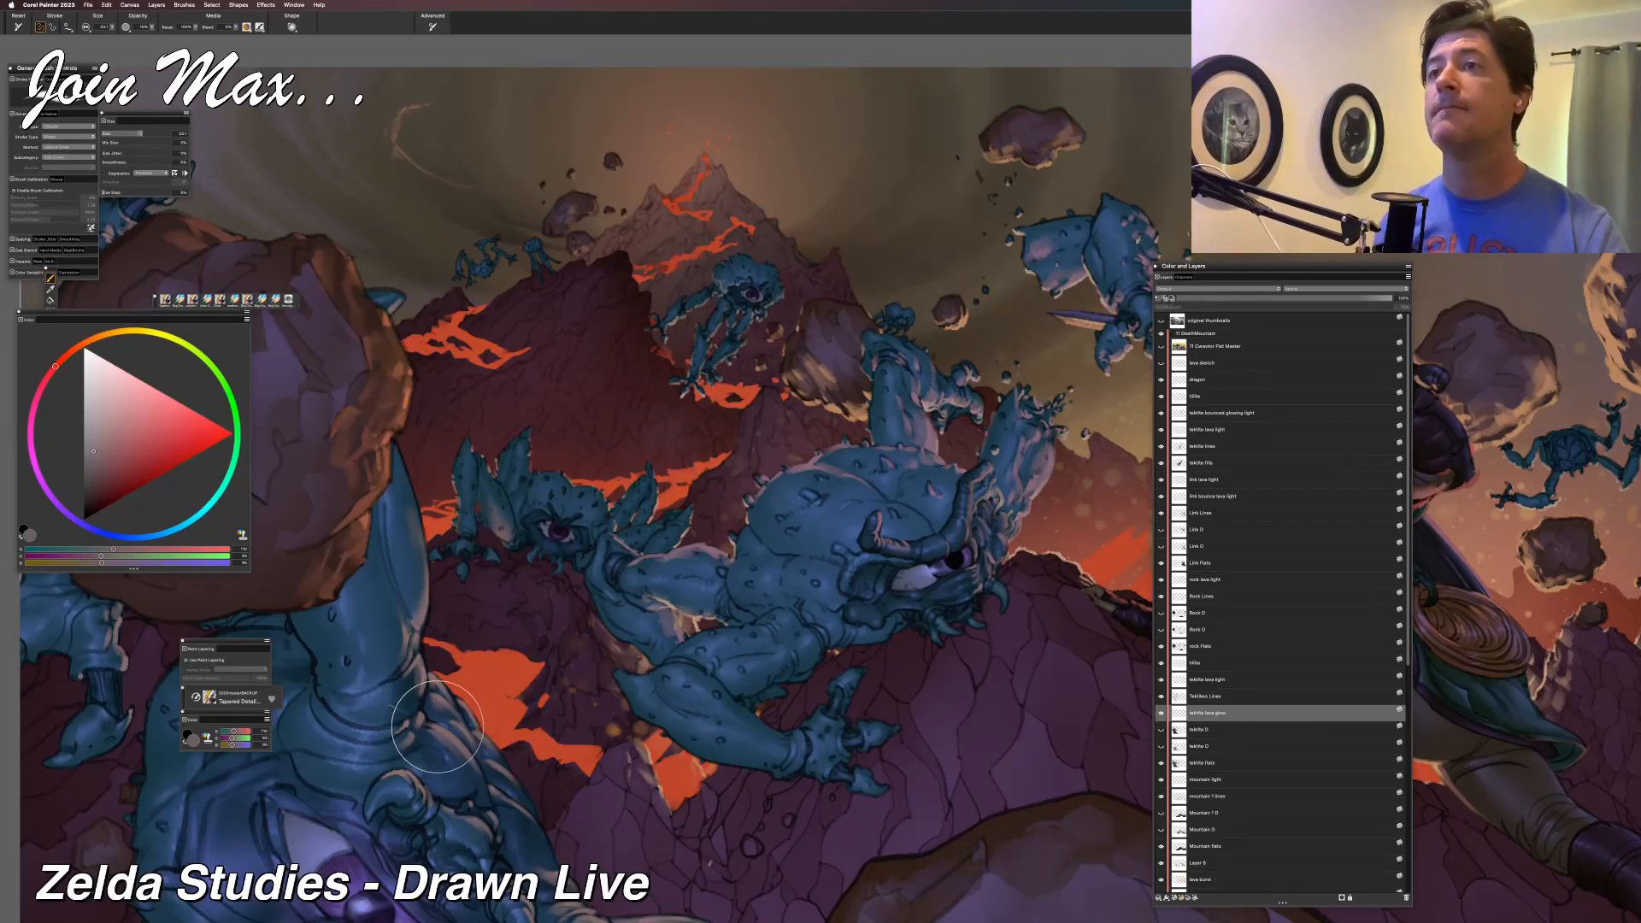
scroll(438, 727, "up", 4)
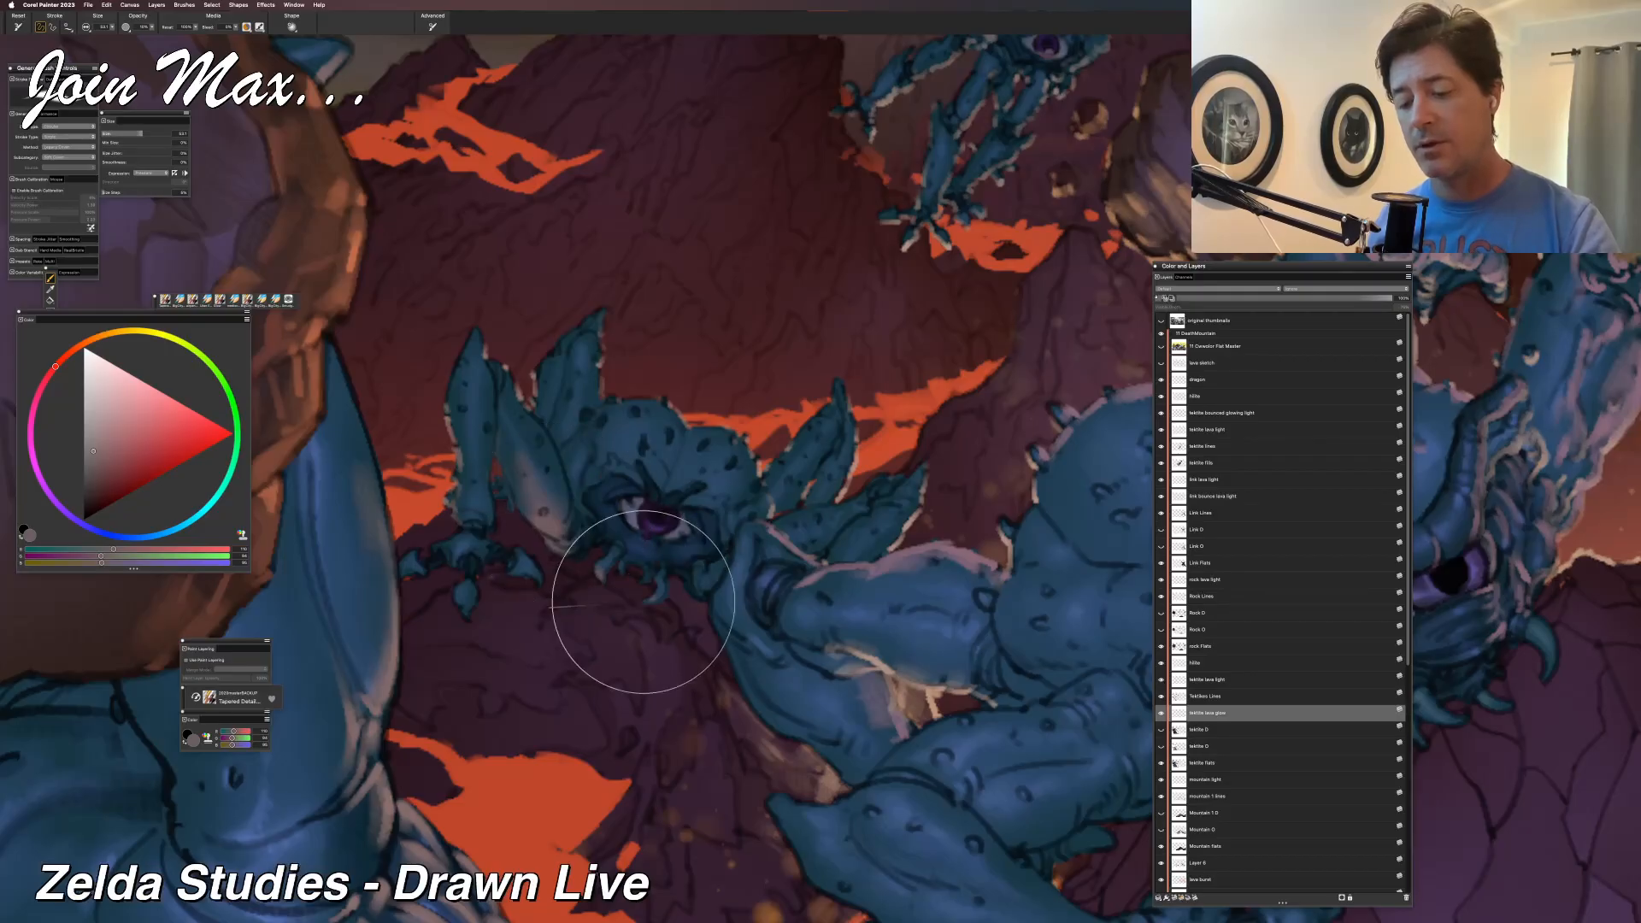
mouse_move(677, 550)
left_mouse_down()
mouse_move(549, 458)
mouse_move(588, 509)
left_mouse_up()
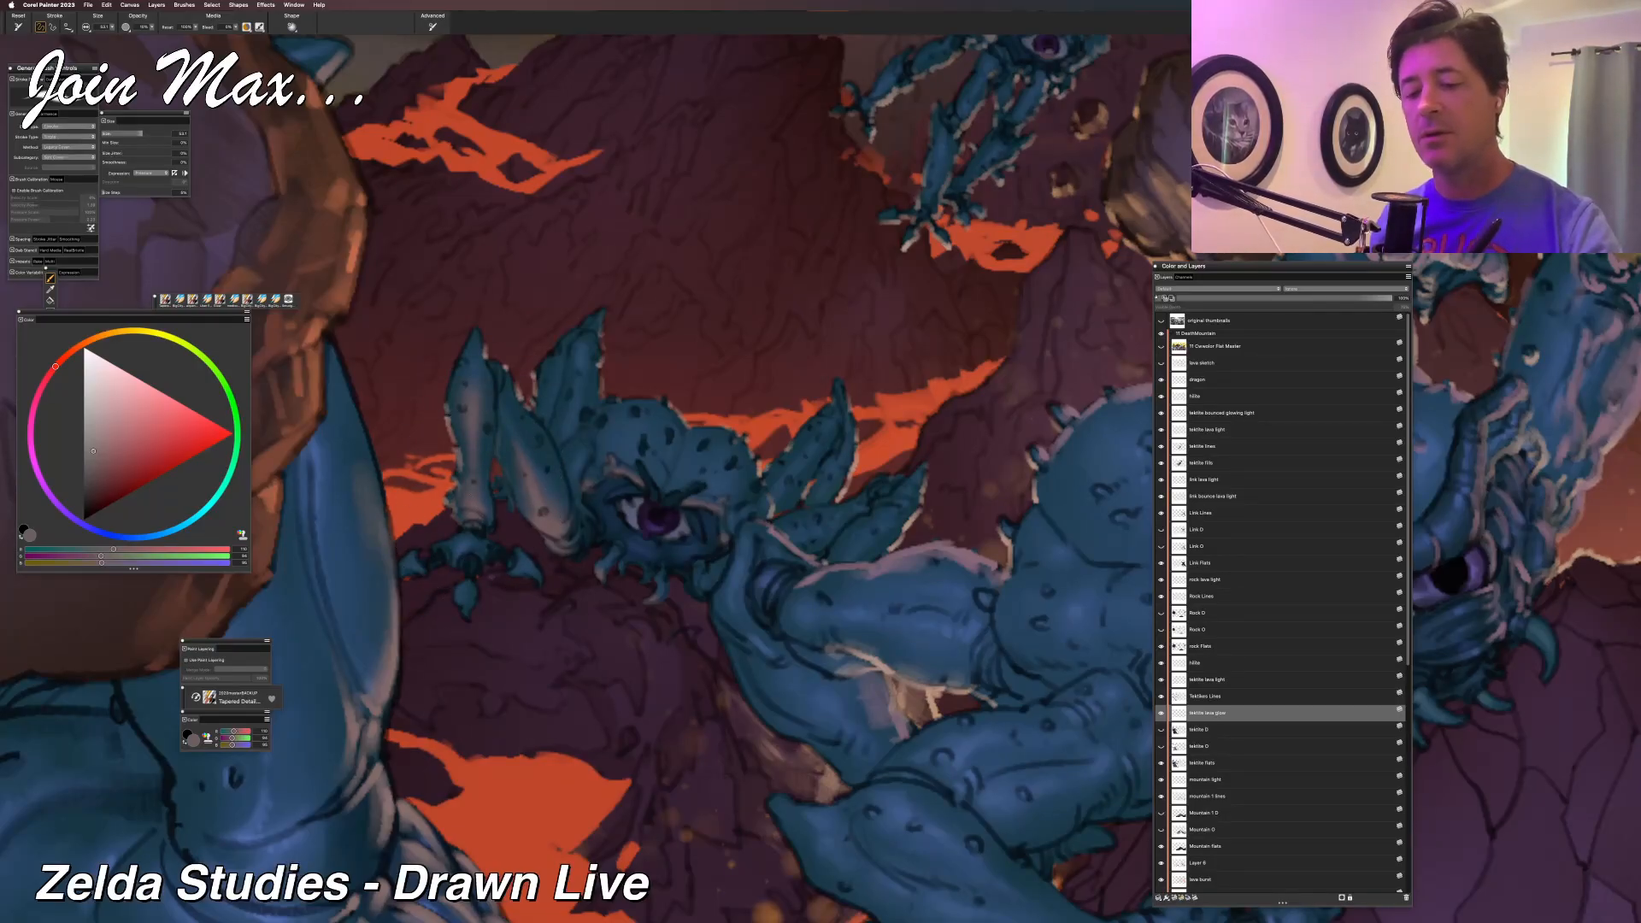
Undo the latest glow strokes around the small tektite's raised legs repeatedly and compare the result at a wider view.
key("super+z")
key("super+z")
key("super+z")
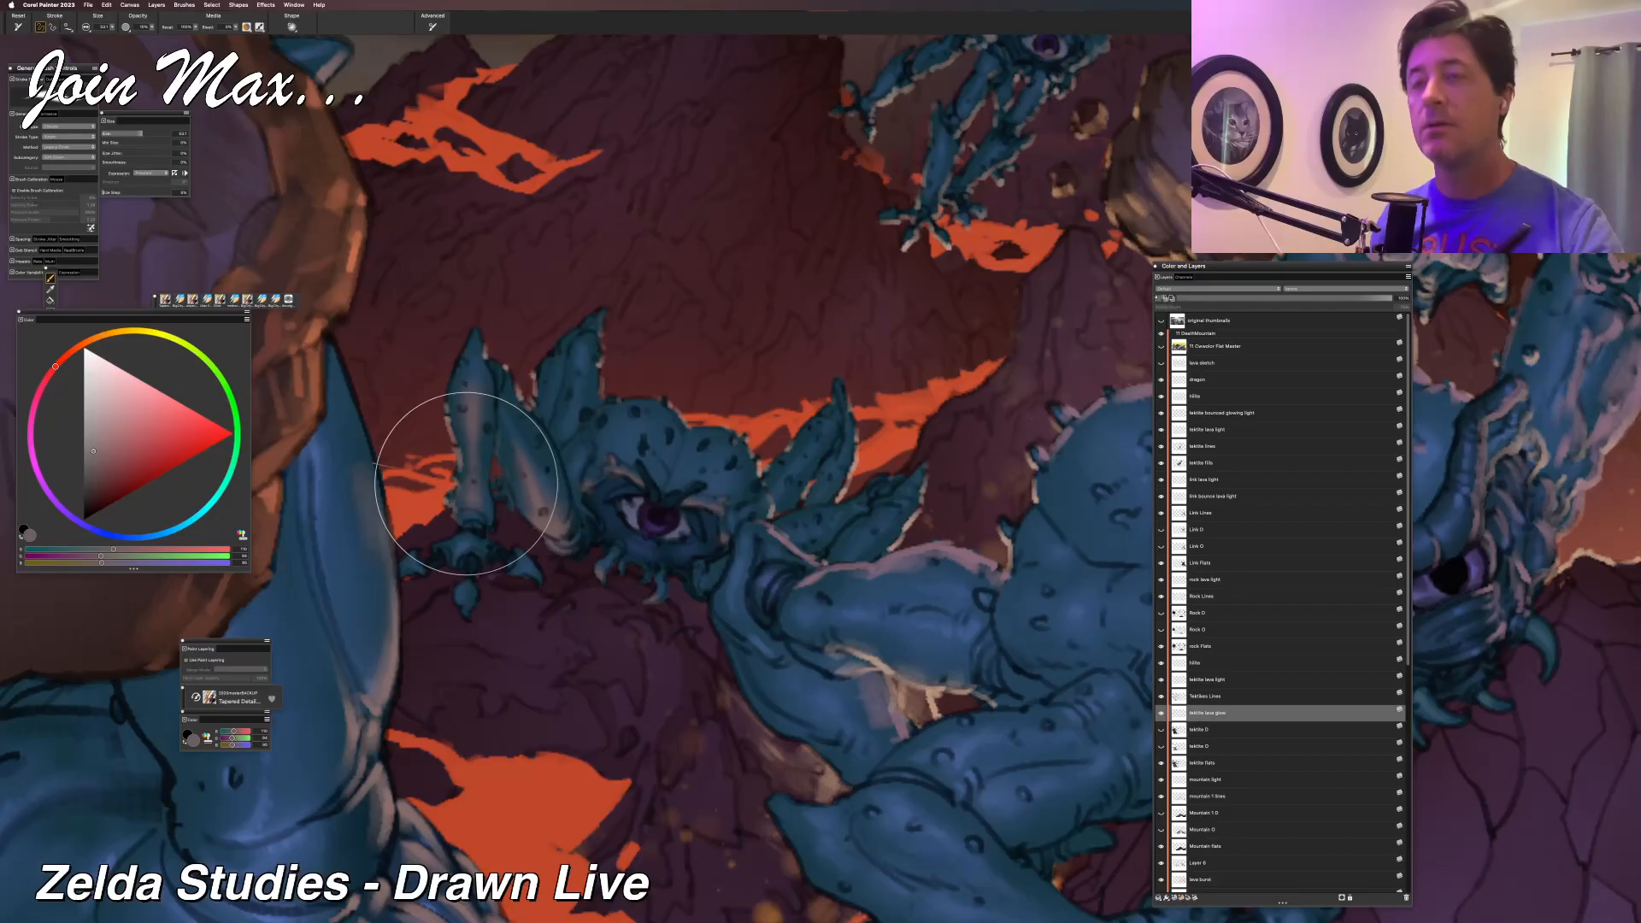
key("super+z")
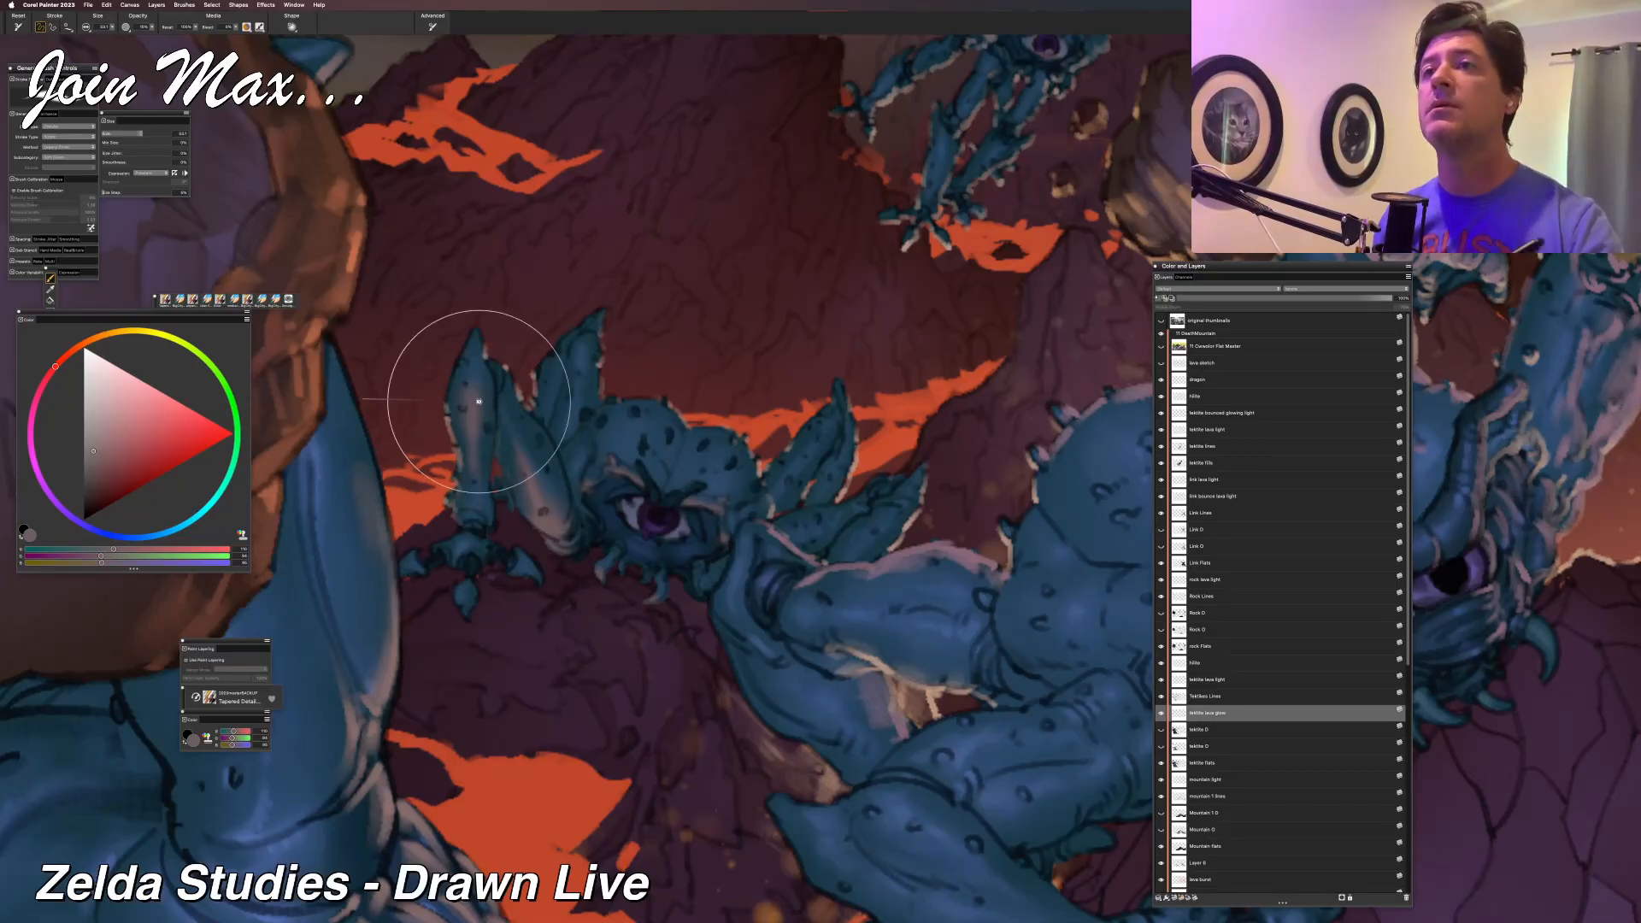
key("super+z")
key("super+z")
key("super+z")
key("super+z")
key("super+z")
key("super+z")
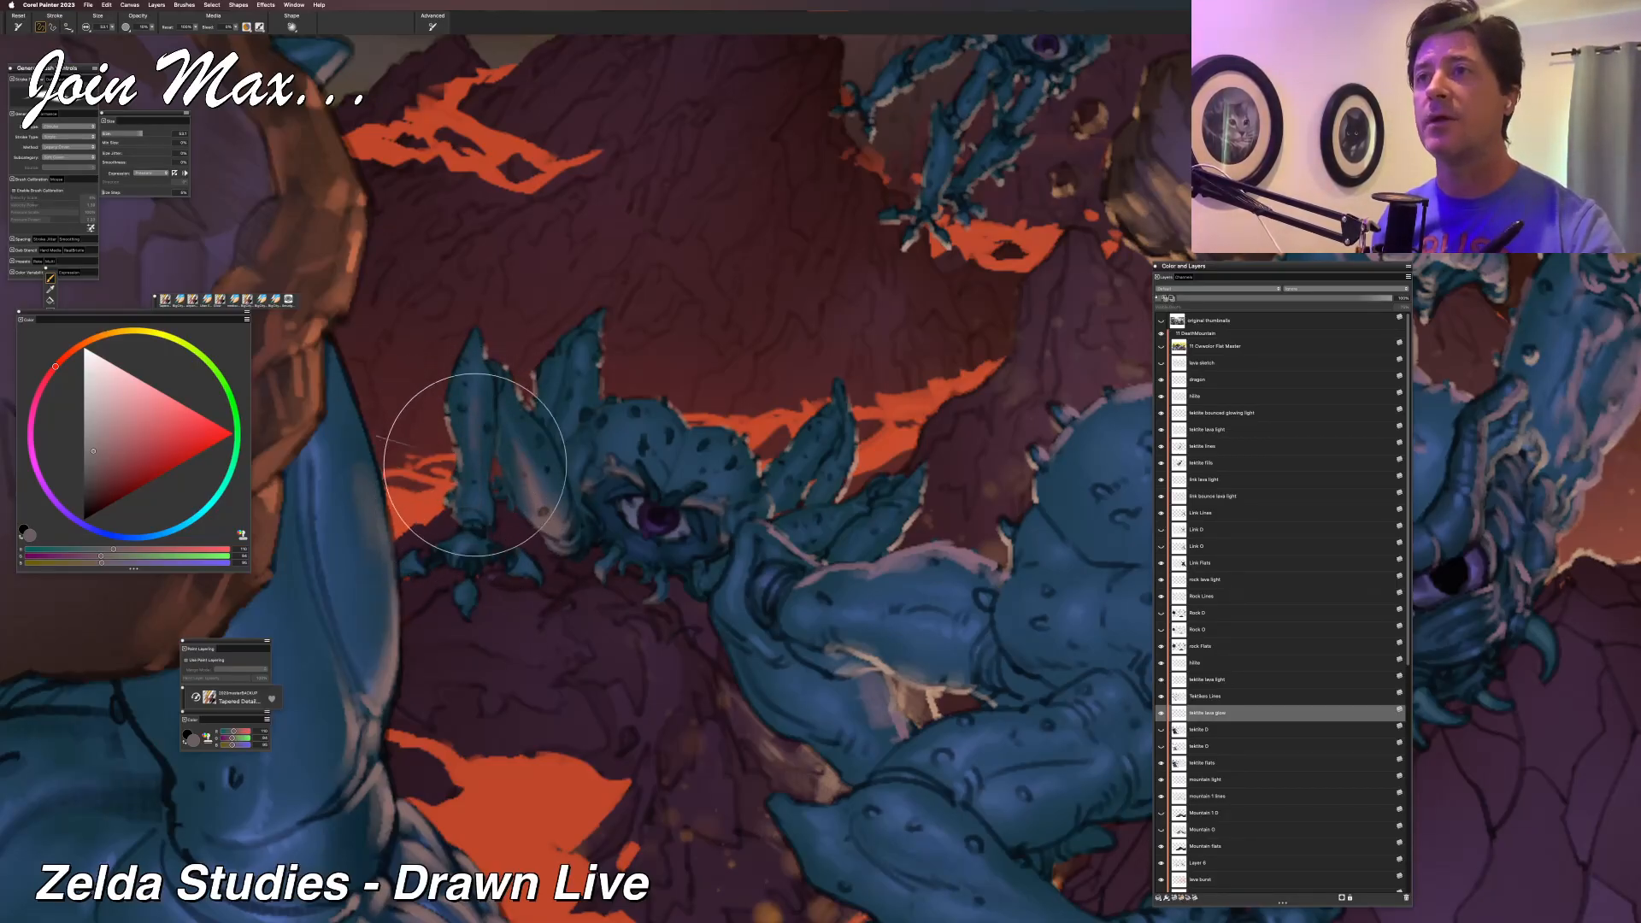
key("super+z")
key("super+z")
key("super+z")
key("super+z")
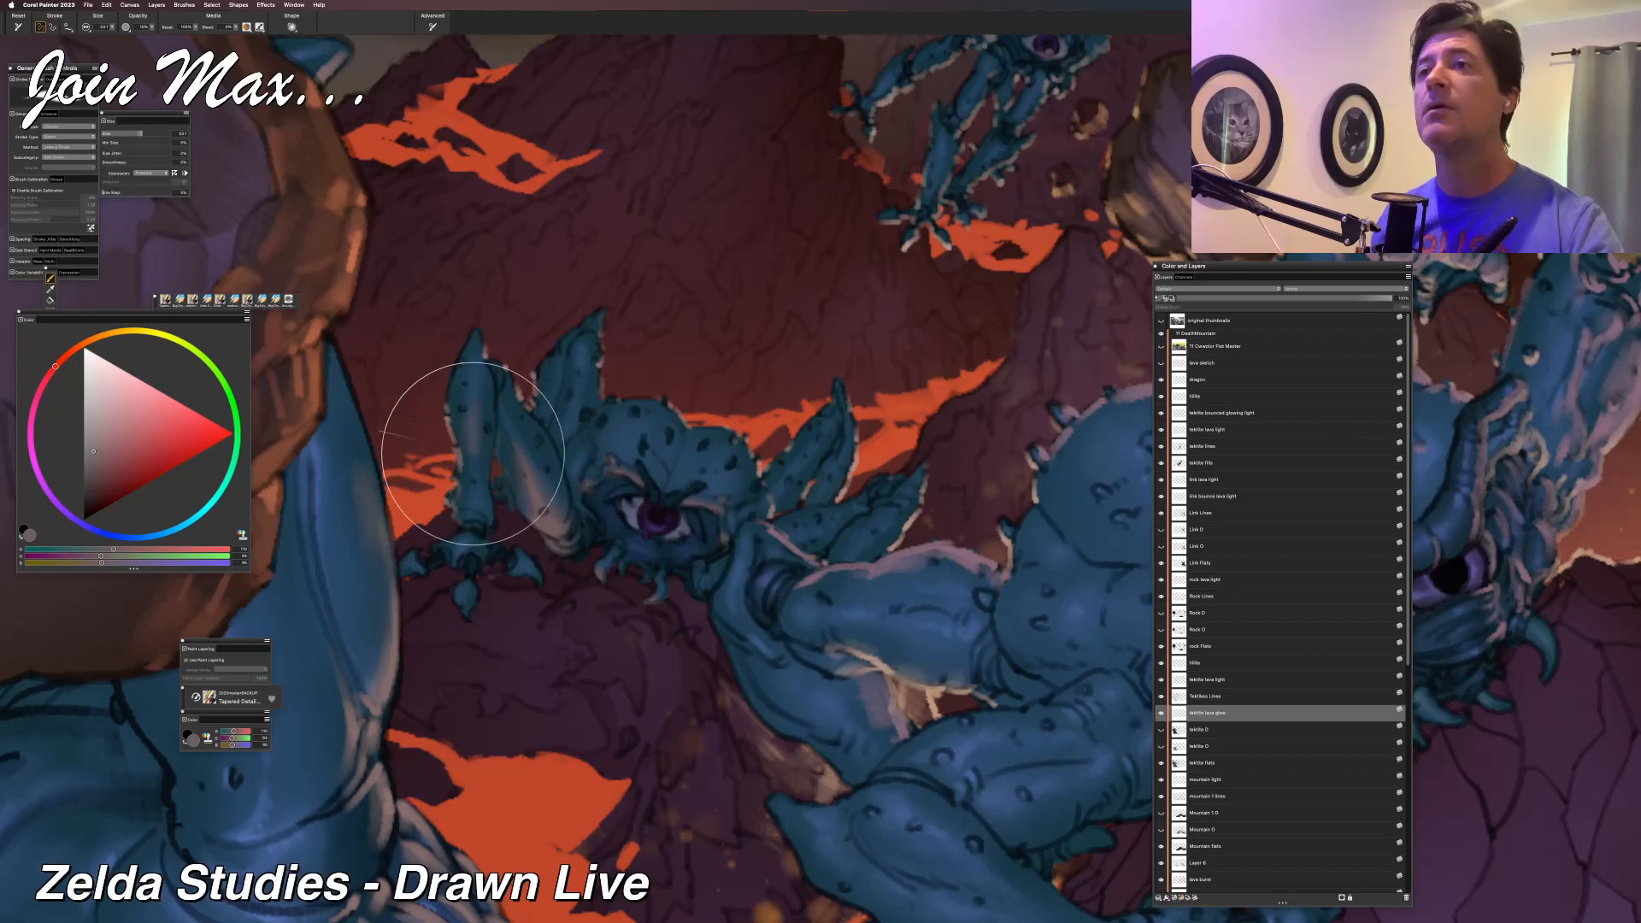
key("super+z")
key("super+z")
key("super+z")
key("super+z")
key("super+z")
key("super+z")
key("super+z")
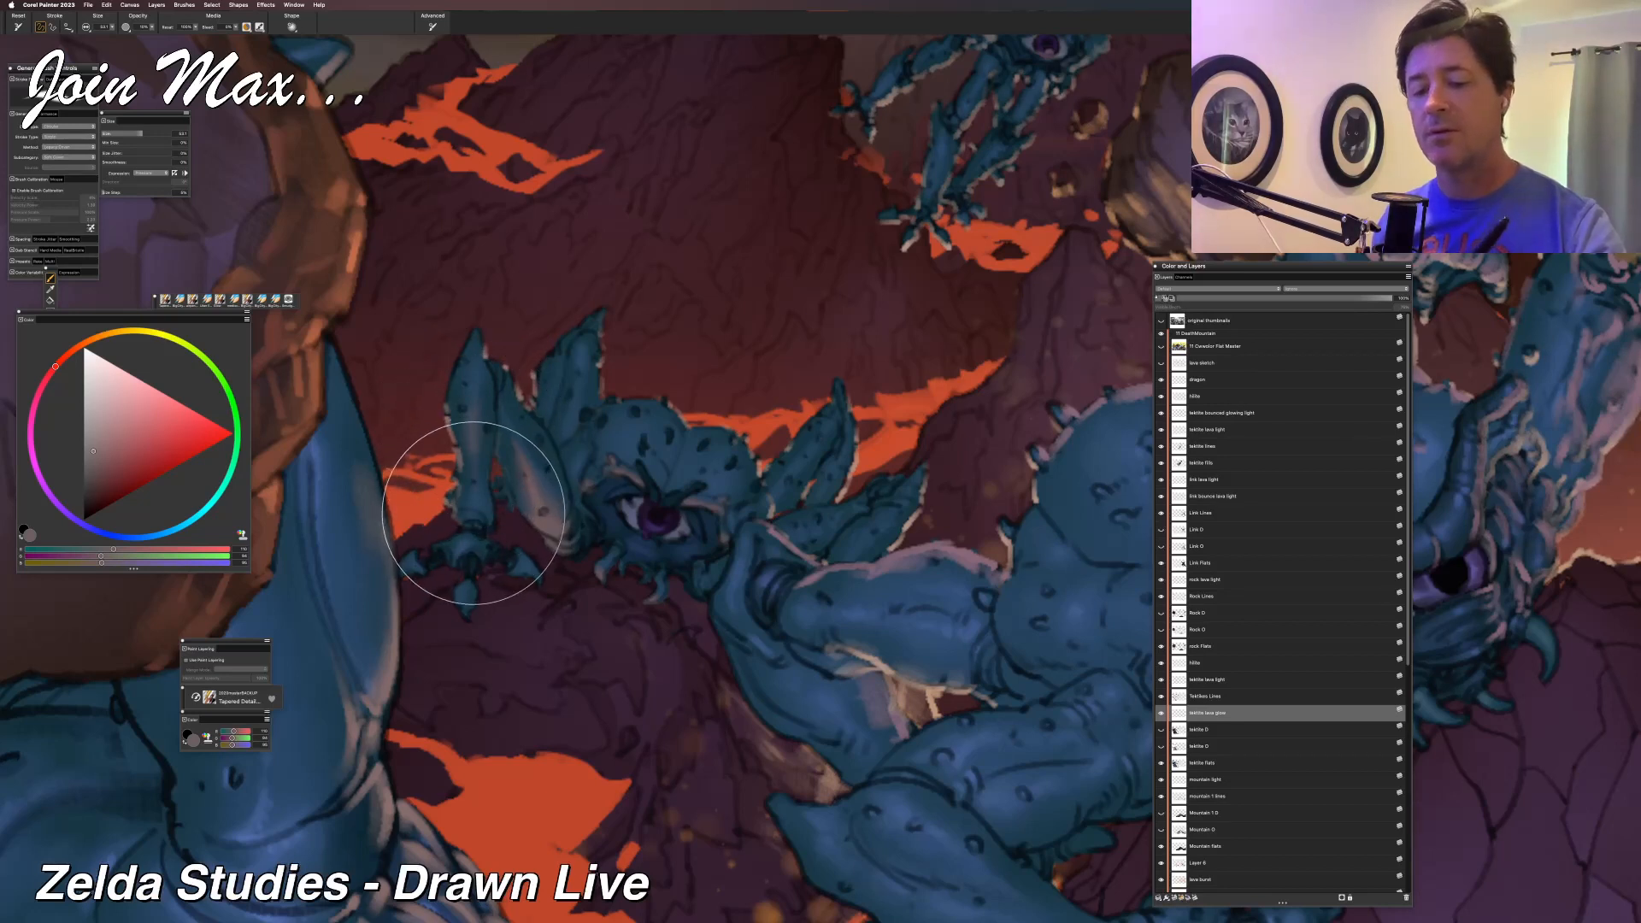
key("super+z")
key("super+z")
key("super+z")
key("super+z")
key("super+z")
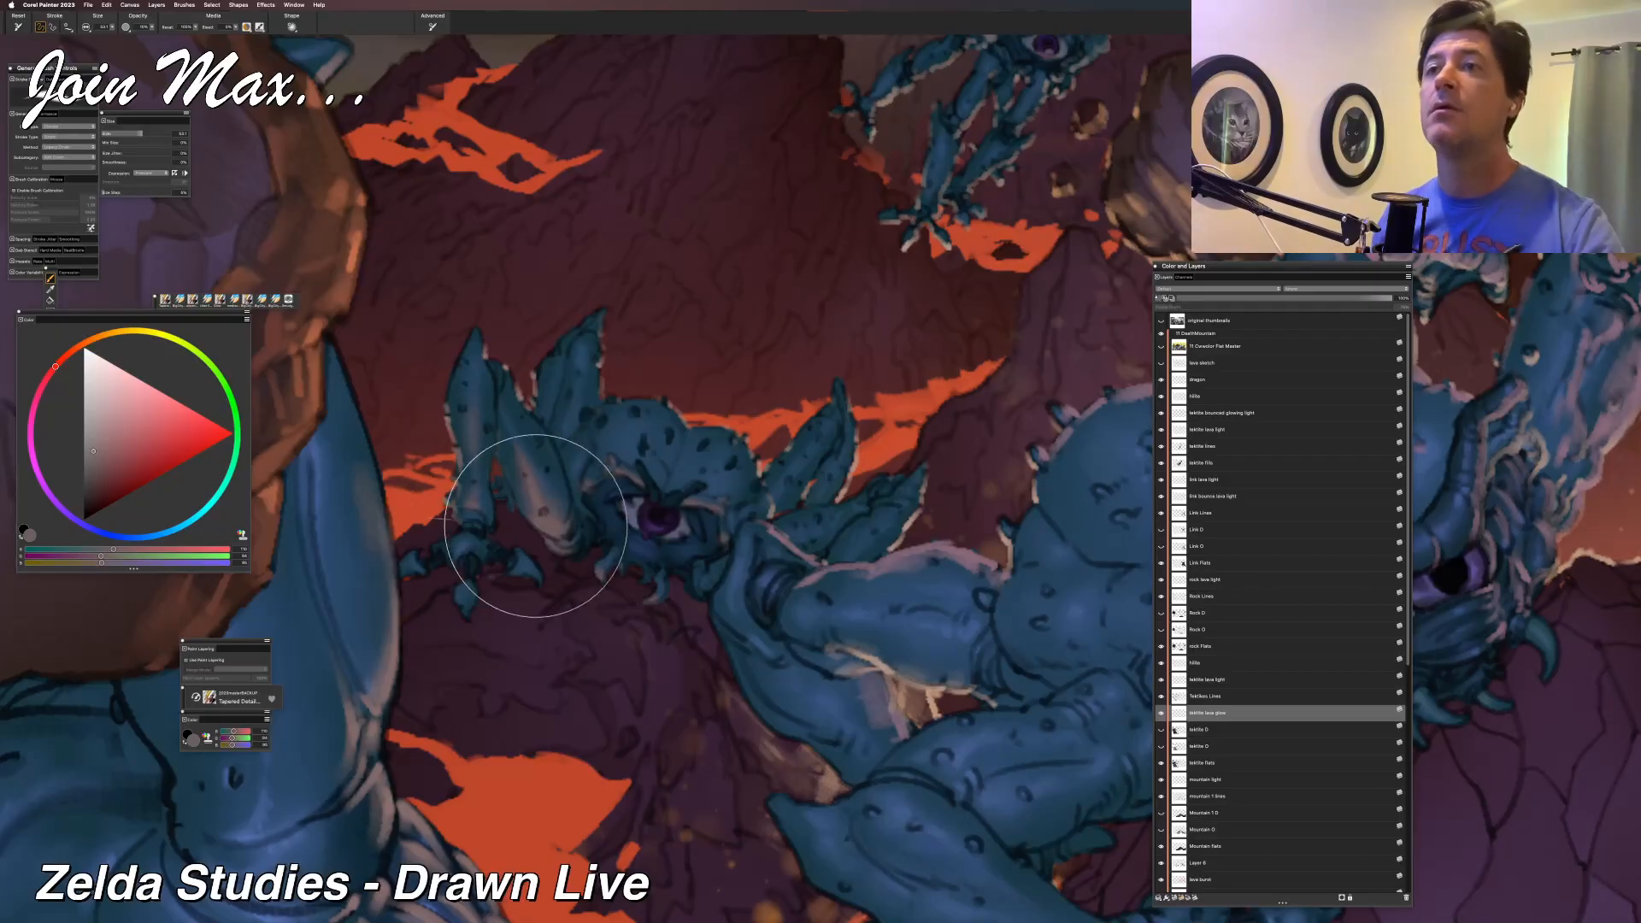
key("super+z")
key("super+z")
key("super+z")
key("super+z")
key("super+z")
key("super+z")
key("super+z")
key("super+z")
key("super+z")
key("super+z")
key("super+z")
key("super+z")
key("super+z")
key("super+z")
key("super+z")
key("super+z")
key("super+z")
key("super+z")
key("super+z")
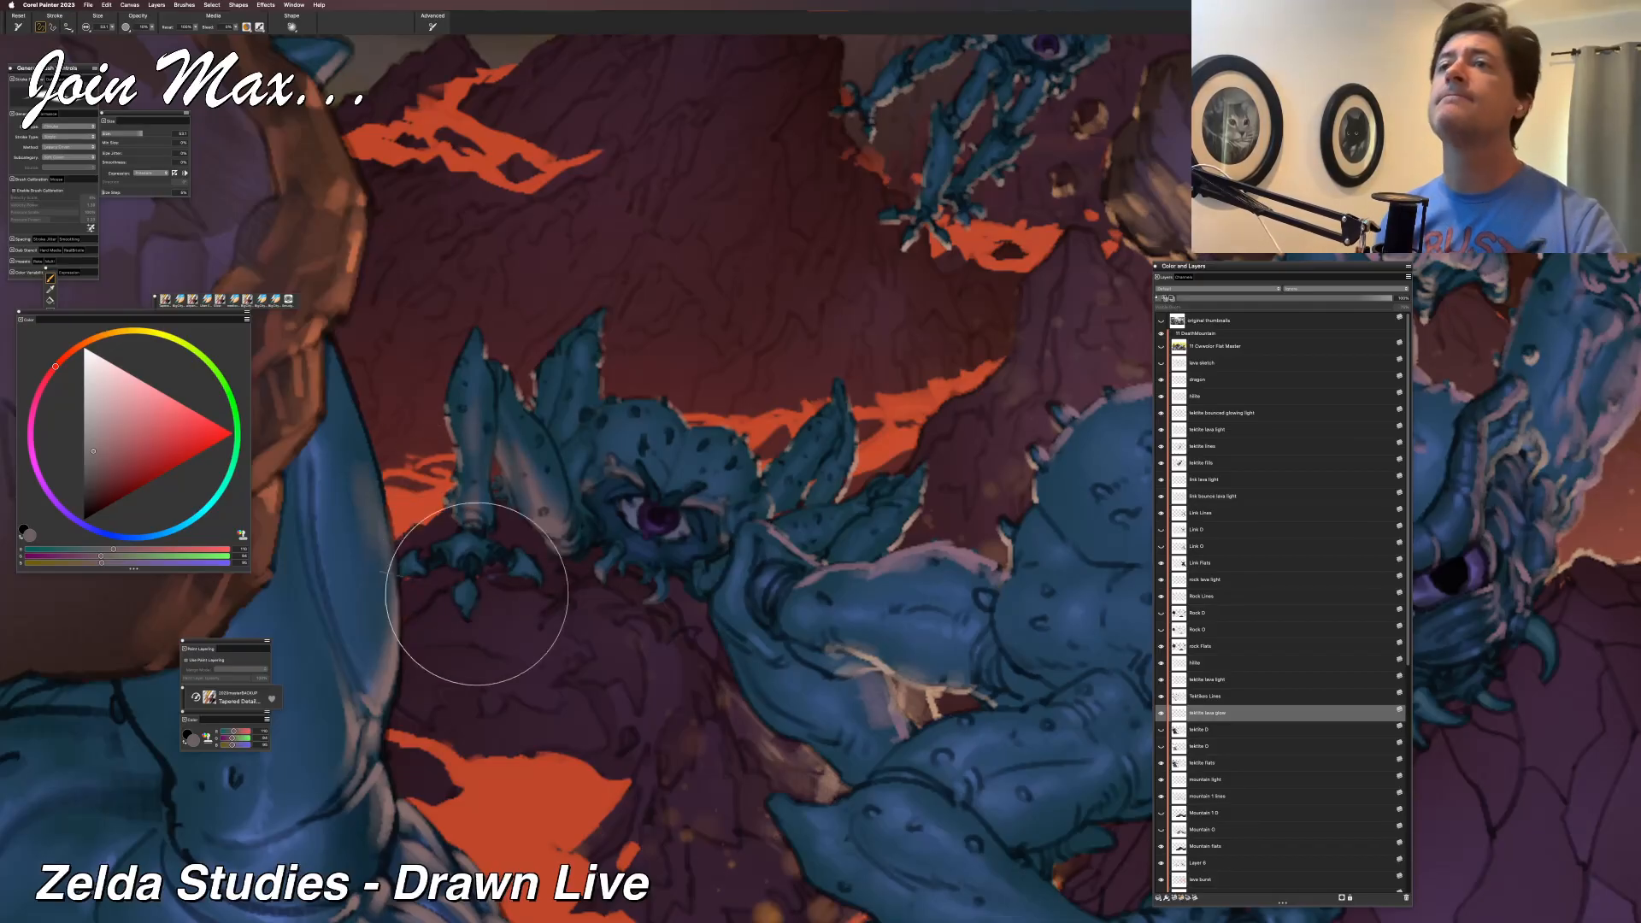
key("super+minus")
key("super+minus")
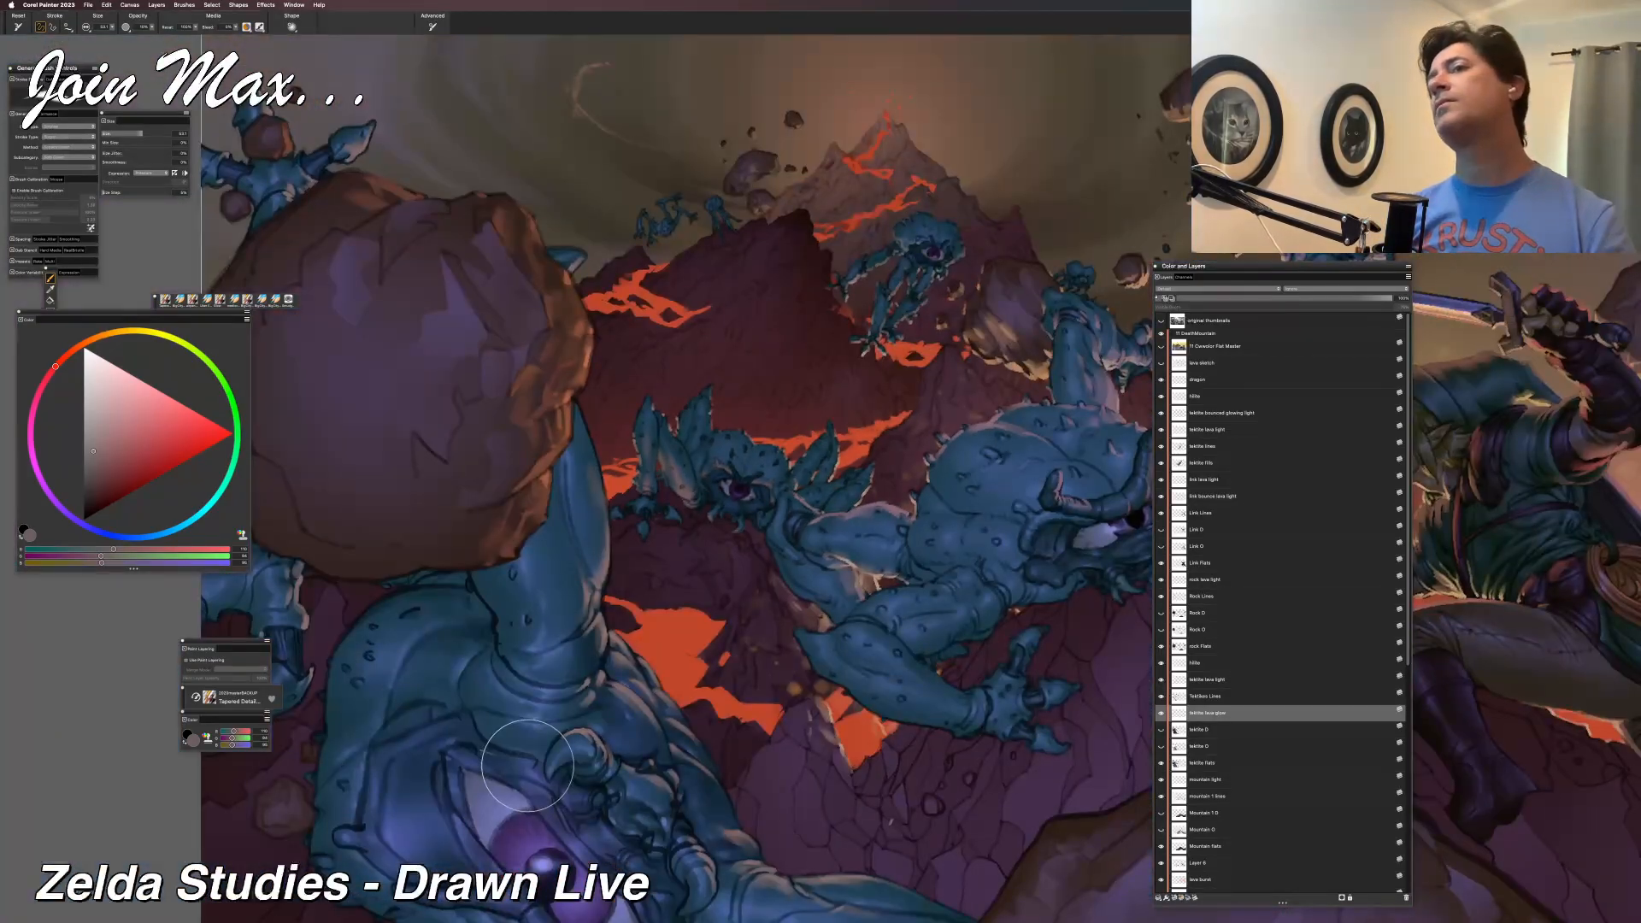
key("super+plus")
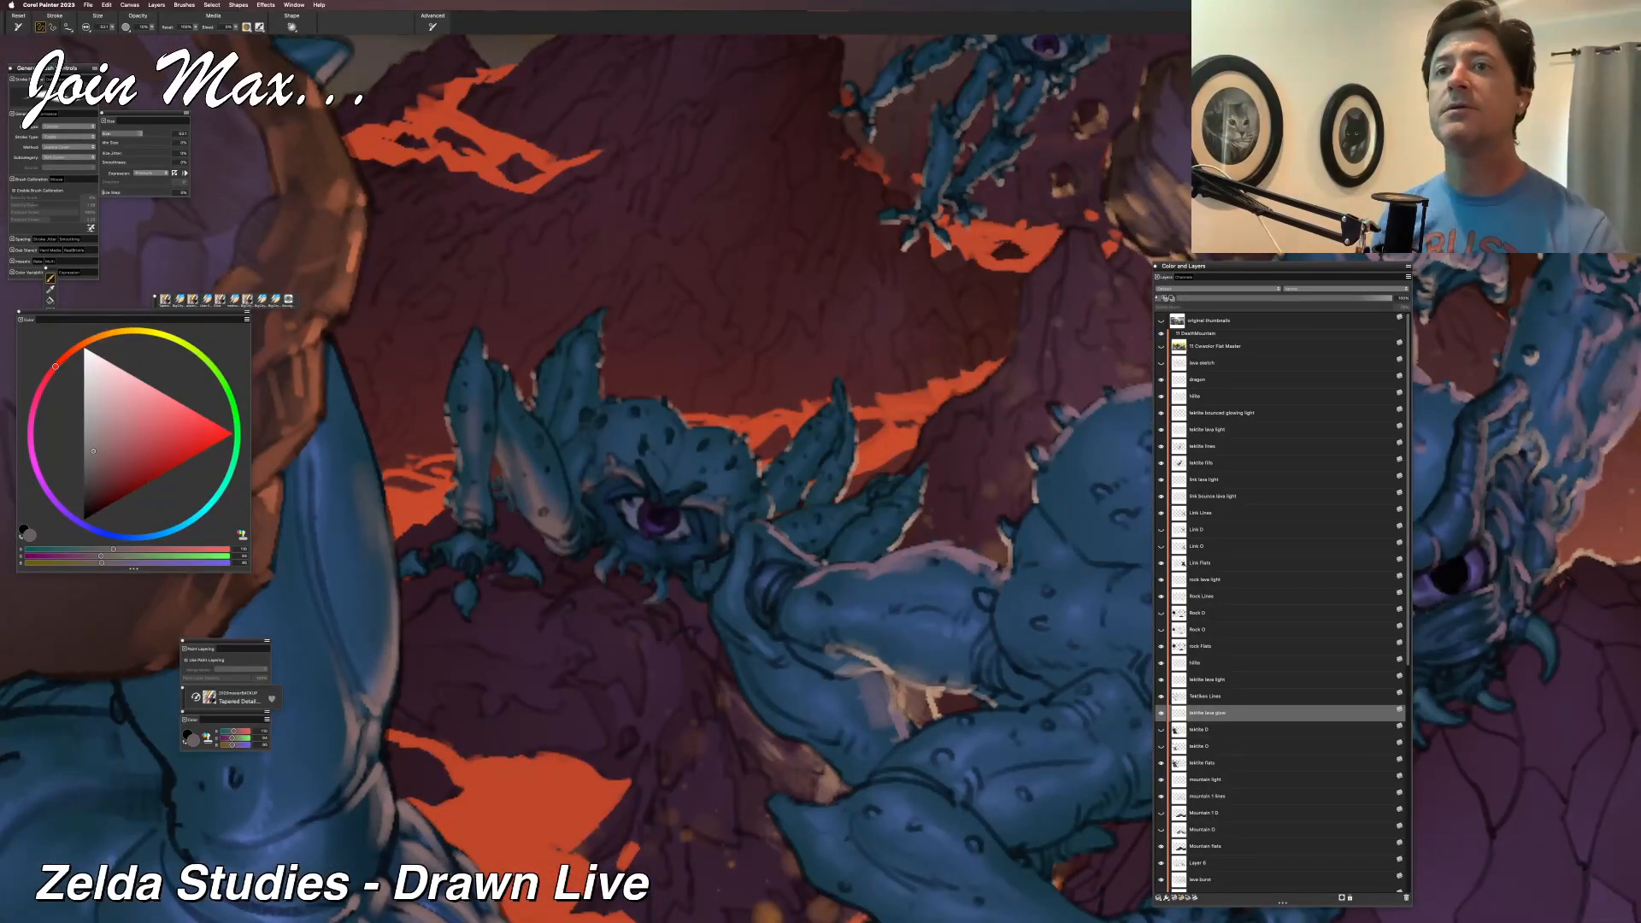
Hide the painting panels, switch to Chrome, and follow the author of the Sonic Adventure 2 poster post and like it.
key("Tab")
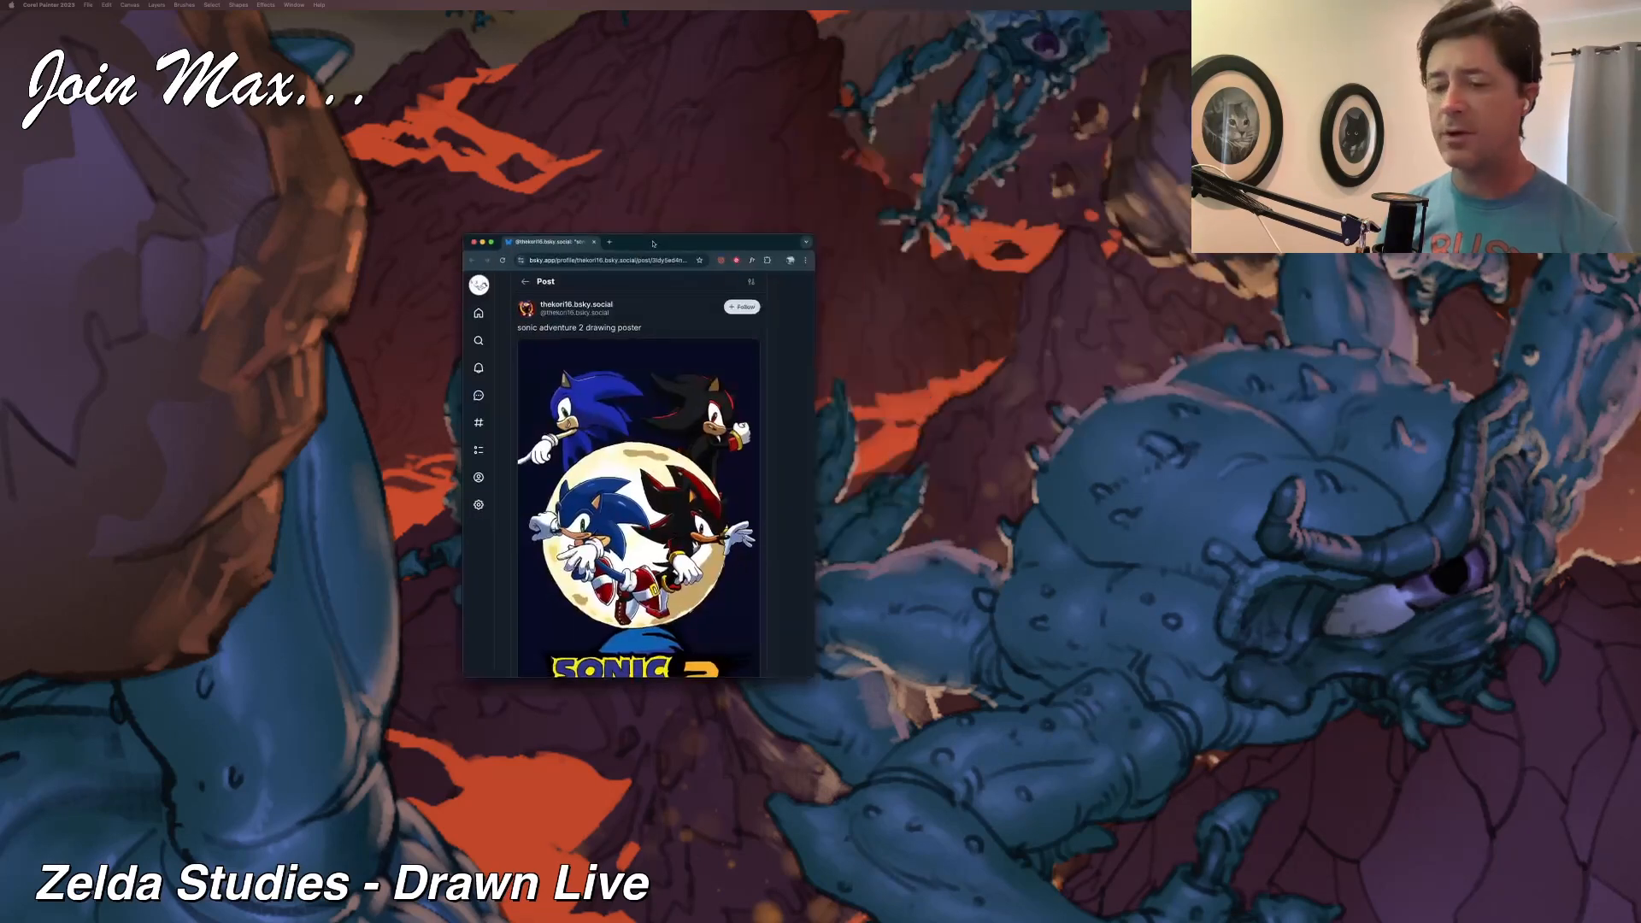
left_click(635, 235)
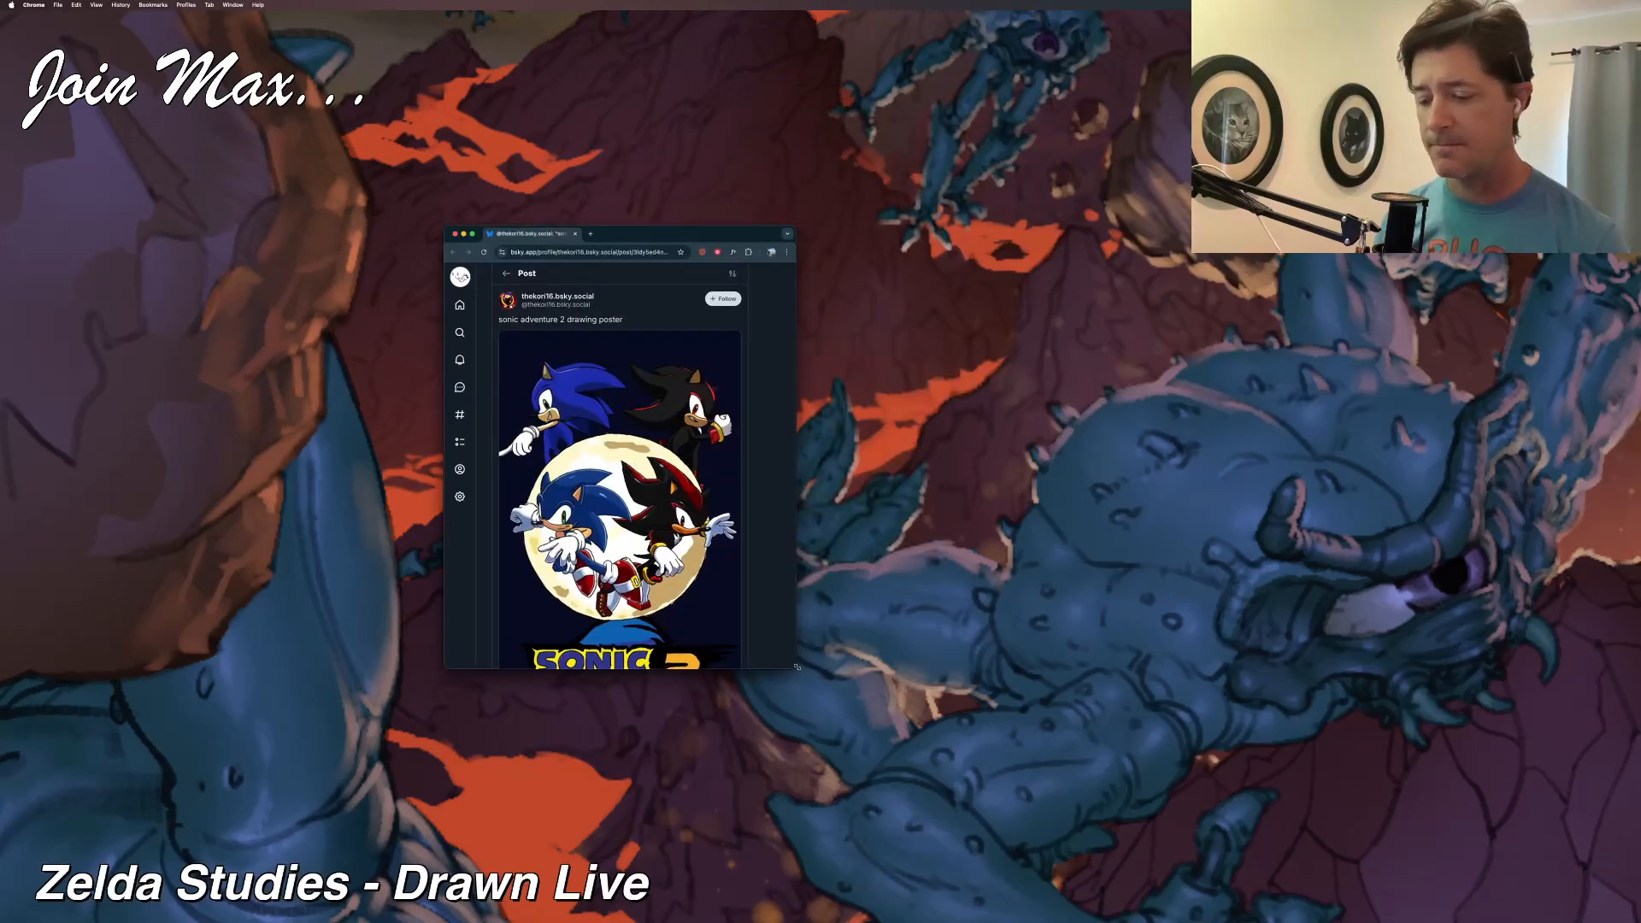
left_click_drag(796, 681, 793, 746)
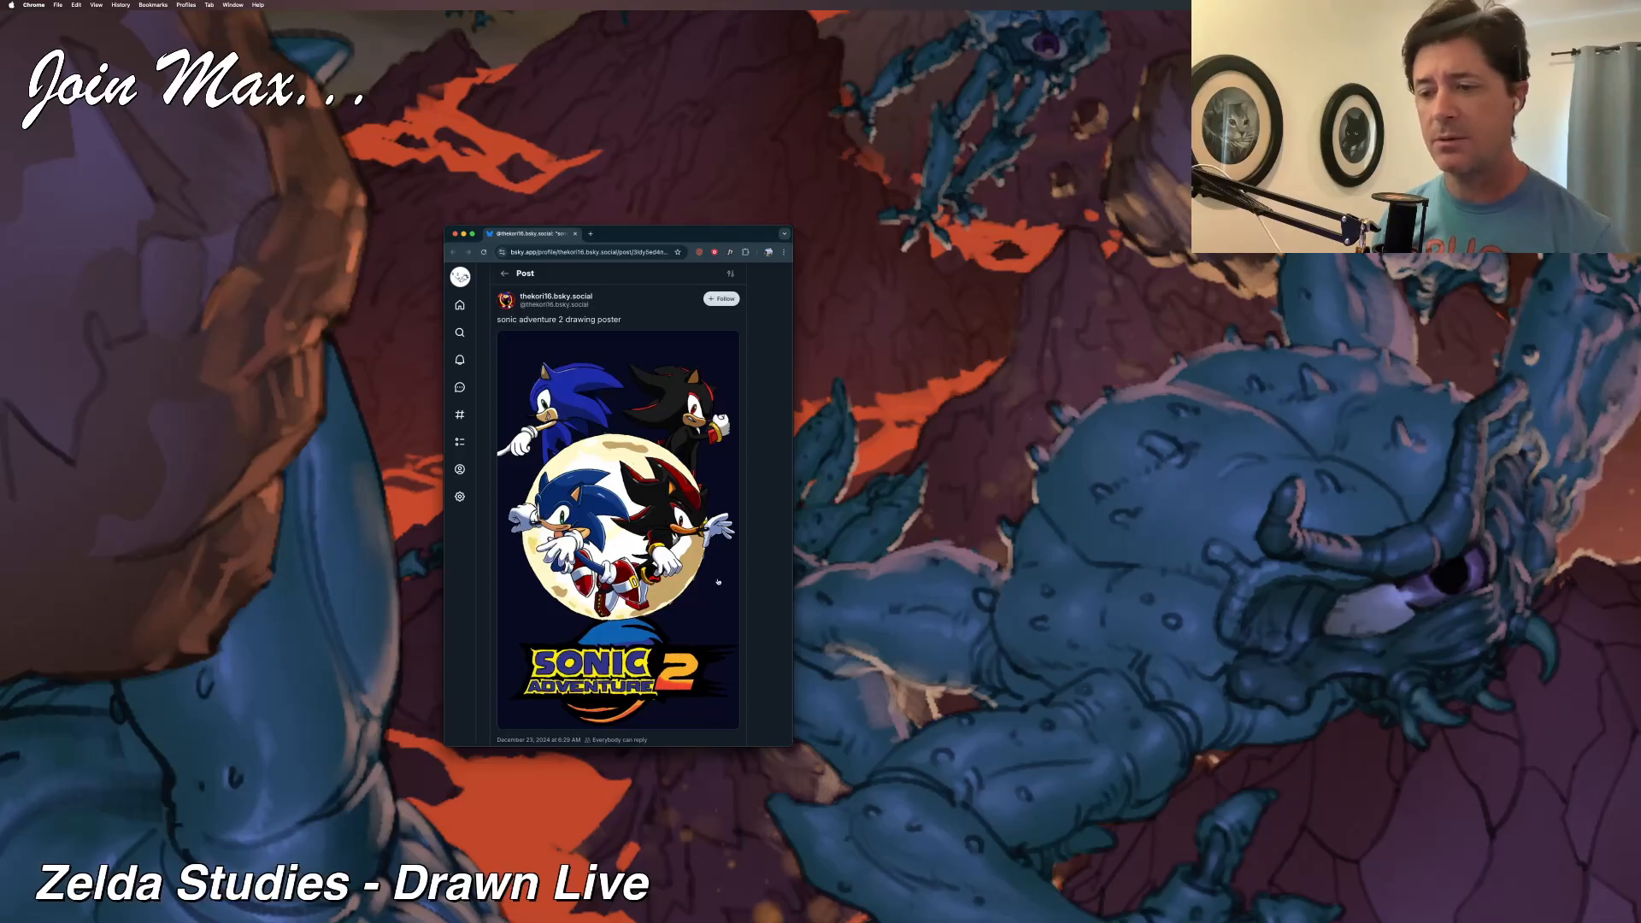
left_click(722, 298)
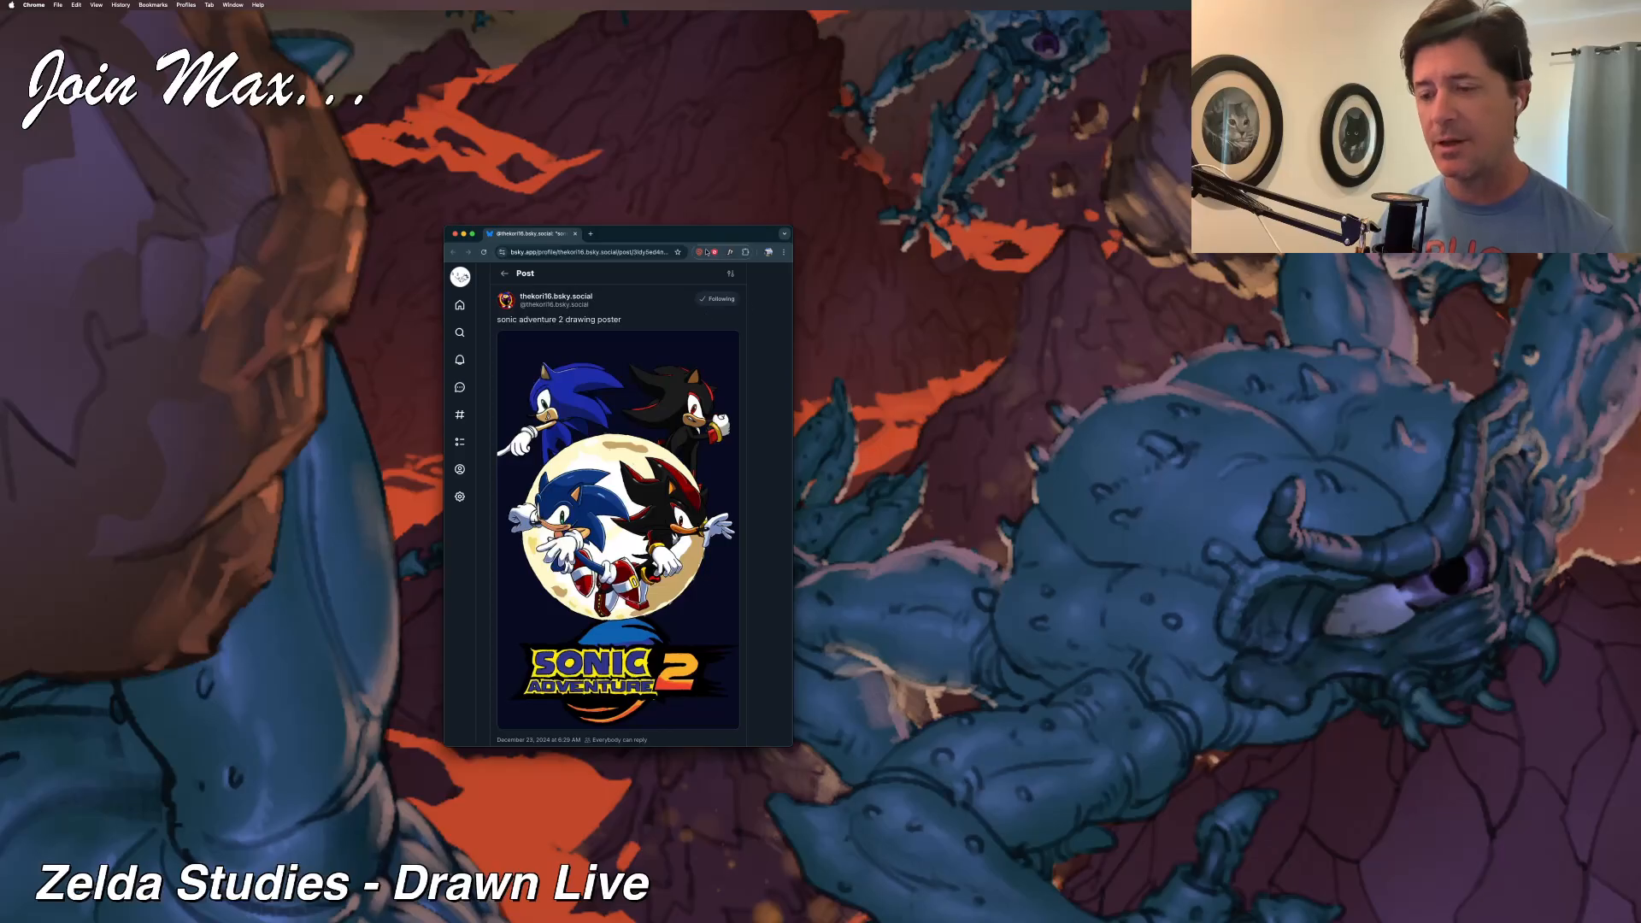
left_click_drag(703, 232, 682, 184)
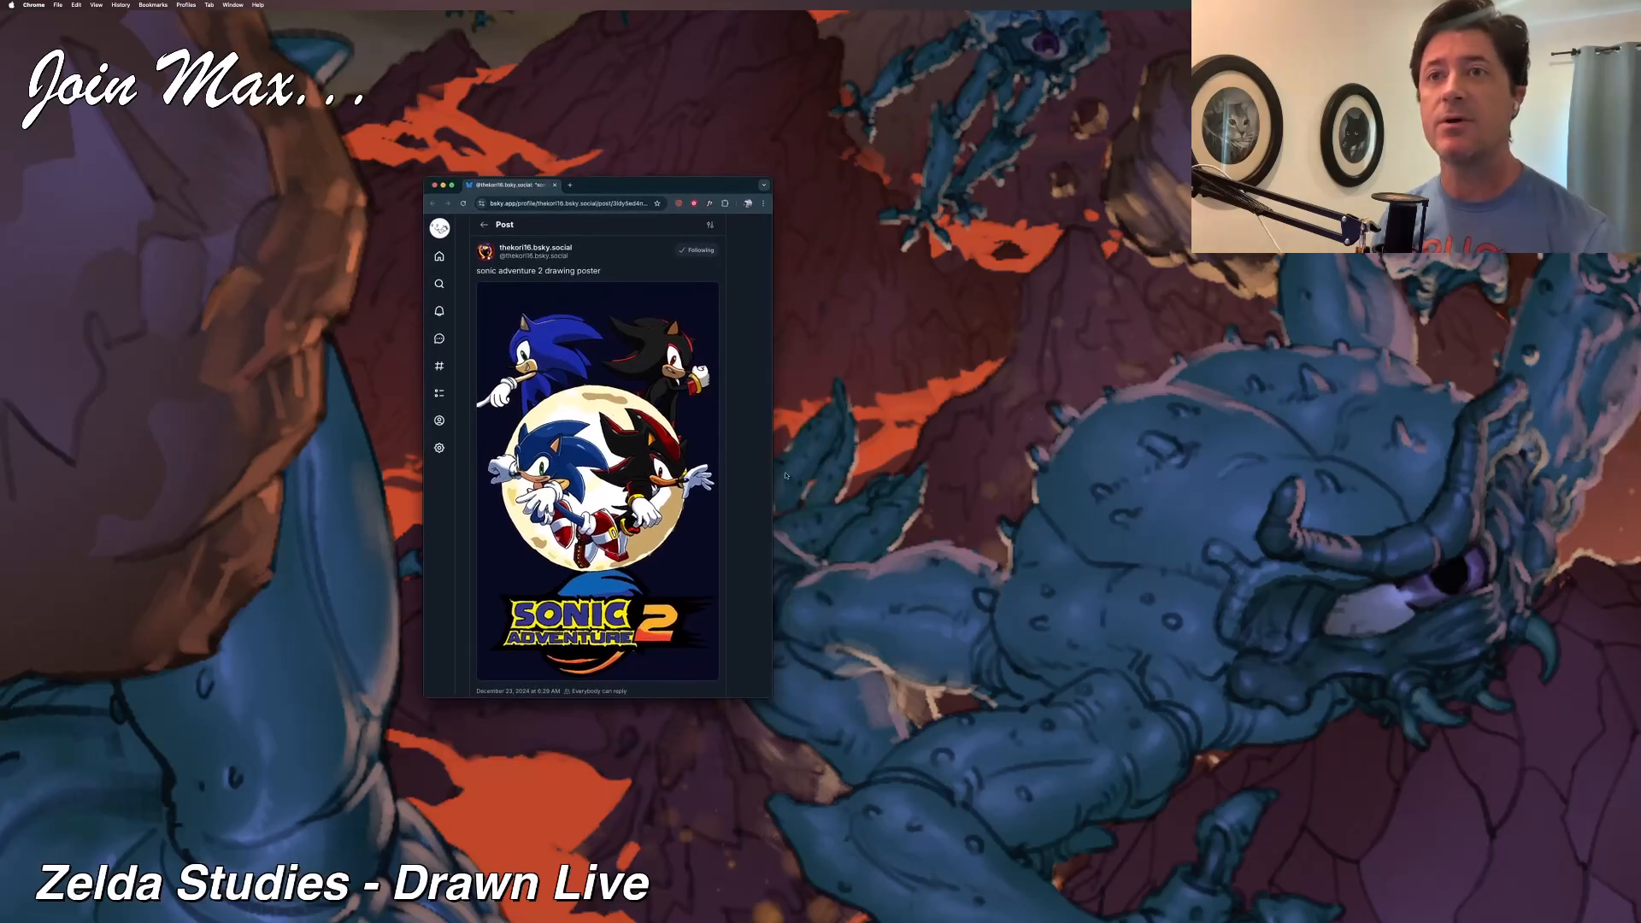
left_click_drag(770, 697, 789, 739)
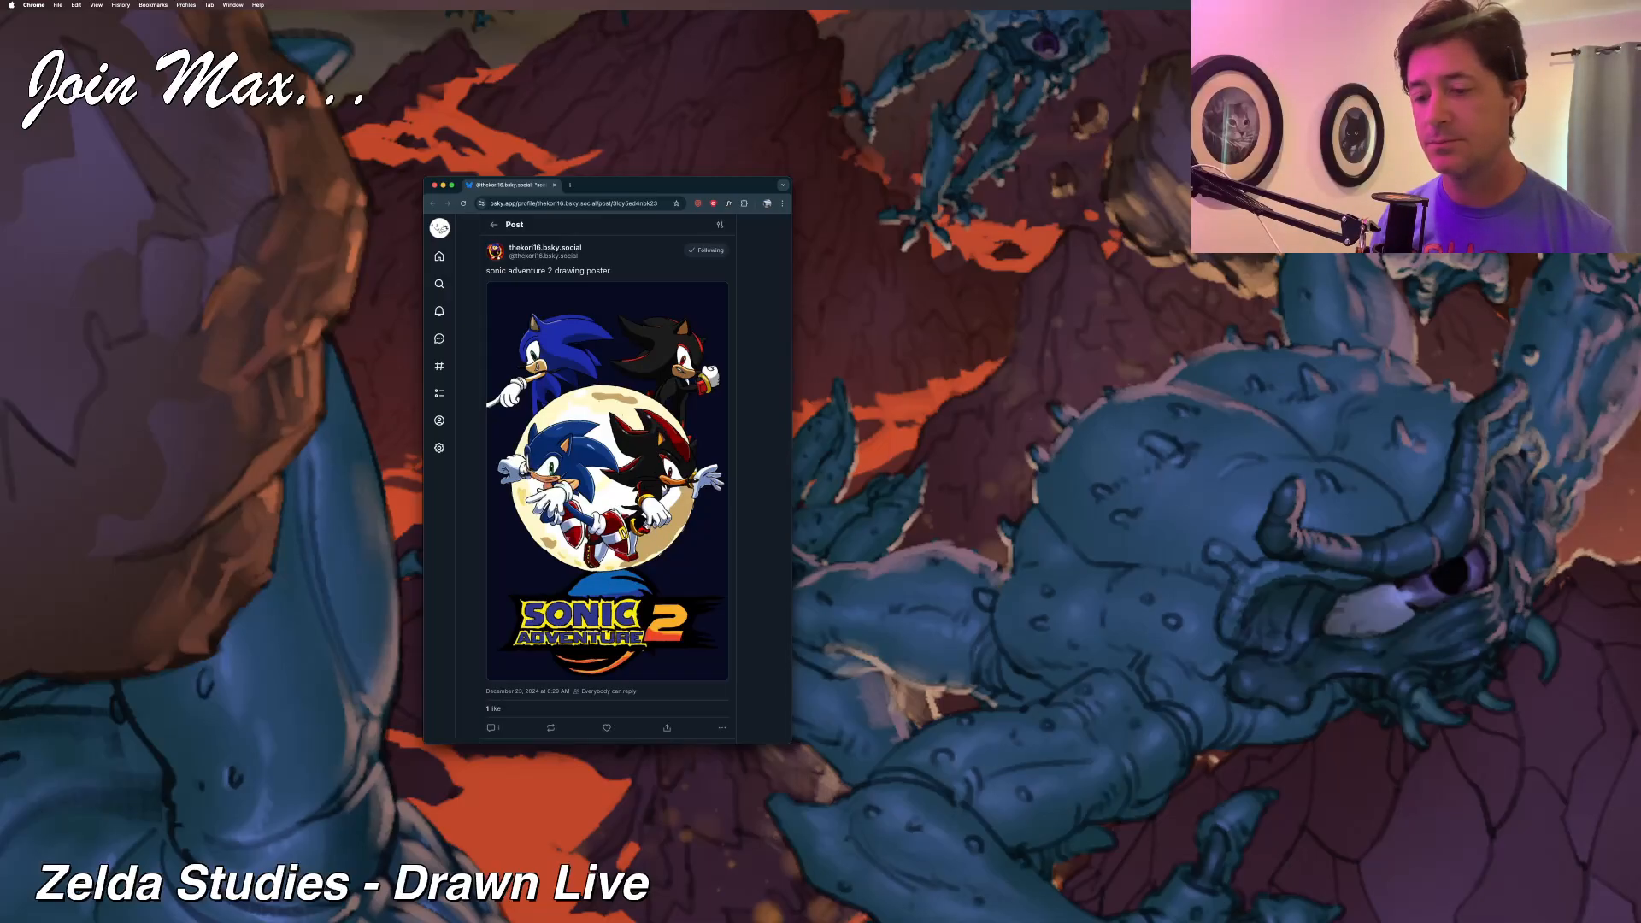
left_click(607, 727)
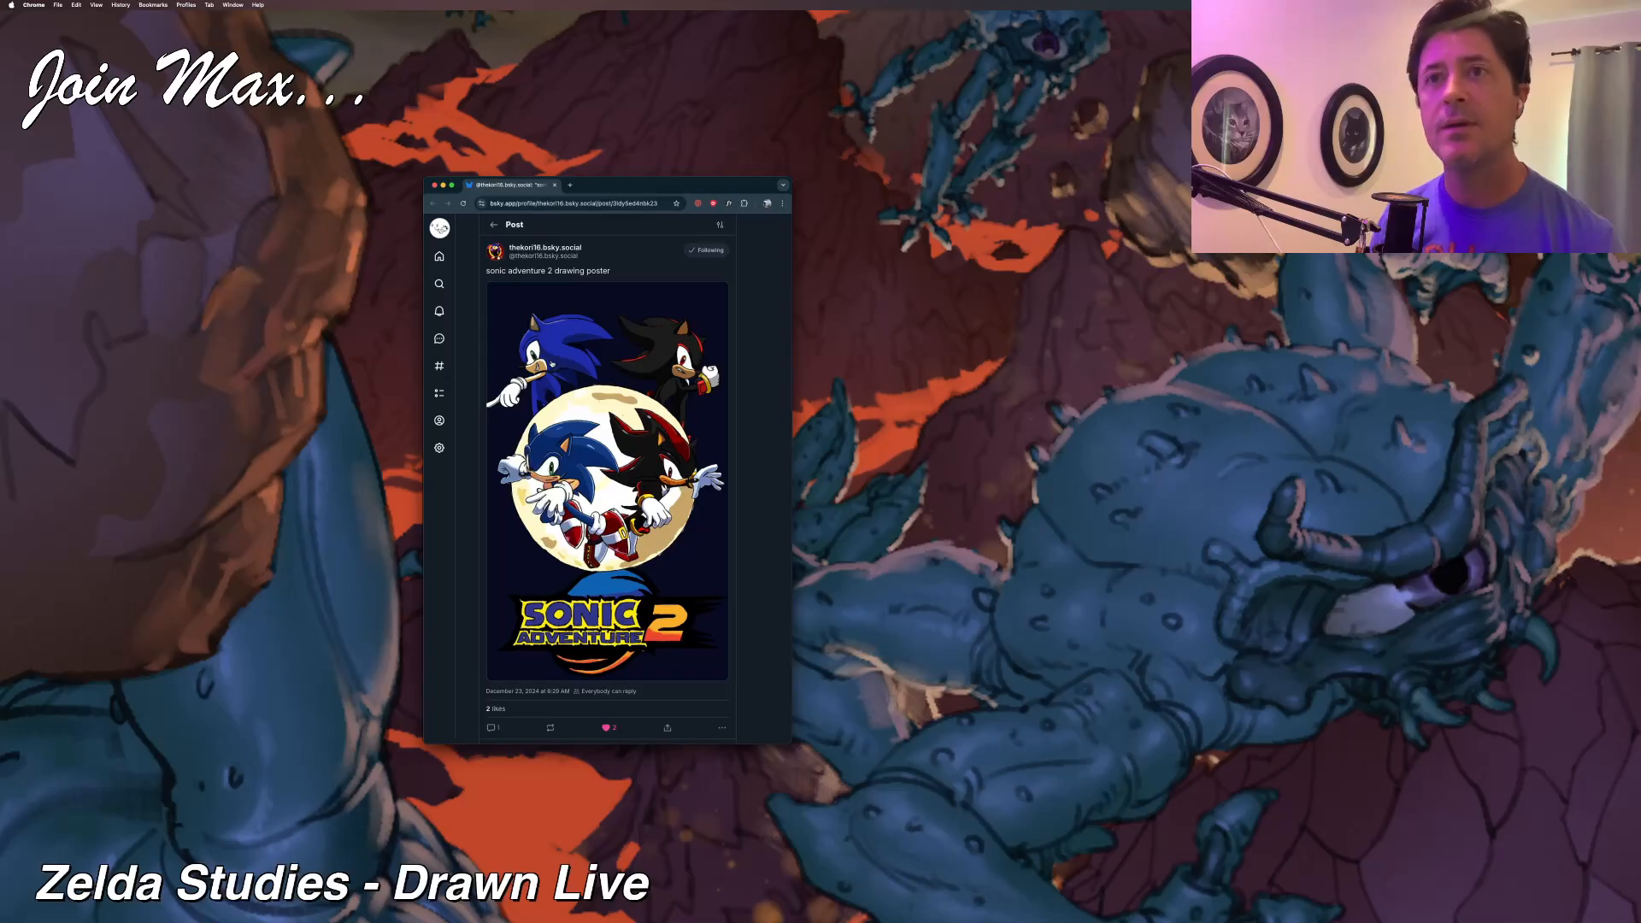
left_click_drag(624, 176, 732, 155)
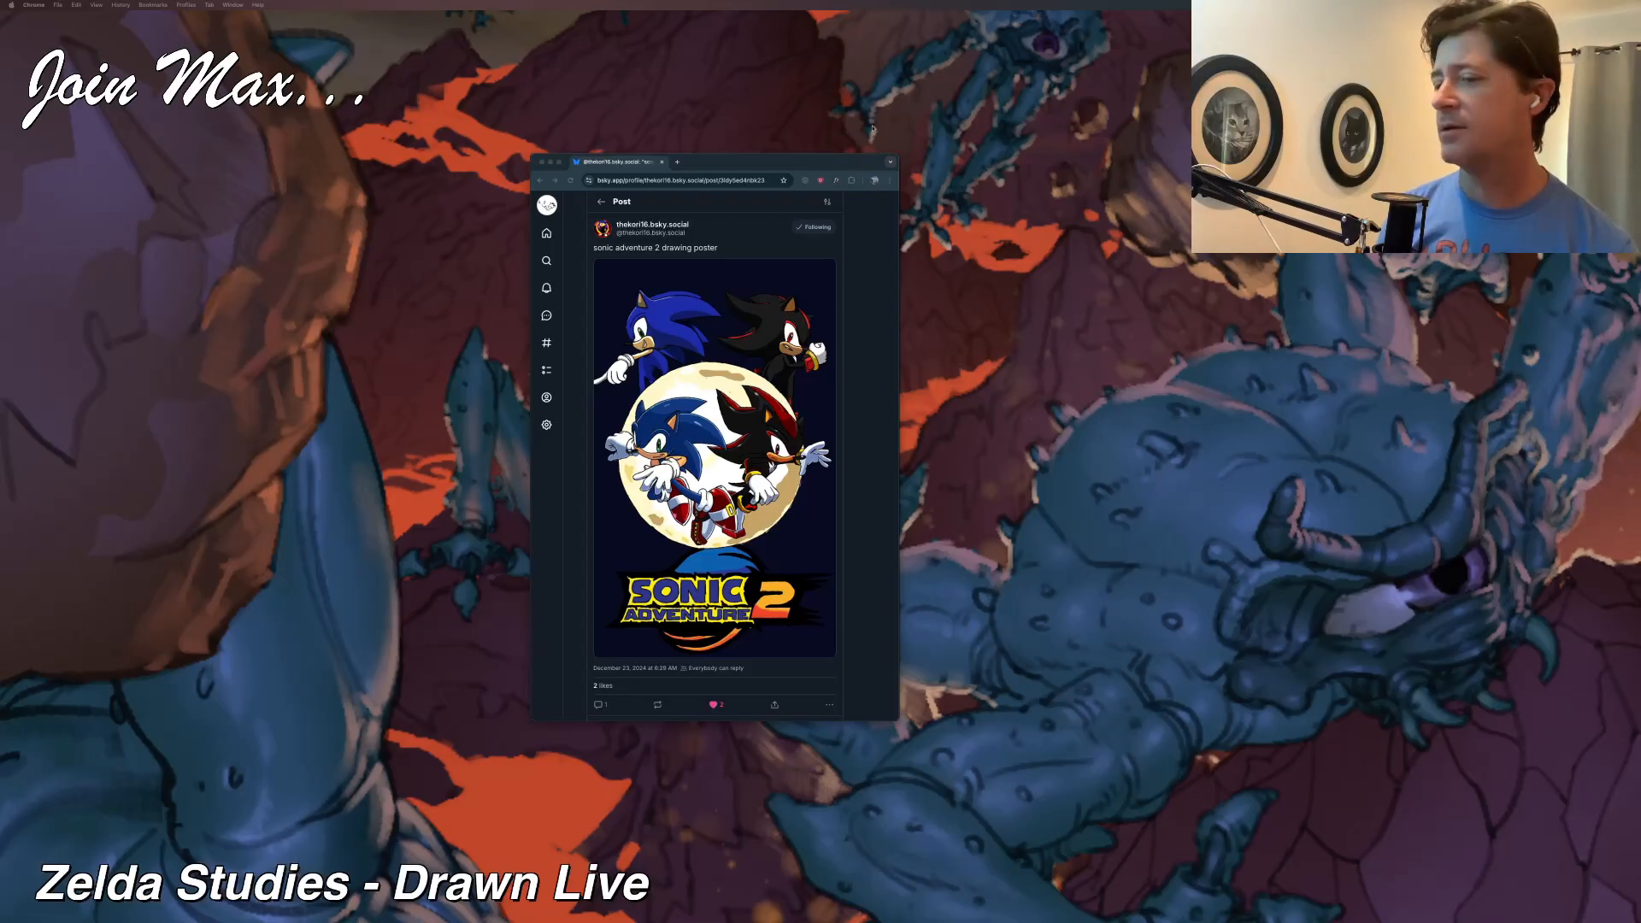
left_click_drag(706, 166, 693, 191)
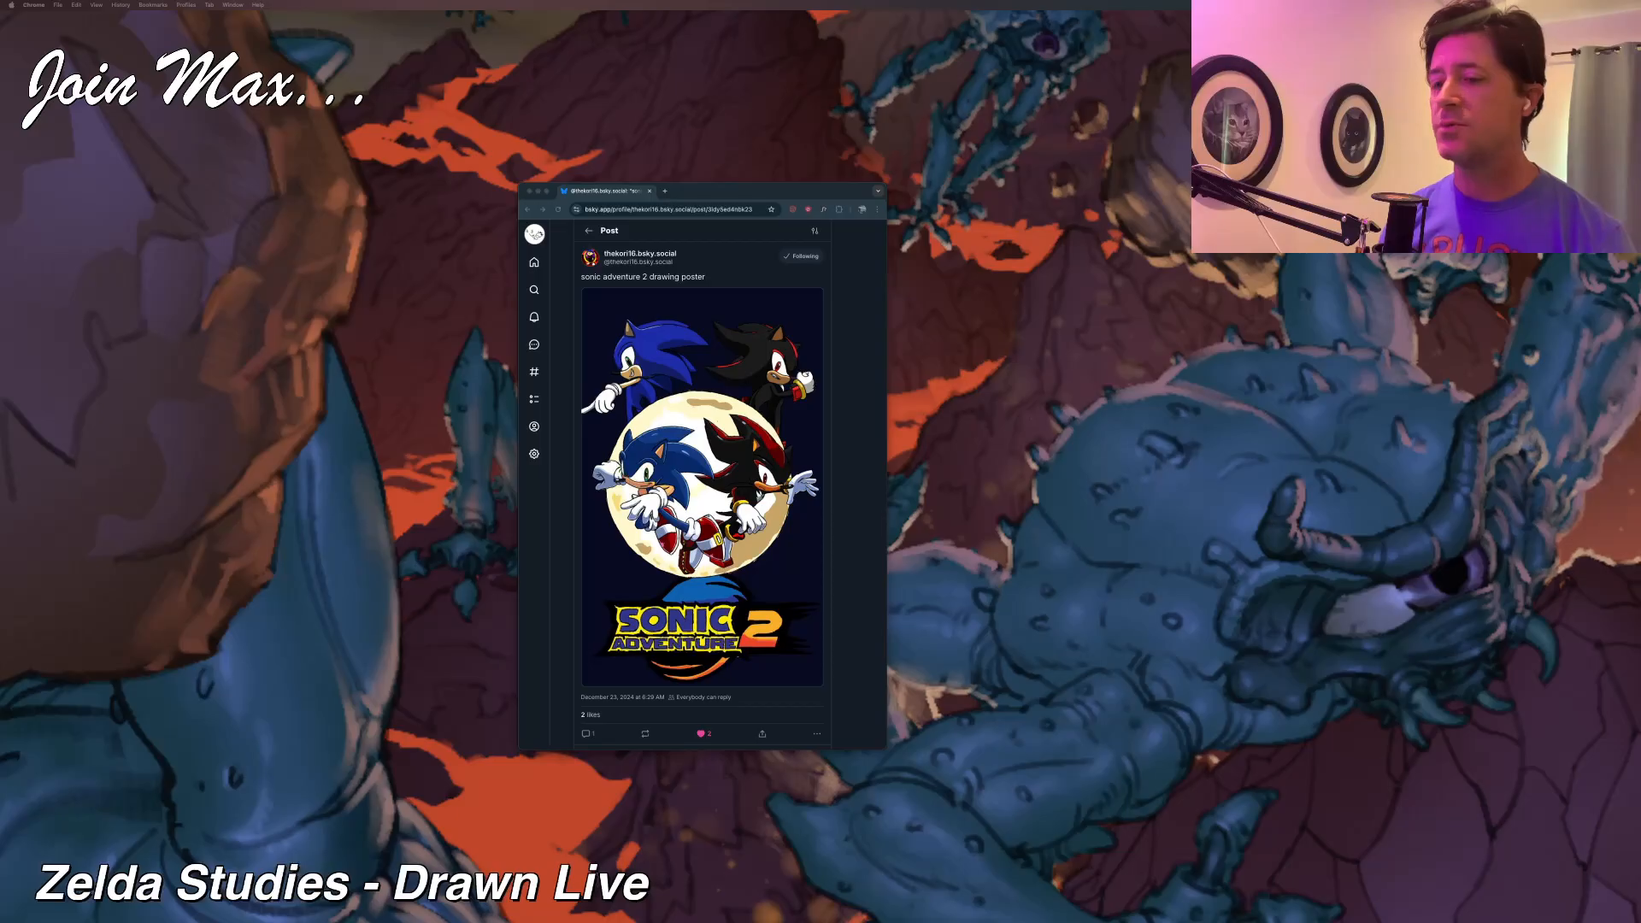
left_click_drag(753, 187, 687, 175)
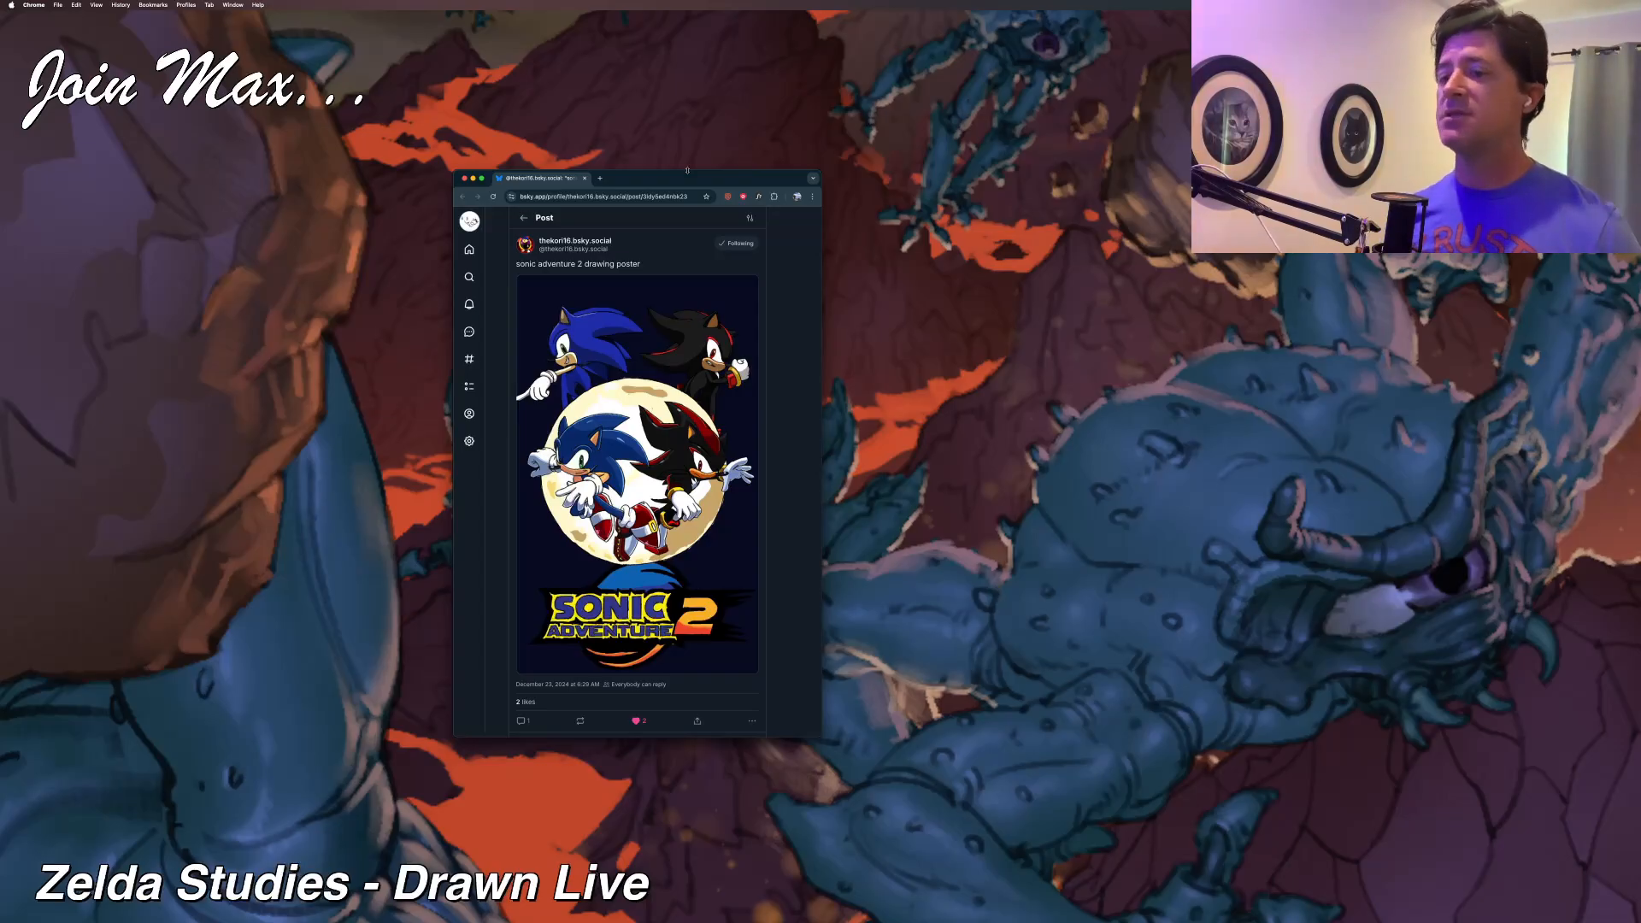
mouse_move(651, 179)
left_mouse_down()
mouse_move(736, 152)
mouse_move(678, 154)
mouse_move(658, 179)
left_mouse_up()
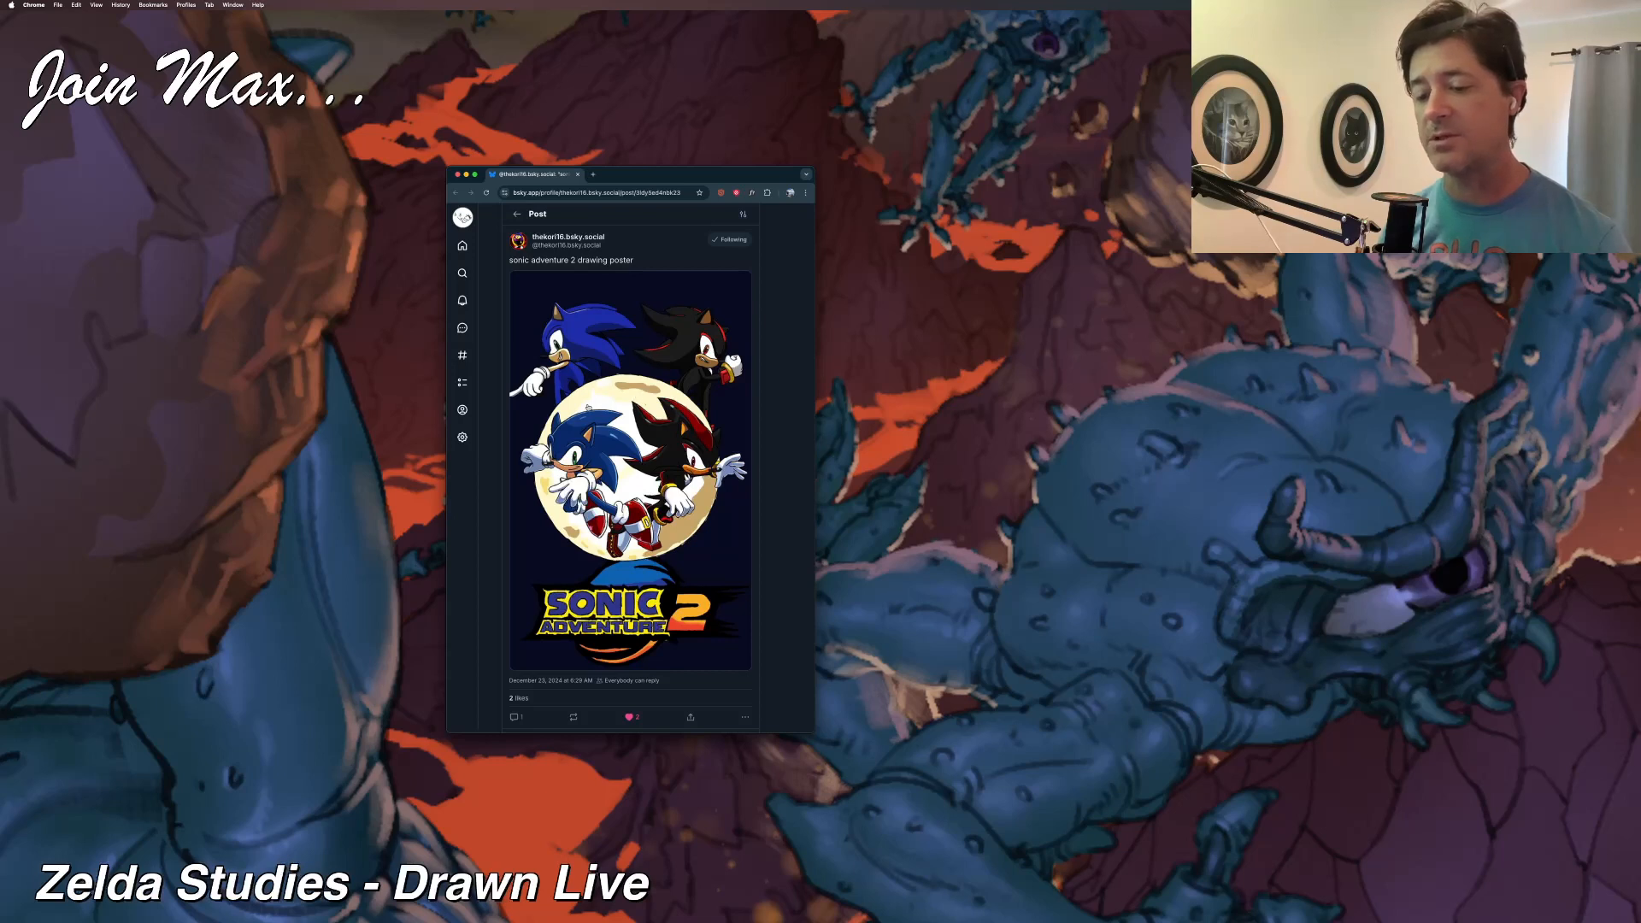
left_click_drag(638, 177, 777, 163)
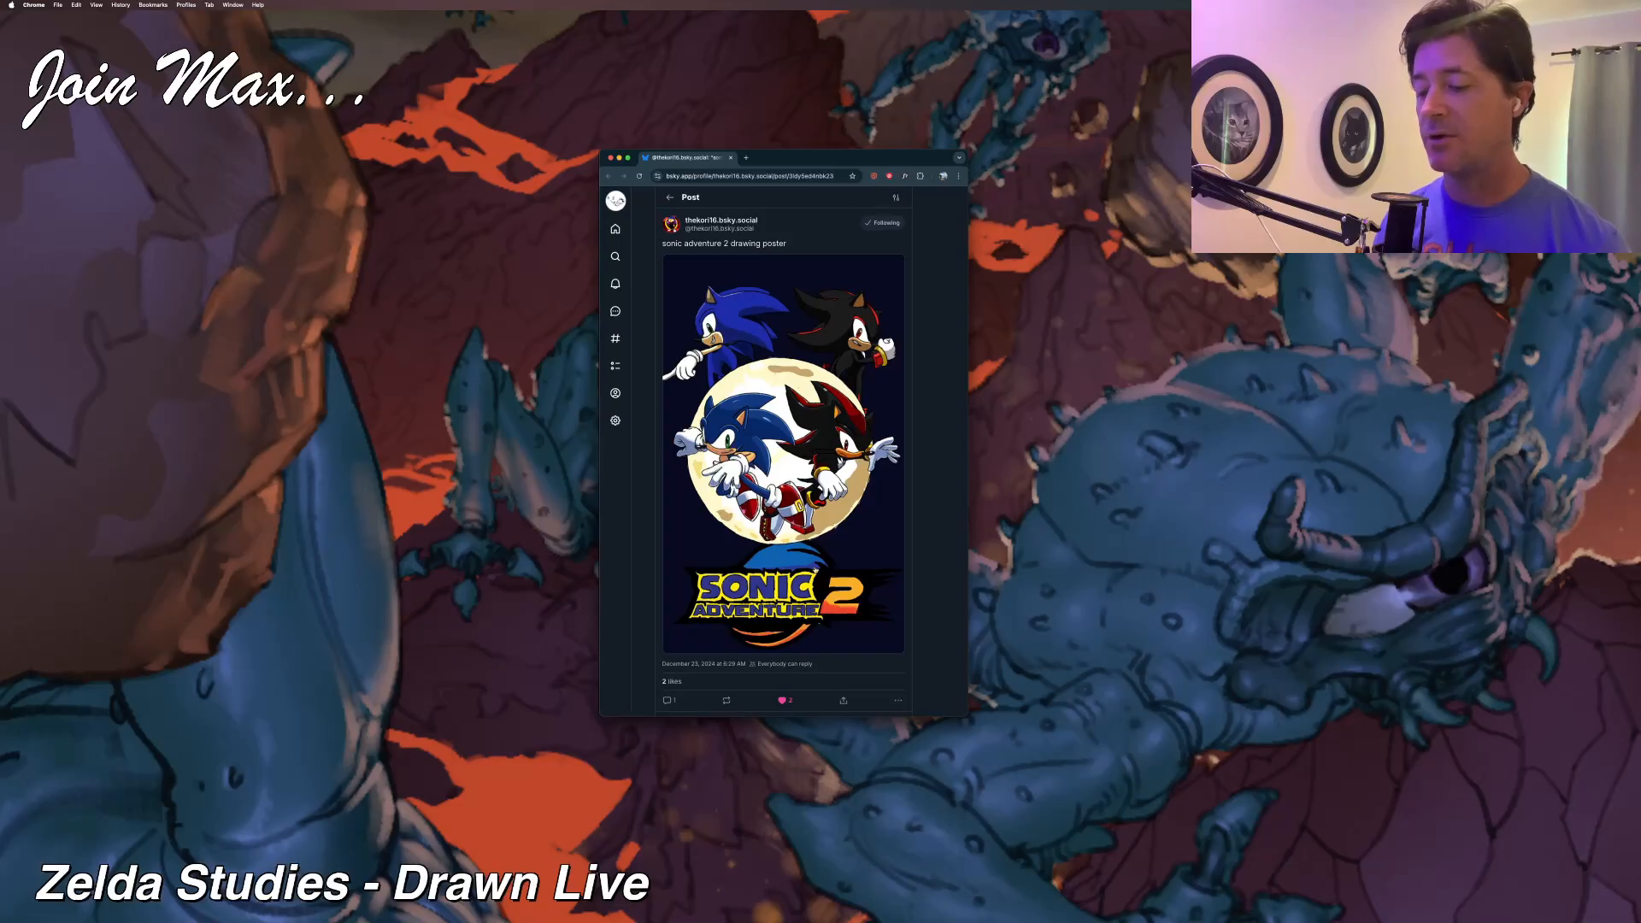
Move the Sonic poster post out of view and arrange an enlarged browser window showing the whole winged-figure artwork.
left_click_drag(744, 166, 960, 82)
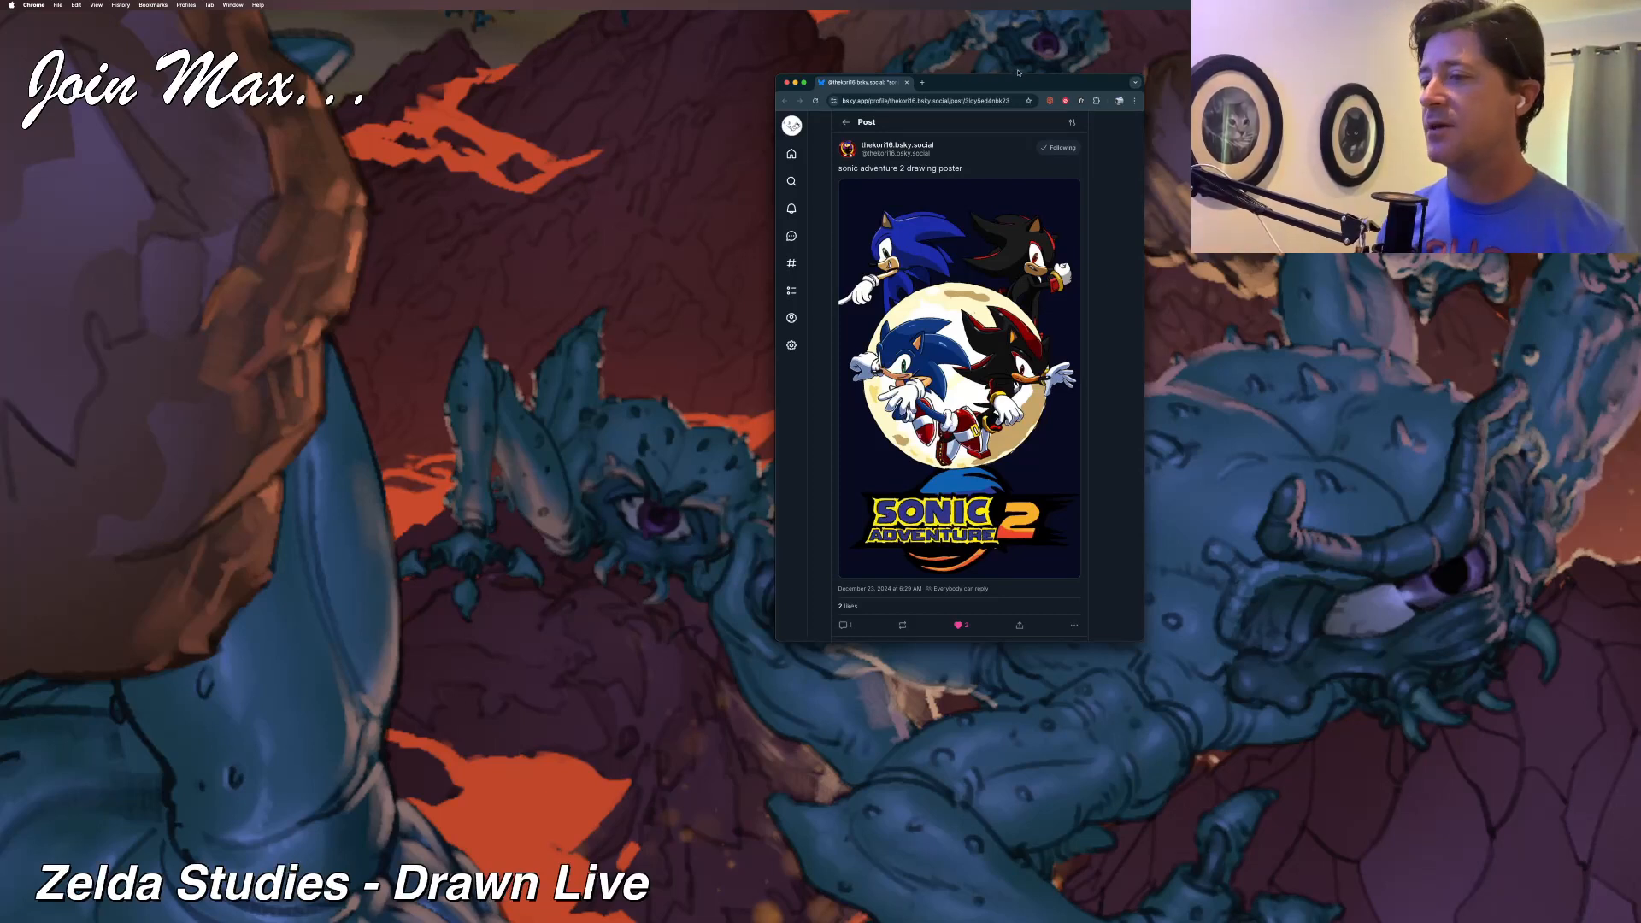
left_click_drag(998, 82, 1060, 0)
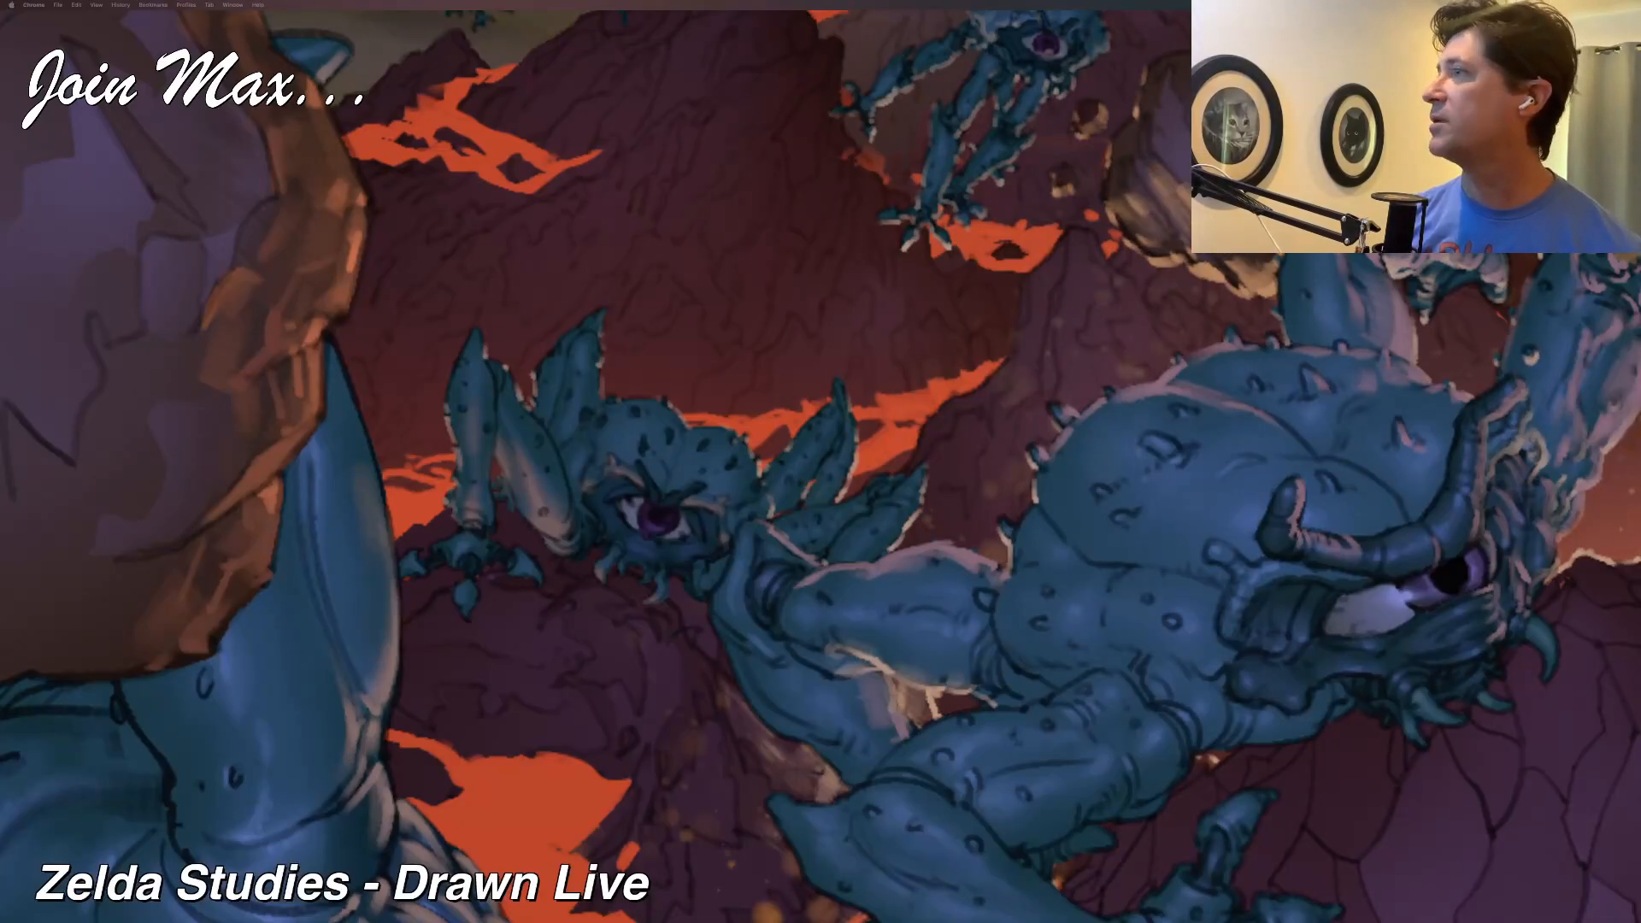
mouse_move(1060, 0)
left_mouse_down()
mouse_move(1529, 17)
mouse_move(646, 169)
mouse_move(926, 107)
left_mouse_up()
mouse_move(1023, 540)
left_mouse_down()
mouse_move(1103, 615)
mouse_move(1200, 806)
left_mouse_up()
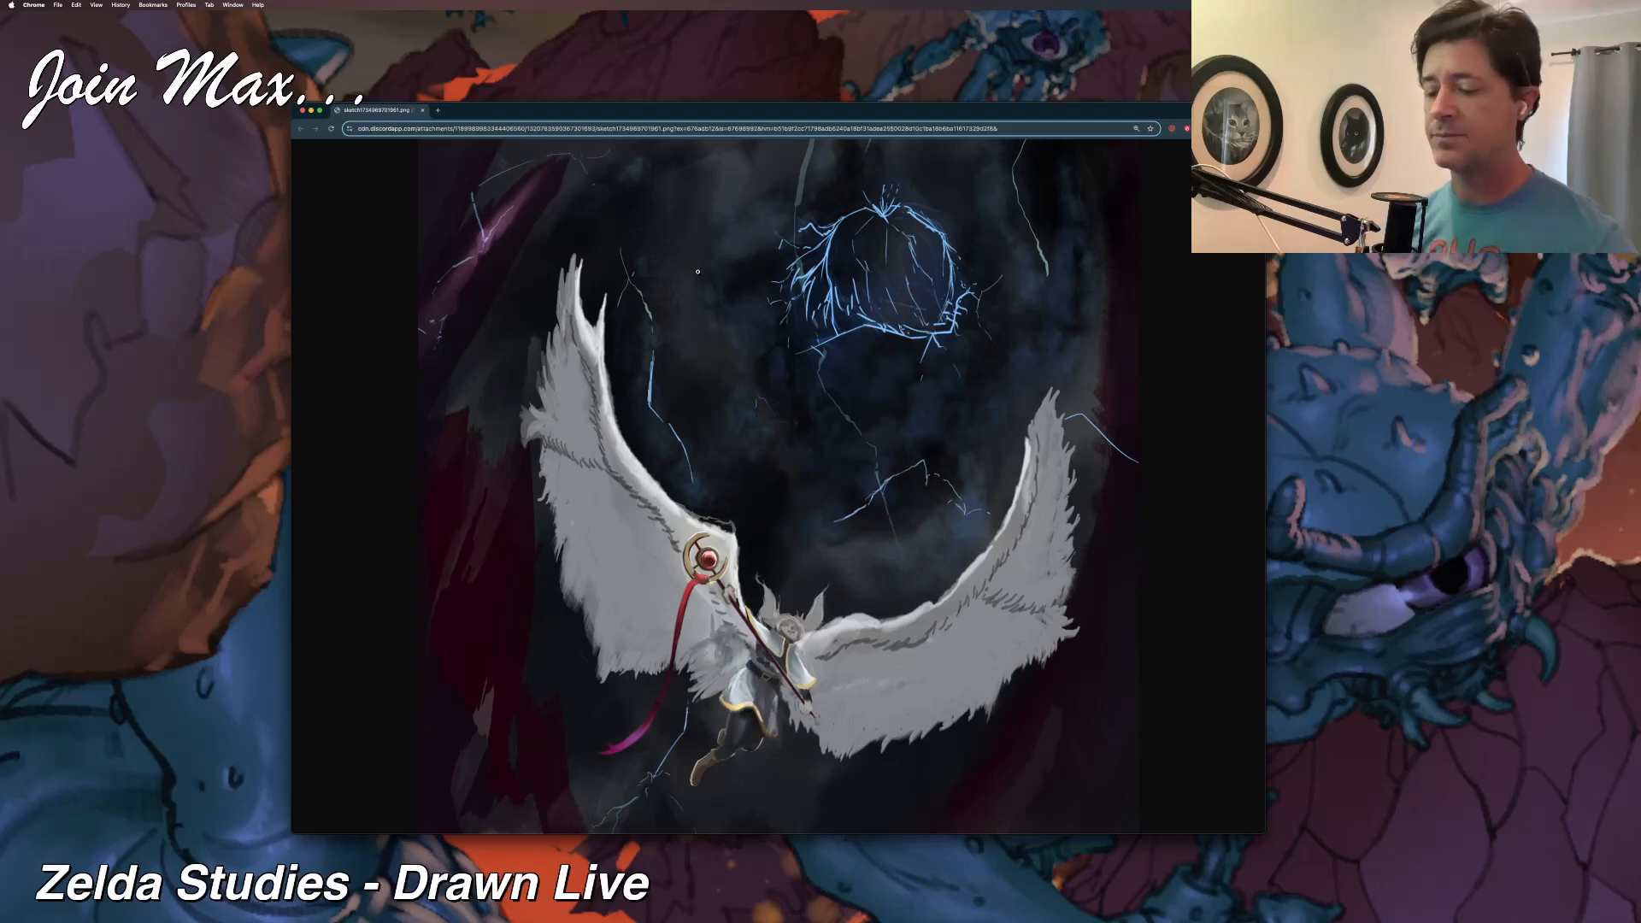
left_click_drag(782, 107, 696, 22)
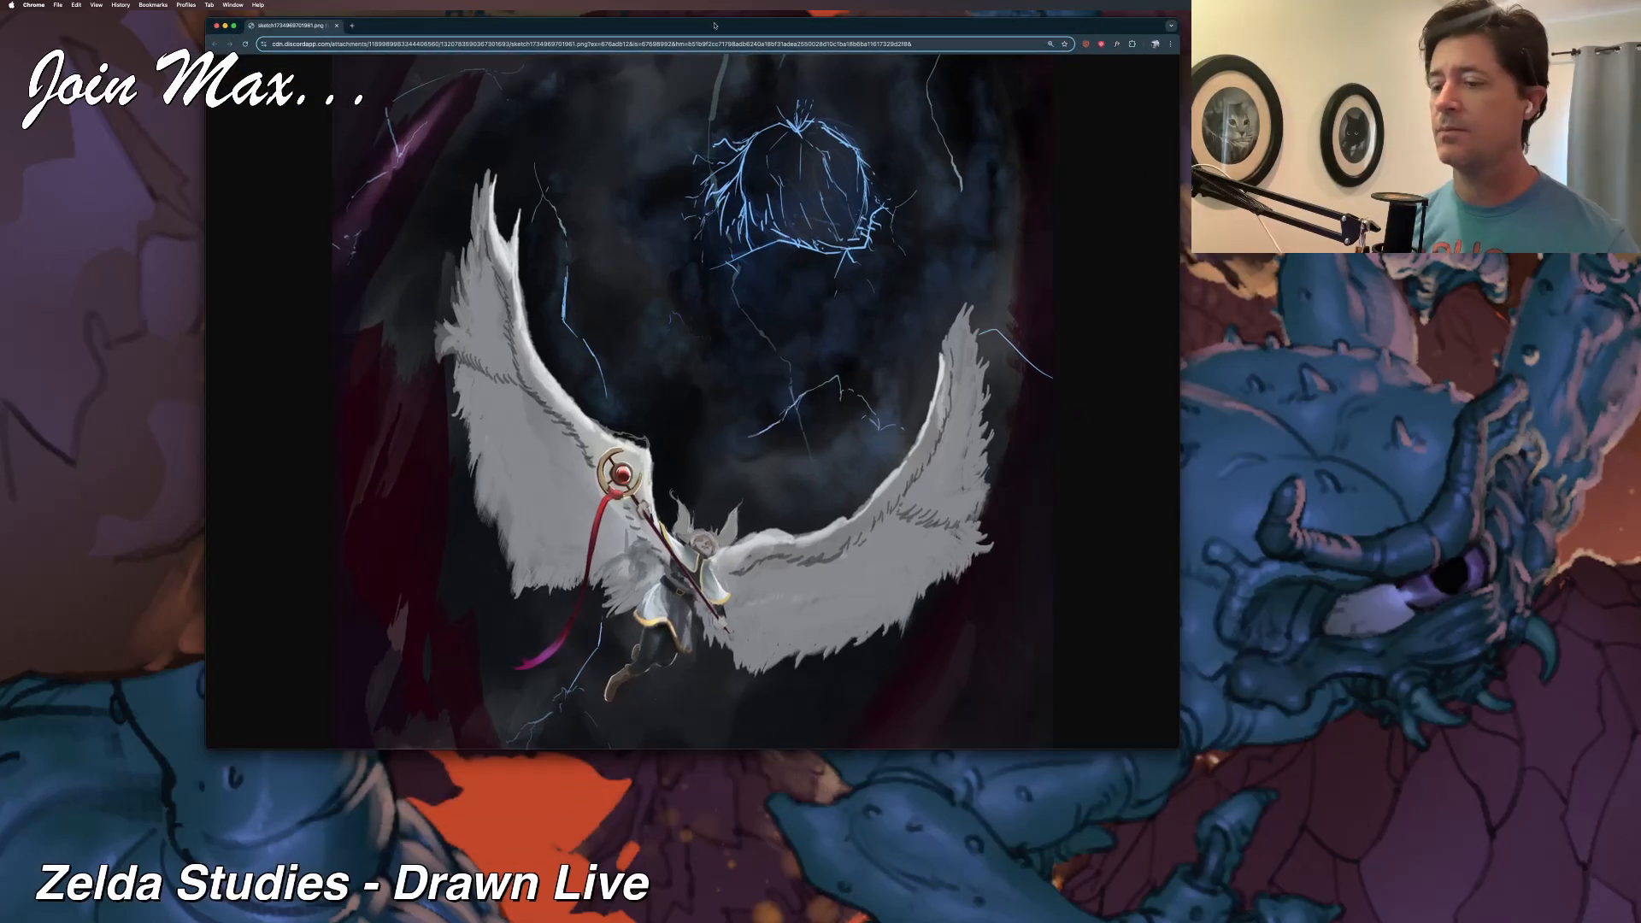
left_click_drag(1177, 748, 1287, 875)
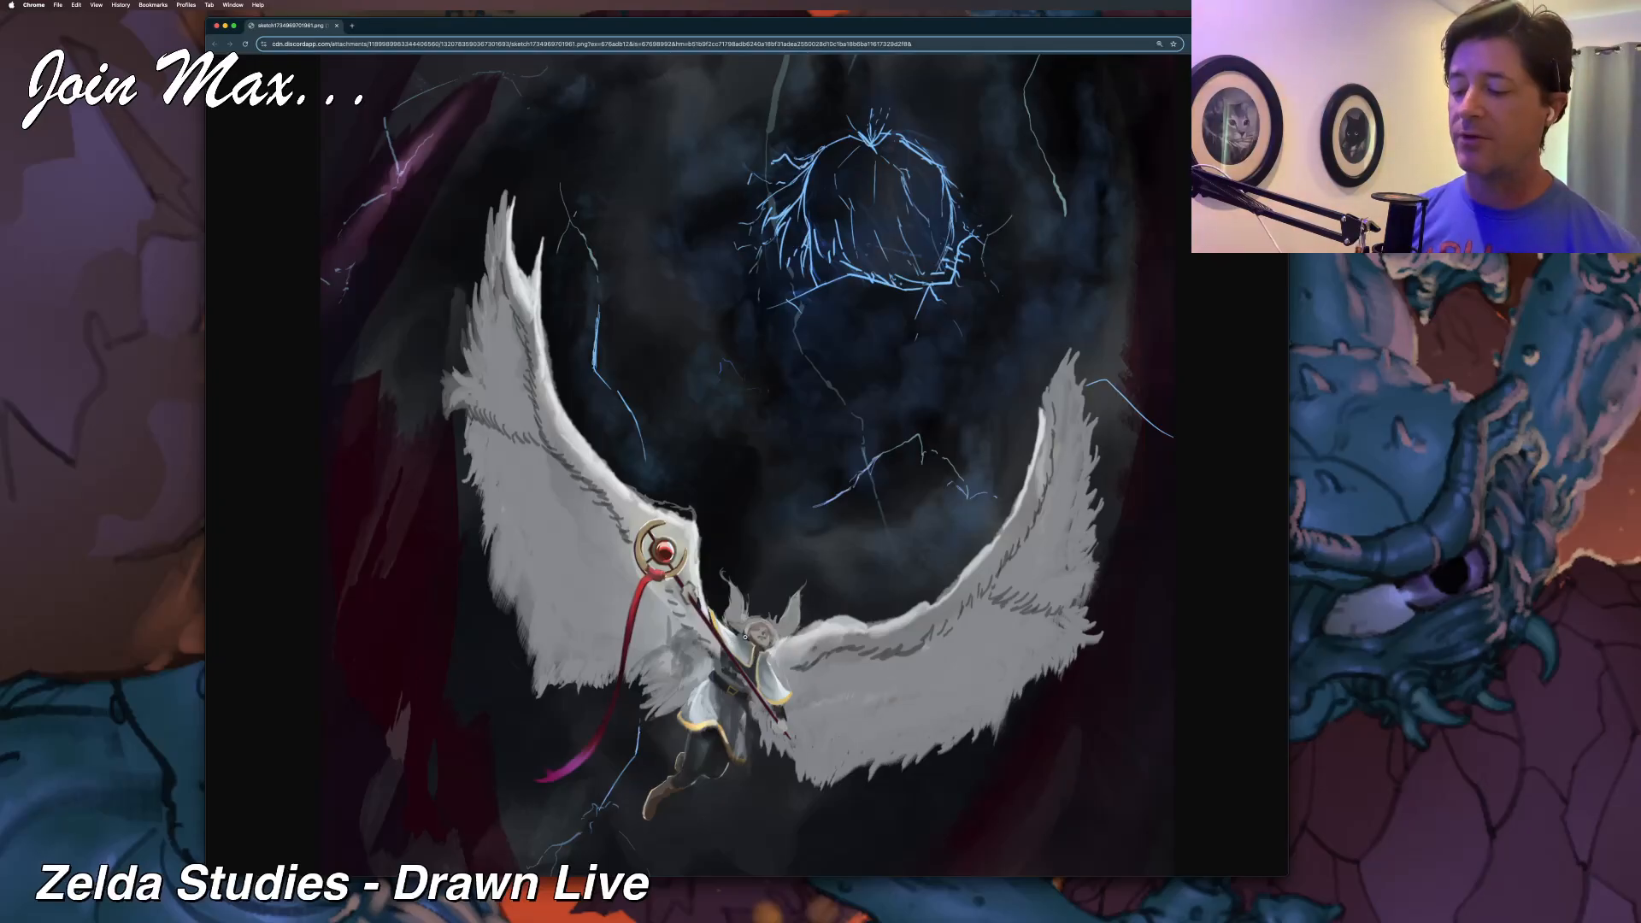
scroll(744, 636, "down", 2)
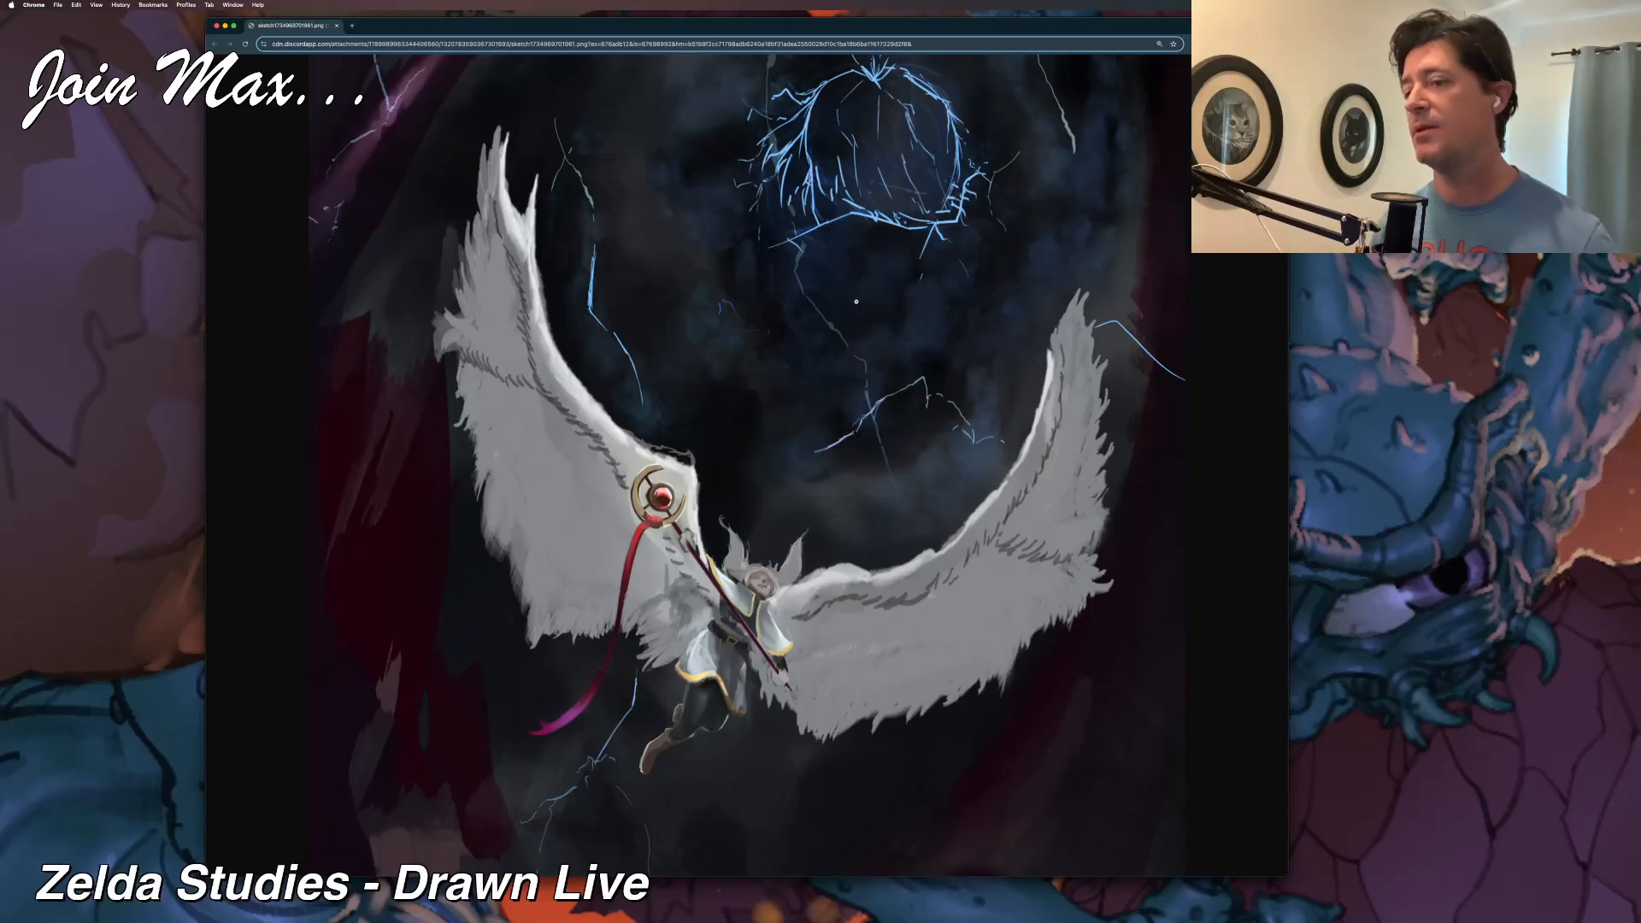
Capture the winged-figure artwork from the browser, switch to Corel Painter, and place the capture on a layer above the canvas.
left_click_drag(311, 63, 1195, 874)
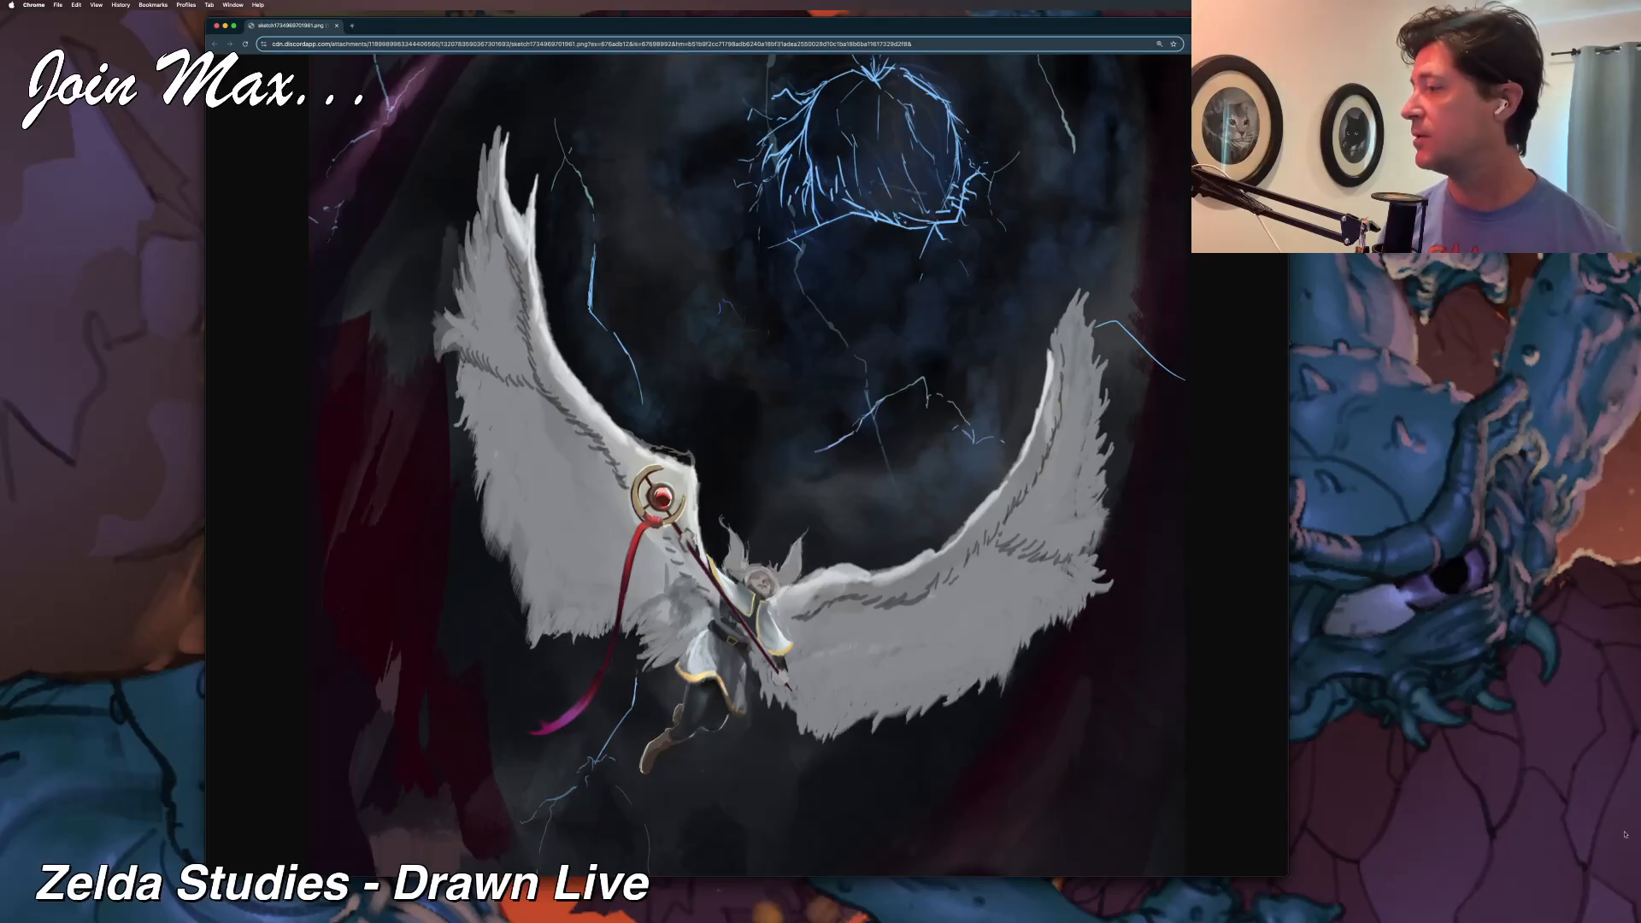
key("super+m")
mouse_move(1611, 410)
left_mouse_down()
mouse_move(1403, 416)
mouse_move(892, 776)
mouse_move(625, 916)
mouse_move(511, 906)
left_mouse_up()
key("F11")
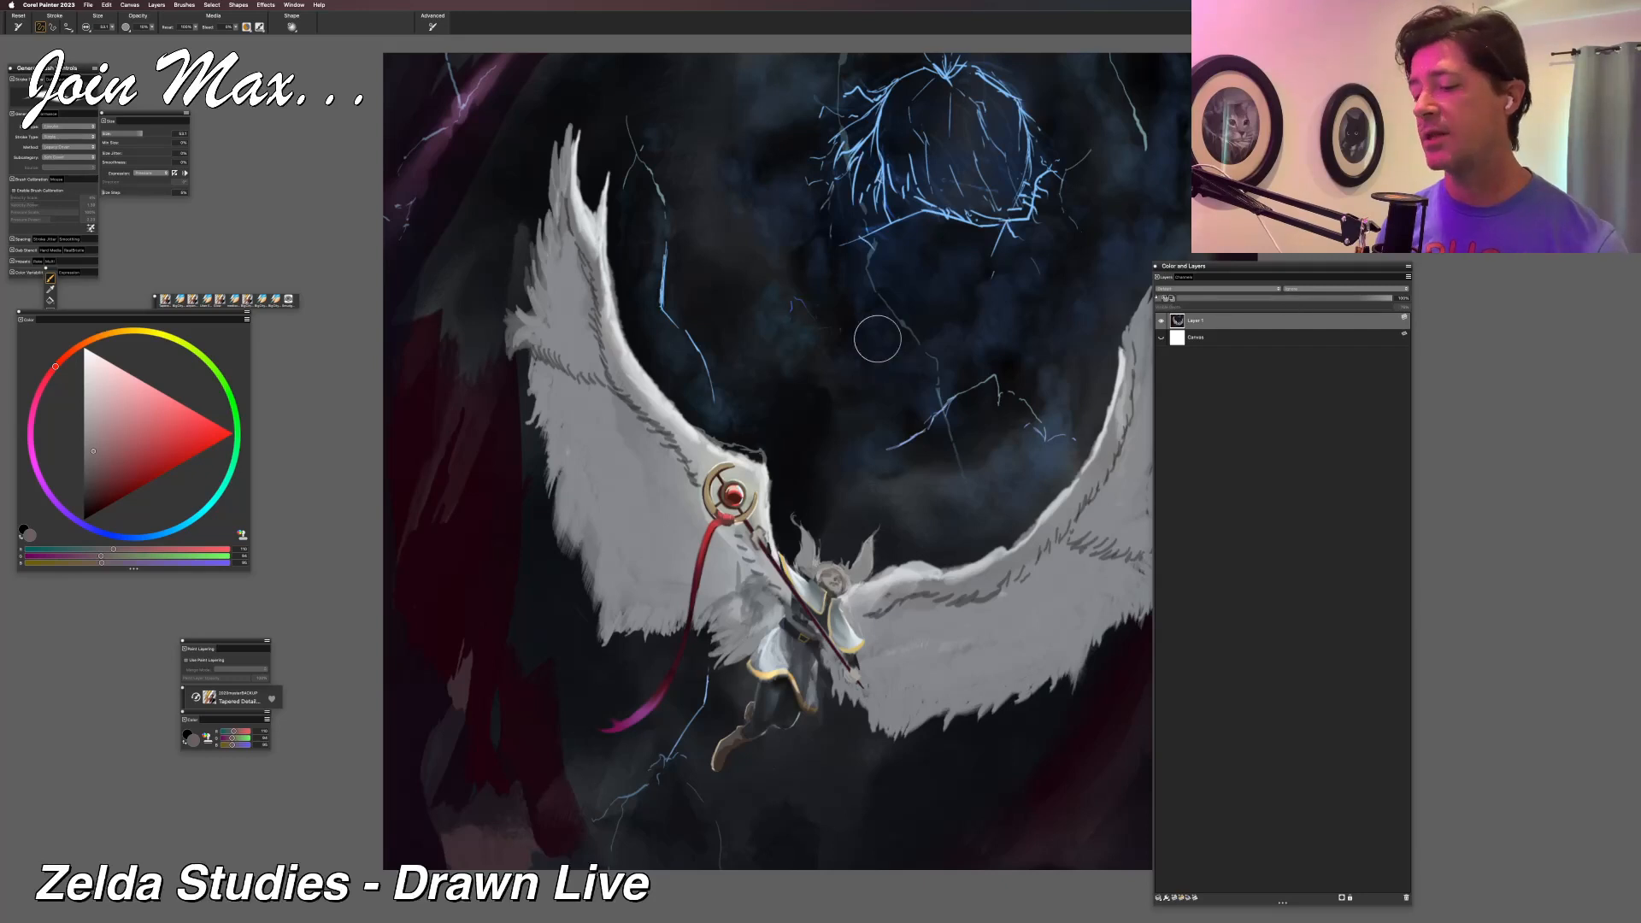
Examine the composition and readability of the winged-figure painting at thumbnail size and at full view.
key("super+minus")
key("super+minus")
key("super+minus")
key("super+minus")
key("super+minus")
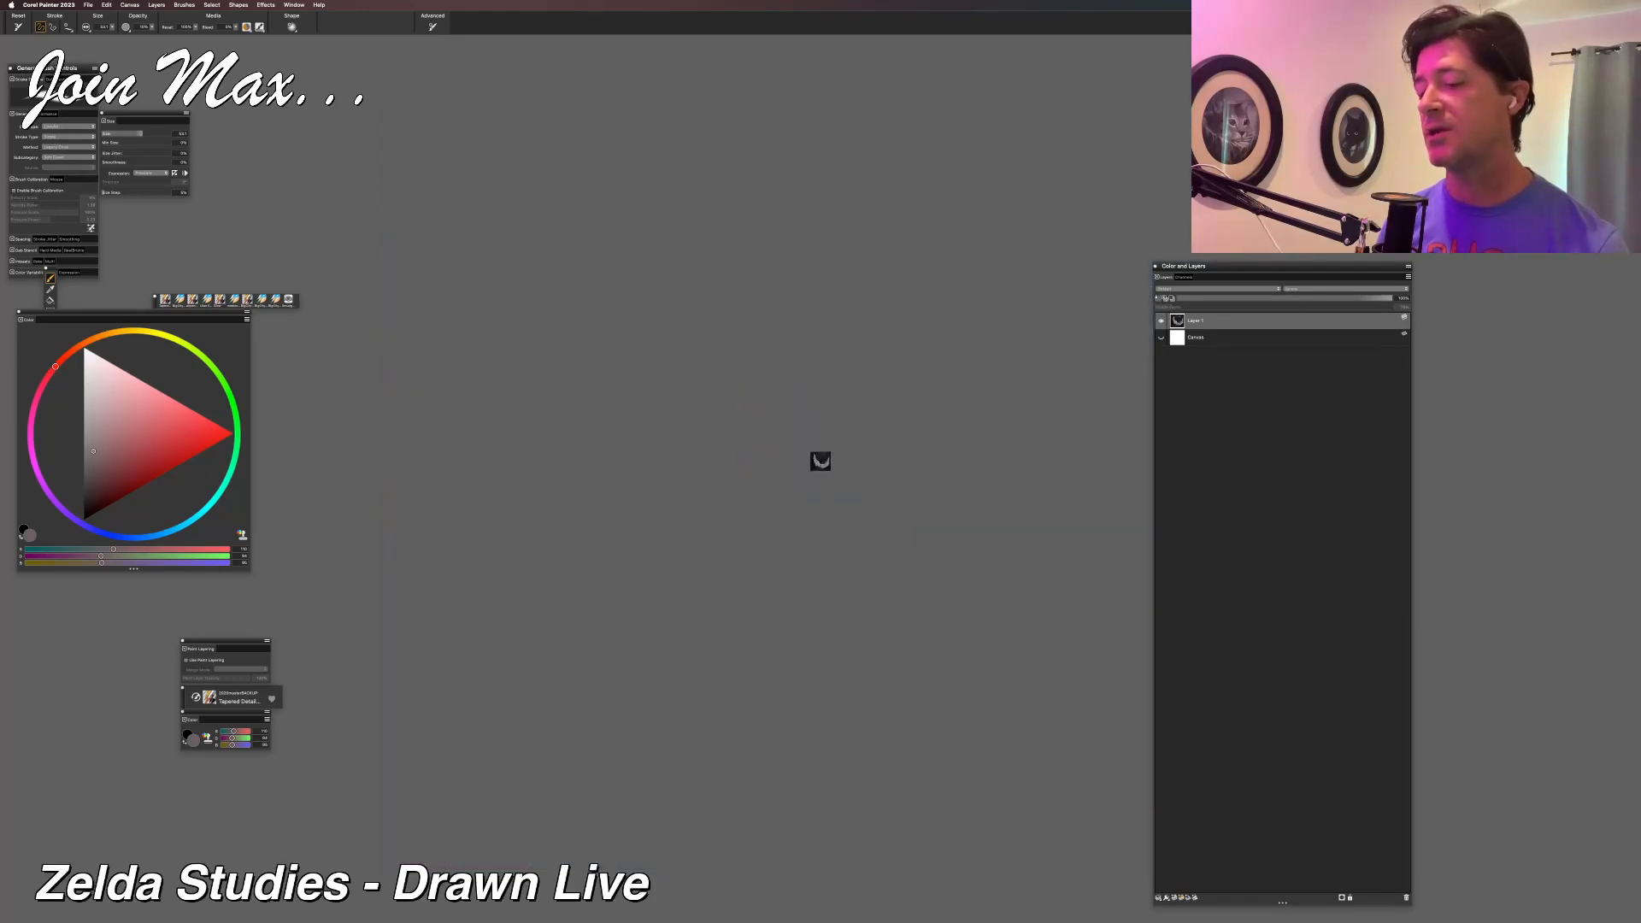
key("super+equal")
key("super+minus")
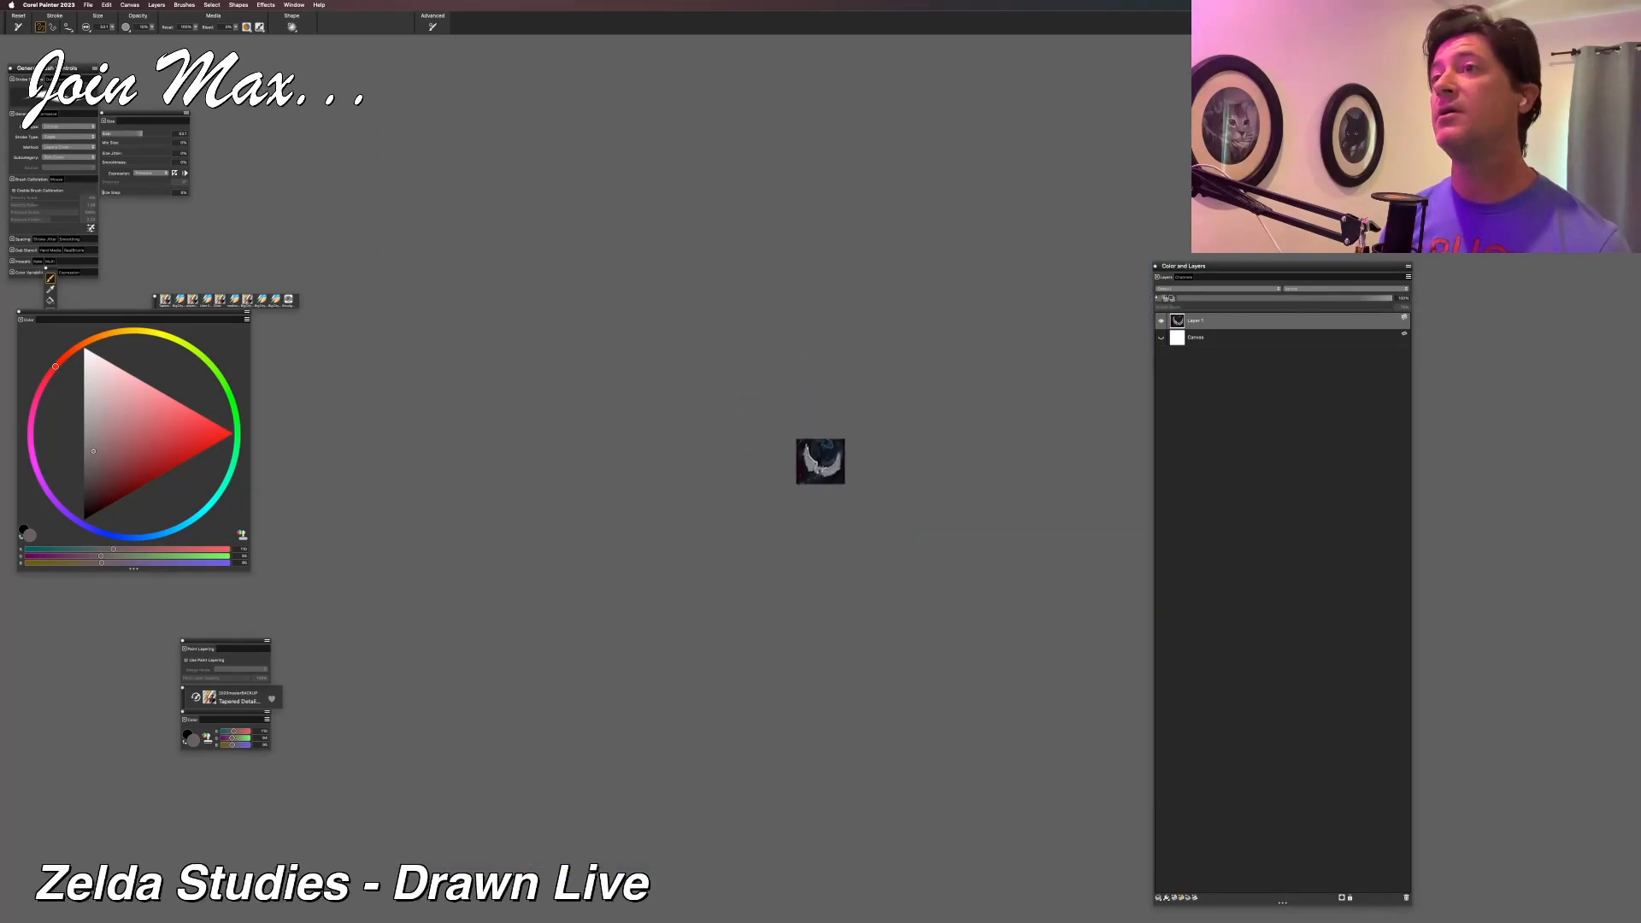
key("super+equal")
key("super+equal")
key("super+equal")
key("super+equal")
key("super+minus")
key("super+minus")
key("super+equal")
left_click_drag(915, 323, 770, 314)
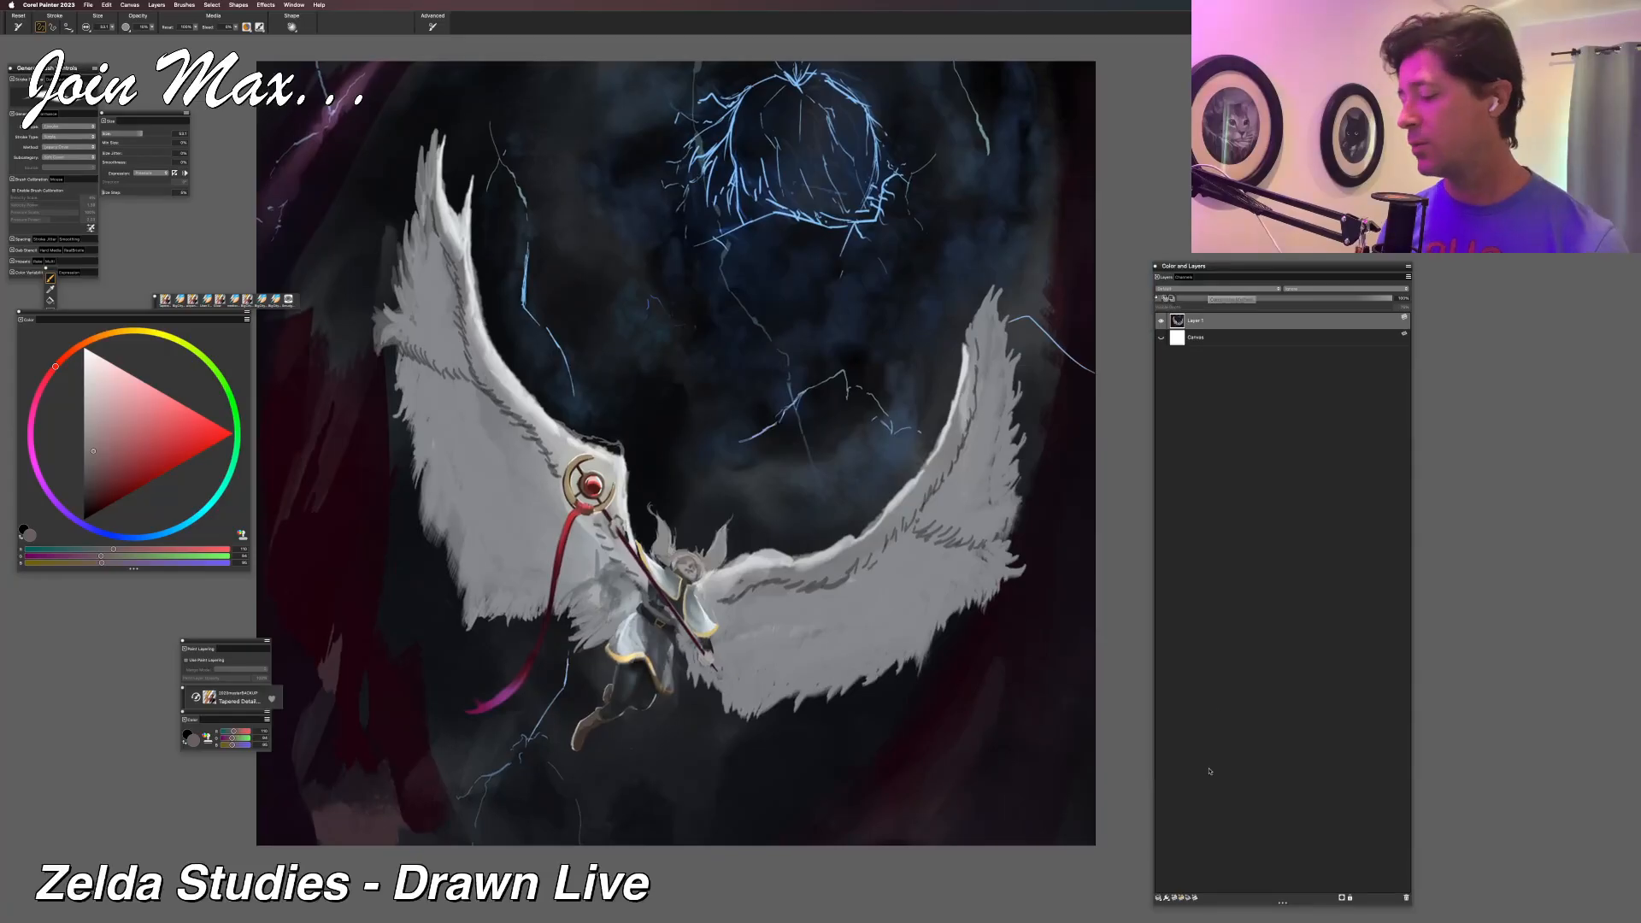
Add two layers above the winged-figure painting, fill the top one with white, and lower its opacity to fade the artwork.
left_click(1181, 897)
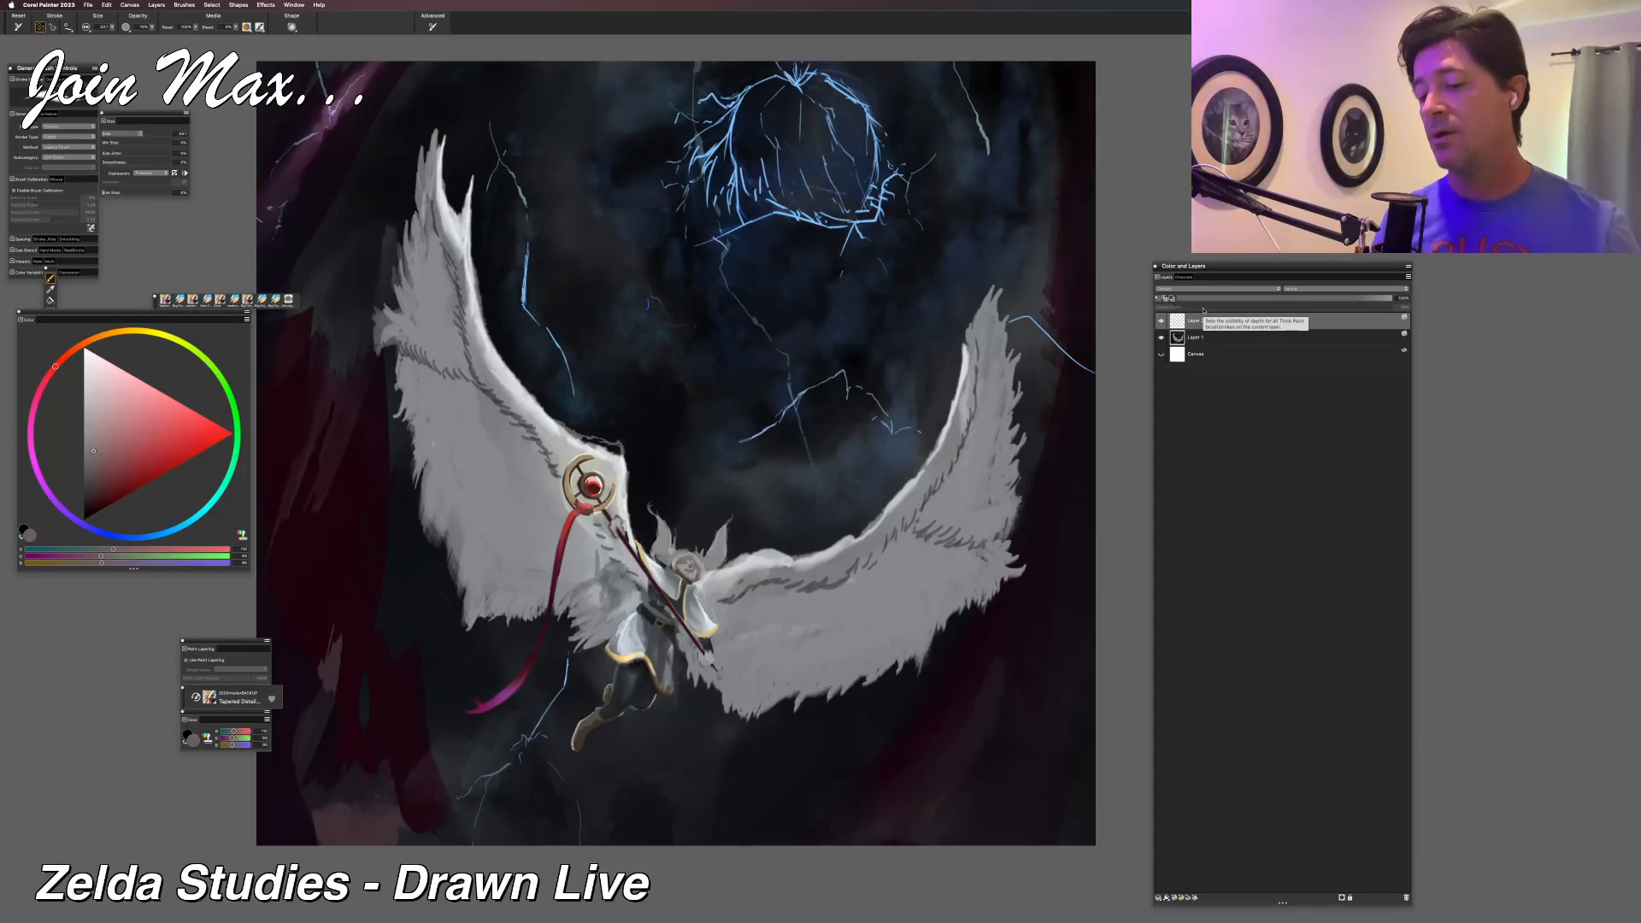
left_click(1178, 895)
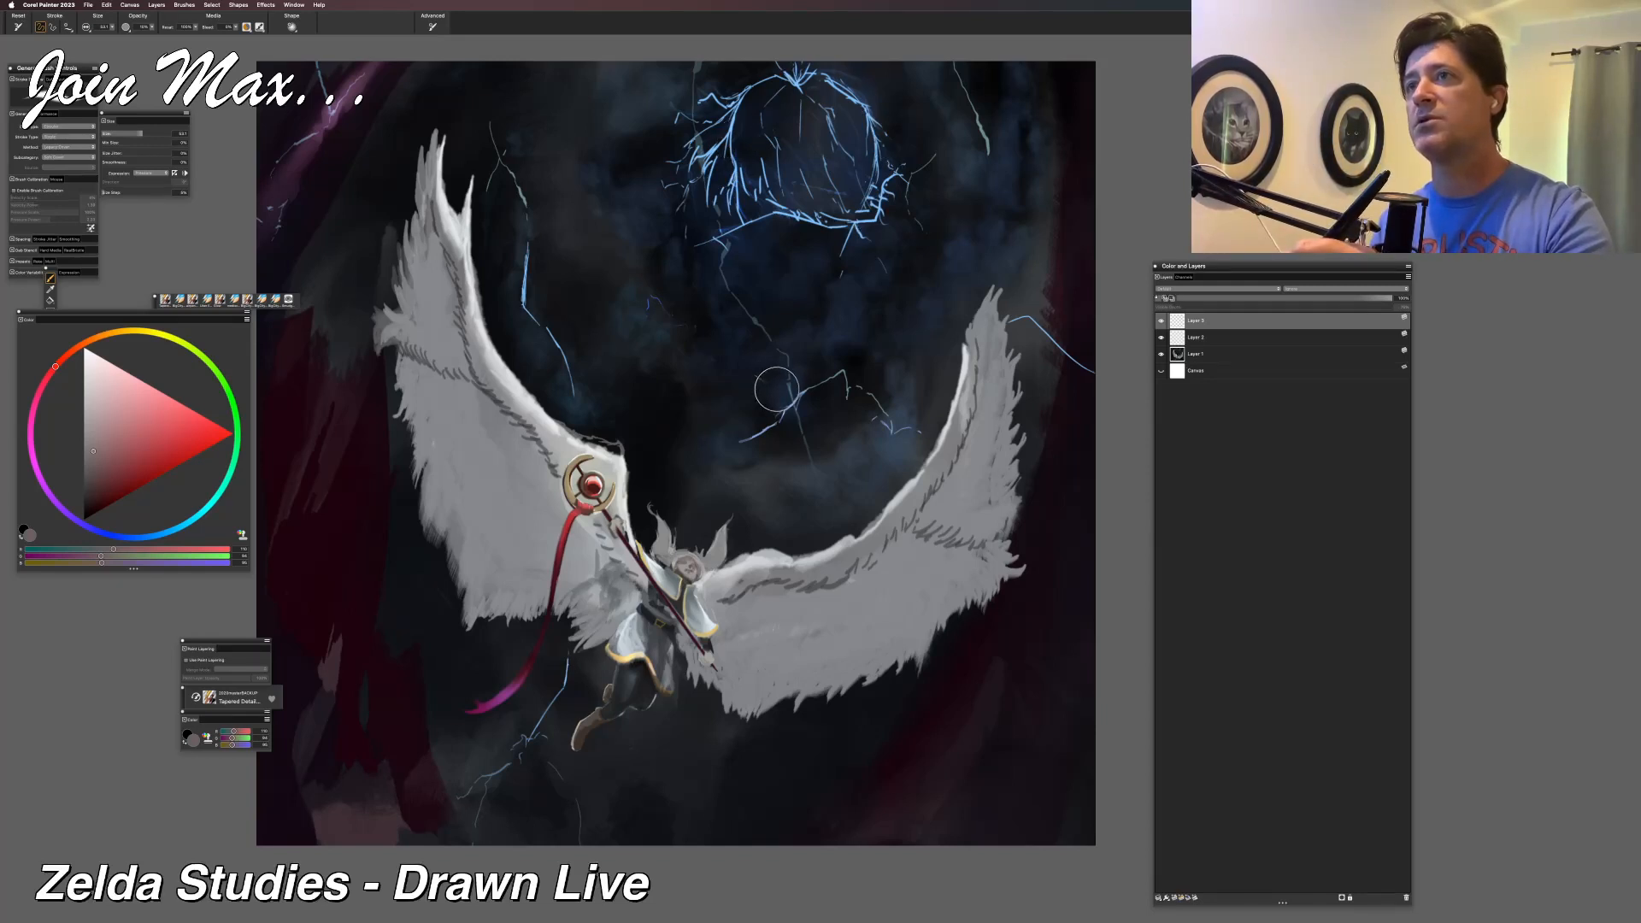
scroll(586, 529, "down", 1)
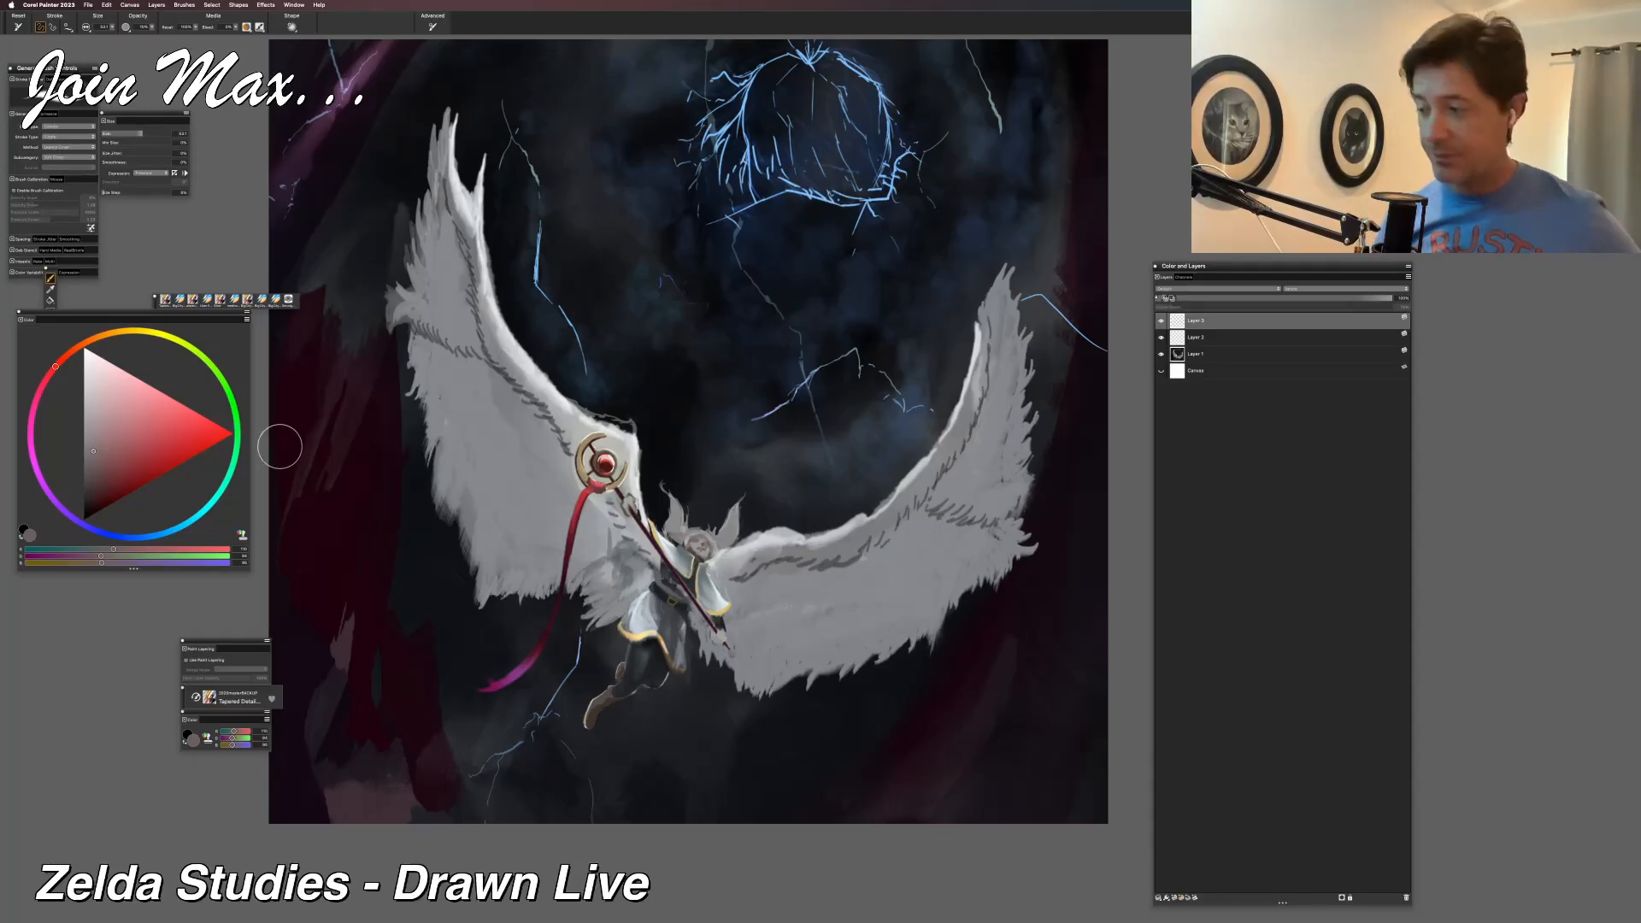
left_click(84, 350)
key("super+f")
left_click_drag(1354, 300, 1293, 298)
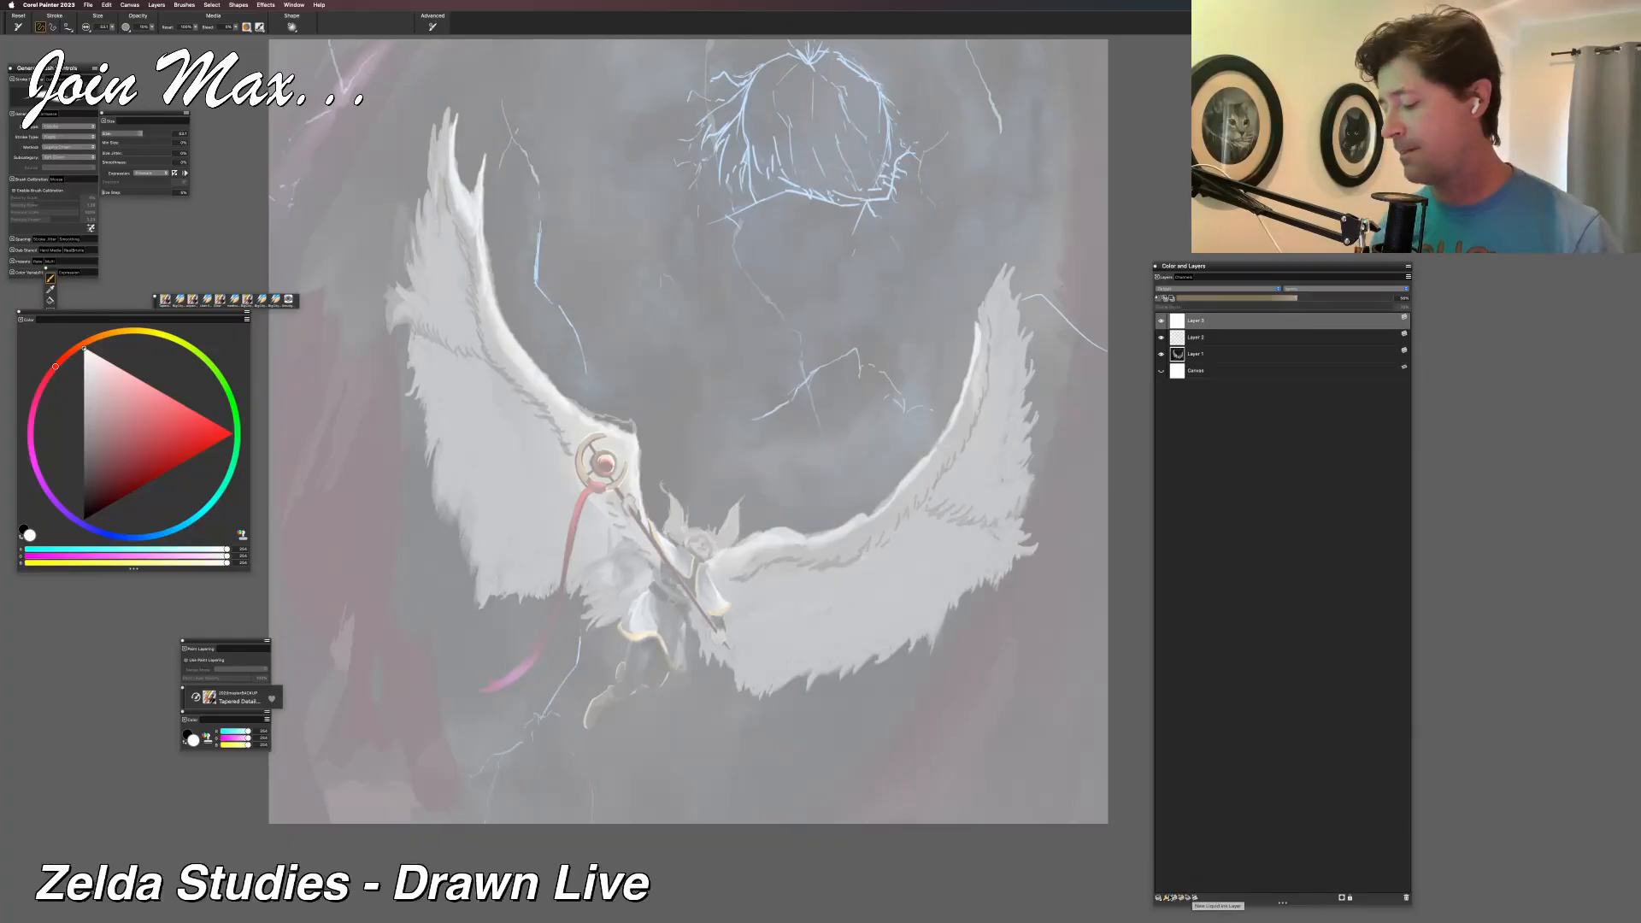
Add another layer on top and rough out the winged figure's head in black with the Uber Epic brush.
left_click(1172, 898)
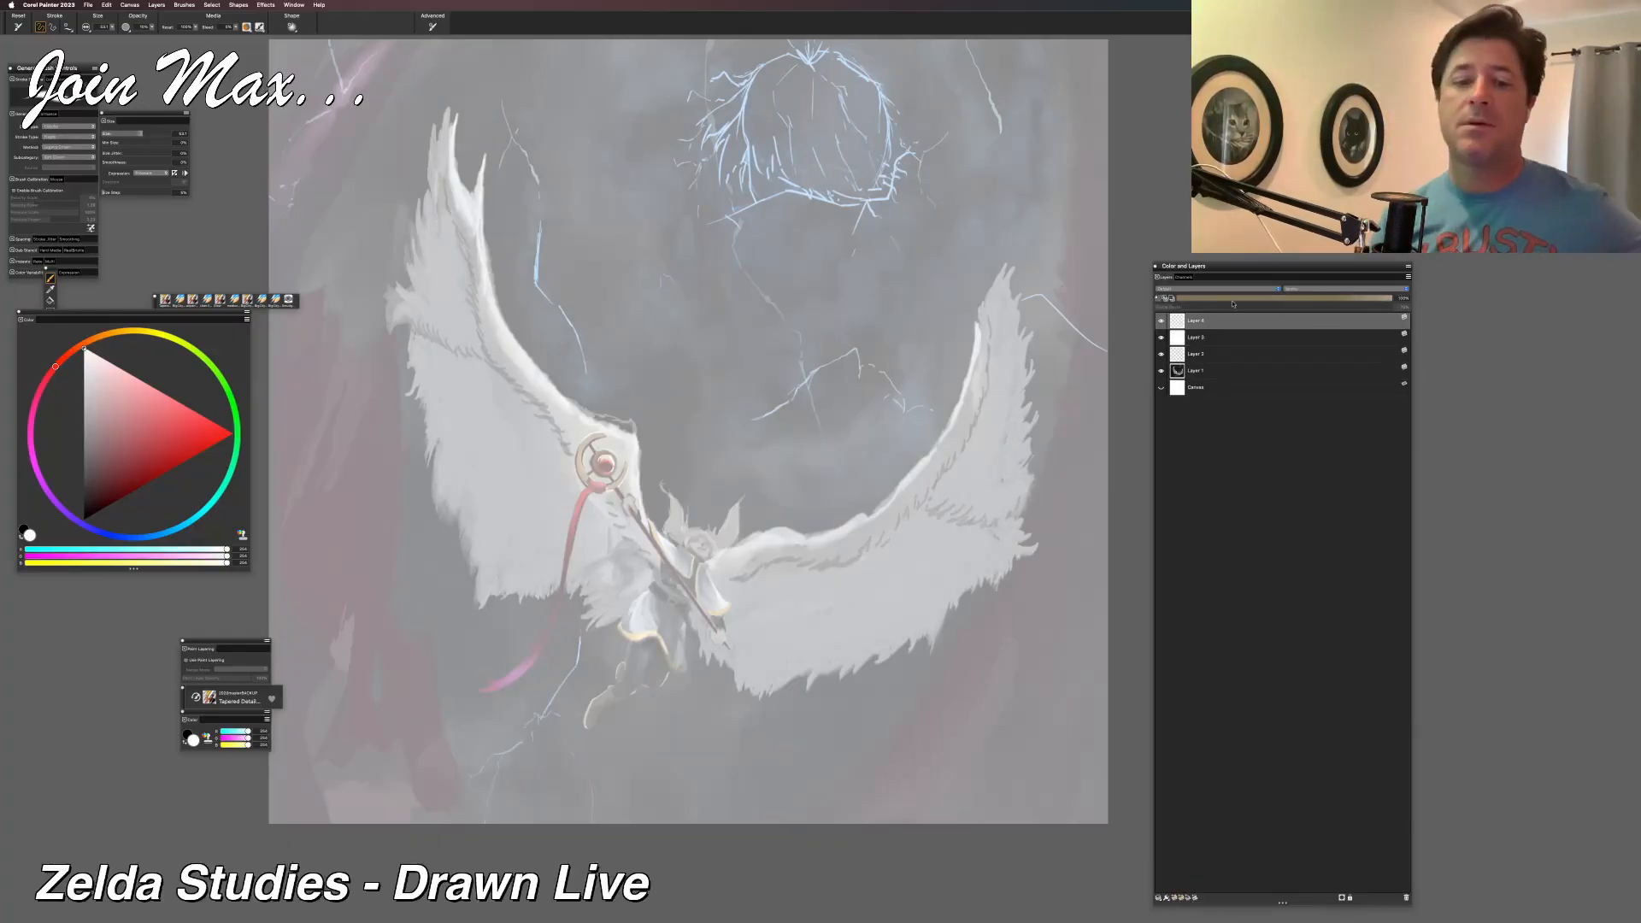
left_click(84, 518)
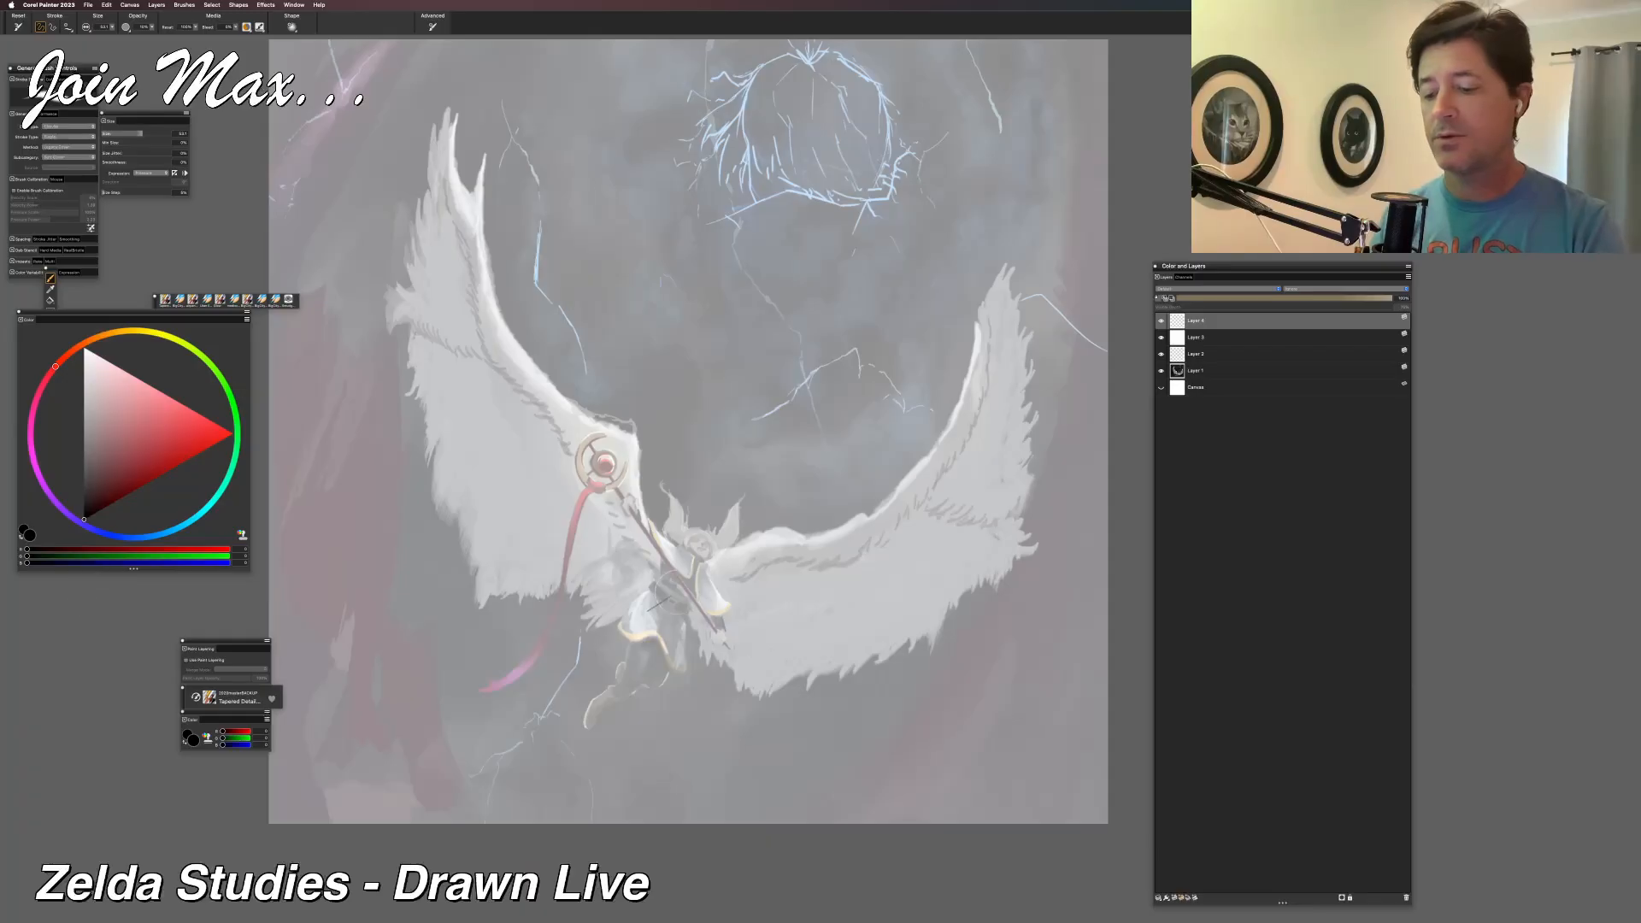
left_click(206, 301)
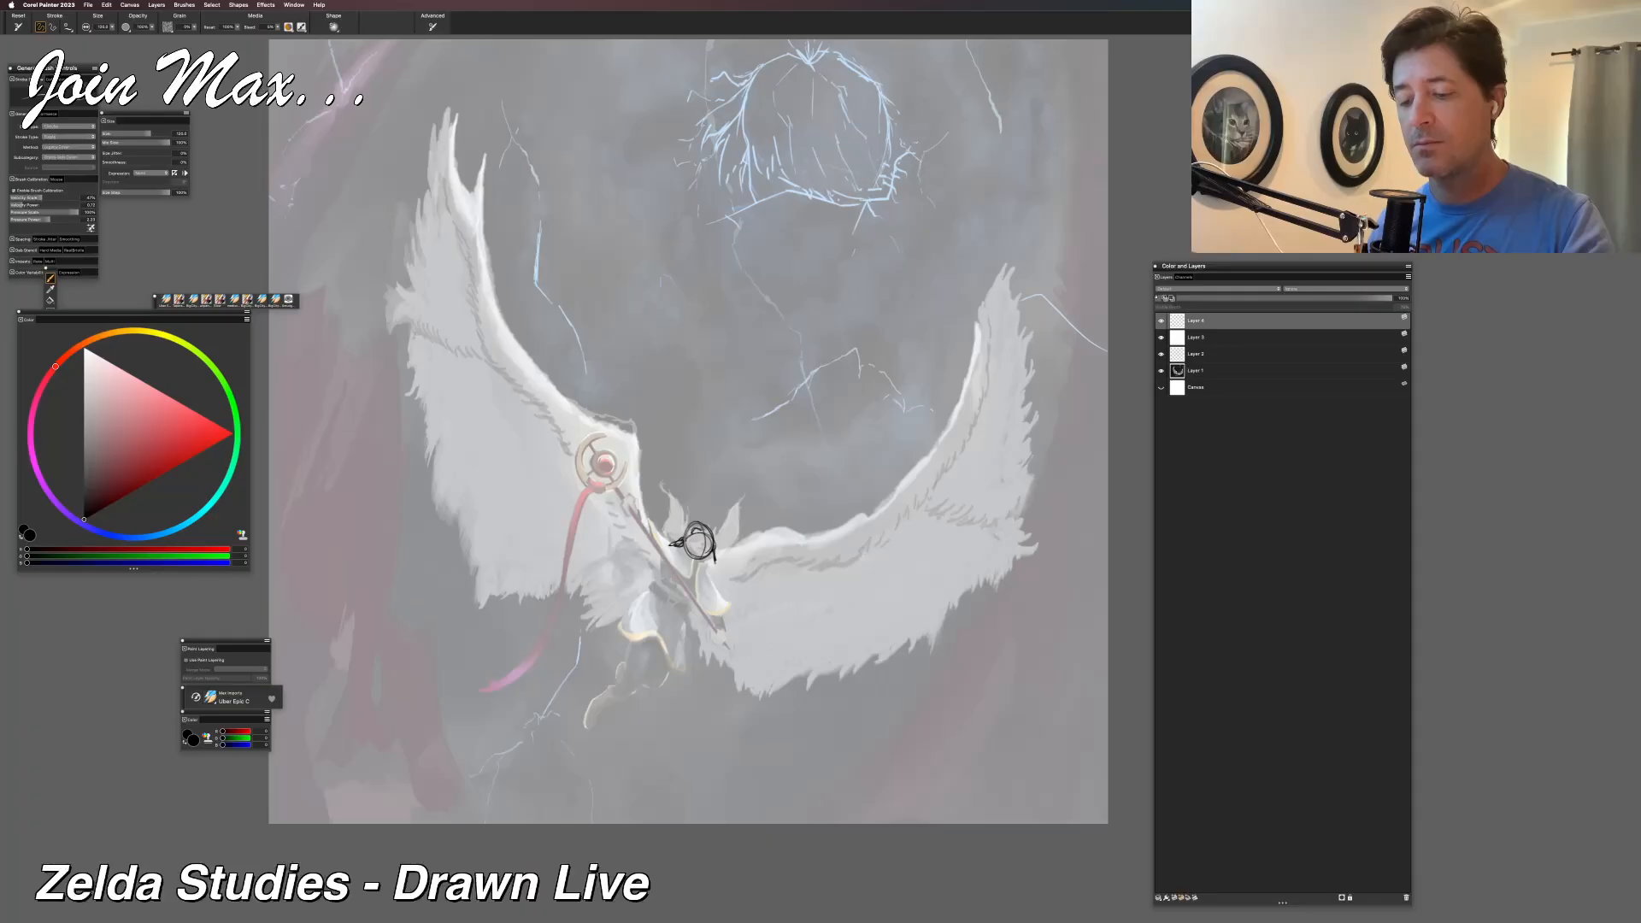
key("super+equal")
left_click_drag(631, 637, 694, 535)
key("super+equal")
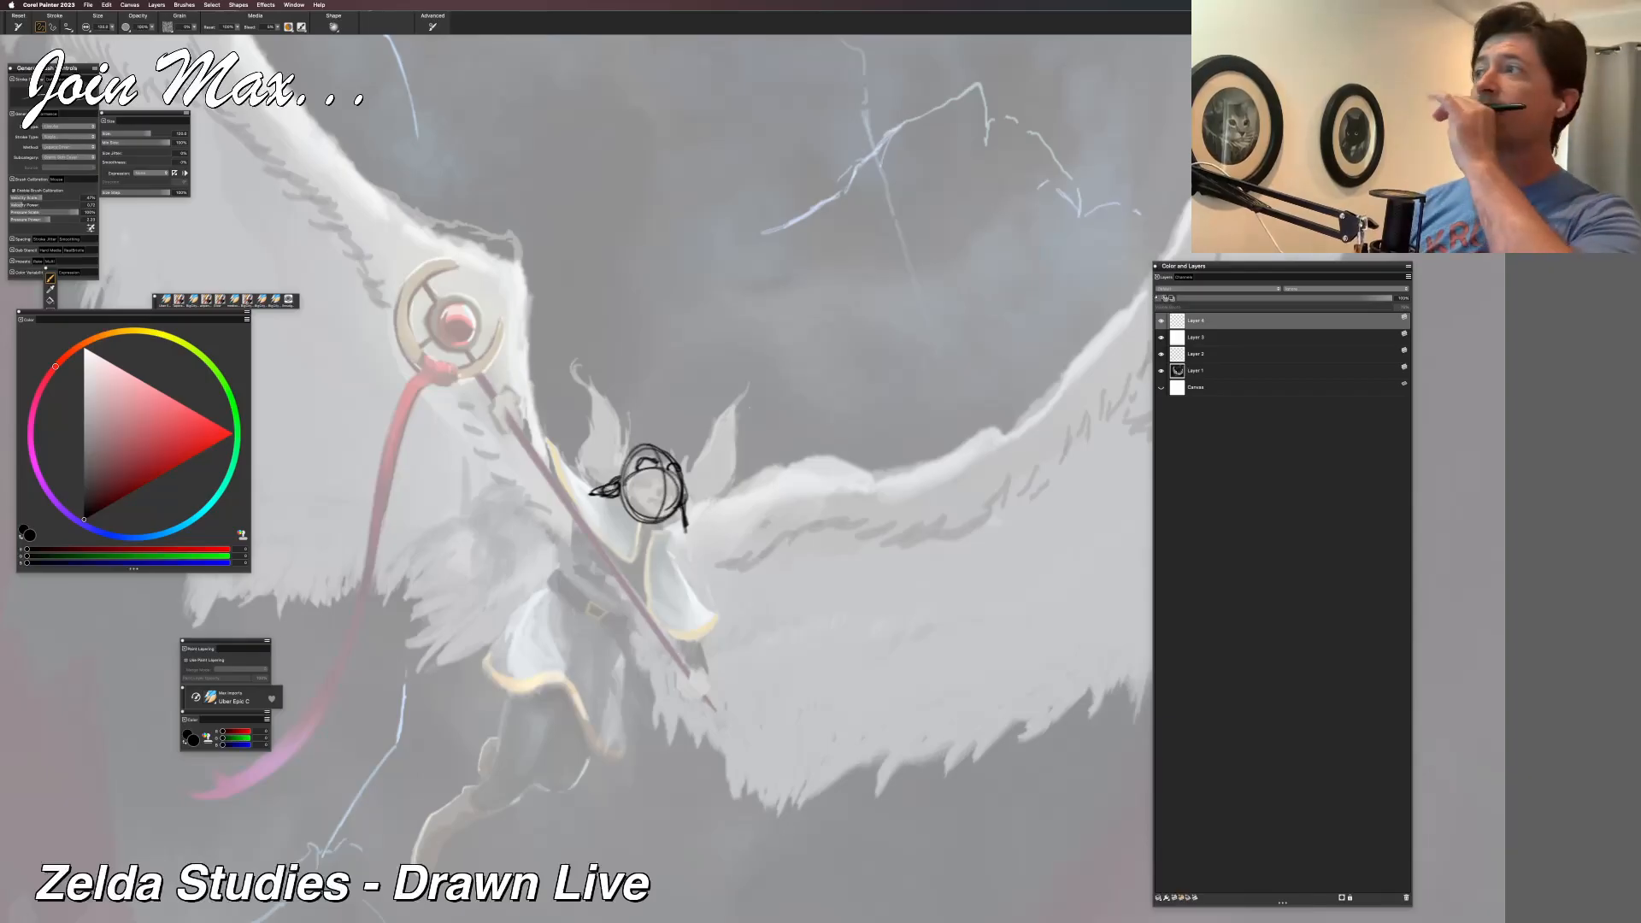
key("Tab")
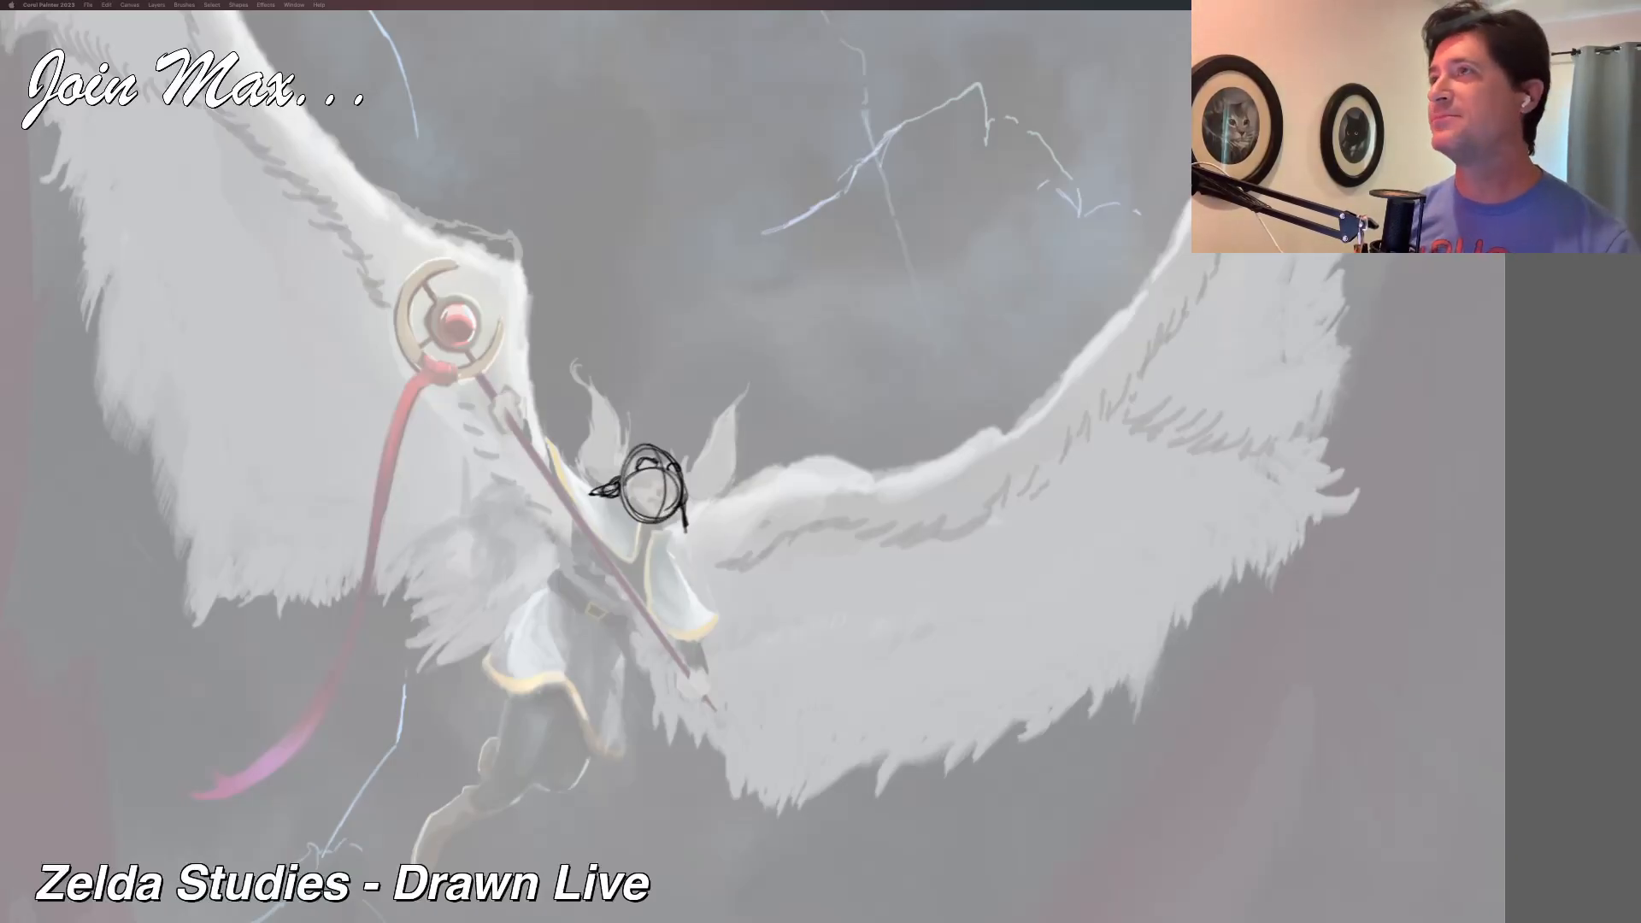
key("Tab")
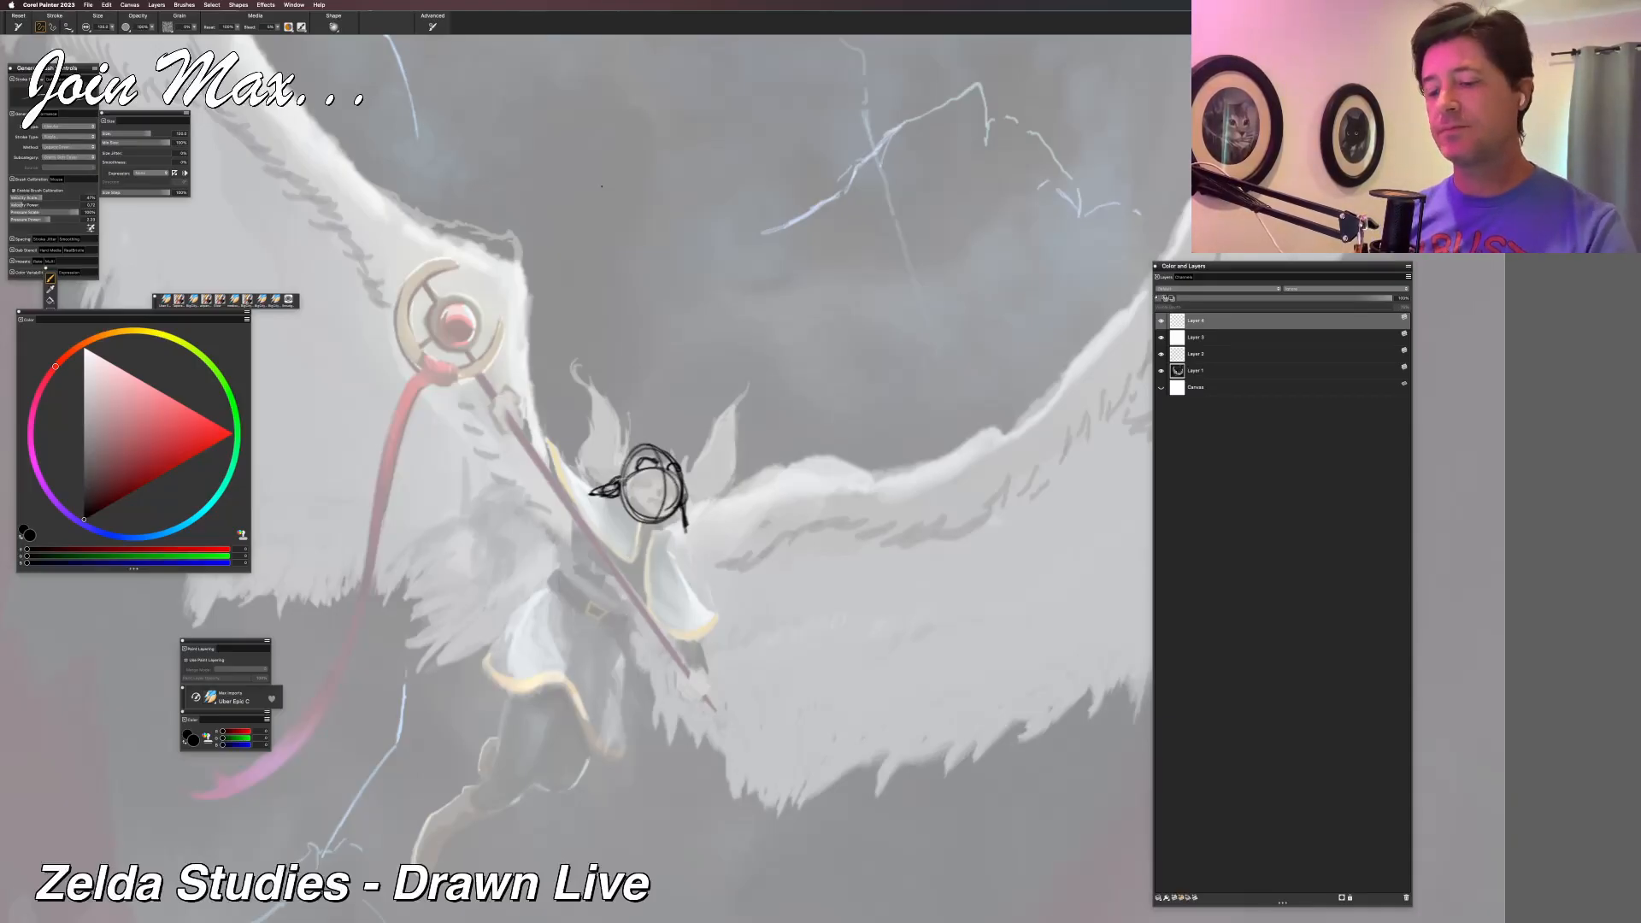
mouse_move(636, 526)
left_mouse_down()
mouse_move(599, 598)
mouse_move(665, 602)
left_mouse_up()
key("ctrl+z")
key("ctrl+z")
Sketch a loose black oval for the ribcage below the figure's head circle.
mouse_move(649, 515)
left_mouse_down()
mouse_move(584, 588)
mouse_move(643, 512)
mouse_move(624, 611)
left_mouse_up()
left_click_drag(599, 515, 575, 580)
left_click_drag(650, 532, 636, 626)
left_click_drag(680, 554, 614, 619)
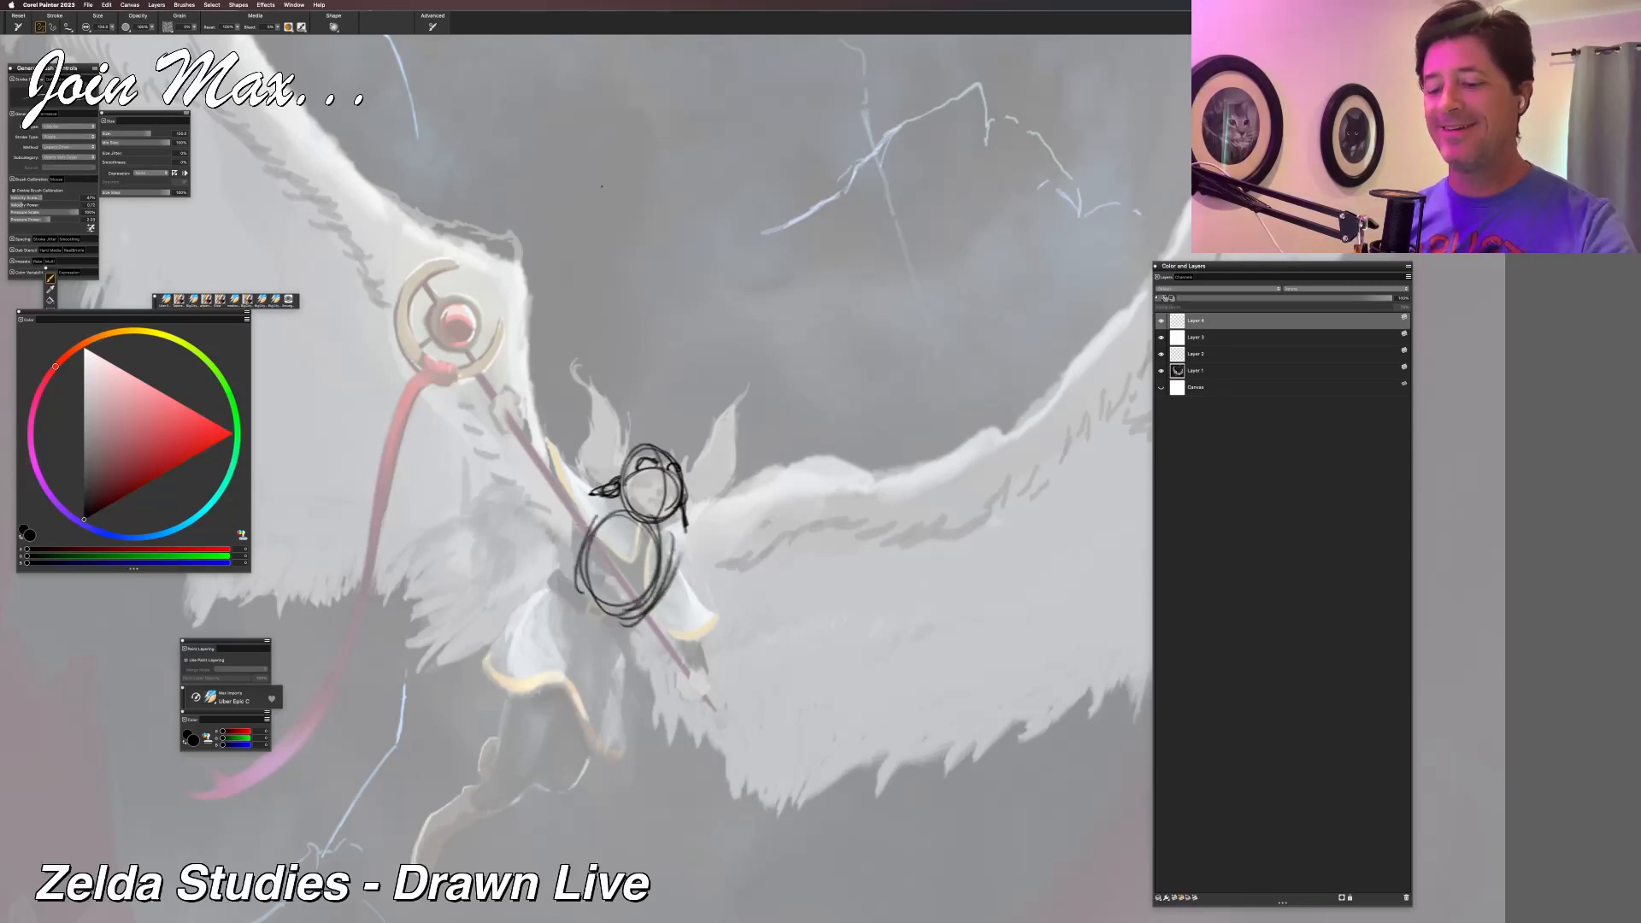
mouse_move(577, 560)
left_mouse_down()
mouse_move(659, 598)
mouse_move(646, 544)
mouse_move(641, 617)
left_mouse_up()
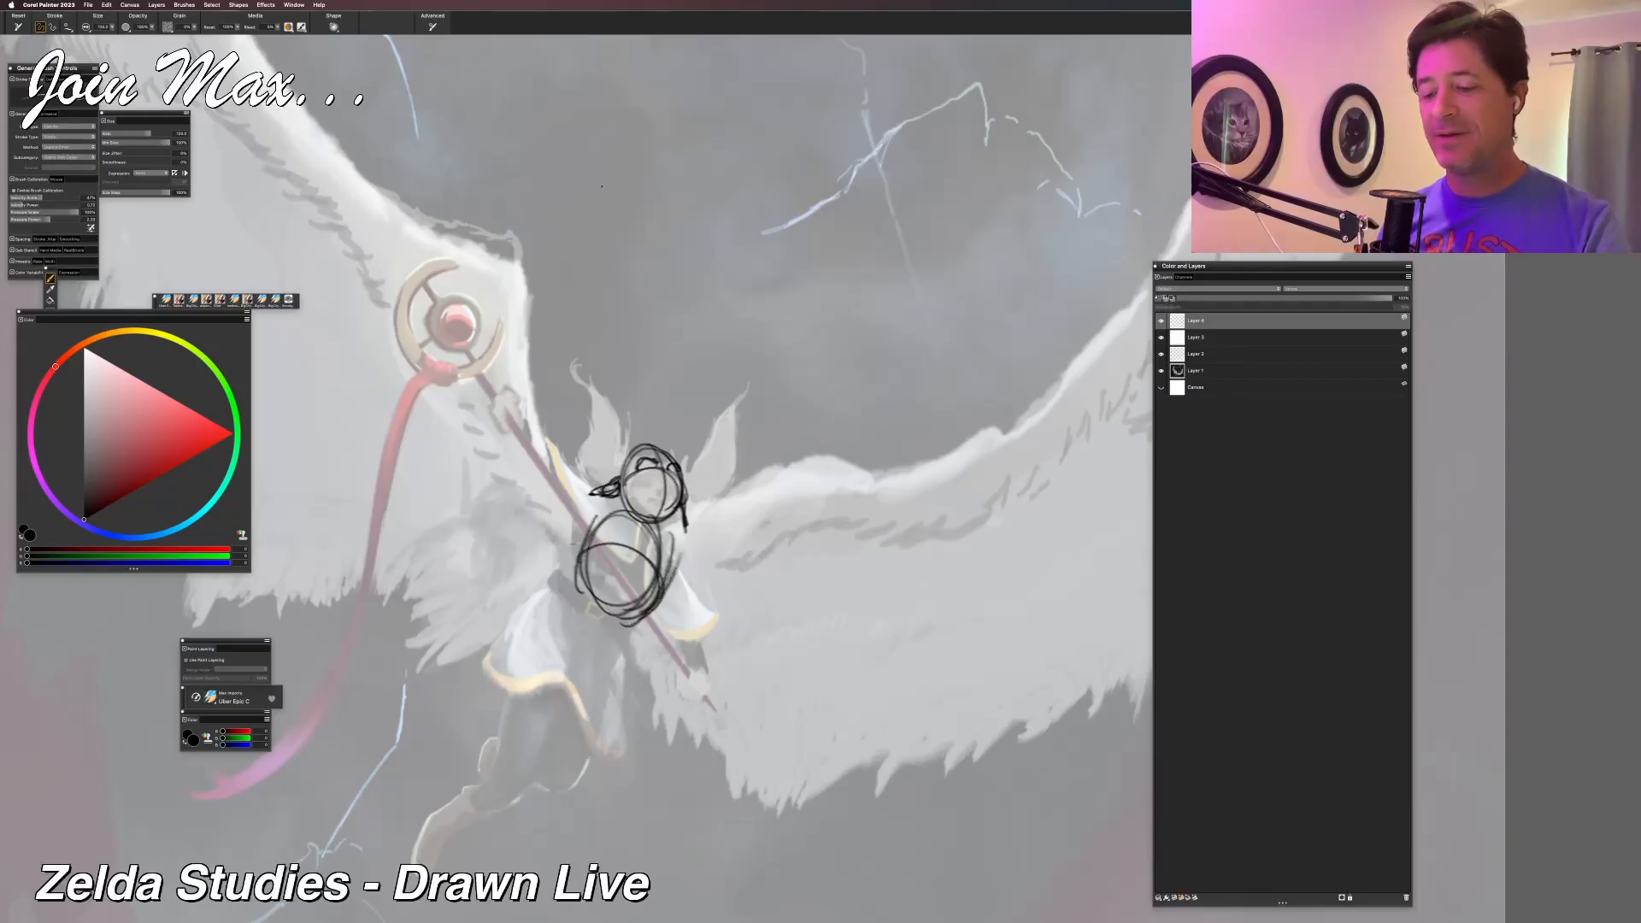
key("super+z")
key("super+z")
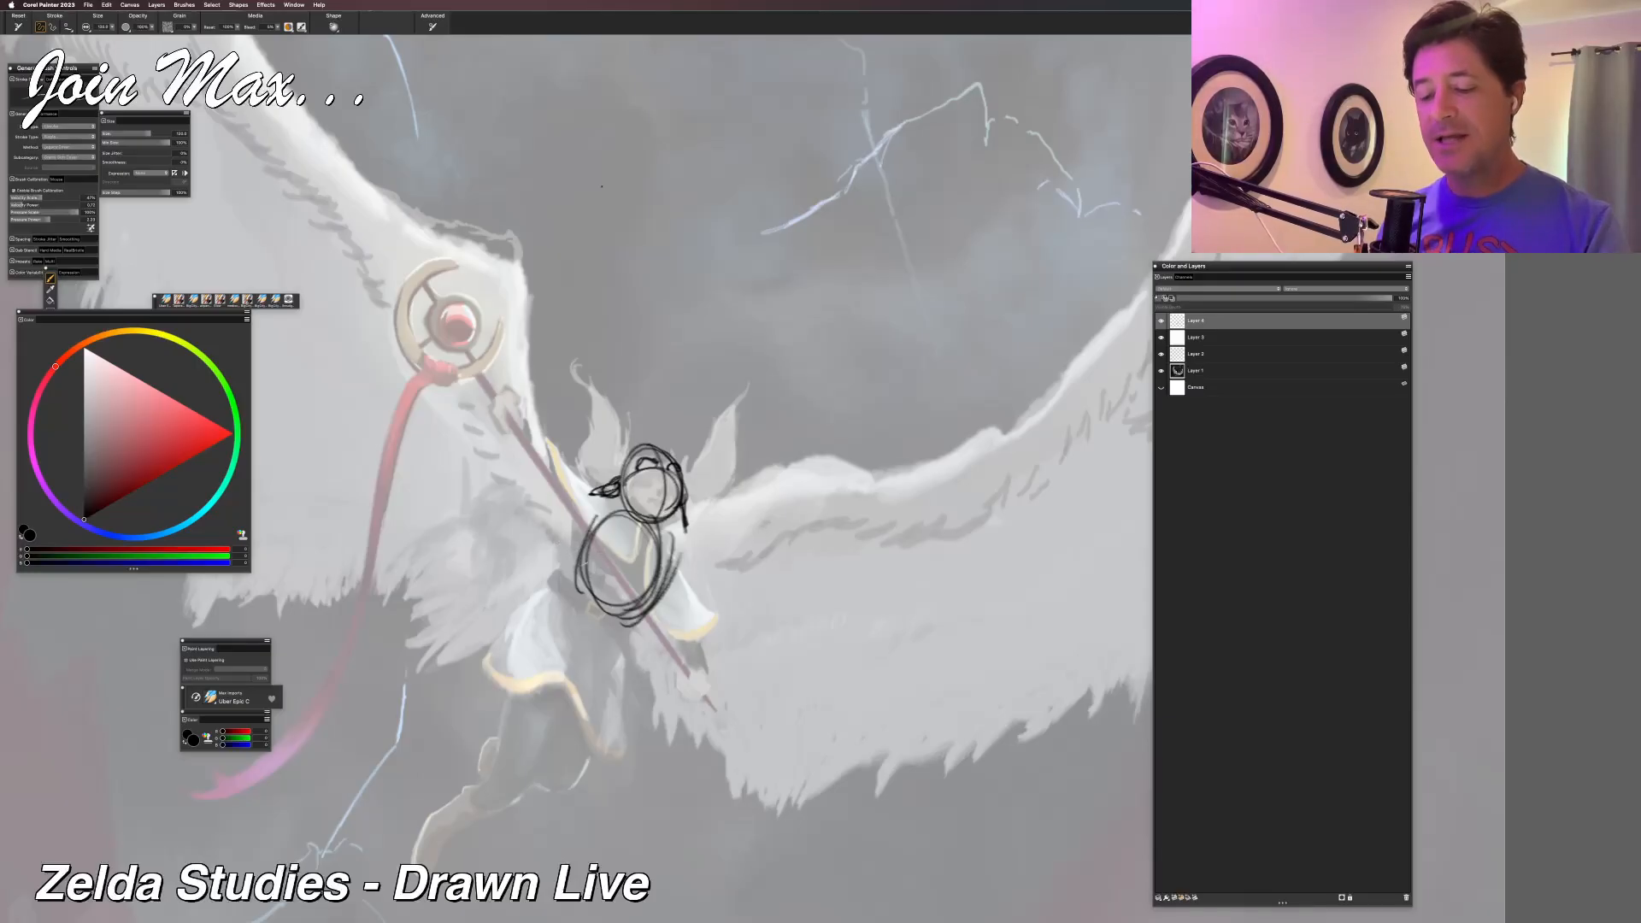
Darken the ribcage oval's outline and add curved contour lines across and down the torso.
mouse_move(581, 539)
left_mouse_down()
mouse_move(666, 586)
mouse_move(590, 557)
left_mouse_up()
left_click_drag(592, 560, 682, 591)
left_click_drag(603, 515, 577, 590)
left_click_drag(675, 525, 616, 628)
left_click_drag(574, 577, 641, 622)
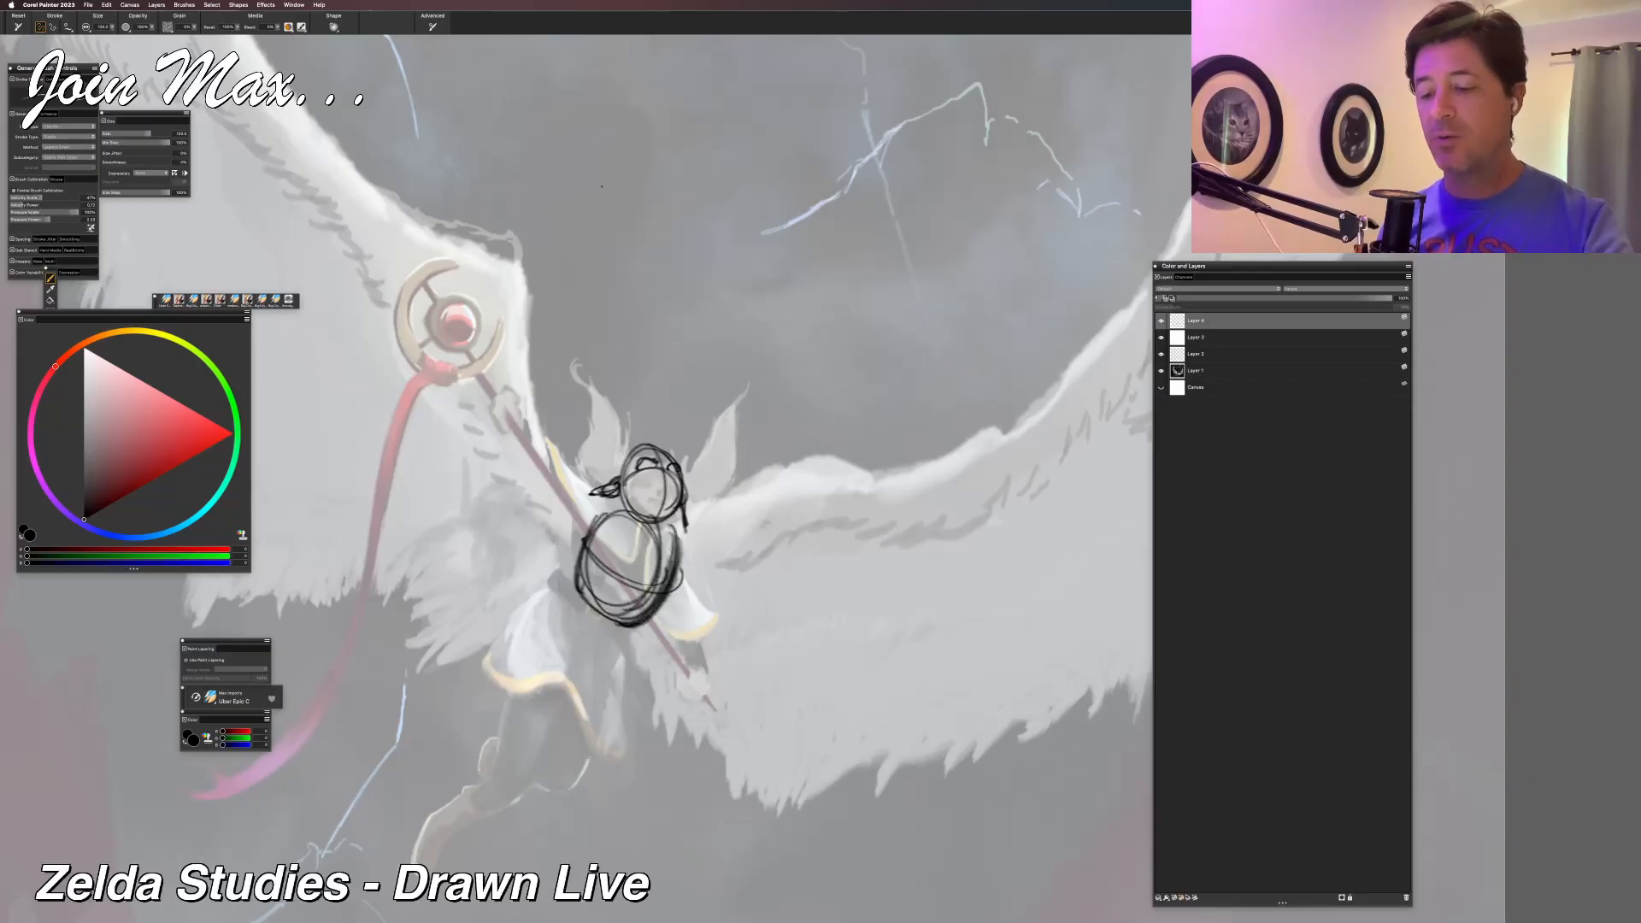
left_click_drag(647, 517, 606, 622)
left_click_drag(650, 551, 605, 614)
mouse_move(596, 525)
left_mouse_down()
mouse_move(626, 513)
mouse_move(681, 562)
left_mouse_up()
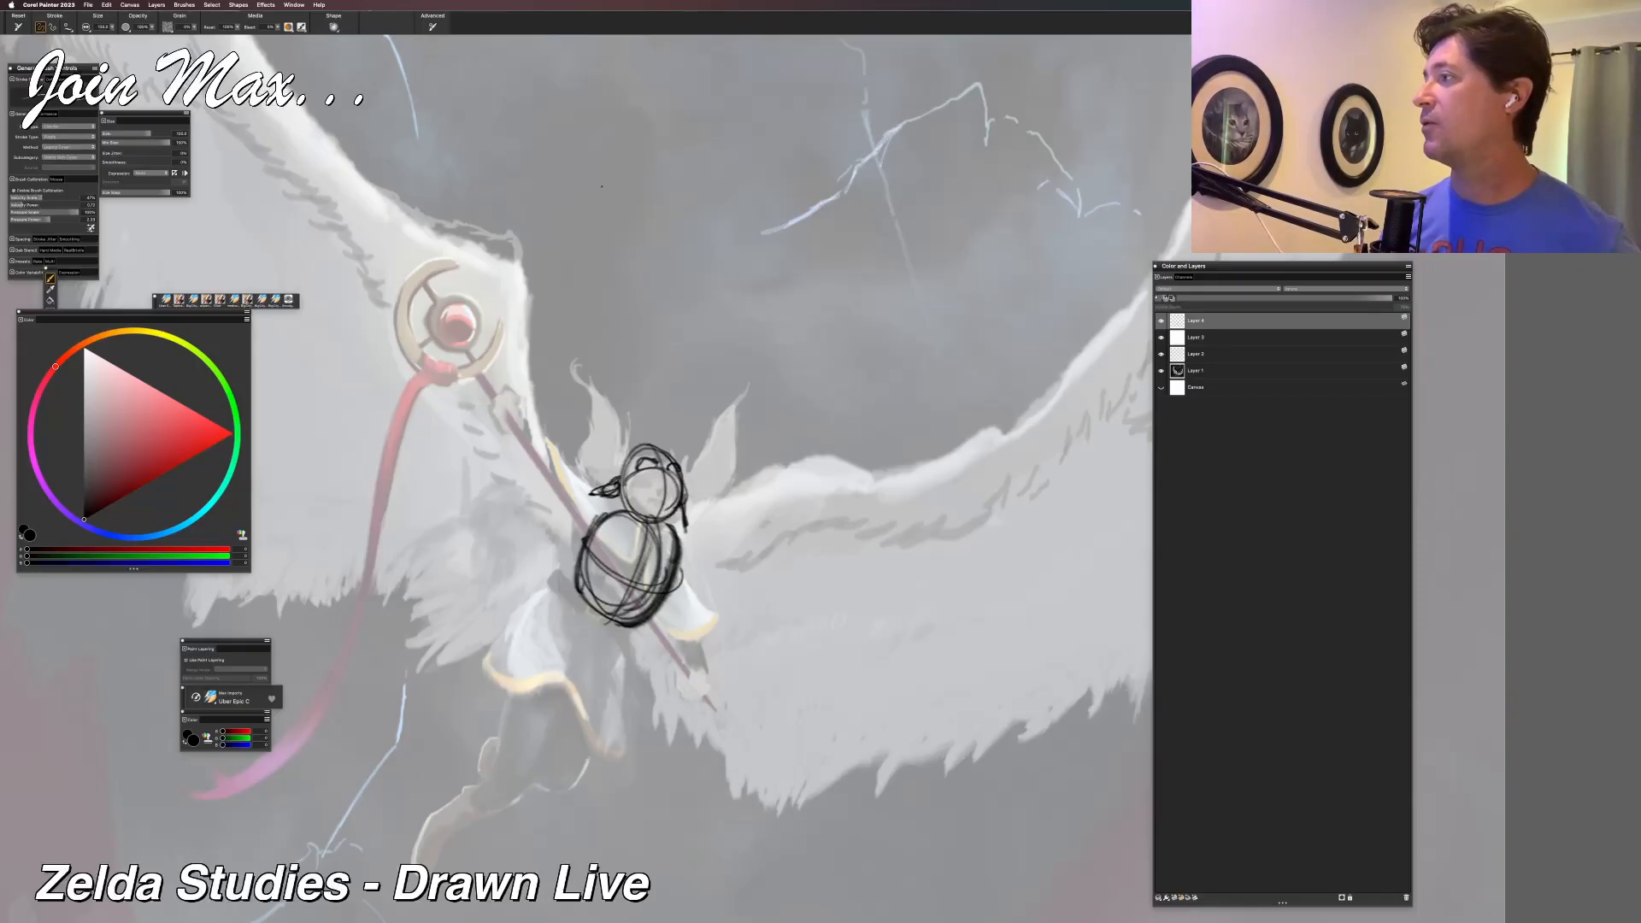
Sketch the neck between the head and ribcage and mark small facial features inside the head circle.
key("Tab")
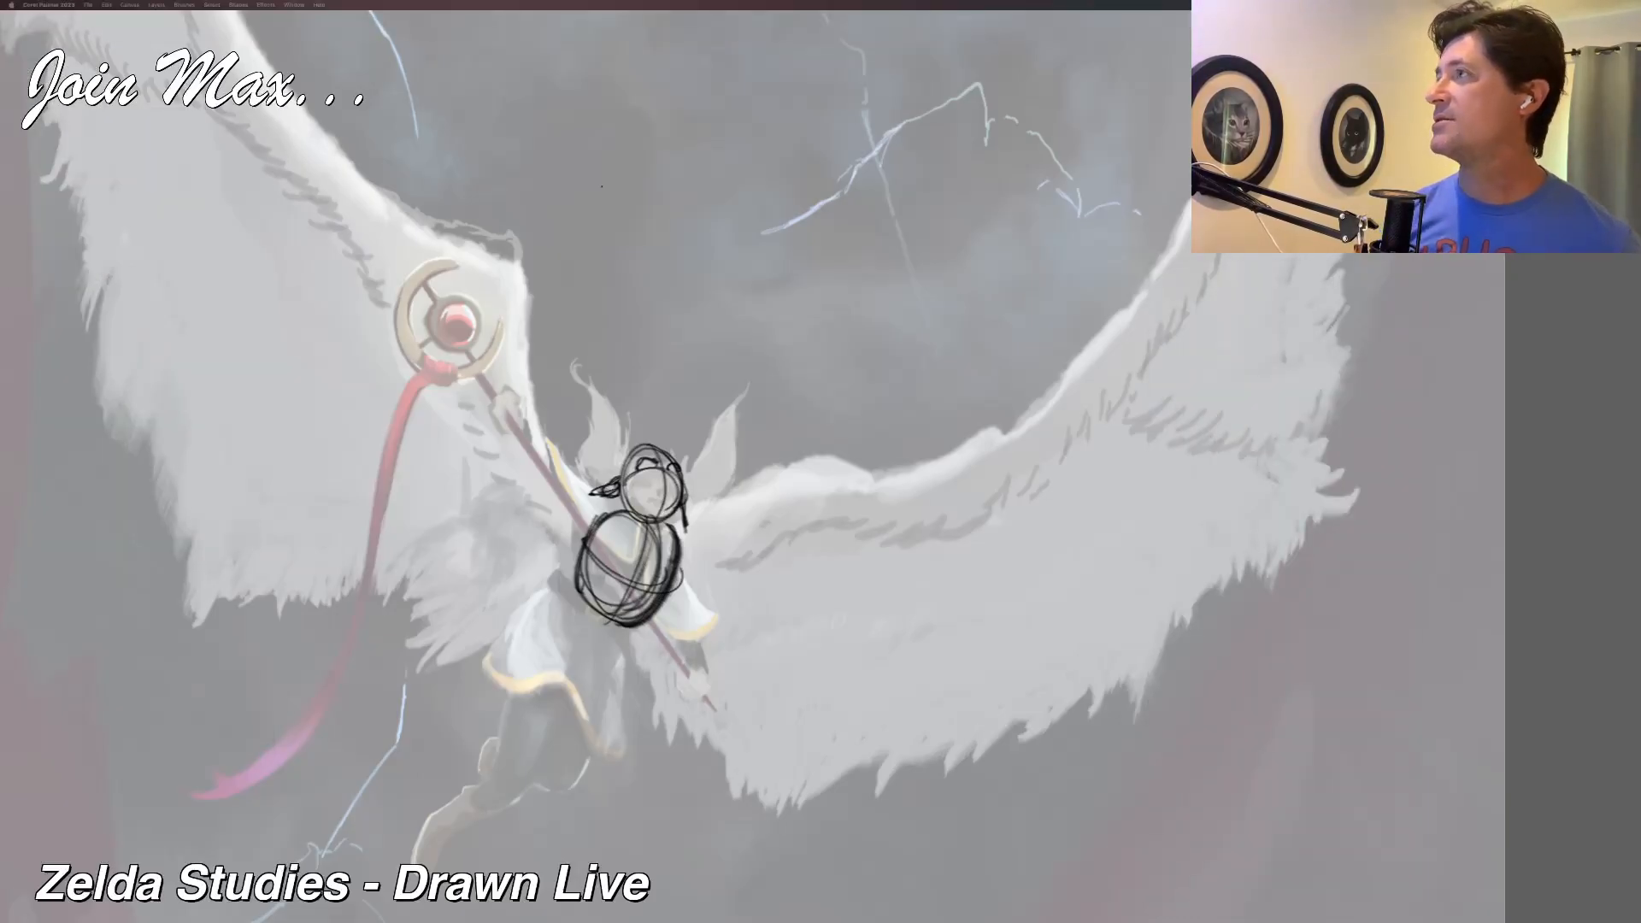
key("Tab")
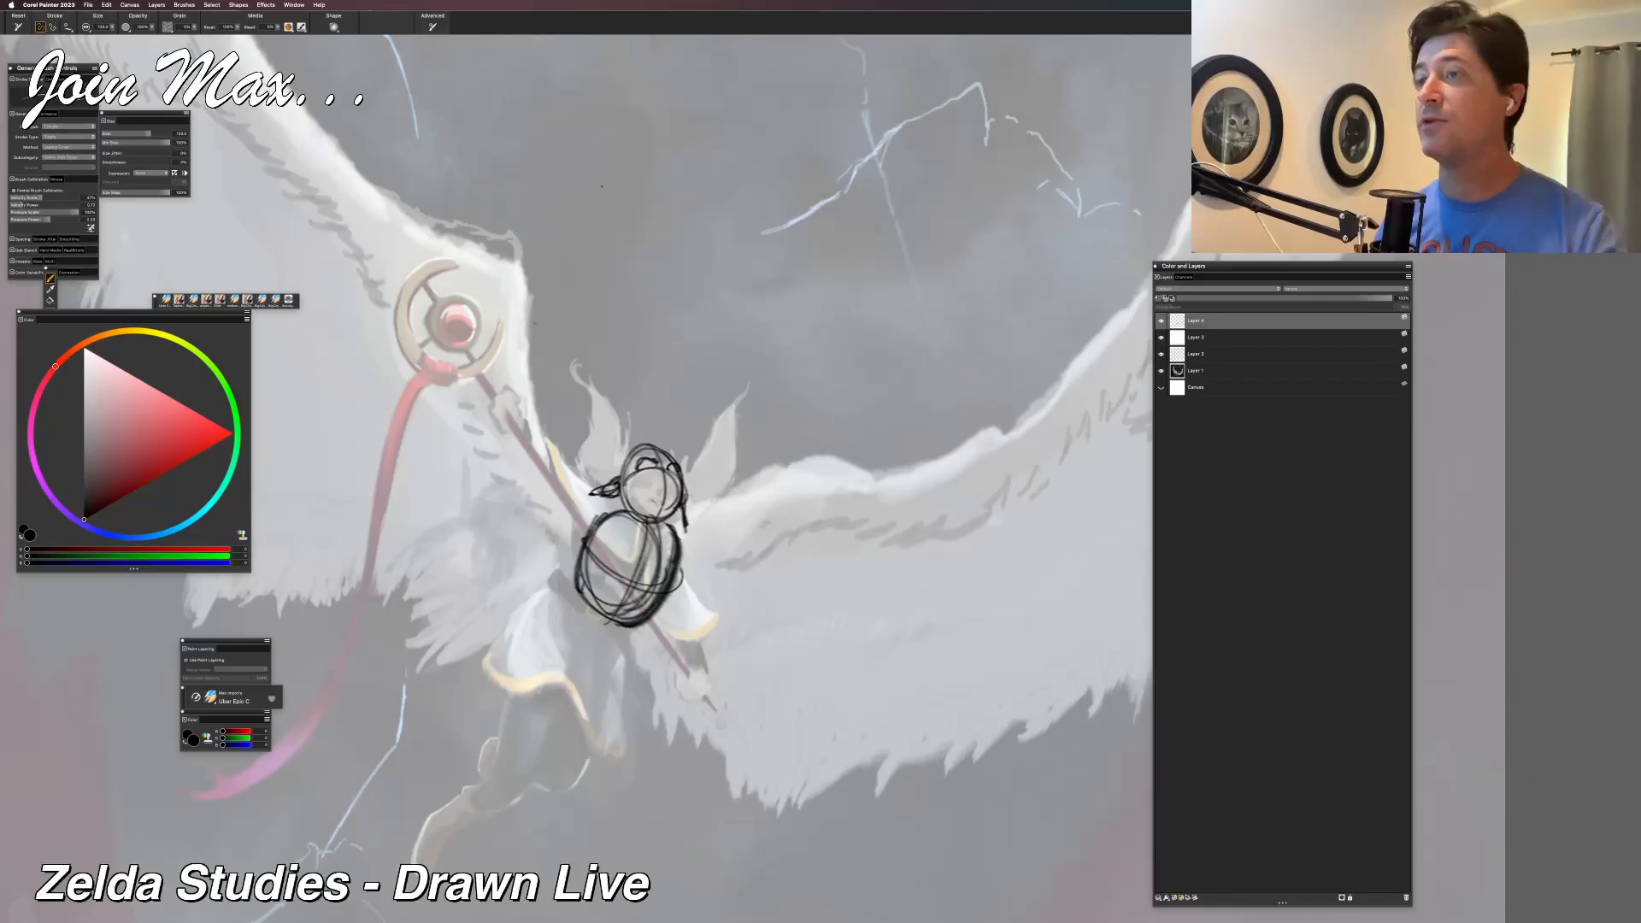
mouse_move(668, 516)
left_mouse_down()
mouse_move(656, 542)
mouse_move(622, 509)
left_mouse_up()
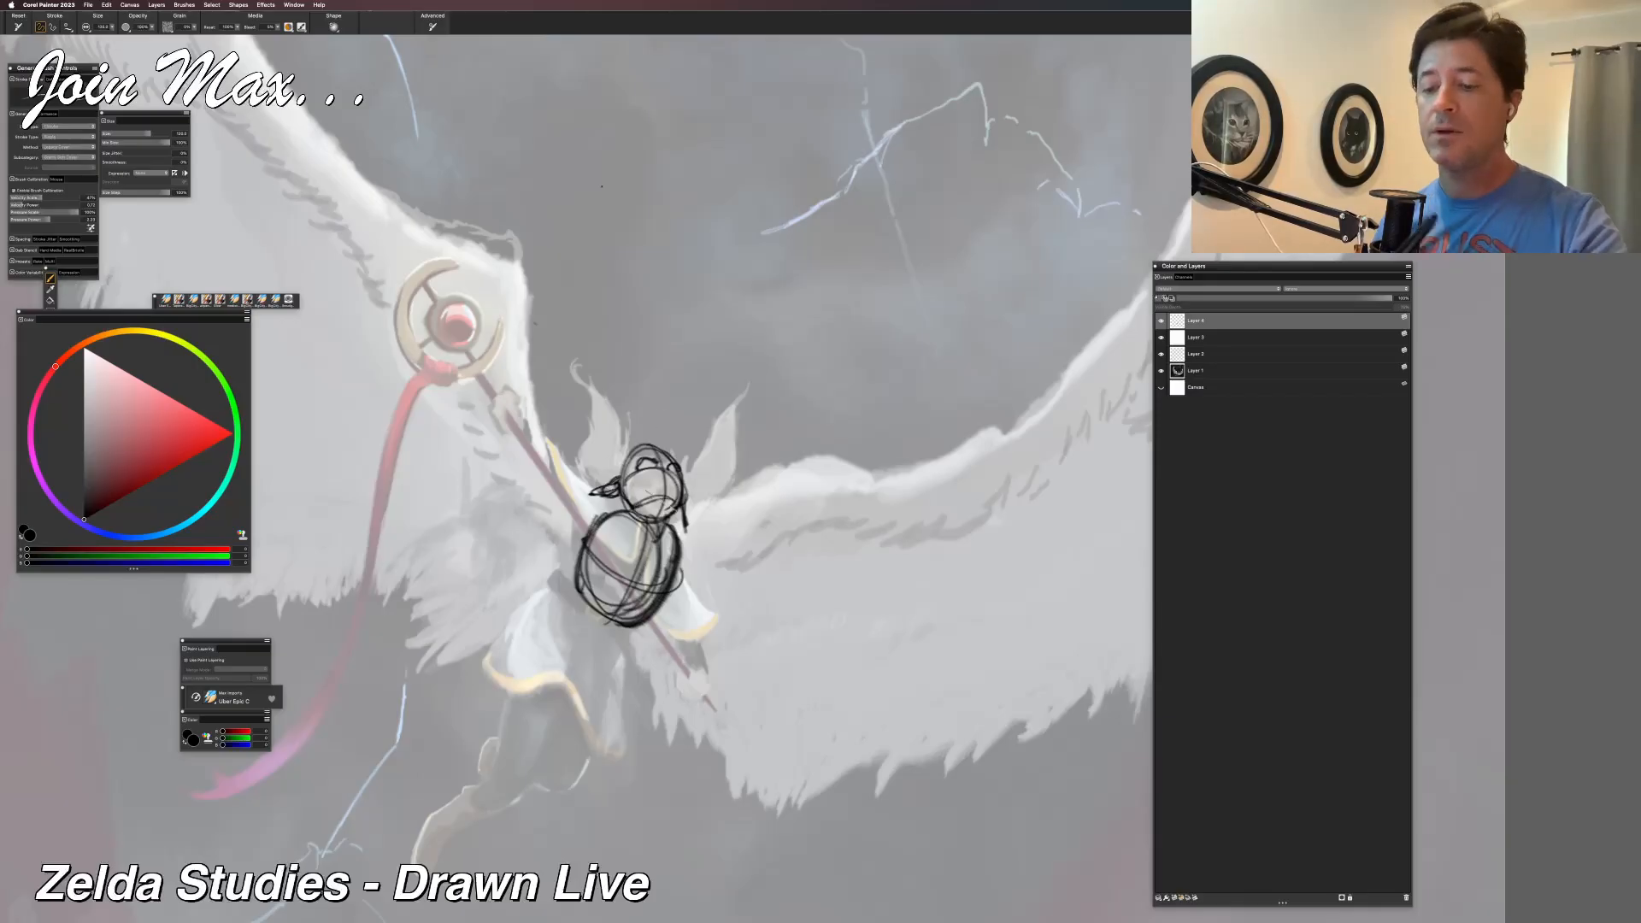
left_click_drag(670, 502, 655, 547)
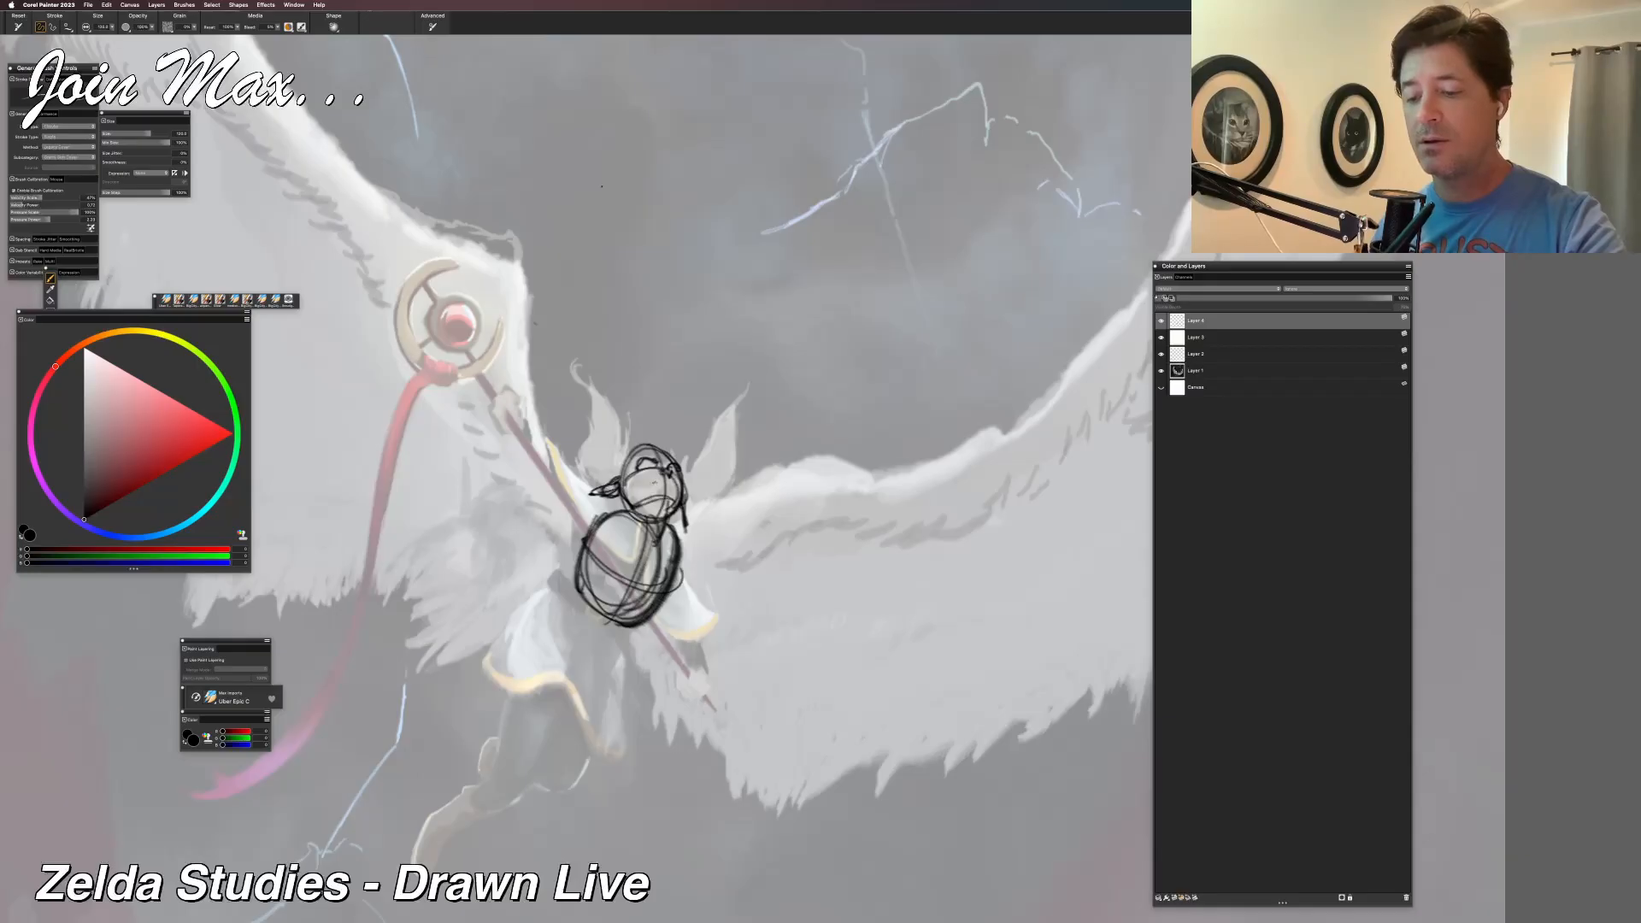
left_click_drag(647, 481, 672, 480)
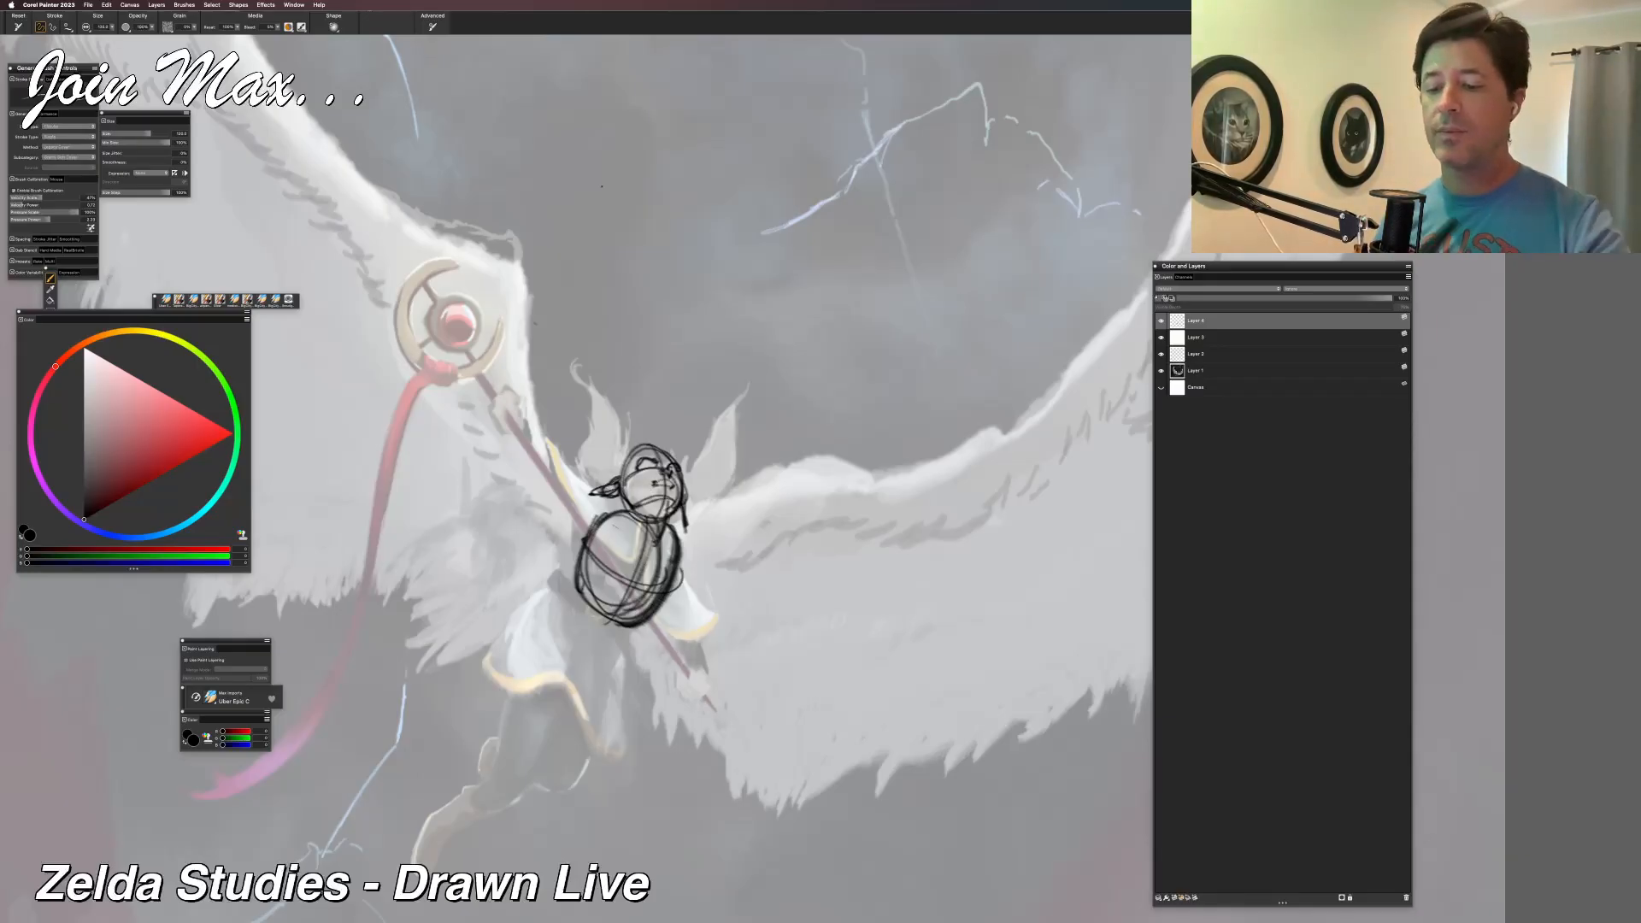
left_click_drag(630, 514, 644, 547)
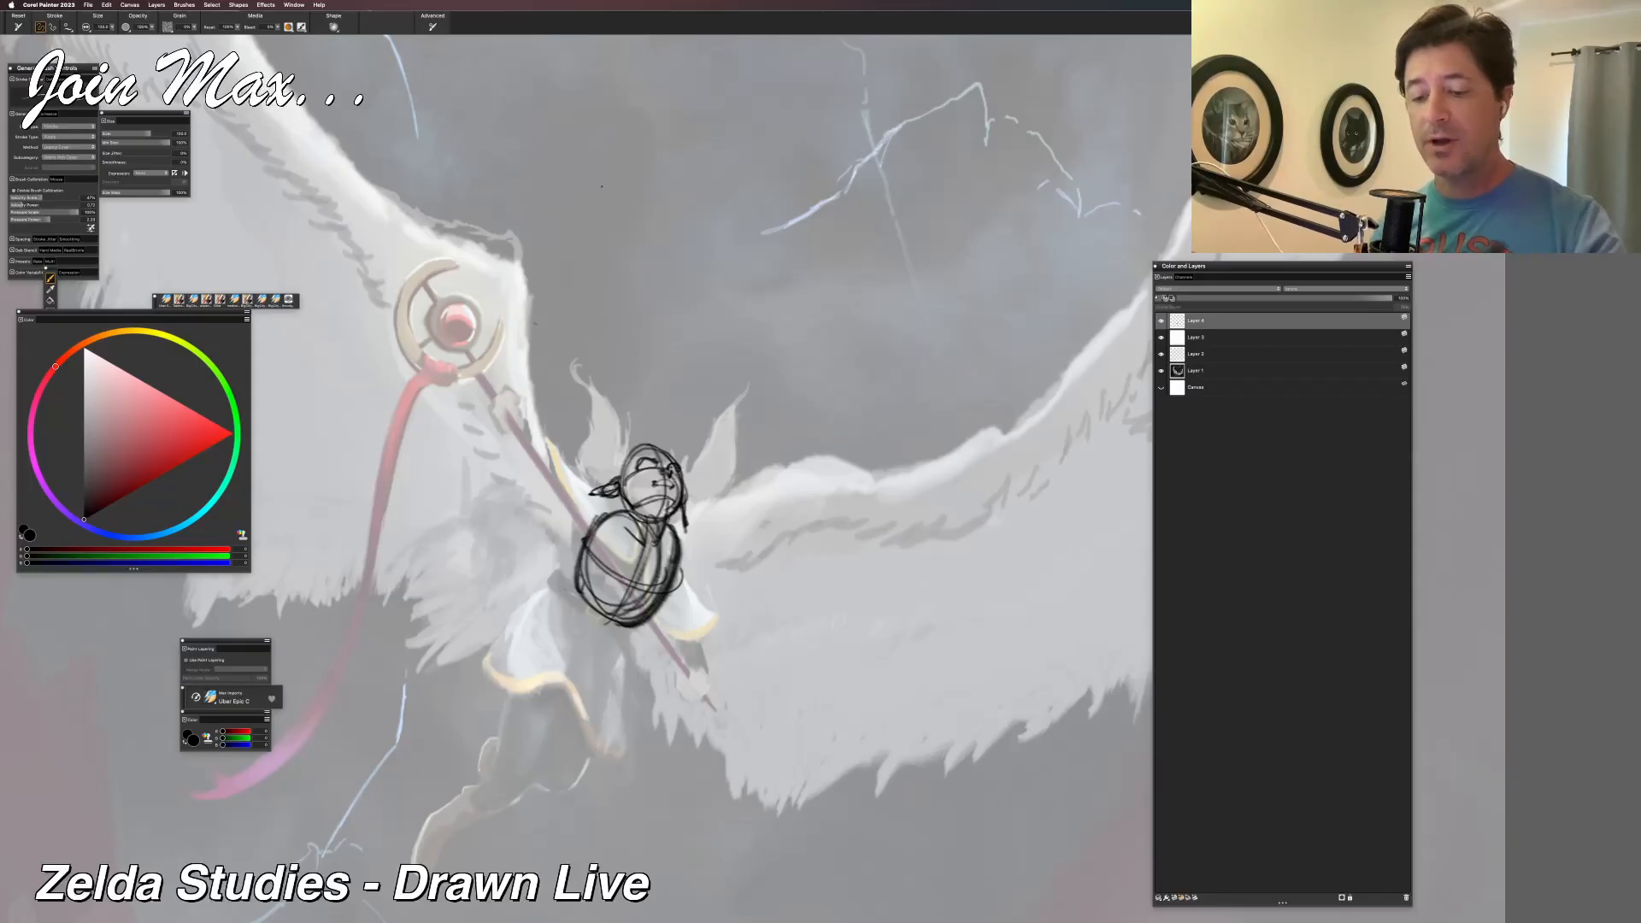
Draw a heavy curved band around the lower edge of the ribcage and extend it slightly past the torso's outer side.
mouse_move(584, 577)
left_mouse_down()
mouse_move(563, 585)
mouse_move(626, 637)
left_mouse_up()
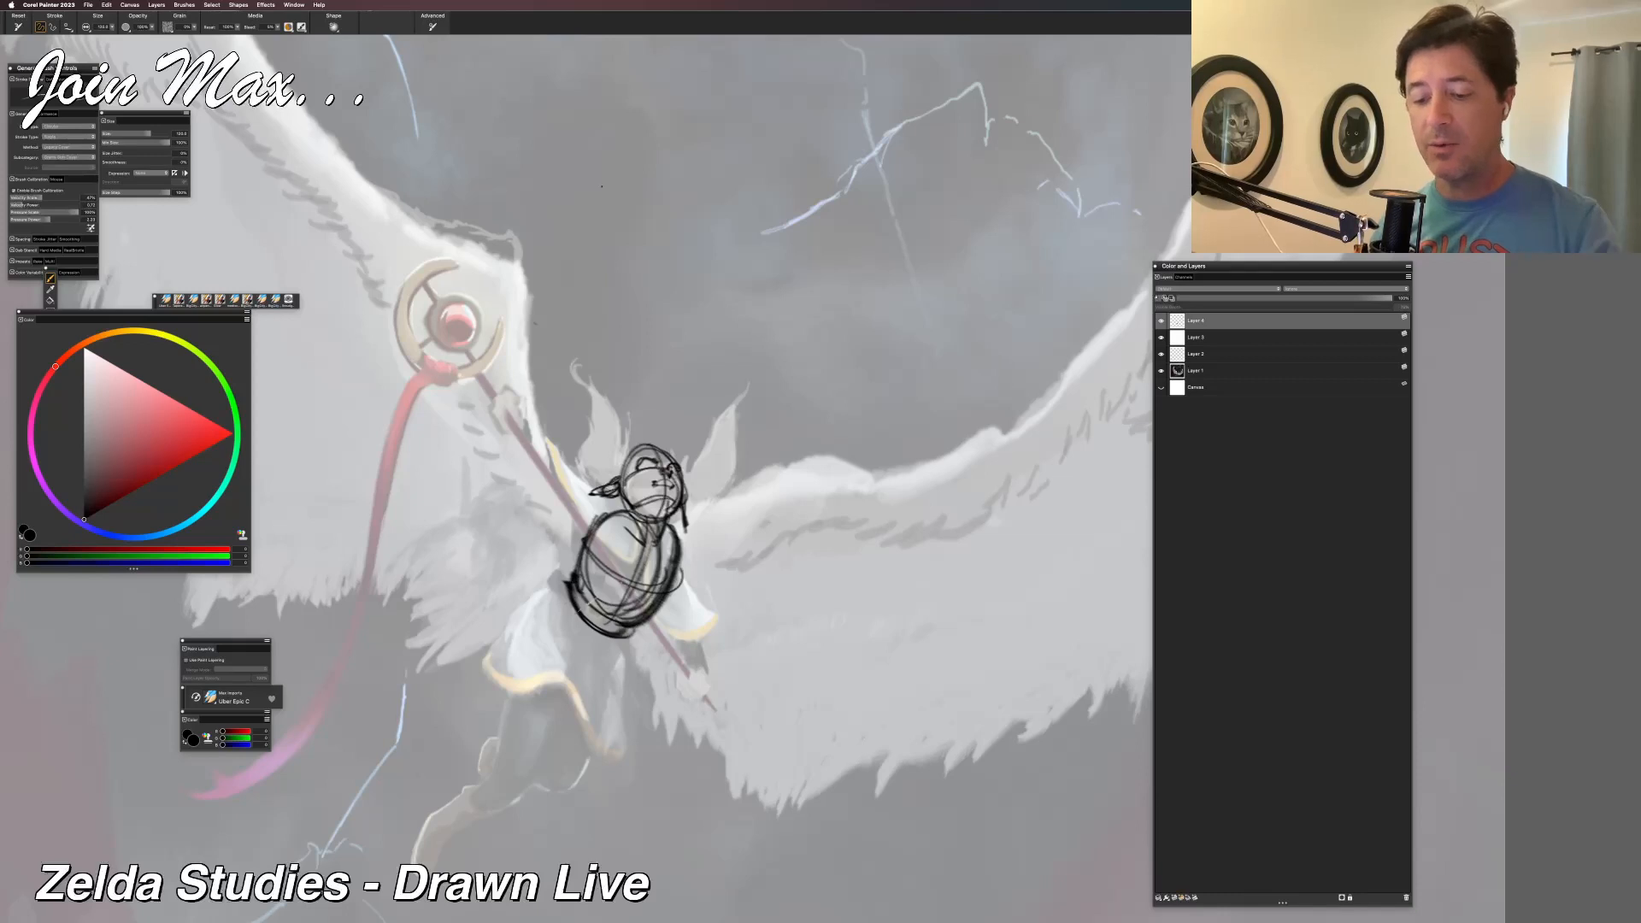
left_click_drag(564, 585, 631, 637)
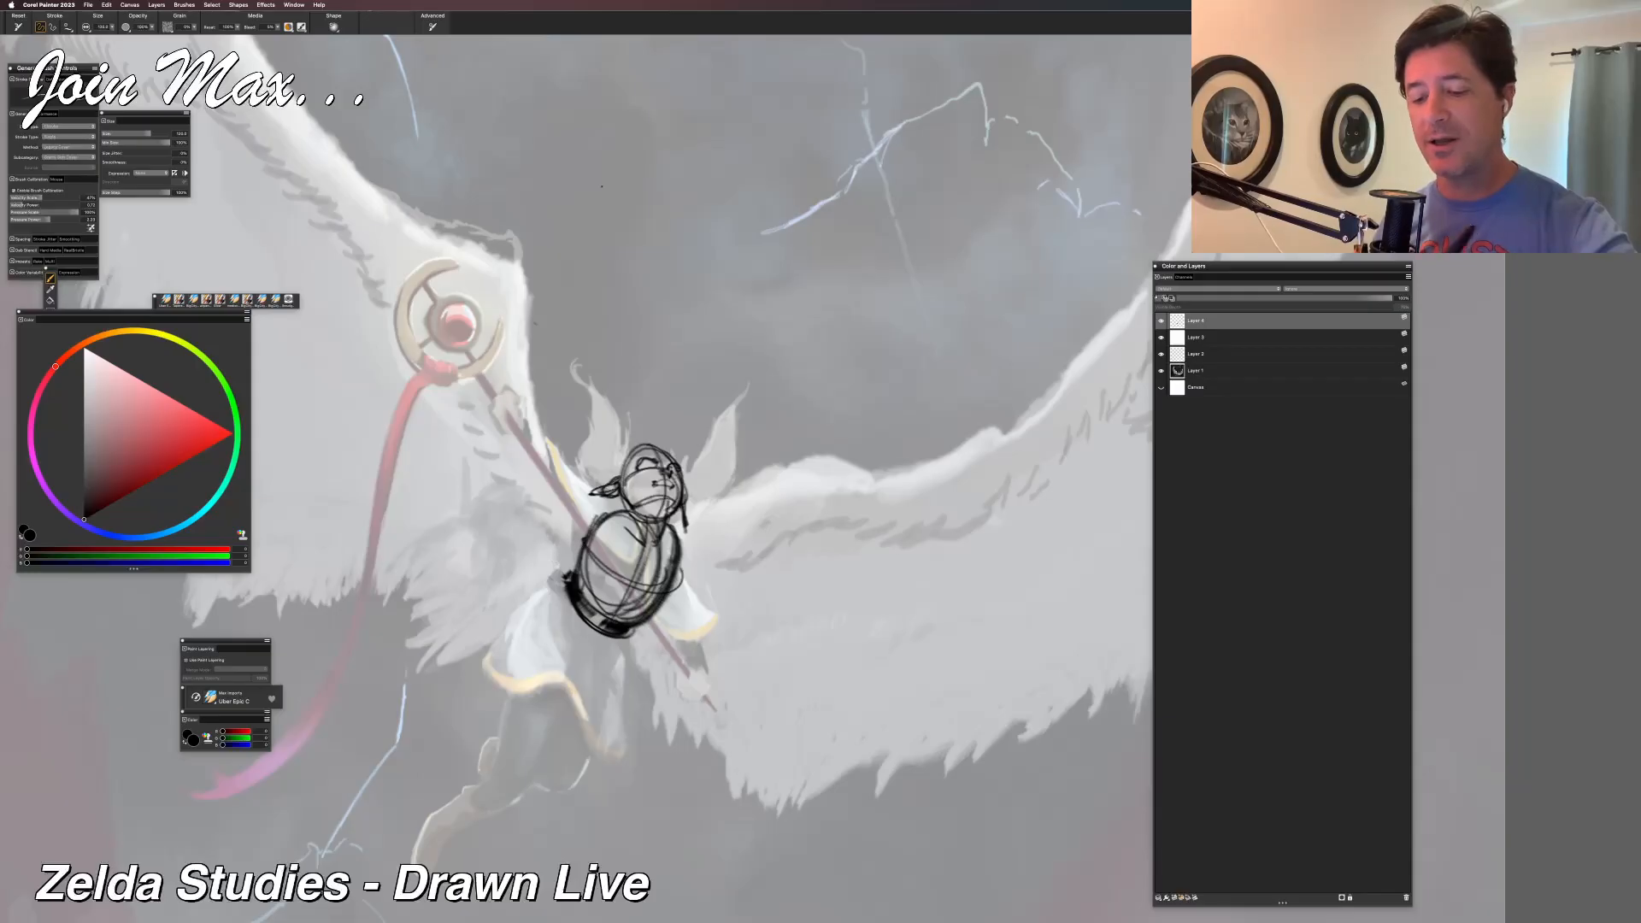
left_click_drag(574, 579, 555, 570)
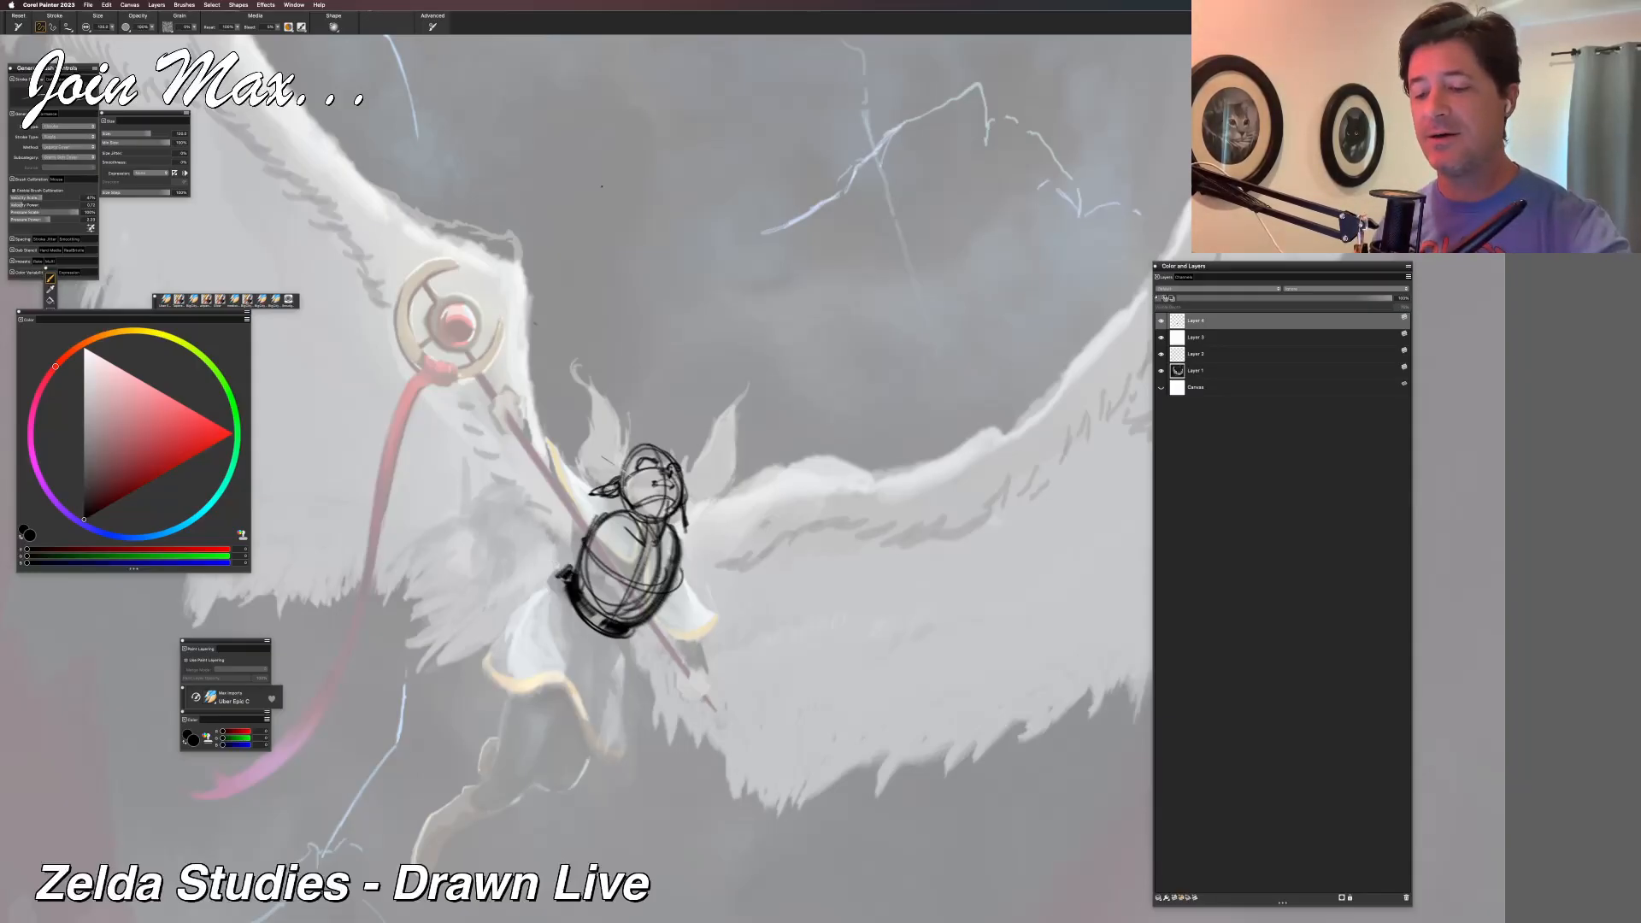
Sketch the figure's raised hand as a blocky fist gripping the upper part of the staff.
mouse_move(508, 446)
left_mouse_down()
mouse_move(513, 403)
mouse_move(536, 431)
mouse_move(518, 449)
left_mouse_up()
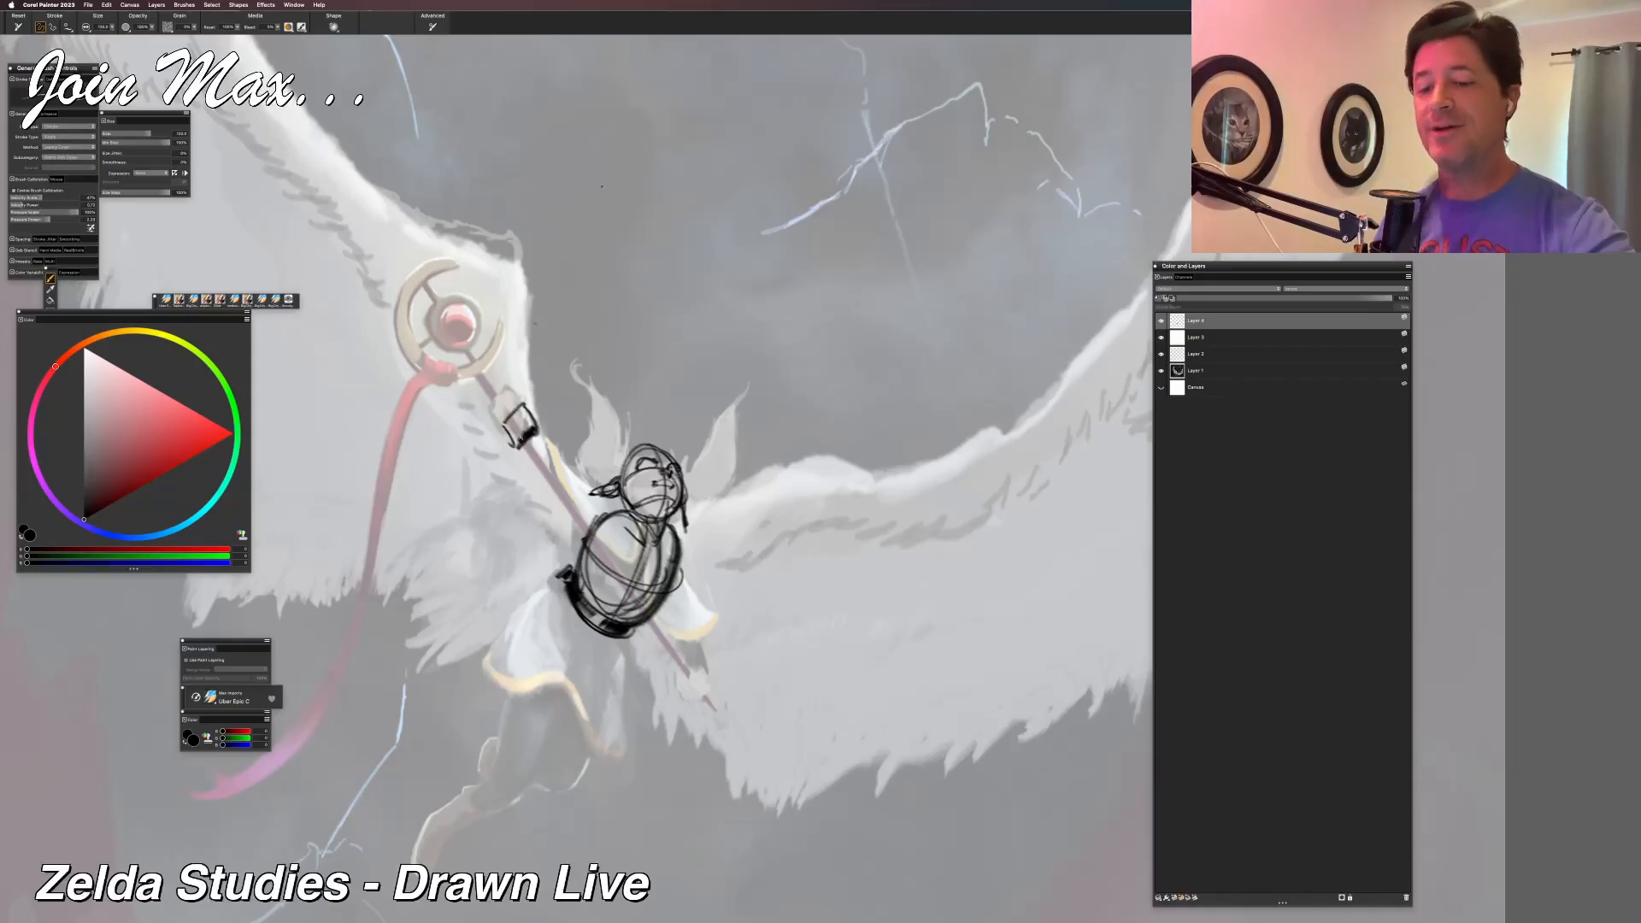
left_click_drag(526, 404, 538, 418)
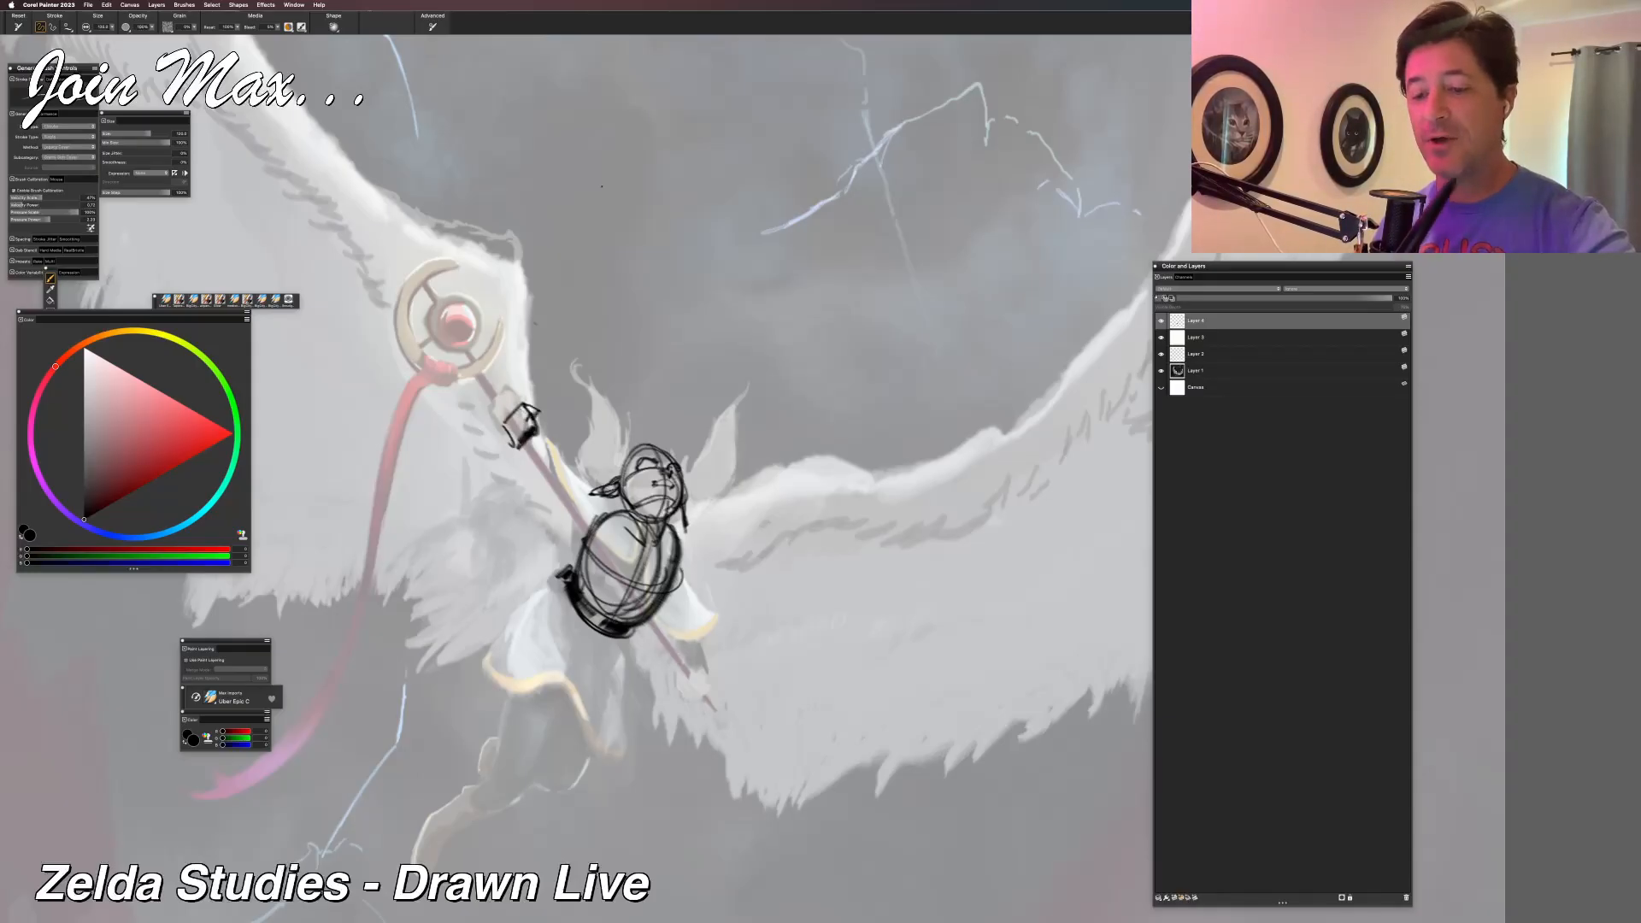
mouse_move(513, 414)
left_mouse_down()
mouse_move(513, 453)
mouse_move(540, 460)
left_mouse_up()
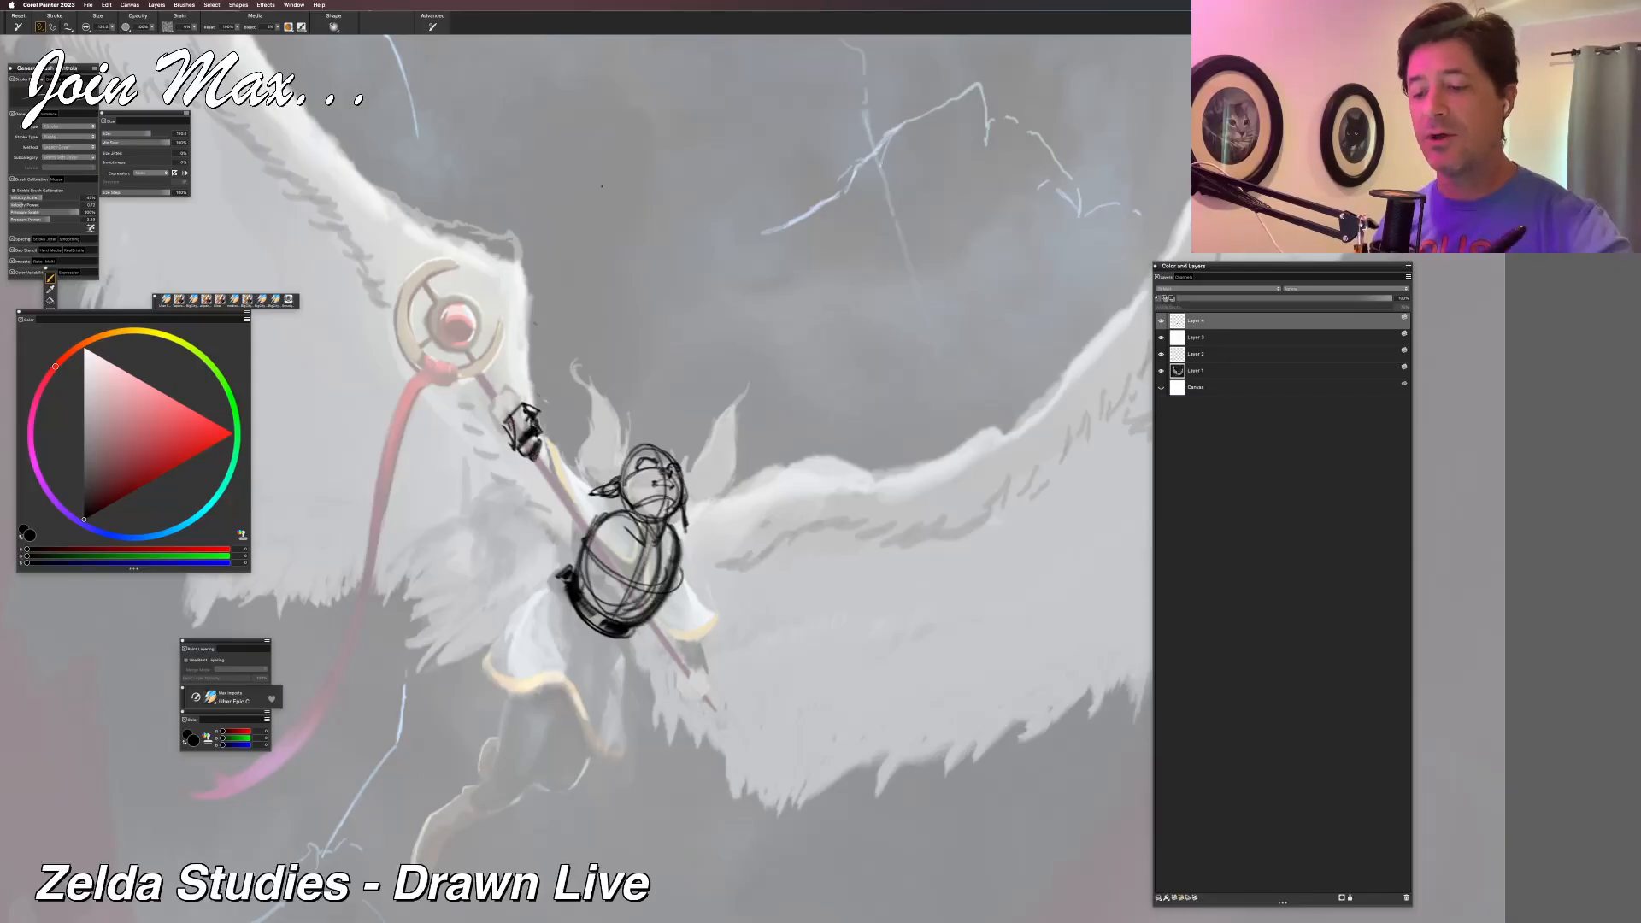
Sketch the raised arm's forearm, bent elbow and upper arm, connecting the fist to the shoulder beside the ribcage.
mouse_move(523, 518)
left_mouse_down()
mouse_move(517, 531)
mouse_move(549, 538)
left_mouse_up()
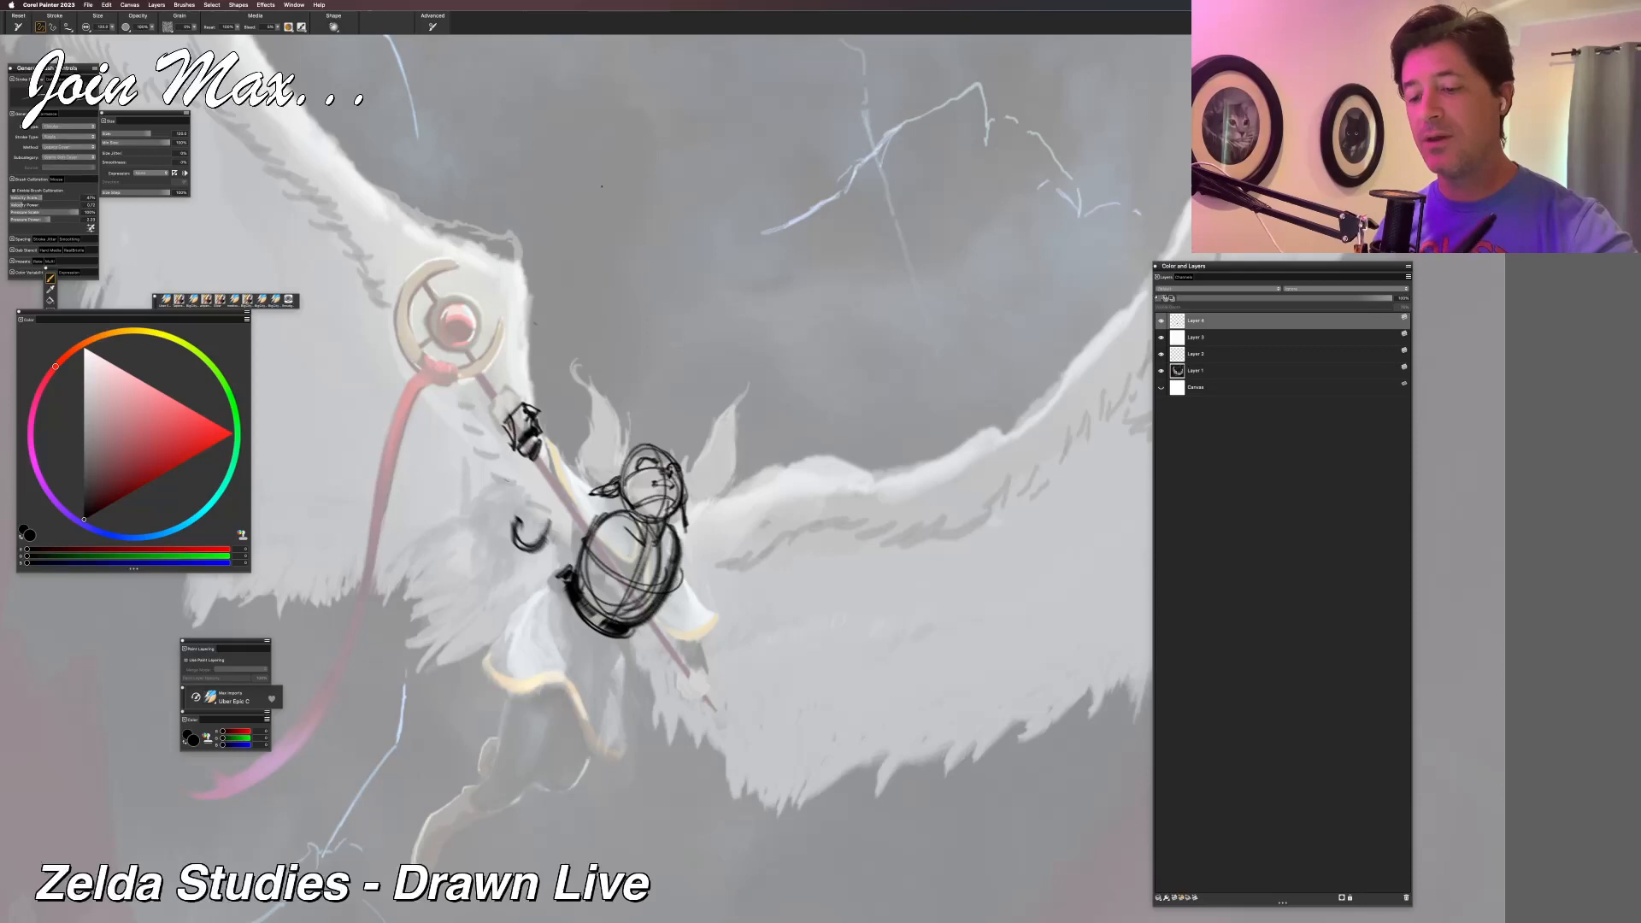
mouse_move(513, 444)
left_mouse_down()
mouse_move(516, 540)
mouse_move(548, 535)
mouse_move(525, 445)
left_mouse_up()
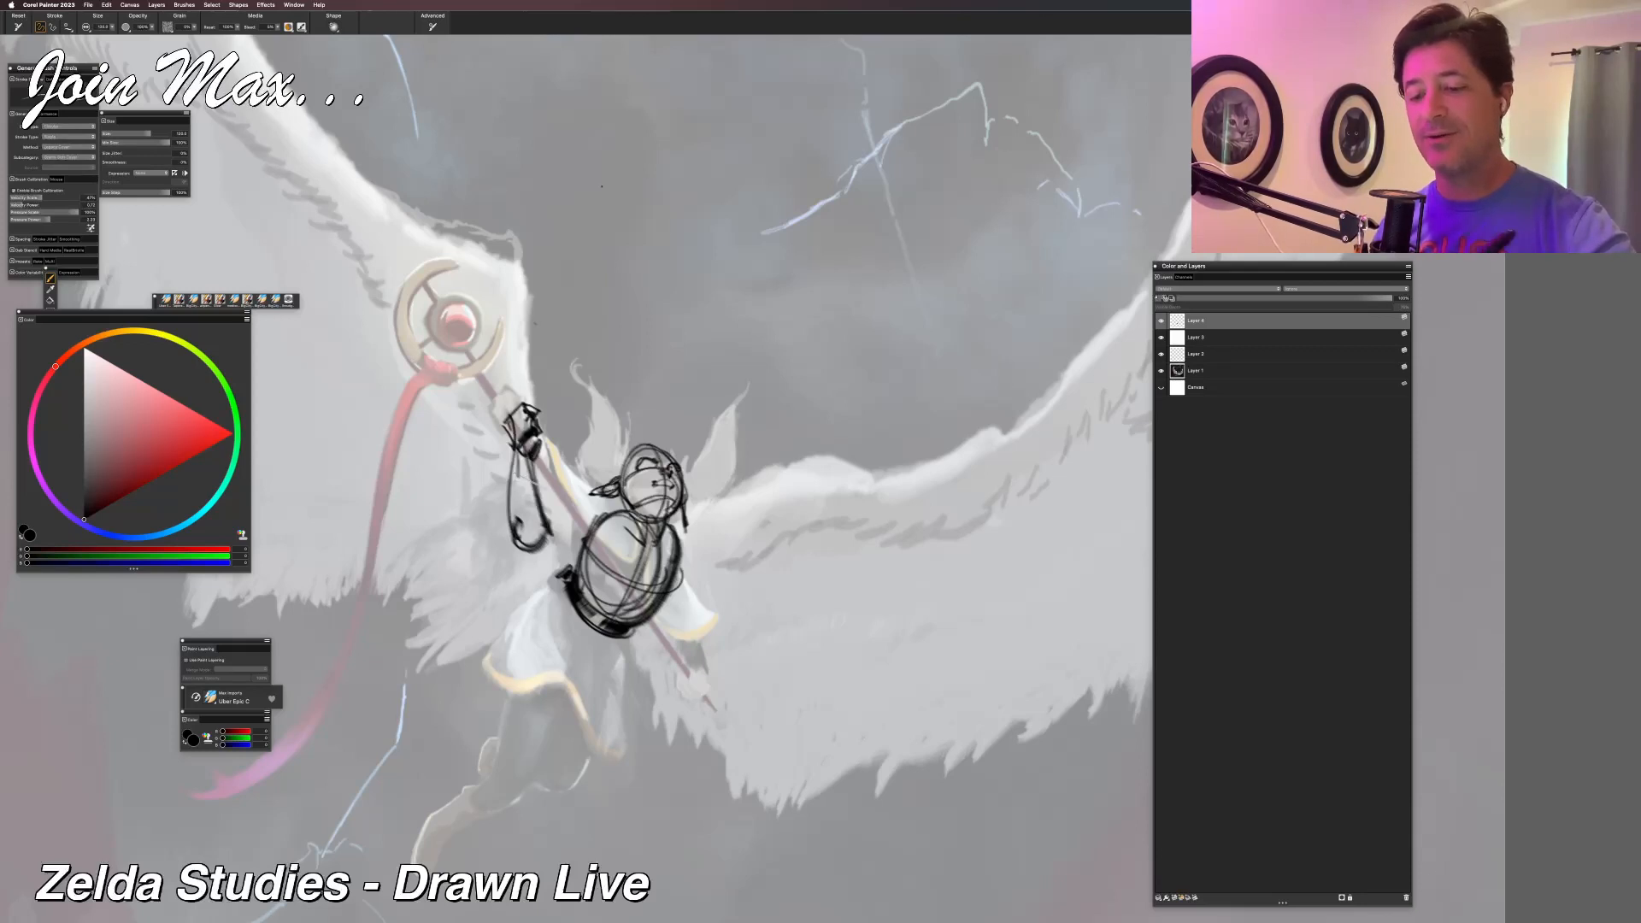
left_click_drag(552, 500, 546, 551)
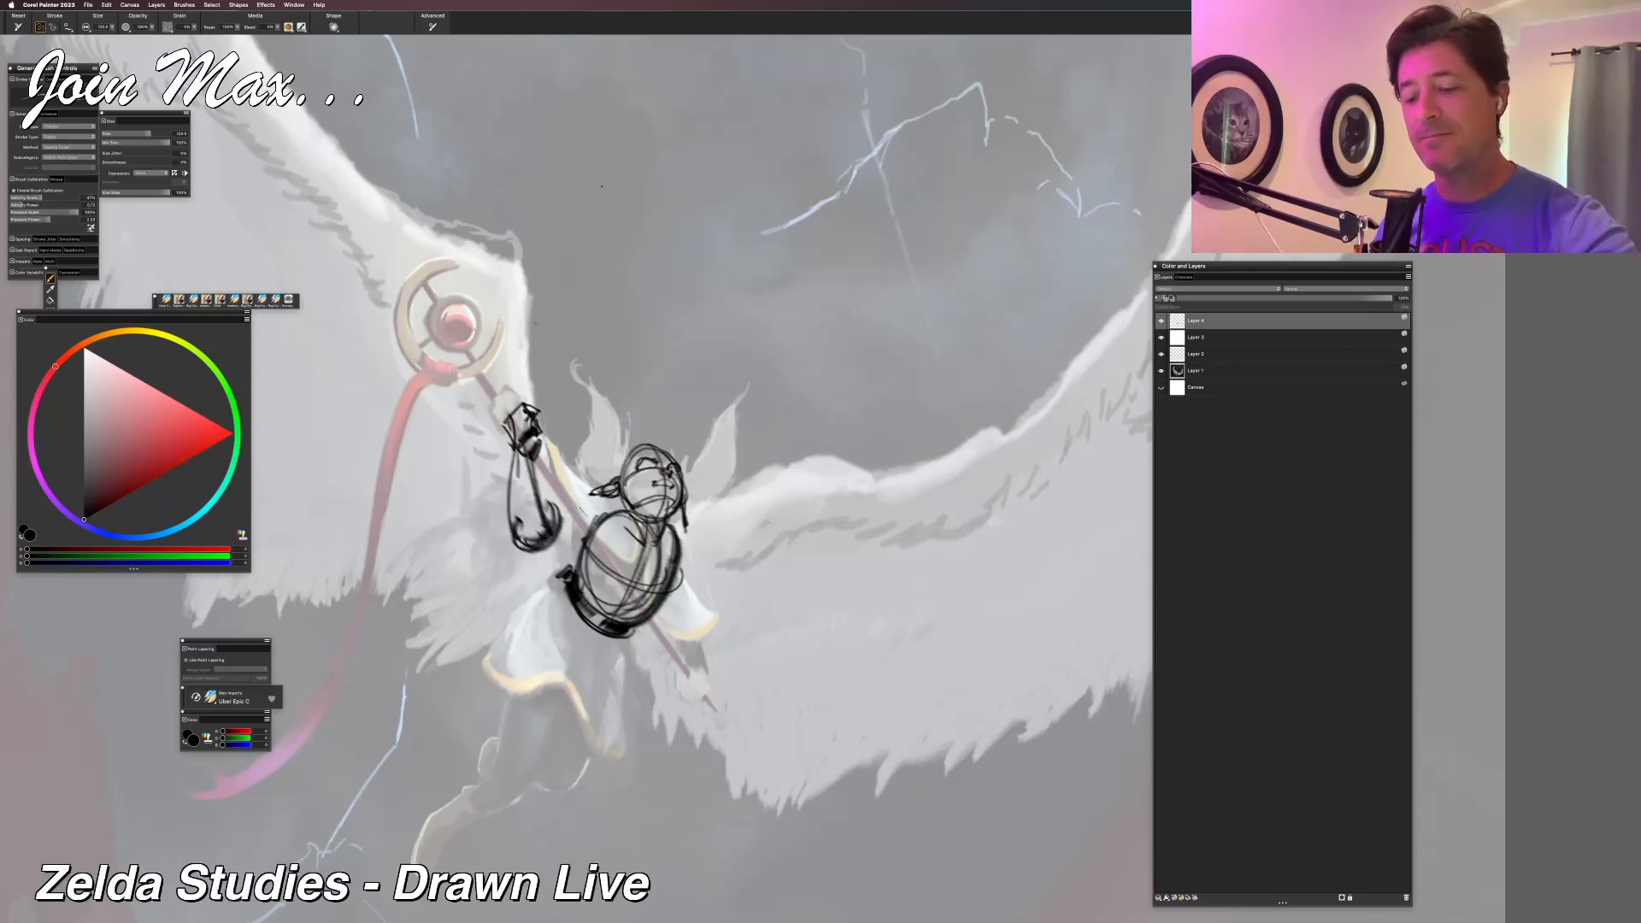
mouse_move(624, 504)
left_mouse_down()
mouse_move(572, 521)
mouse_move(563, 553)
mouse_move(537, 547)
left_mouse_up()
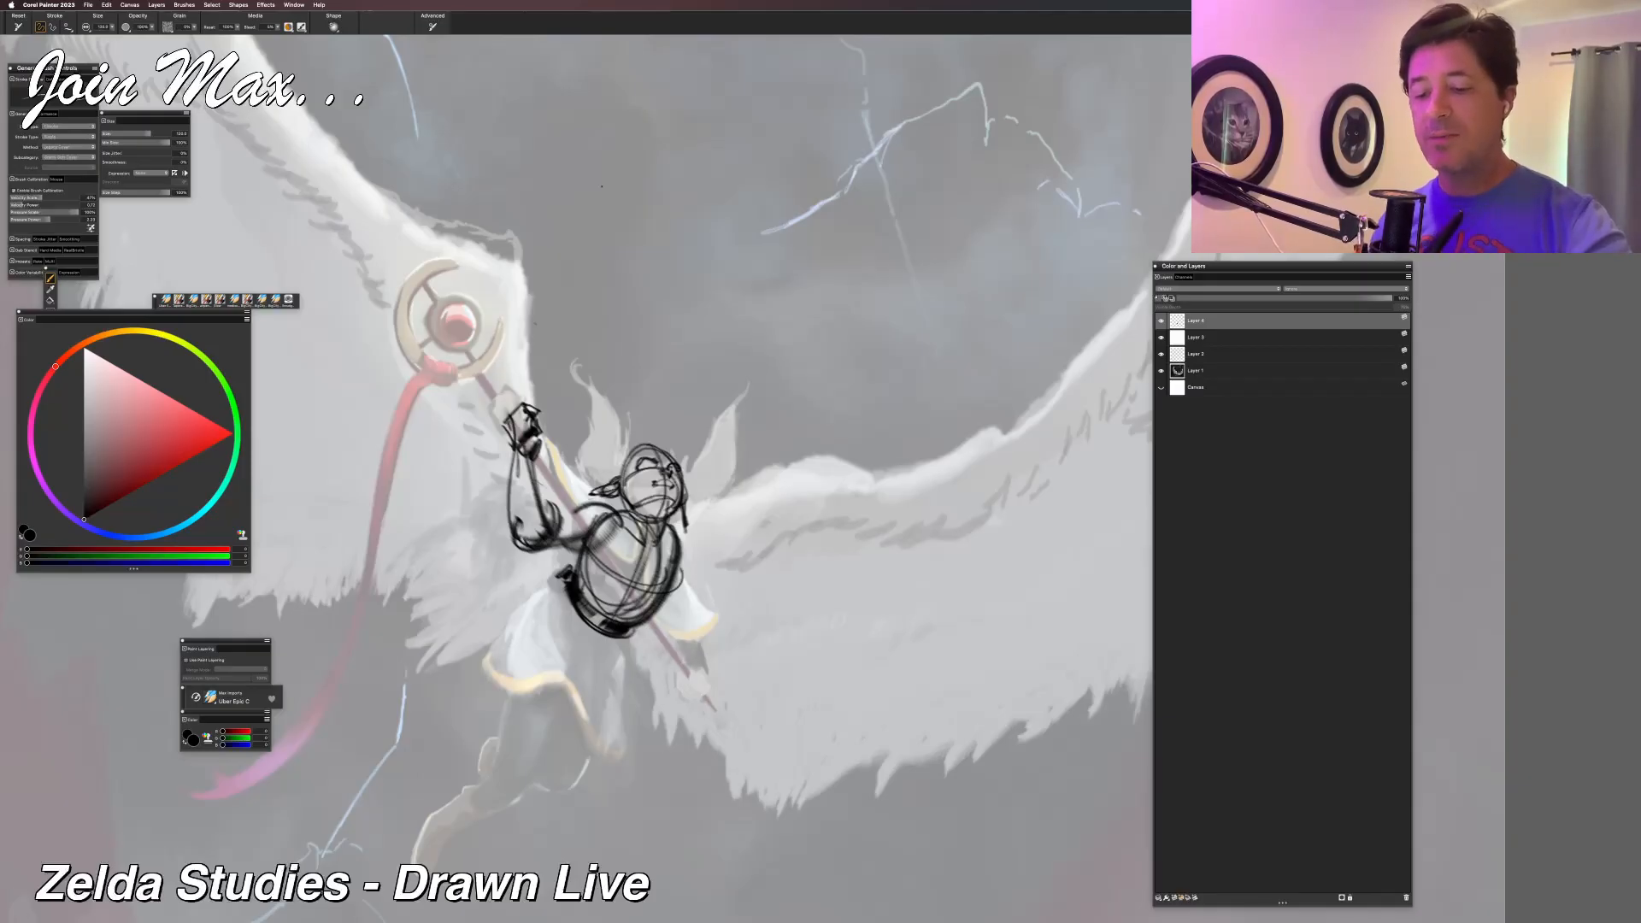
mouse_move(598, 513)
left_mouse_down()
mouse_move(550, 553)
mouse_move(555, 520)
left_mouse_up()
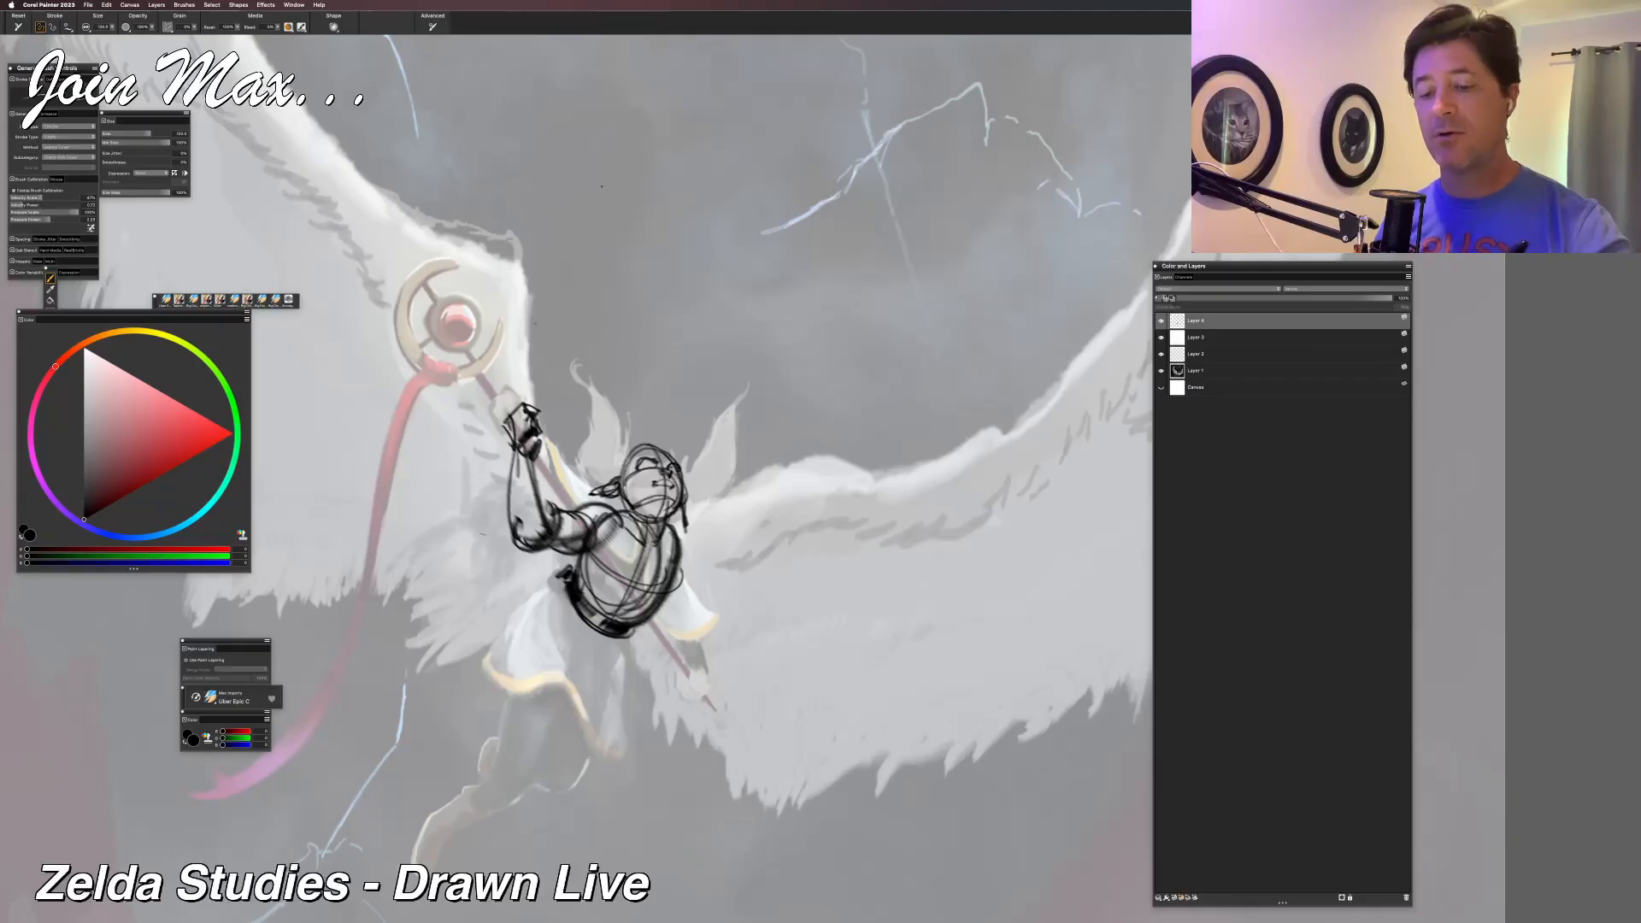
Draw directional arrows beside the torso, outward and up on the raised-arm side, outward and down on the other.
mouse_move(535, 565)
left_mouse_down()
mouse_move(477, 565)
mouse_move(486, 555)
mouse_move(490, 574)
mouse_move(445, 495)
left_mouse_up()
mouse_move(432, 521)
left_mouse_down()
mouse_move(444, 495)
mouse_move(462, 514)
left_mouse_up()
mouse_move(689, 548)
left_mouse_down()
mouse_move(740, 561)
mouse_move(740, 614)
left_mouse_up()
key("super+z")
mouse_move(693, 552)
left_mouse_down()
mouse_move(745, 569)
mouse_move(731, 572)
mouse_move(752, 647)
left_mouse_up()
left_click_drag(742, 622, 754, 645)
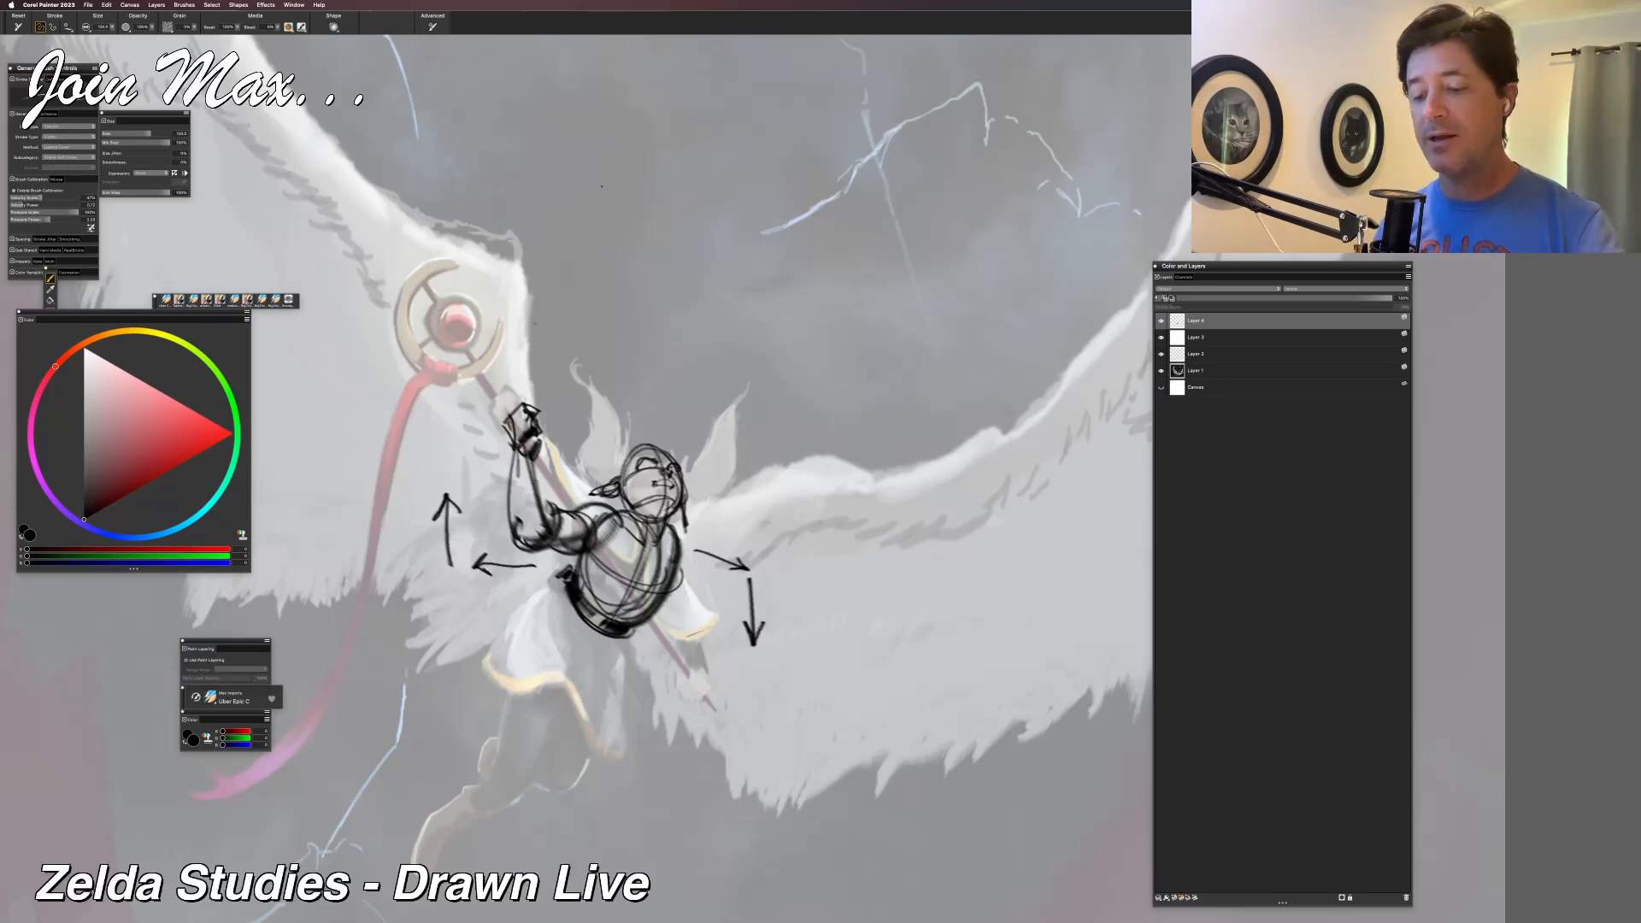
left_click_drag(682, 530, 687, 573)
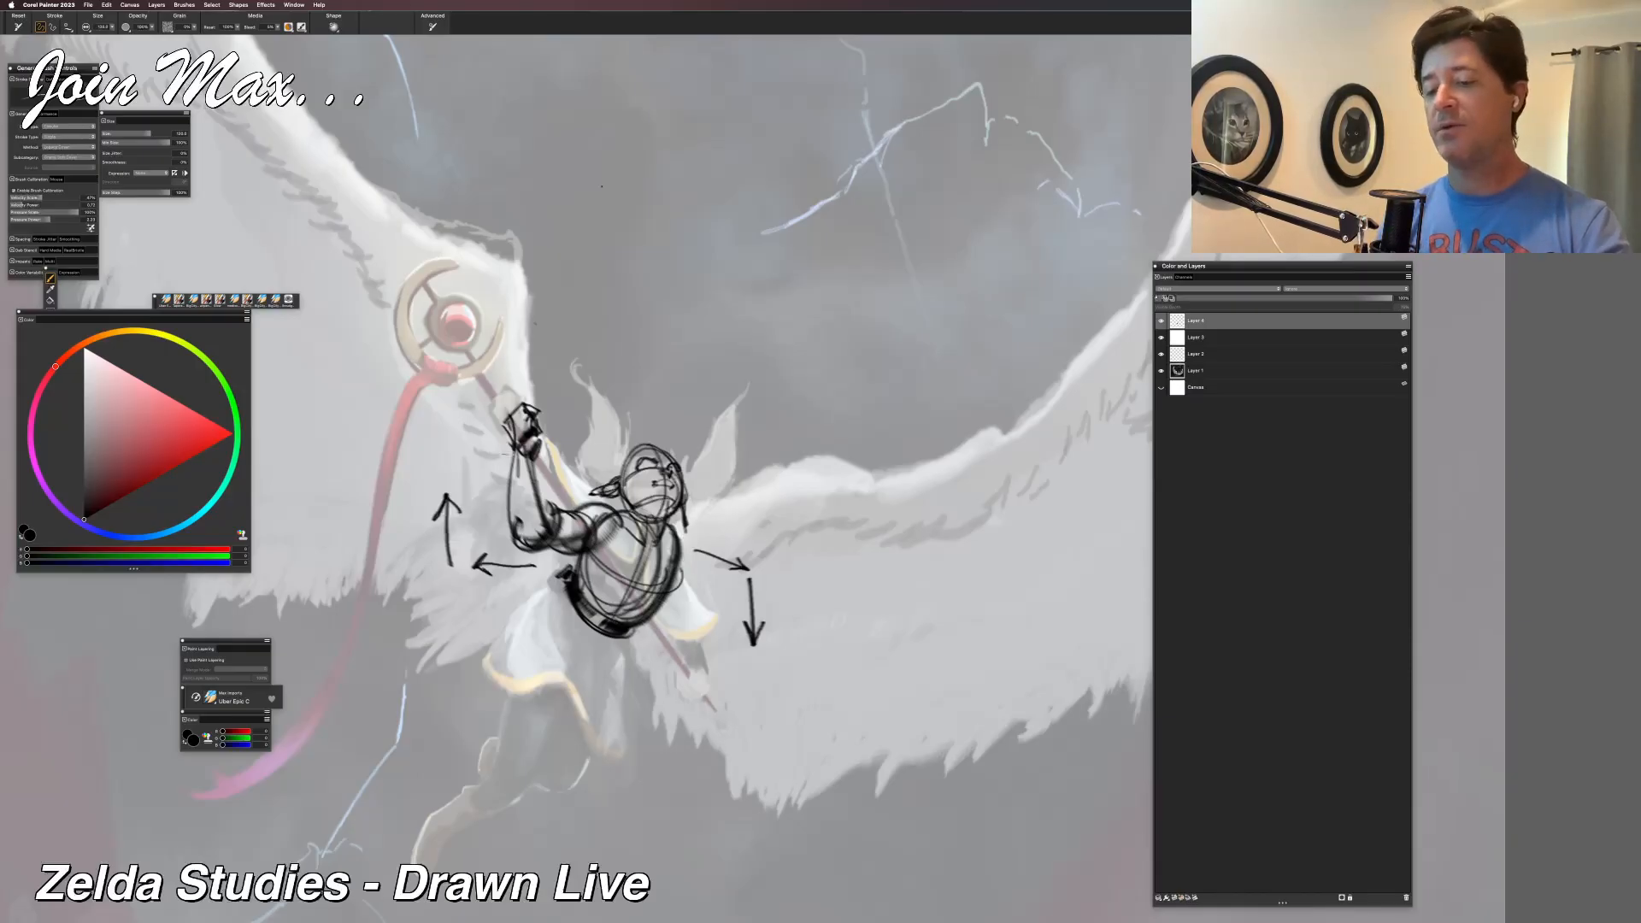
Lasso the raised arm sketch, cut and paste it onto a new layer, shift it upward, and return to the brush.
key("l")
left_click_drag(537, 376, 590, 552)
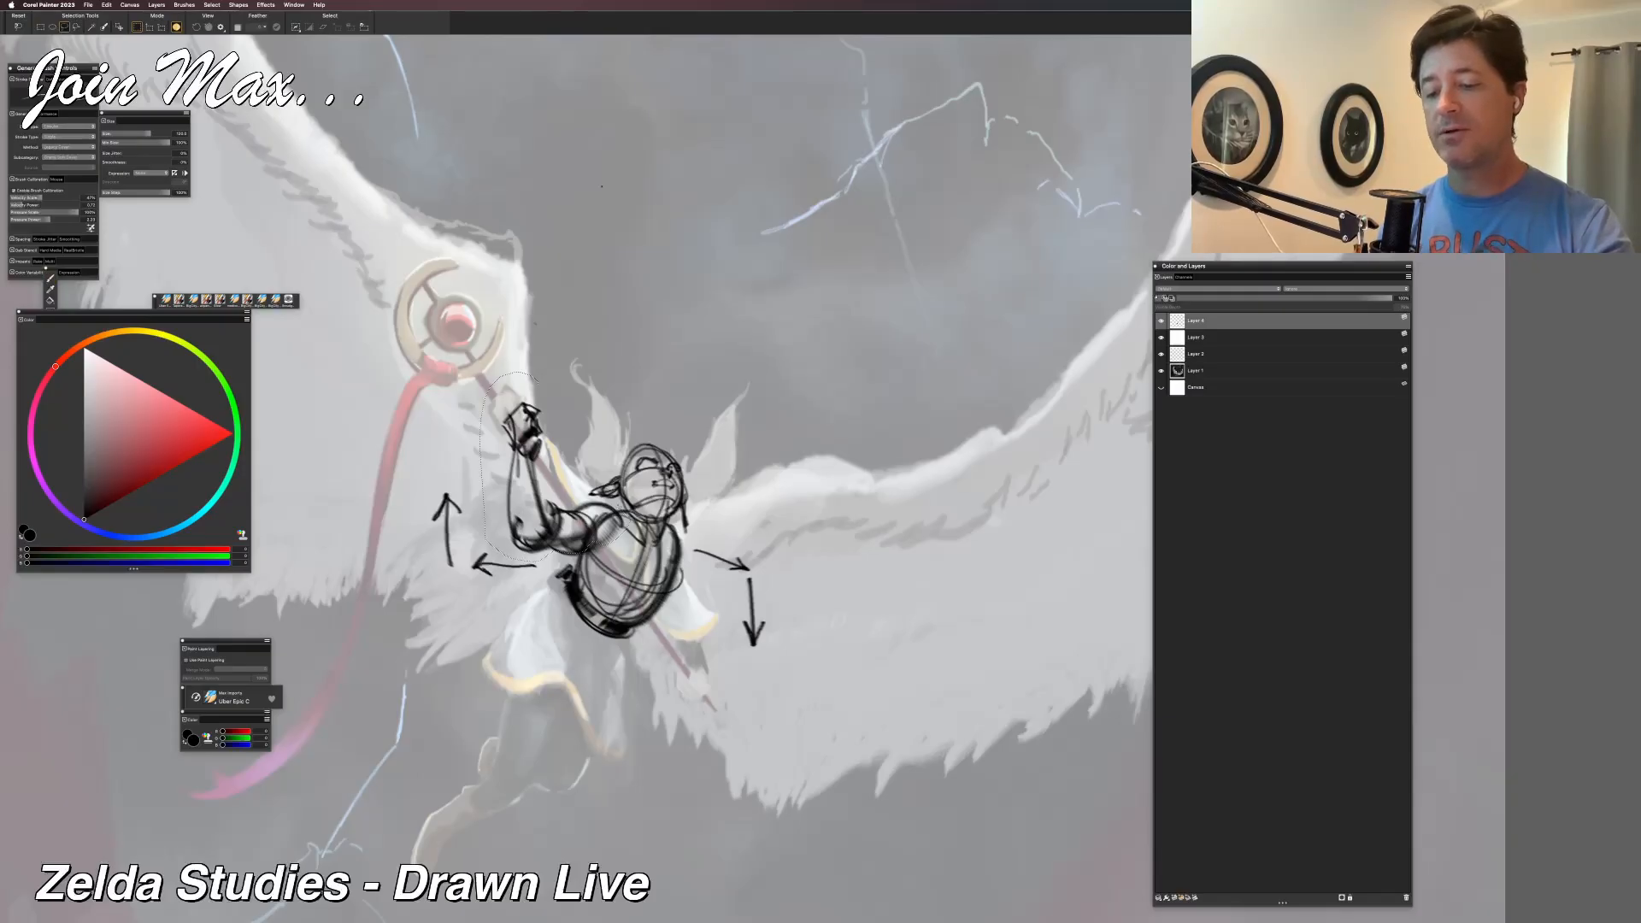
key("ctrl+x")
key("ctrl+v")
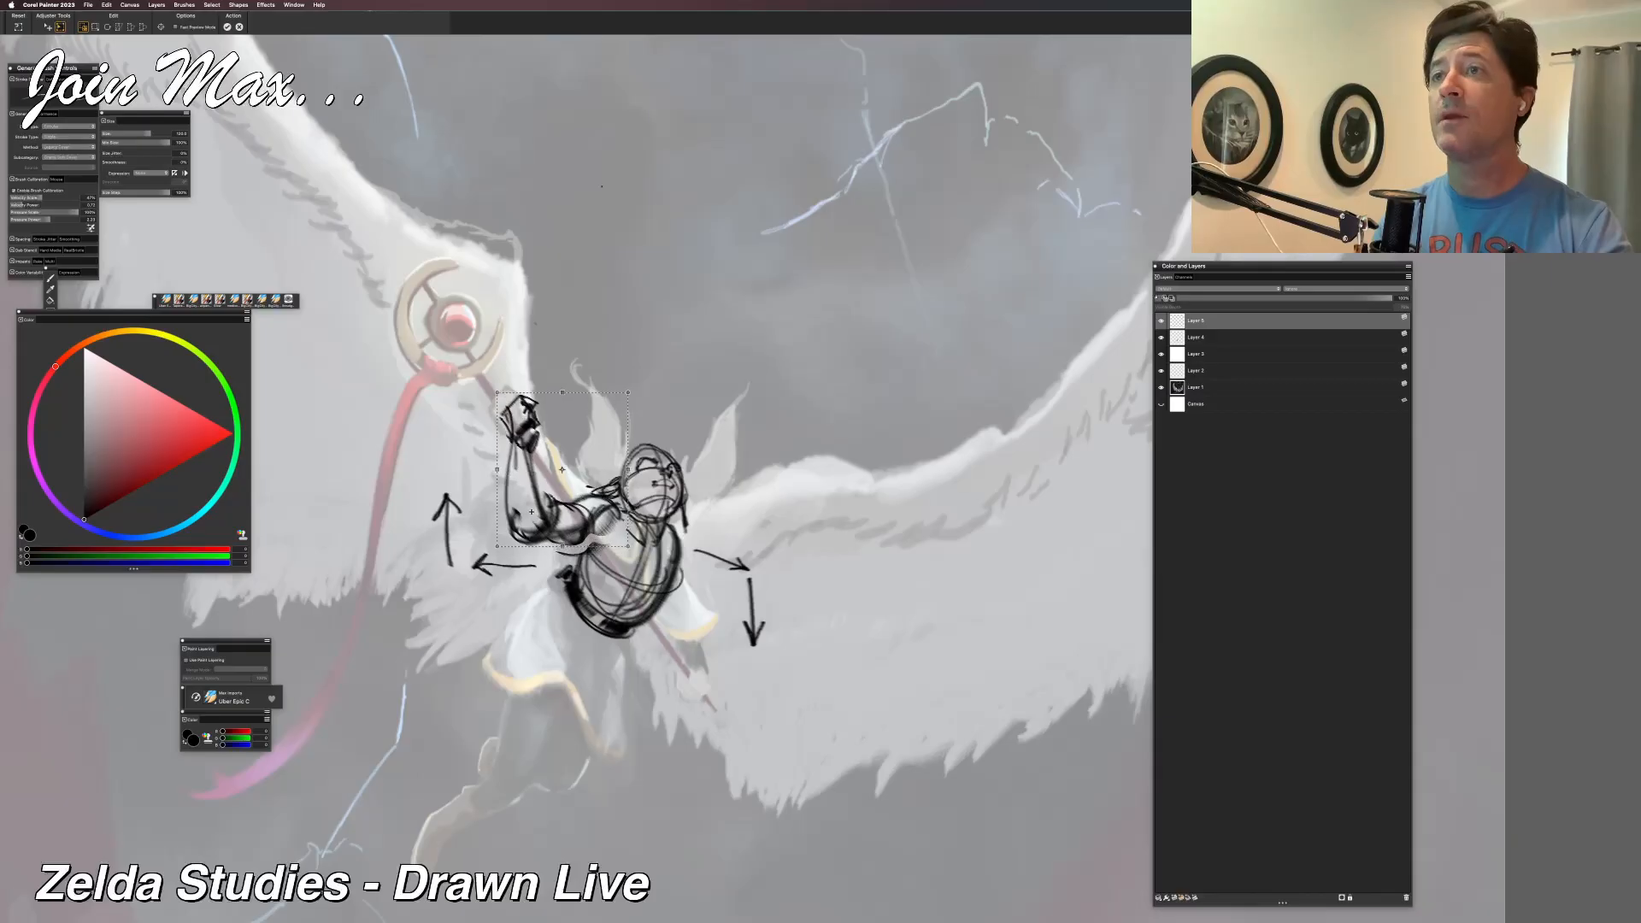
left_click_drag(530, 519, 530, 473)
key("Return")
key("b")
mouse_move(502, 278)
left_mouse_down()
mouse_move(492, 396)
mouse_move(716, 587)
mouse_move(793, 848)
left_mouse_up()
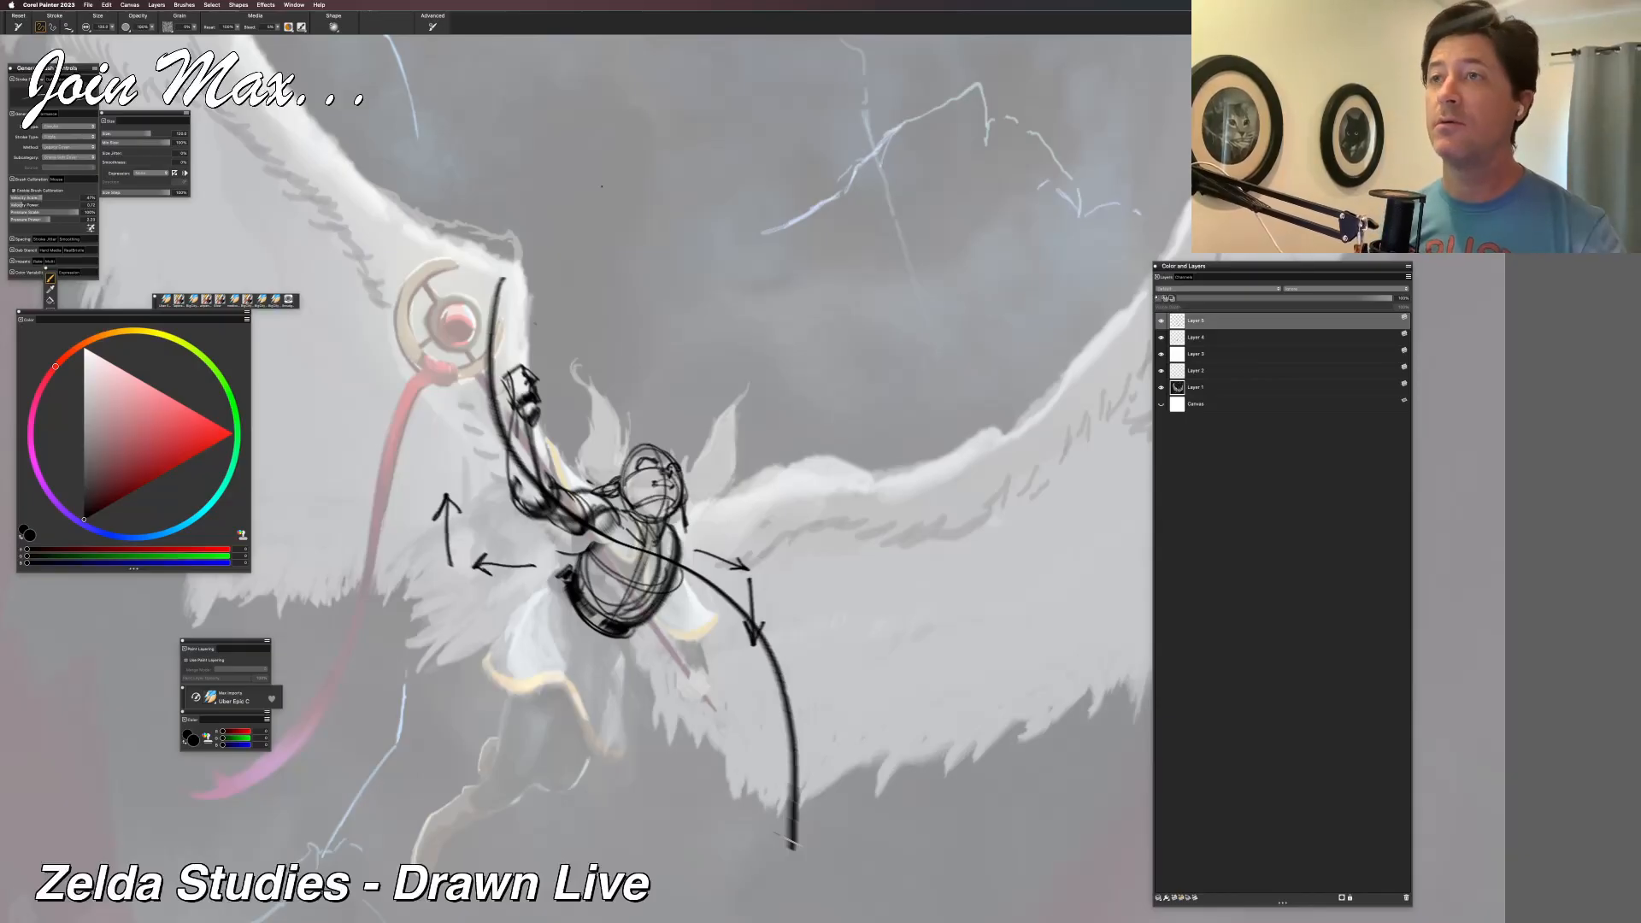
key("ctrl+z")
mouse_move(506, 306)
left_mouse_down()
mouse_move(517, 418)
mouse_move(702, 735)
left_mouse_up()
key("ctrl+z")
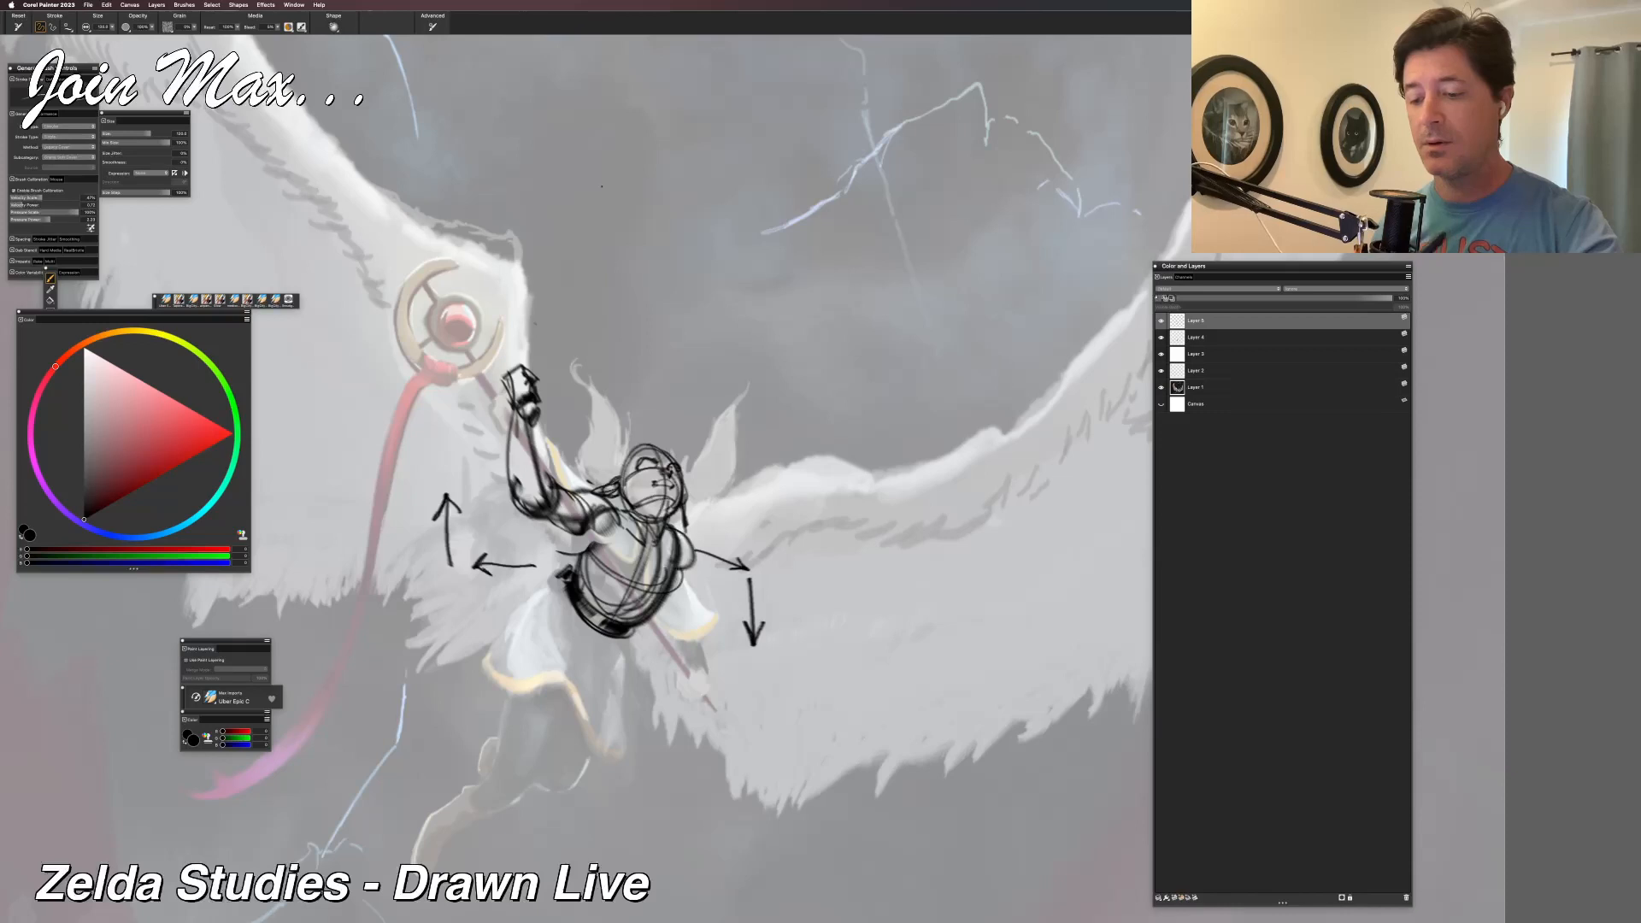
Sketch the lowered arm from the shoulder through the bent elbow to a fist at the staff's lower end.
mouse_move(676, 538)
left_mouse_down()
mouse_move(702, 595)
mouse_move(725, 600)
mouse_move(694, 684)
mouse_move(715, 694)
left_mouse_up()
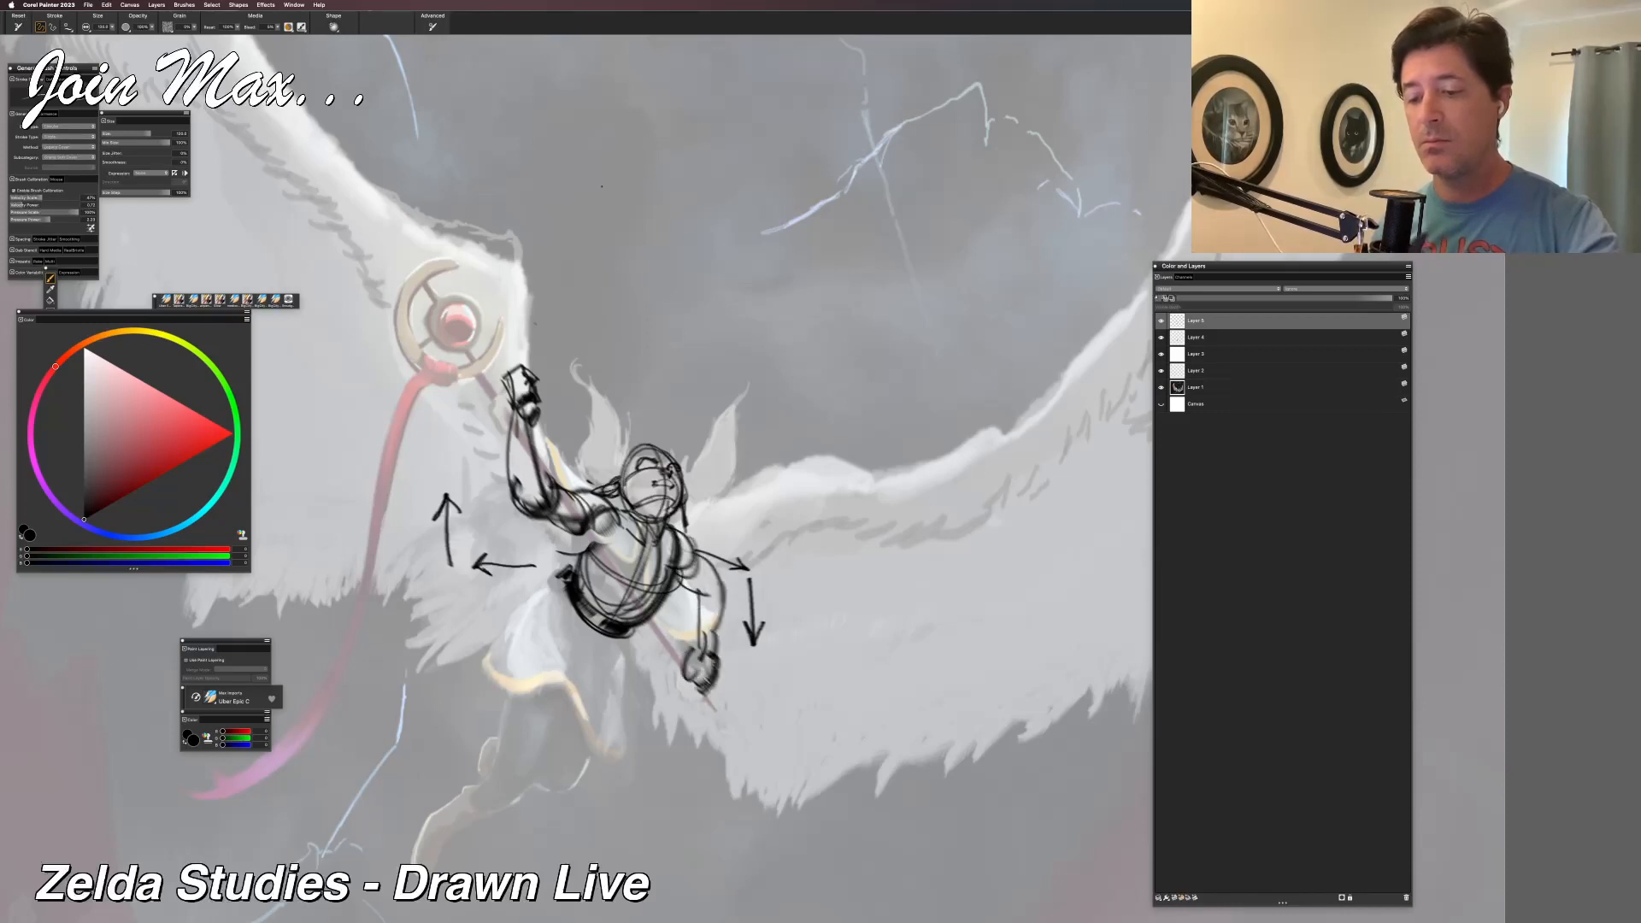
left_click_drag(684, 648, 718, 686)
mouse_move(689, 566)
left_mouse_down()
mouse_move(715, 590)
mouse_move(691, 596)
mouse_move(717, 556)
mouse_move(746, 564)
mouse_move(703, 646)
left_mouse_up()
left_click_drag(725, 587, 708, 672)
Draw the staff's shaft between the two fists and add small arrows pointing at it near each hand.
left_click_drag(513, 386, 688, 684)
left_click_drag(535, 415, 672, 636)
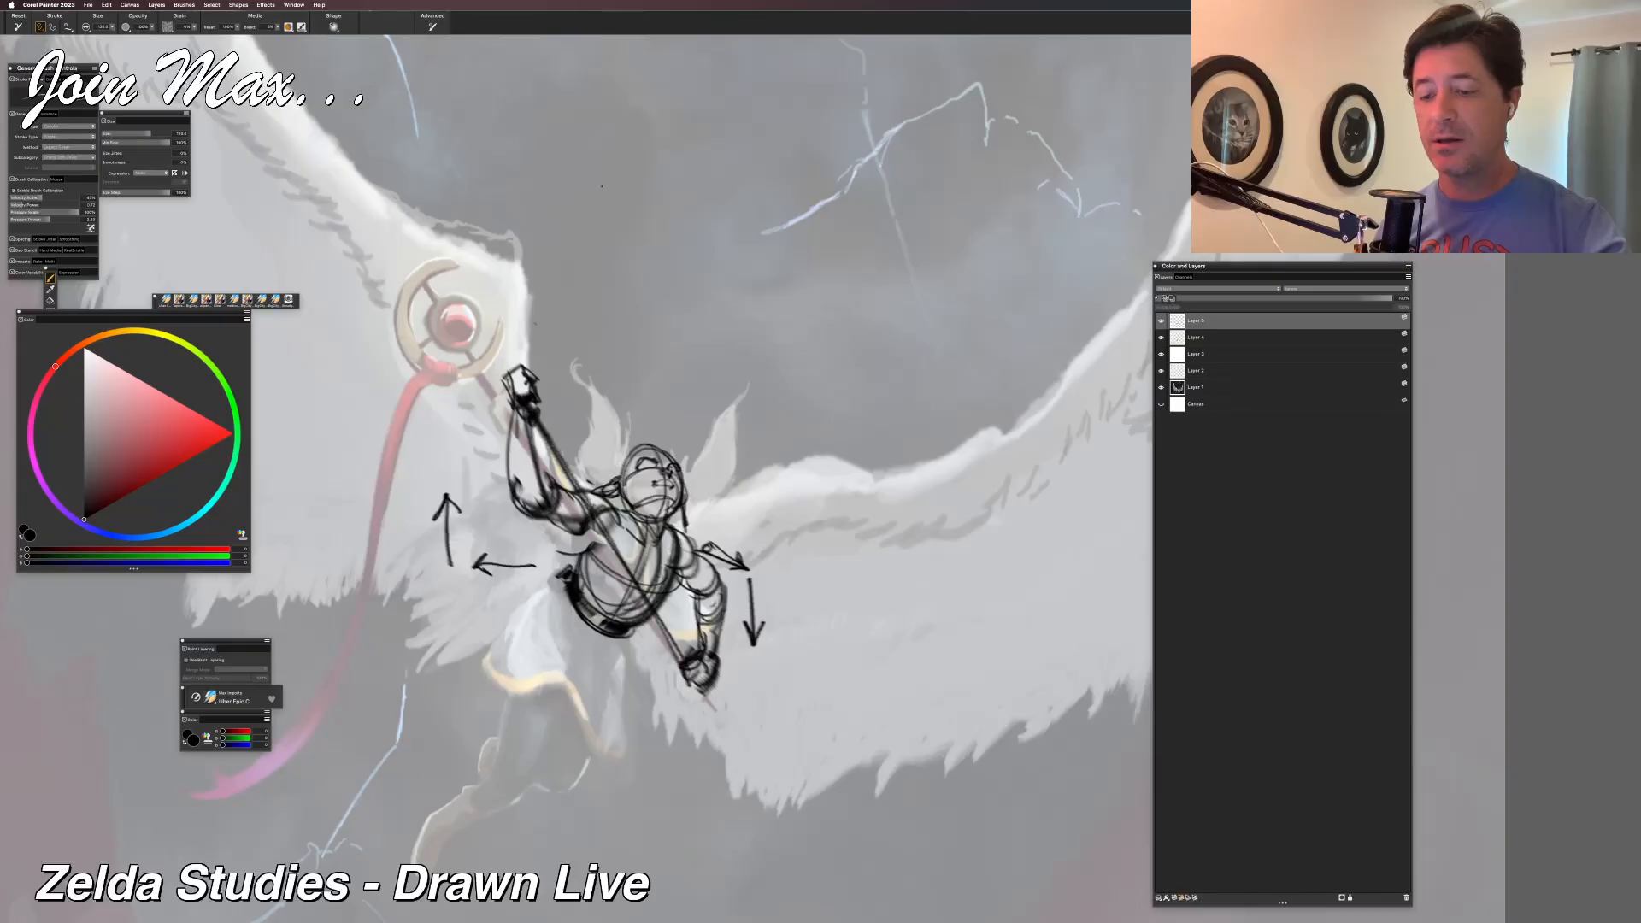
left_click_drag(530, 401, 696, 696)
key("ctrl+z")
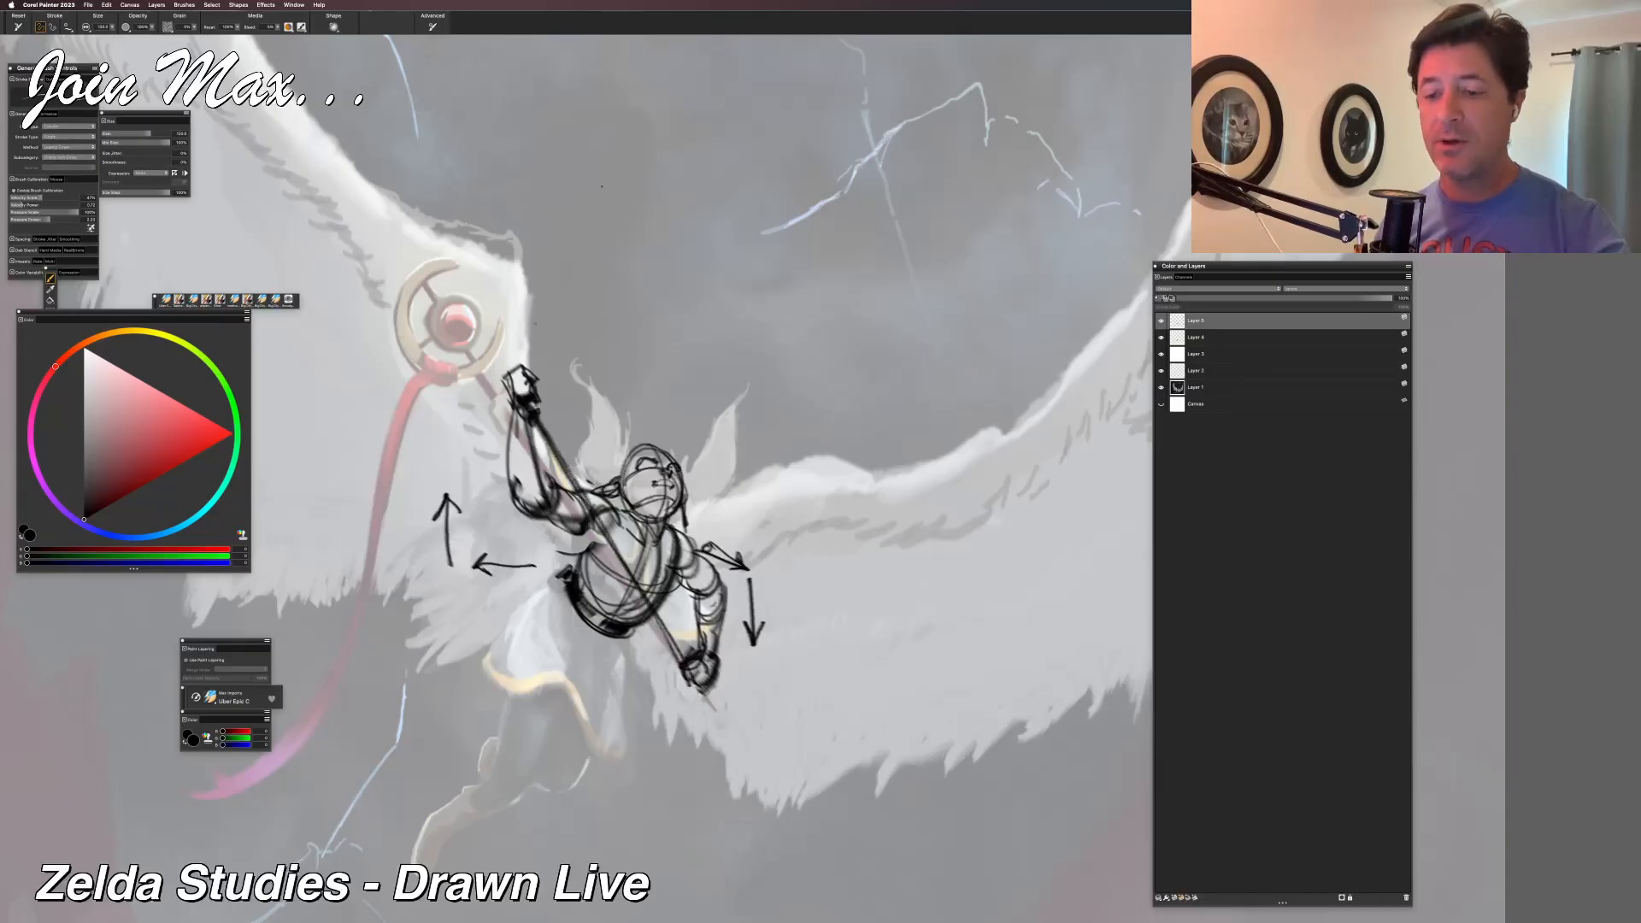
left_click_drag(536, 397, 683, 658)
left_click_drag(523, 369, 574, 422)
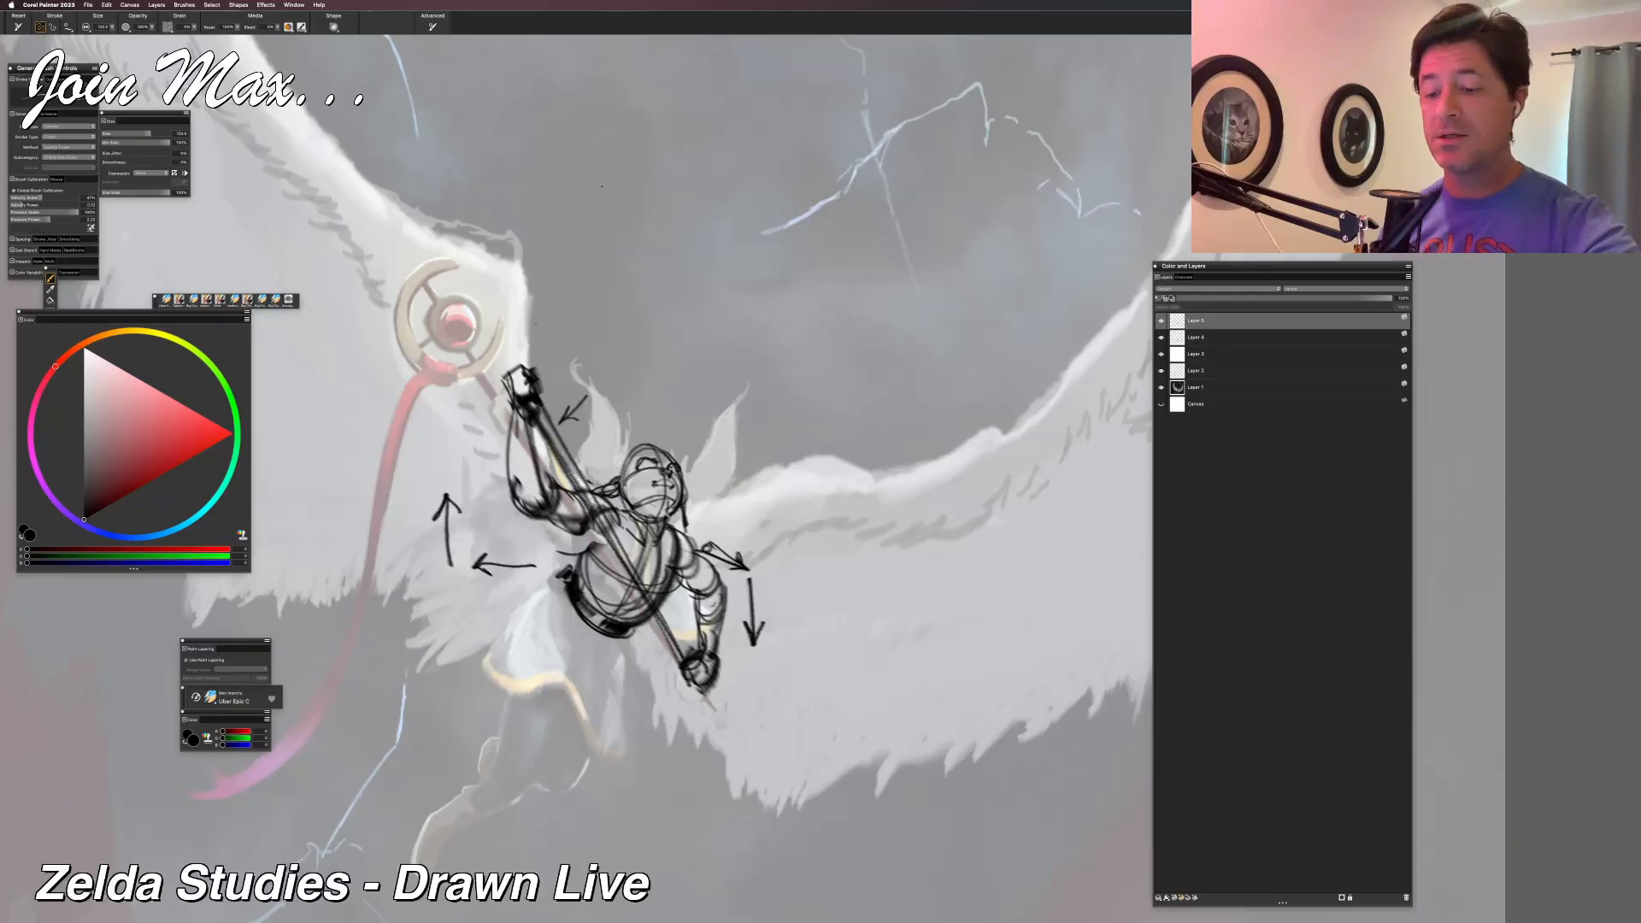
left_click_drag(692, 616, 689, 635)
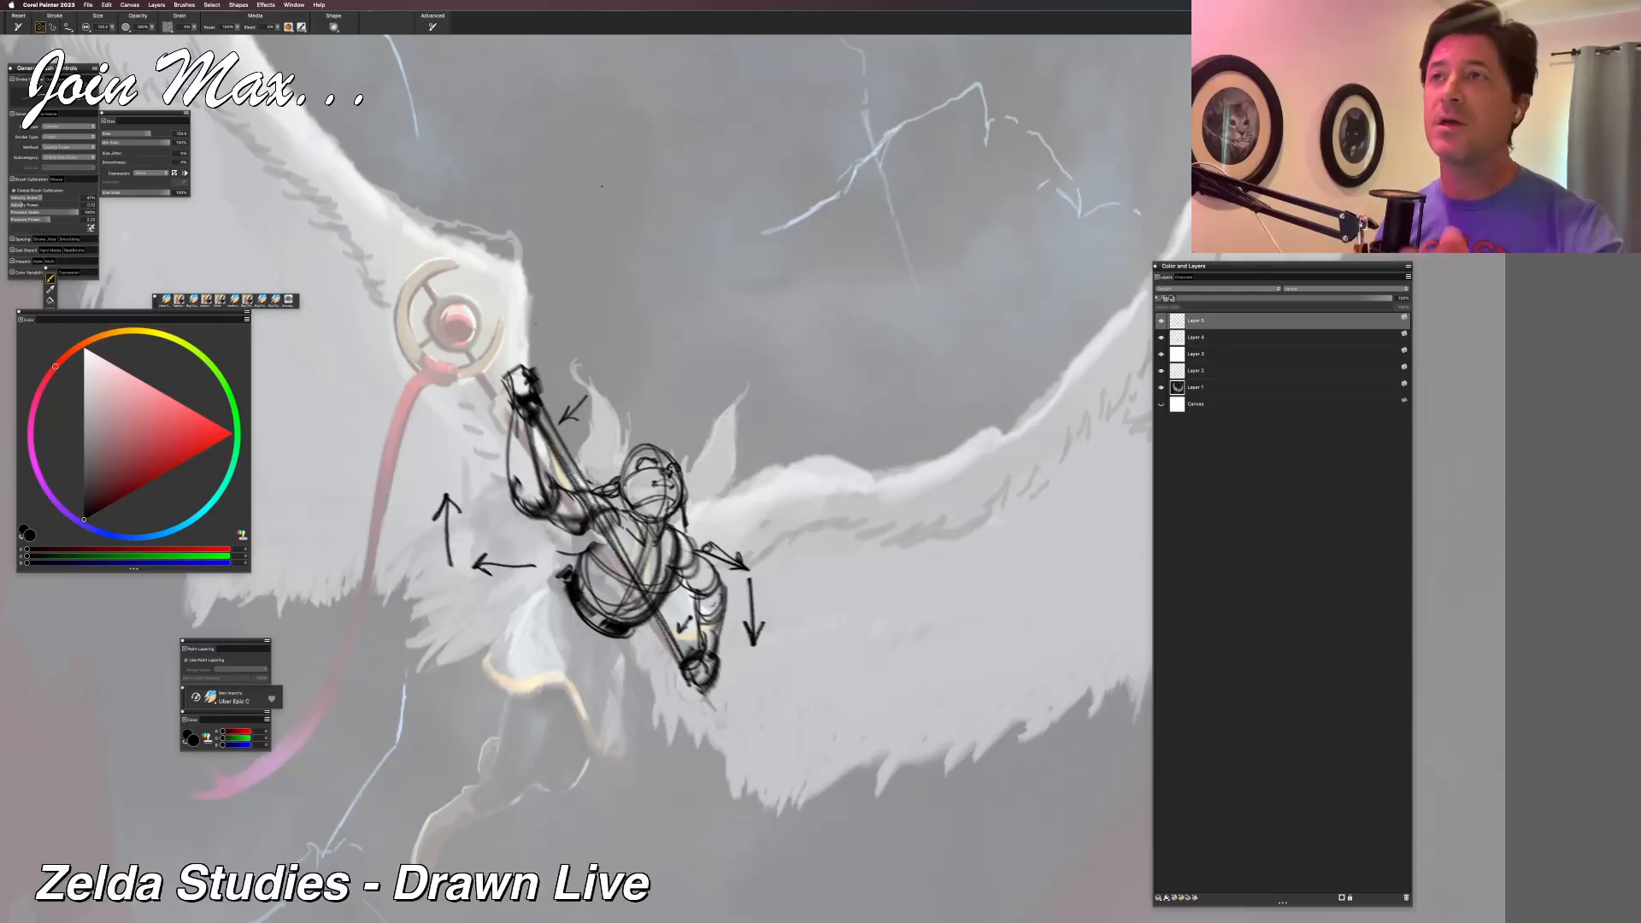
Extend the staff past the lower fist with a rounded knob and cap its tip above the raised fist.
left_click_drag(675, 663, 721, 711)
left_click_drag(704, 697, 723, 712)
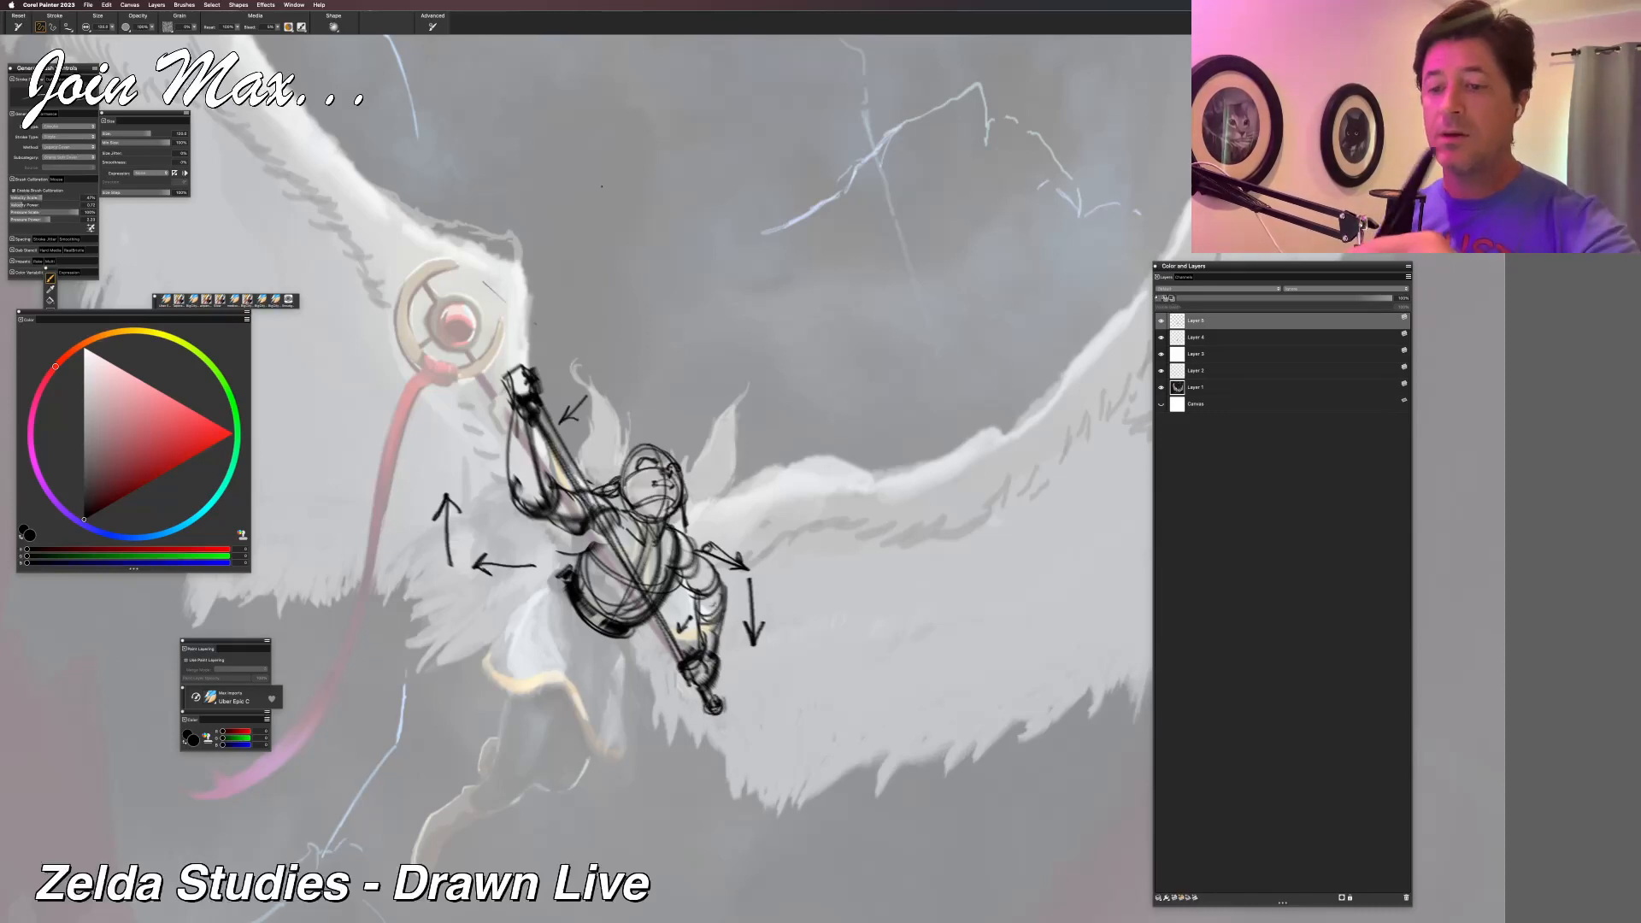
mouse_move(512, 342)
left_mouse_down()
mouse_move(487, 363)
mouse_move(517, 368)
mouse_move(503, 366)
left_mouse_up()
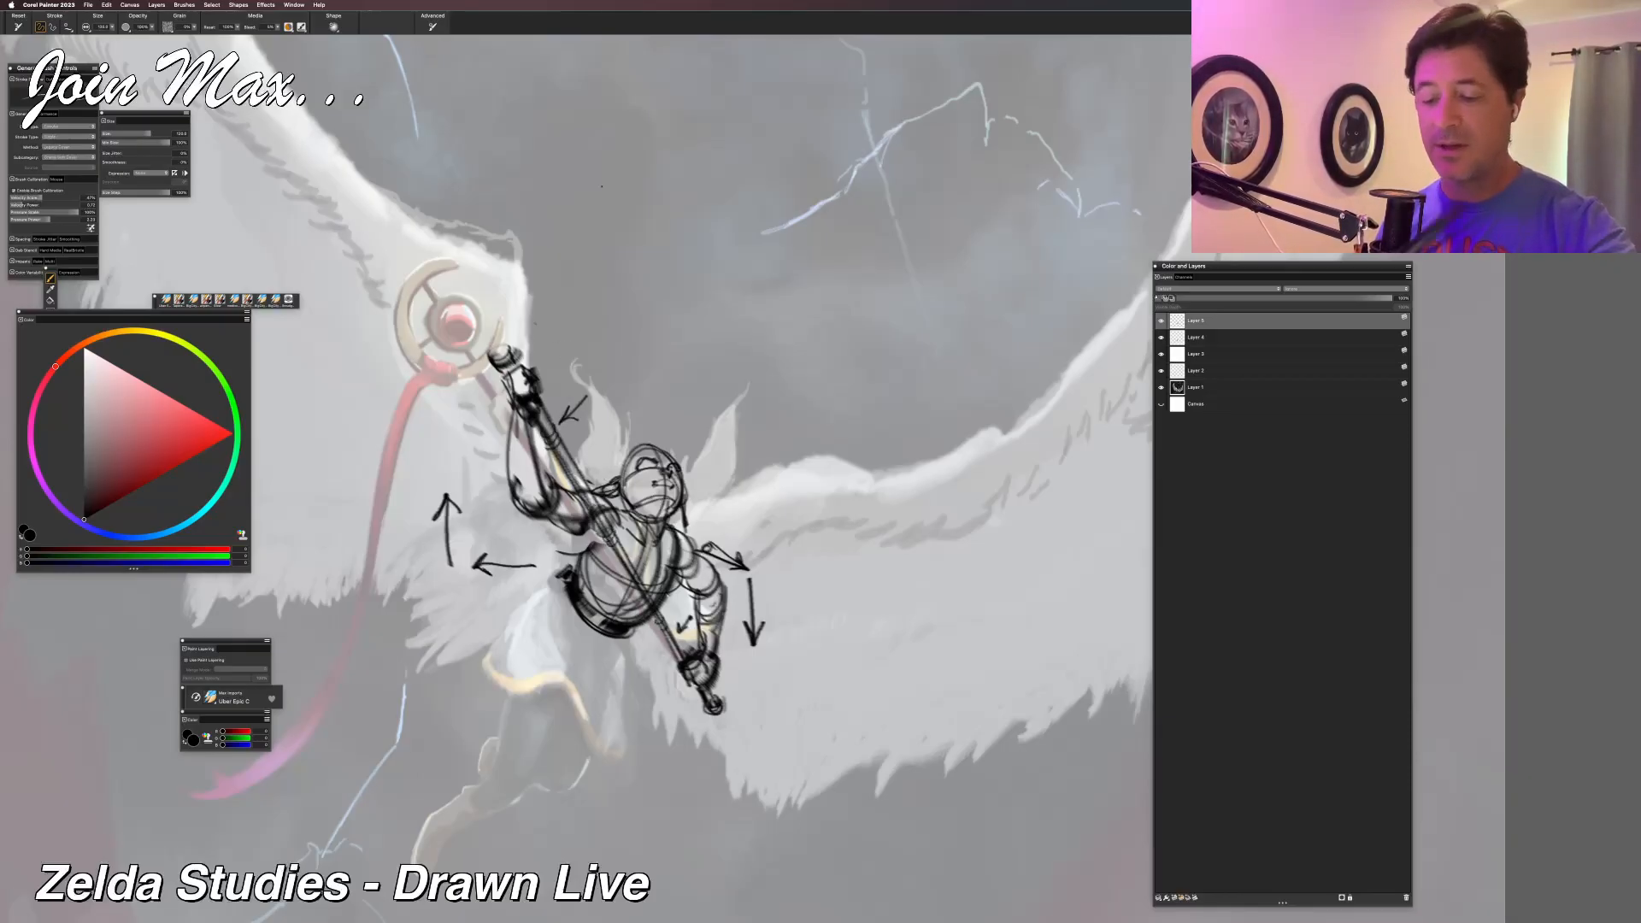
Reinforce the raised forearm's outline and add curved contour lines around it near the elbow.
left_click_drag(454, 550, 515, 520)
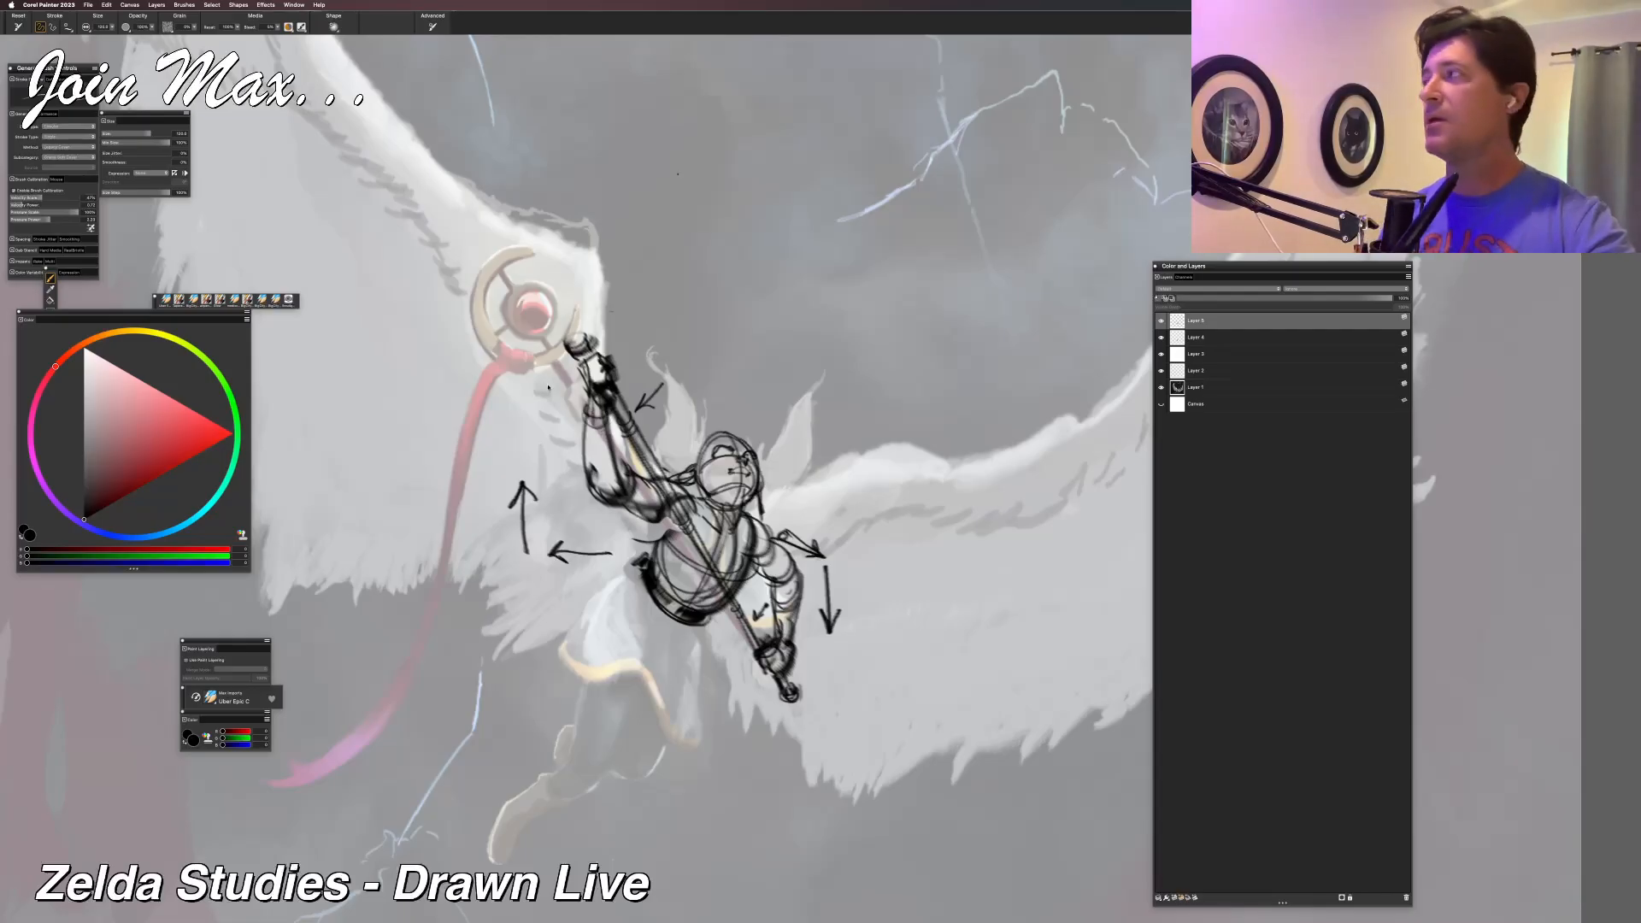
mouse_move(582, 458)
left_mouse_down()
mouse_move(587, 486)
mouse_move(610, 491)
left_mouse_up()
left_click_drag(594, 487, 616, 475)
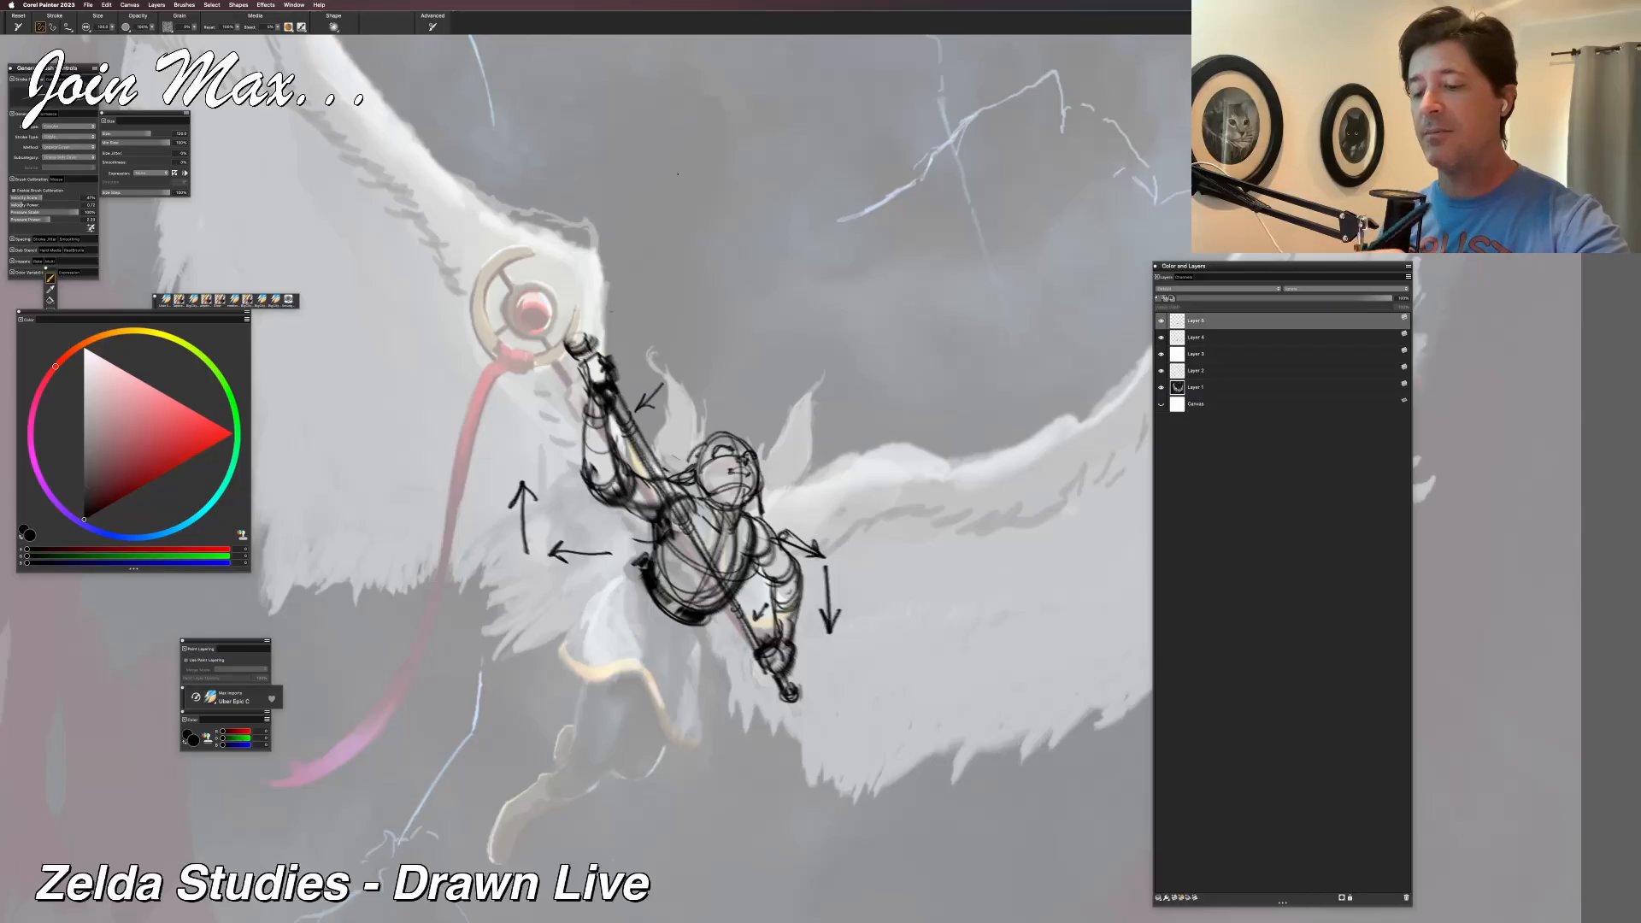
Sketch hair strands sweeping off the side of the head and add a short mark beside the lower ribcage.
left_click_drag(709, 437, 681, 455)
key("super+z")
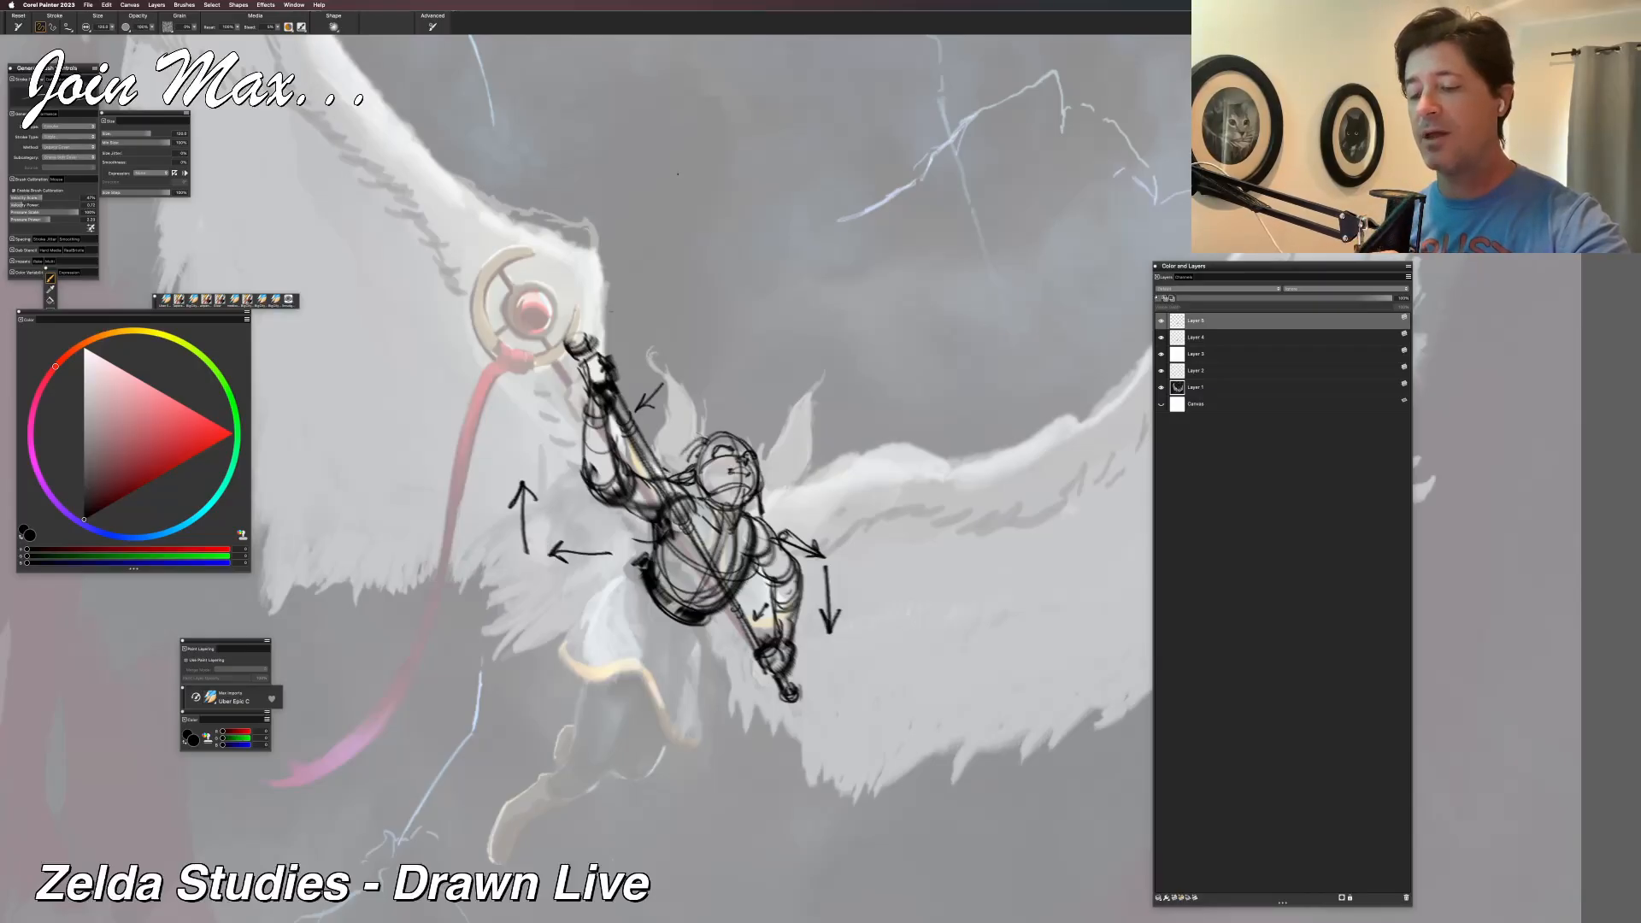
mouse_move(710, 438)
left_mouse_down()
mouse_move(676, 467)
mouse_move(659, 467)
mouse_move(656, 441)
left_mouse_up()
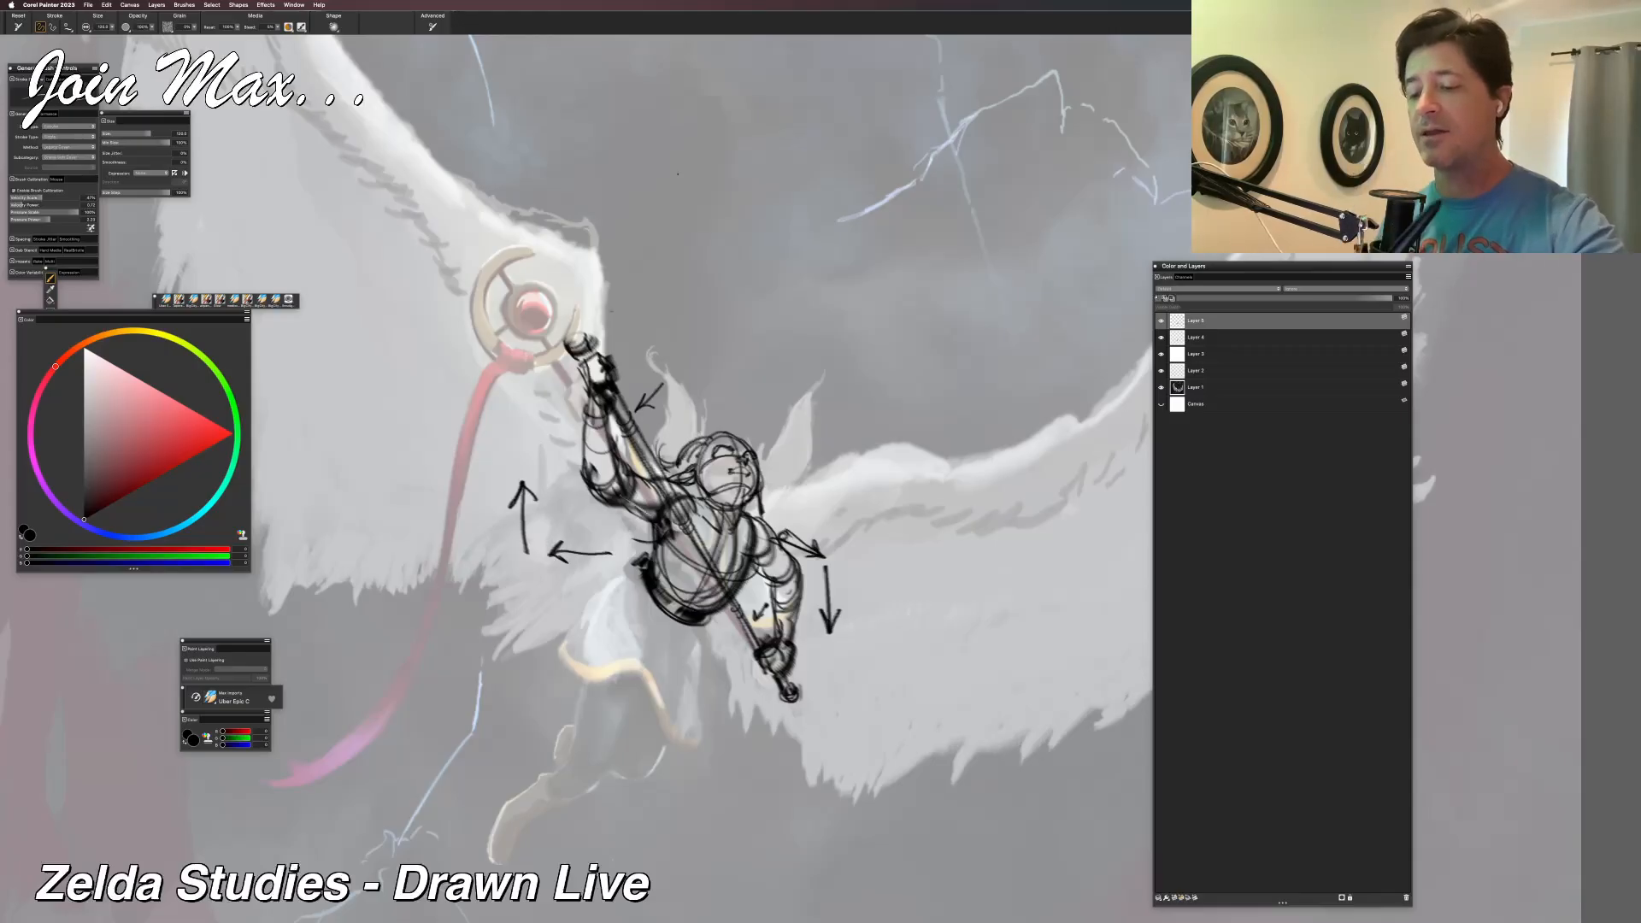
mouse_move(611, 511)
left_mouse_down()
mouse_move(564, 537)
mouse_move(640, 409)
left_mouse_up()
key("super+z")
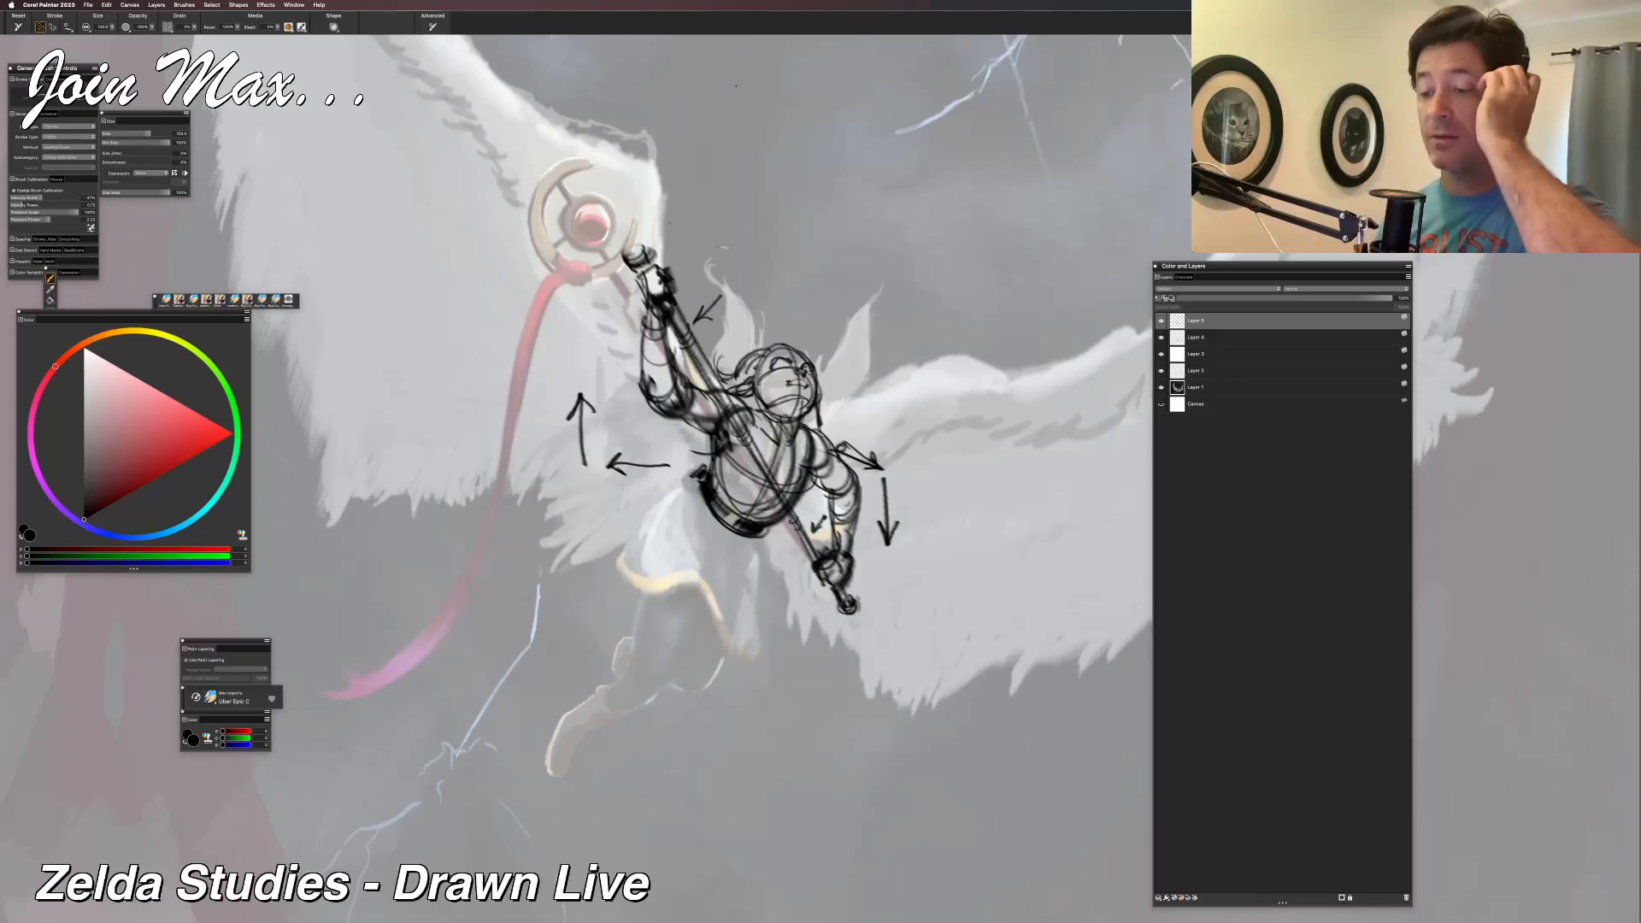
left_click_drag(689, 503, 708, 524)
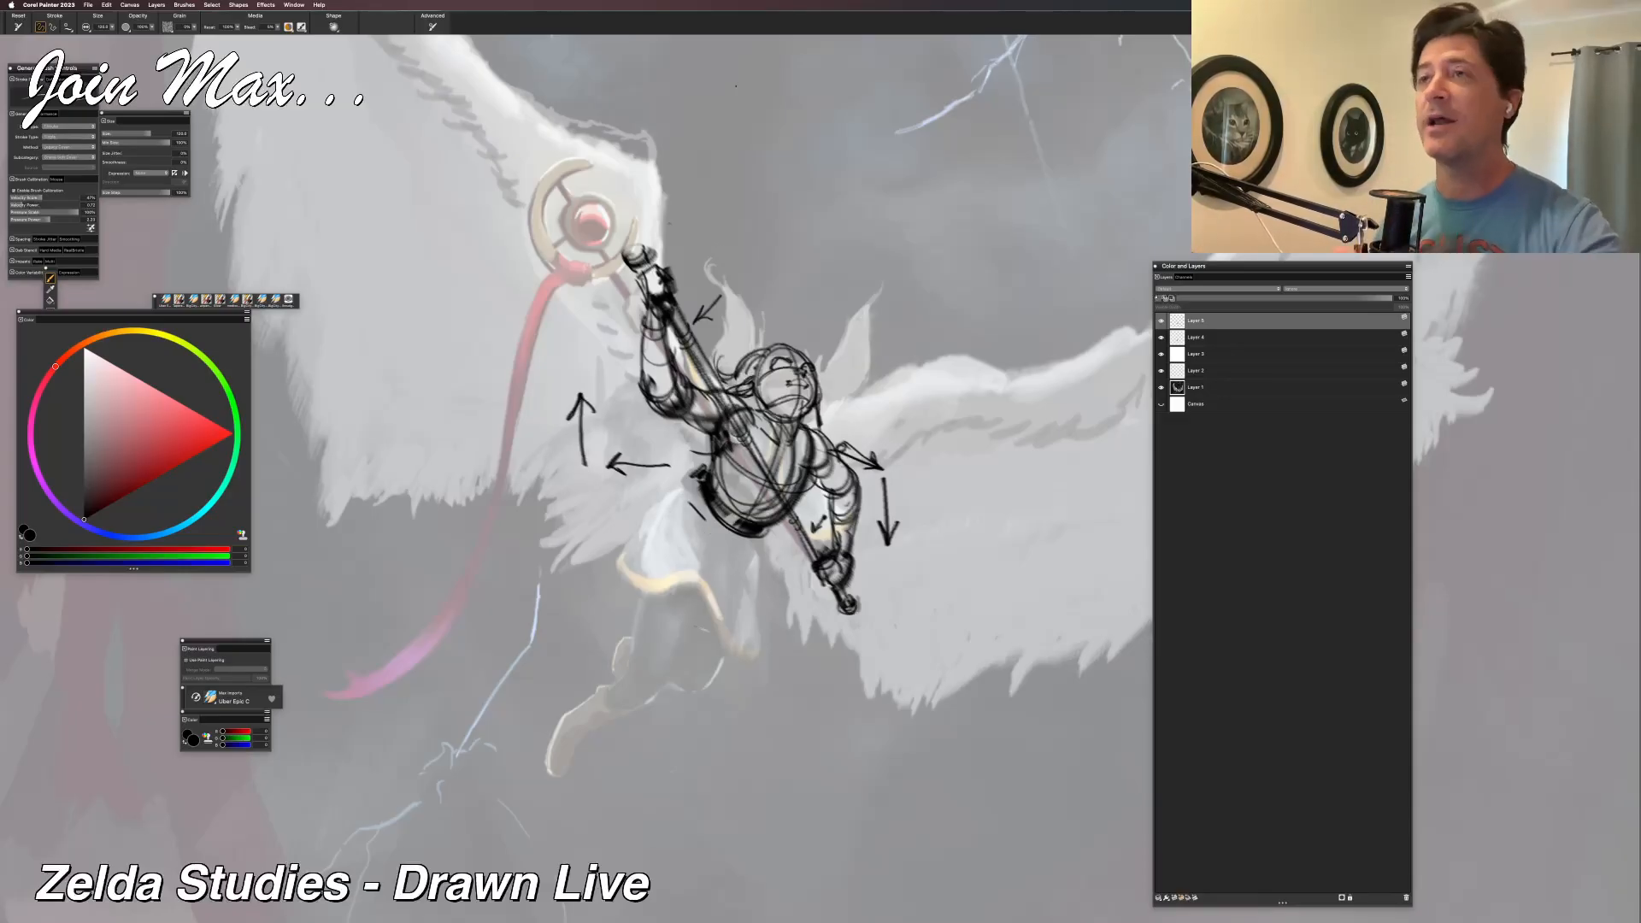
left_click_drag(622, 517, 612, 594)
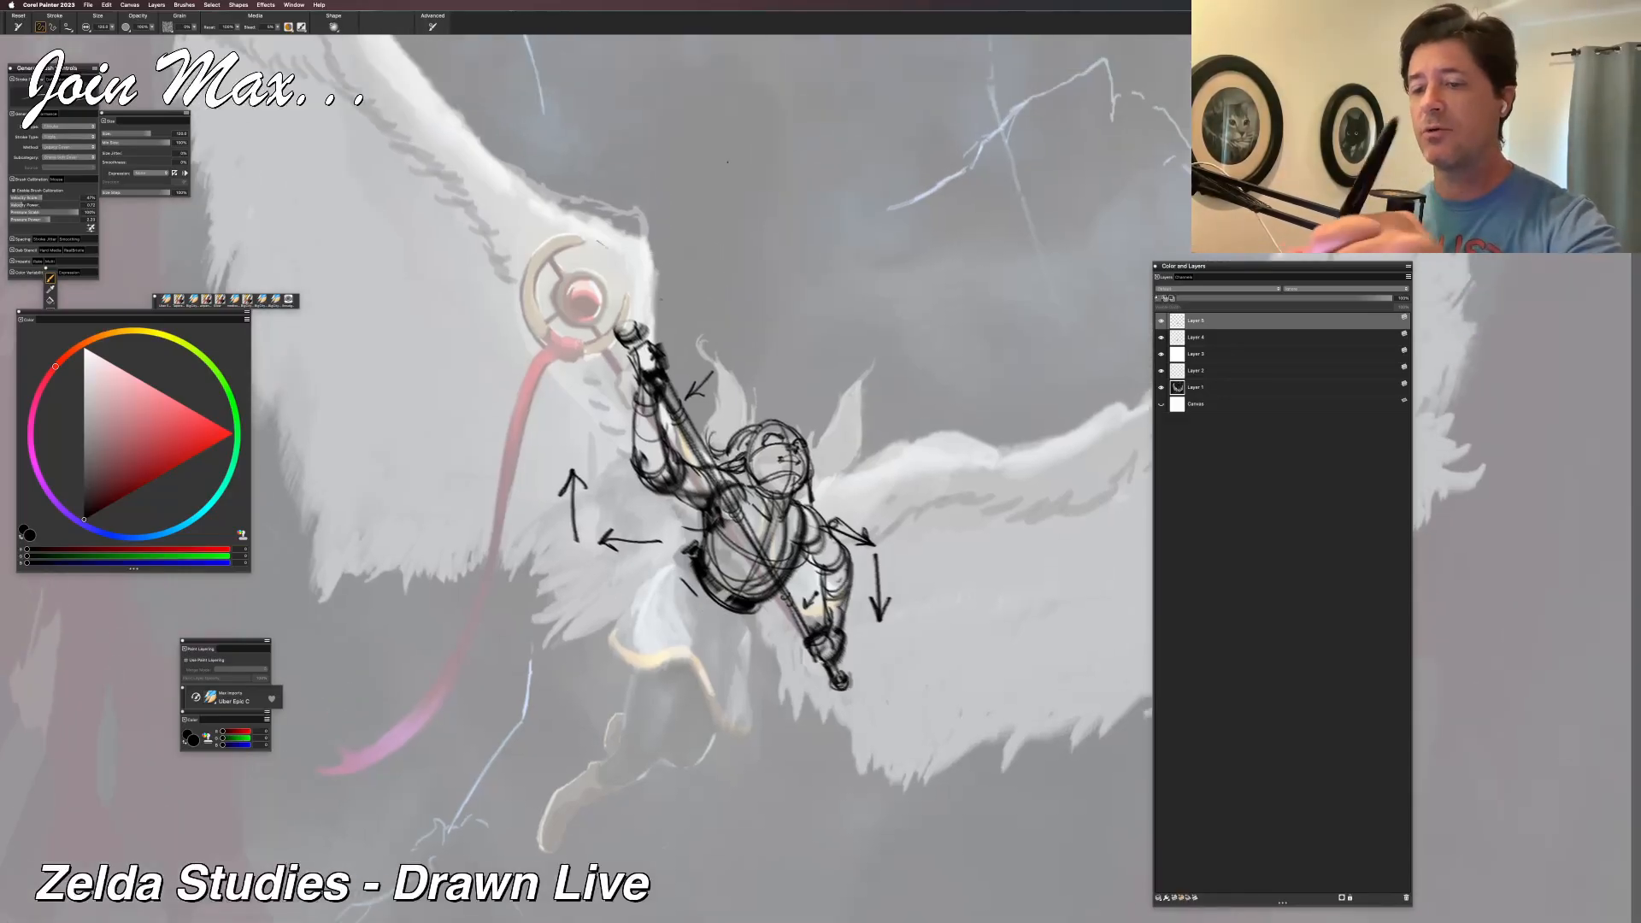
mouse_move(624, 338)
left_mouse_down()
mouse_move(598, 205)
mouse_move(671, 306)
left_mouse_up()
mouse_move(623, 199)
left_mouse_down()
mouse_move(598, 195)
mouse_move(633, 335)
left_mouse_up()
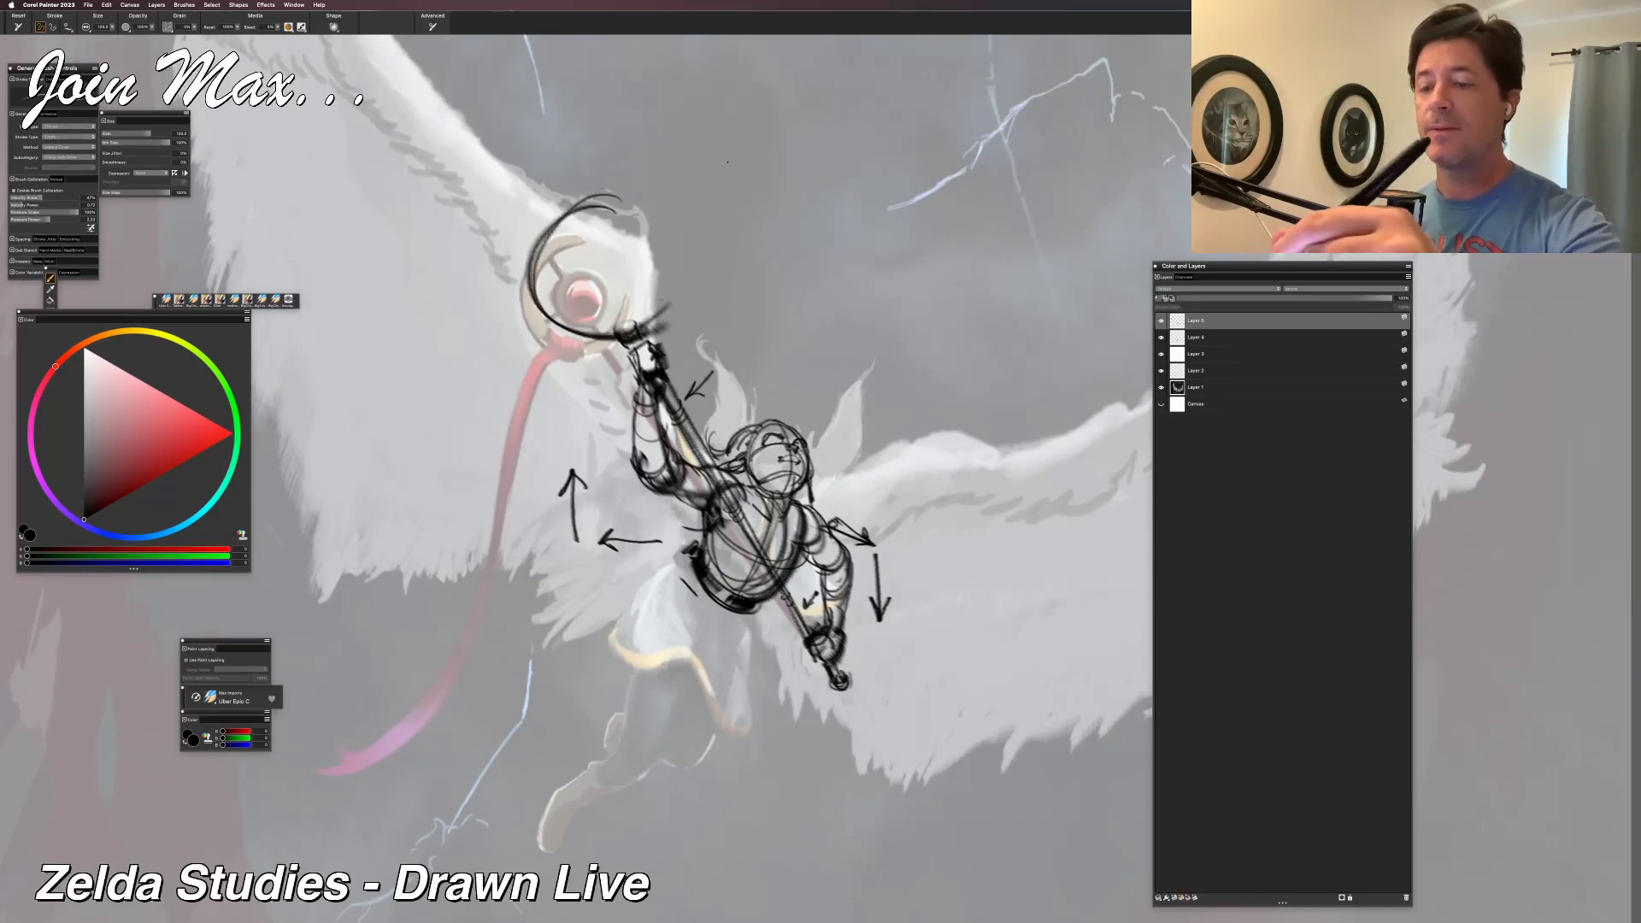
mouse_move(622, 202)
left_mouse_down()
mouse_move(578, 286)
mouse_move(658, 318)
left_mouse_up()
key("super+z")
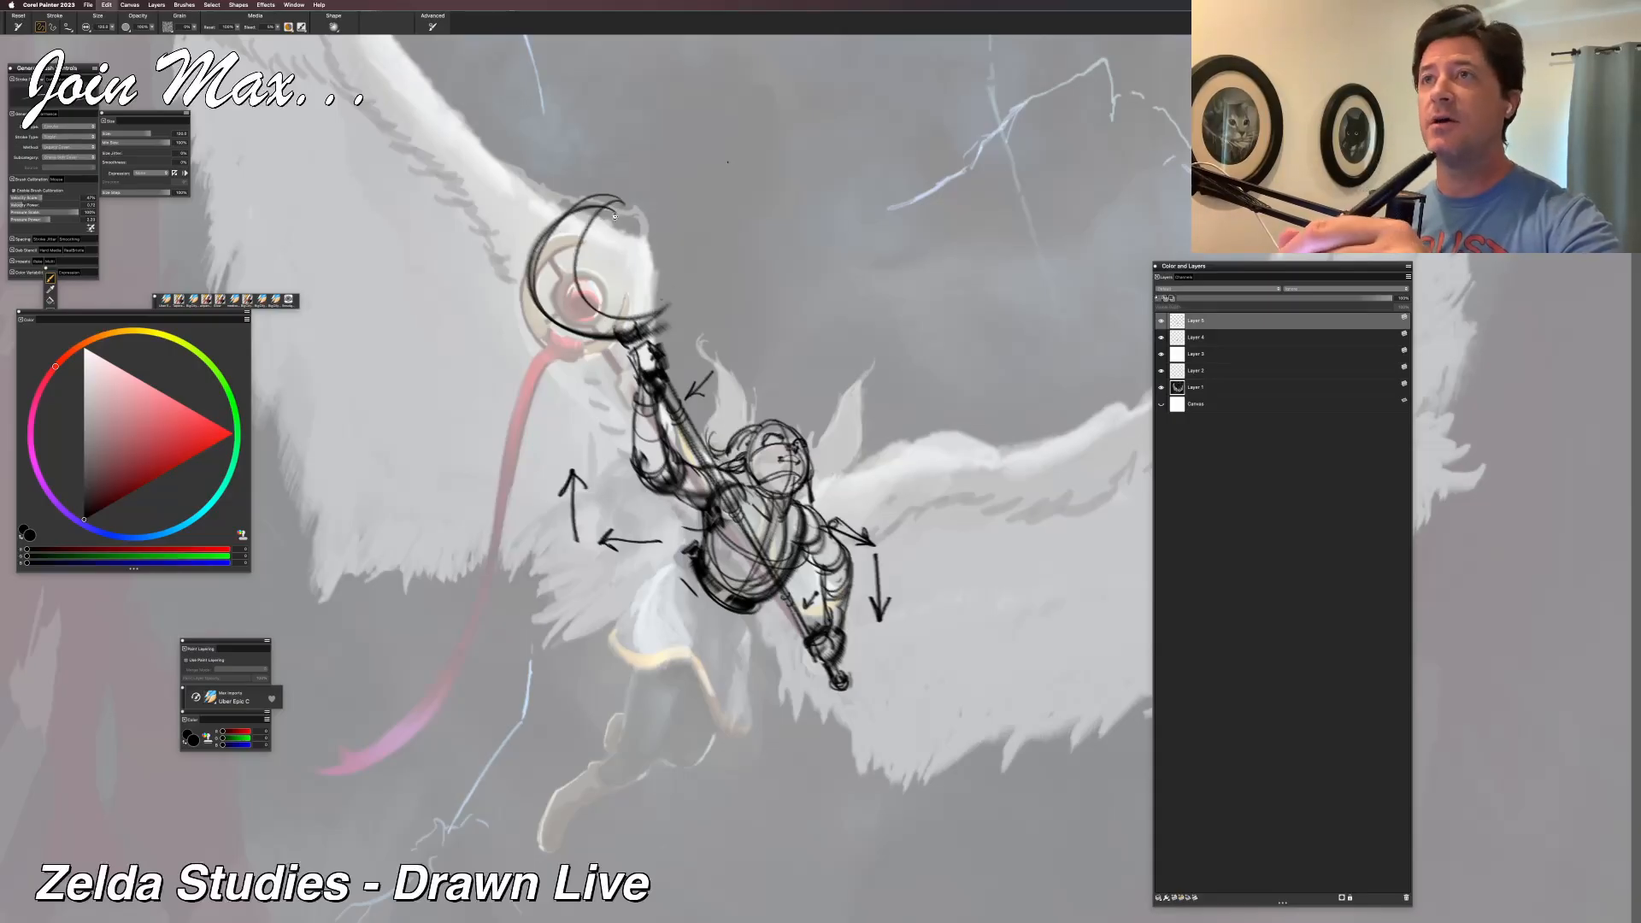
mouse_move(617, 201)
left_mouse_down()
mouse_move(564, 243)
mouse_move(651, 322)
left_mouse_up()
Sketch a small round orb with inner rings above the staff's tip and undo the trial crescent strokes.
mouse_move(634, 254)
left_mouse_down()
mouse_move(581, 272)
mouse_move(591, 286)
mouse_move(636, 257)
left_mouse_up()
mouse_move(617, 237)
left_mouse_down()
mouse_move(596, 242)
mouse_move(634, 253)
mouse_move(564, 261)
mouse_move(611, 241)
mouse_move(579, 275)
mouse_move(599, 260)
left_mouse_up()
key("super+z")
key("super+z")
key("super+z")
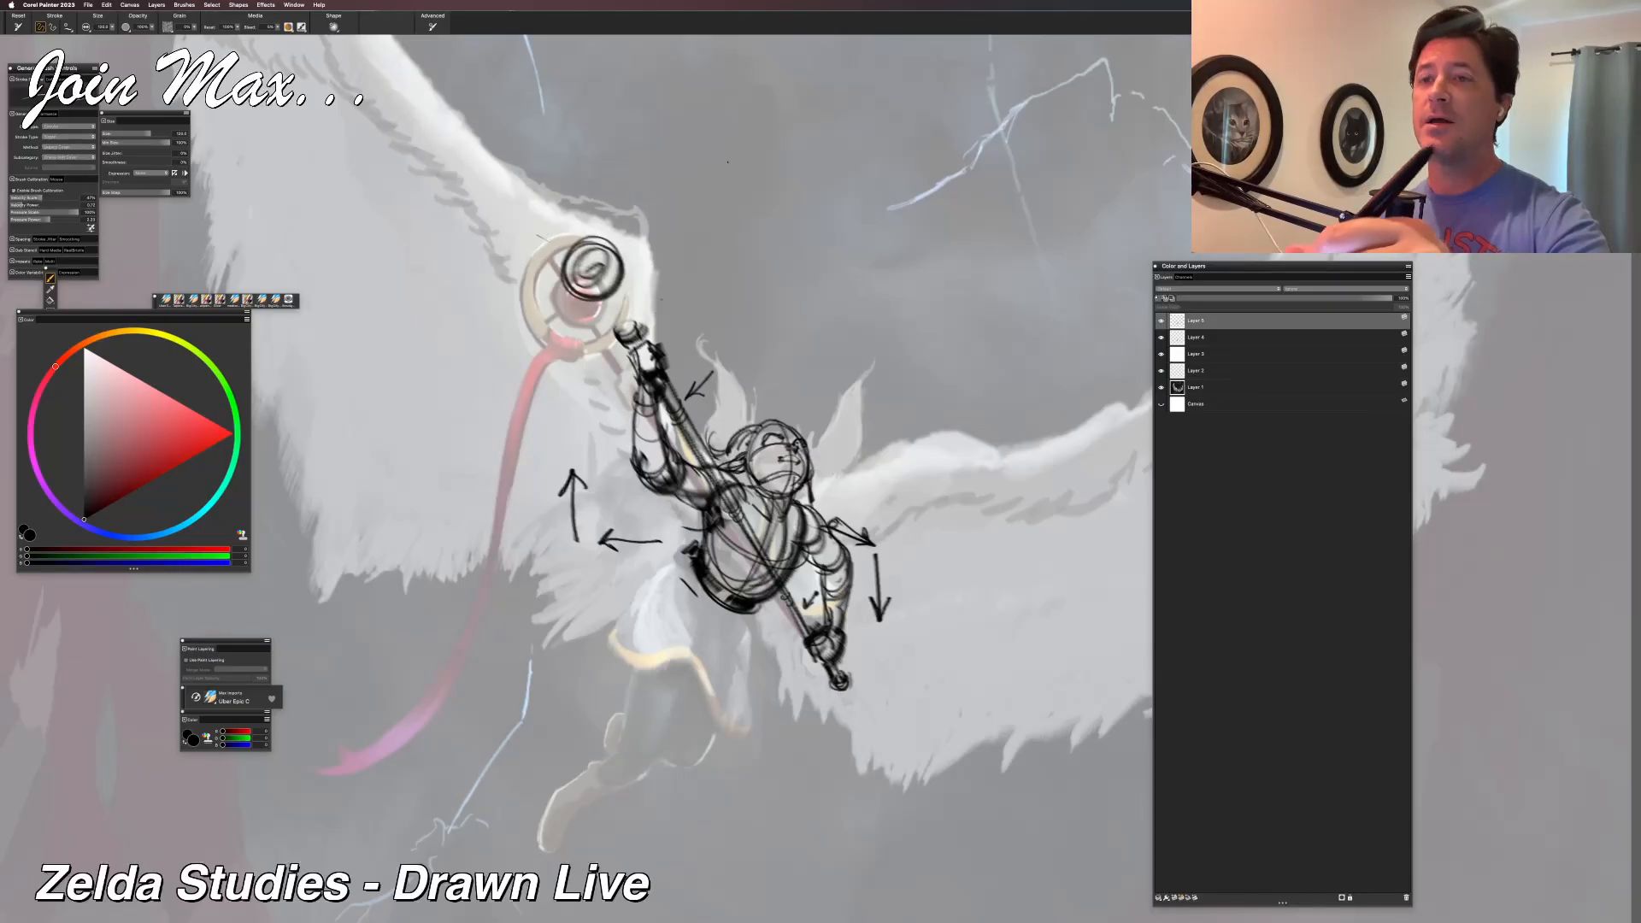
Draw the staff head's large crescent curving around the orb and down to the staff's tip.
left_click_drag(598, 205, 645, 323)
mouse_move(608, 190)
left_mouse_down()
mouse_move(565, 327)
mouse_move(652, 333)
left_mouse_up()
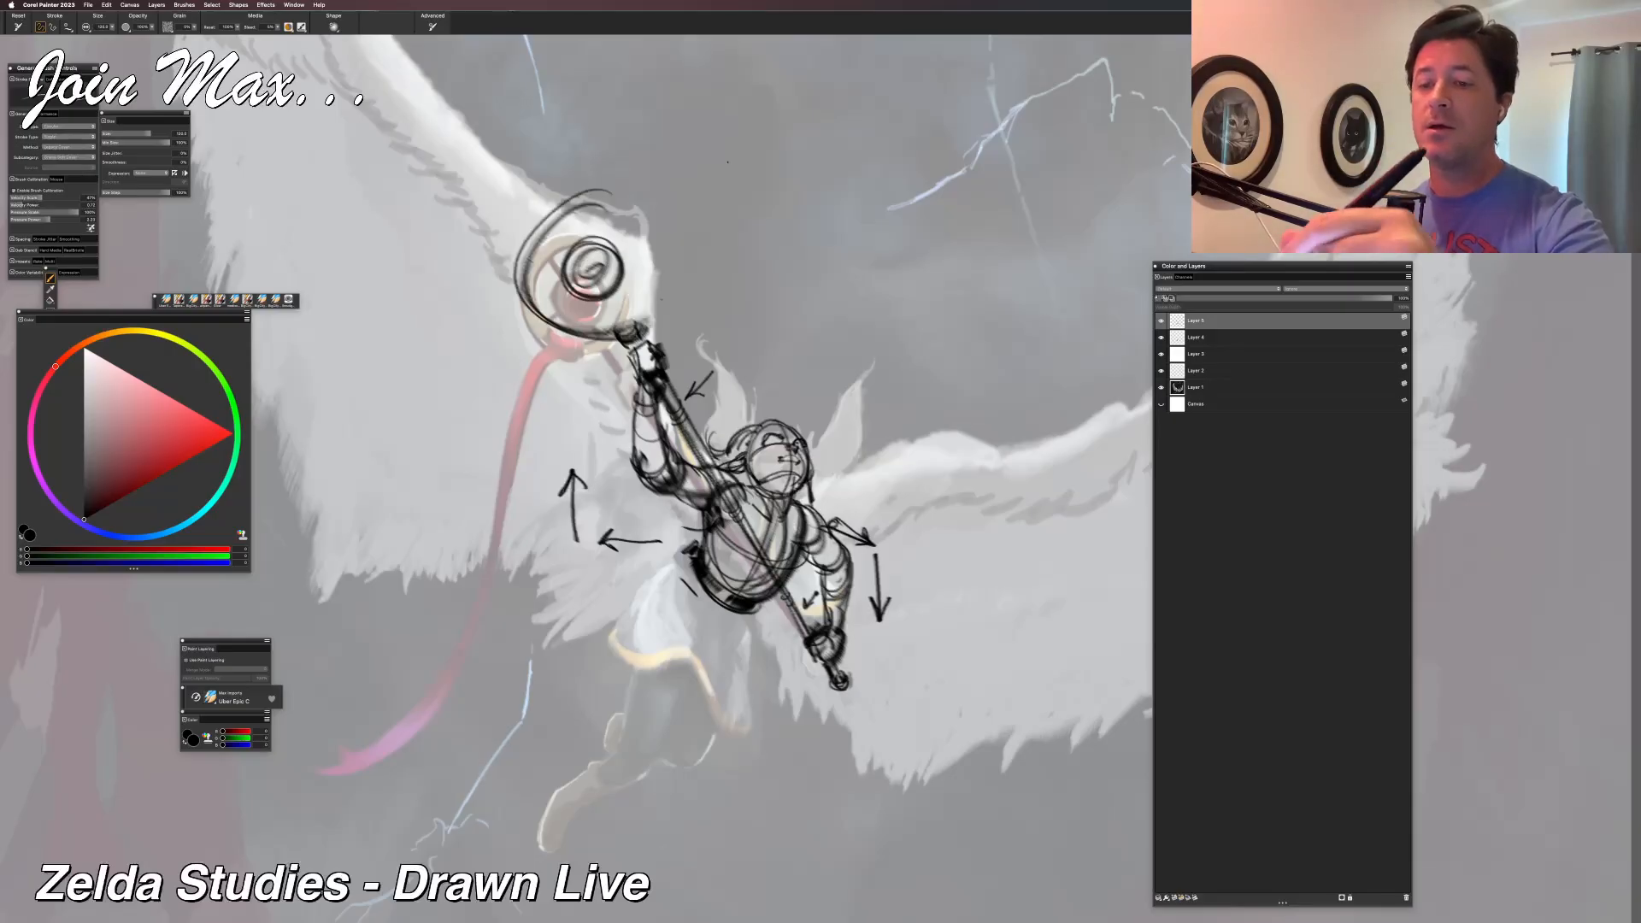
left_click_drag(612, 196, 590, 348)
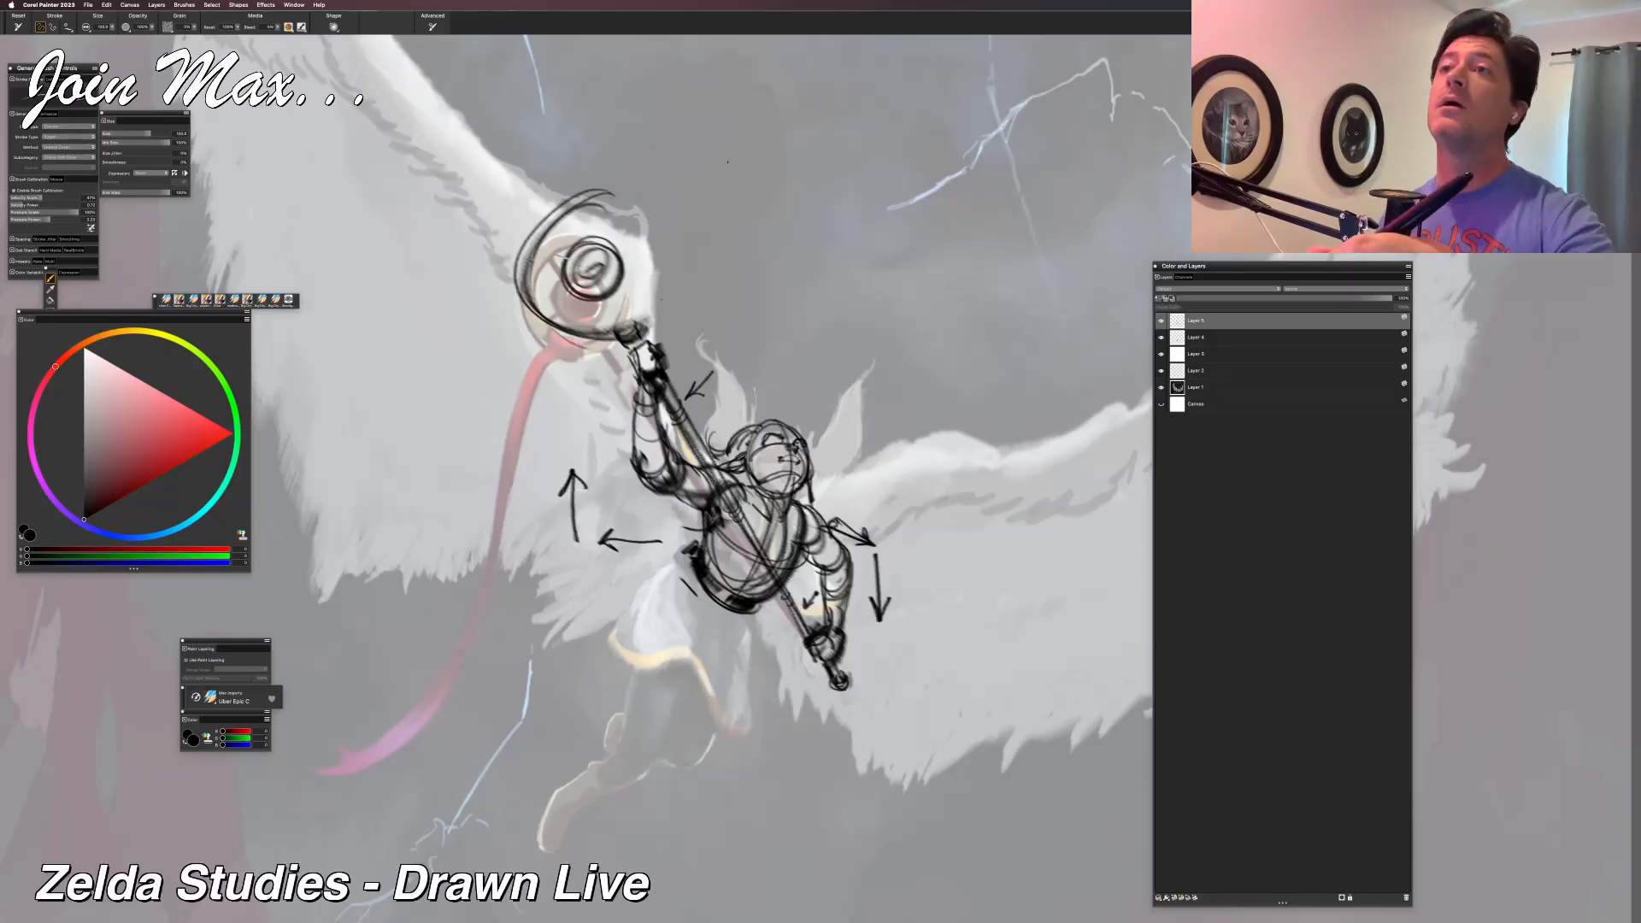
left_click_drag(569, 241, 636, 220)
key("super+z")
key("super+minus")
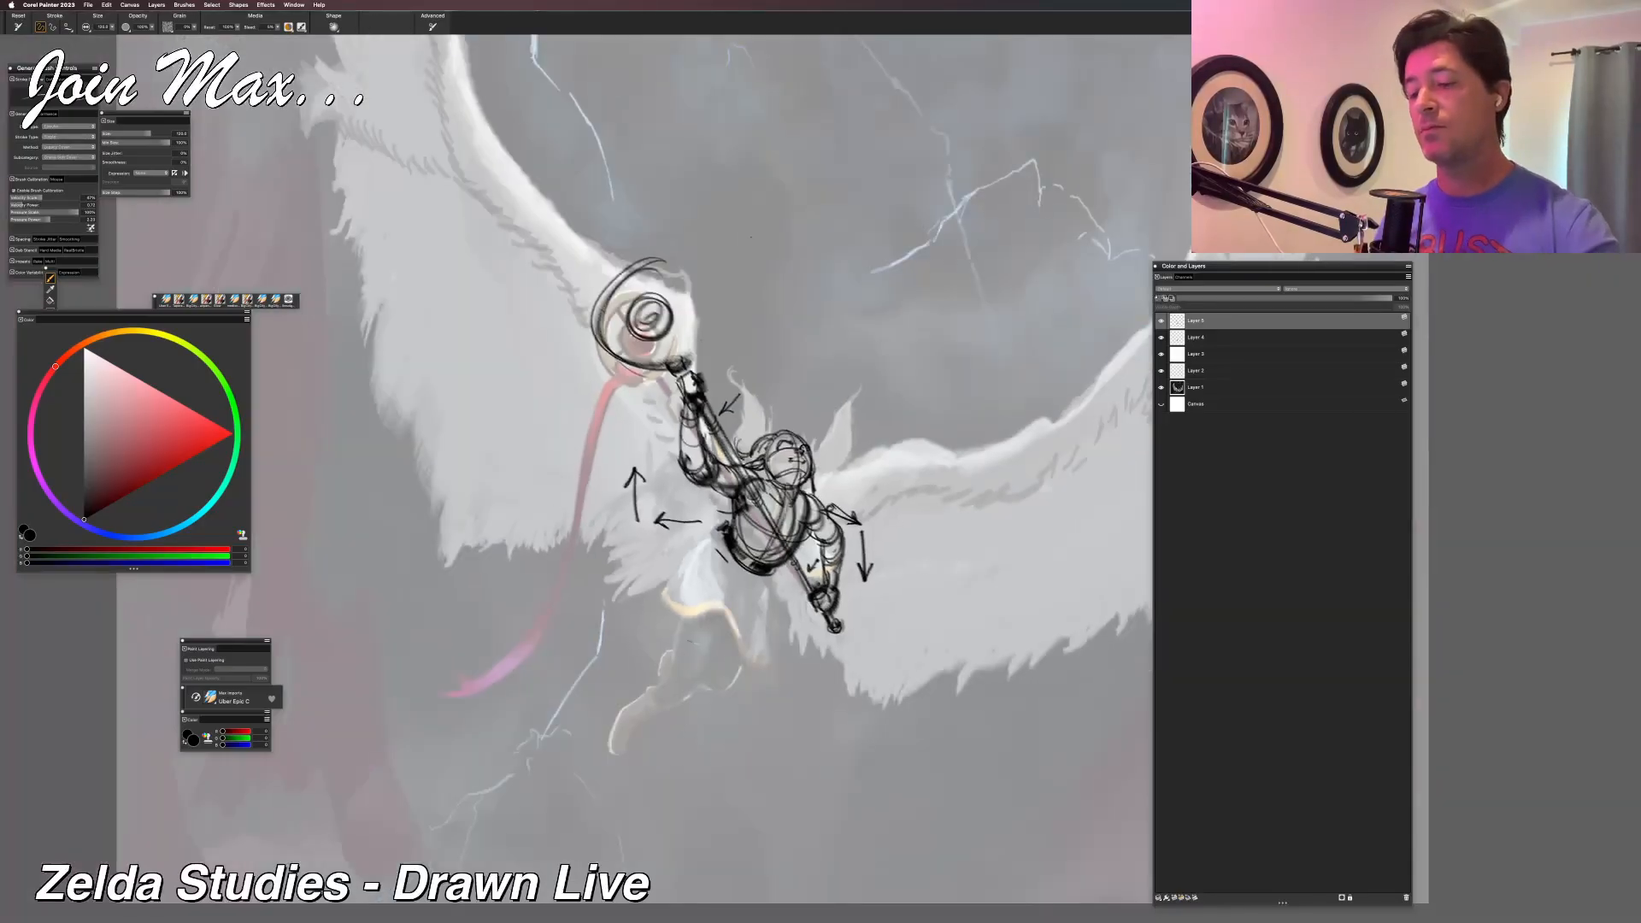
key("super+plus")
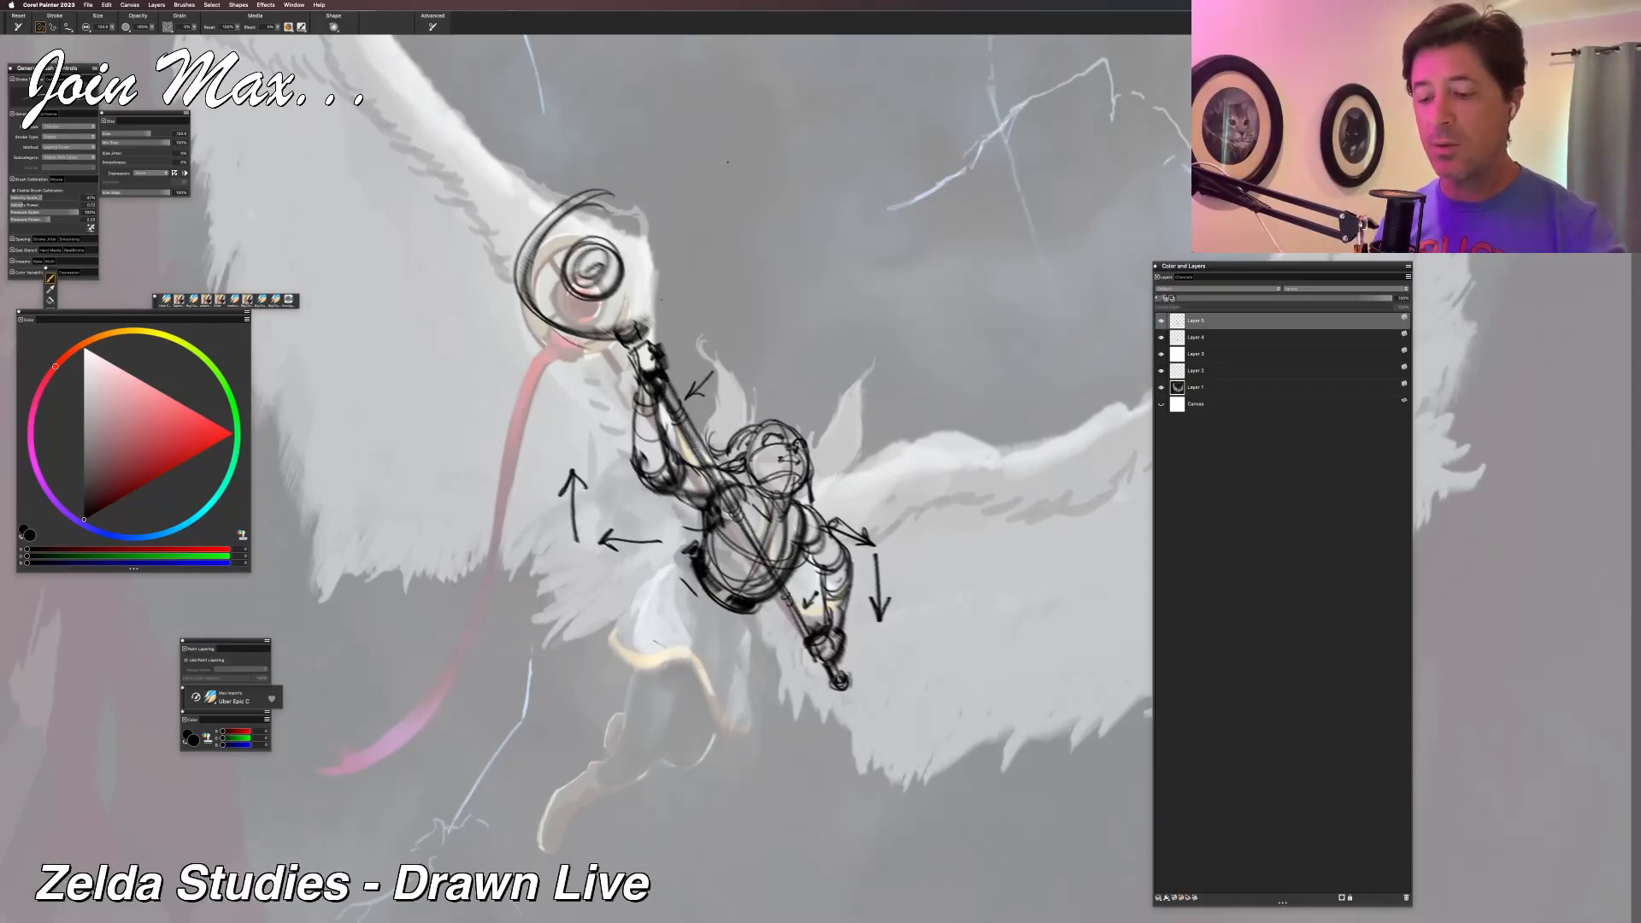
Sketch the hips below the waist with curved crossing strokes and rough in the top of the front thigh.
left_click_drag(652, 581, 694, 634)
left_click_drag(658, 568, 696, 631)
mouse_move(657, 555)
left_mouse_down()
mouse_move(753, 624)
mouse_move(727, 635)
left_mouse_up()
left_click_drag(728, 635, 685, 642)
left_click_drag(731, 614, 684, 647)
mouse_move(679, 574)
left_mouse_down()
mouse_move(656, 593)
mouse_move(657, 635)
left_mouse_up()
left_click_drag(664, 575, 635, 663)
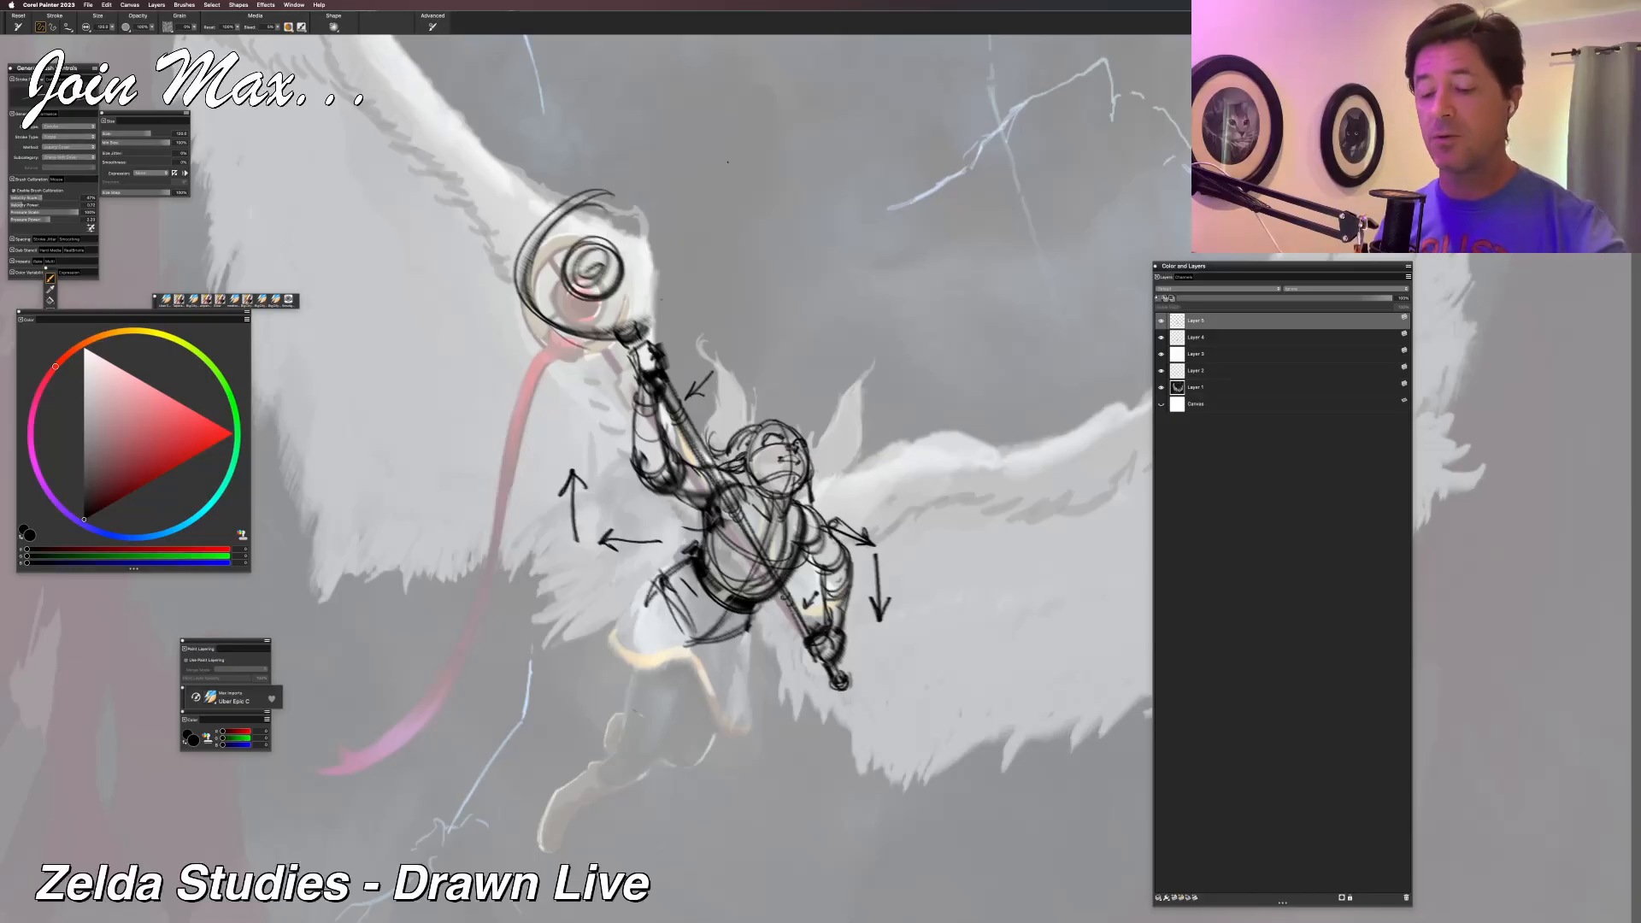
Extend the front thigh down to a rounded knee and draw a second long outline sweeping down behind it.
left_click_drag(688, 629, 682, 660)
mouse_move(641, 609)
left_mouse_down()
mouse_move(693, 662)
mouse_move(695, 638)
mouse_move(635, 632)
mouse_move(631, 731)
left_mouse_up()
left_click_drag(696, 635, 660, 729)
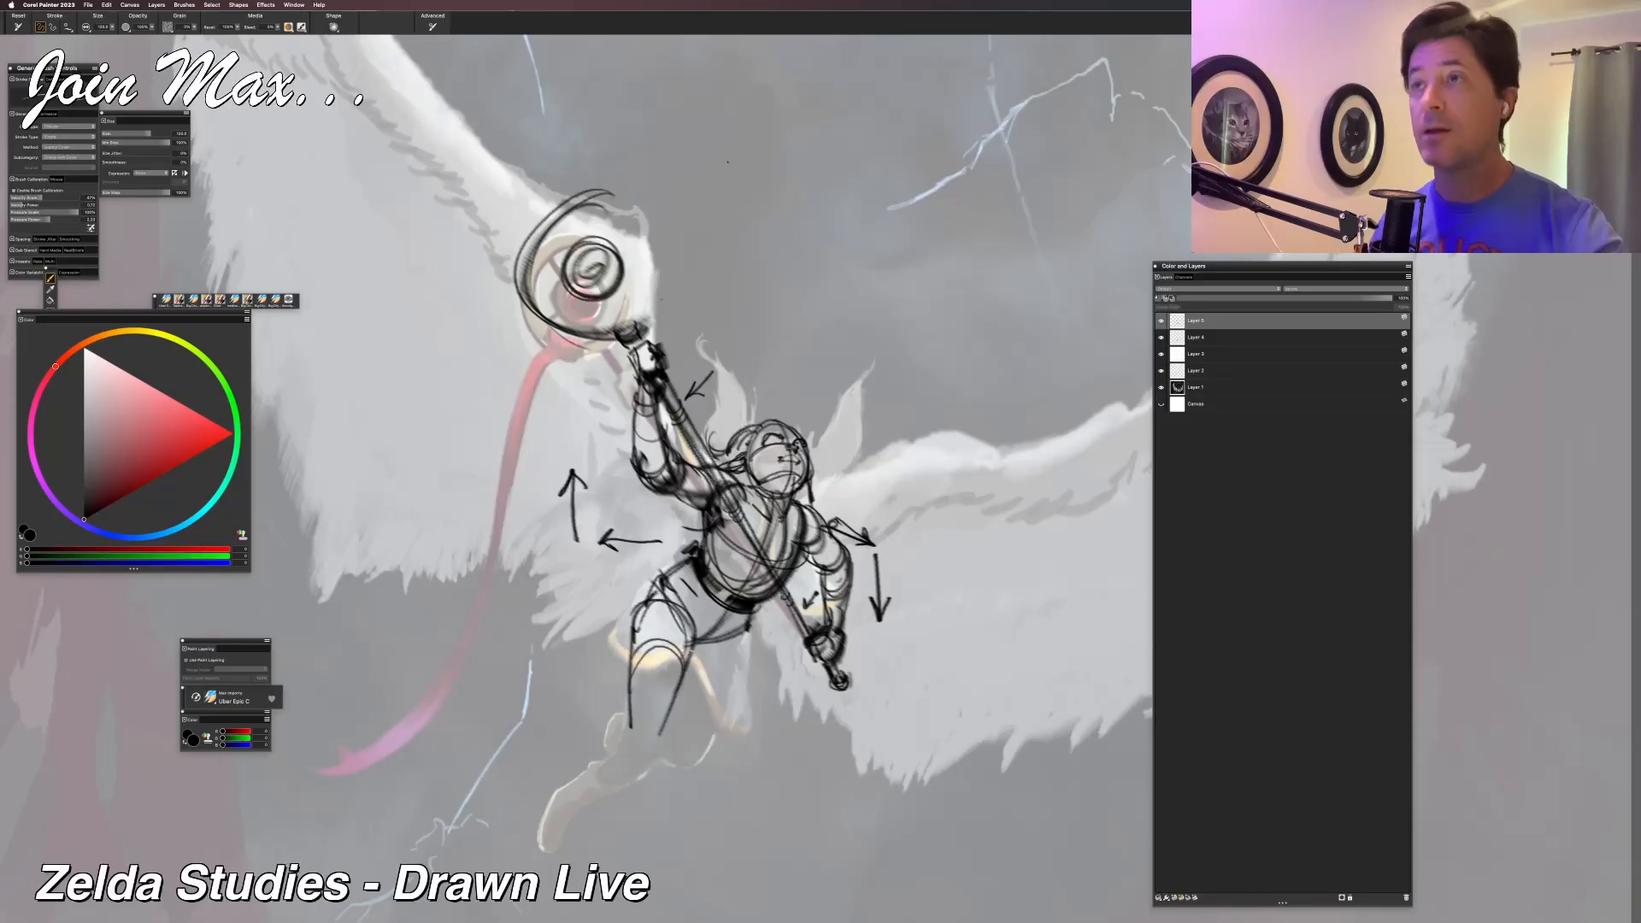
left_click_drag(633, 723, 679, 677)
mouse_move(627, 737)
left_mouse_down()
mouse_move(675, 705)
mouse_move(668, 692)
left_mouse_up()
left_click_drag(697, 617, 675, 699)
mouse_move(752, 623)
left_mouse_down()
mouse_move(702, 706)
mouse_move(692, 675)
mouse_move(672, 729)
left_mouse_up()
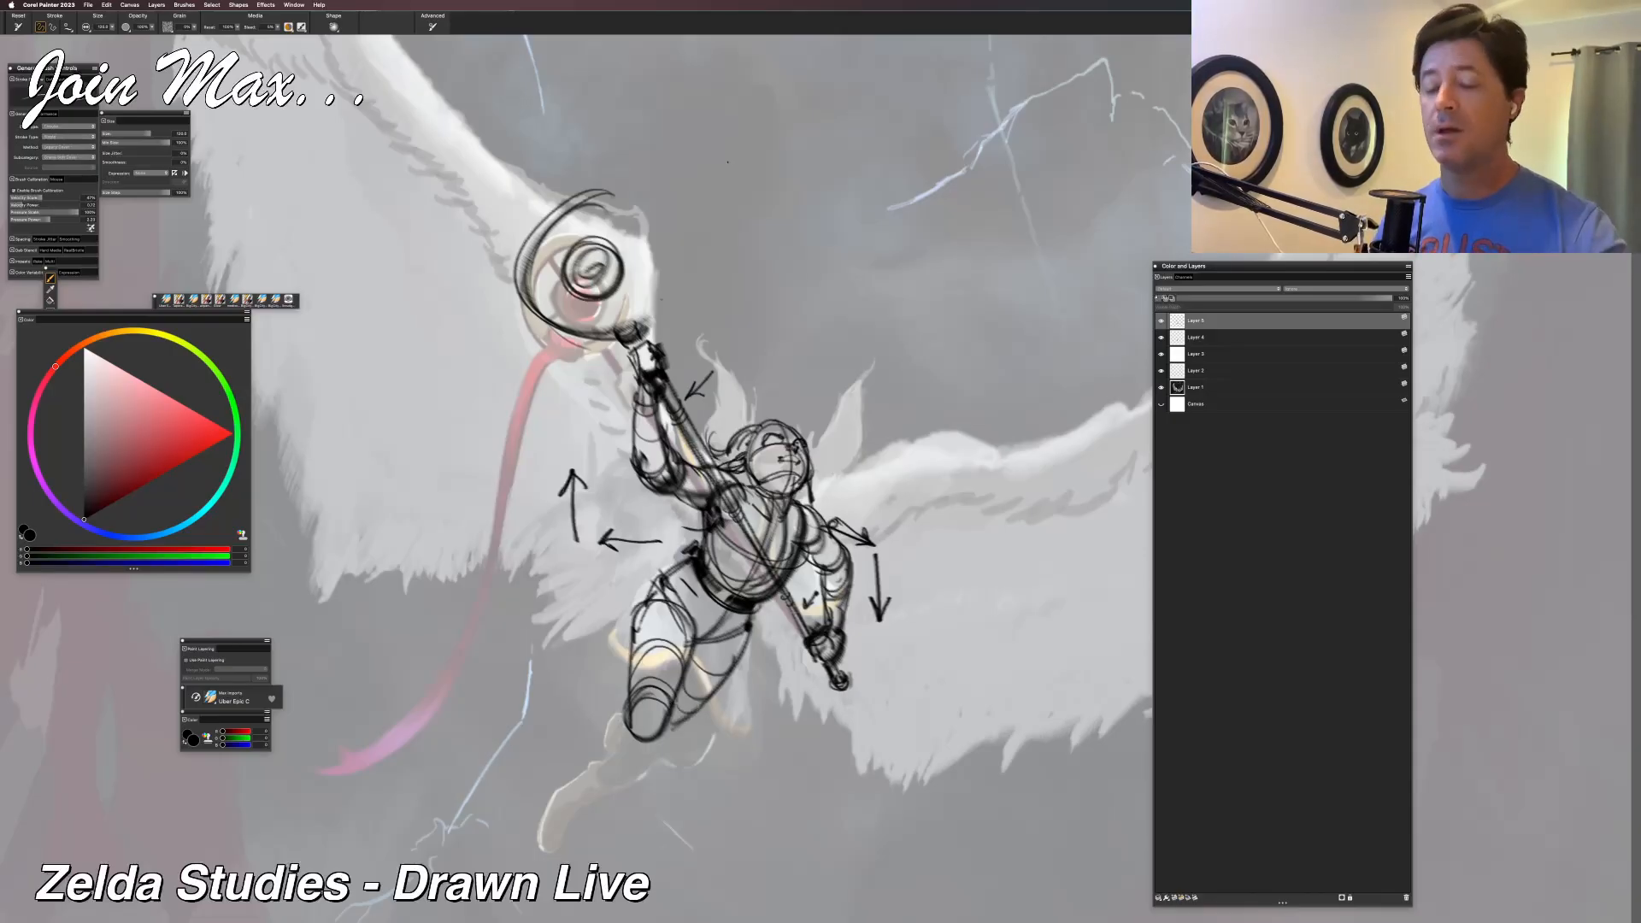
Sketch the lower leg tapering diagonally to a pointed foot, undoing the trial strokes around the shin.
mouse_move(628, 715)
left_mouse_down()
mouse_move(594, 783)
mouse_move(556, 806)
mouse_move(567, 774)
mouse_move(540, 831)
left_mouse_up()
mouse_move(593, 781)
left_mouse_down()
mouse_move(546, 829)
mouse_move(576, 798)
left_mouse_up()
left_click_drag(654, 726, 498, 851)
left_click_drag(552, 807, 500, 846)
key("super+z")
key("super+z")
left_click_drag(561, 780, 518, 828)
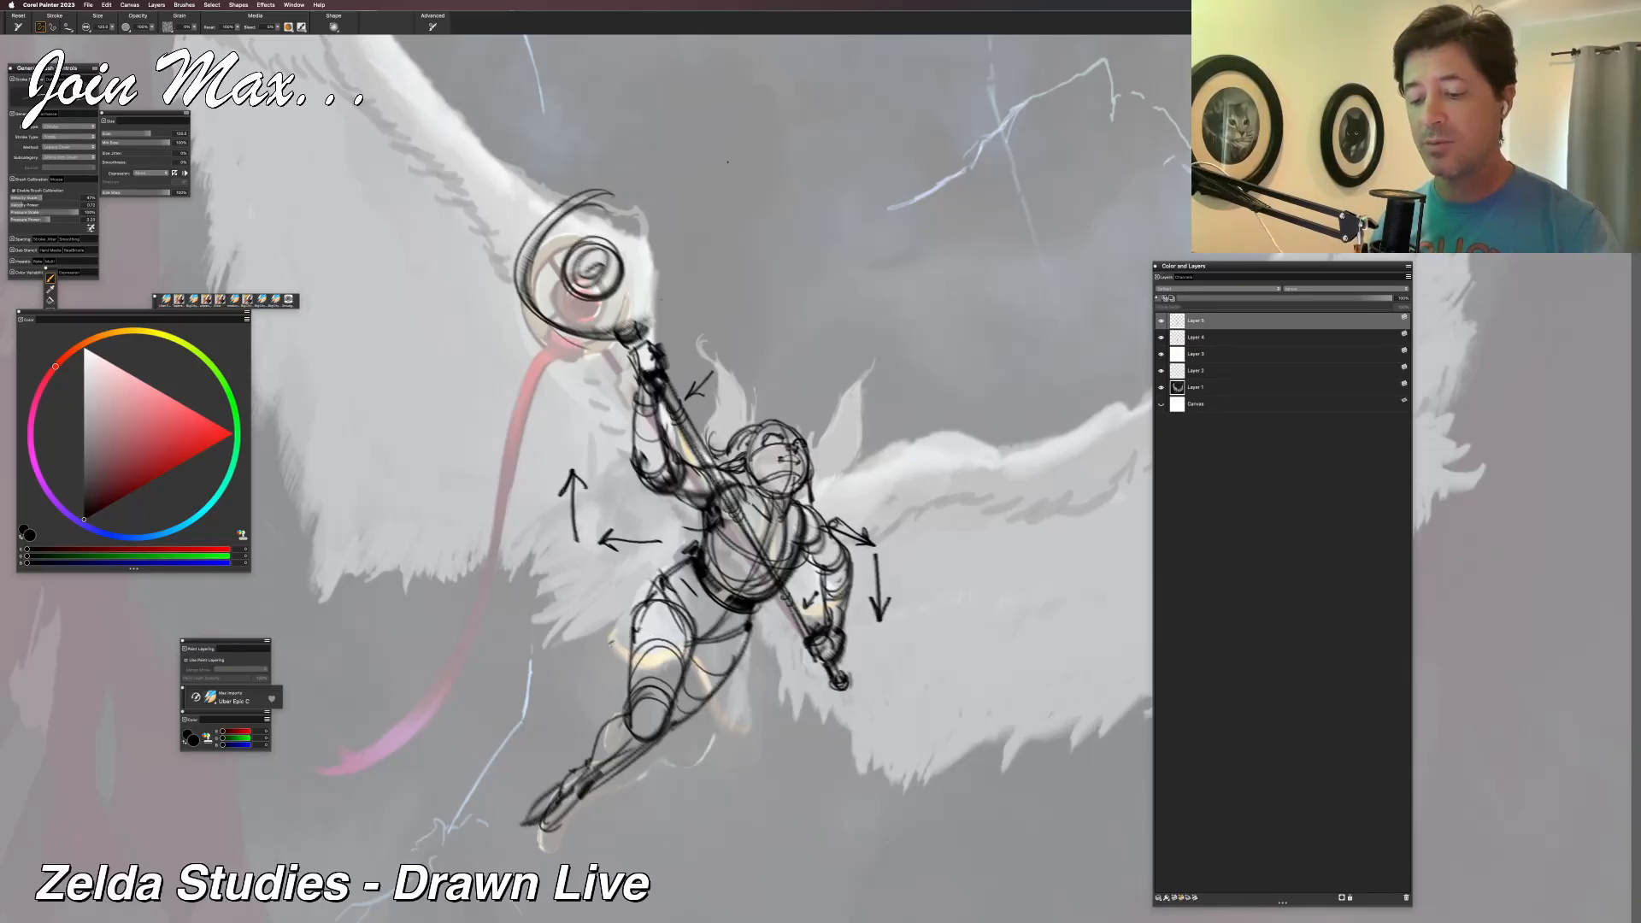
Draw the foreshortened second thigh behind the front leg and add a curled garment edge and curved lines around the front thigh.
left_click_drag(685, 663, 746, 692)
left_click_drag(743, 615, 756, 675)
left_click_drag(688, 566, 609, 652)
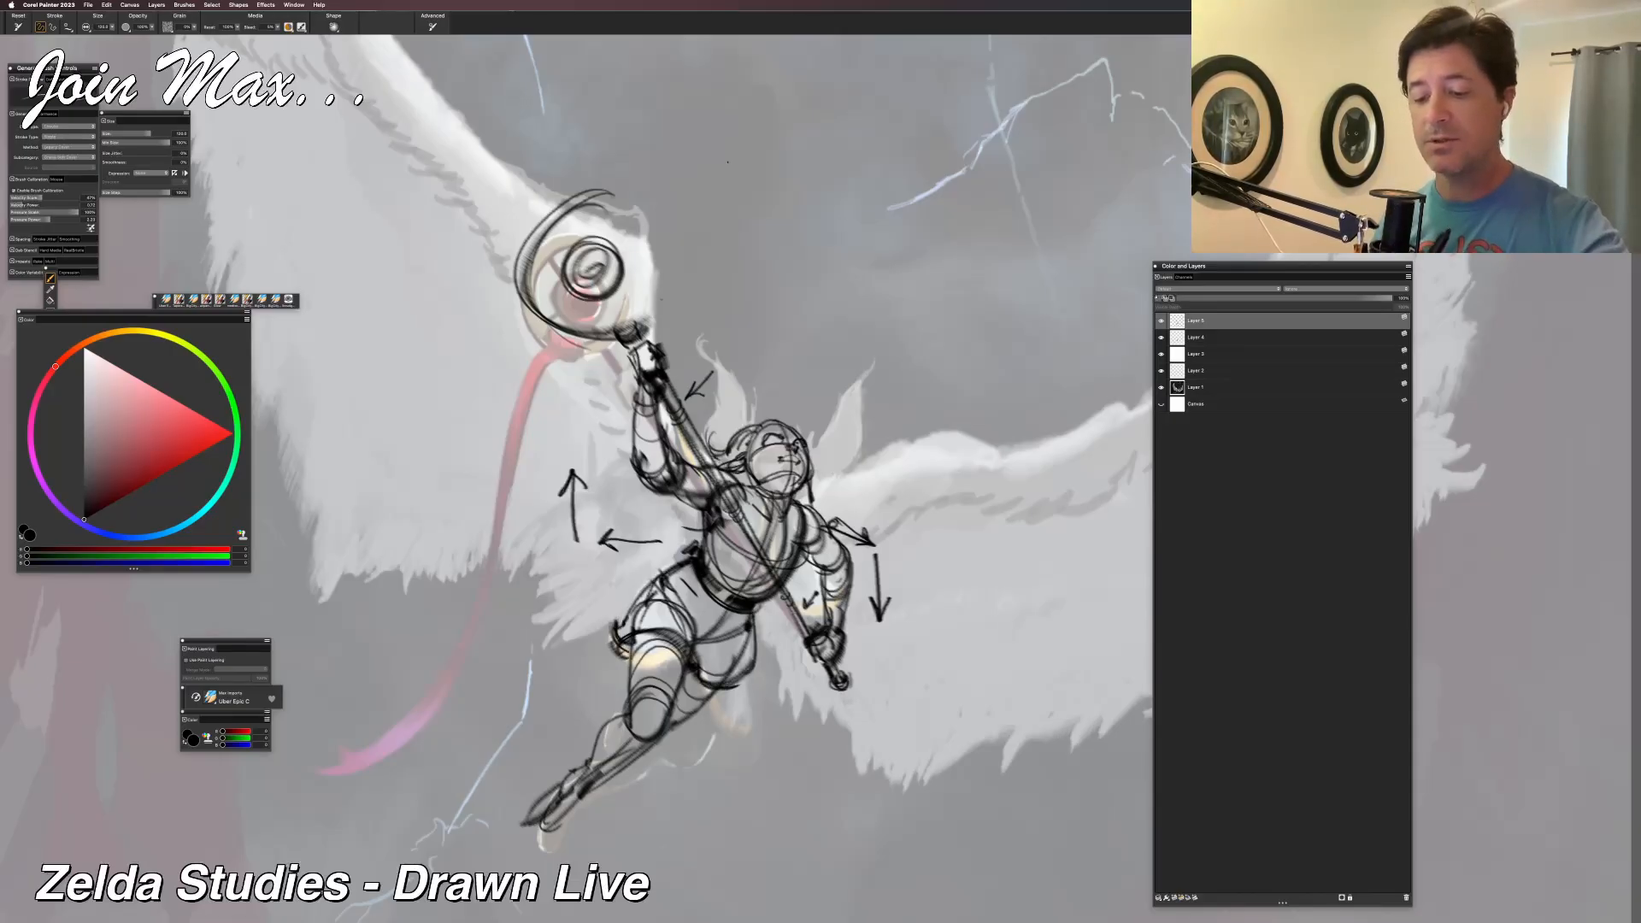
left_click_drag(701, 620, 632, 671)
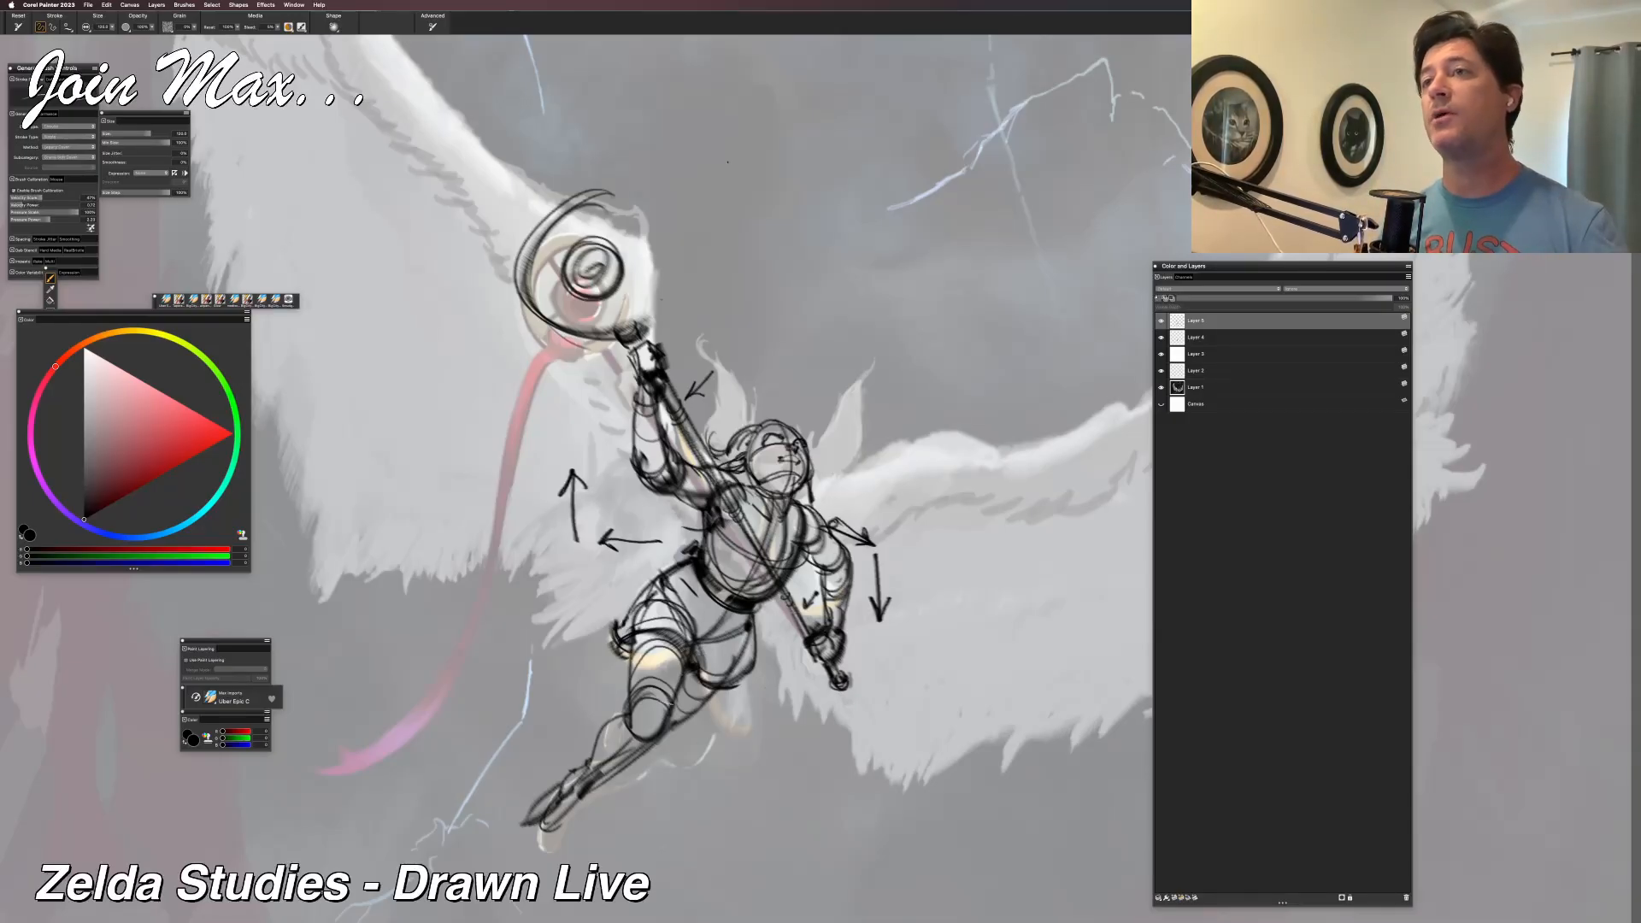
Add a new layer above the figure sketch.
scroll(726, 471, "down", 3)
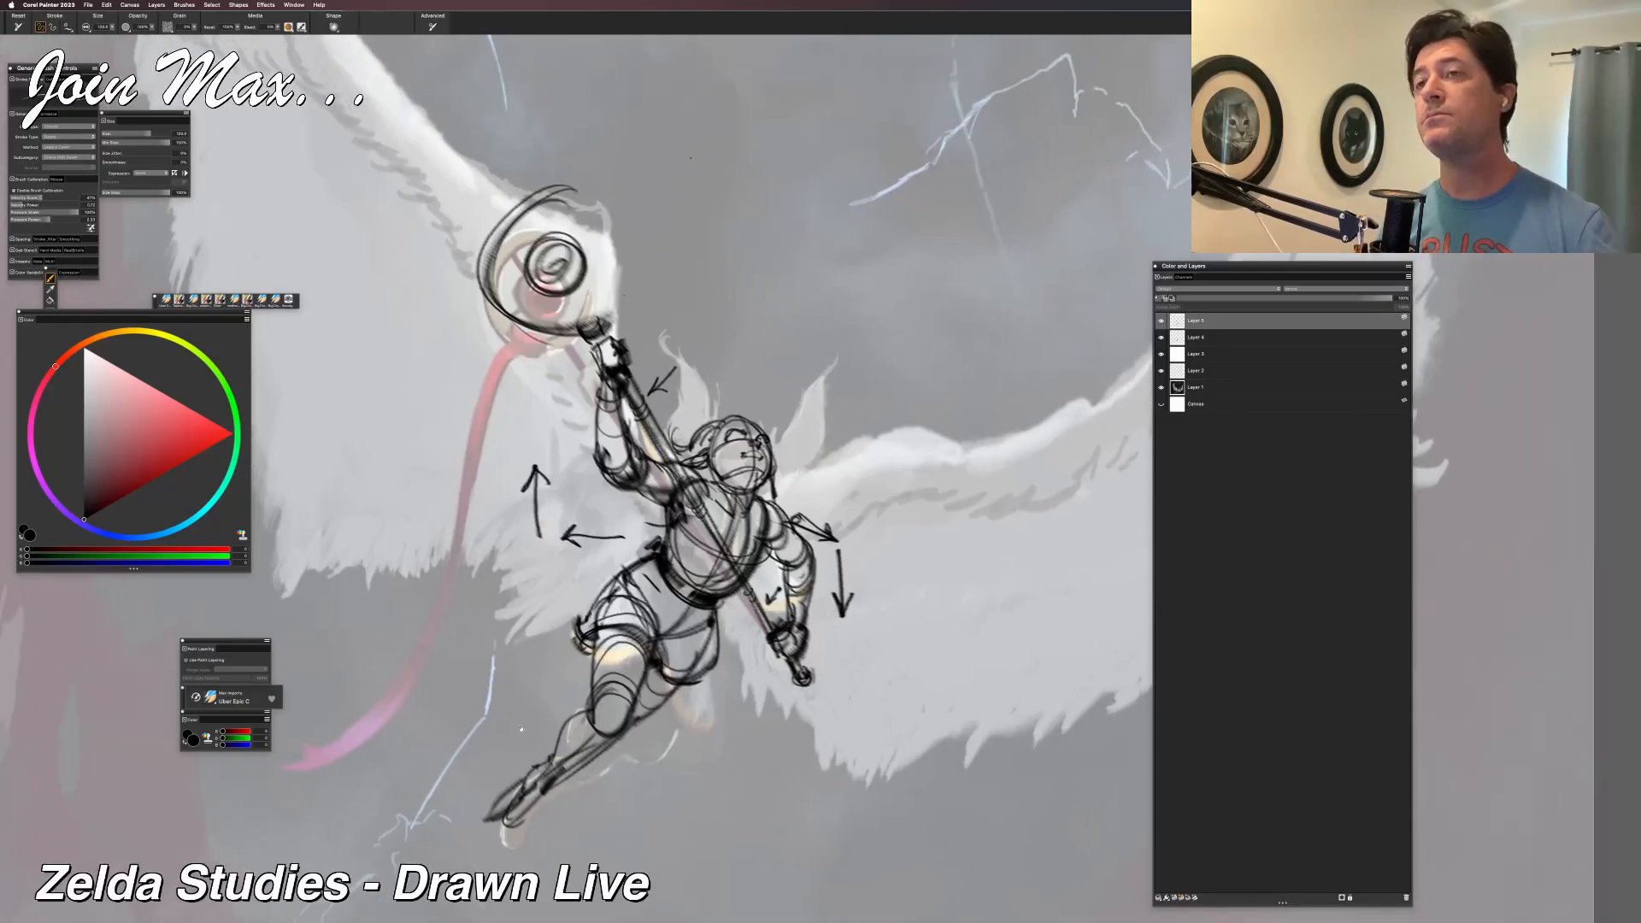
left_click_drag(591, 663, 530, 685)
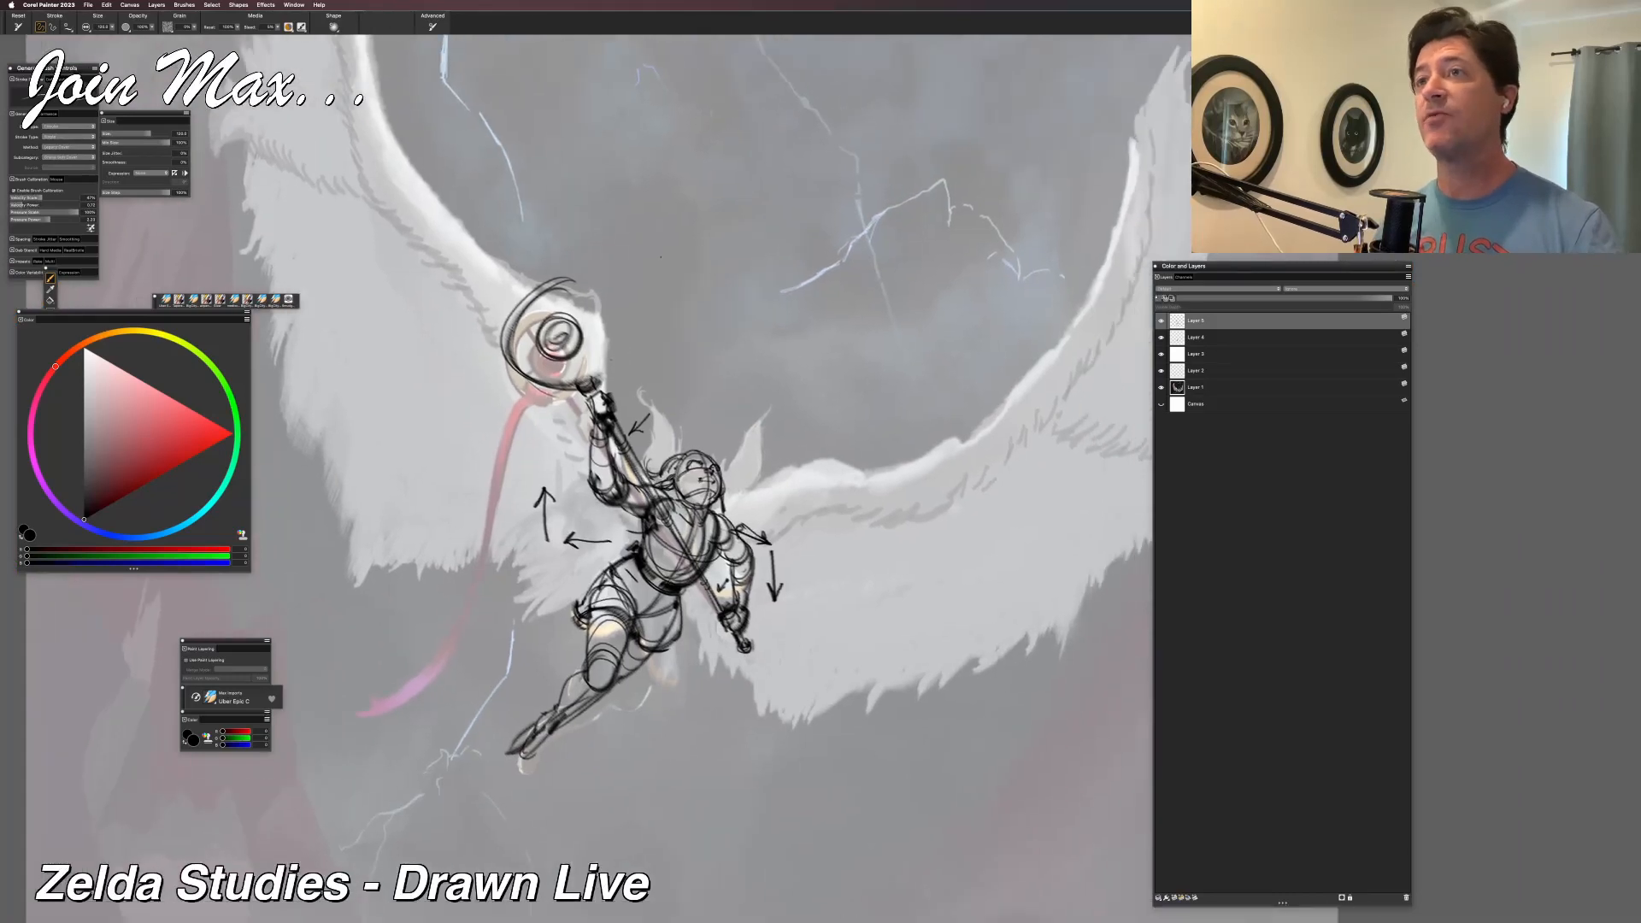
left_click(1169, 895)
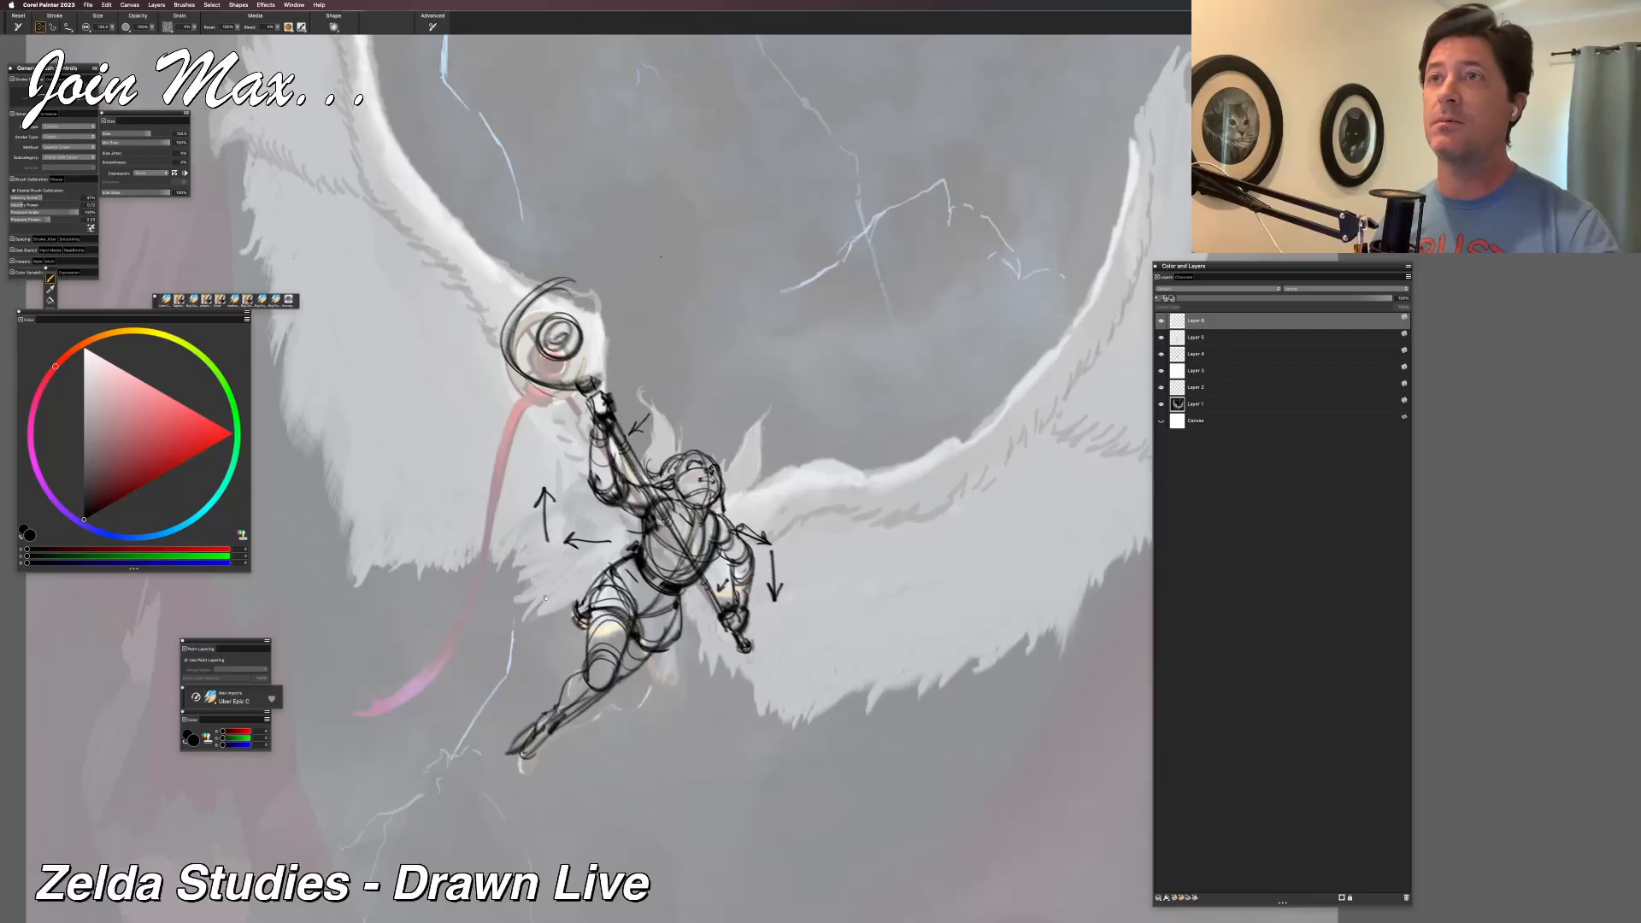
left_click_drag(544, 597, 476, 679)
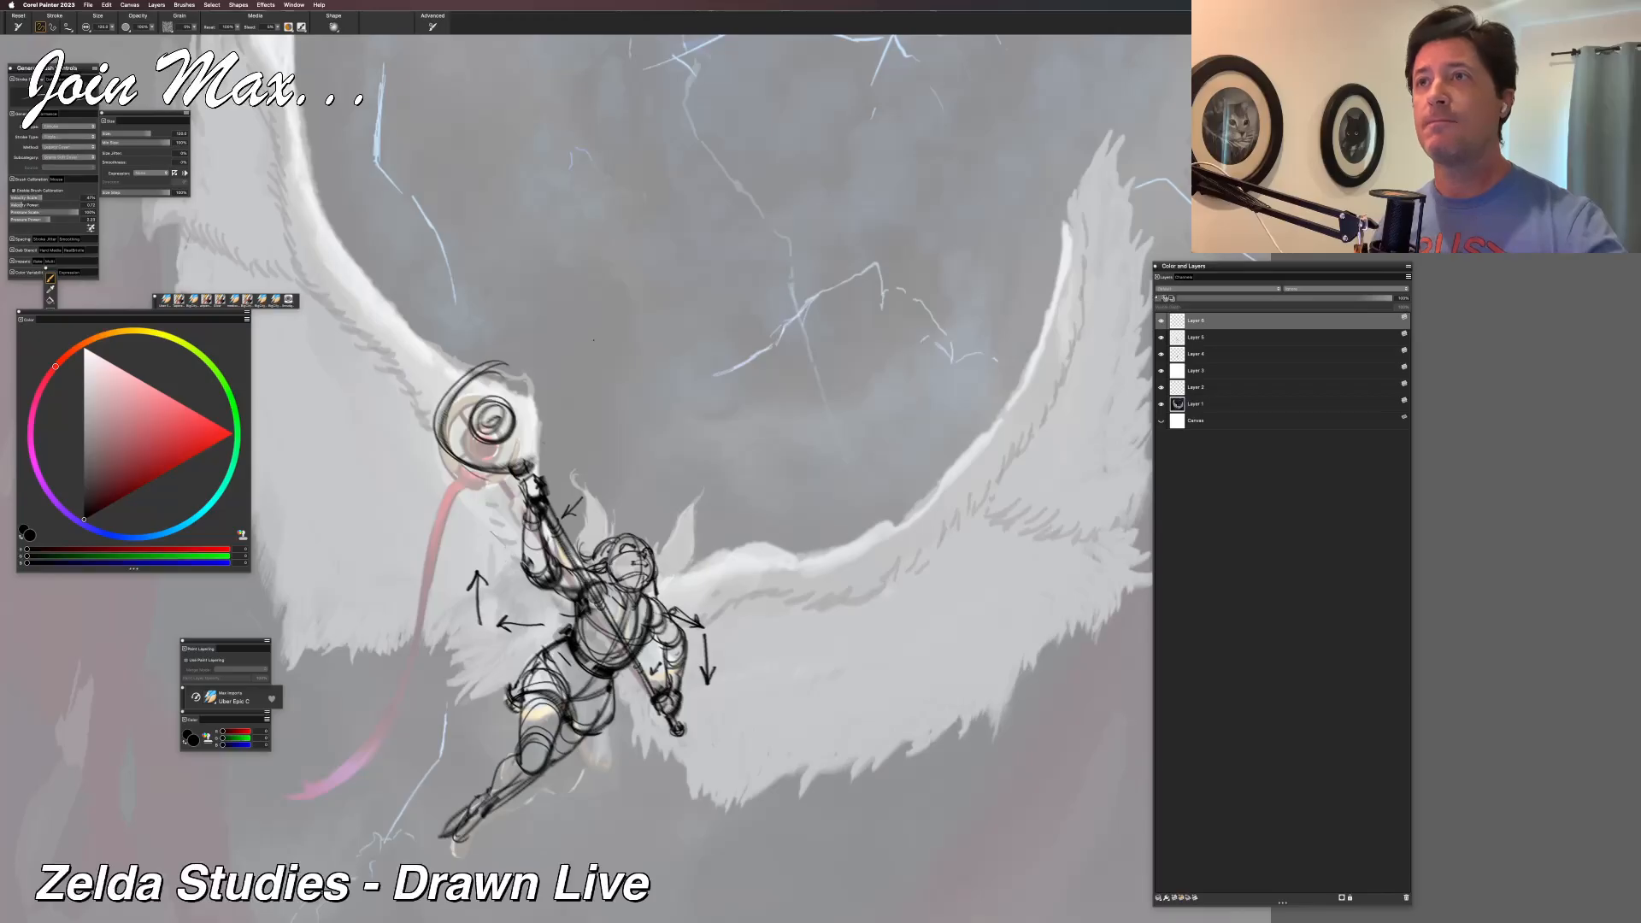
scroll(508, 549, "up", 5)
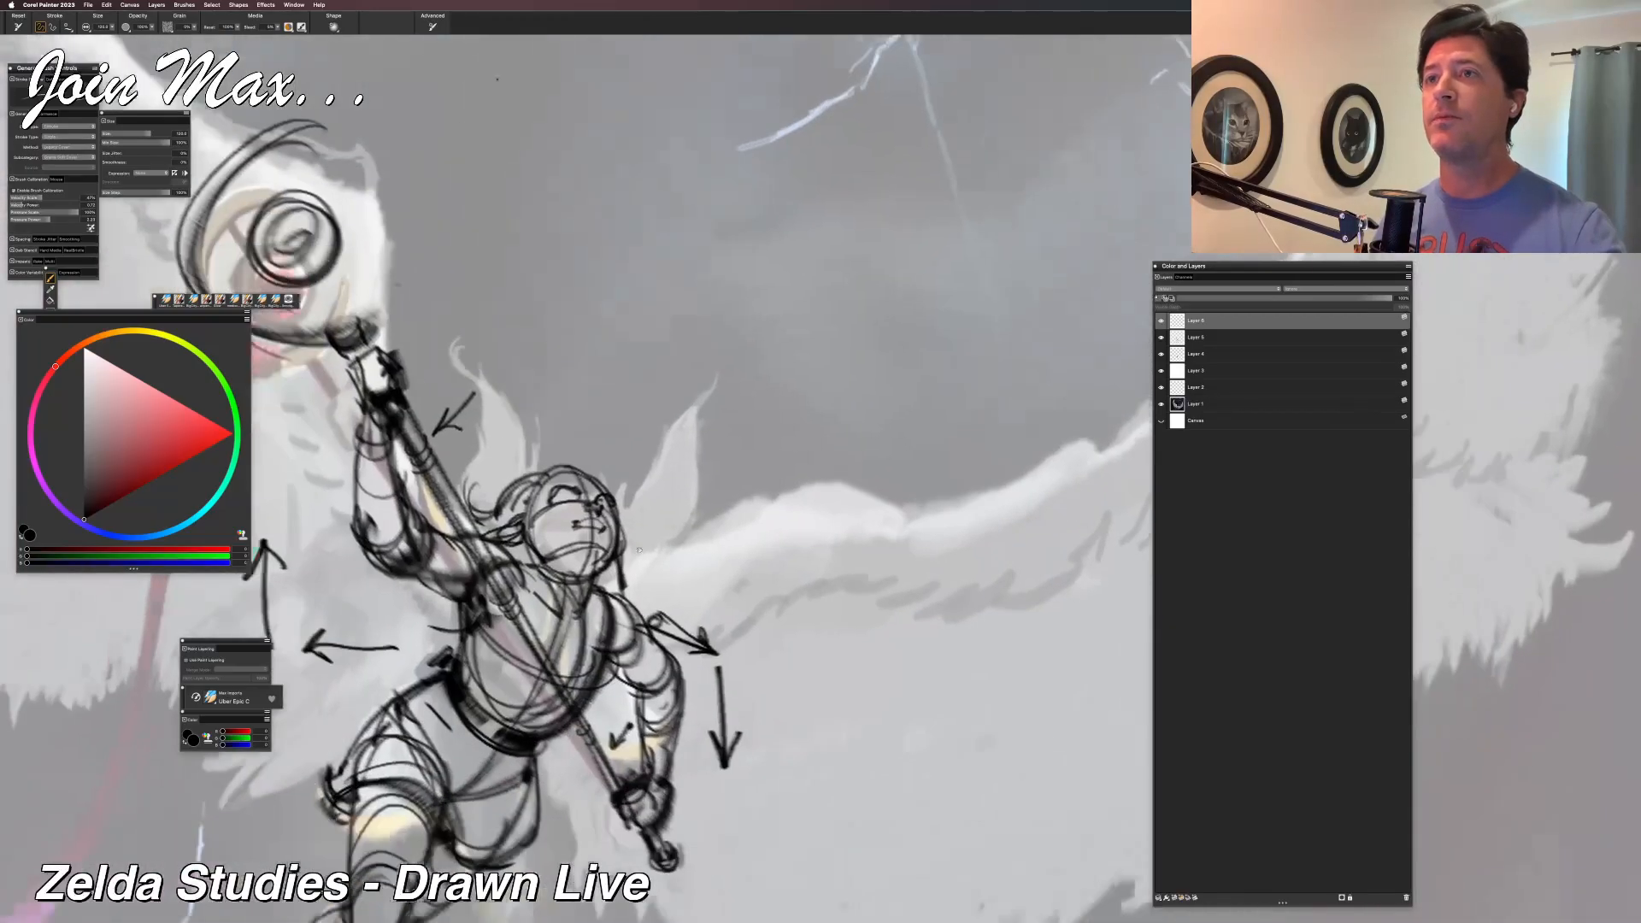
scroll(543, 562, "up", 2)
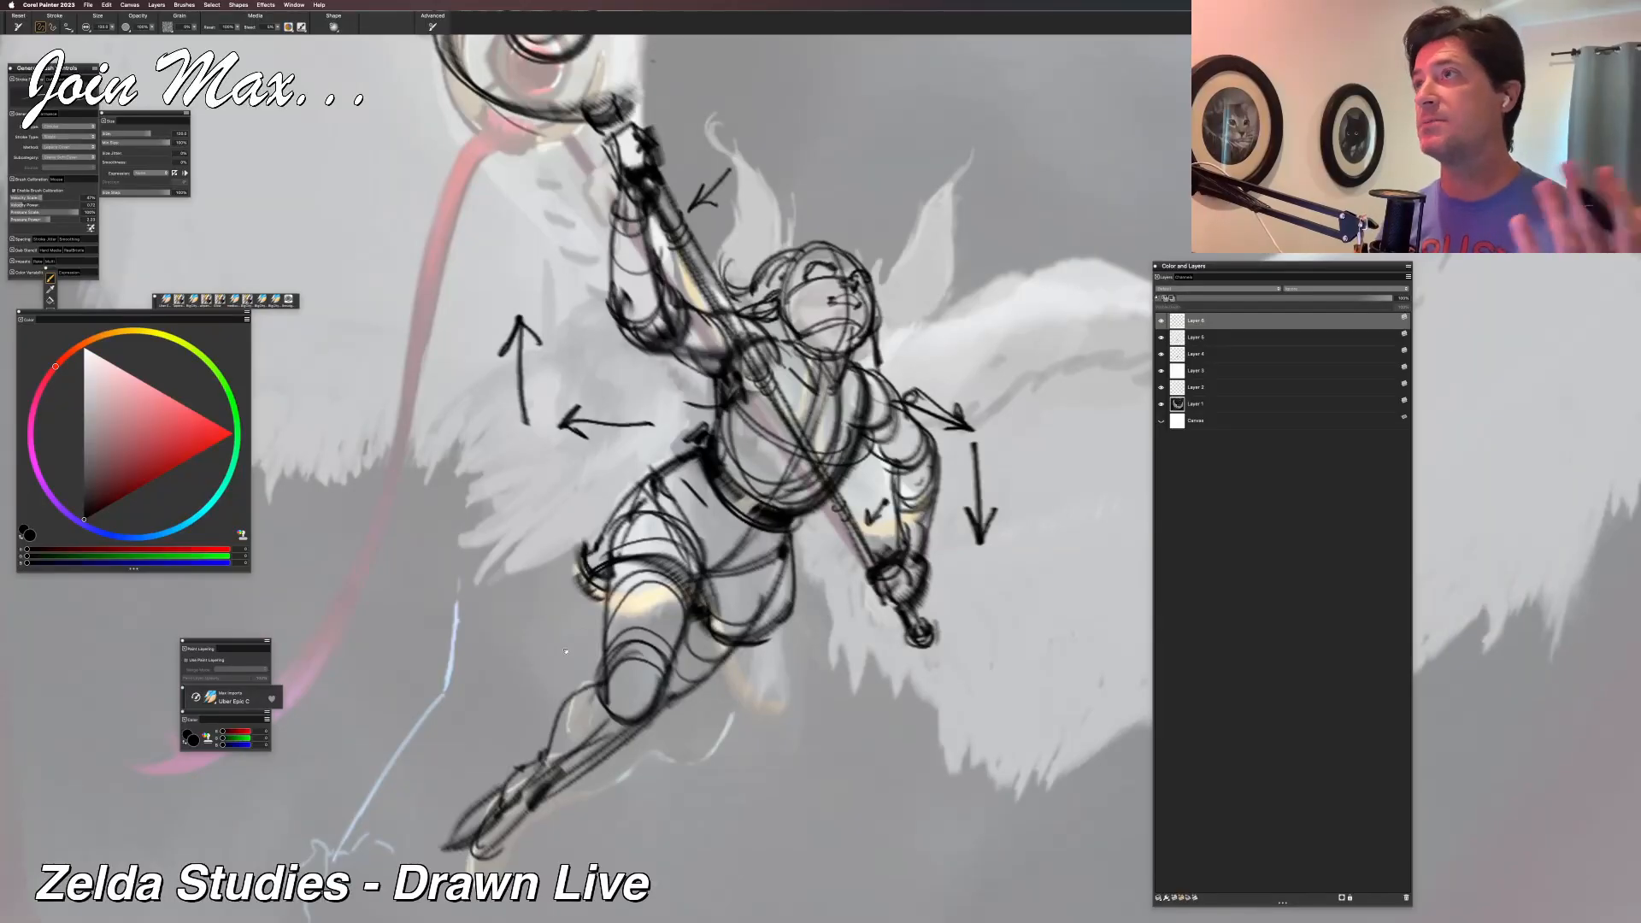
scroll(565, 651, "down", 4)
scroll(430, 757, "up", 2)
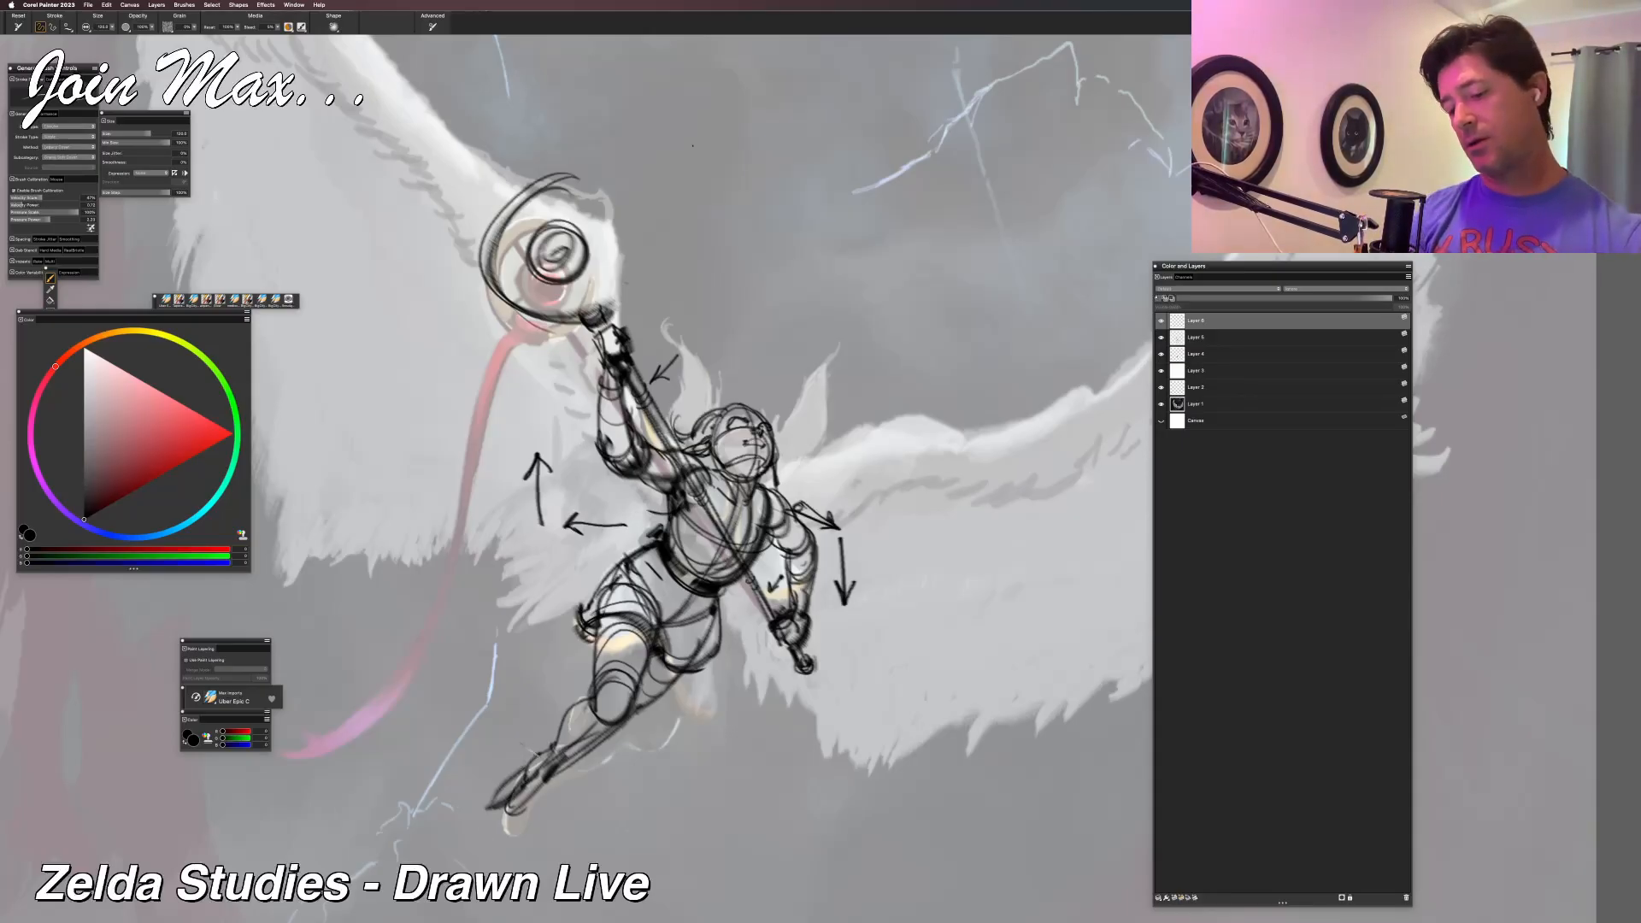
Erase the pointed toe on Layer 5 and redraw the foot longer with a rounded tip.
key("n")
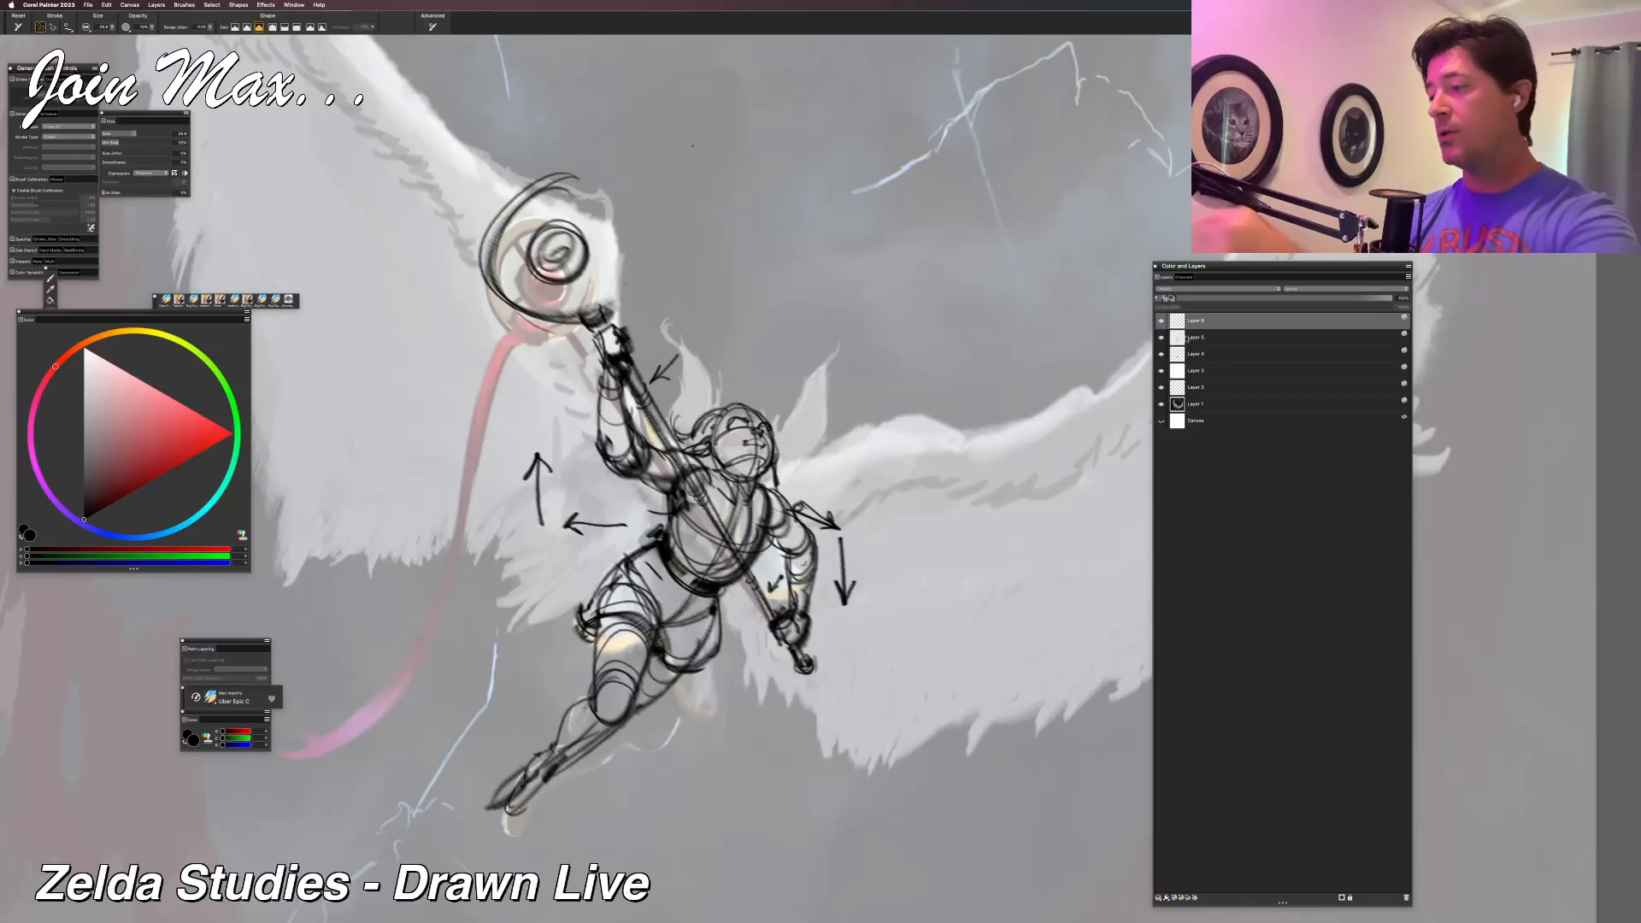
left_click(1161, 338)
left_click(1160, 337)
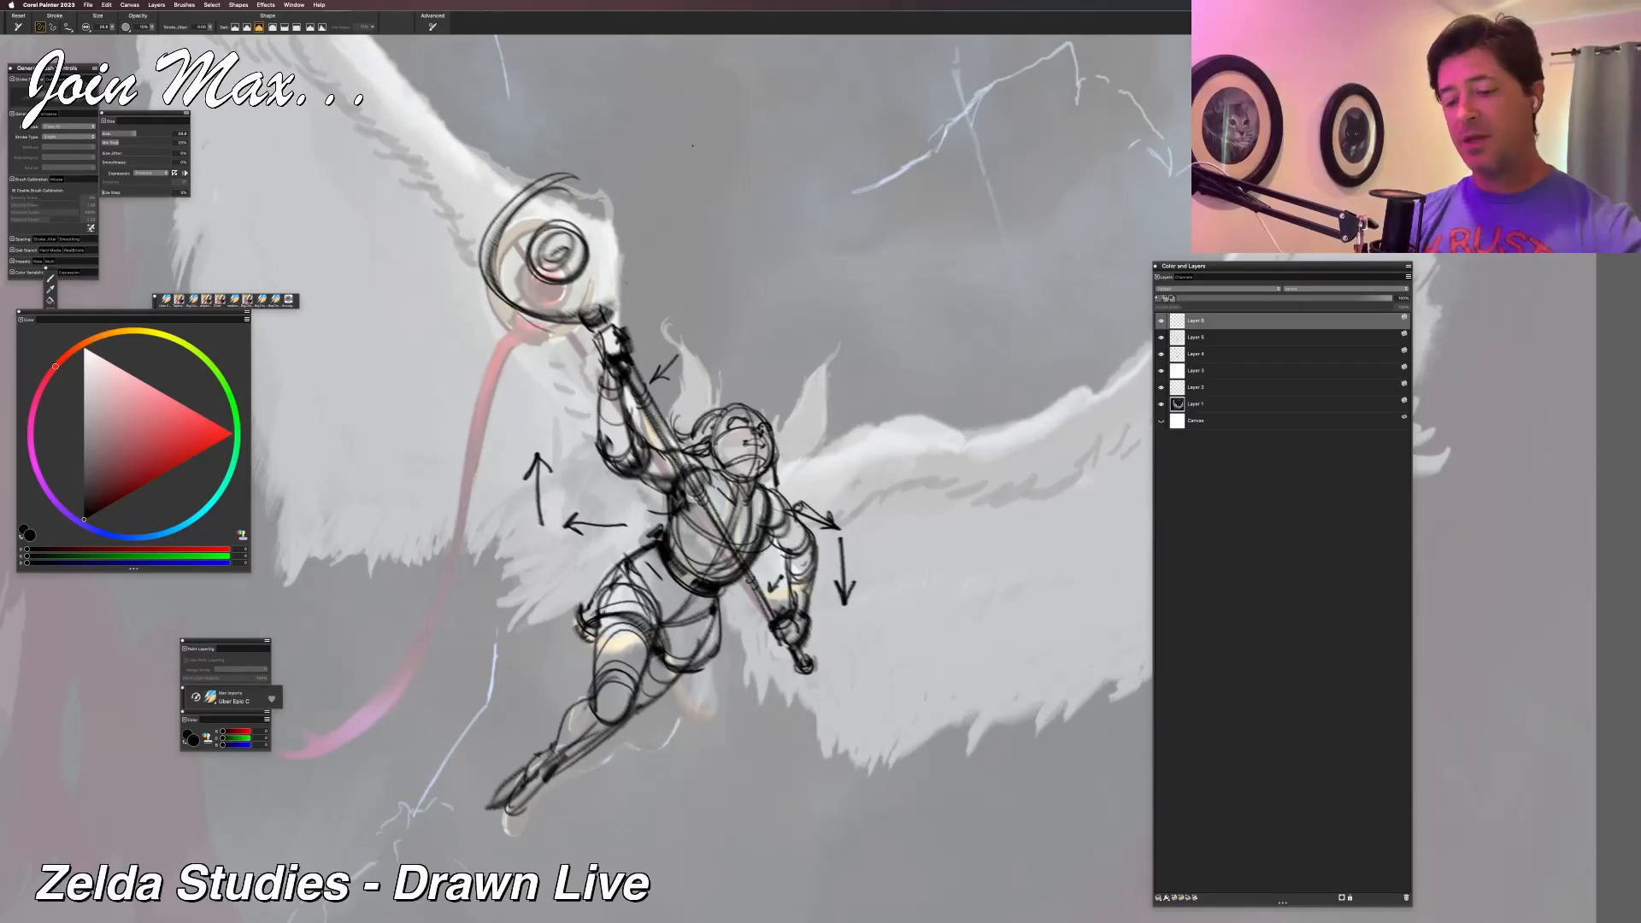
left_click(1162, 338)
left_click(1162, 338)
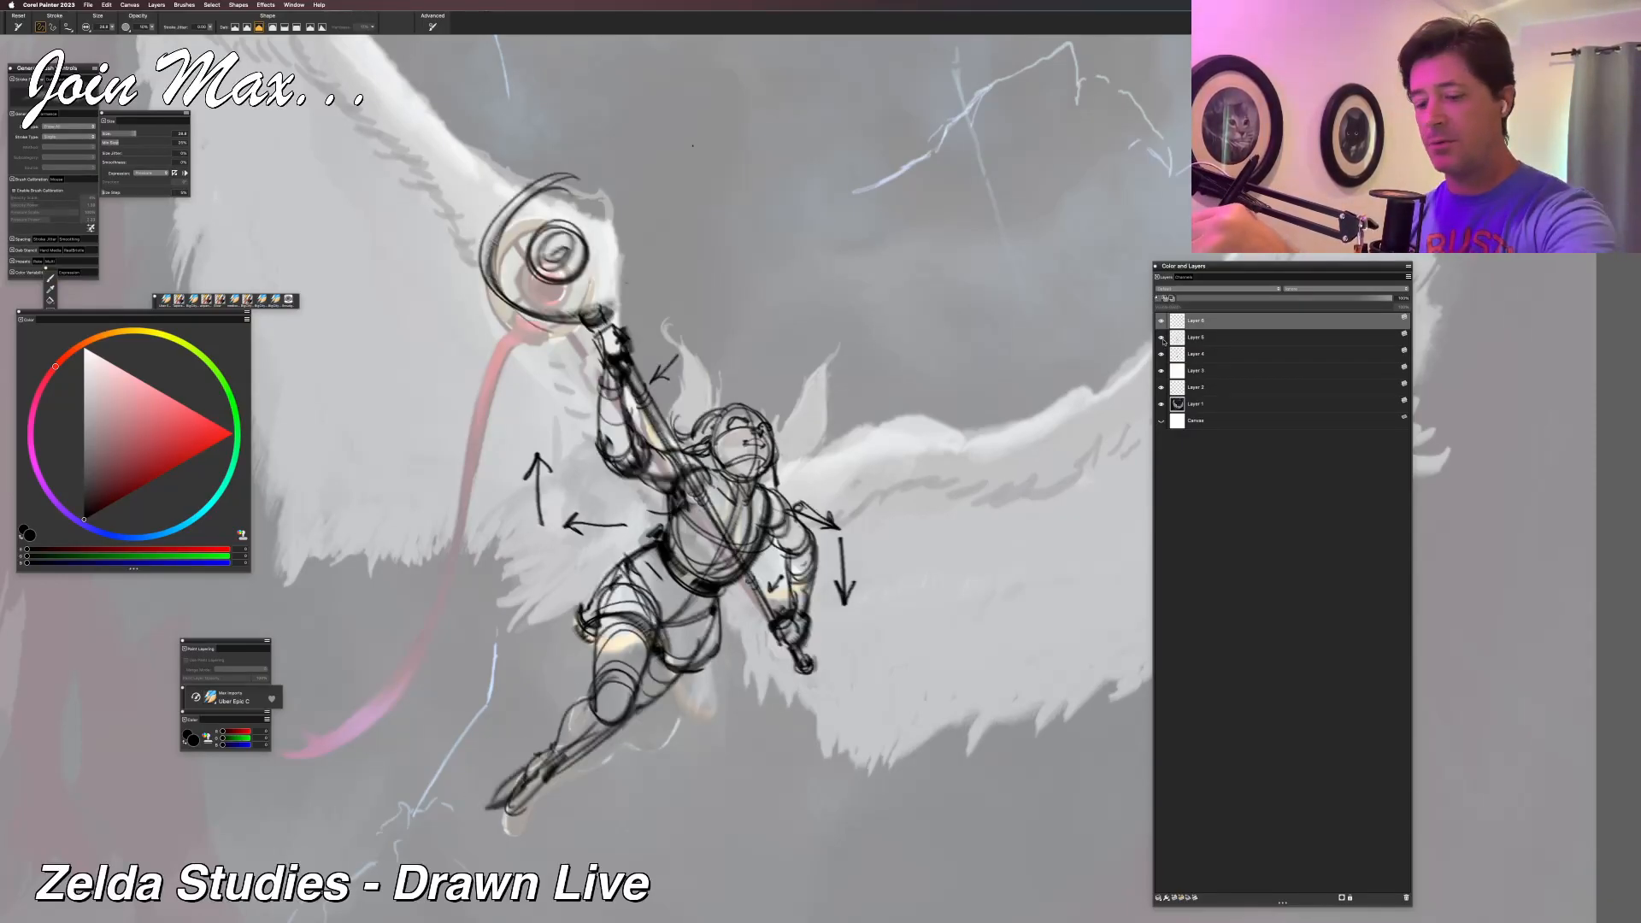
left_click(1175, 340)
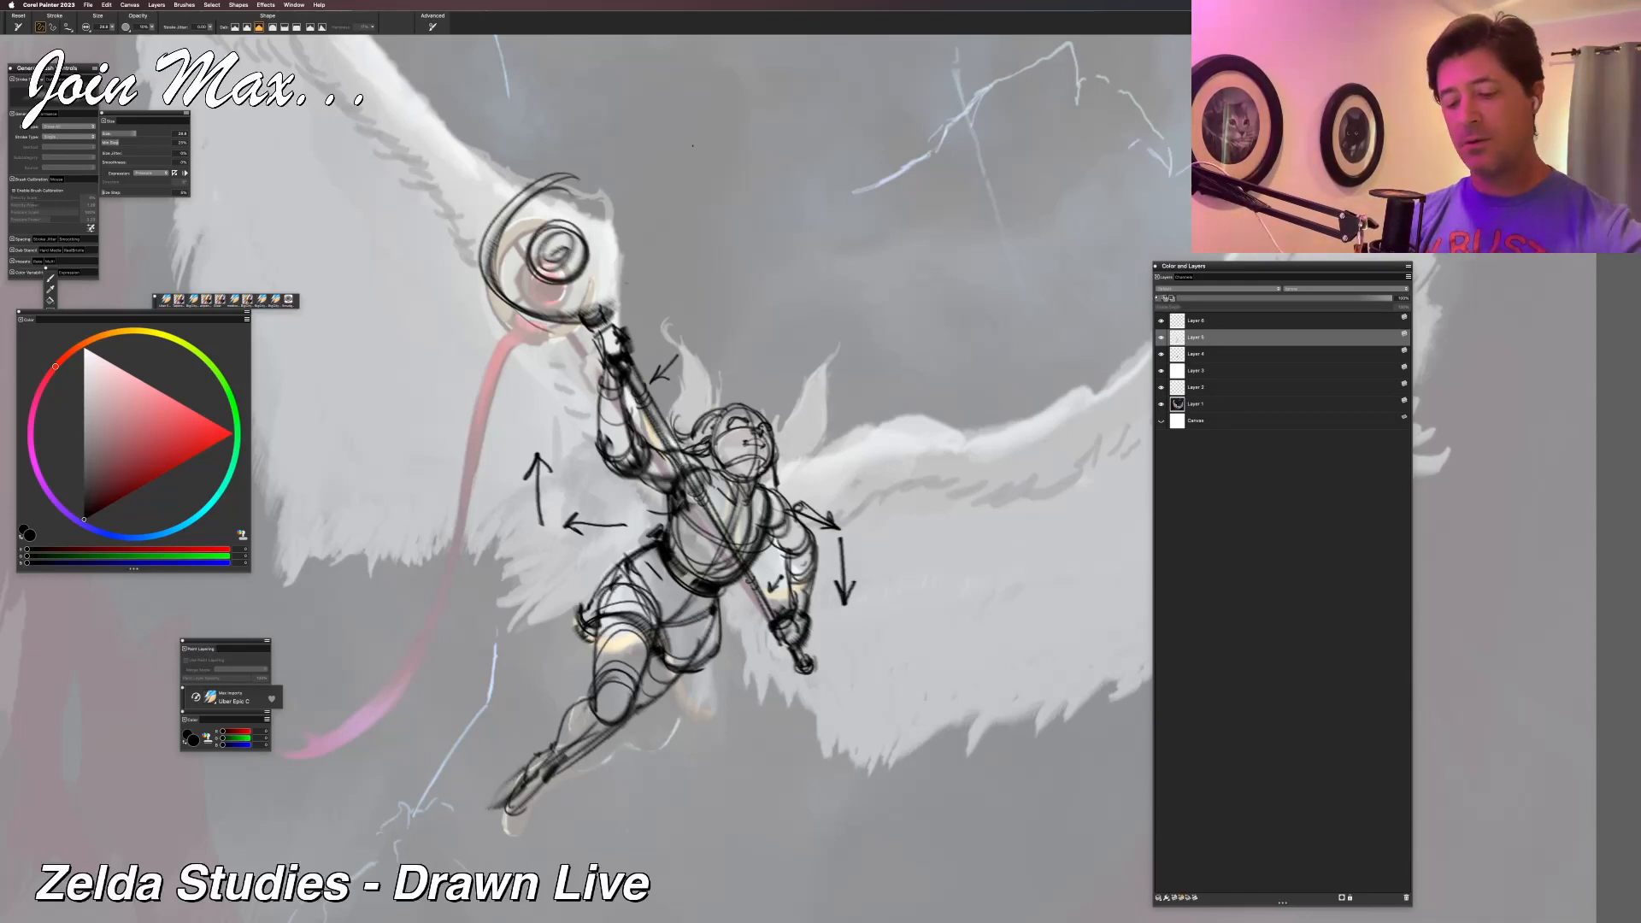
key("b")
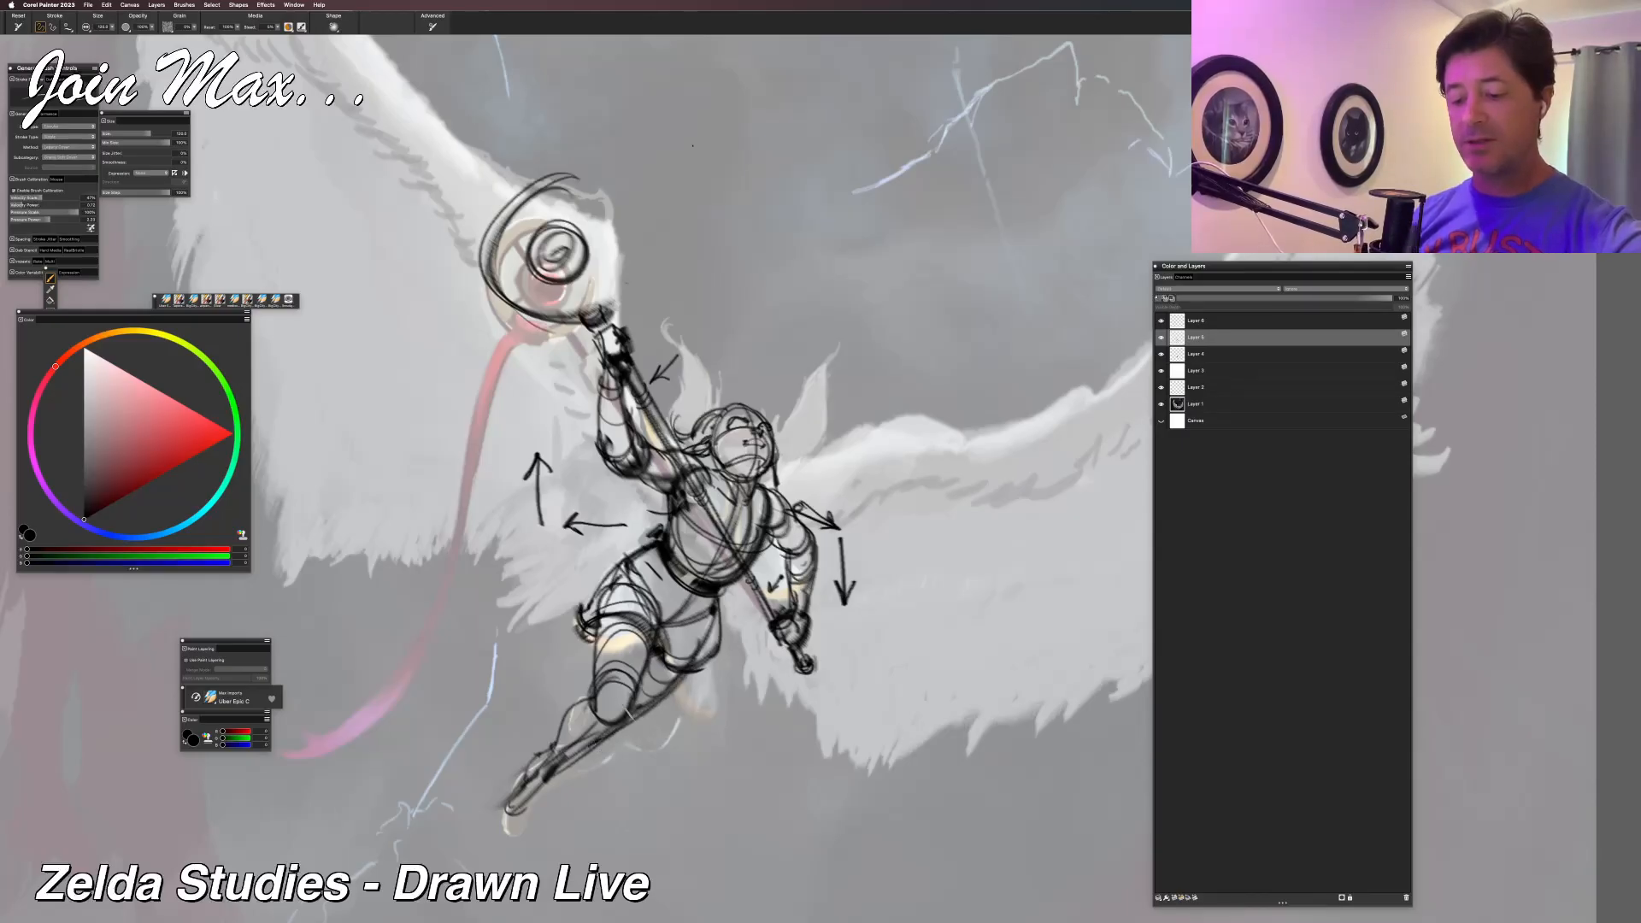
mouse_move(517, 778)
left_mouse_down()
mouse_move(466, 833)
mouse_move(494, 800)
left_mouse_up()
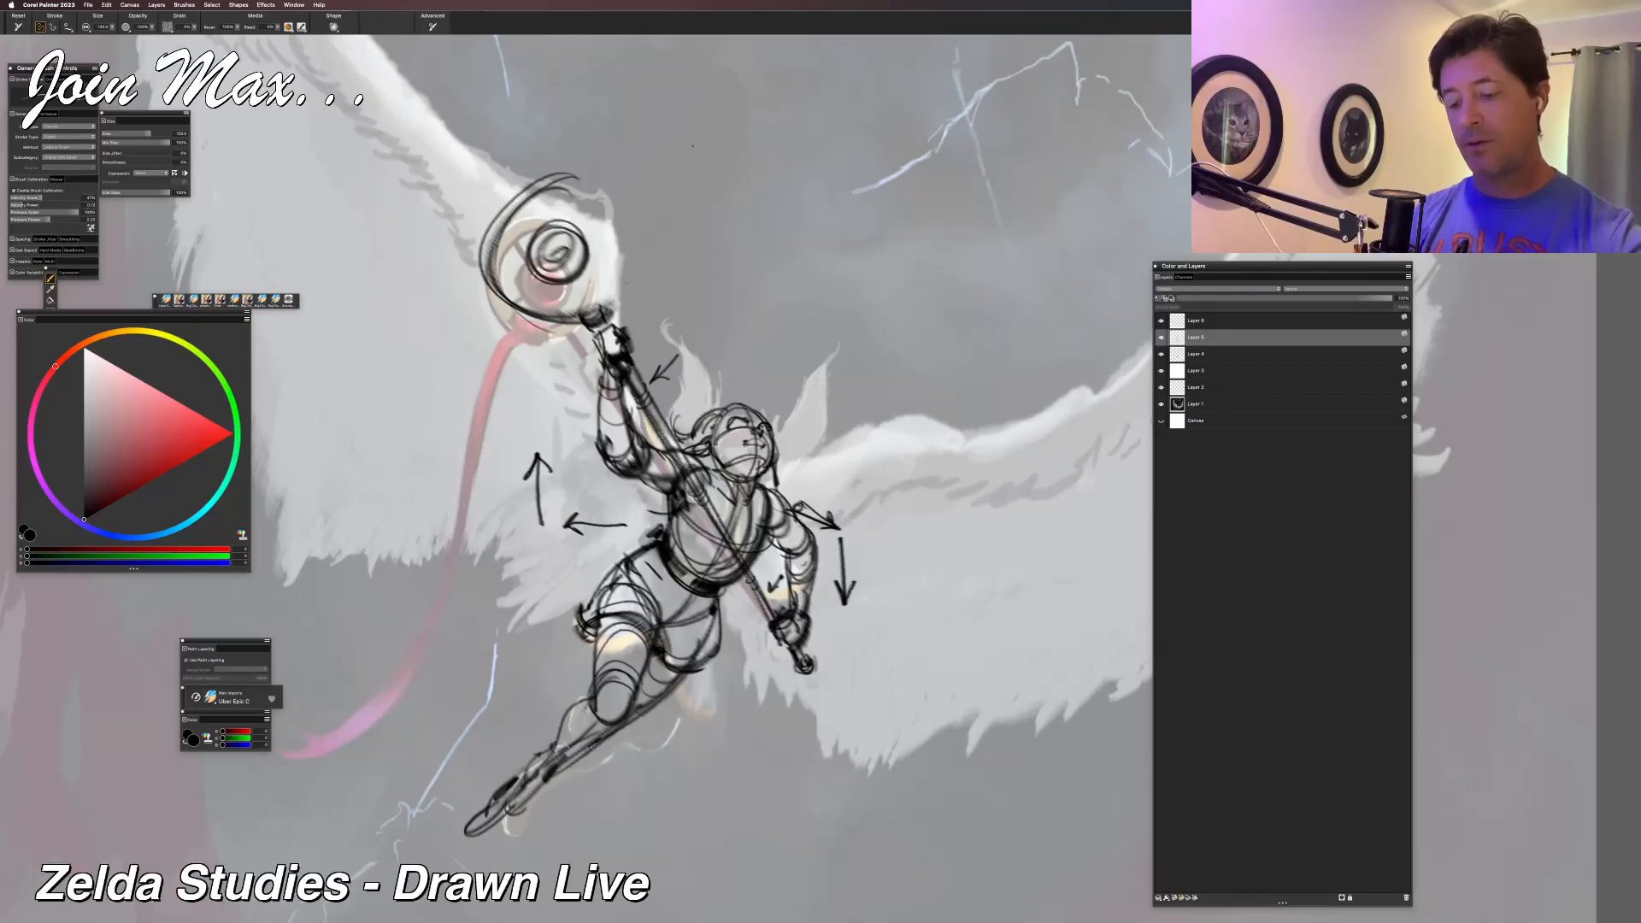
Add curved contour lines around the front leg's knee and shin.
key("l")
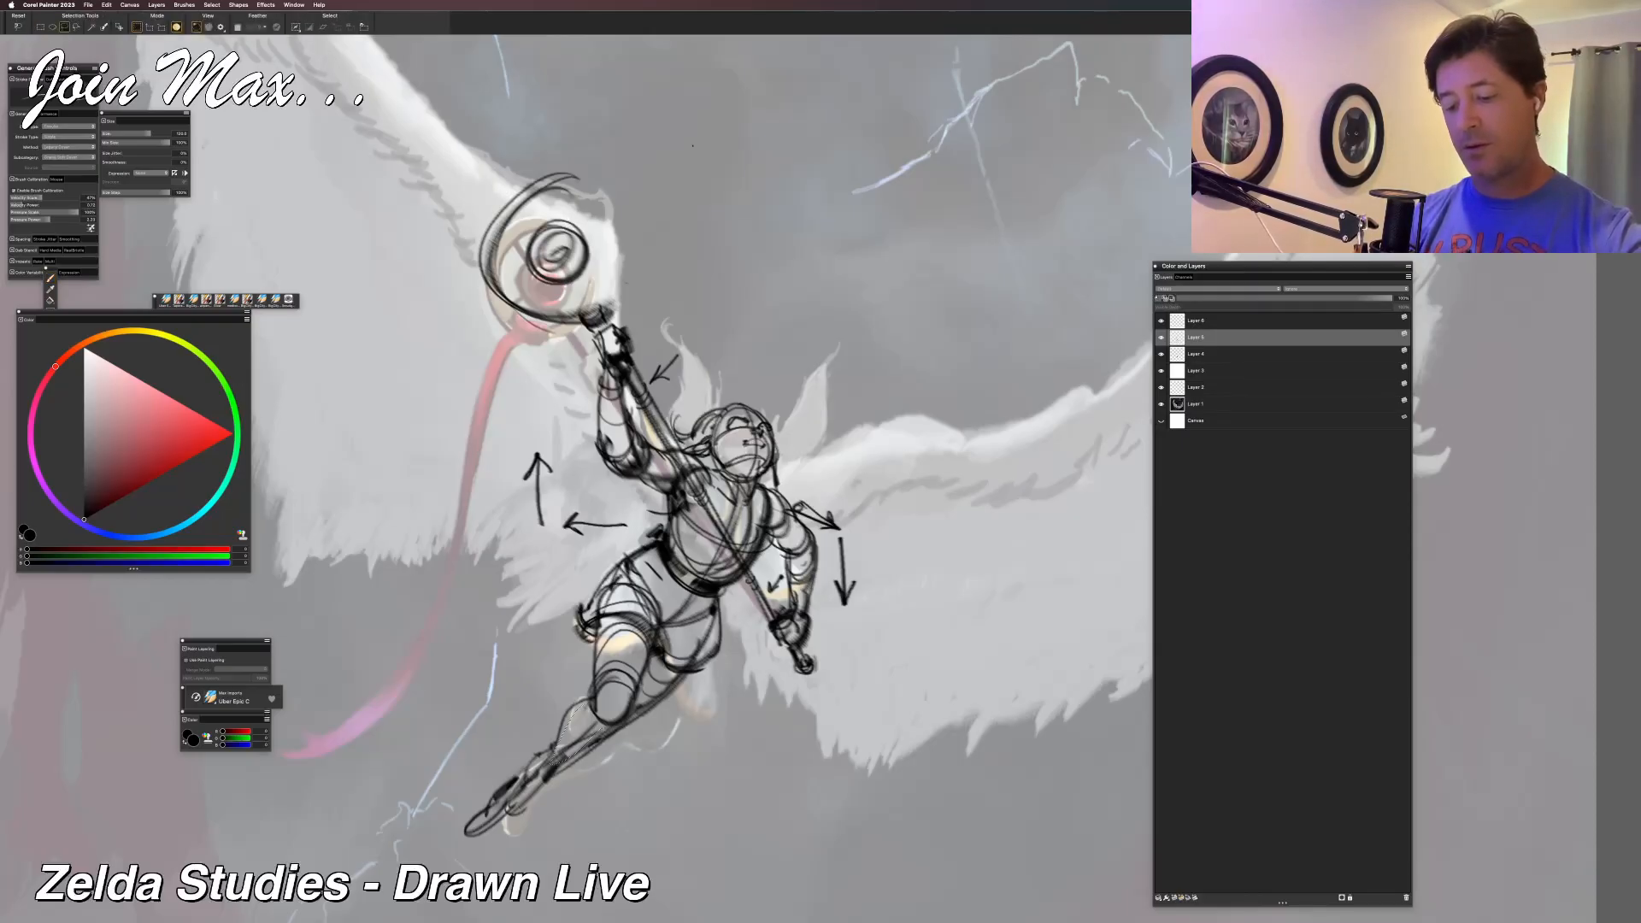
key("b")
mouse_move(589, 708)
left_mouse_down()
mouse_move(600, 733)
mouse_move(540, 768)
left_mouse_up()
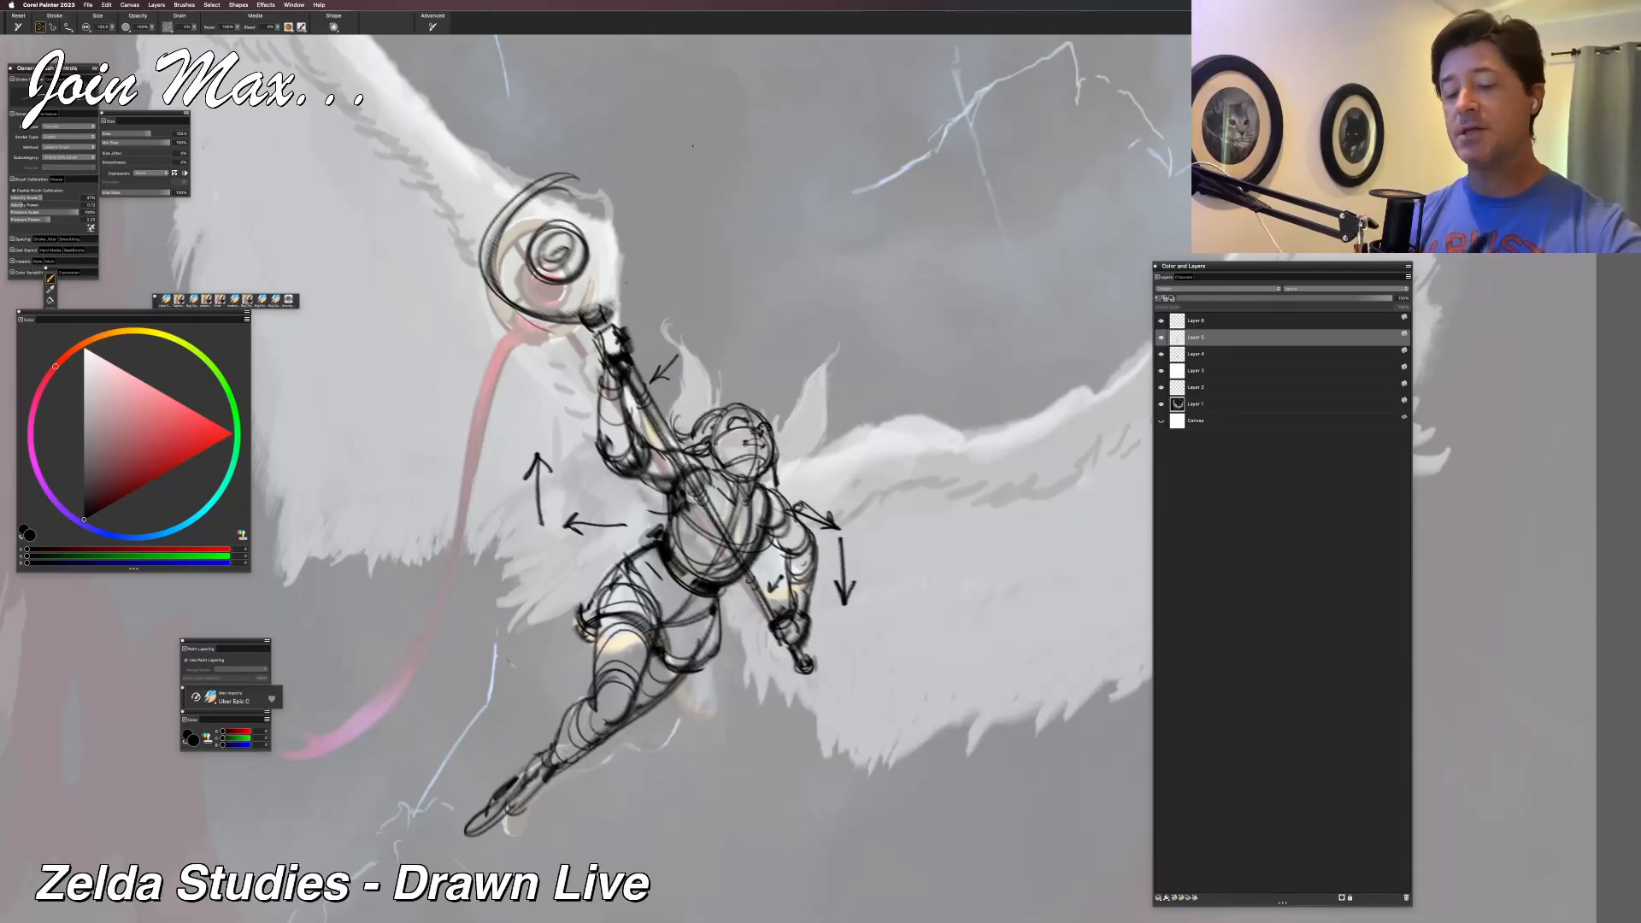
Sketch small crescent curves beside the thigh and shin, with short arrows pointing at the knee and ankle.
mouse_move(517, 682)
left_mouse_down()
mouse_move(557, 659)
mouse_move(570, 615)
left_mouse_up()
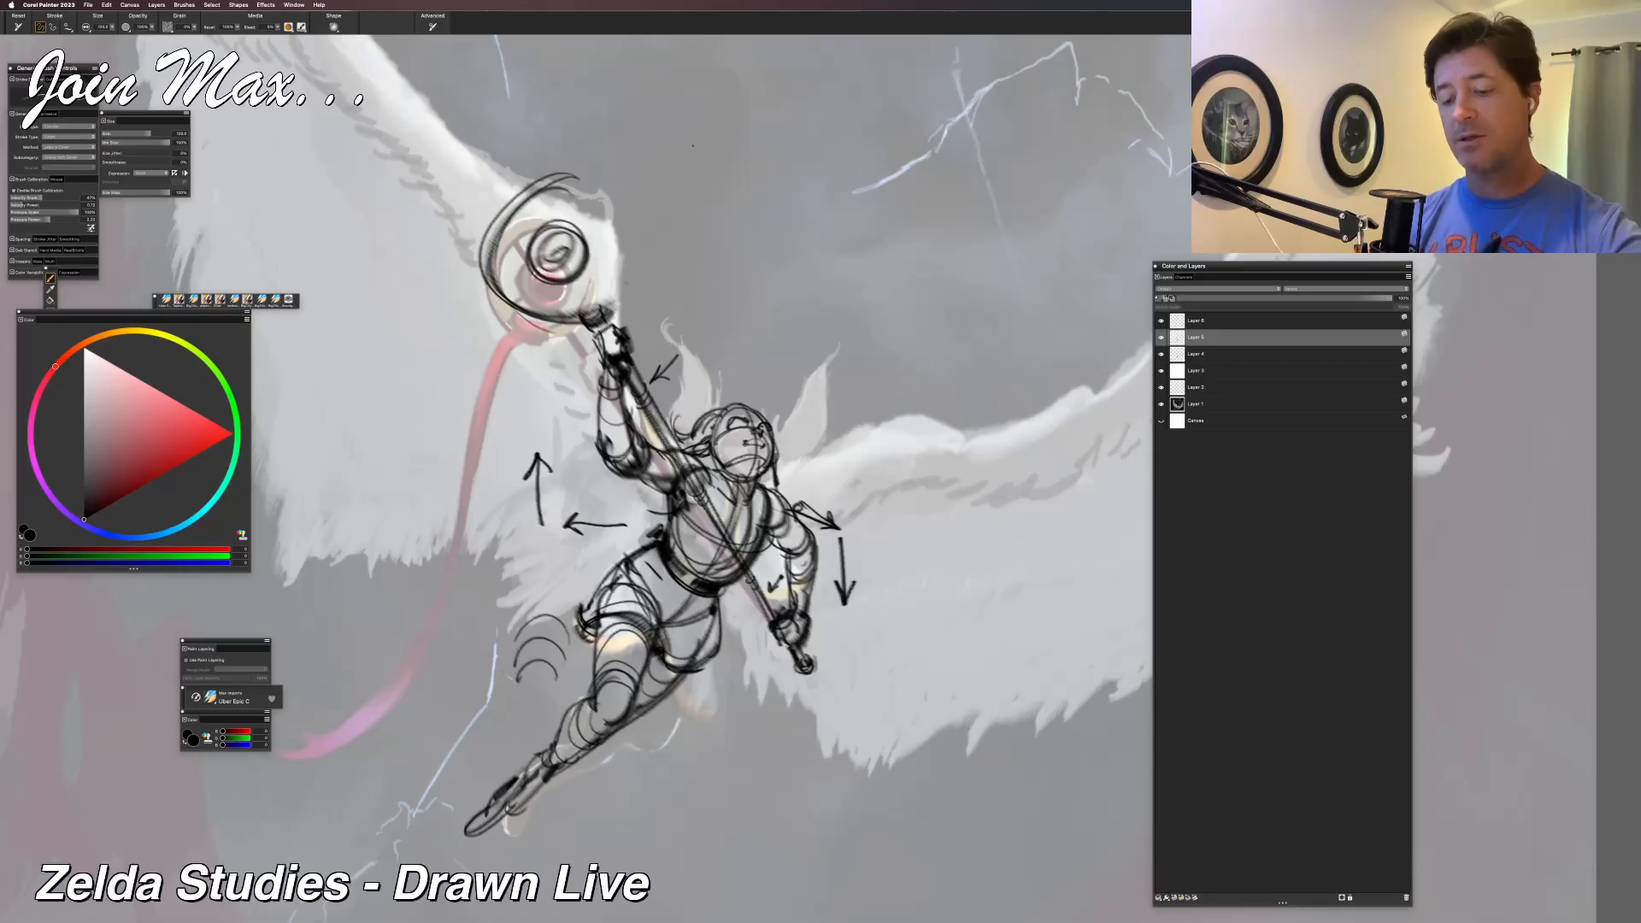
mouse_move(517, 694)
left_mouse_down()
mouse_move(525, 729)
mouse_move(490, 755)
left_mouse_up()
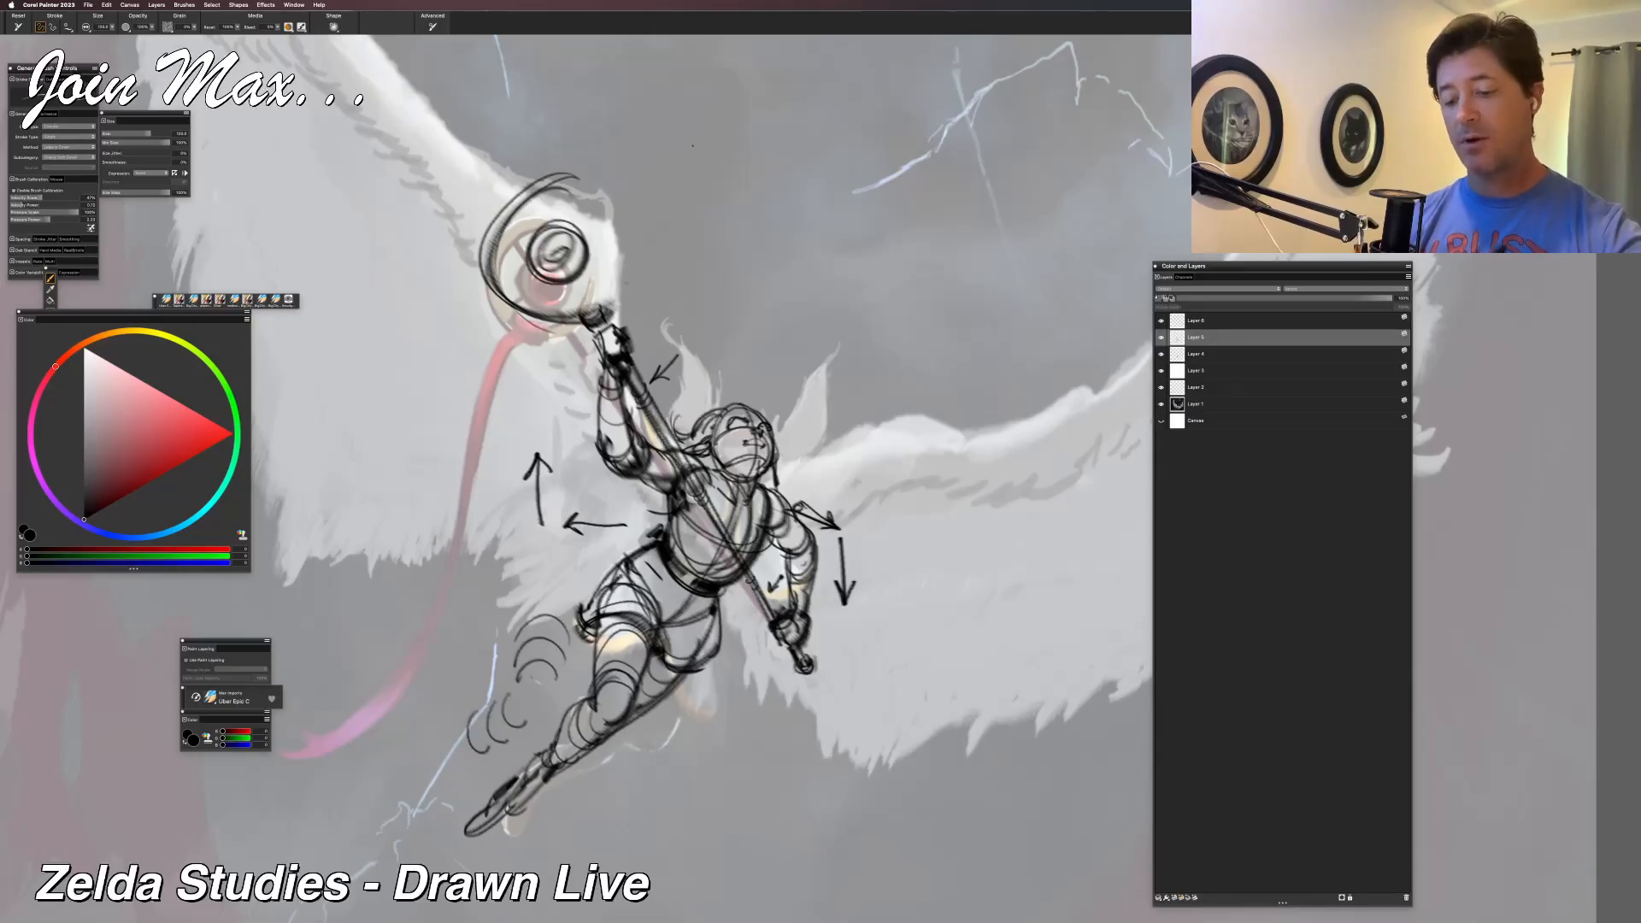
mouse_move(564, 672)
left_mouse_down()
mouse_move(586, 683)
mouse_move(532, 746)
left_mouse_up()
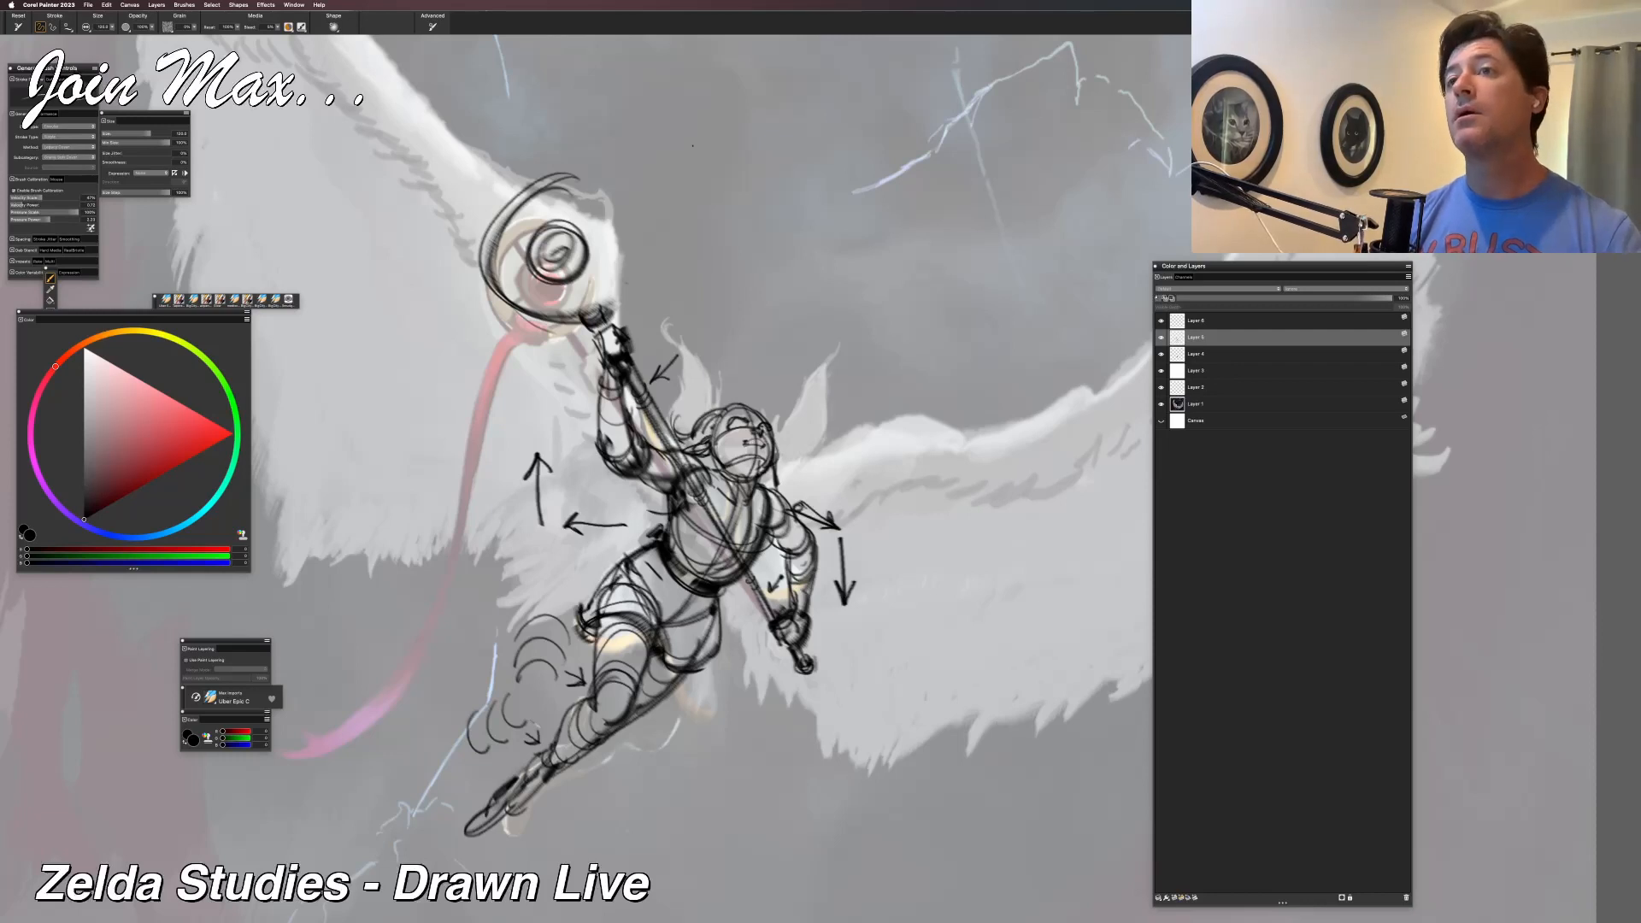
Erase the rough lines at the ankle, redraw the ankle and foot joint, and reinforce the shin's outline.
key("e")
mouse_move(512, 791)
left_mouse_down()
mouse_move(525, 773)
mouse_move(538, 790)
mouse_move(502, 816)
left_mouse_up()
key("b")
mouse_move(532, 799)
left_mouse_down()
mouse_move(499, 819)
mouse_move(510, 793)
left_mouse_up()
mouse_move(547, 774)
left_mouse_down()
mouse_move(522, 811)
mouse_move(516, 794)
left_mouse_up()
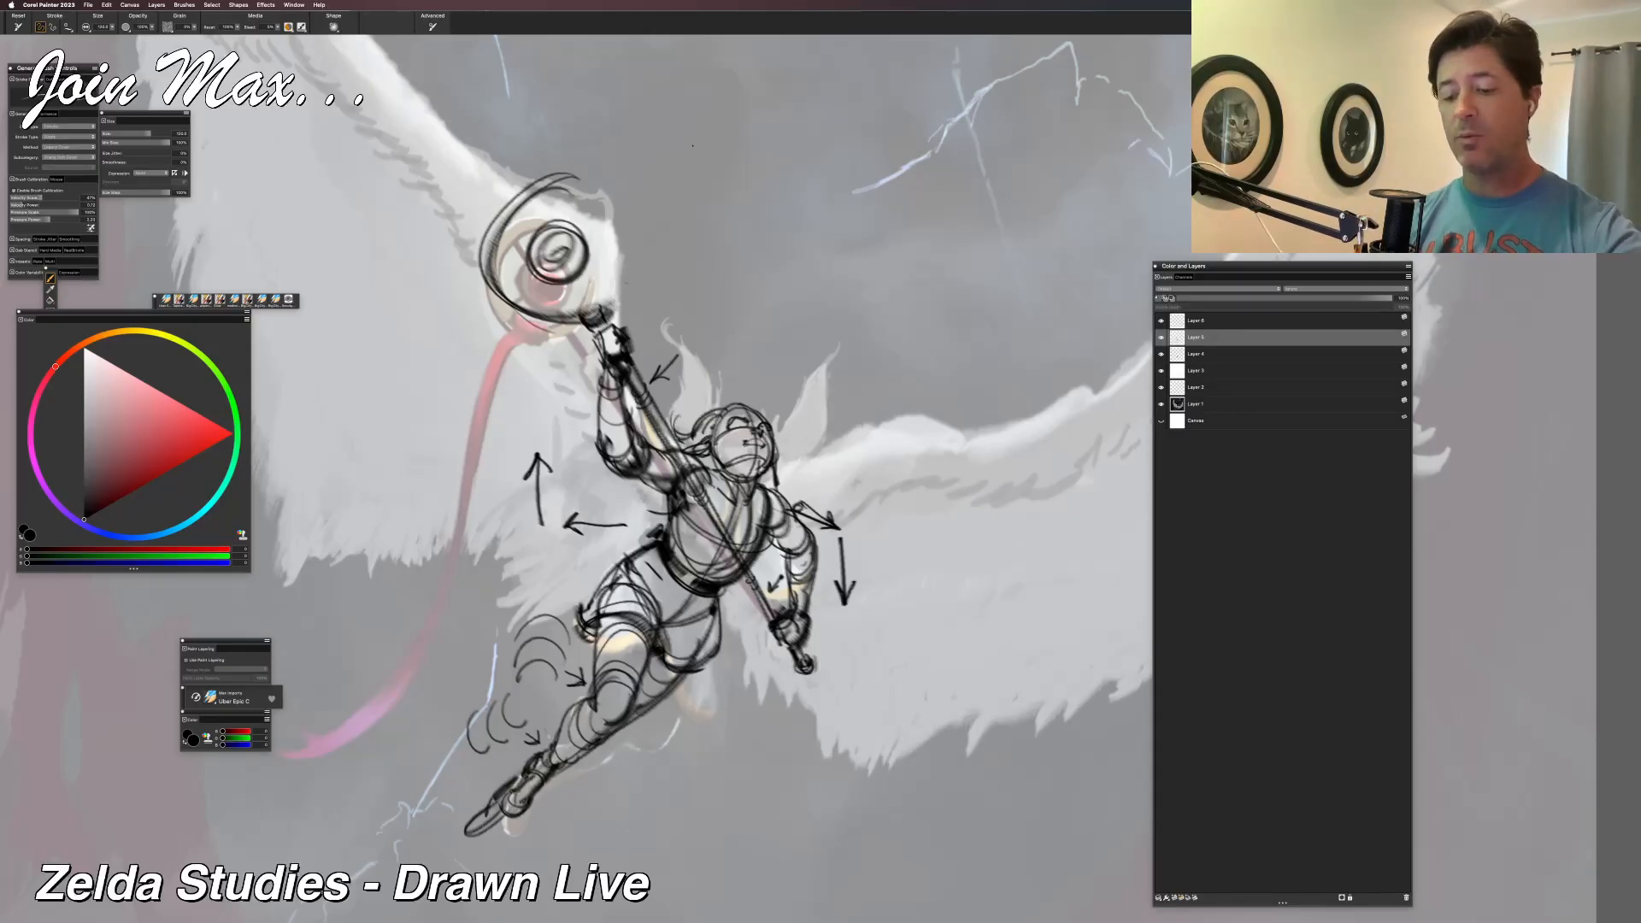
left_click_drag(586, 700, 555, 737)
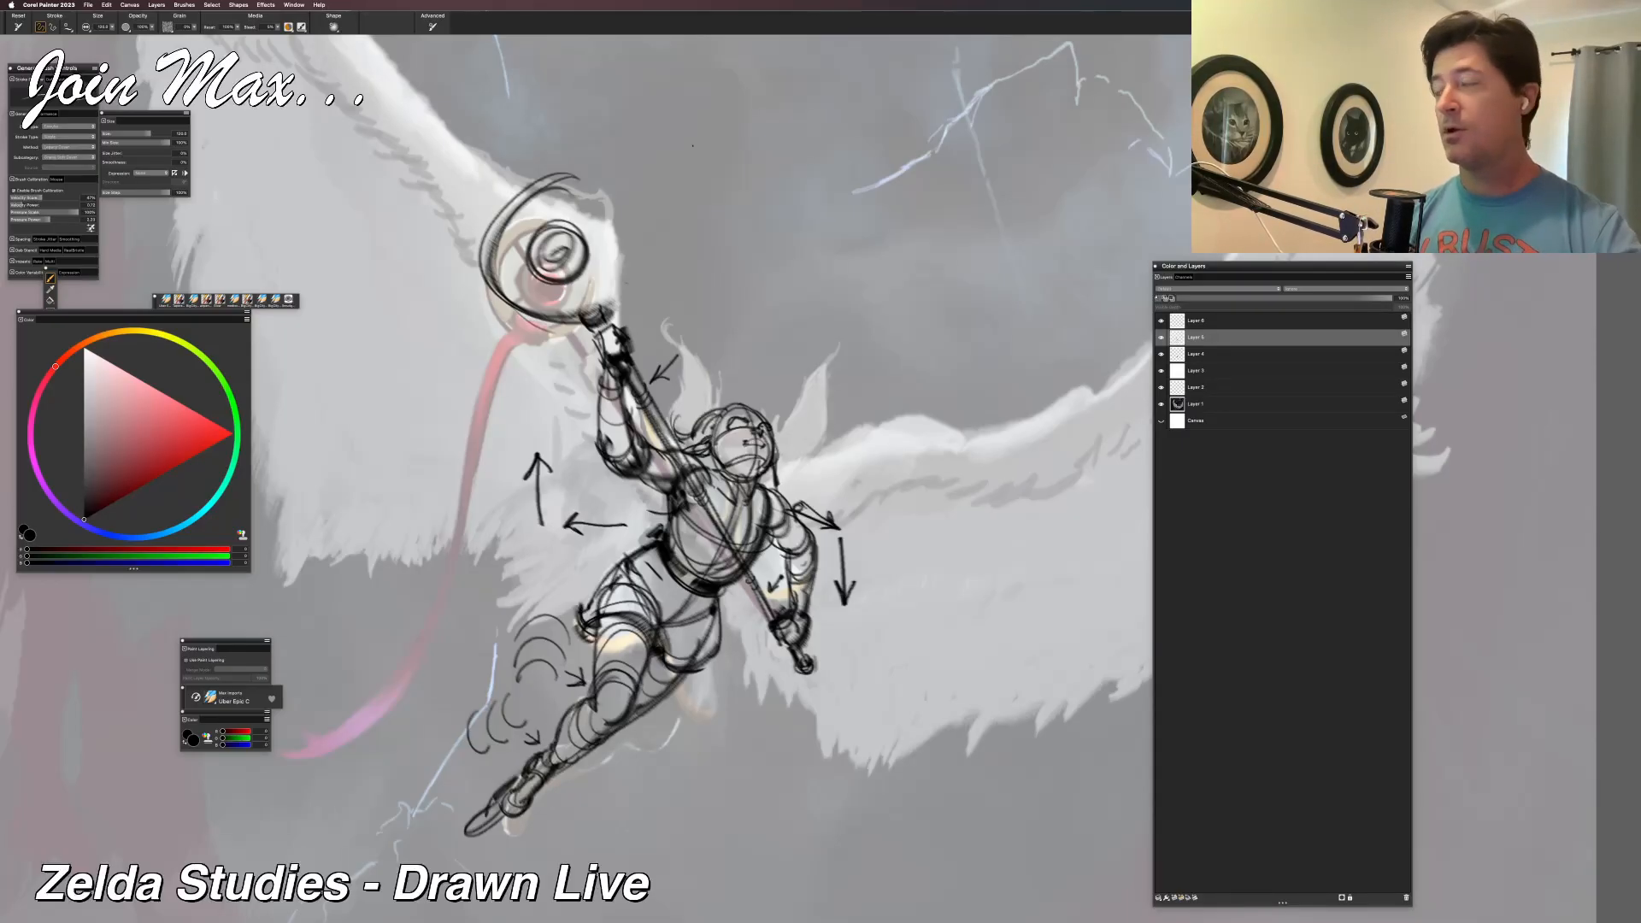
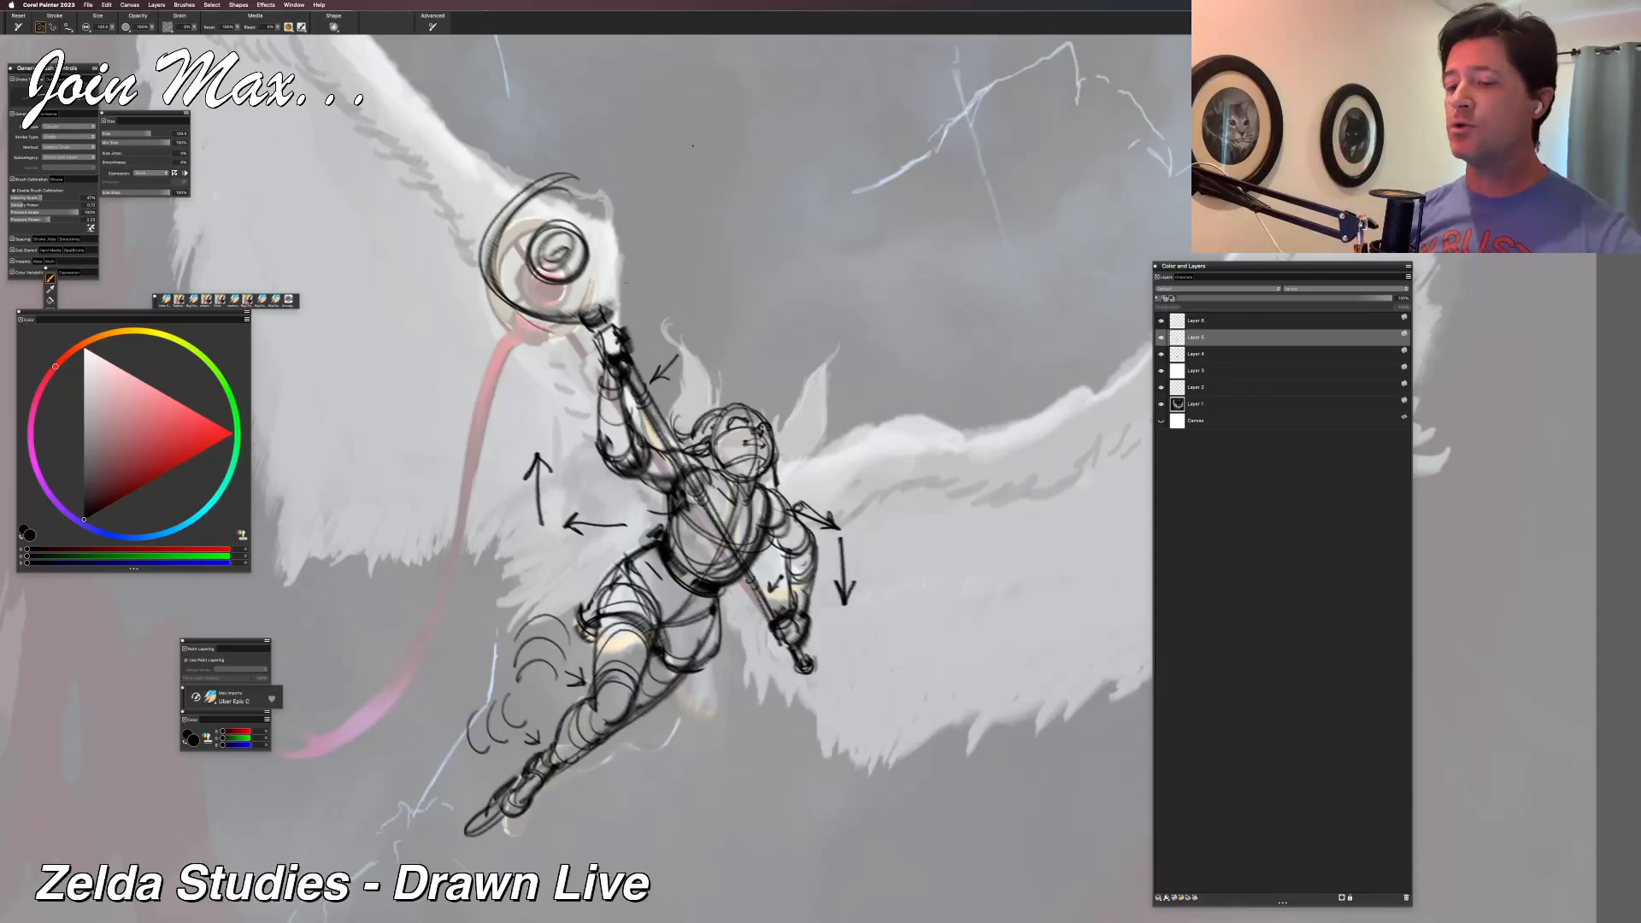
Draw a long arrow pointing diagonally down at the figure's head.
left_click_drag(868, 356, 793, 424)
left_click_drag(818, 391, 820, 417)
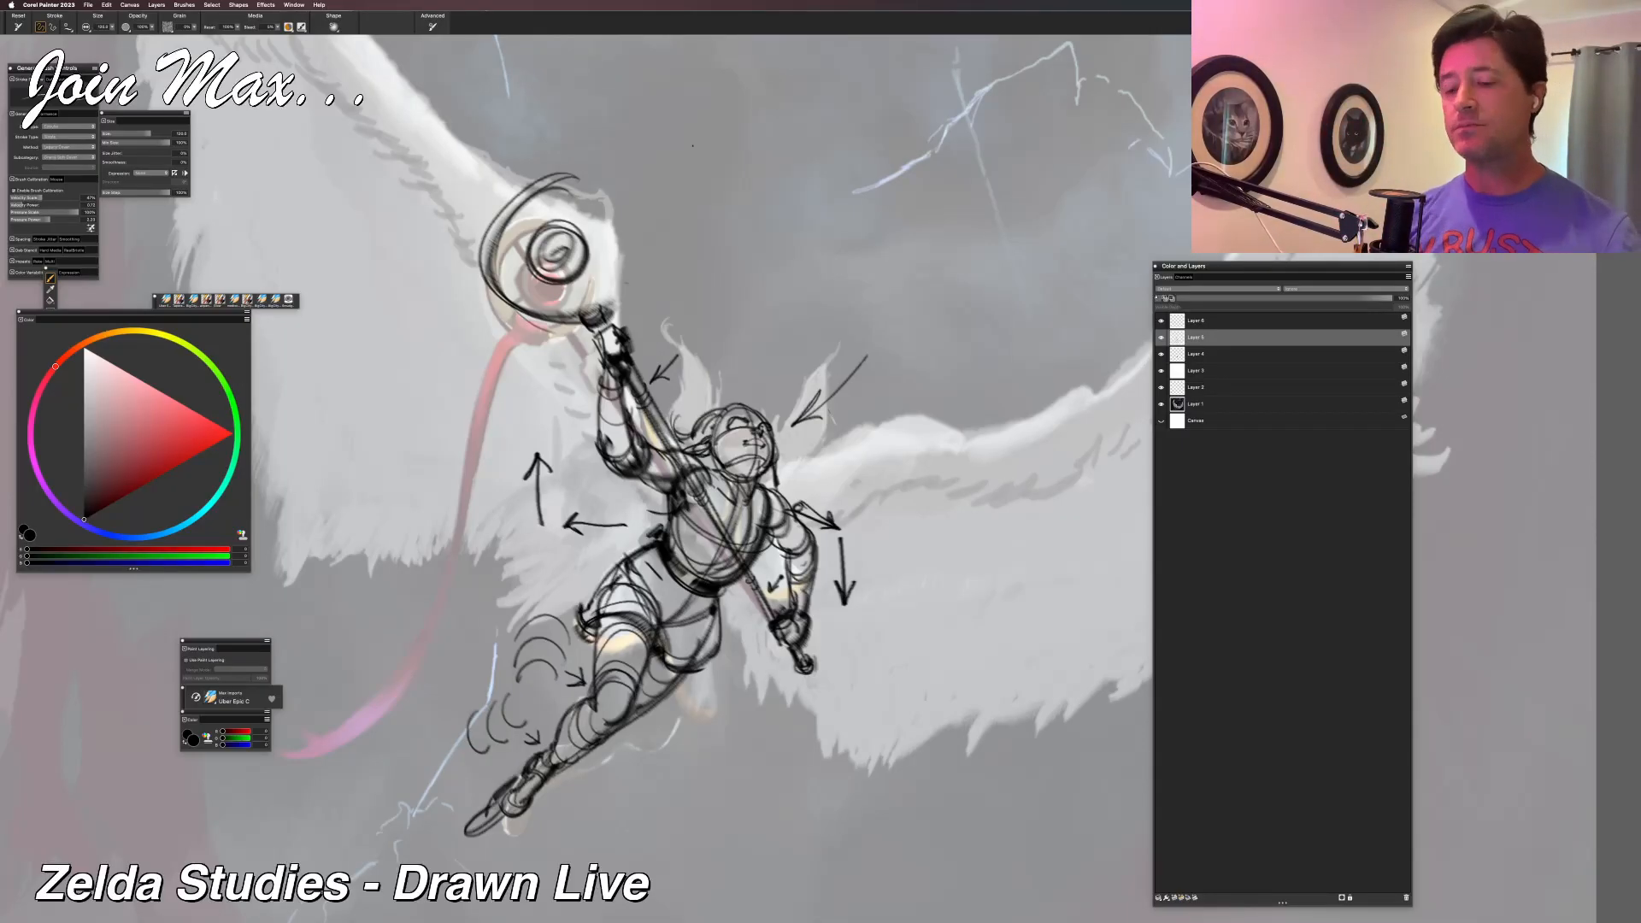
Paste a copied piece of the head as a layer and merge the sketch layers from Layer 6 down to Layer 4.
key("l")
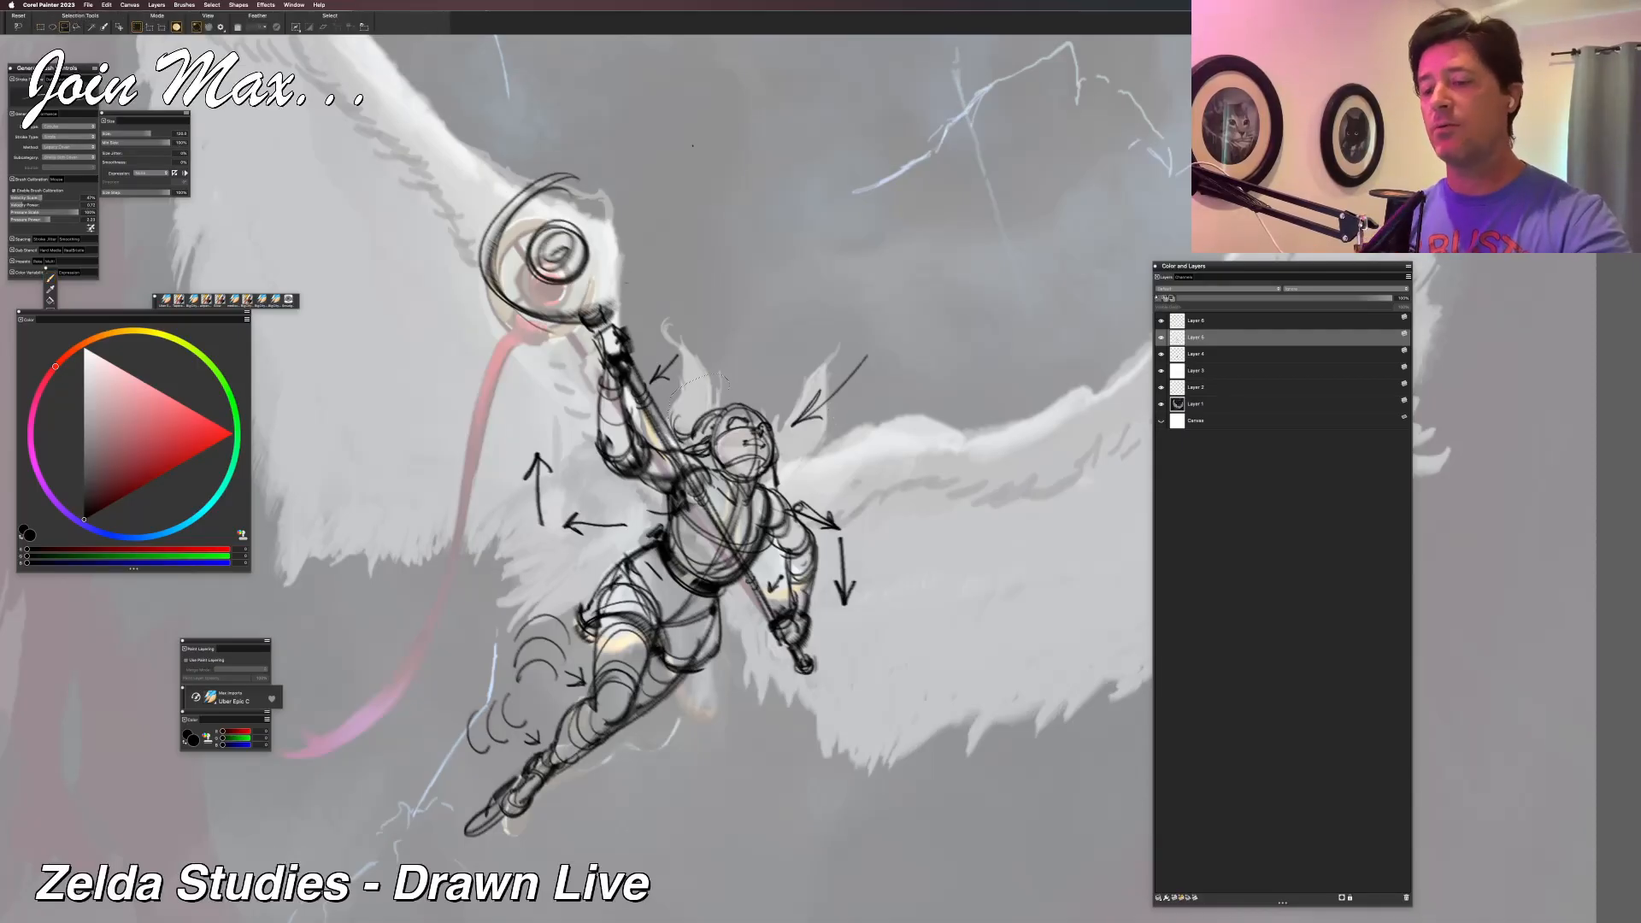
key("super+c")
key("super+v")
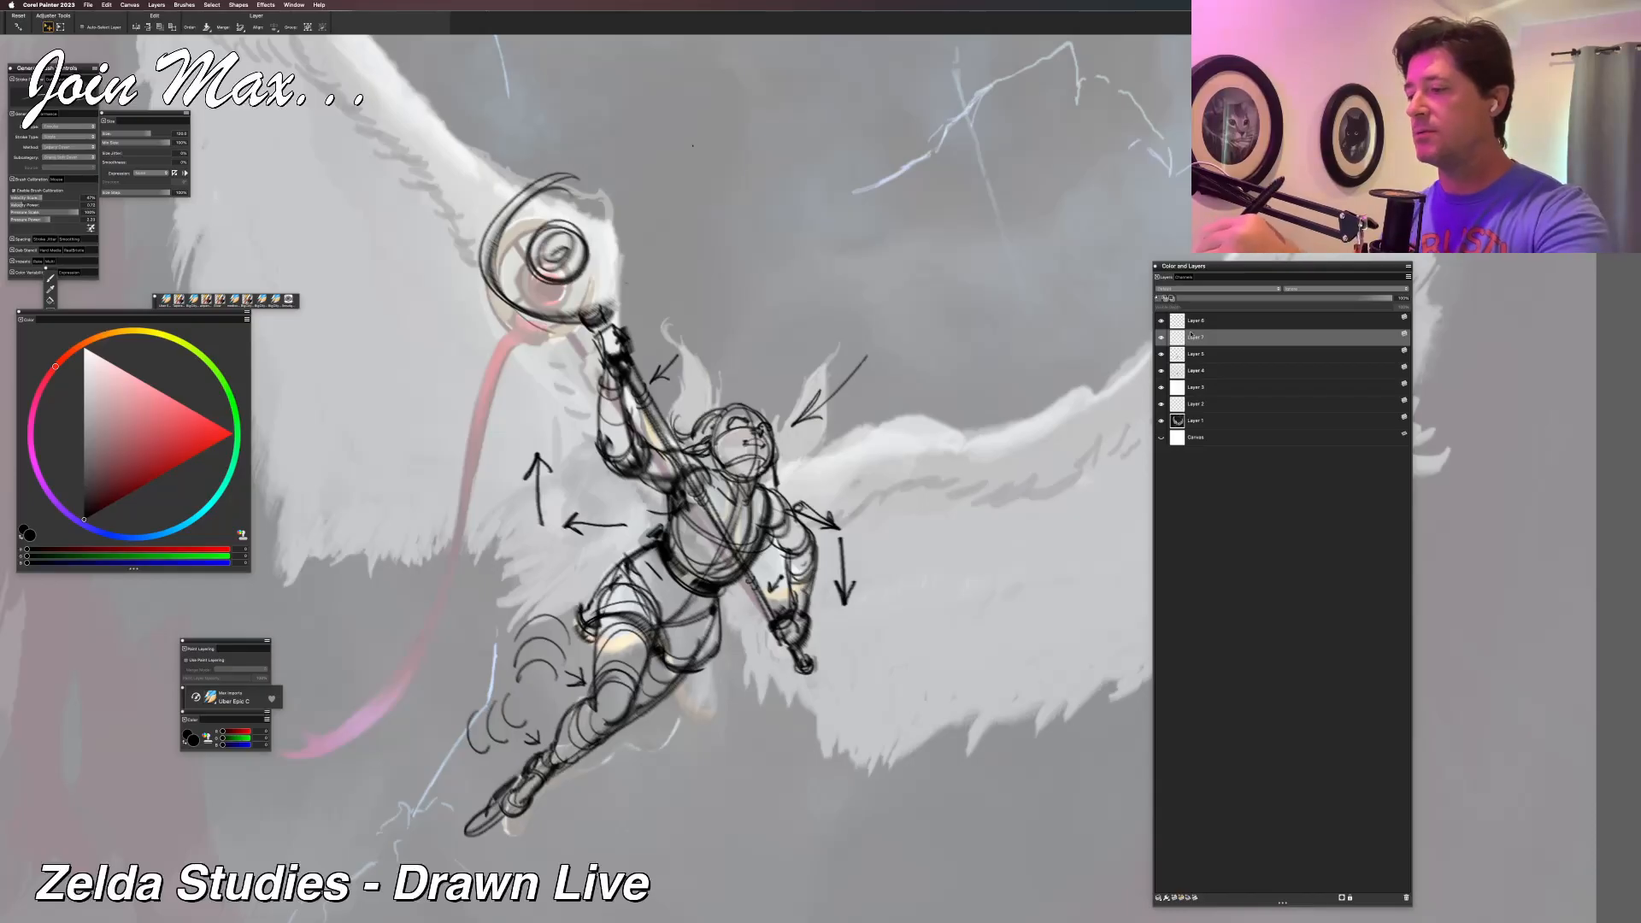
left_click(1193, 320)
left_click(1195, 373, "shift")
key("super+e")
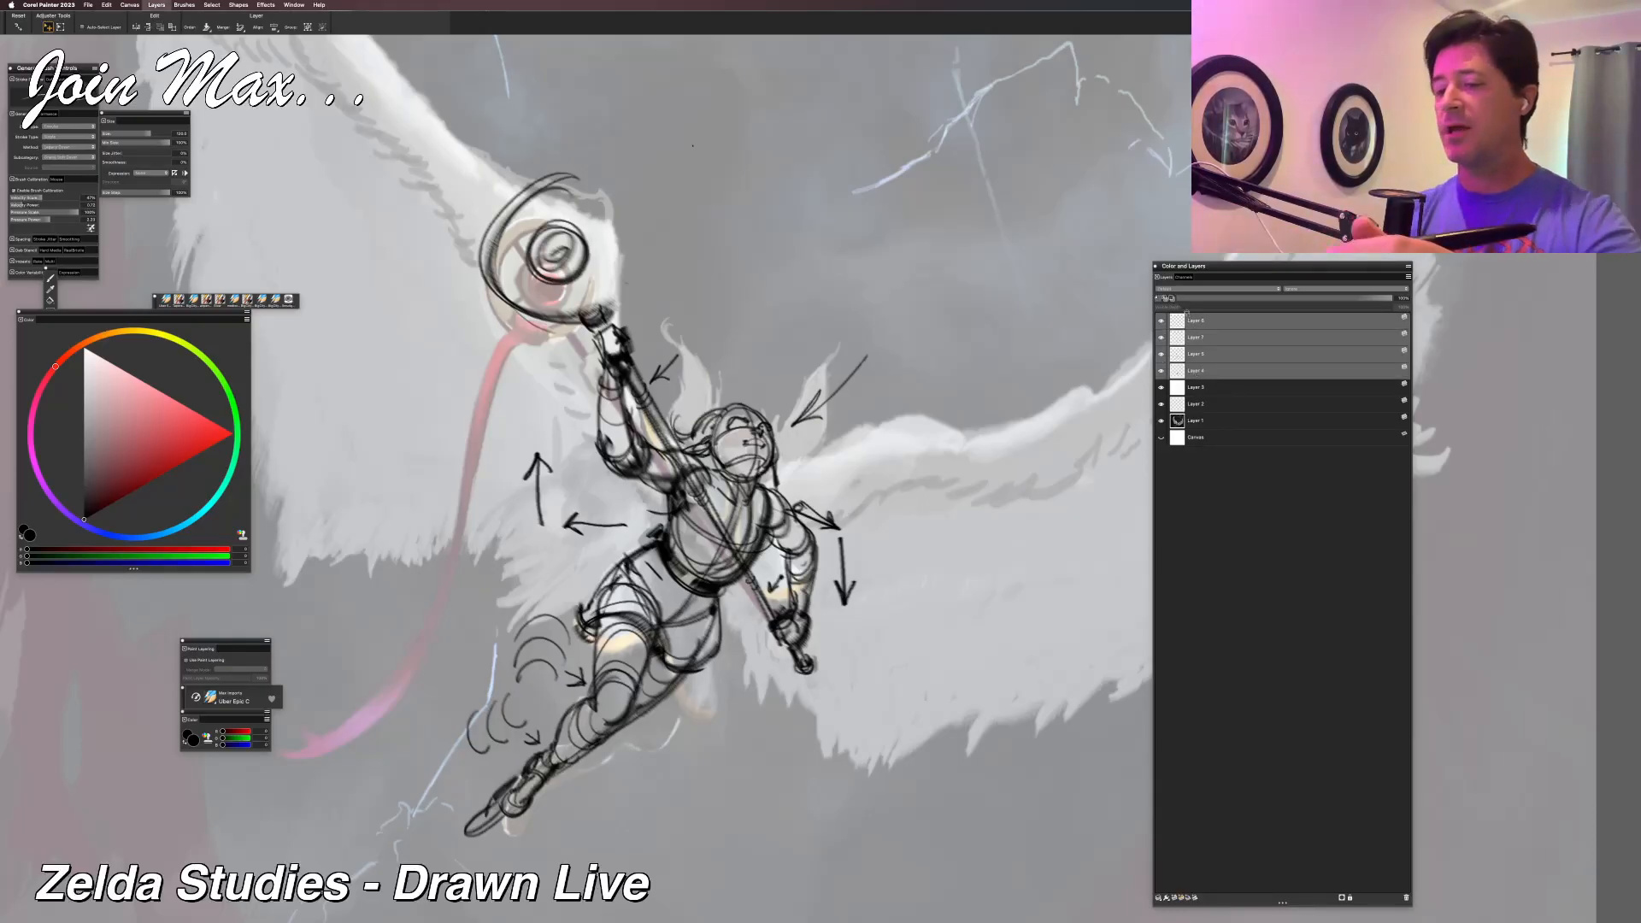
Lasso the sketched head, place it on its own layer, and scale it down and reposition it over the neck.
key("l")
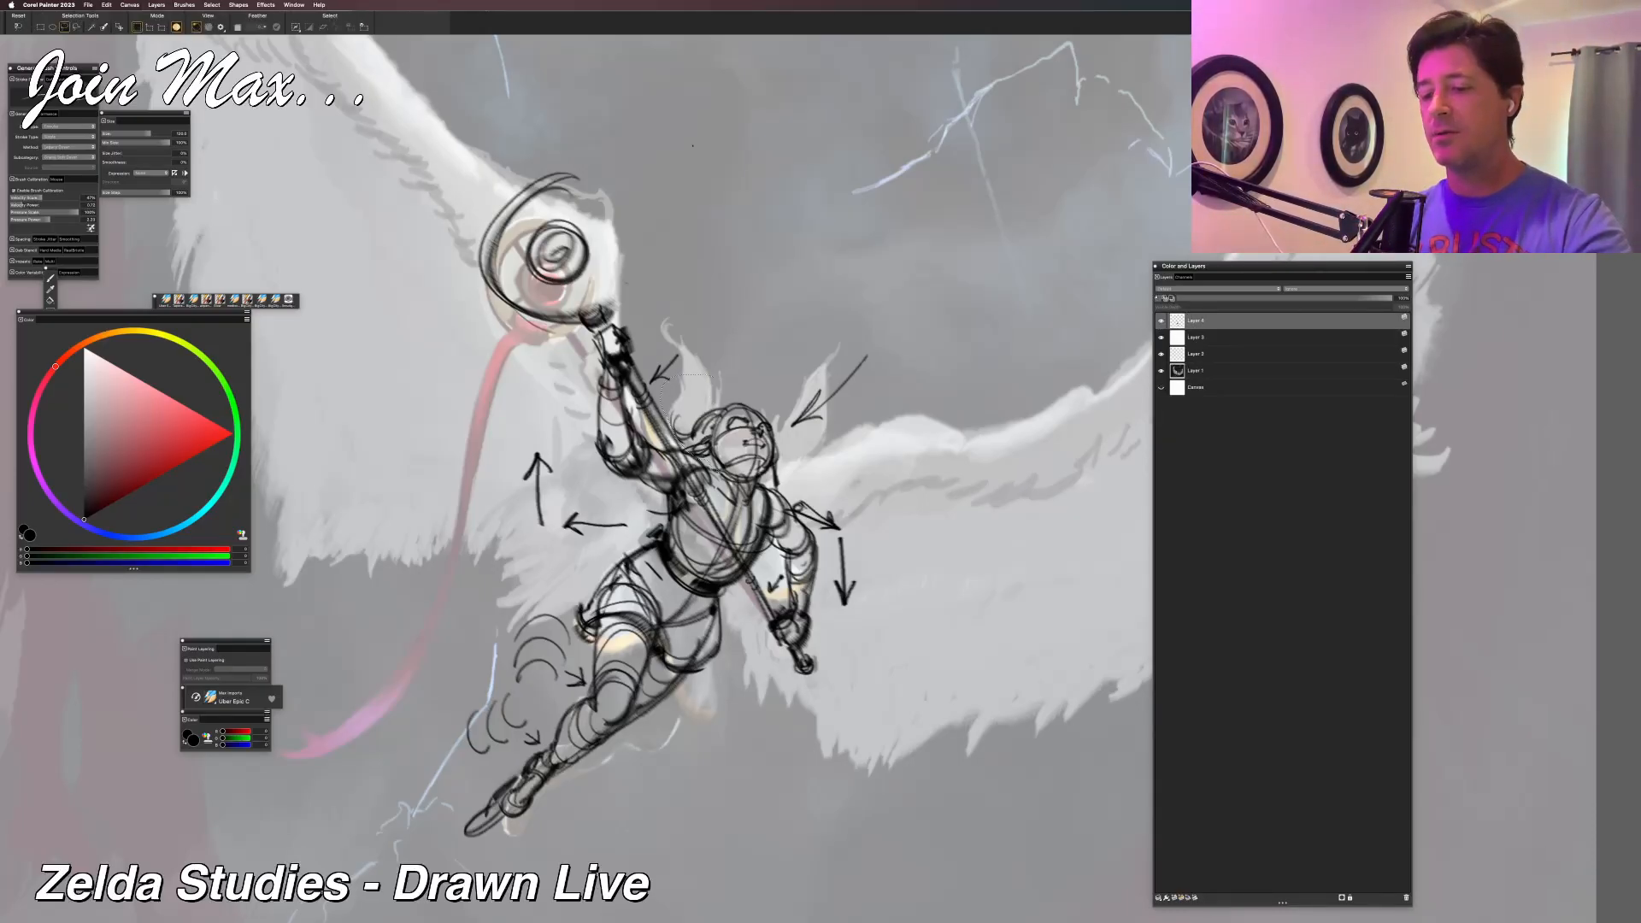
key("super+c")
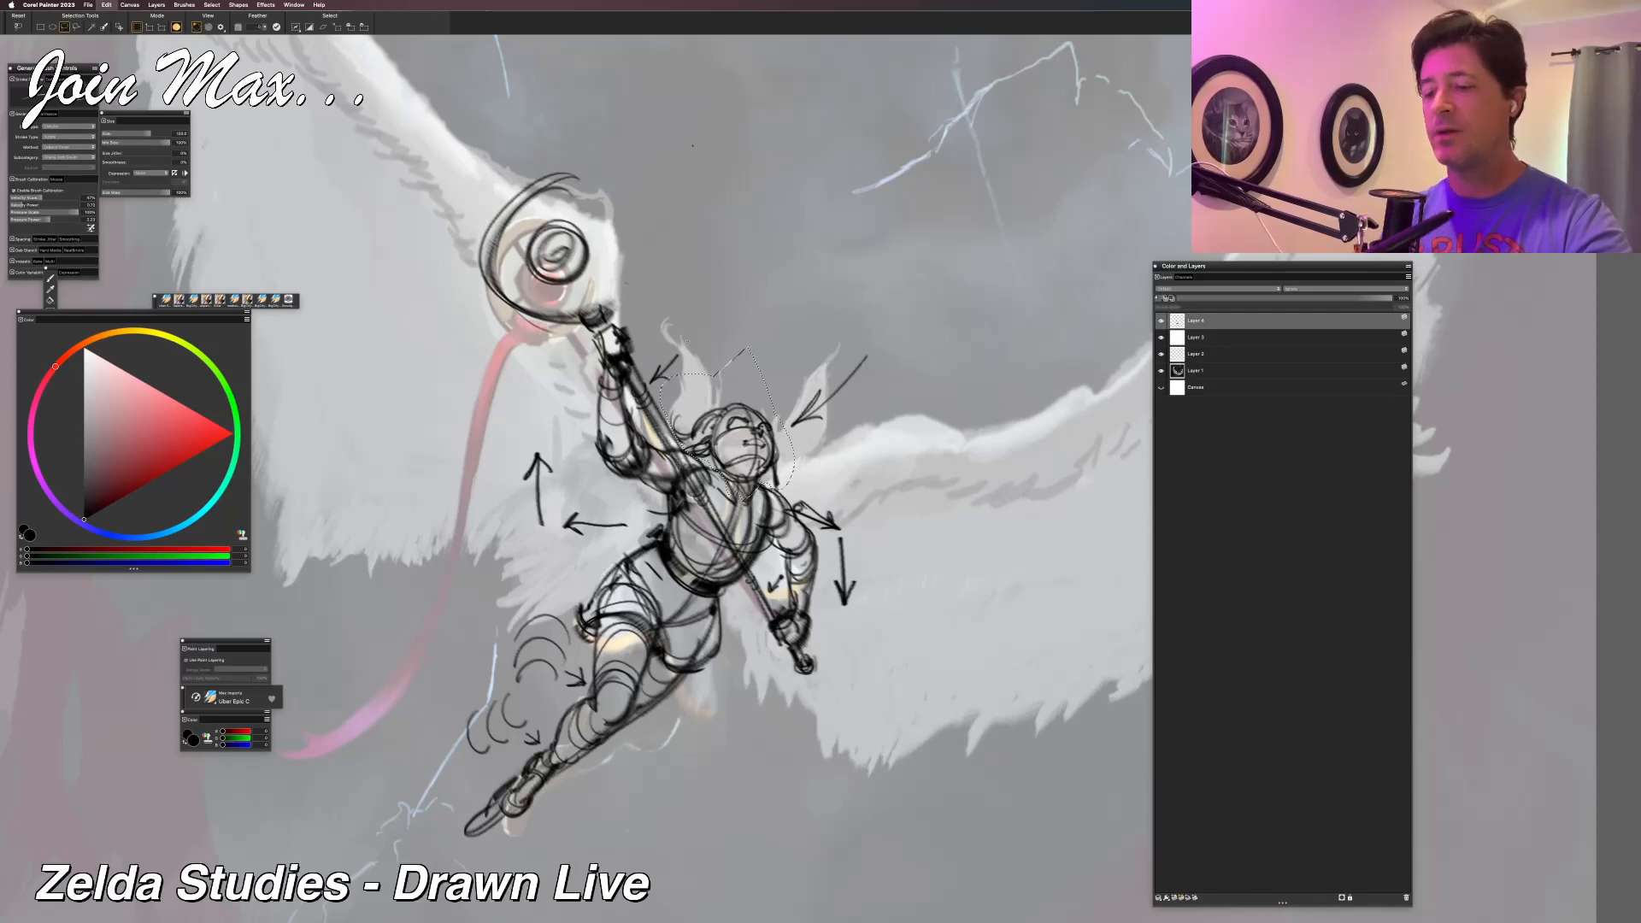
key("super+v")
left_click_drag(685, 353, 696, 400)
key("super+t")
key("Return")
key("b")
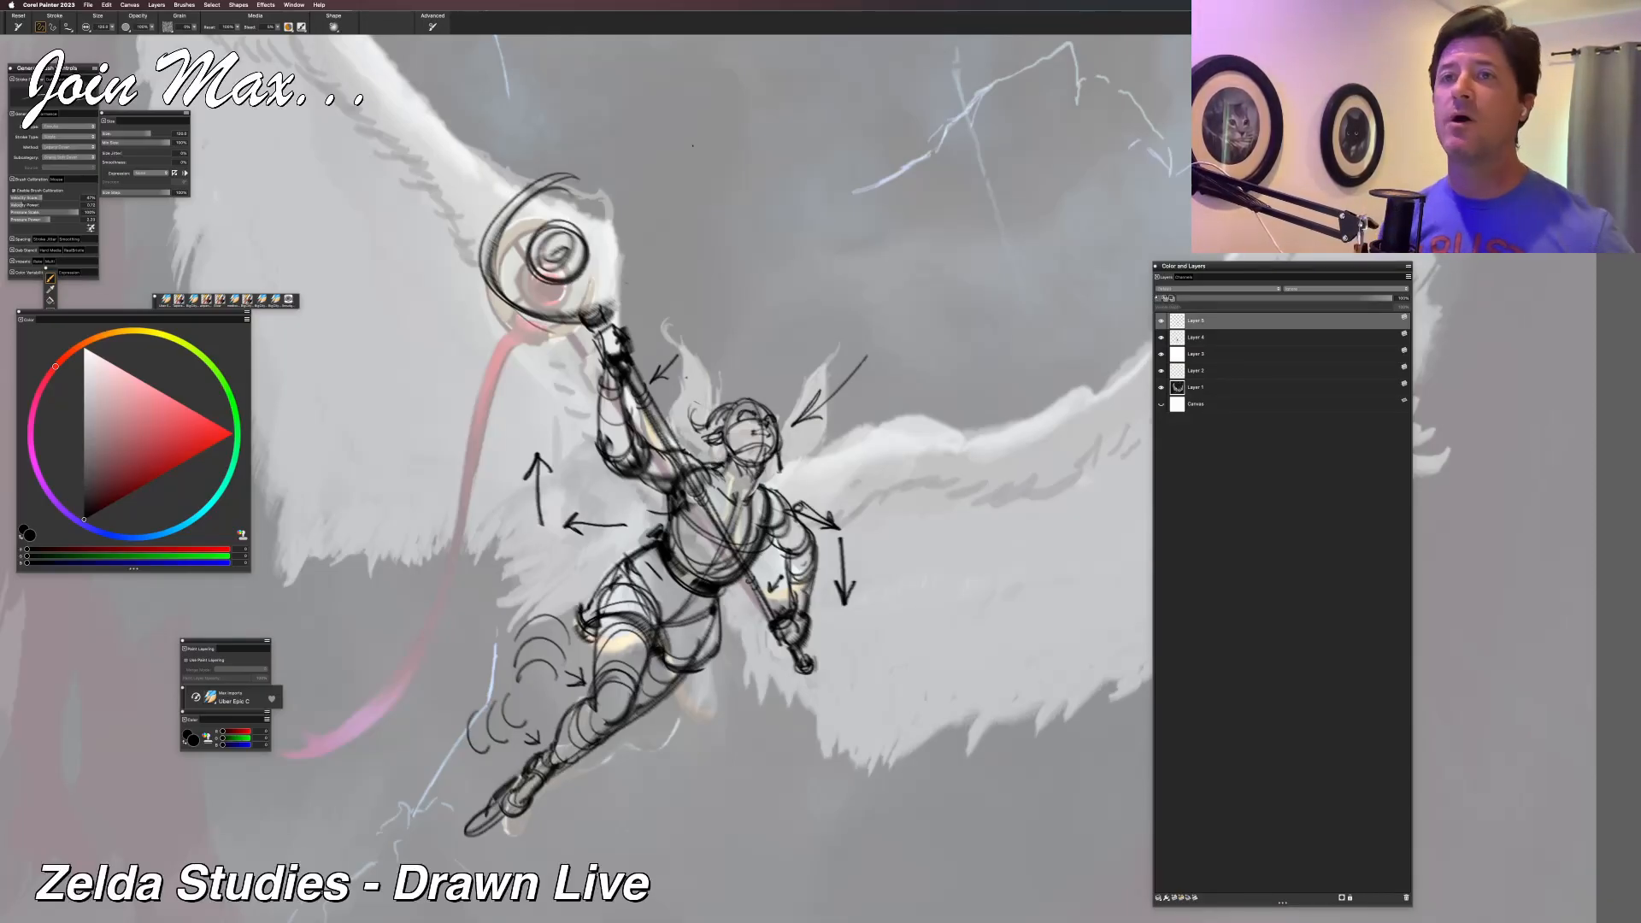
key("f")
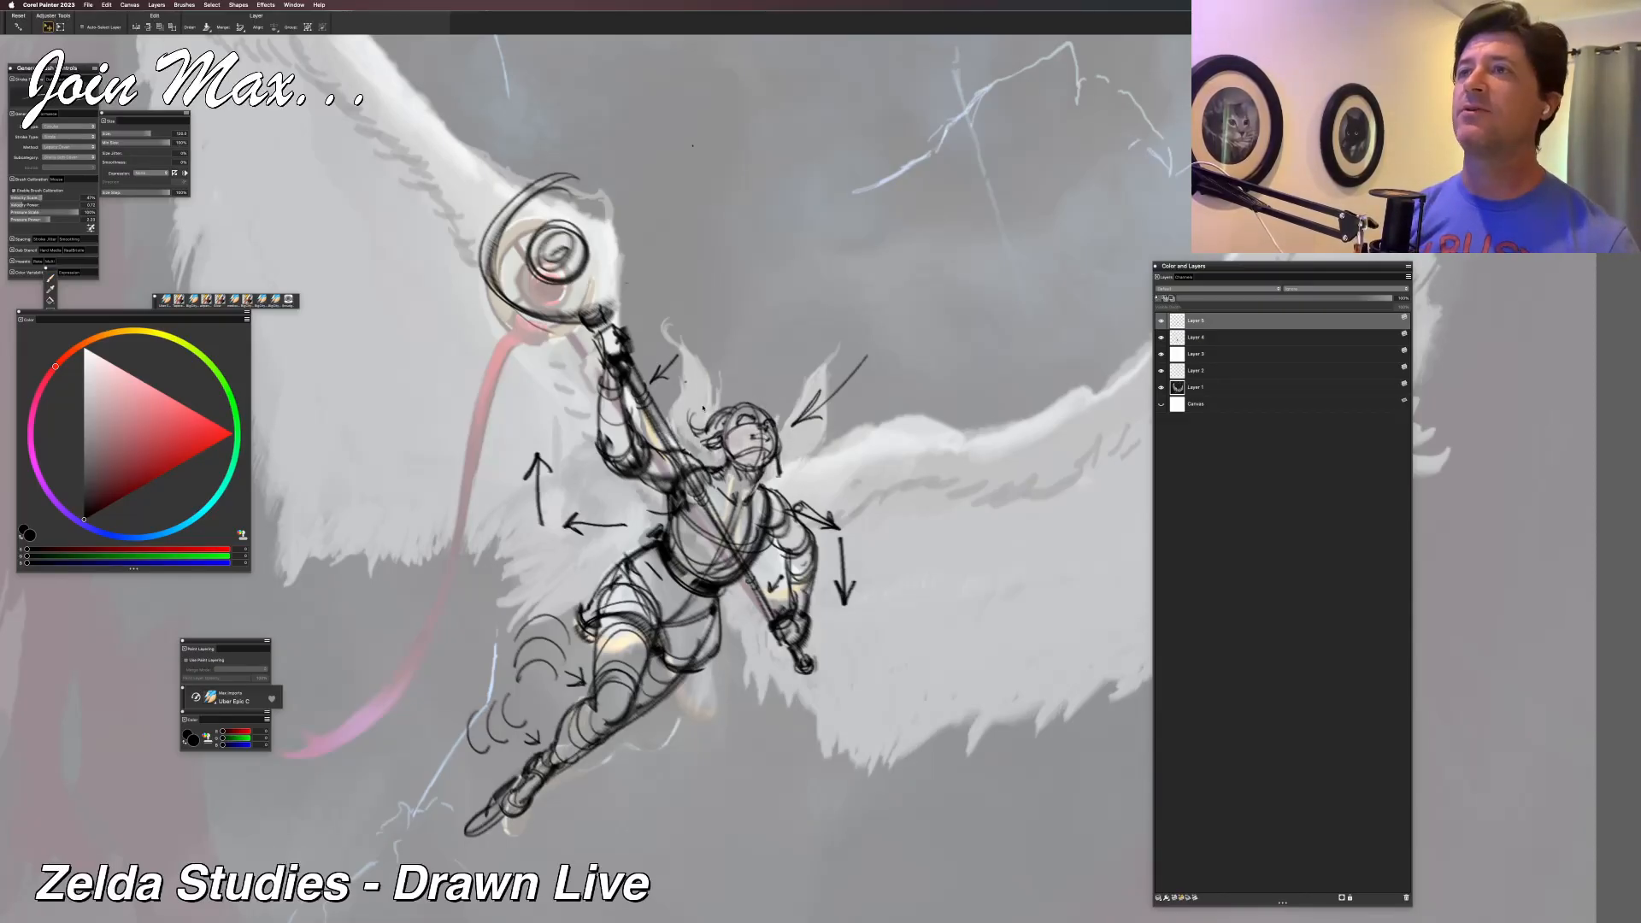
Sketch hair strands around the face and shoulder and add flared cloth strokes below the raised arm's elbow.
key("b")
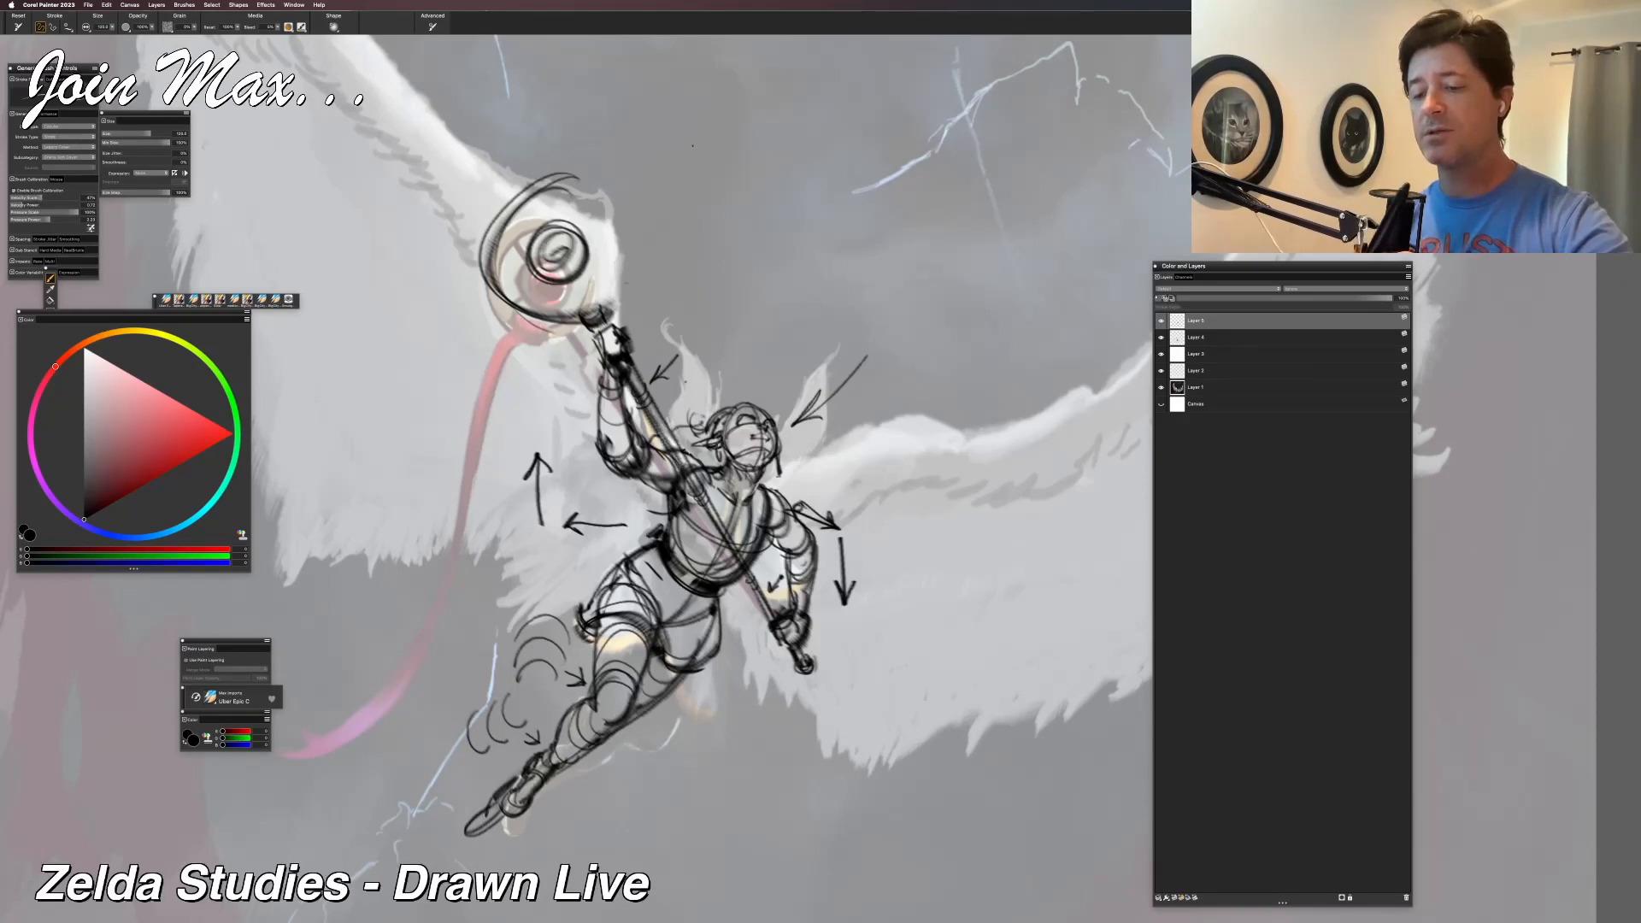
left_click_drag(600, 493, 657, 479)
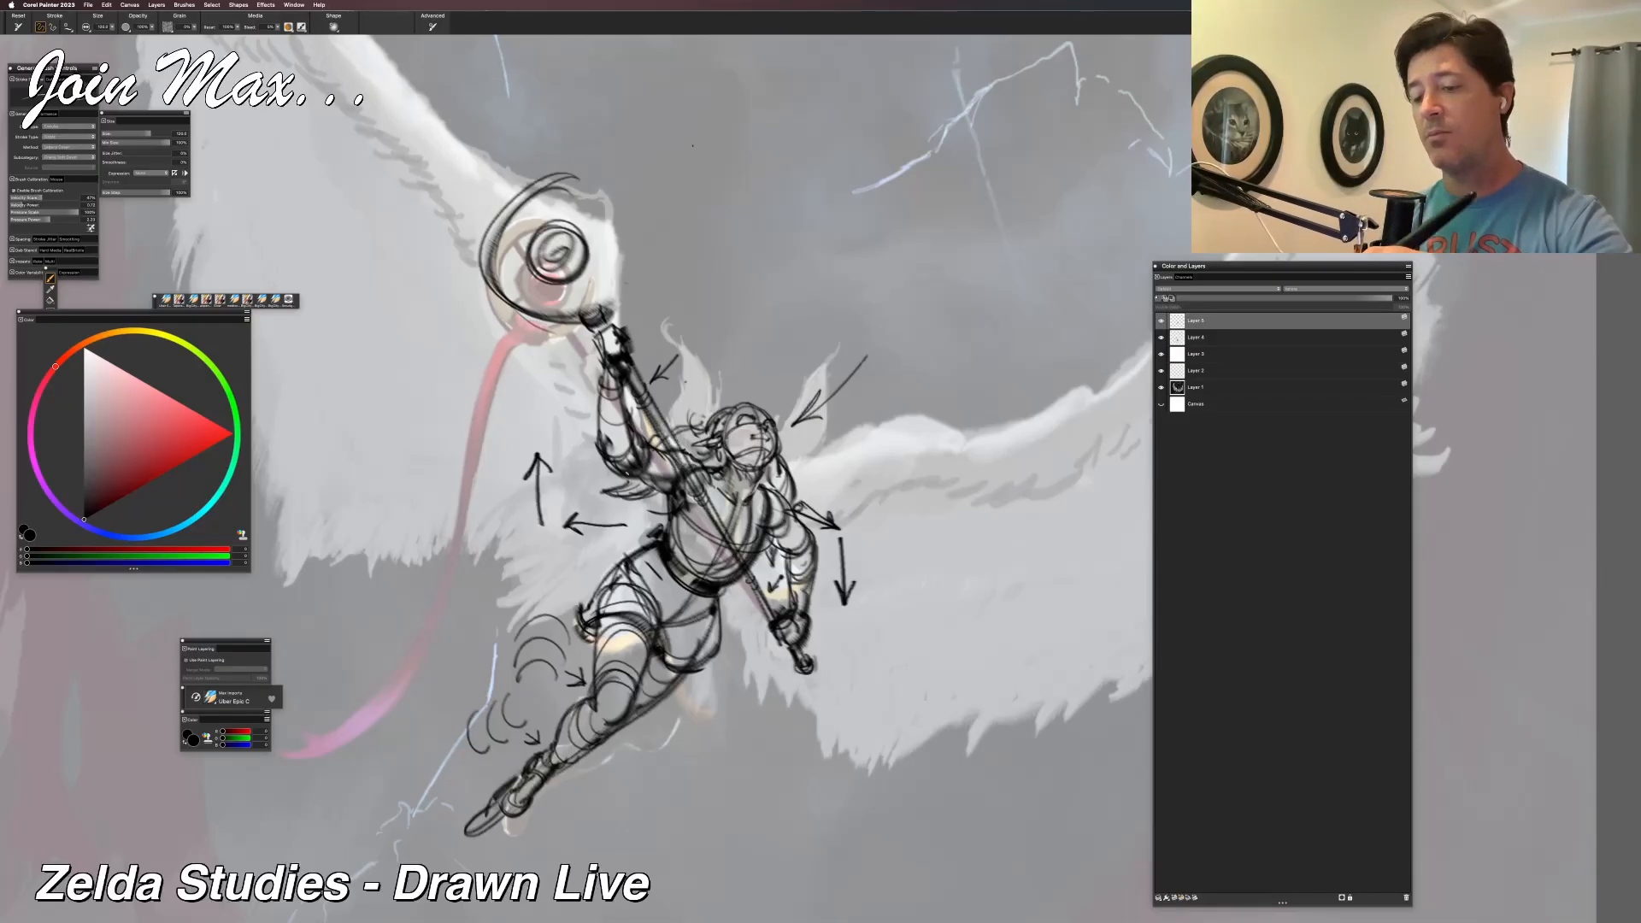
Add another empty layer on top of the resized head's layer.
left_click_drag(578, 654, 589, 669)
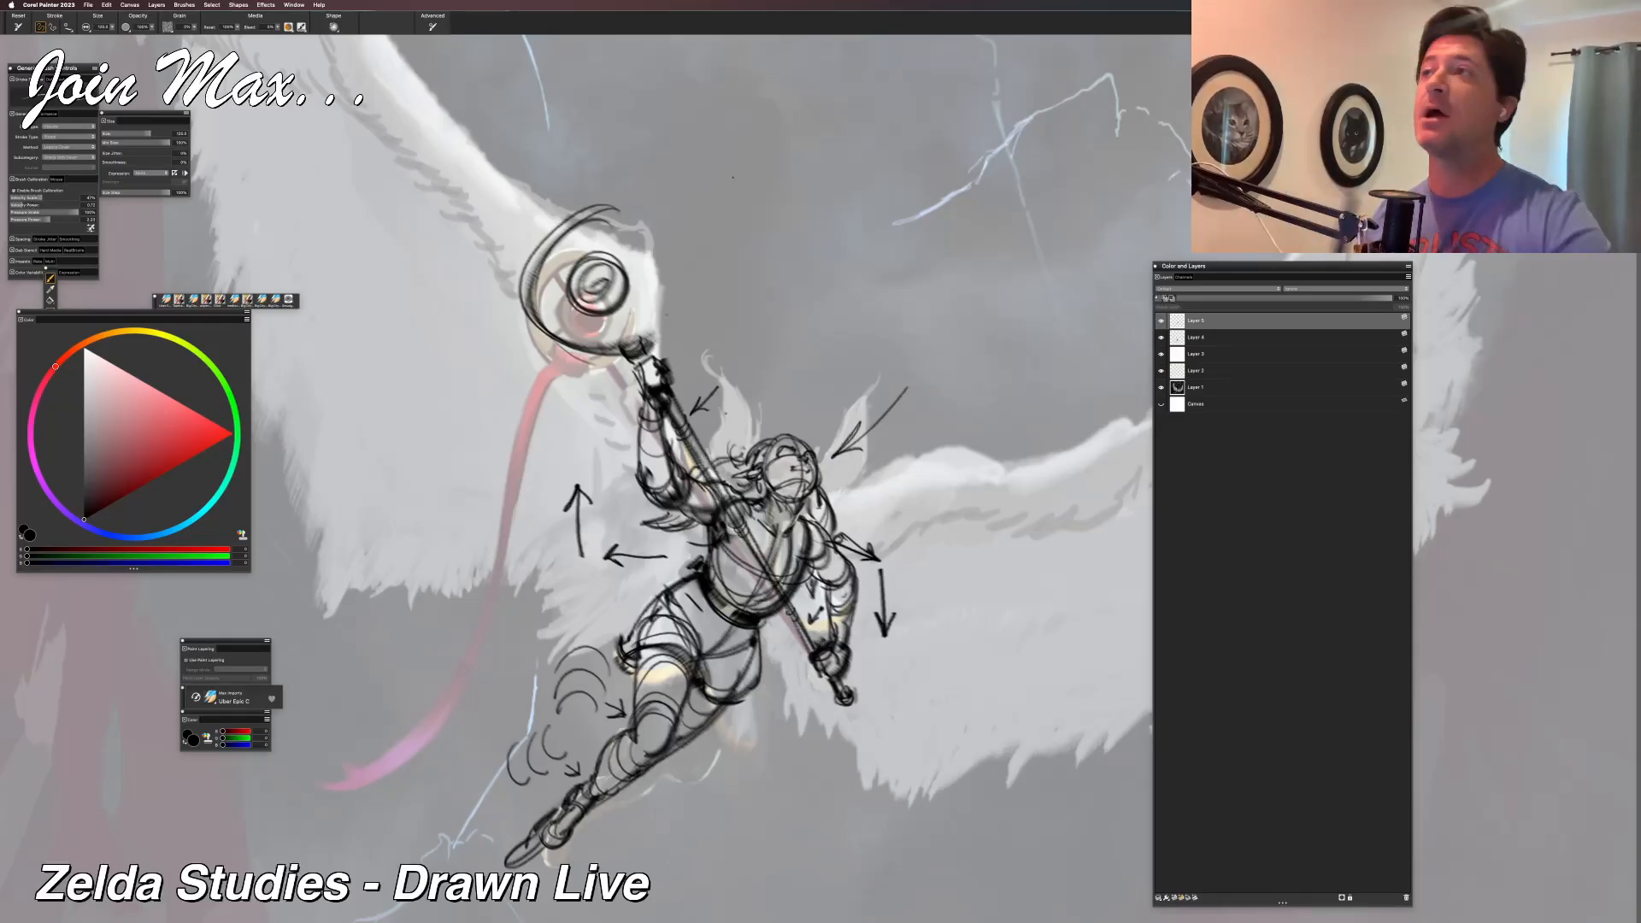
left_click(1173, 899)
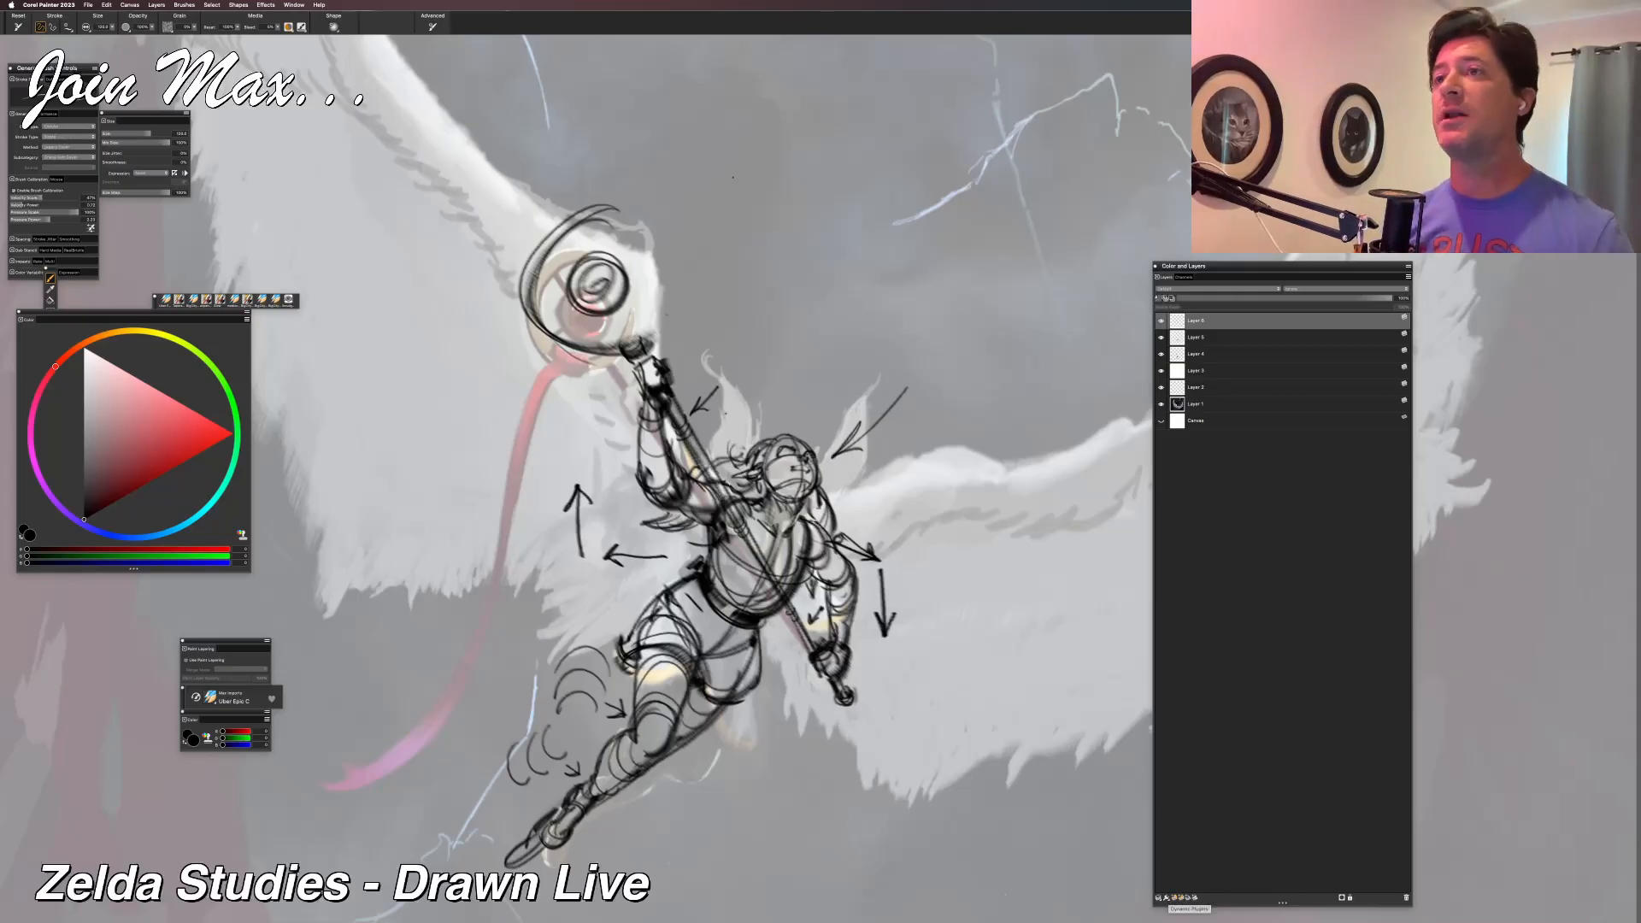
Try sketching sweeping wing guide curves from the raised hand across the figure's shoulders toward the opposite wing.
scroll(684, 470, "down", 3)
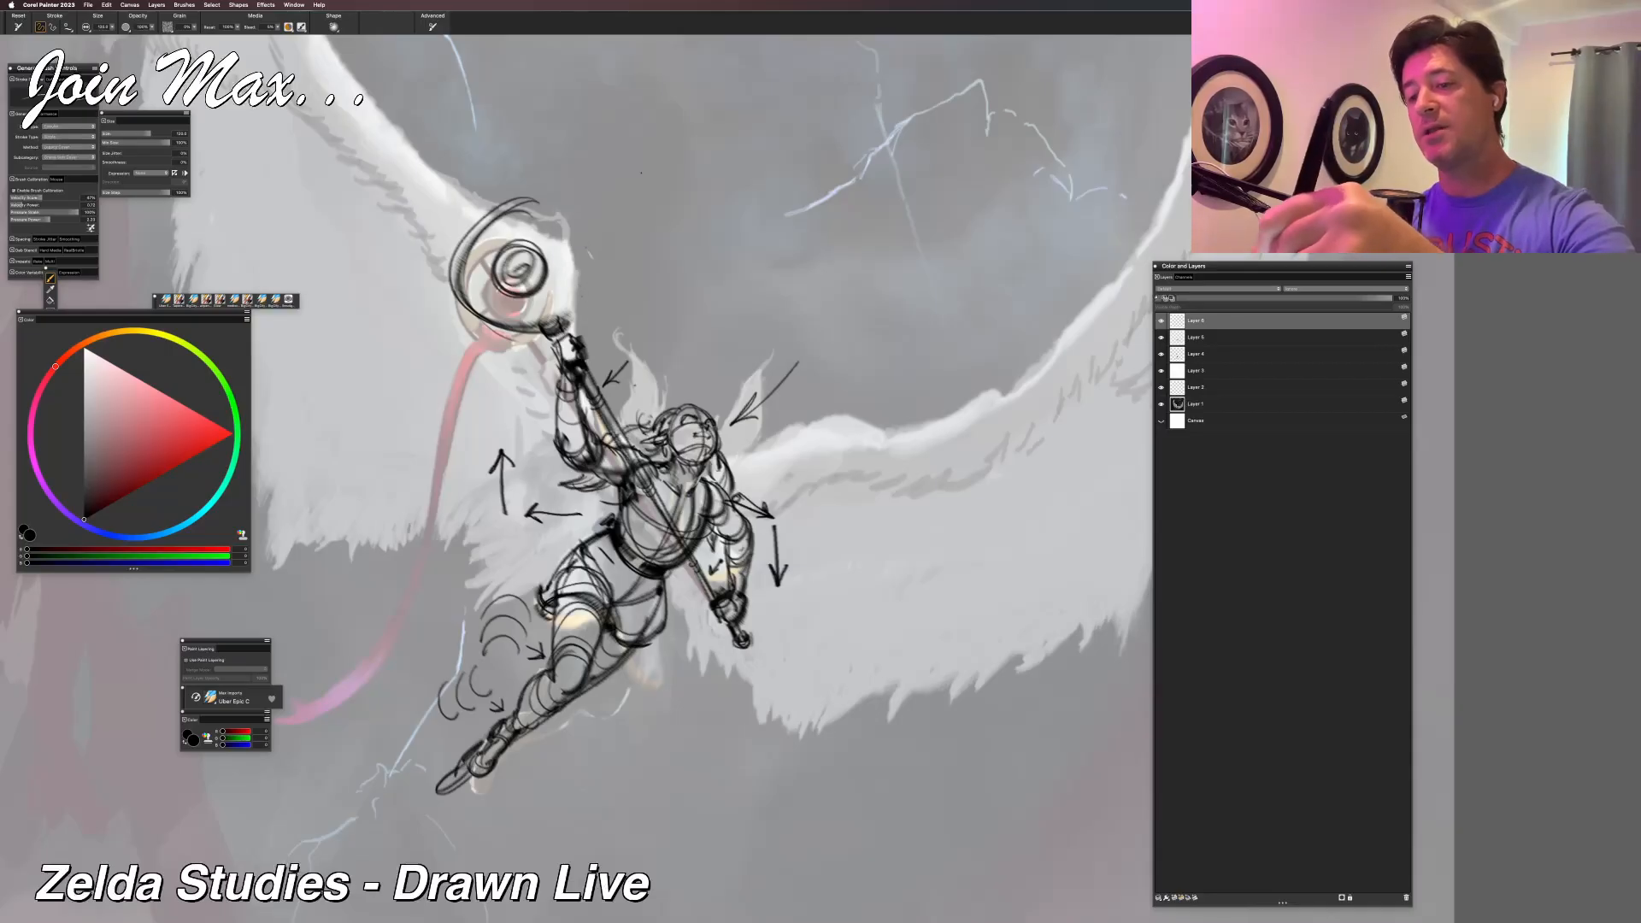
left_click_drag(594, 236, 628, 393)
left_click_drag(752, 459, 864, 380)
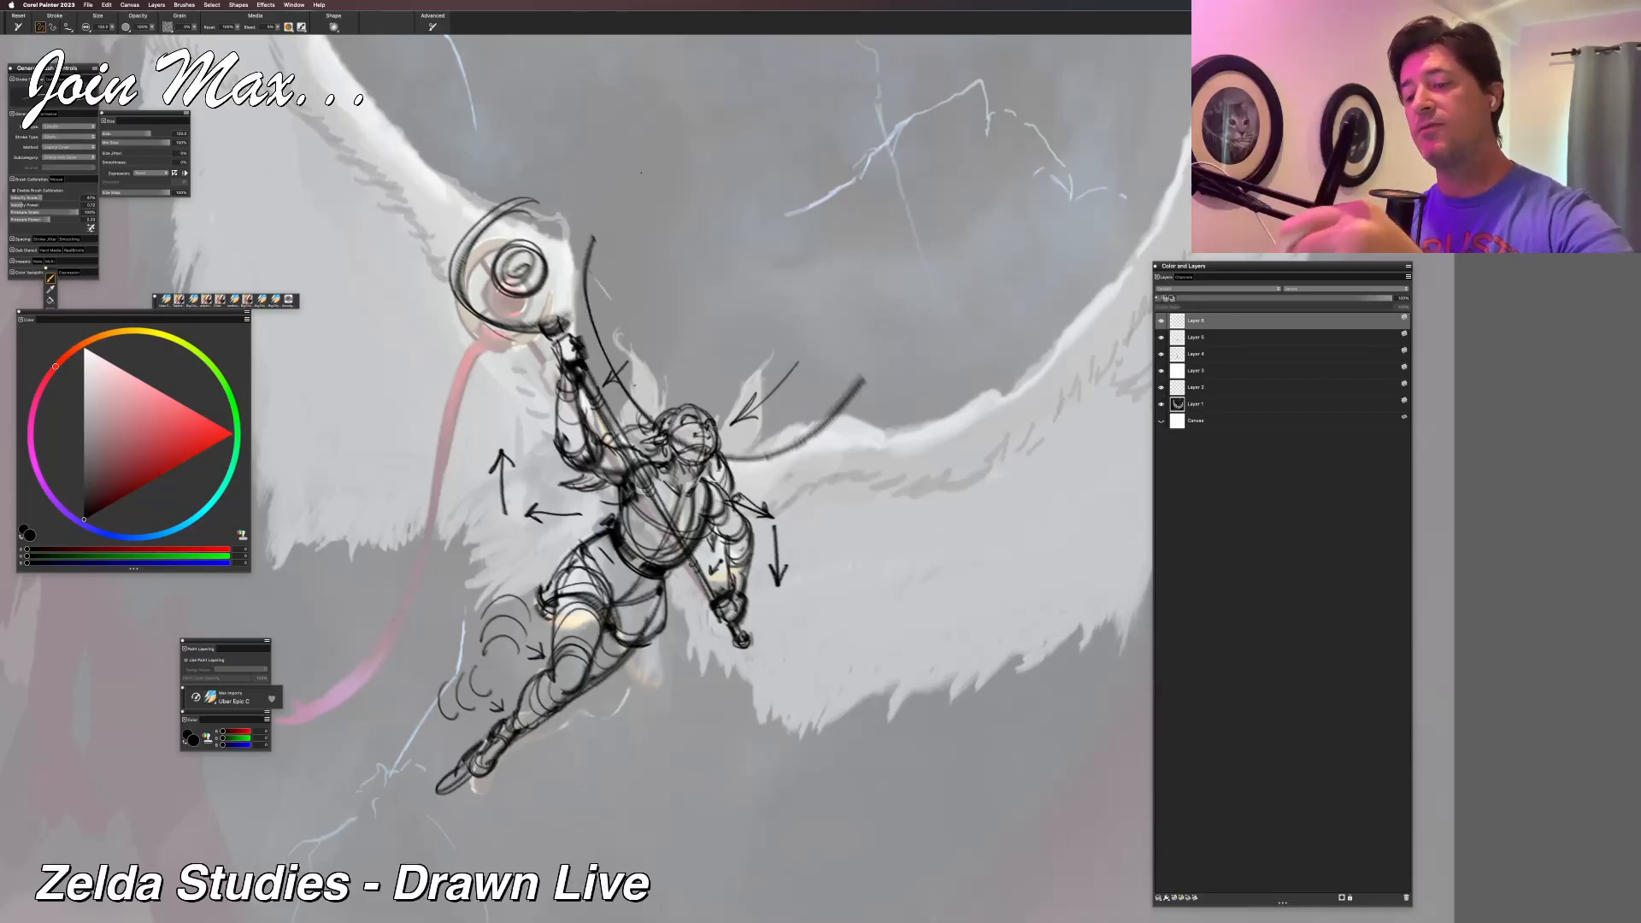
key("super+z")
key("super+z")
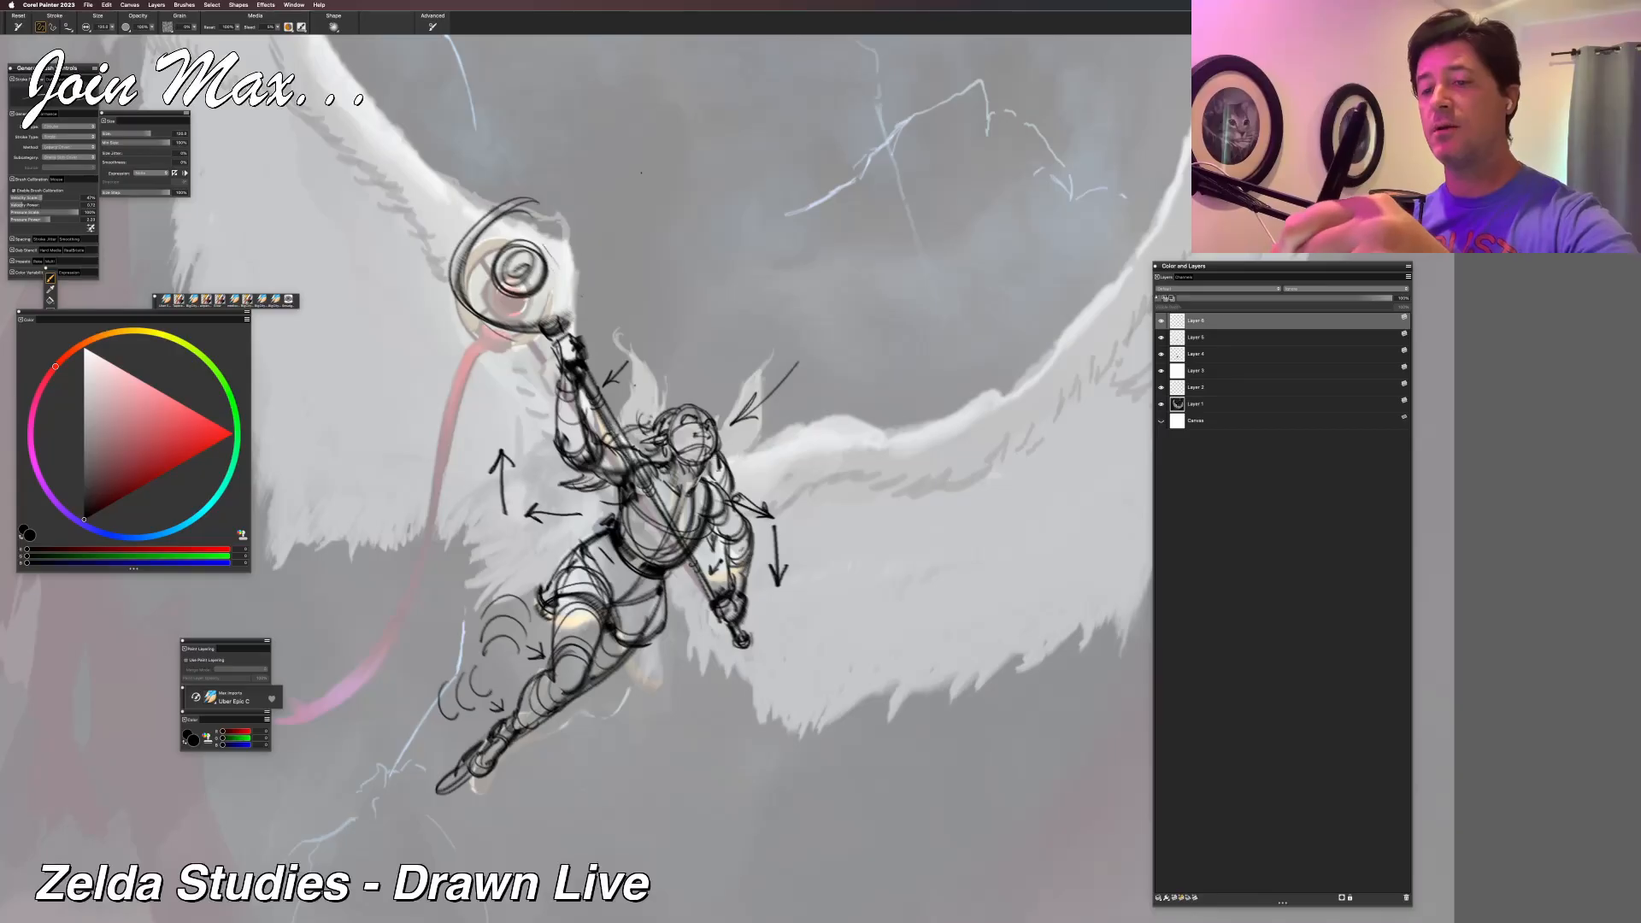
mouse_move(557, 256)
left_mouse_down()
mouse_move(692, 517)
mouse_move(902, 349)
left_mouse_up()
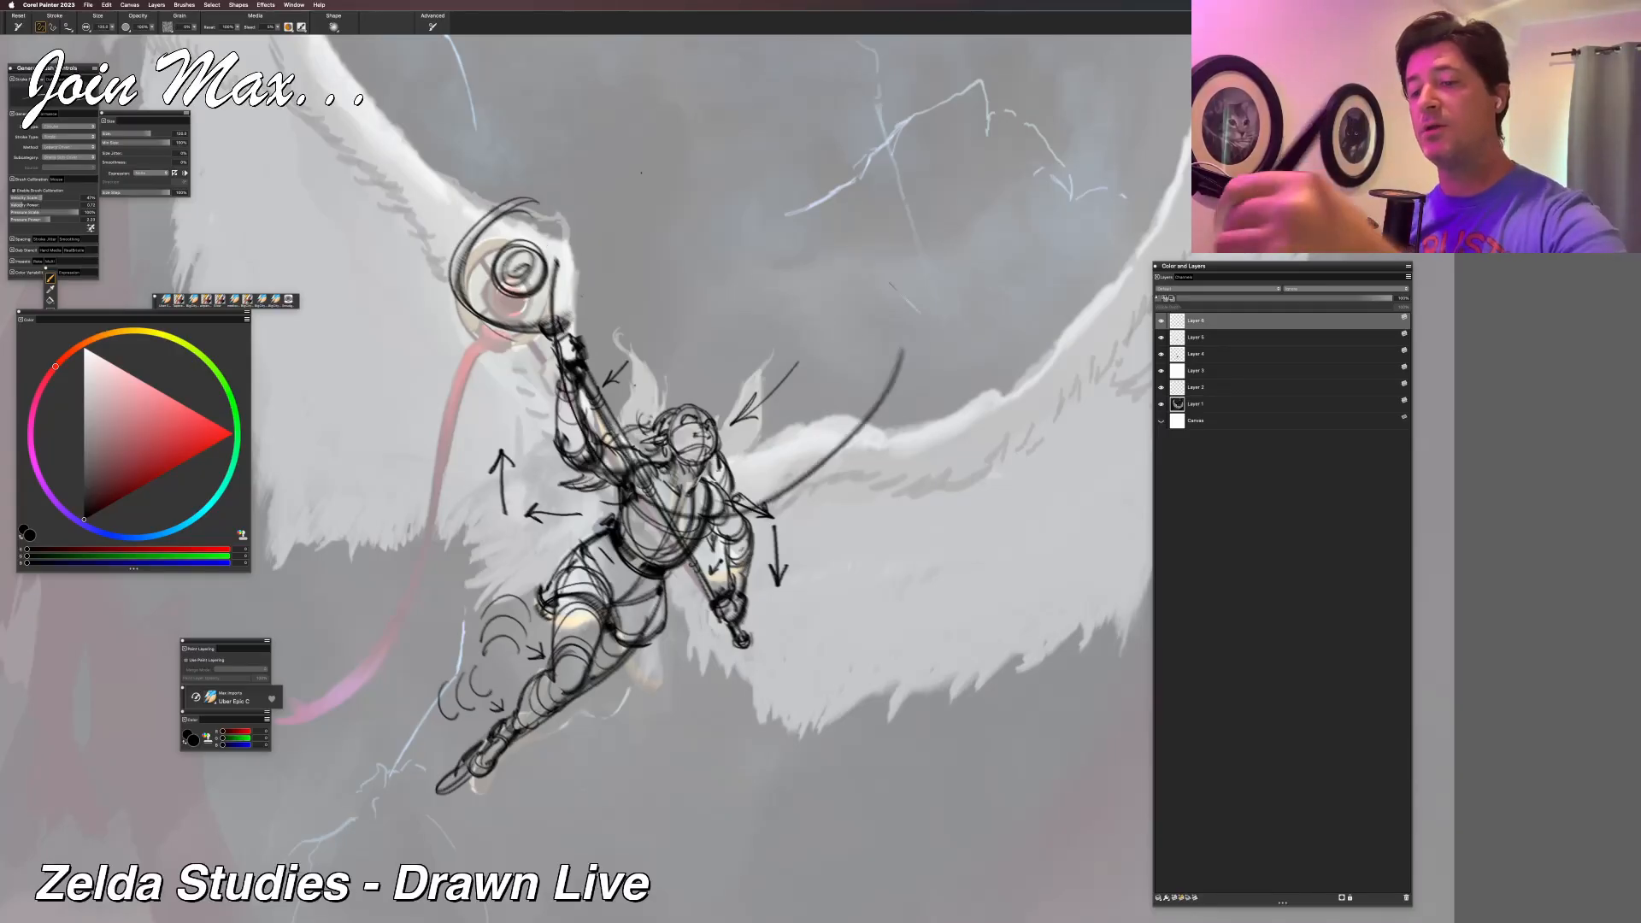
key("super+z")
left_click_drag(558, 235, 886, 368)
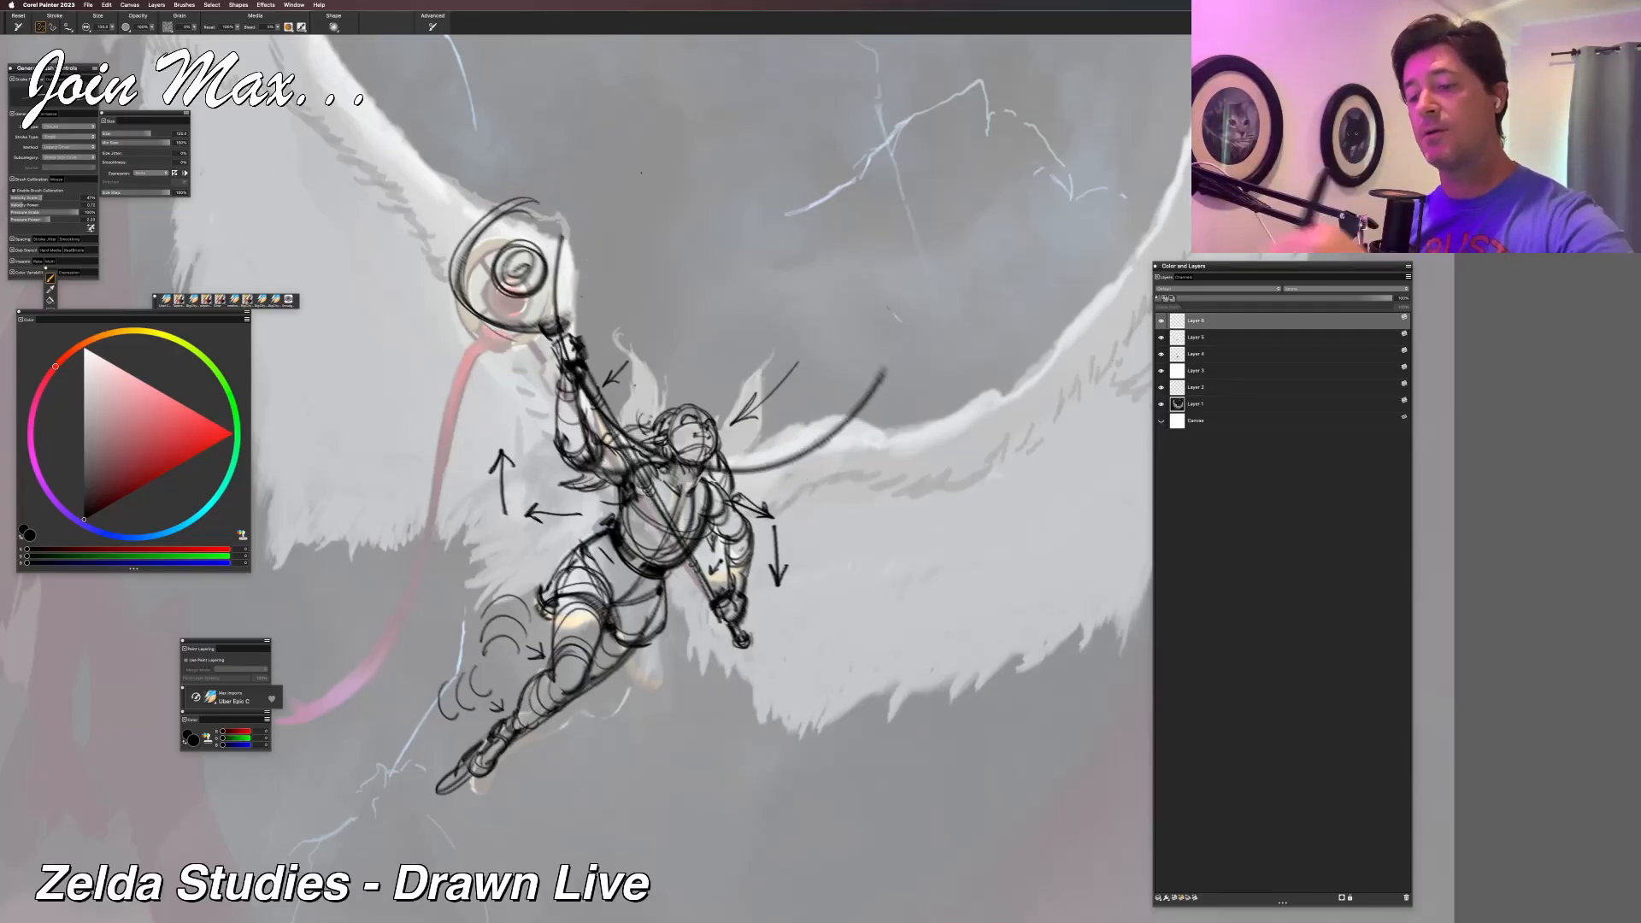
key("super+z")
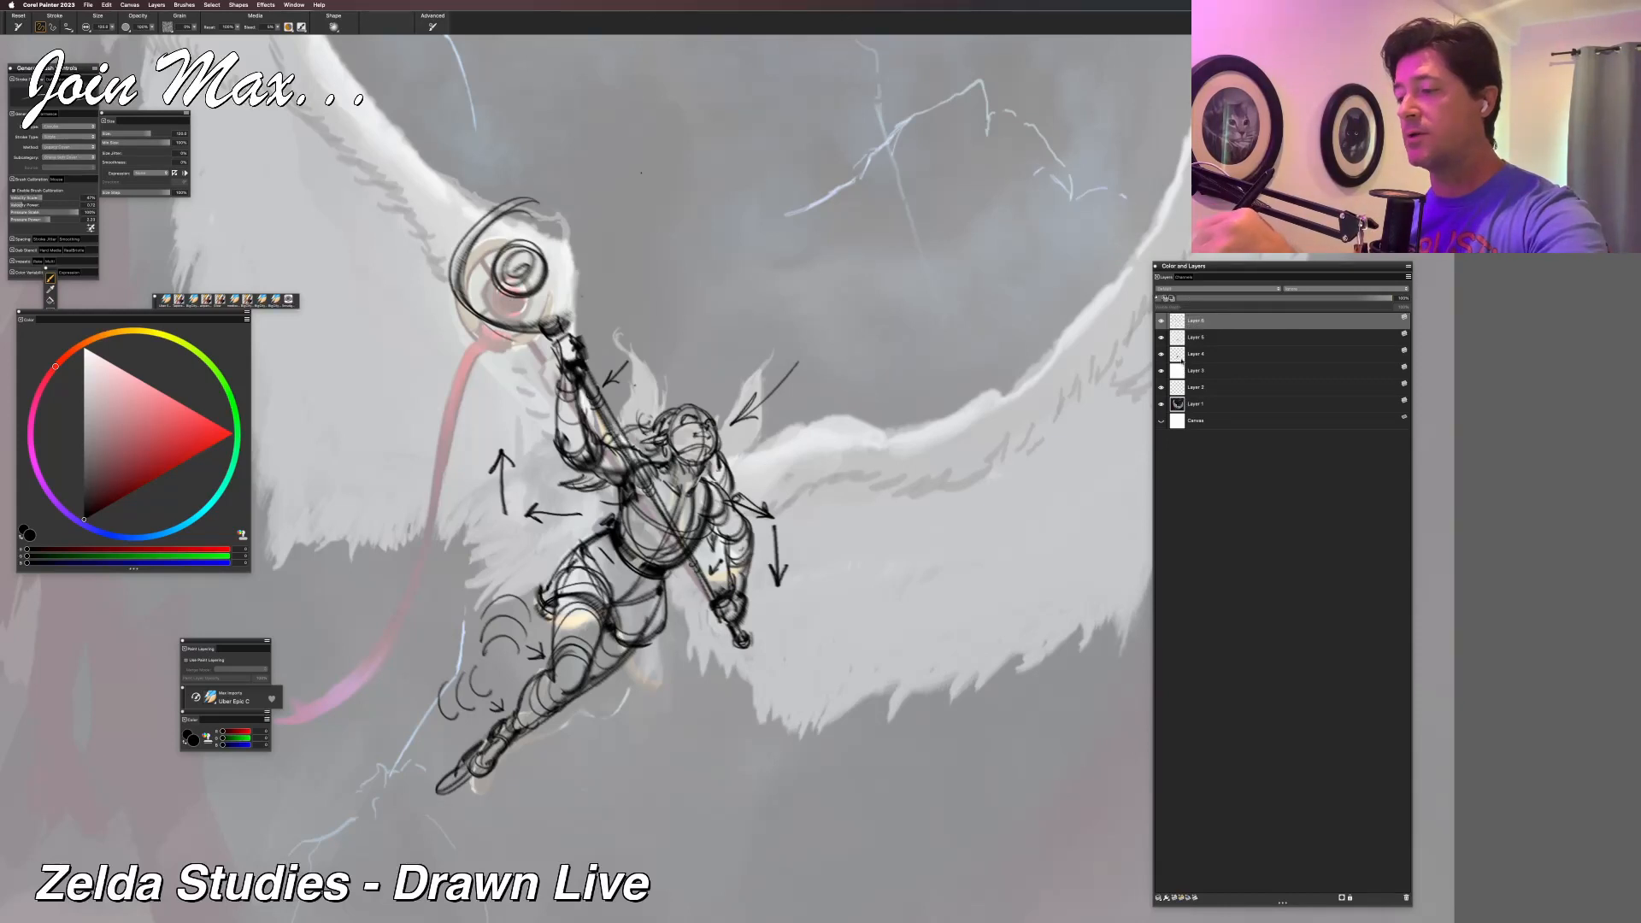
Add a new layer directly above Layer 3.
left_click(1184, 354)
left_click(1179, 373)
left_click(1176, 899)
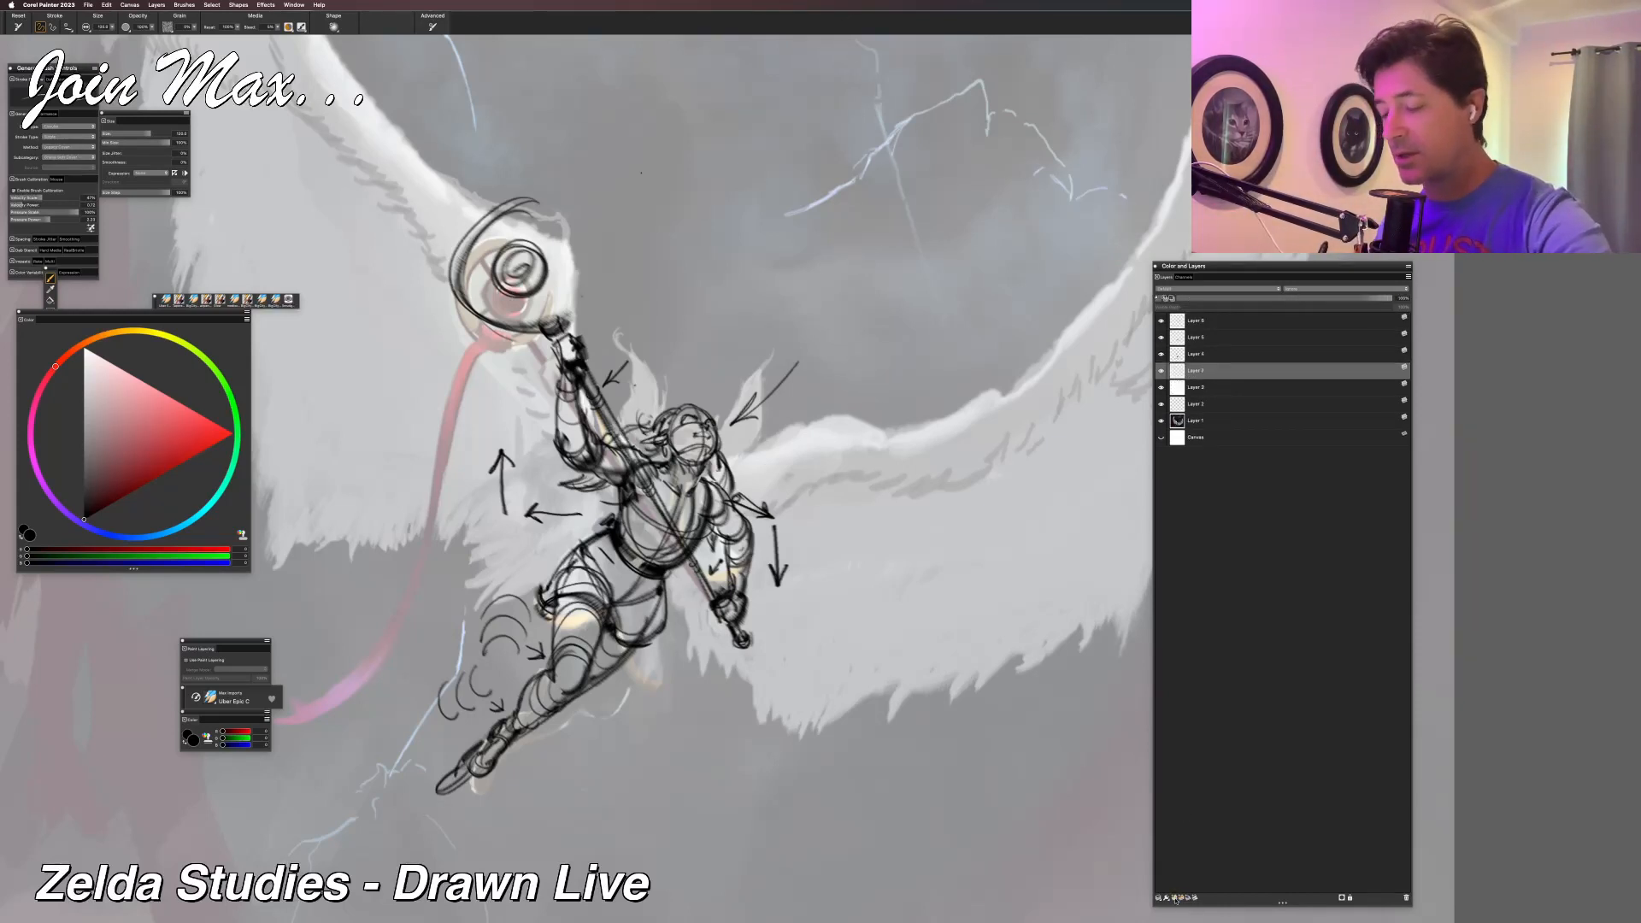
Collapse the figure sketch layers, Layer 4 through Layer 6, into a single layer.
left_click(1194, 354)
left_click(1194, 322, "shift")
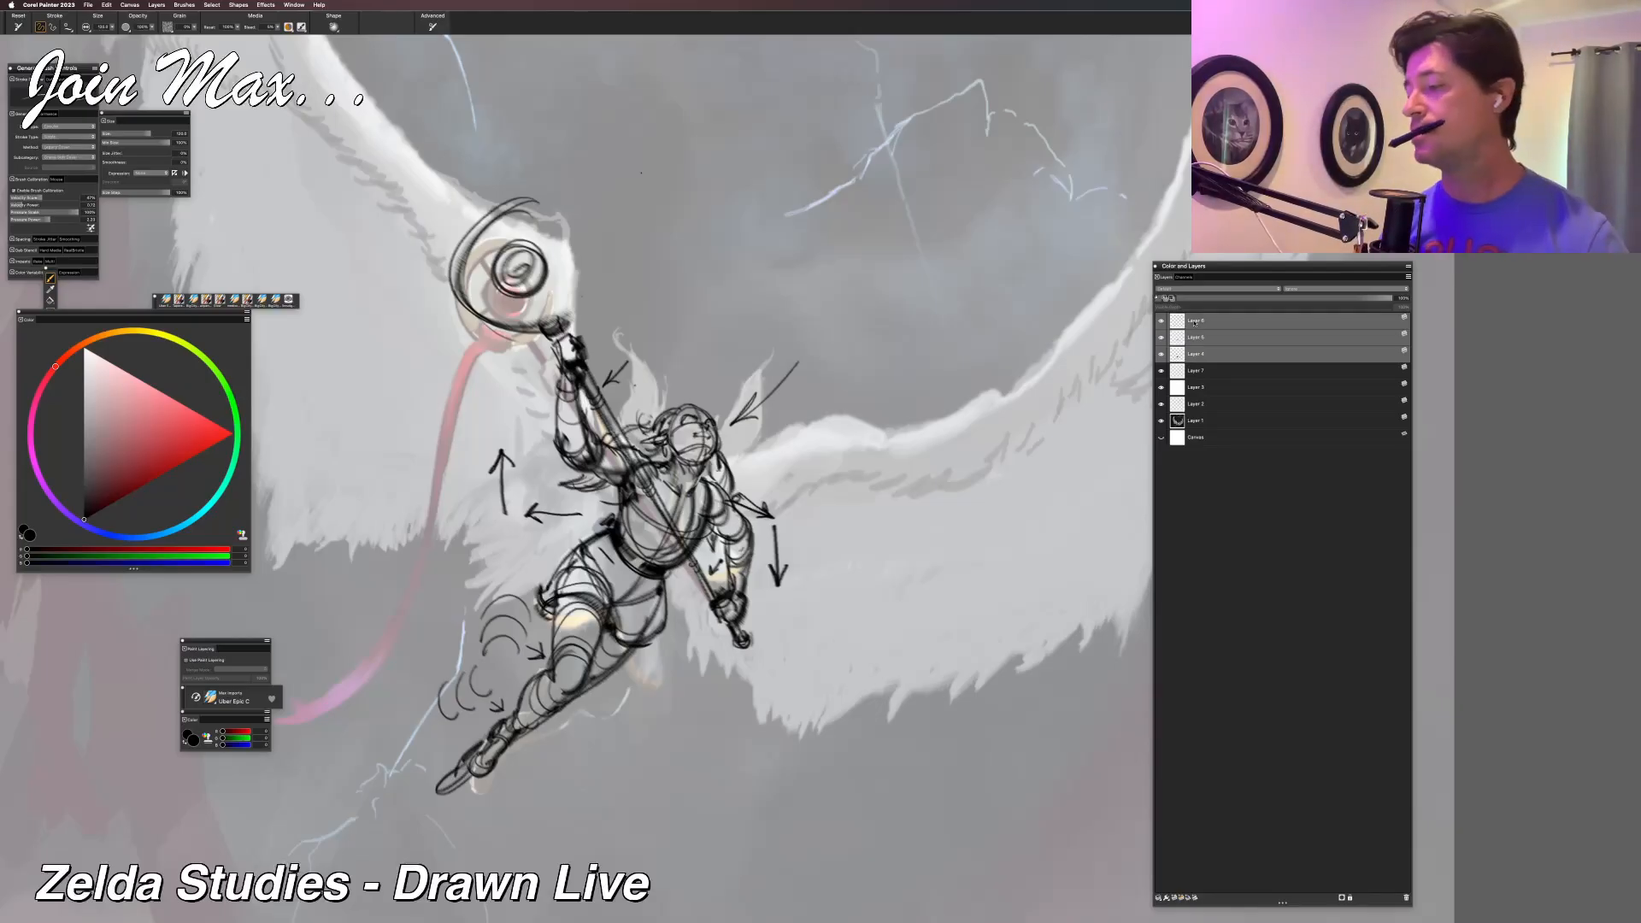
key("super+e")
Preserve the merged sketch layer's transparency and fill its lines with a bright pinkish red.
mouse_move(185, 437)
left_mouse_down()
mouse_move(111, 453)
mouse_move(84, 419)
left_mouse_up()
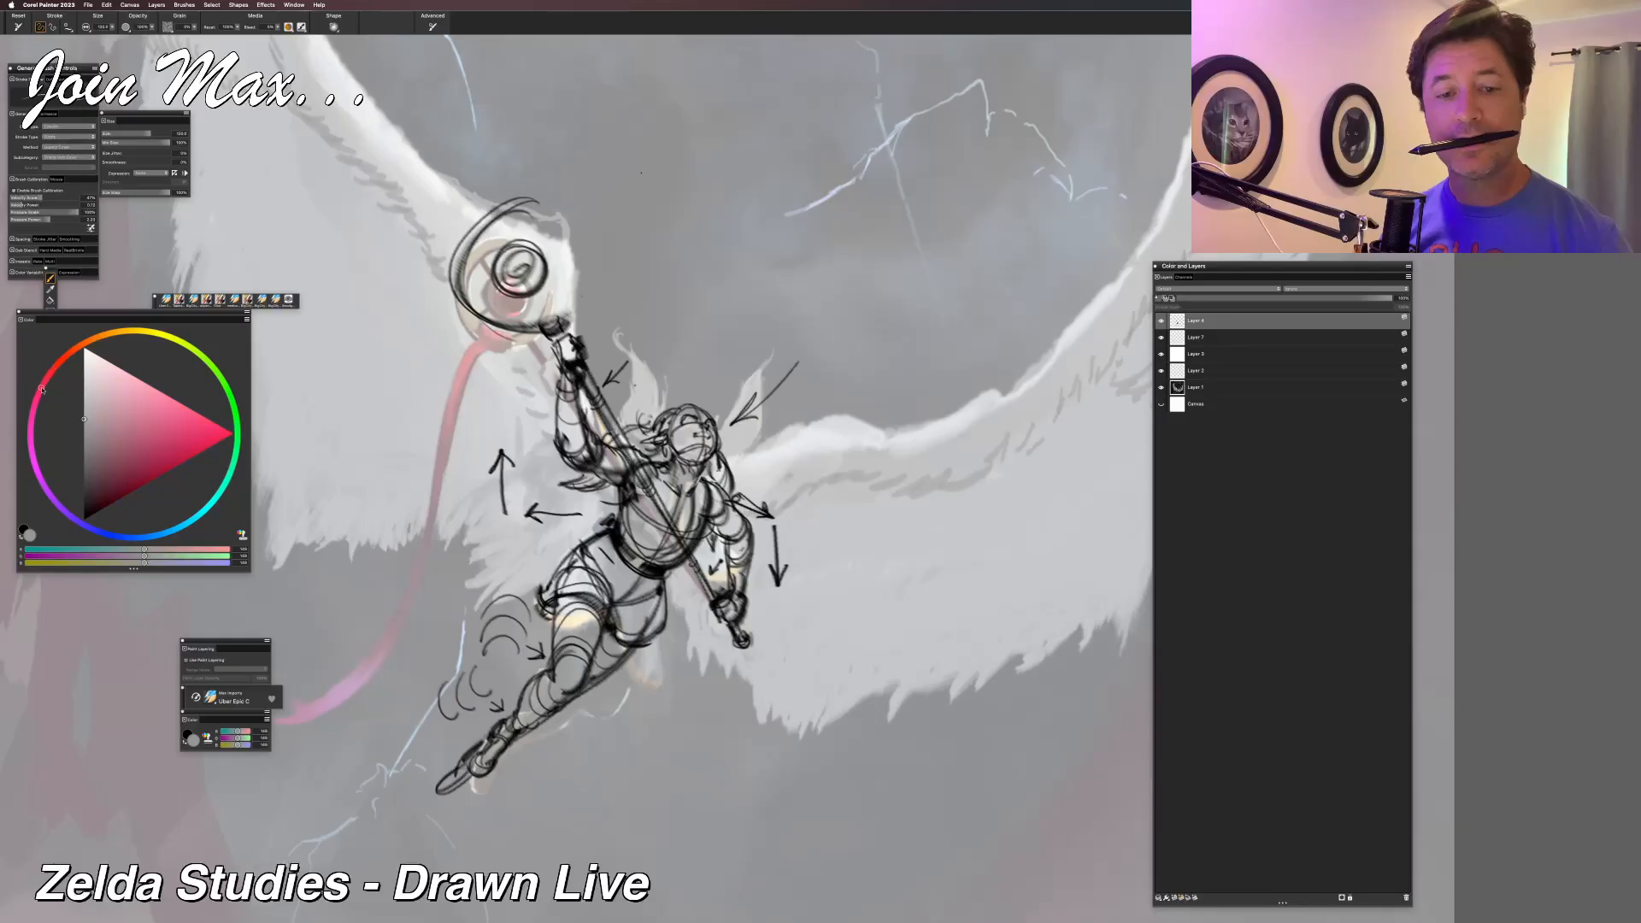
left_click(200, 415)
key("super+f")
key("Return")
key("super+z")
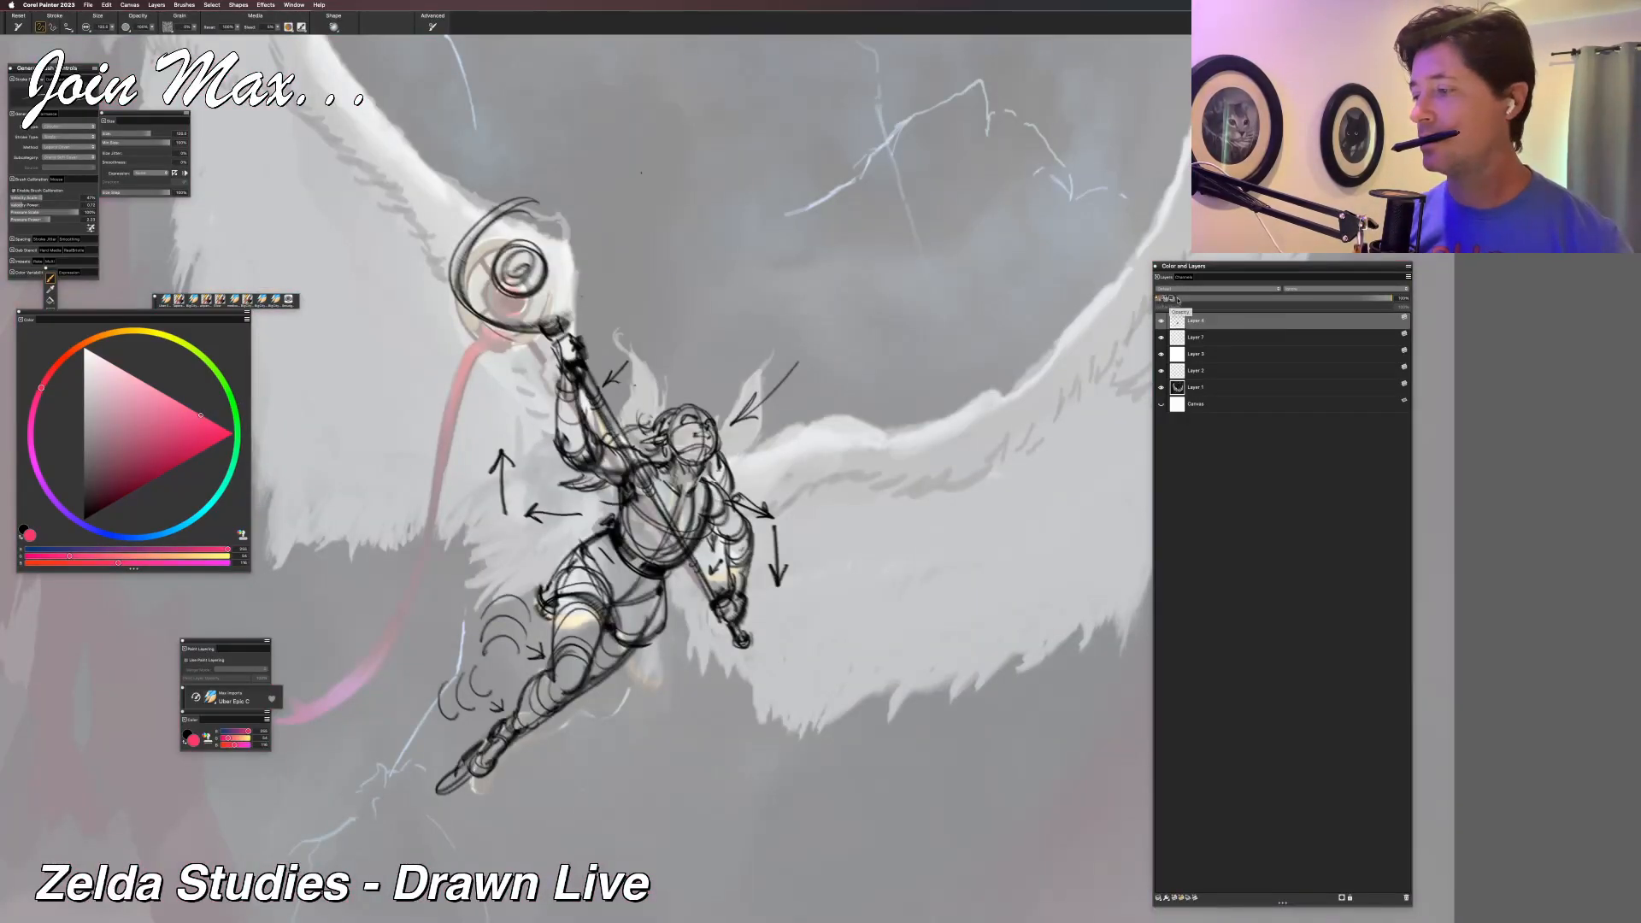
key("super+f")
key("Return")
scroll(820, 436, "down", 2)
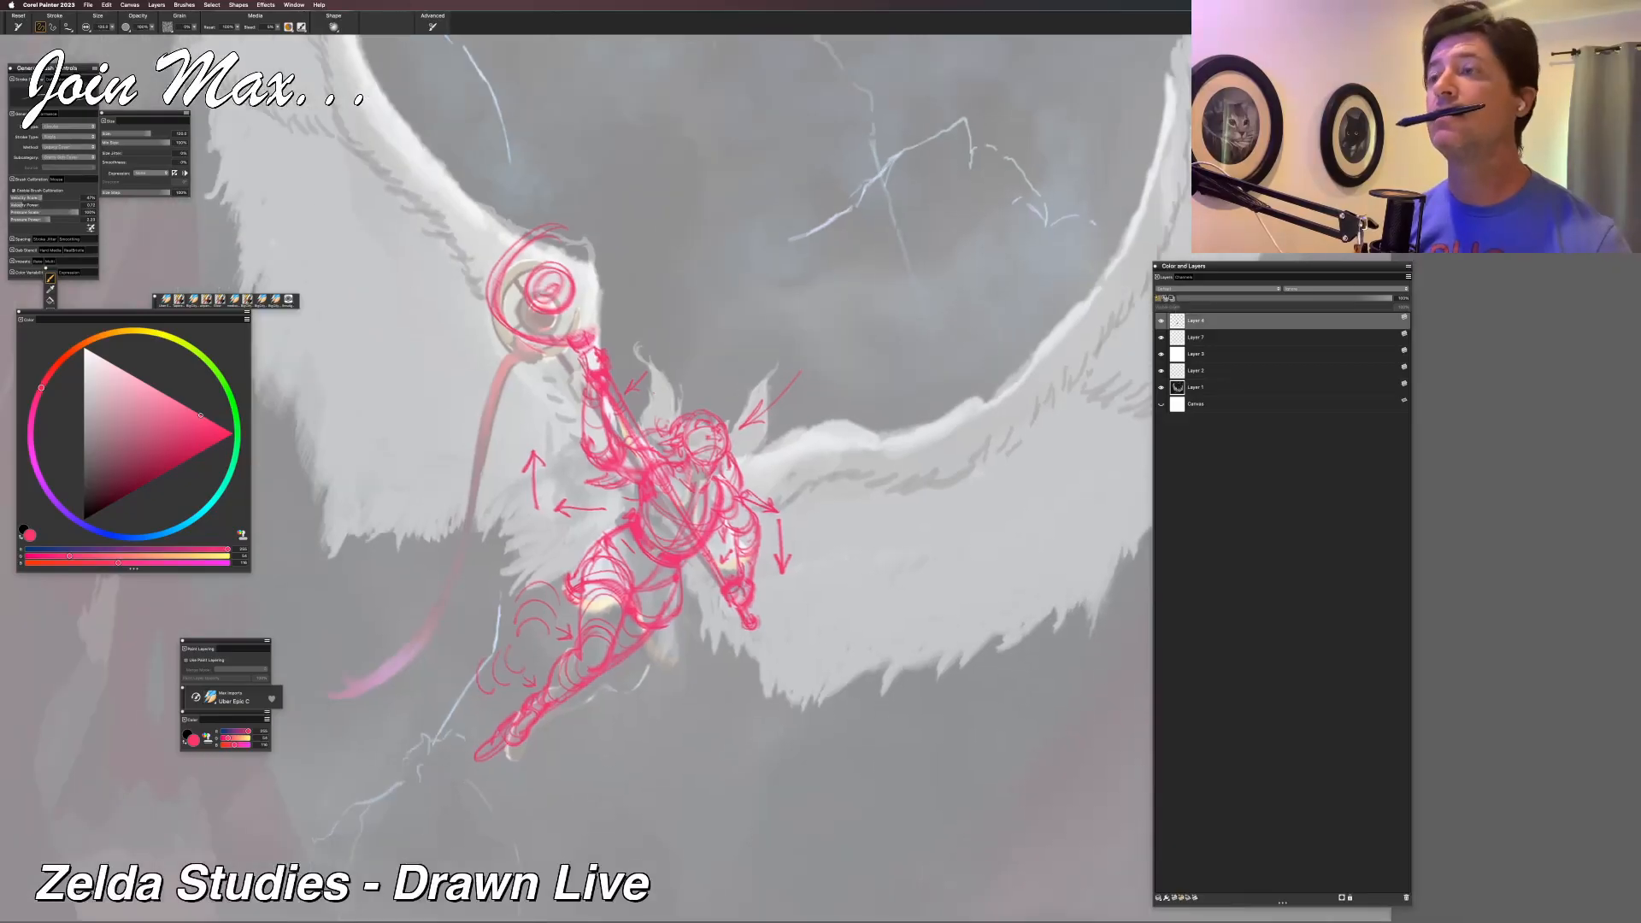
Refill the figure's sketch lines with a darker crimson of the same hue.
left_click(166, 432)
left_click(157, 446)
left_click(154, 462)
key("super+f")
key("Return")
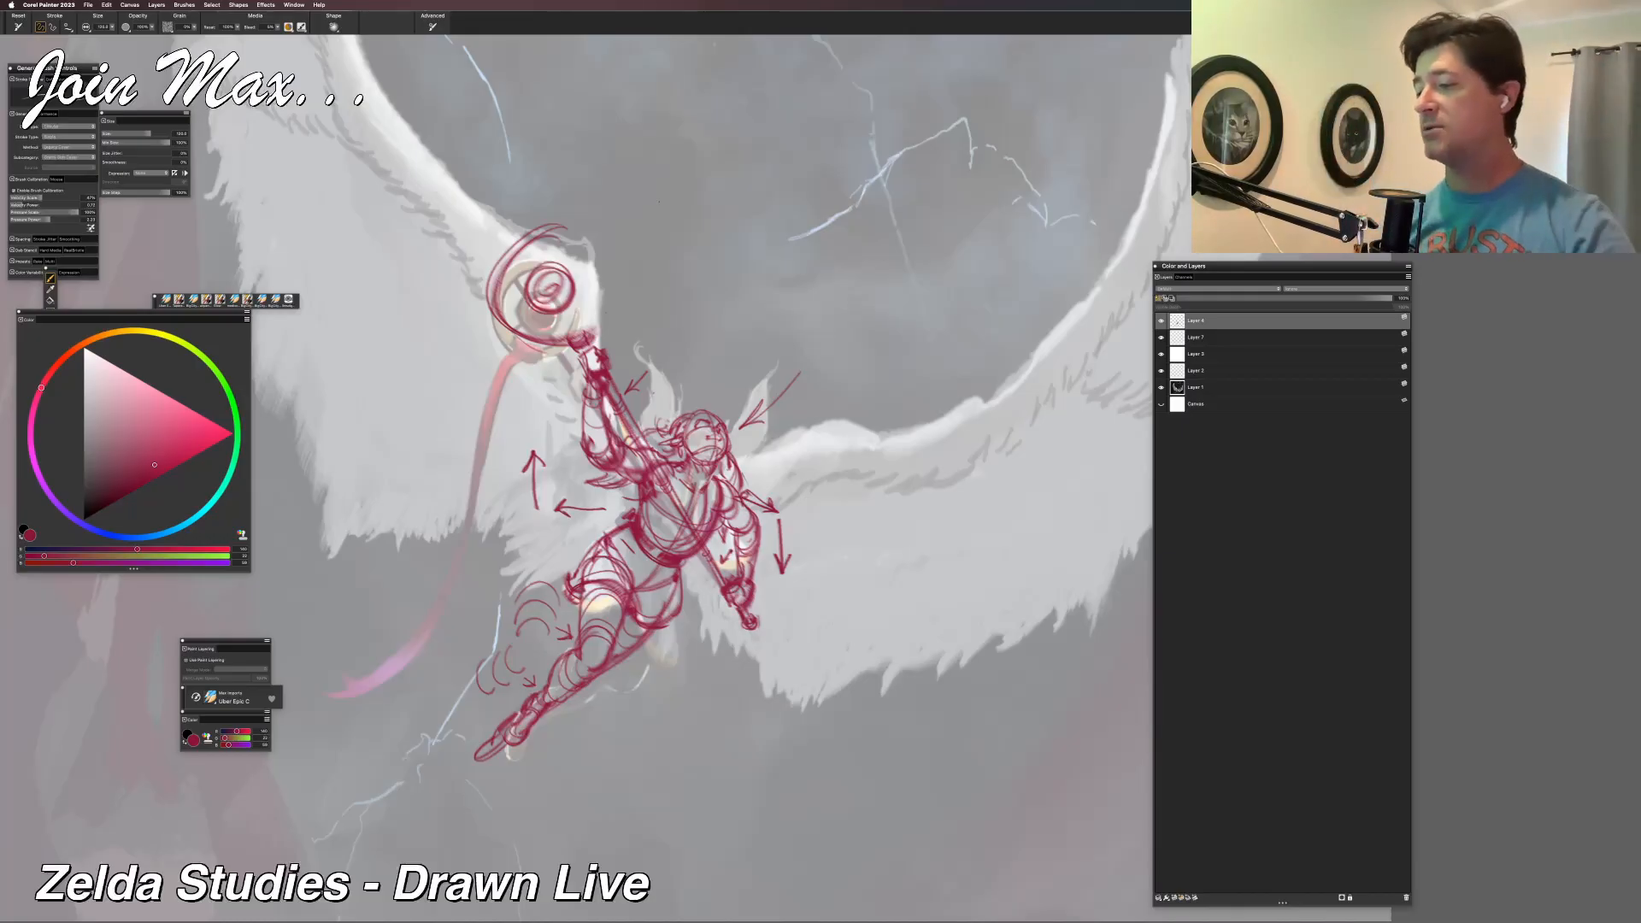
Add a new layer above the crimson figure sketch and undo the test stroke on it.
key("super+shift+n")
left_click_drag(675, 313, 718, 351)
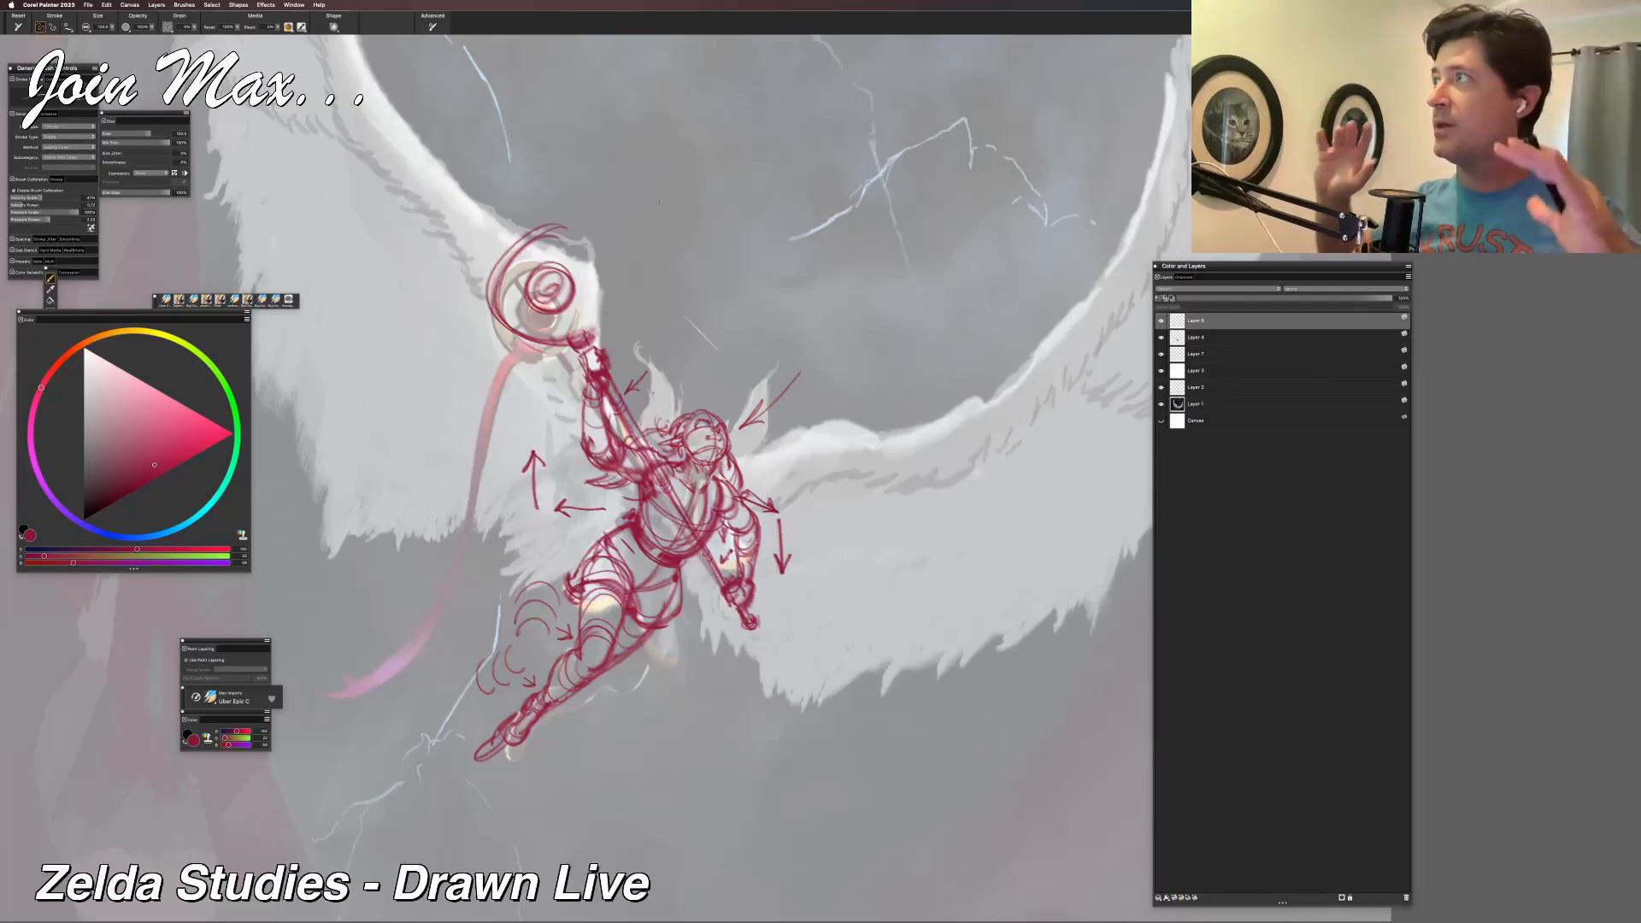
key("super+z")
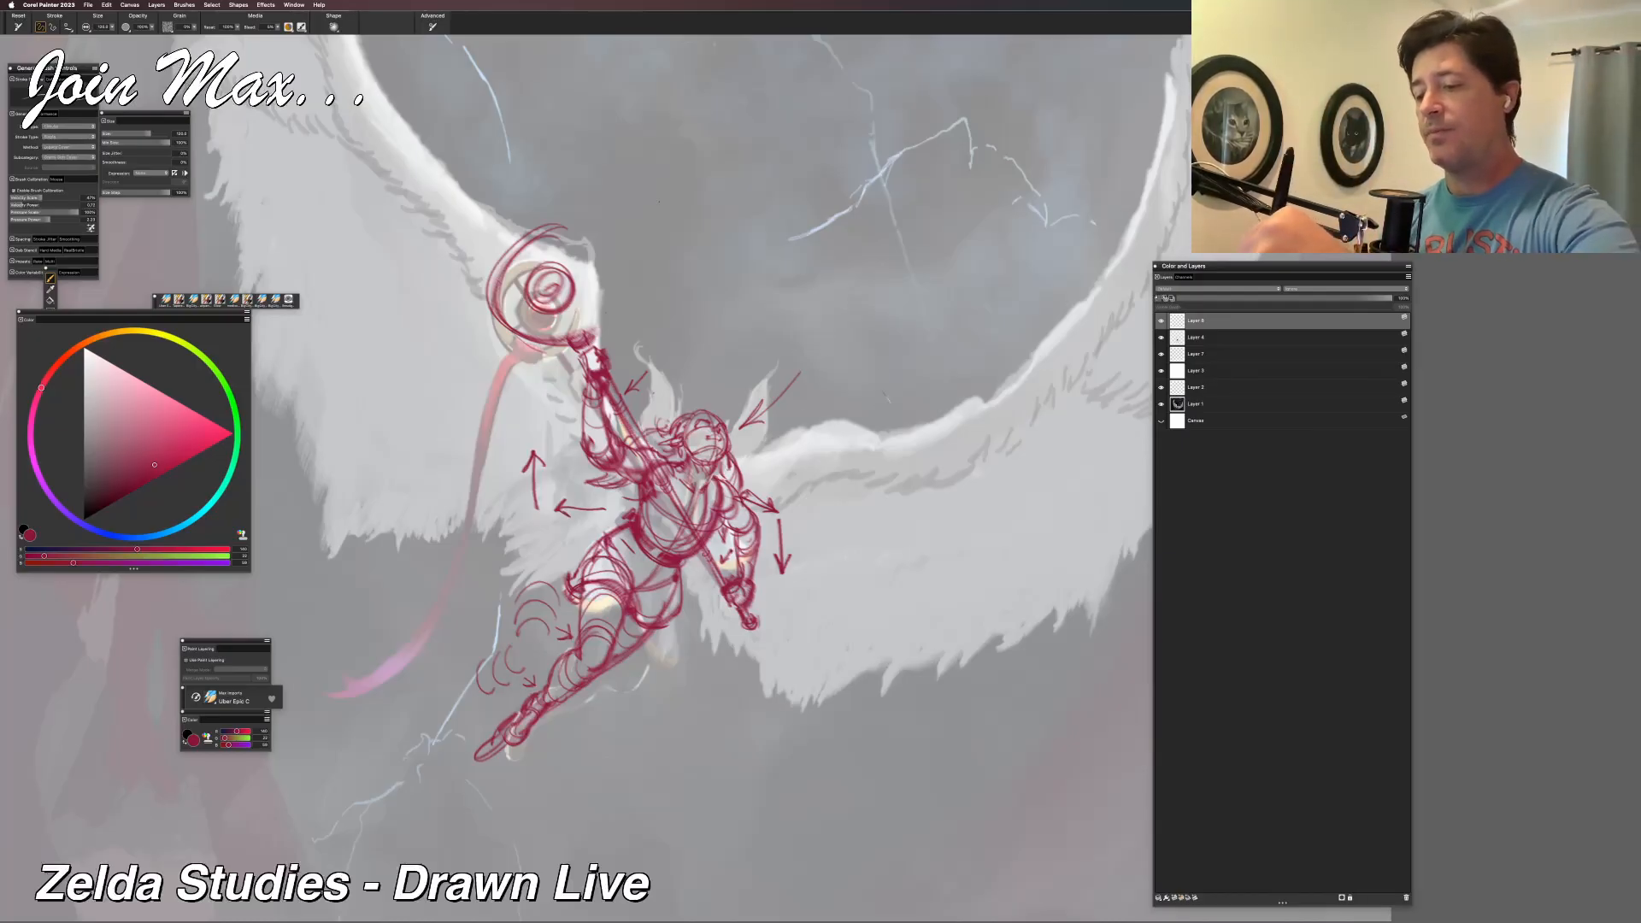
Try sketching a circle at each wing's bend and a curve connecting them across the shoulders.
left_click_drag(590, 207, 643, 277)
mouse_move(854, 374)
left_mouse_down()
mouse_move(792, 431)
mouse_move(898, 401)
left_mouse_up()
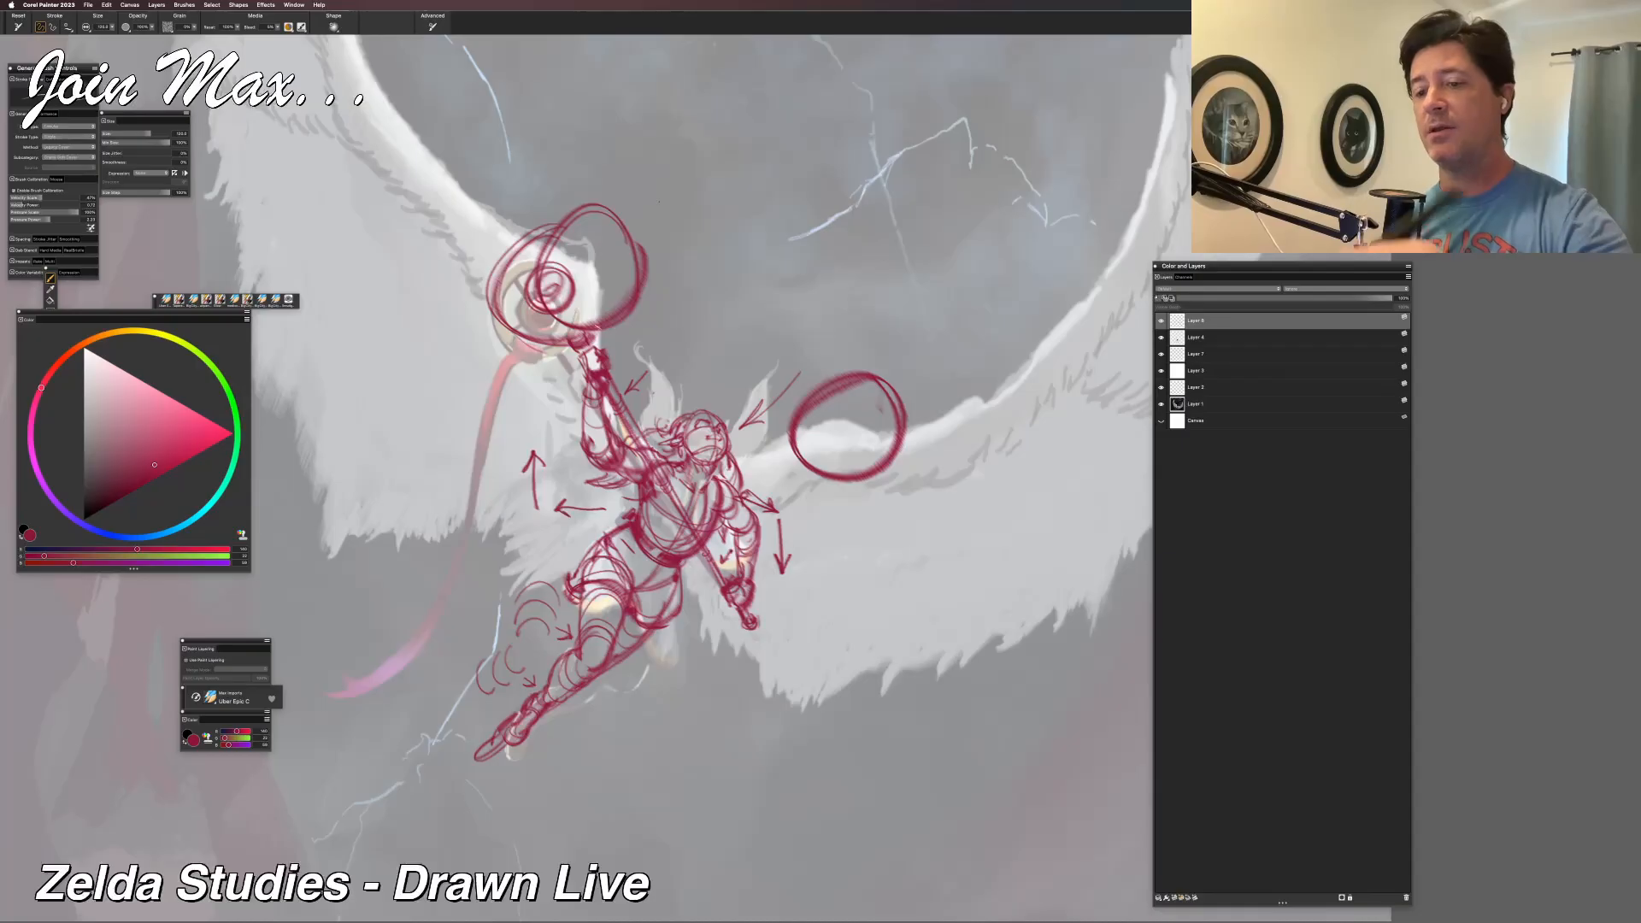
left_click_drag(599, 274, 850, 404)
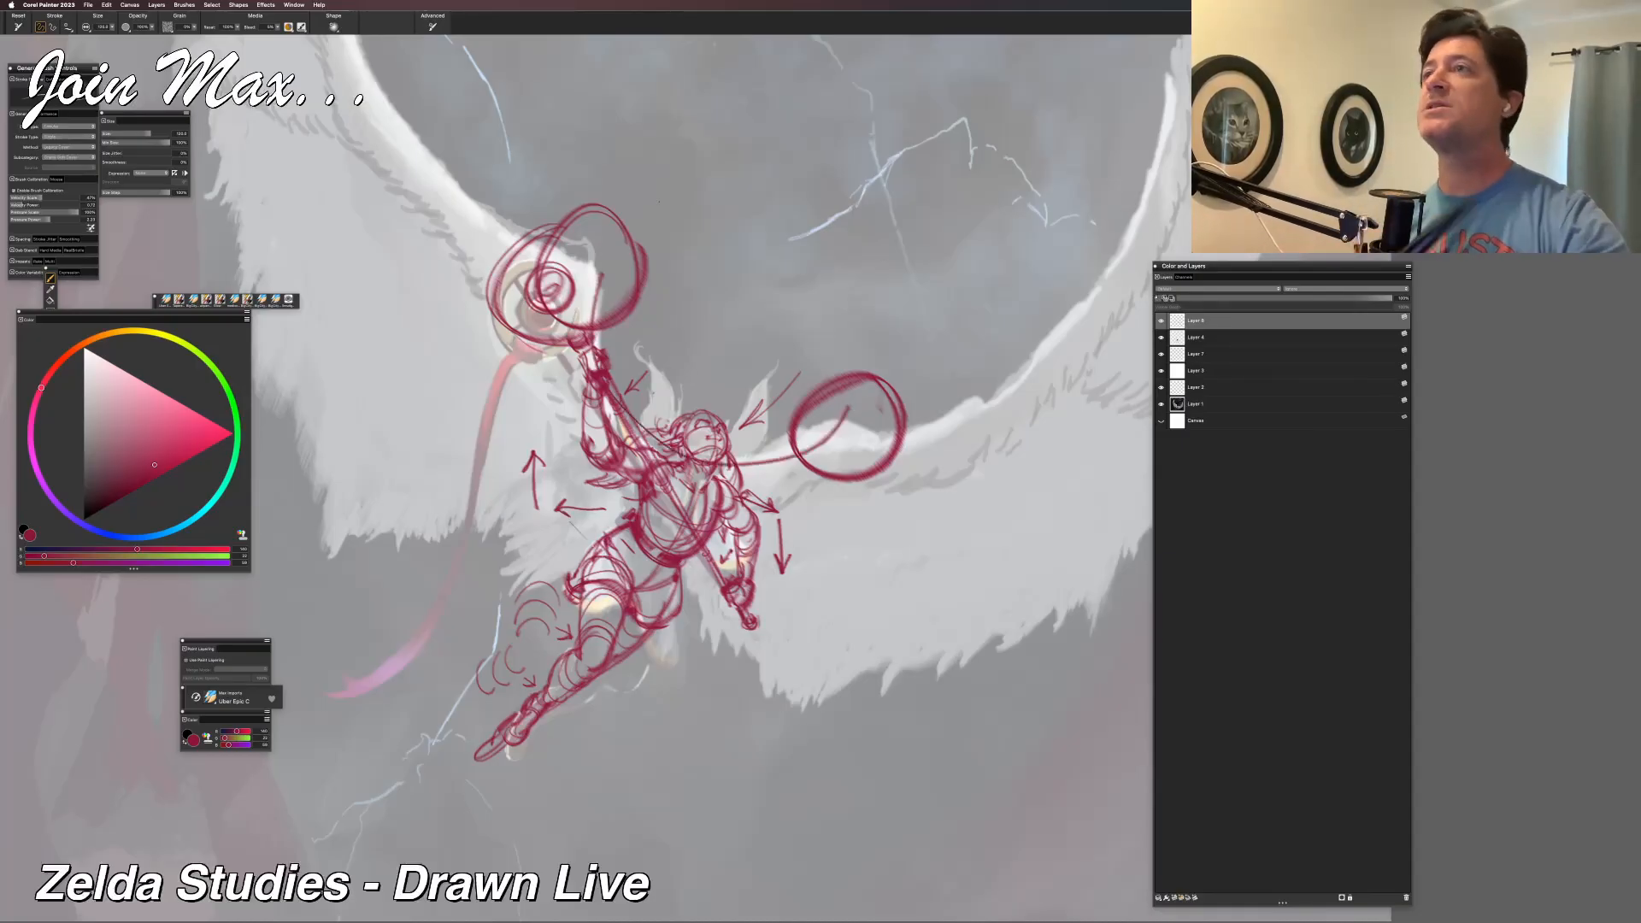
key("super+z")
key("super+z")
key("super+z")
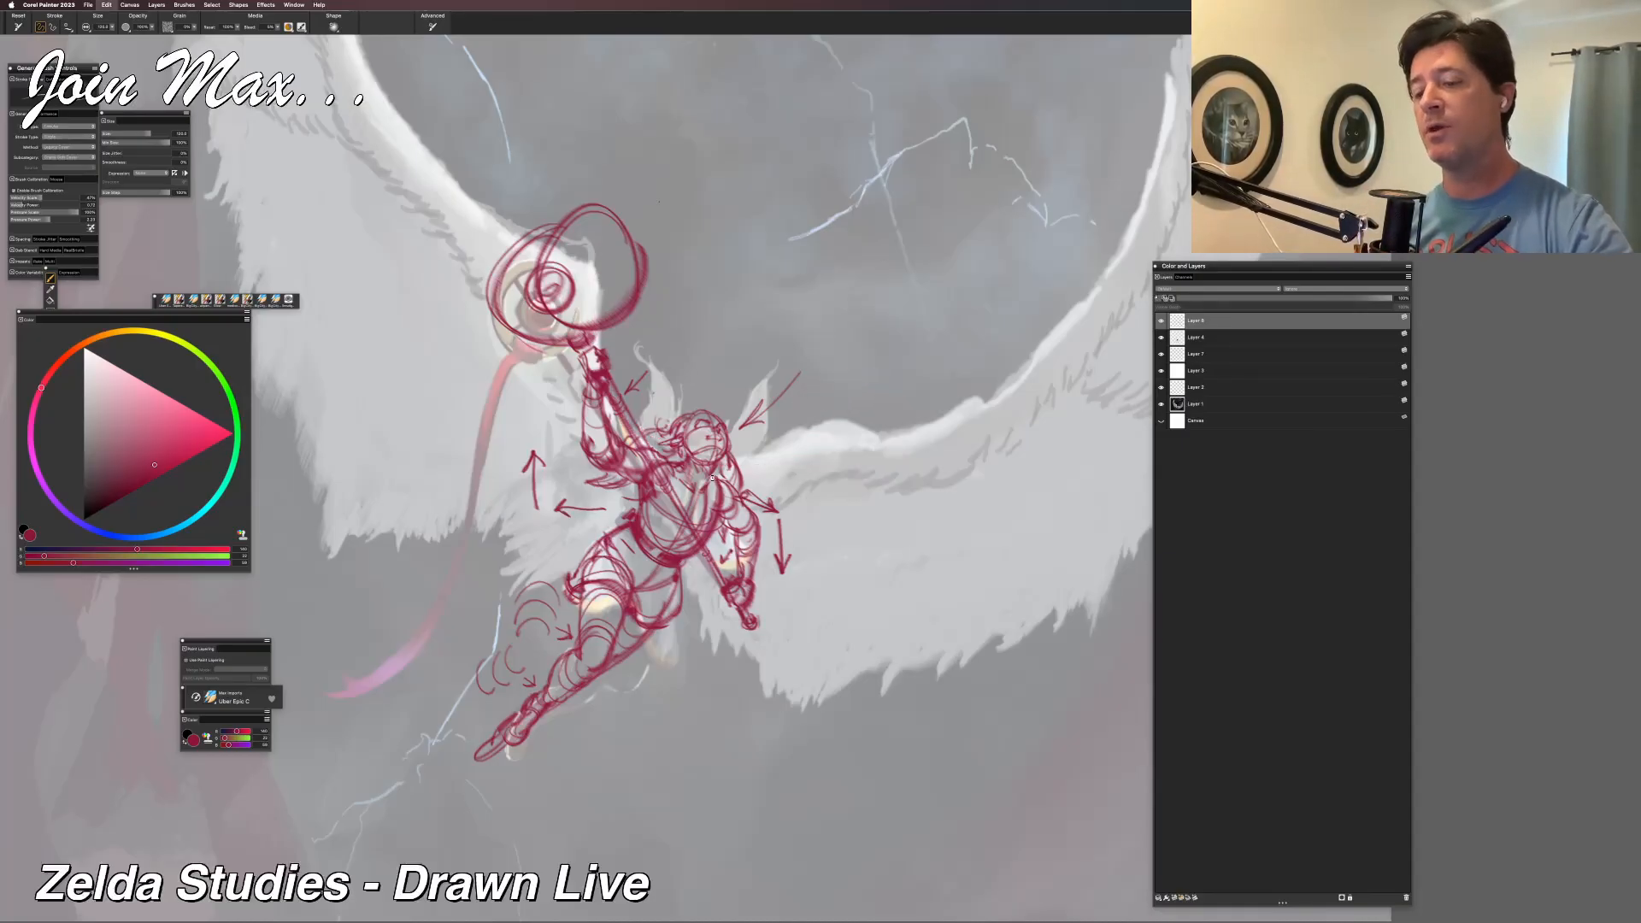
Try sketching crimson wing curves from the shoulders to both sides with an arc over the staff head.
mouse_move(595, 280)
left_mouse_down()
mouse_move(592, 336)
mouse_move(667, 470)
left_mouse_up()
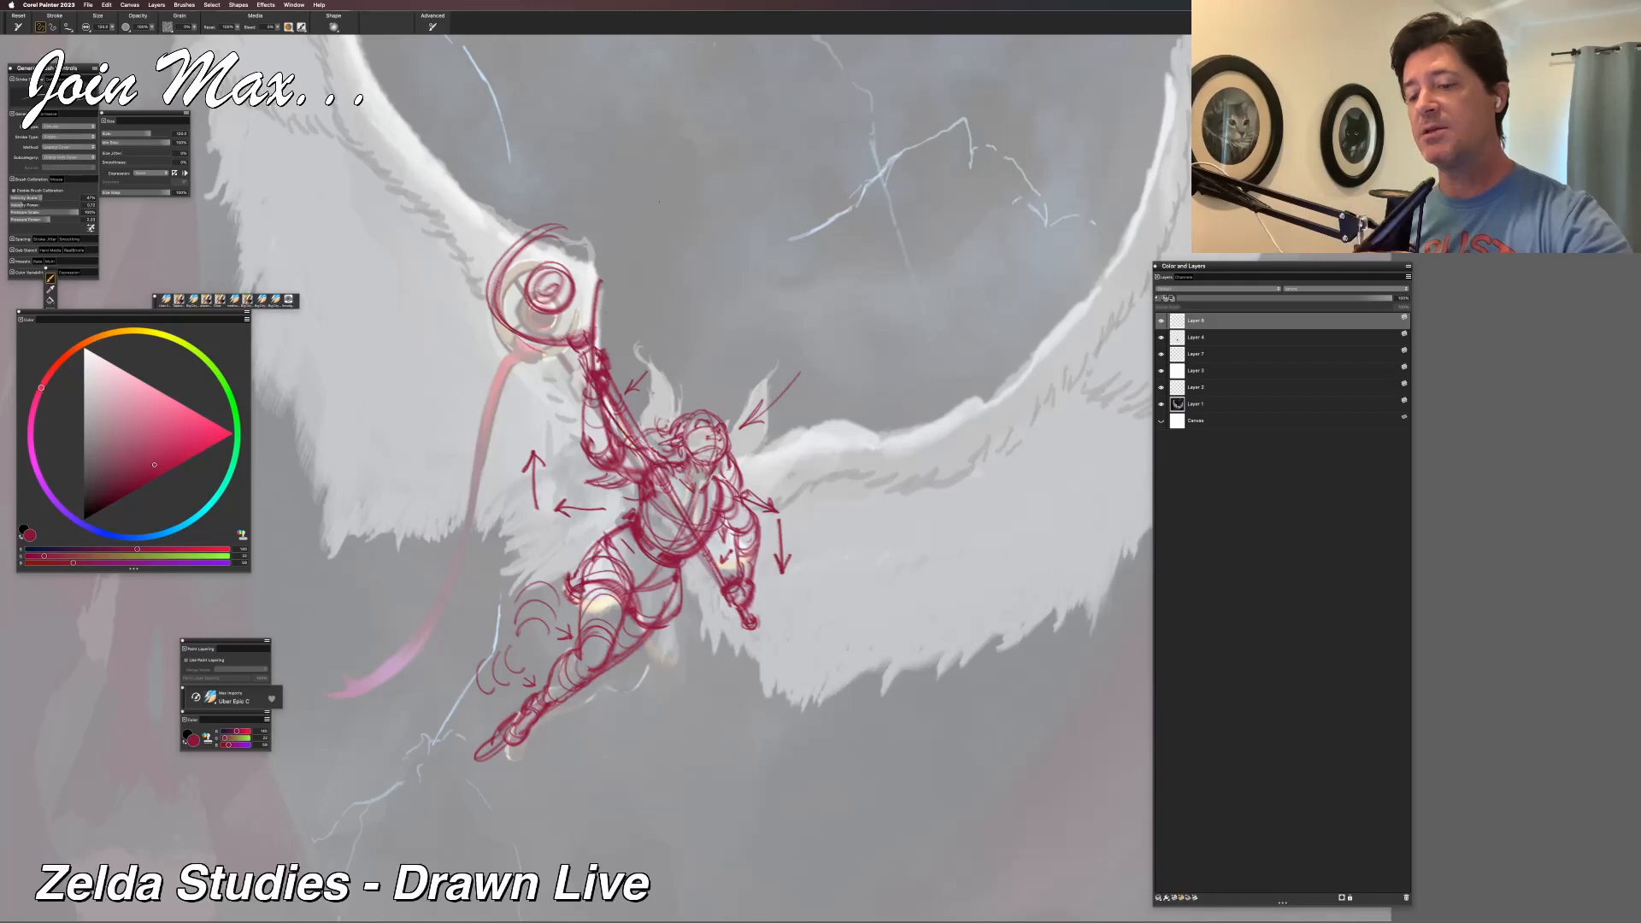
left_click_drag(836, 406, 700, 472)
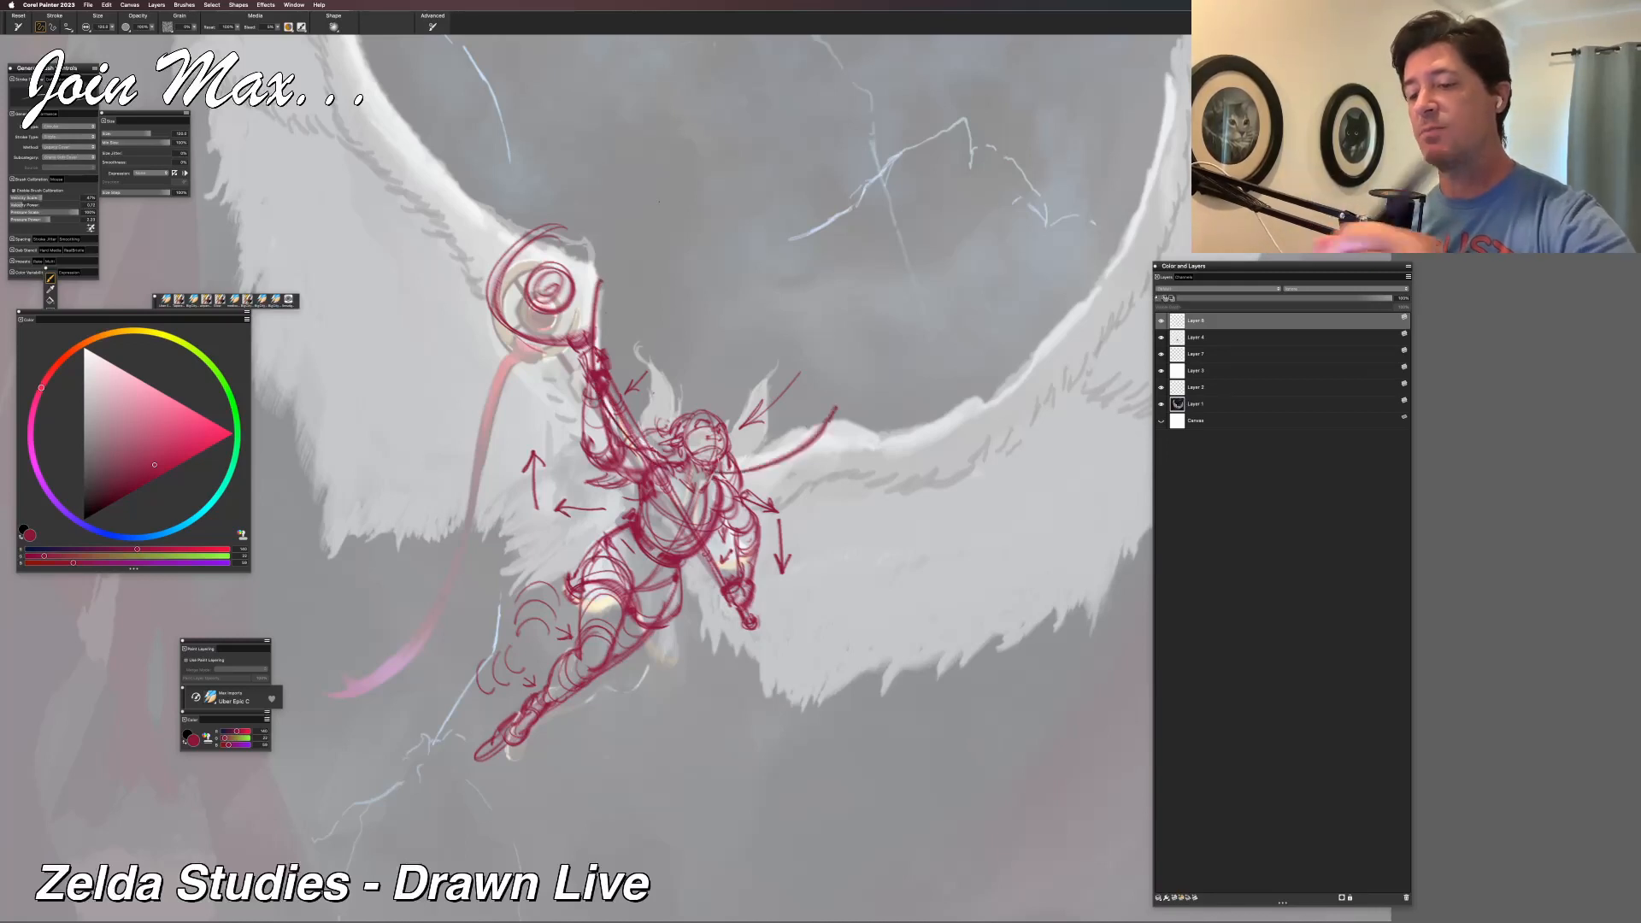
left_click_drag(508, 232, 602, 295)
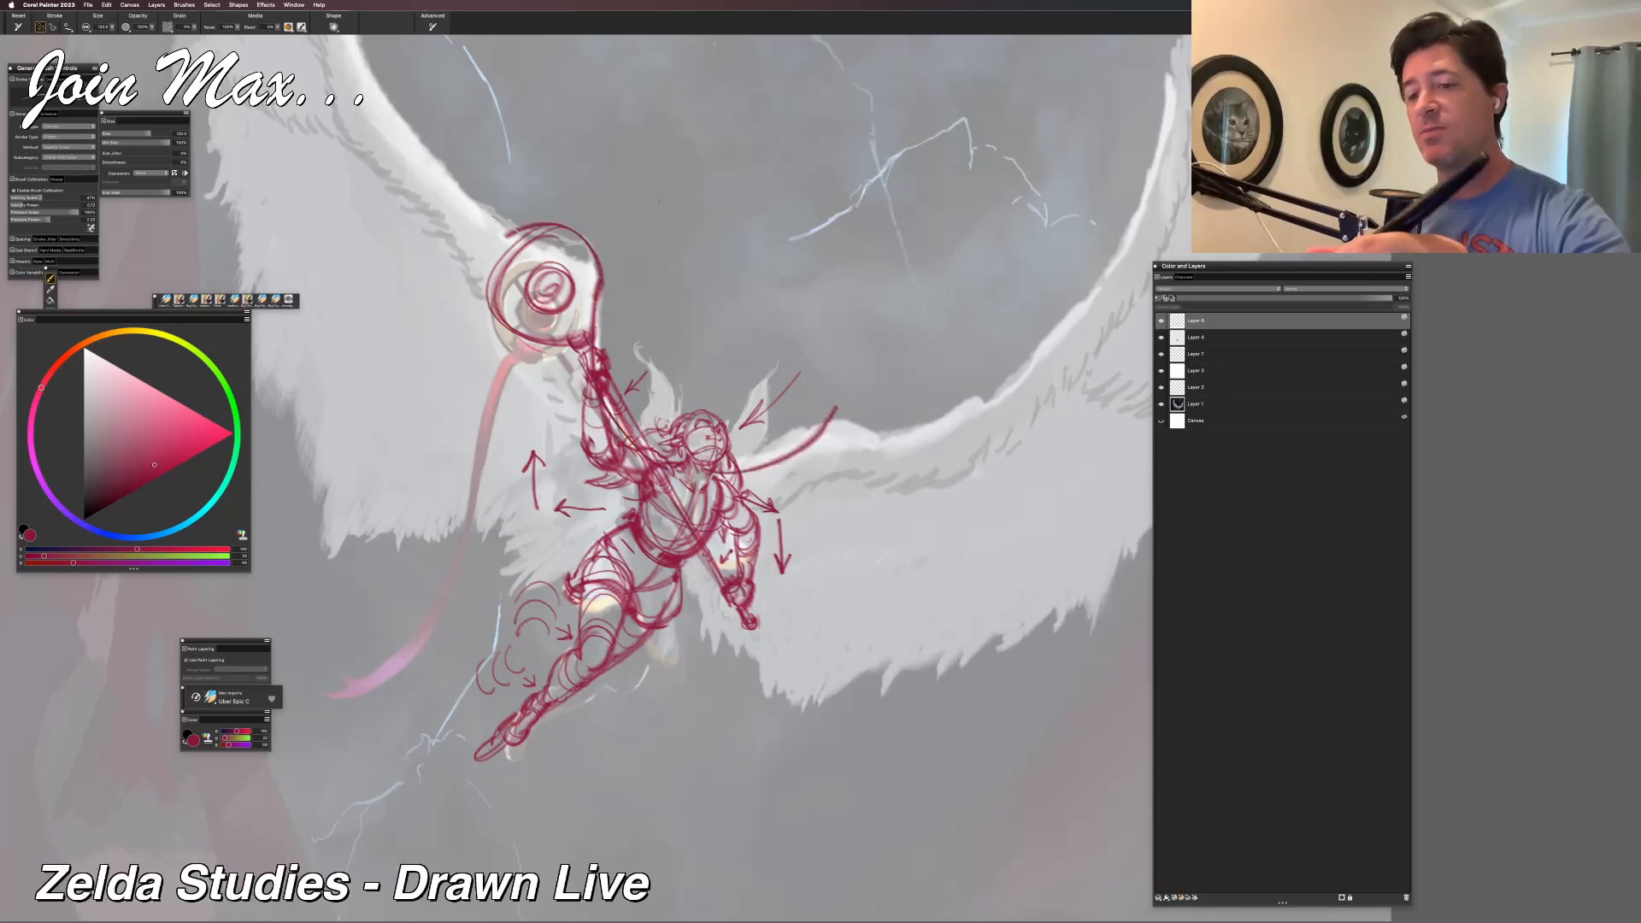
key("super+z")
key("super+z")
key("super+z")
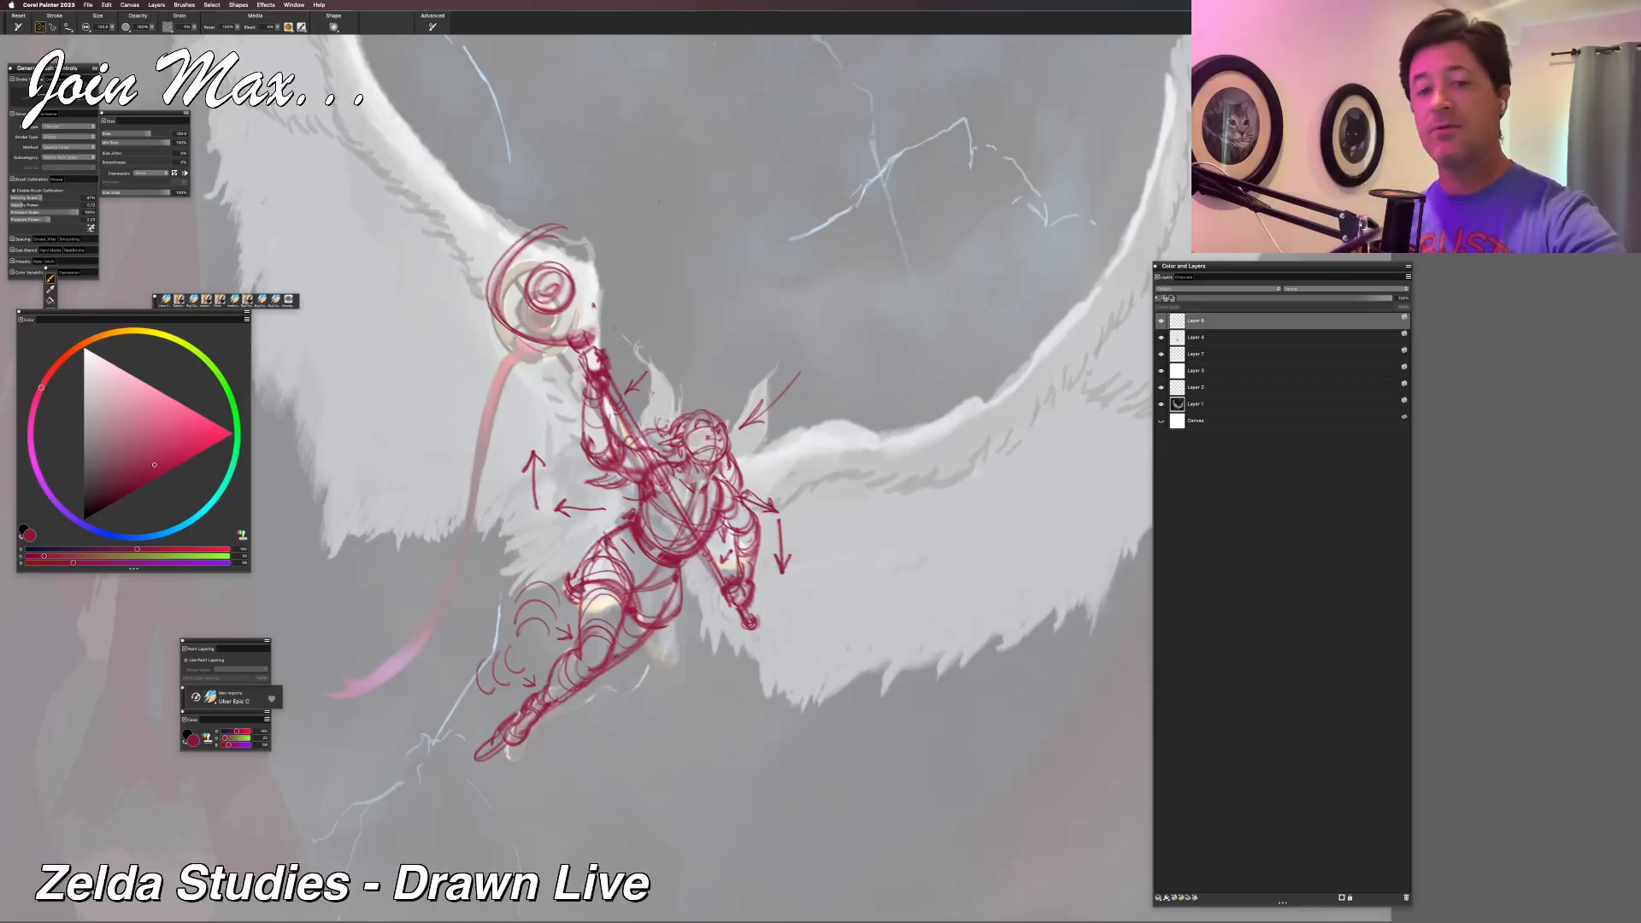
Draw a bright violet guide curve from the raised hand down across the upper chest and out over the opposite wing.
left_click(34, 462)
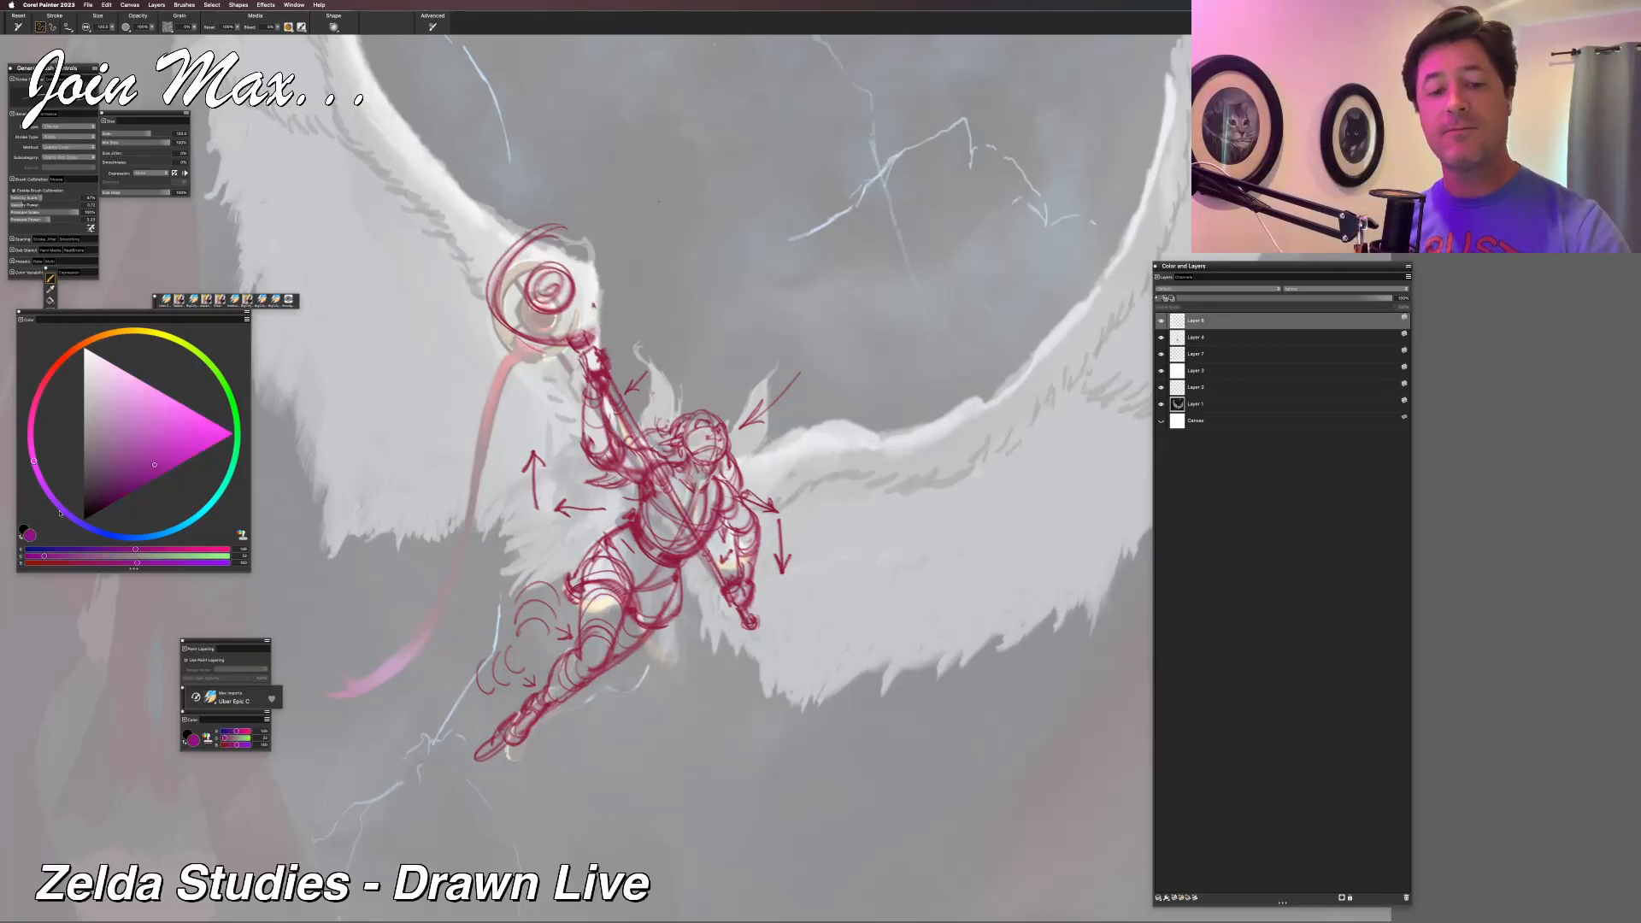
left_click(78, 500)
left_click(192, 414)
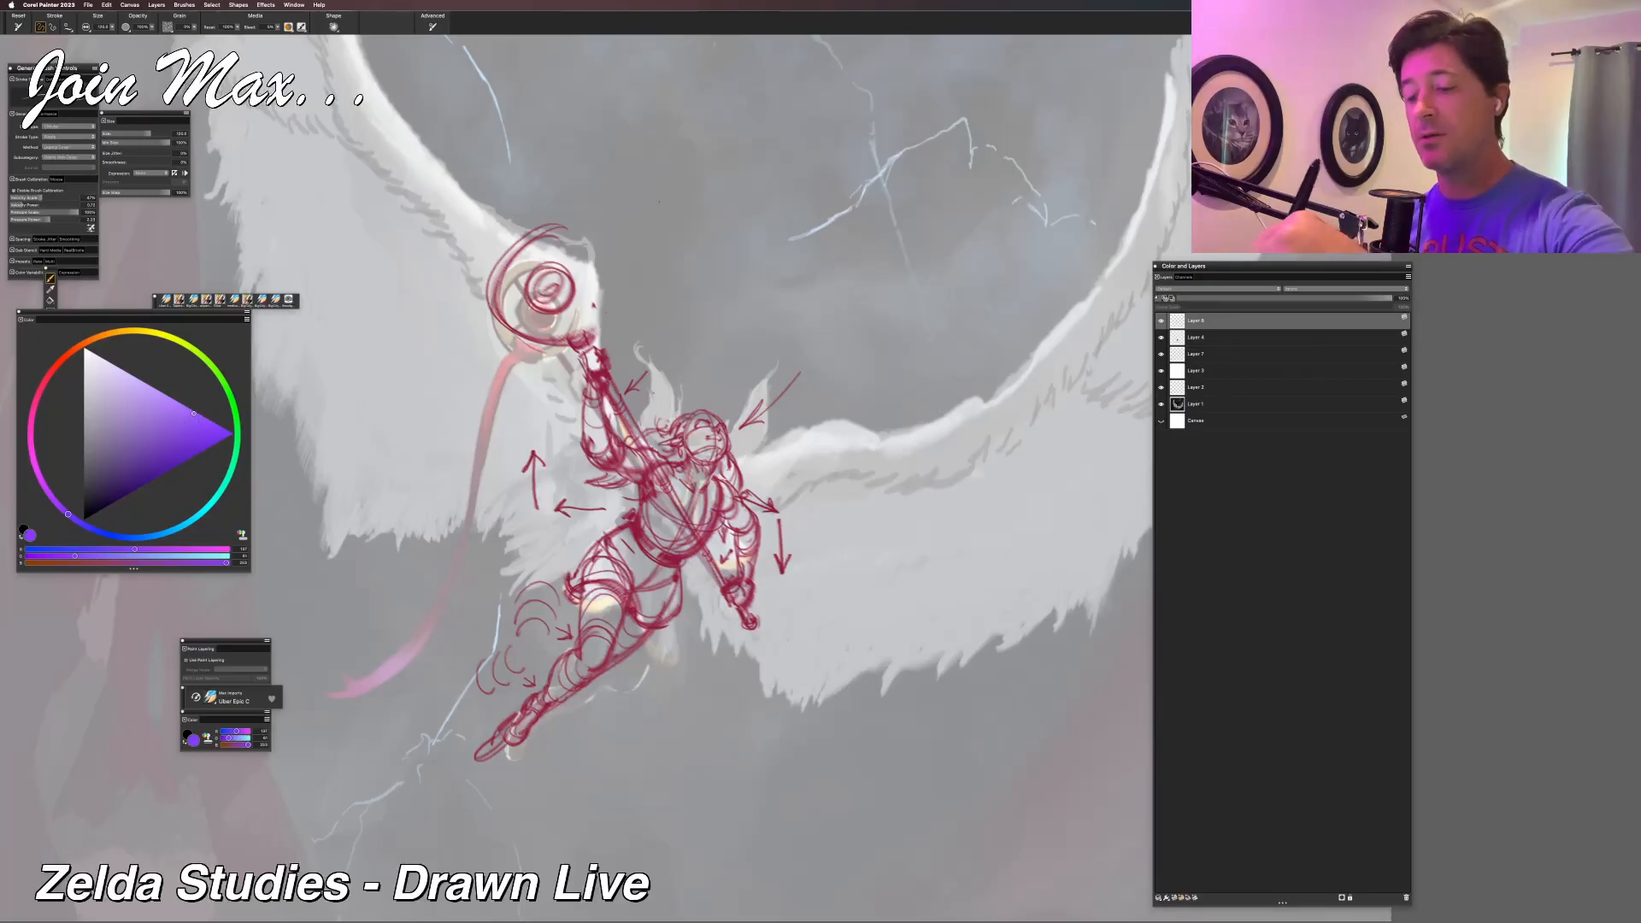
mouse_move(596, 295)
left_mouse_down()
mouse_move(650, 431)
mouse_move(854, 410)
left_mouse_up()
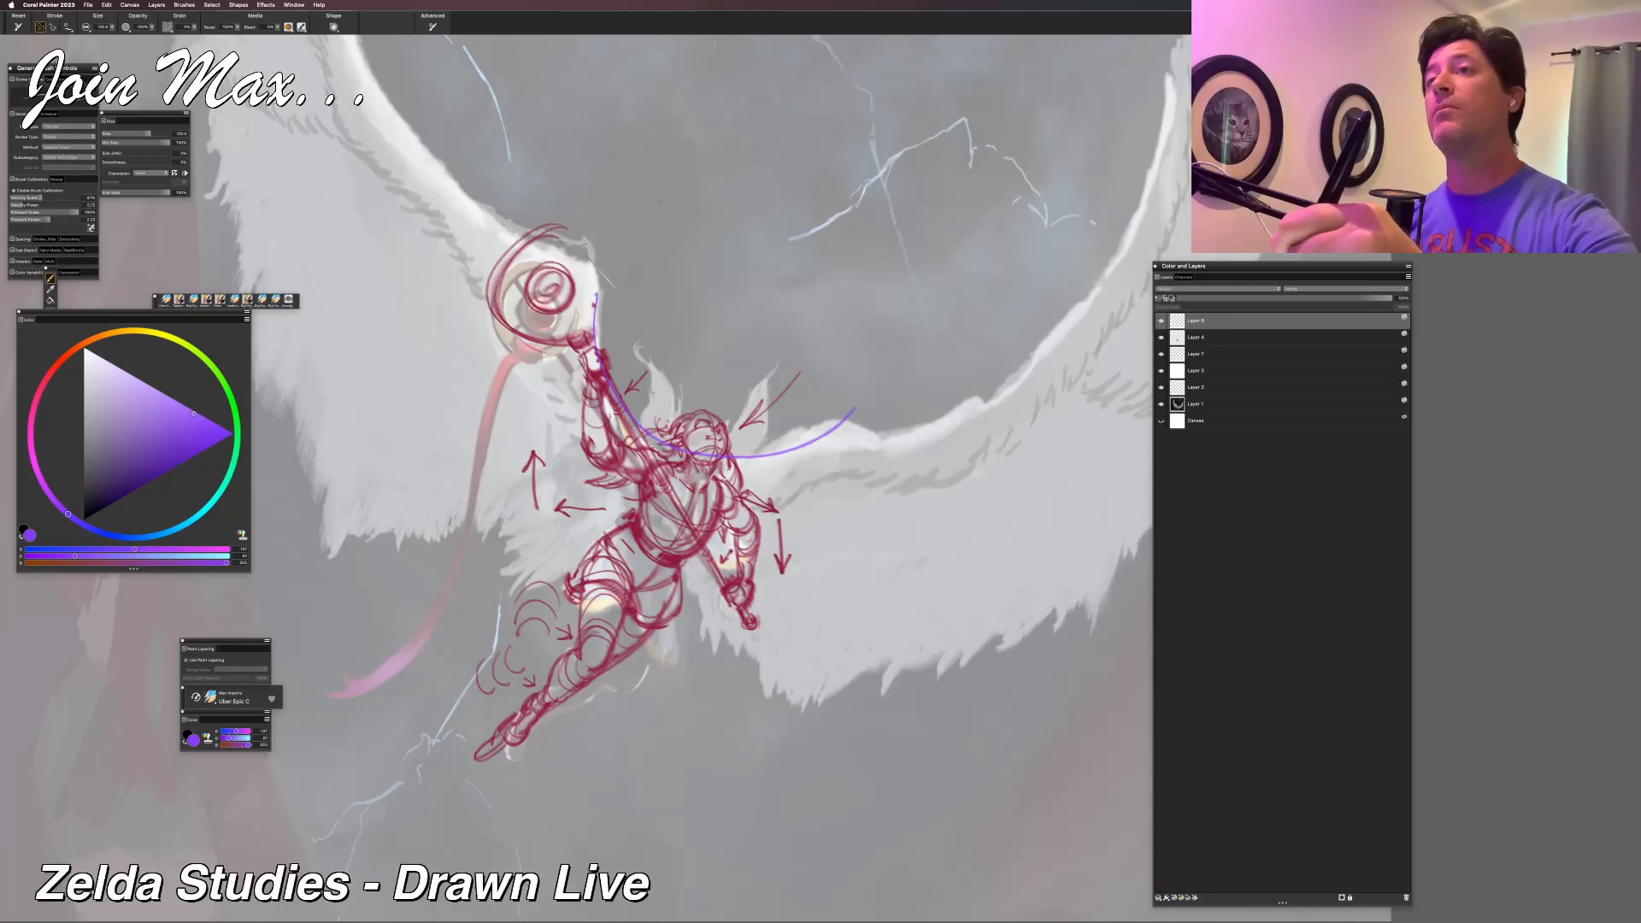
key("super+z")
mouse_move(597, 293)
left_mouse_down()
mouse_move(619, 421)
mouse_move(844, 423)
left_mouse_up()
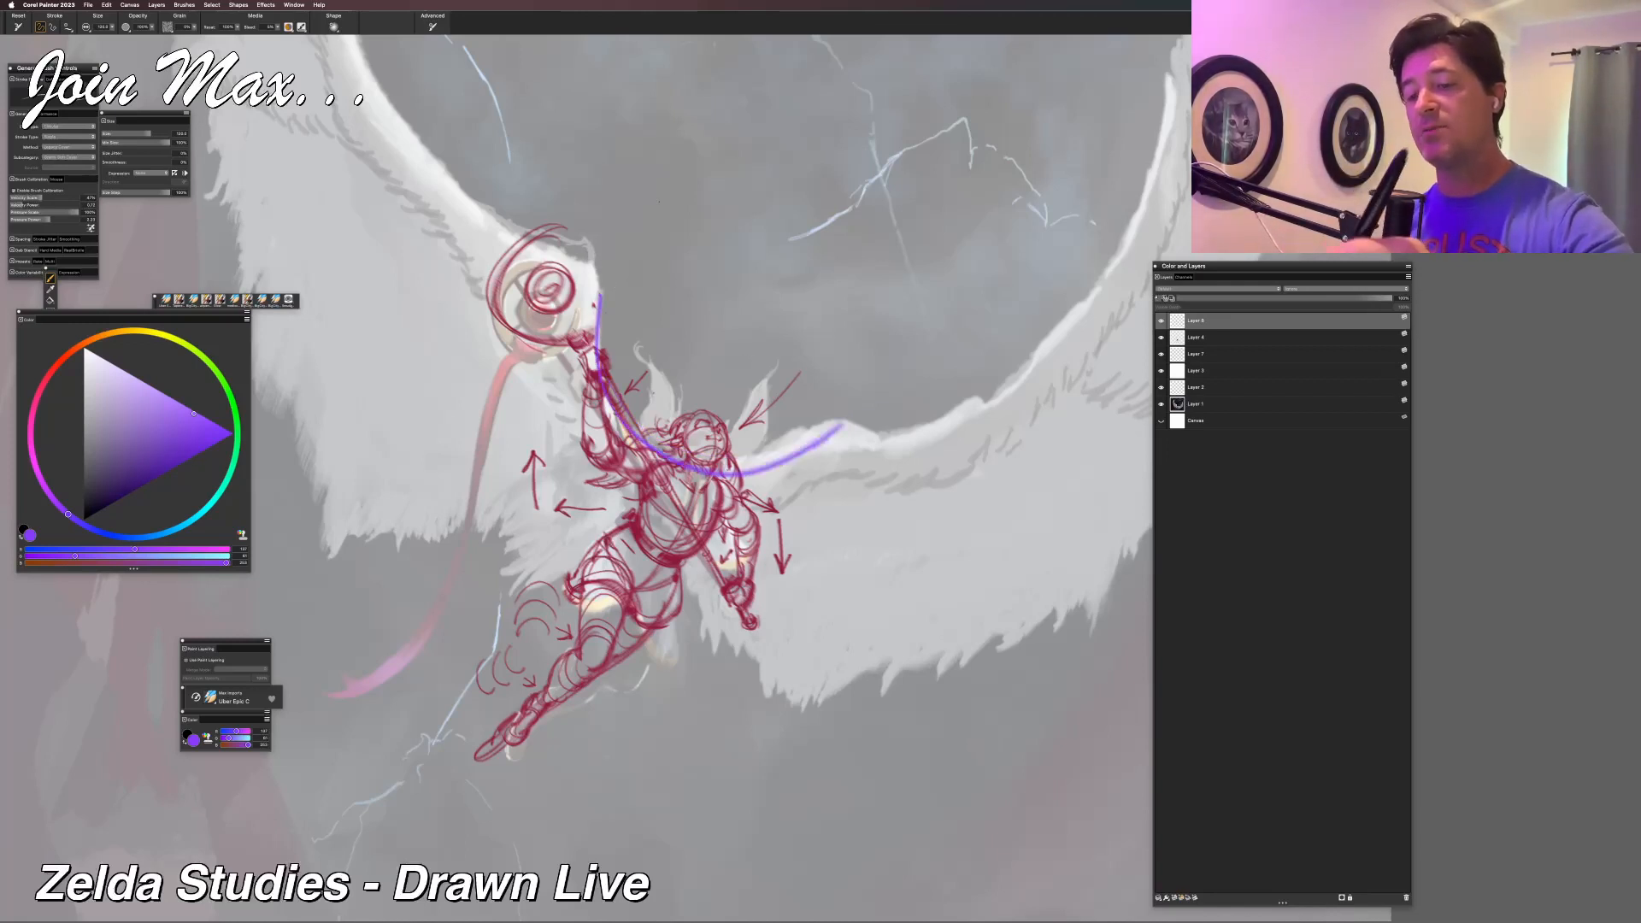
Extend the violet curve along the far wing's crest and hook its other end over beside the staff head.
left_click_drag(844, 423, 889, 433)
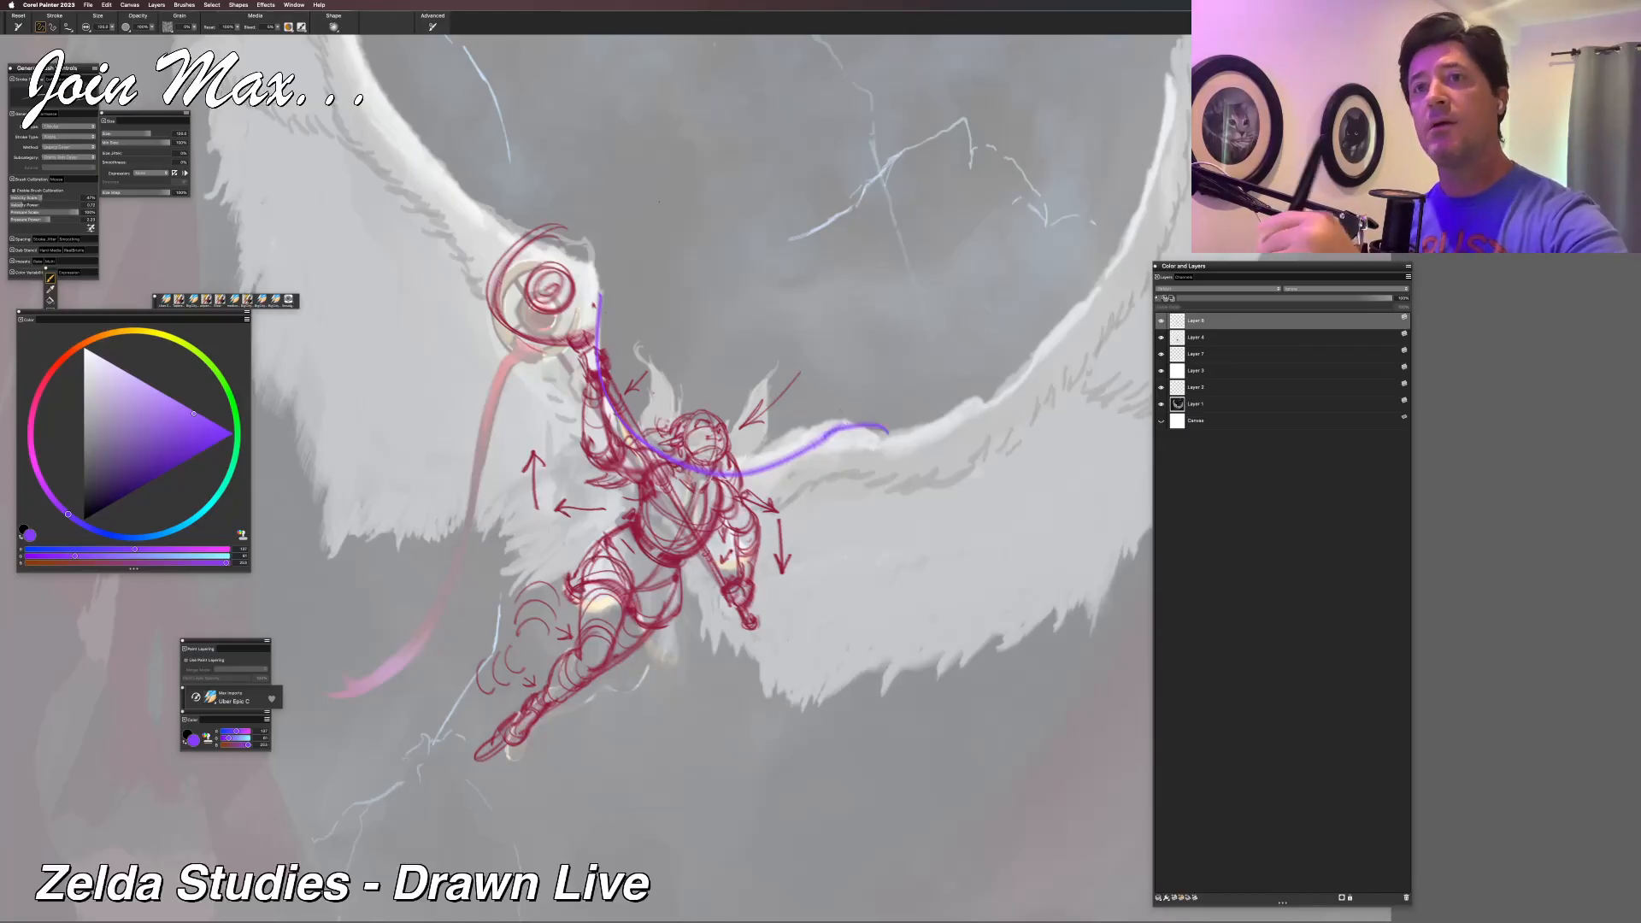
left_click_drag(595, 299, 557, 251)
key("super+z")
key("super+z")
left_click_drag(600, 301, 556, 253)
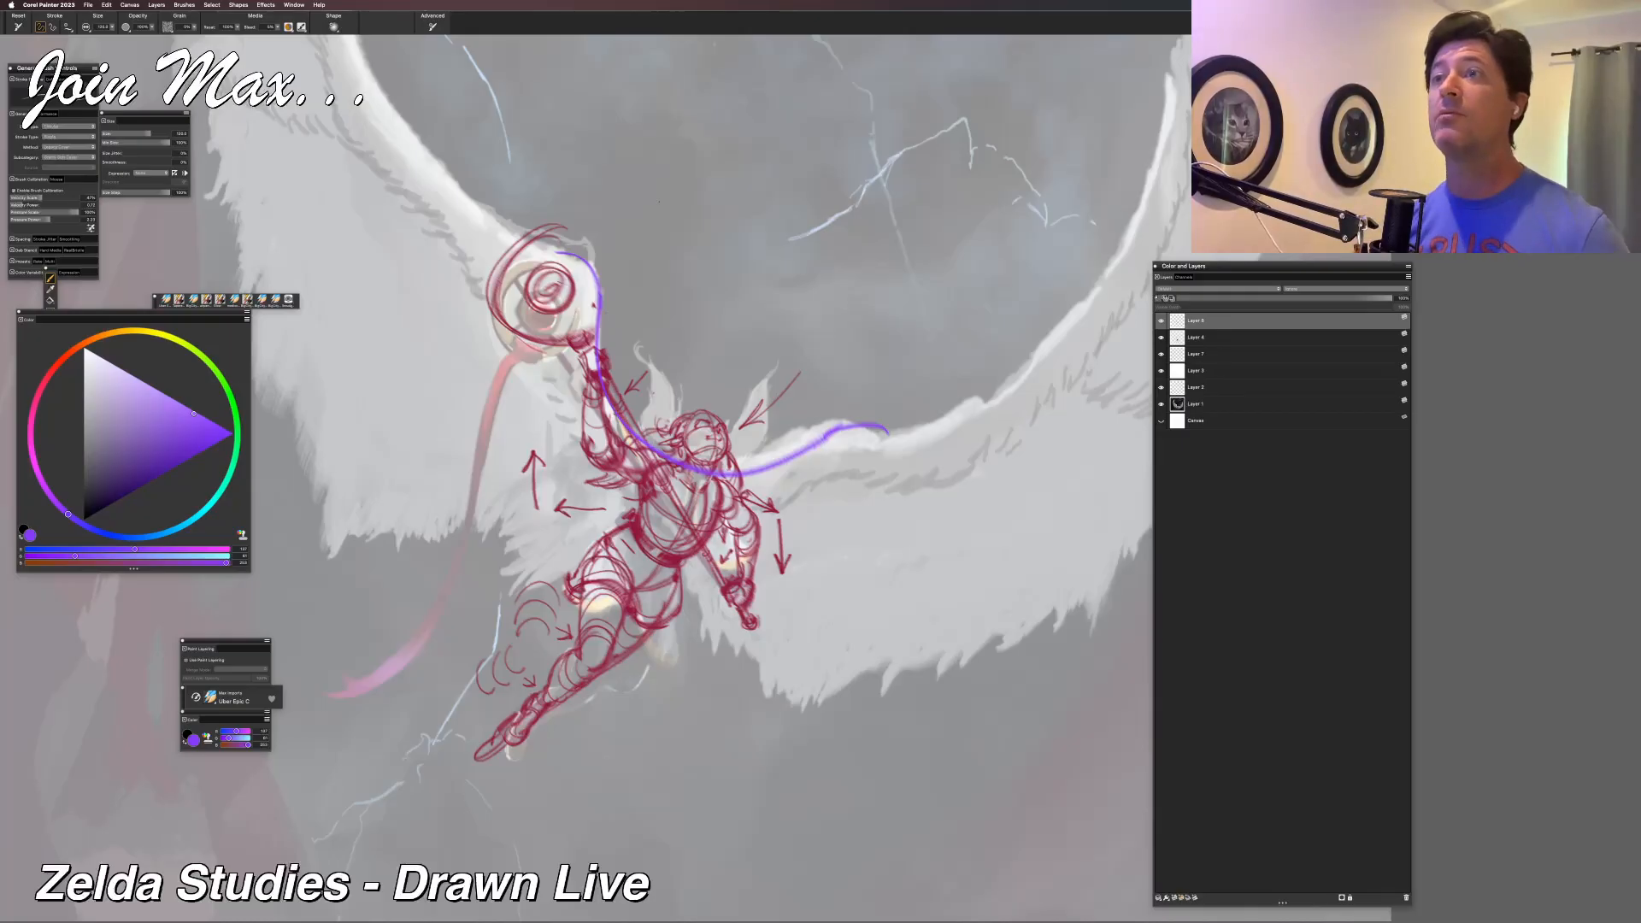
Shift the violet wing curve layer slightly down and to the right over the figure.
key("f")
left_click_drag(561, 286, 567, 286)
key("Down")
key("Down")
key("Right")
key("Right")
key("Left")
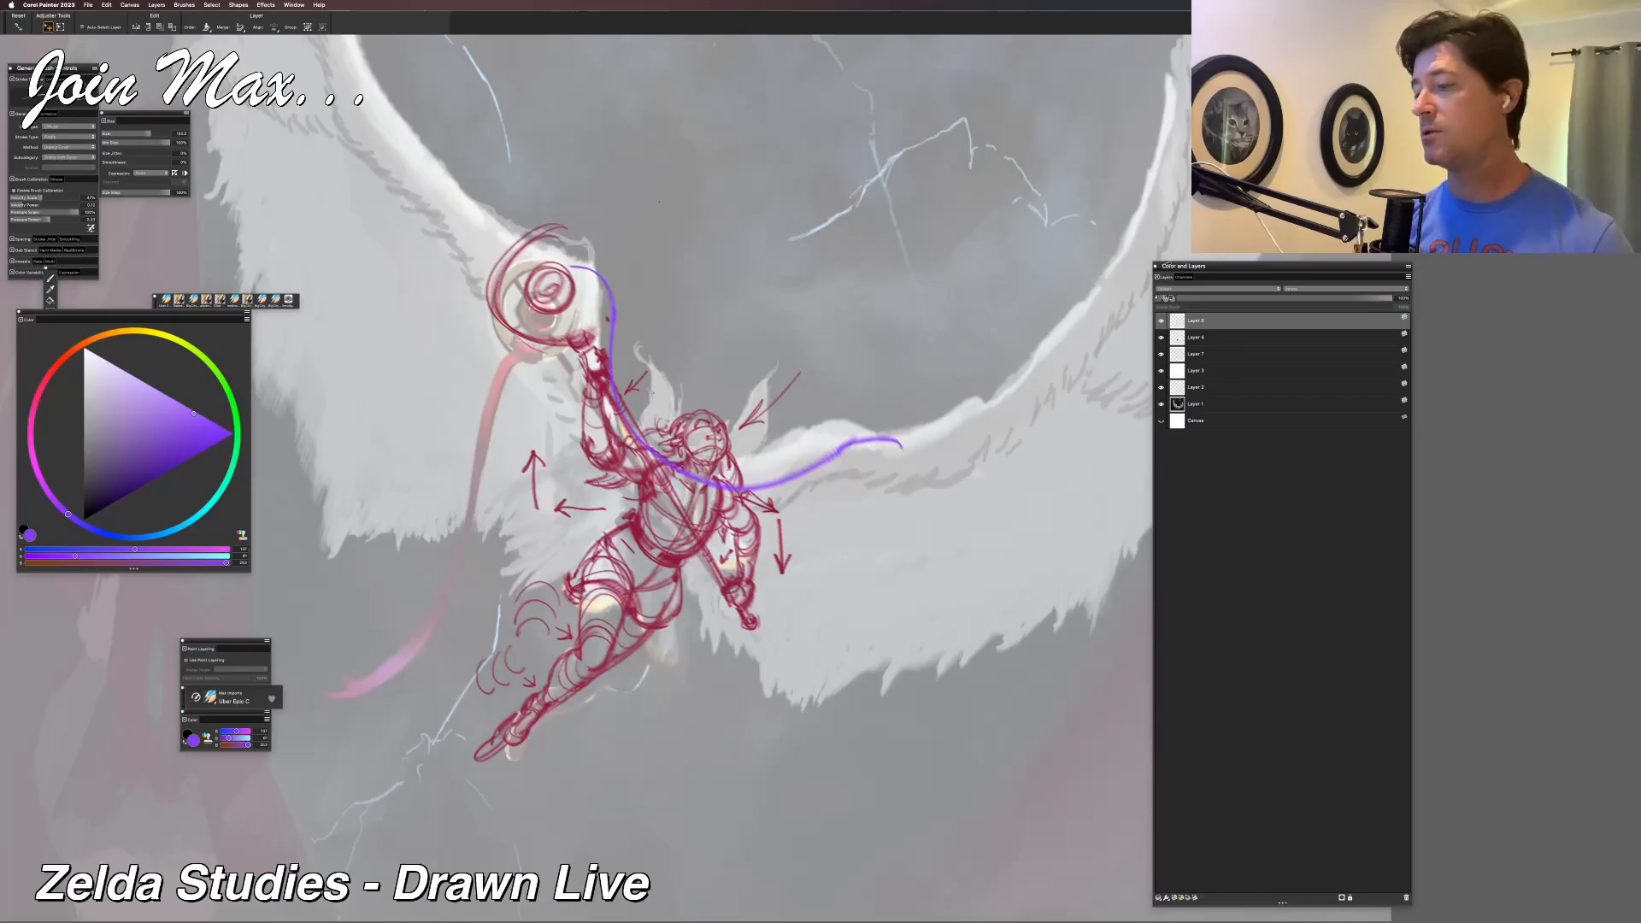
Hide the painted wing reference on Layer 1 and show the white Canvas behind the sketch.
left_click(1161, 405)
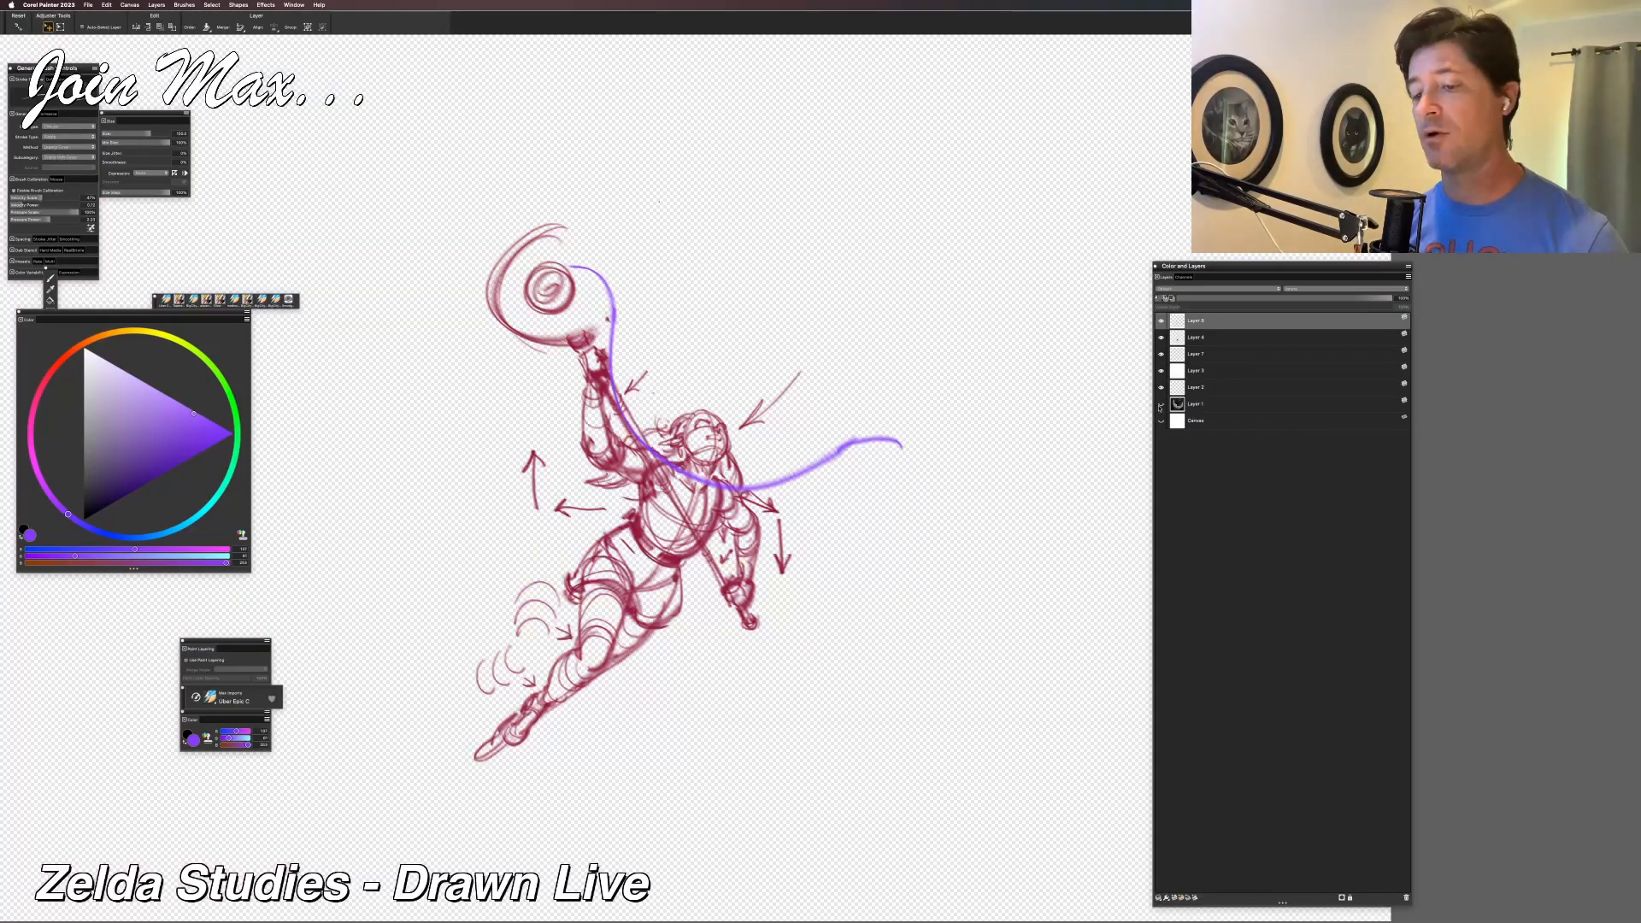
left_click(1169, 418)
left_click(1161, 420)
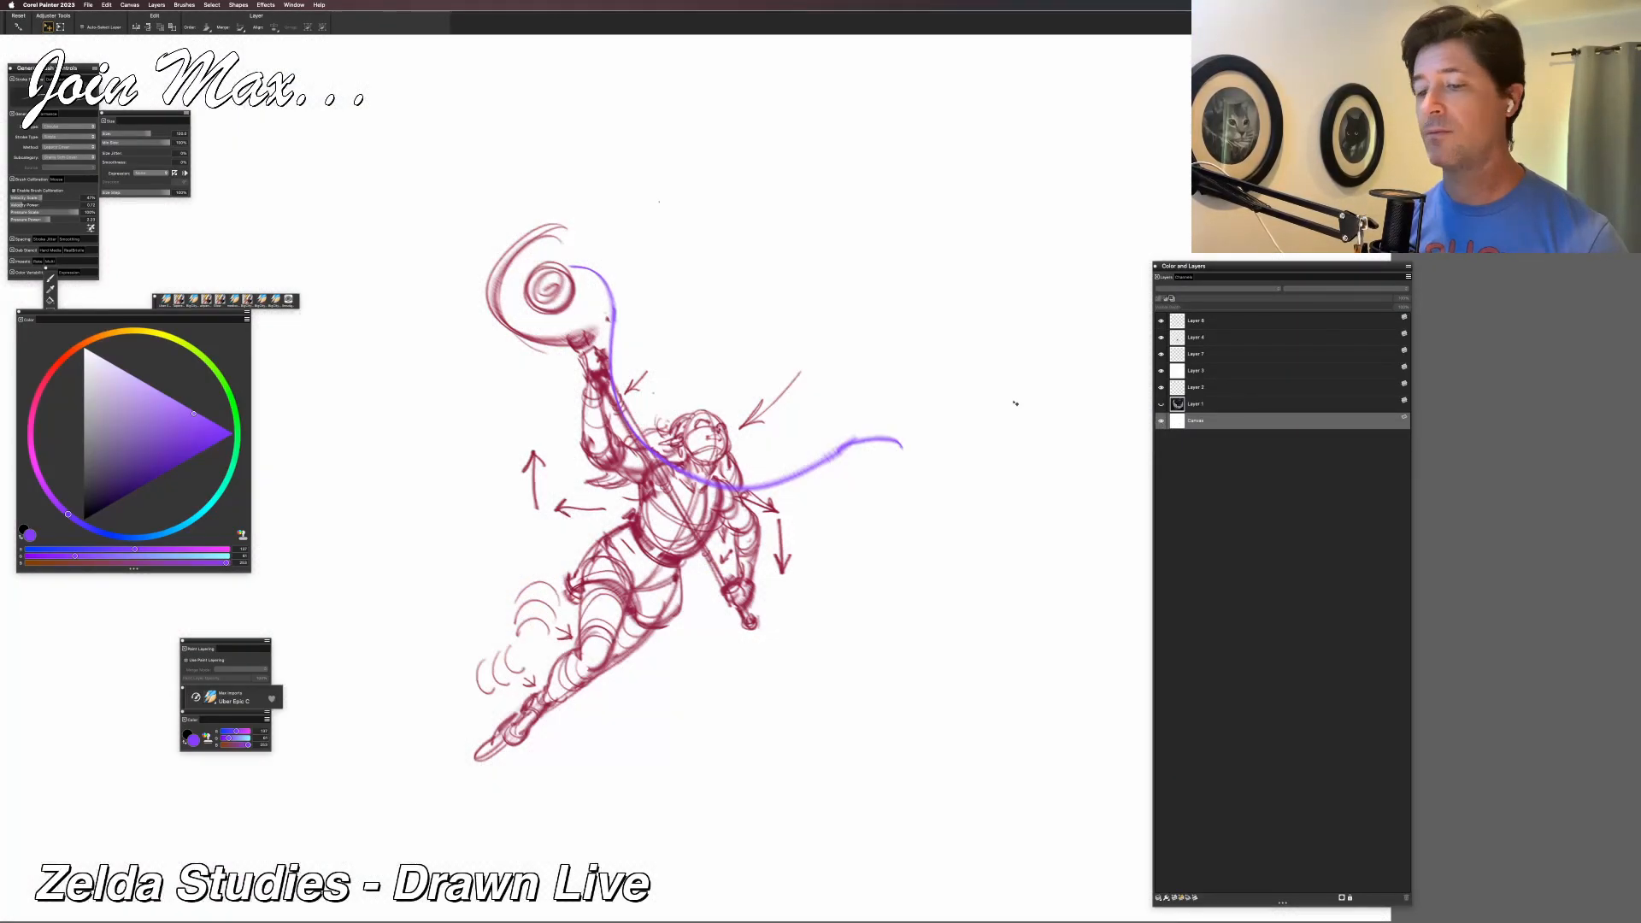
scroll(1011, 400, "down", 2)
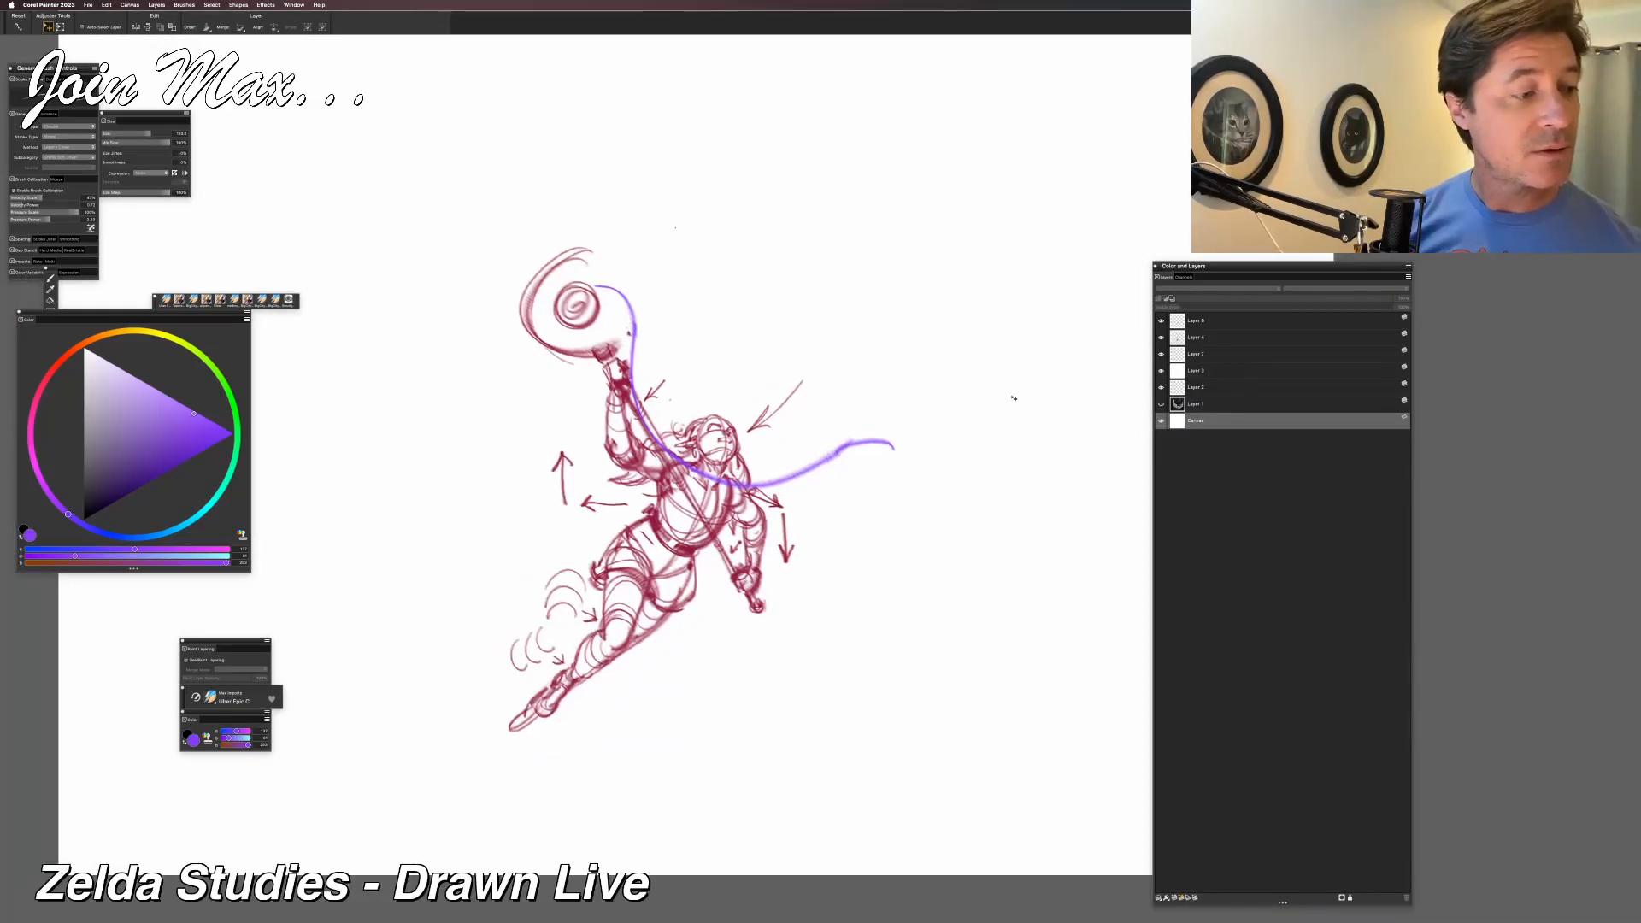
key("super+minus")
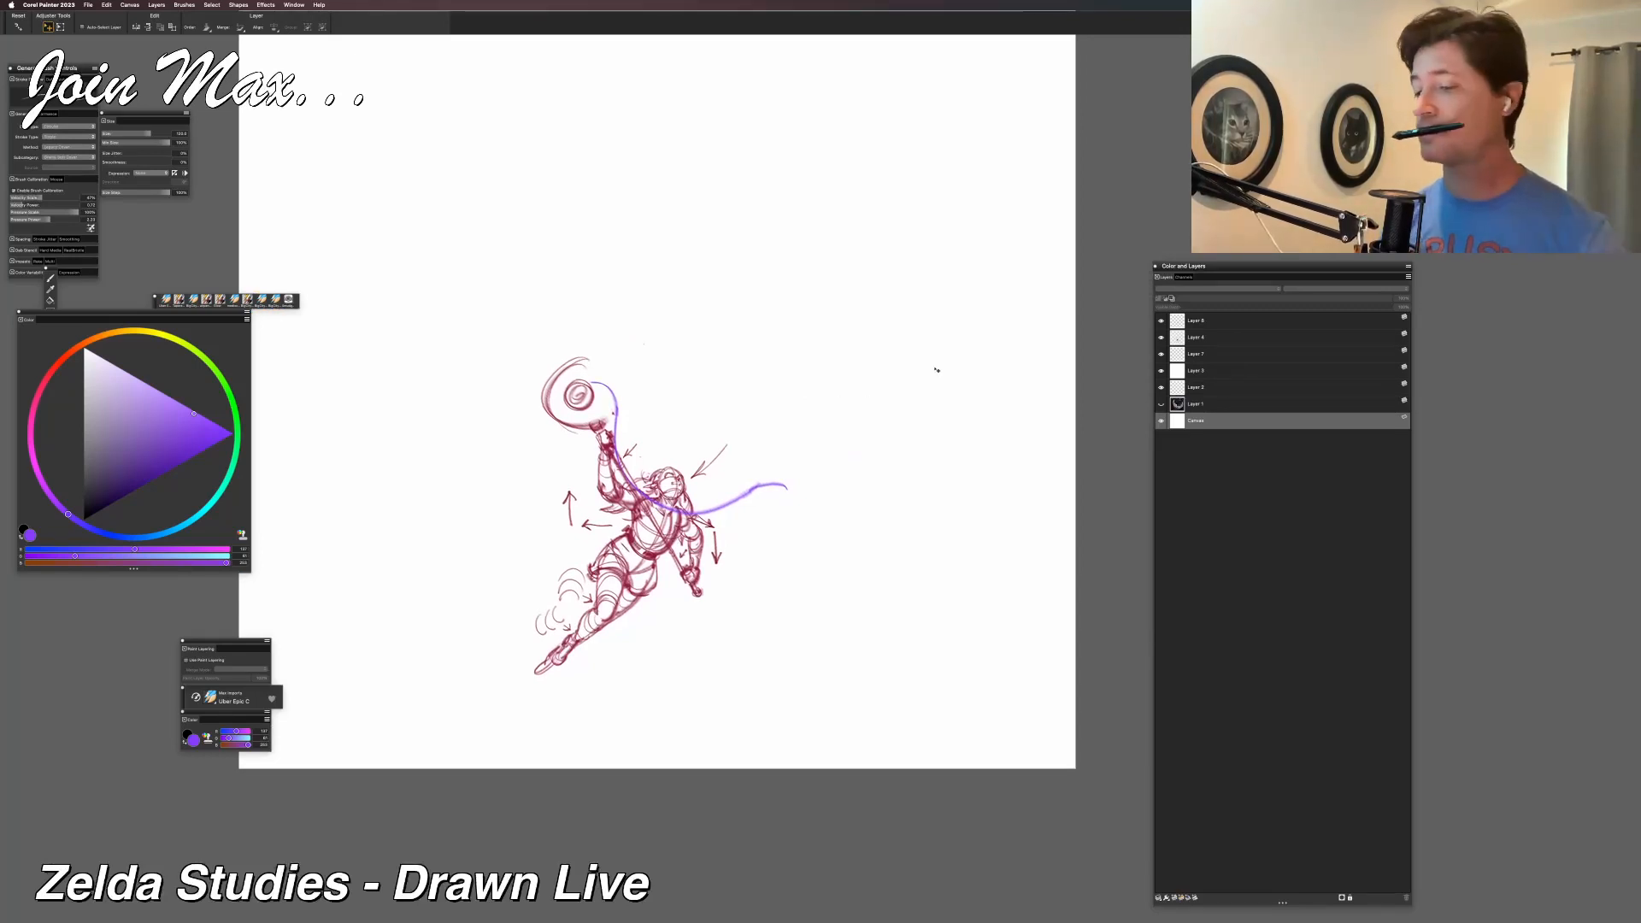
Return to the brush and move the violet wing curve layer between Layer 7 and Layer 3.
key("b")
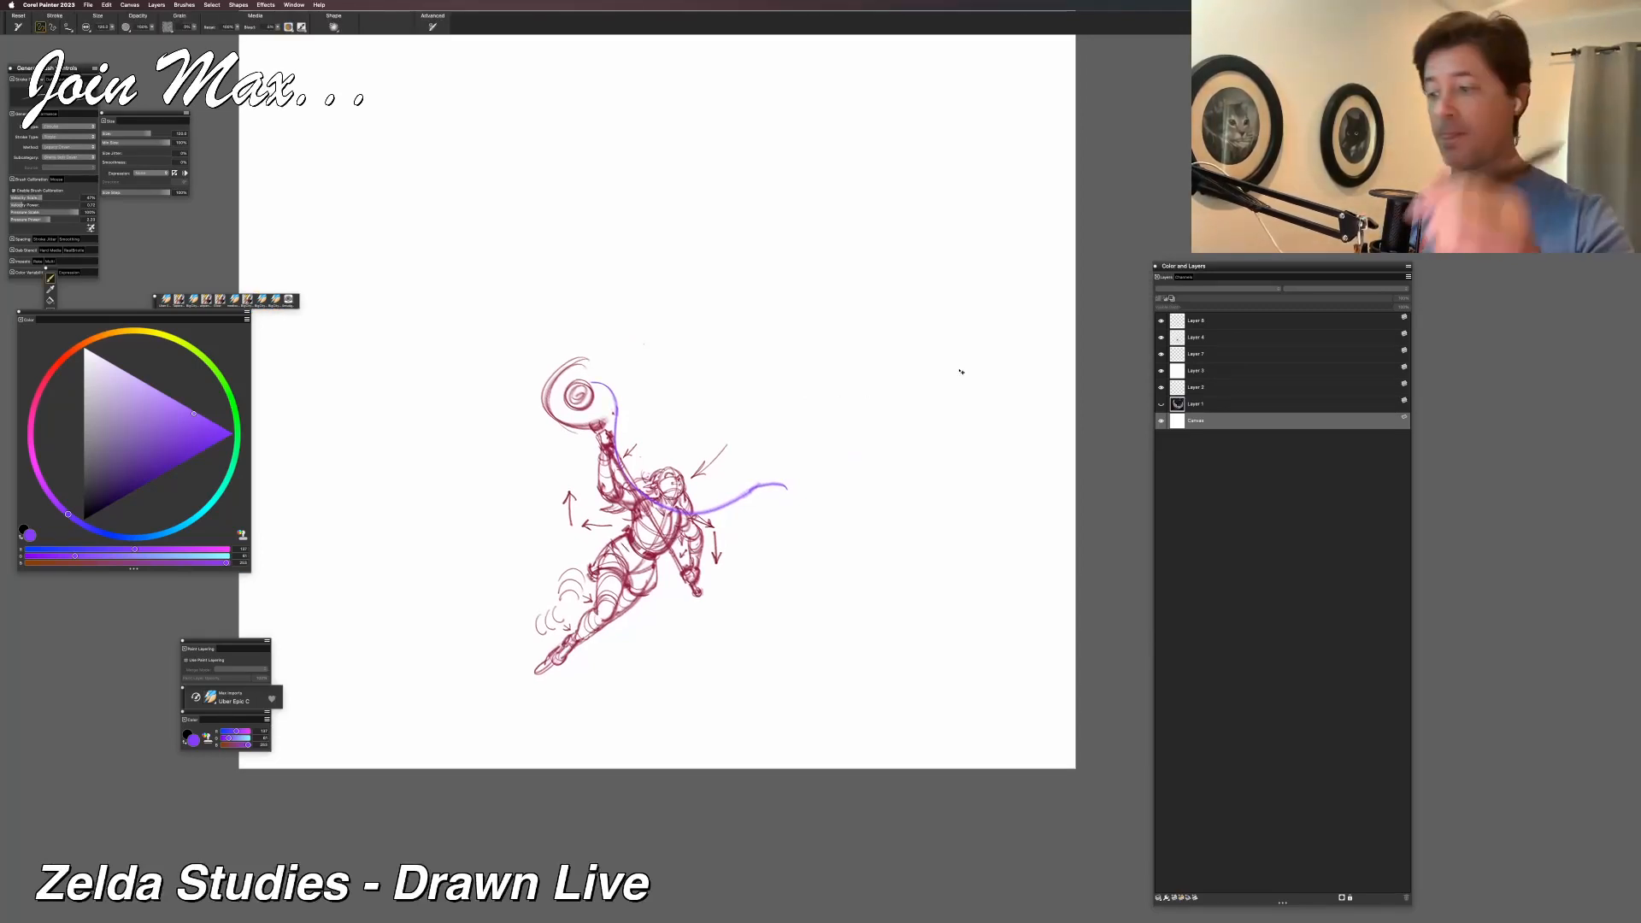
left_click(1161, 353)
left_click(1161, 354)
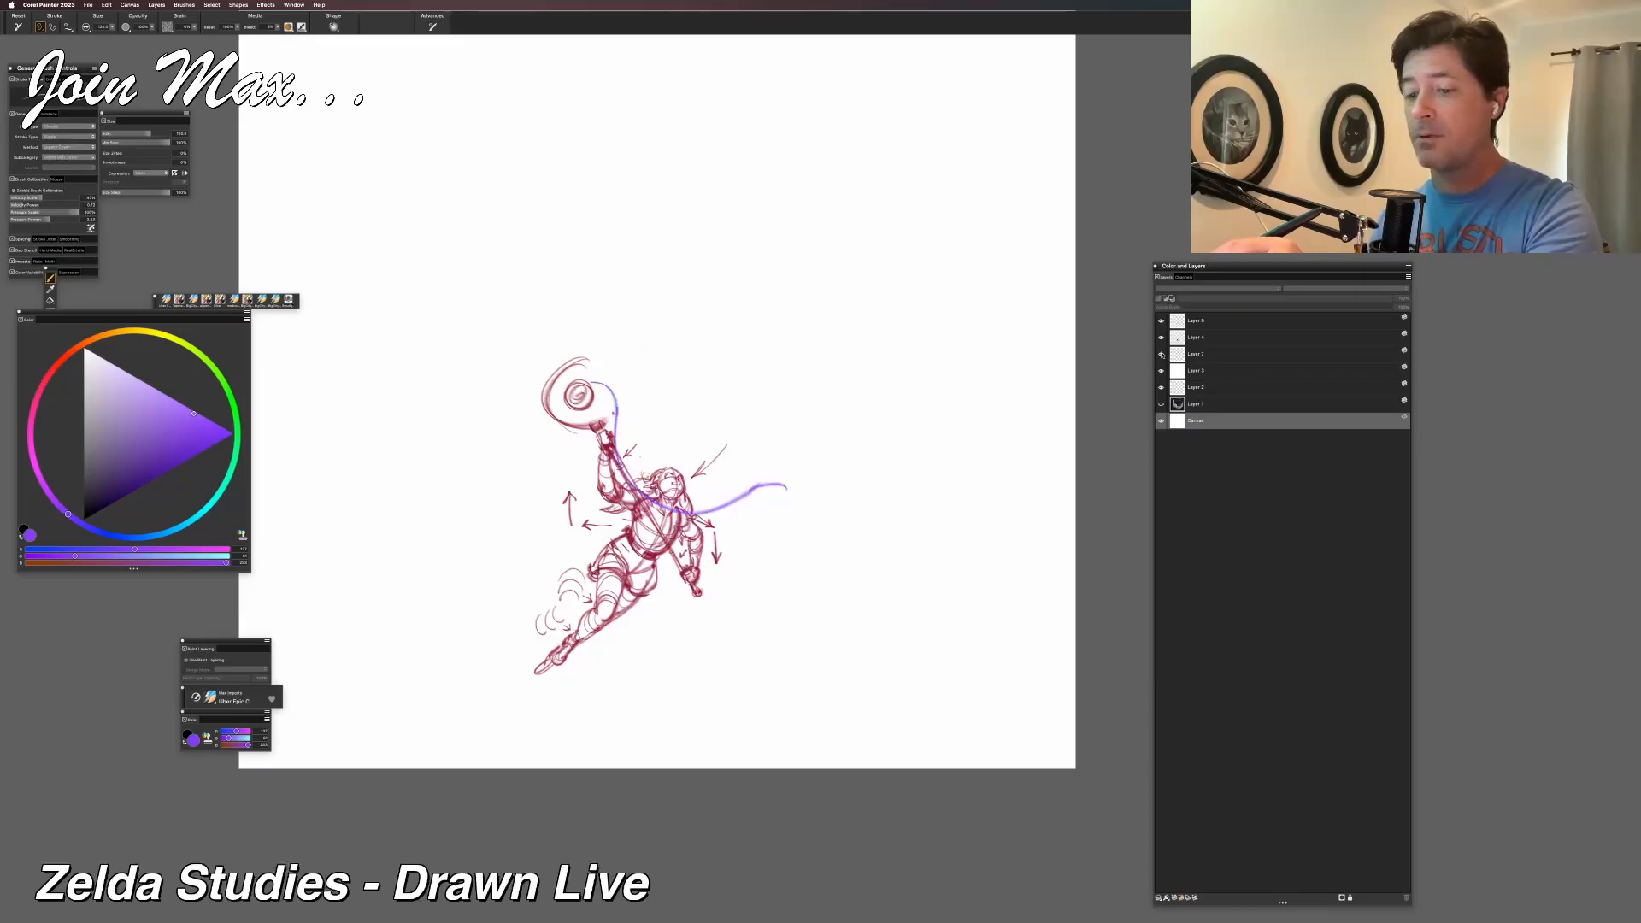
left_click_drag(1176, 323, 1176, 370)
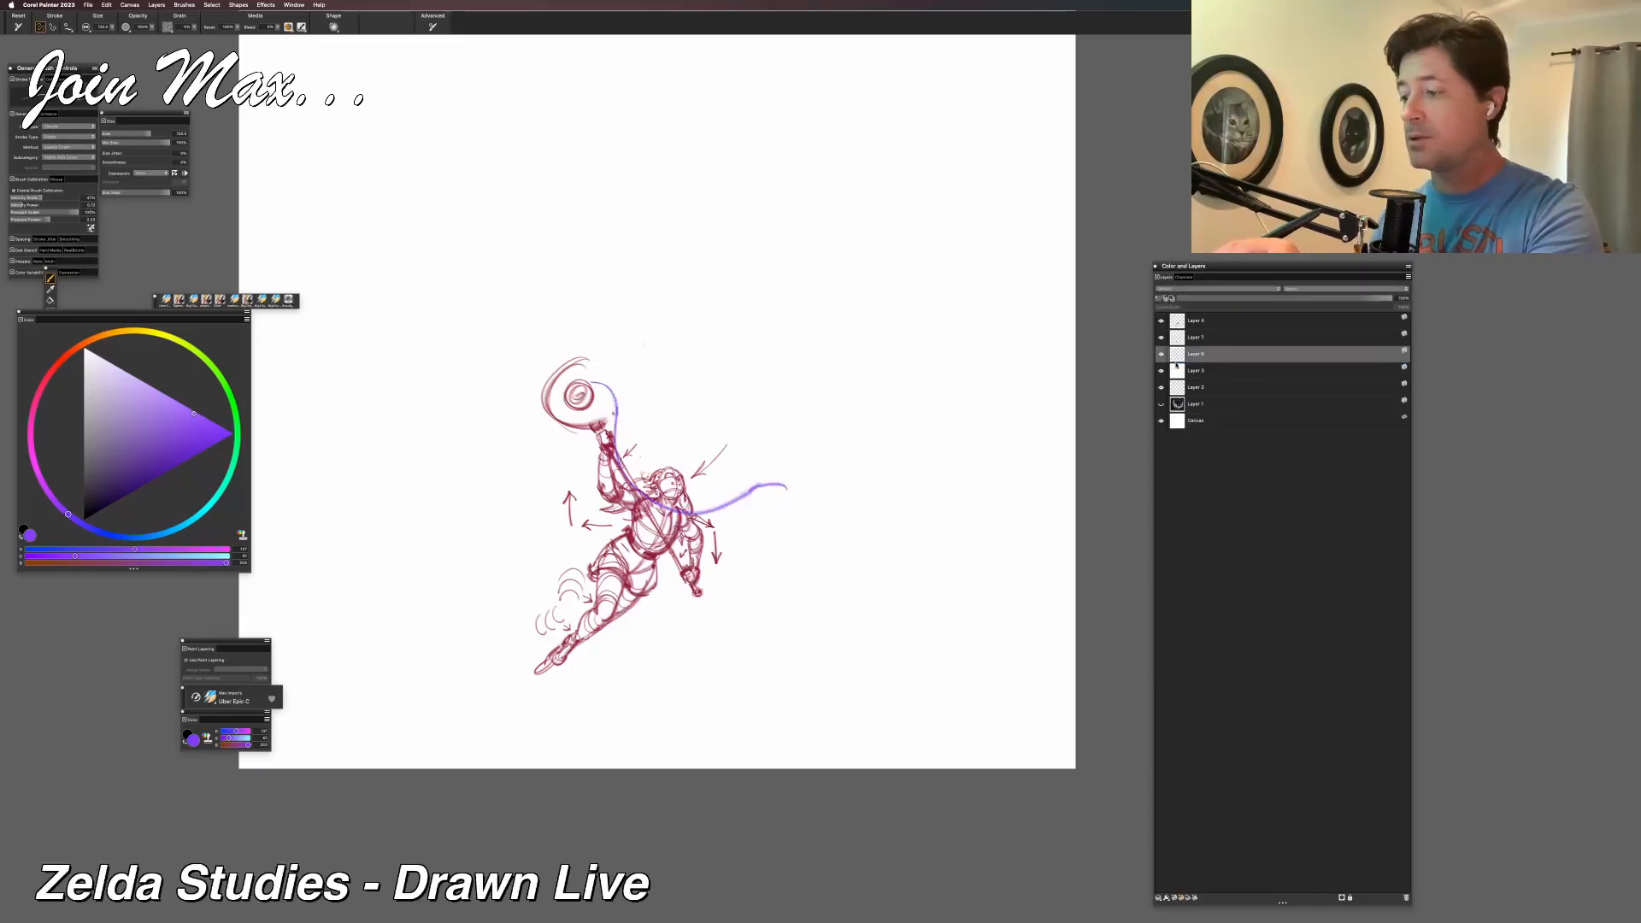
Draw long violet leading edges sweeping upward for both wings, one from the shoulder curve and one from the staff head.
left_click_drag(662, 414, 688, 437)
key("super+z")
mouse_move(786, 487)
left_mouse_down()
mouse_move(959, 295)
mouse_move(977, 207)
left_mouse_up()
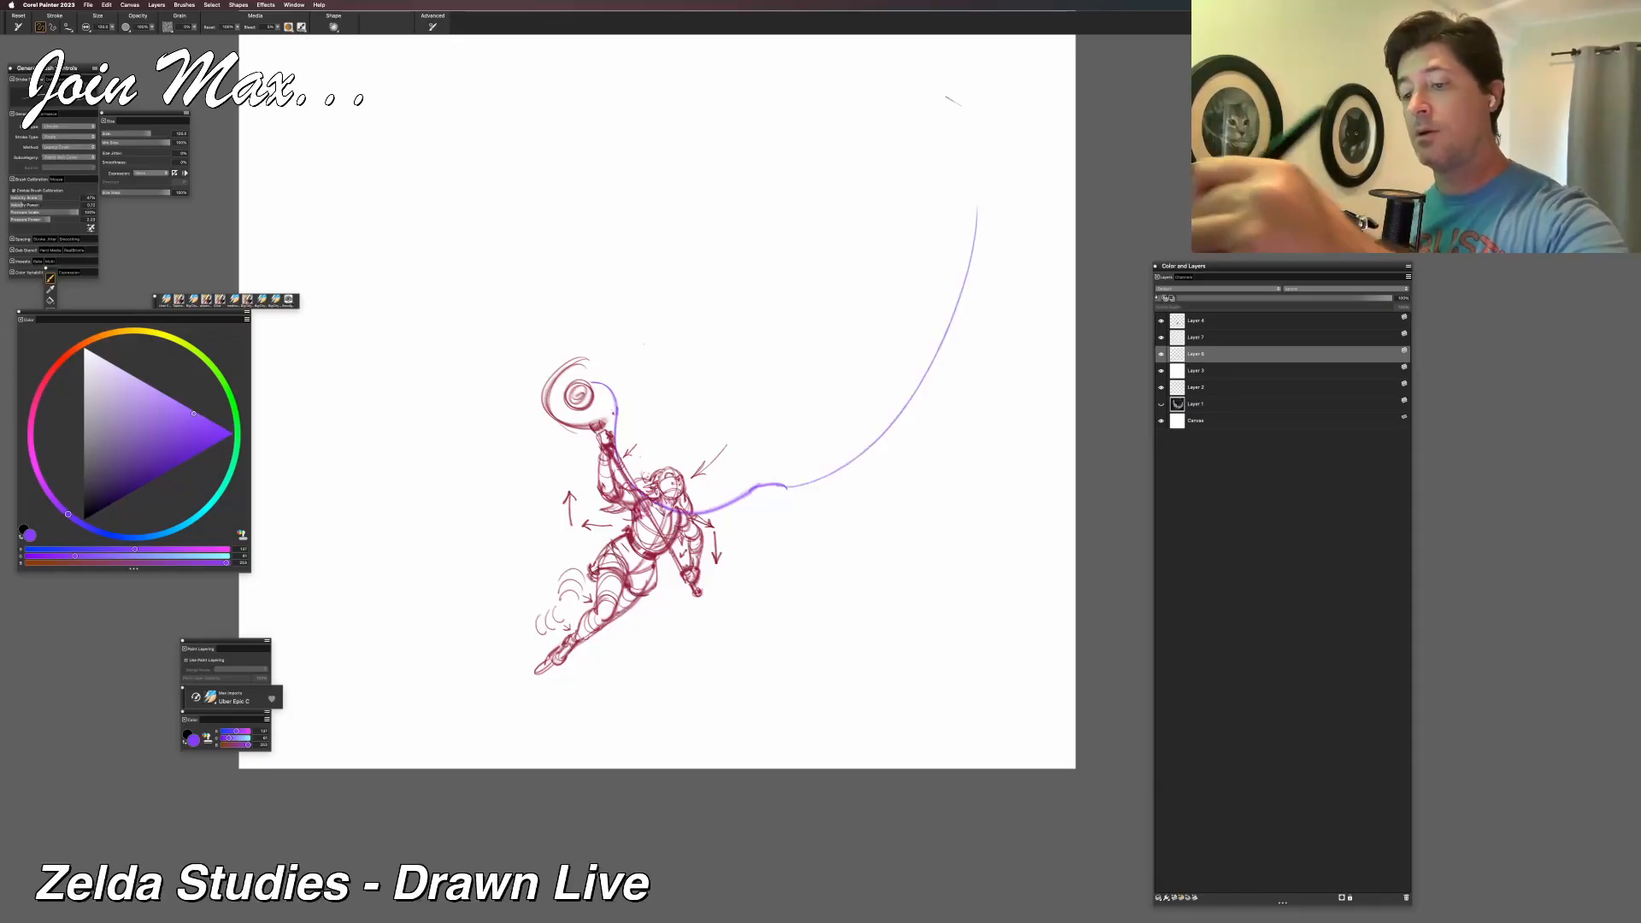
mouse_move(594, 385)
left_mouse_down()
mouse_move(590, 282)
mouse_move(726, 110)
left_mouse_up()
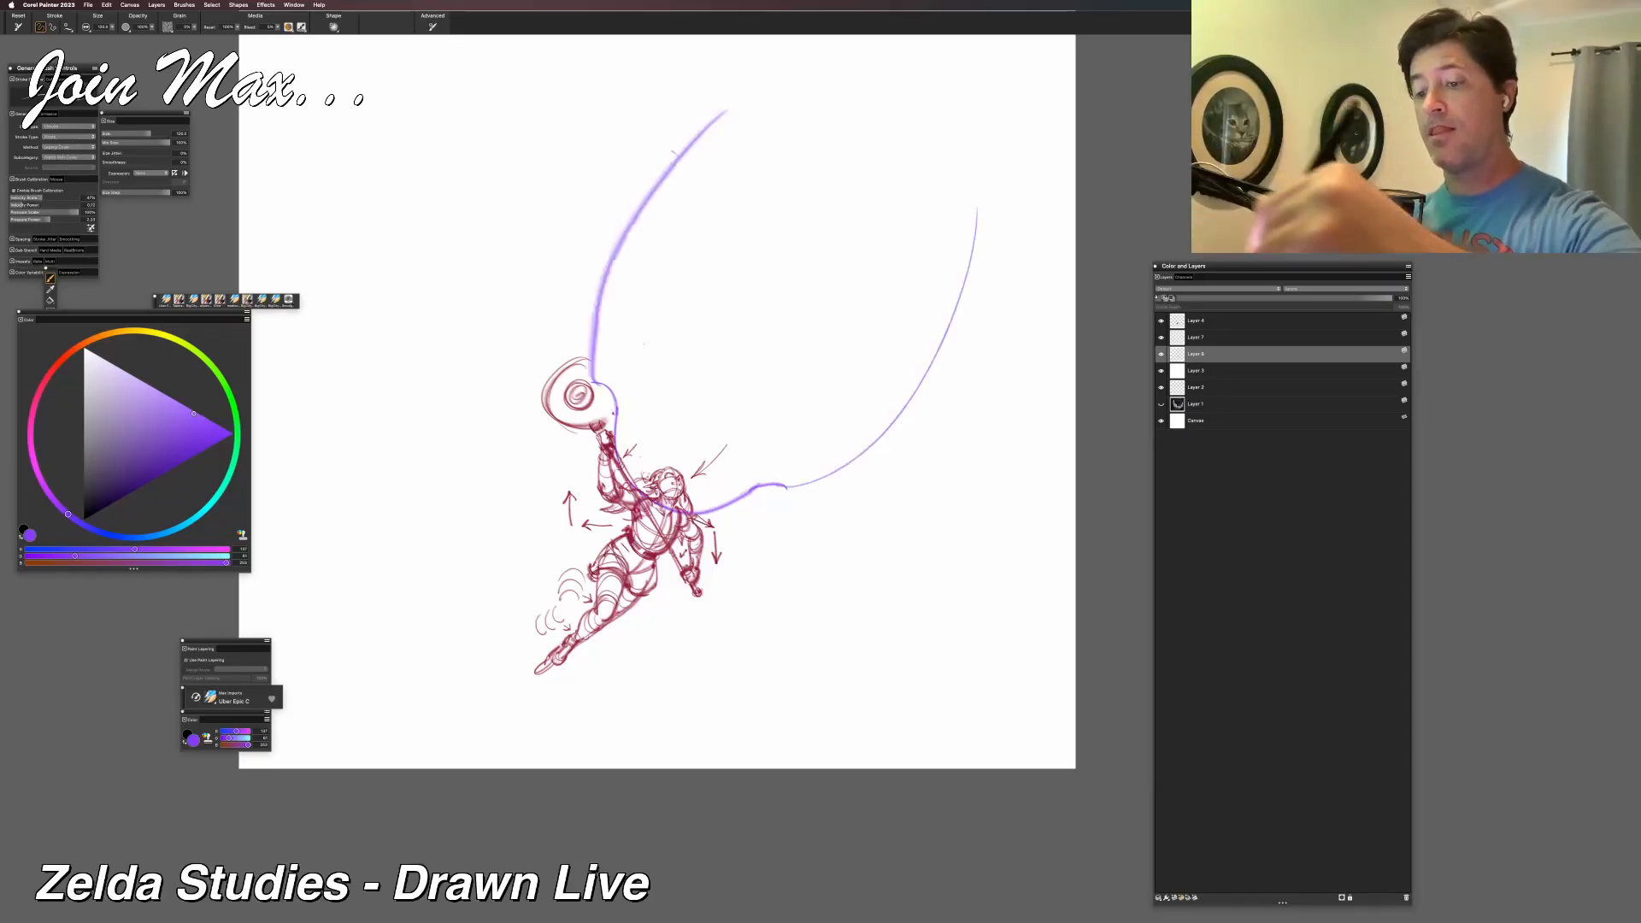
Round off the far wing's tip and curve its violet outer edge down and back toward the figure.
left_click_drag(979, 190, 1000, 285)
key("super+z")
left_click_drag(981, 184, 1010, 368)
key("super+z")
mouse_move(983, 187)
left_mouse_down()
mouse_move(1022, 342)
mouse_move(1000, 513)
left_mouse_up()
key("super+z")
key("super+shift+z")
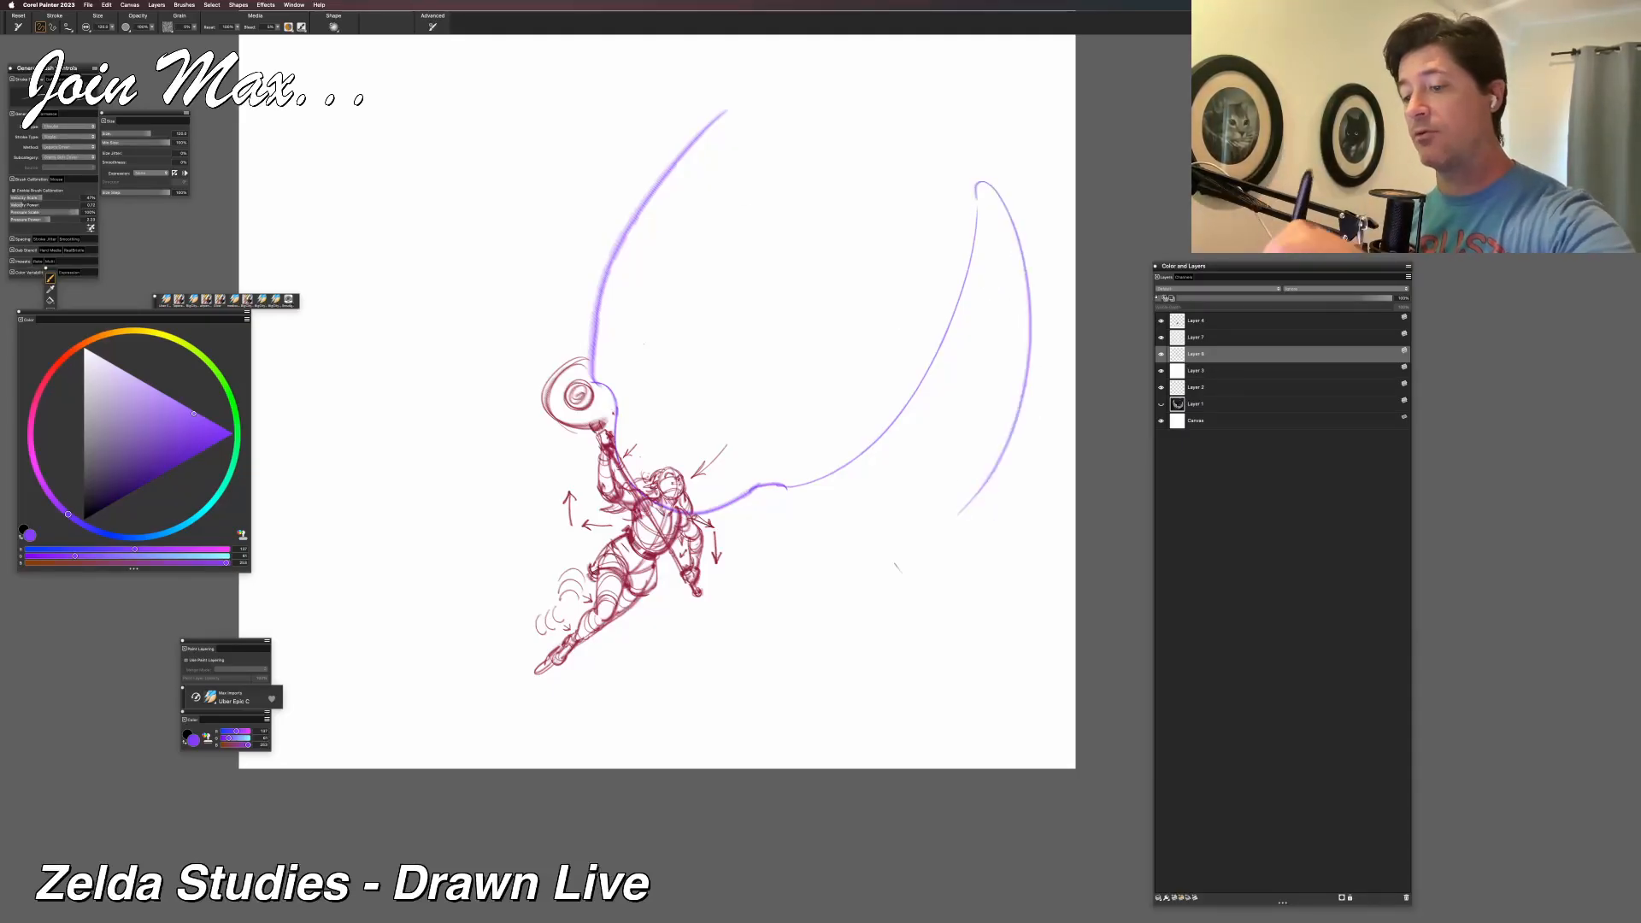
Draw the staff-side wing's outer edge as one wide violet arc from its tip down to beside the staff head.
left_click_drag(728, 83, 463, 217)
key("super+z")
mouse_move(750, 88)
left_mouse_down()
mouse_move(633, 106)
mouse_move(442, 449)
left_mouse_up()
left_click_drag(461, 231, 484, 259)
key("super+z")
left_click_drag(744, 84, 436, 466)
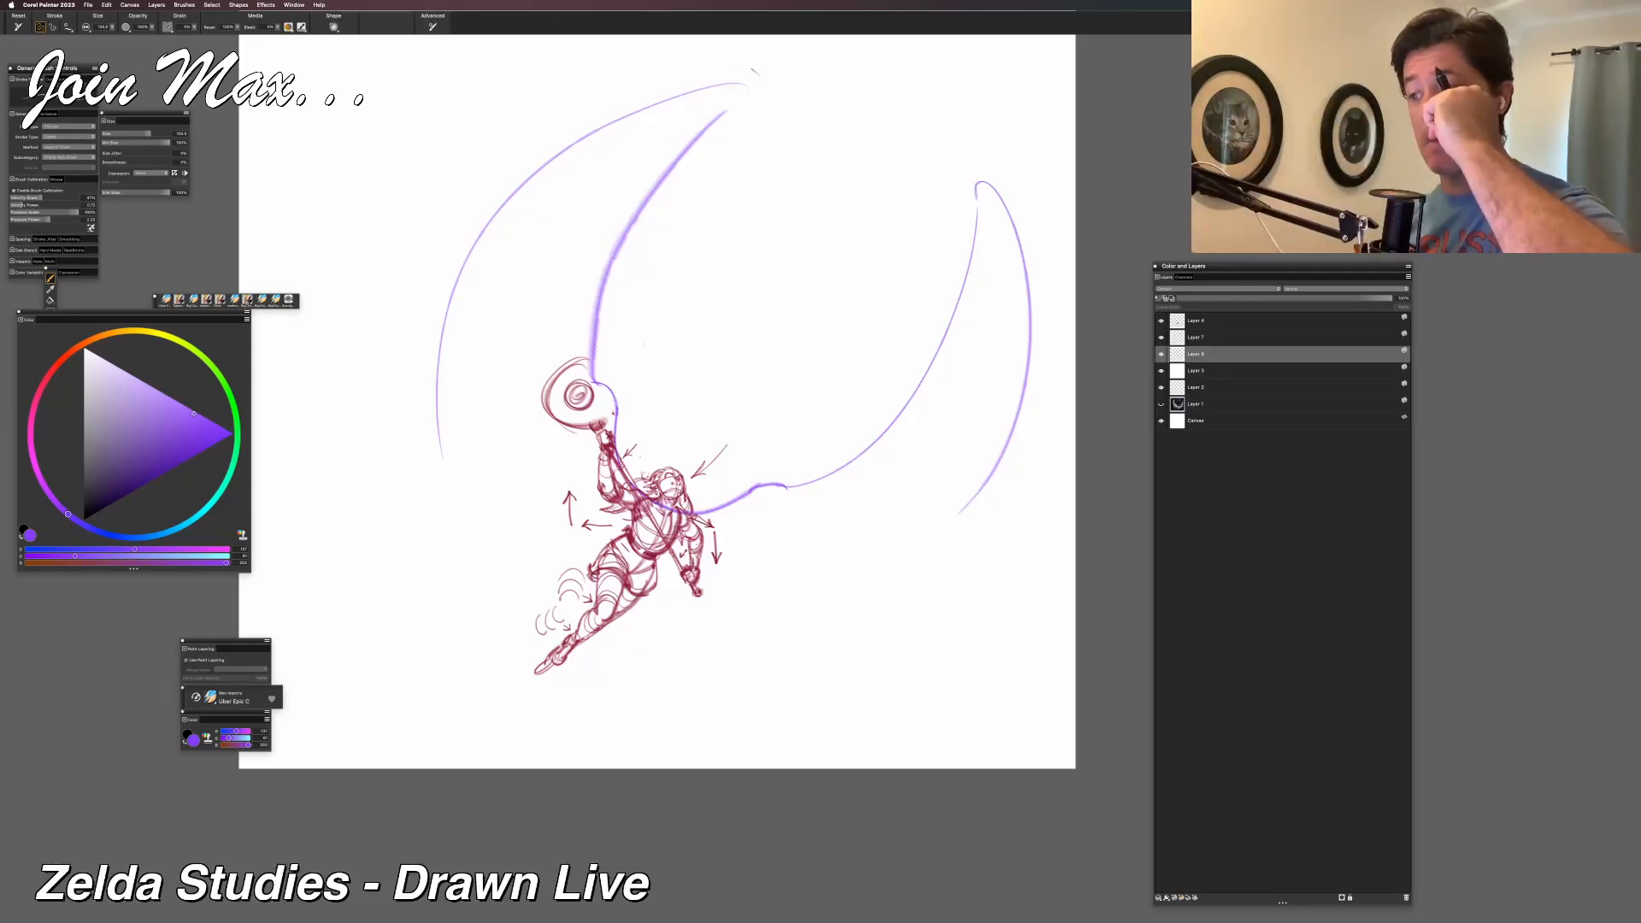
Extend a stroke upward from each wing tip and sweep both wings' lower edges back to the figure's body.
left_click_drag(977, 181, 1013, 100)
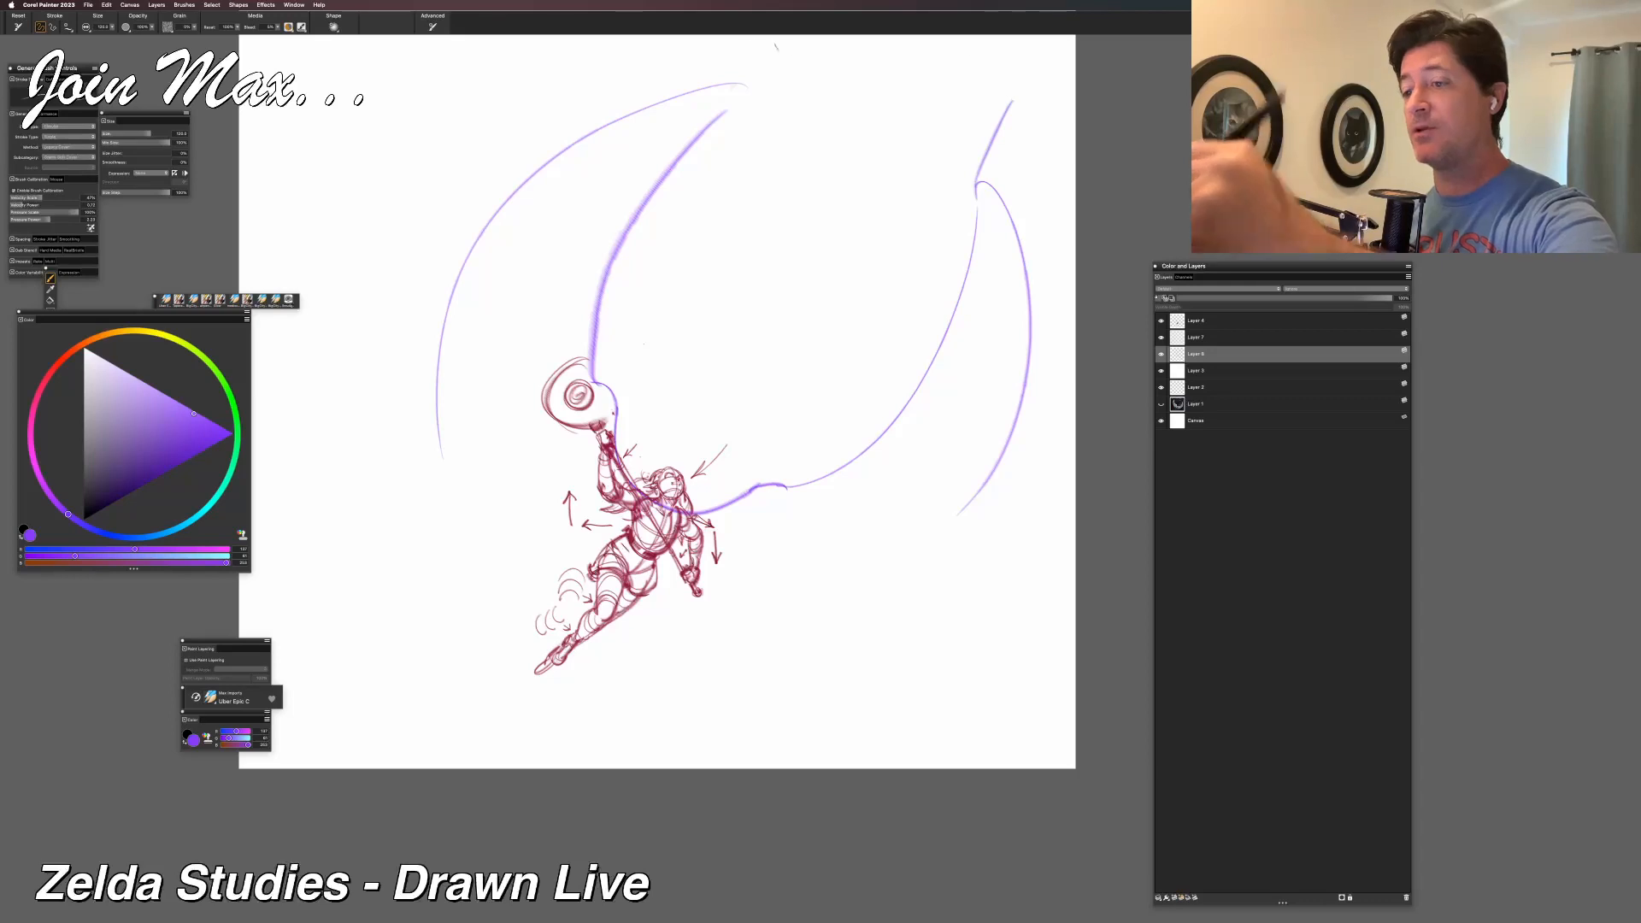
left_click_drag(740, 104, 768, 36)
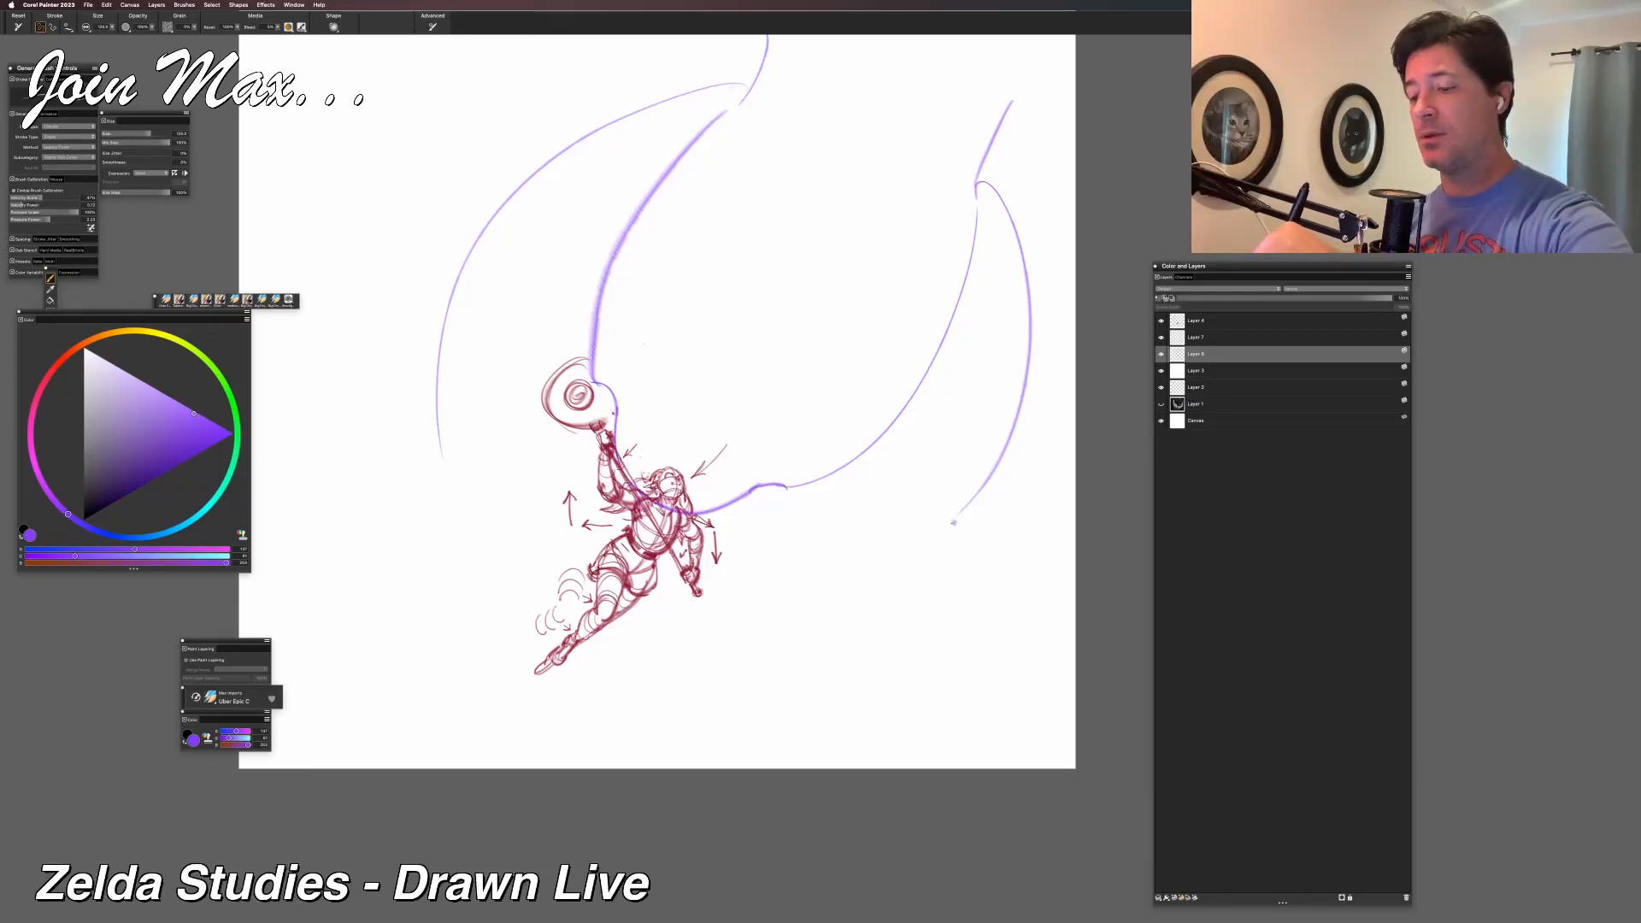
left_click_drag(950, 524, 711, 560)
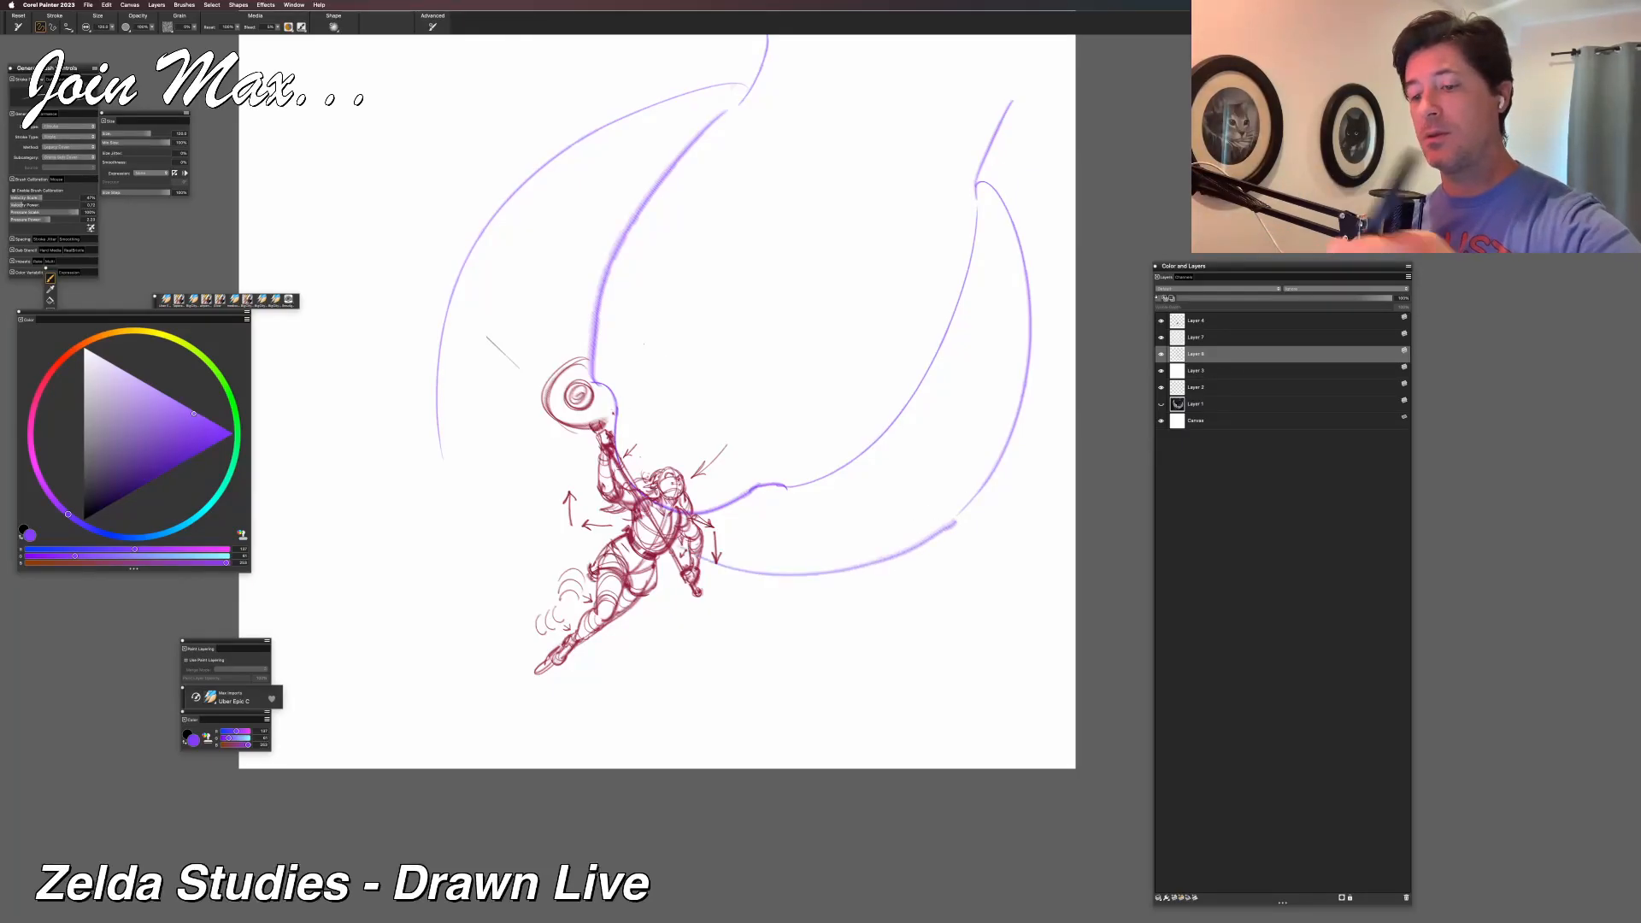
left_click_drag(539, 170, 602, 502)
key("super+z")
mouse_move(500, 216)
left_mouse_down()
mouse_move(591, 518)
mouse_move(684, 583)
left_mouse_up()
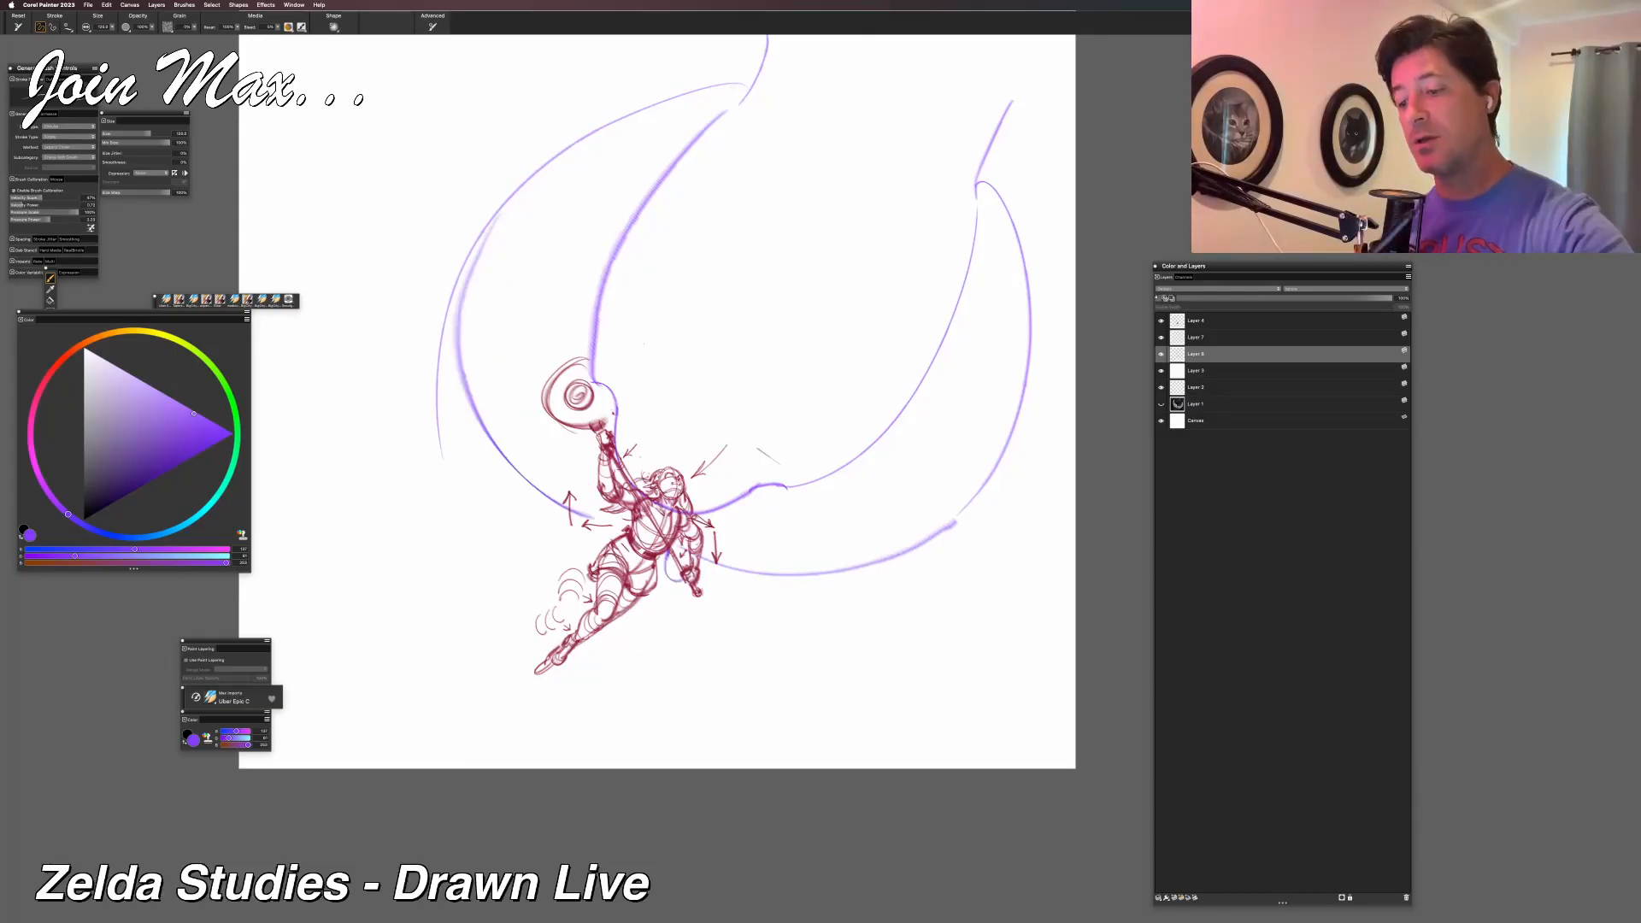
Outline a long rounded feather at the far wing's tip and fan further violet feather strokes out beside it.
left_click_drag(1011, 101, 1043, 52)
left_click_drag(996, 180, 1064, 48)
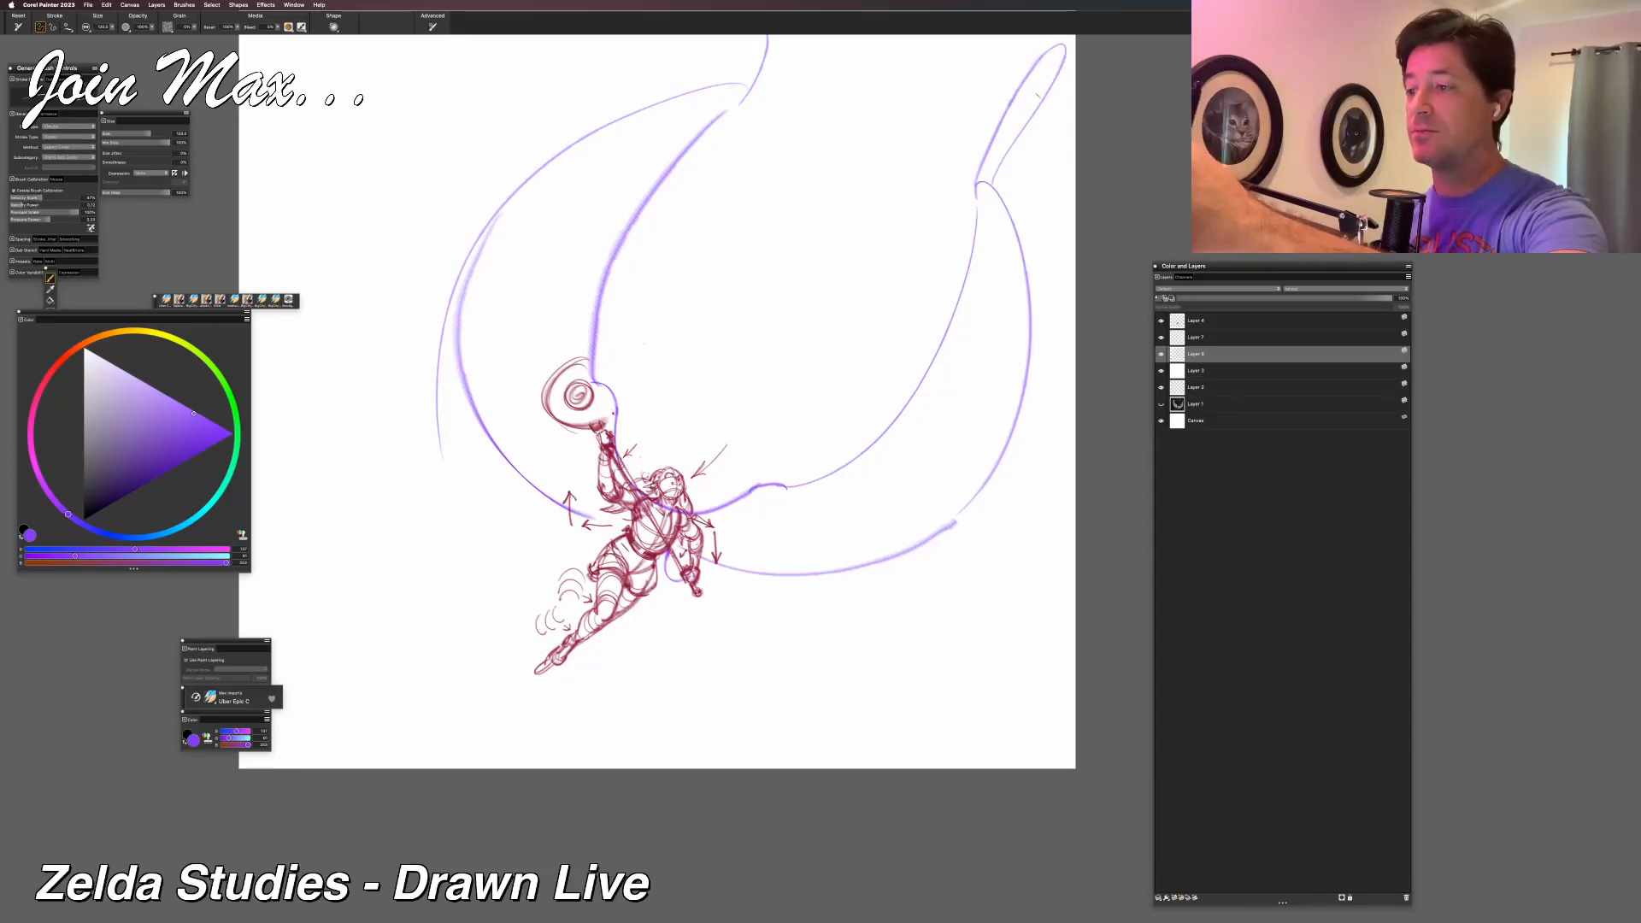
left_click_drag(1007, 161, 1074, 95)
left_click_drag(981, 209, 1075, 137)
key("ctrl+z")
mouse_move(996, 199)
left_mouse_down()
mouse_move(1075, 130)
mouse_move(1076, 239)
left_mouse_up()
key("ctrl+z")
key("ctrl+z")
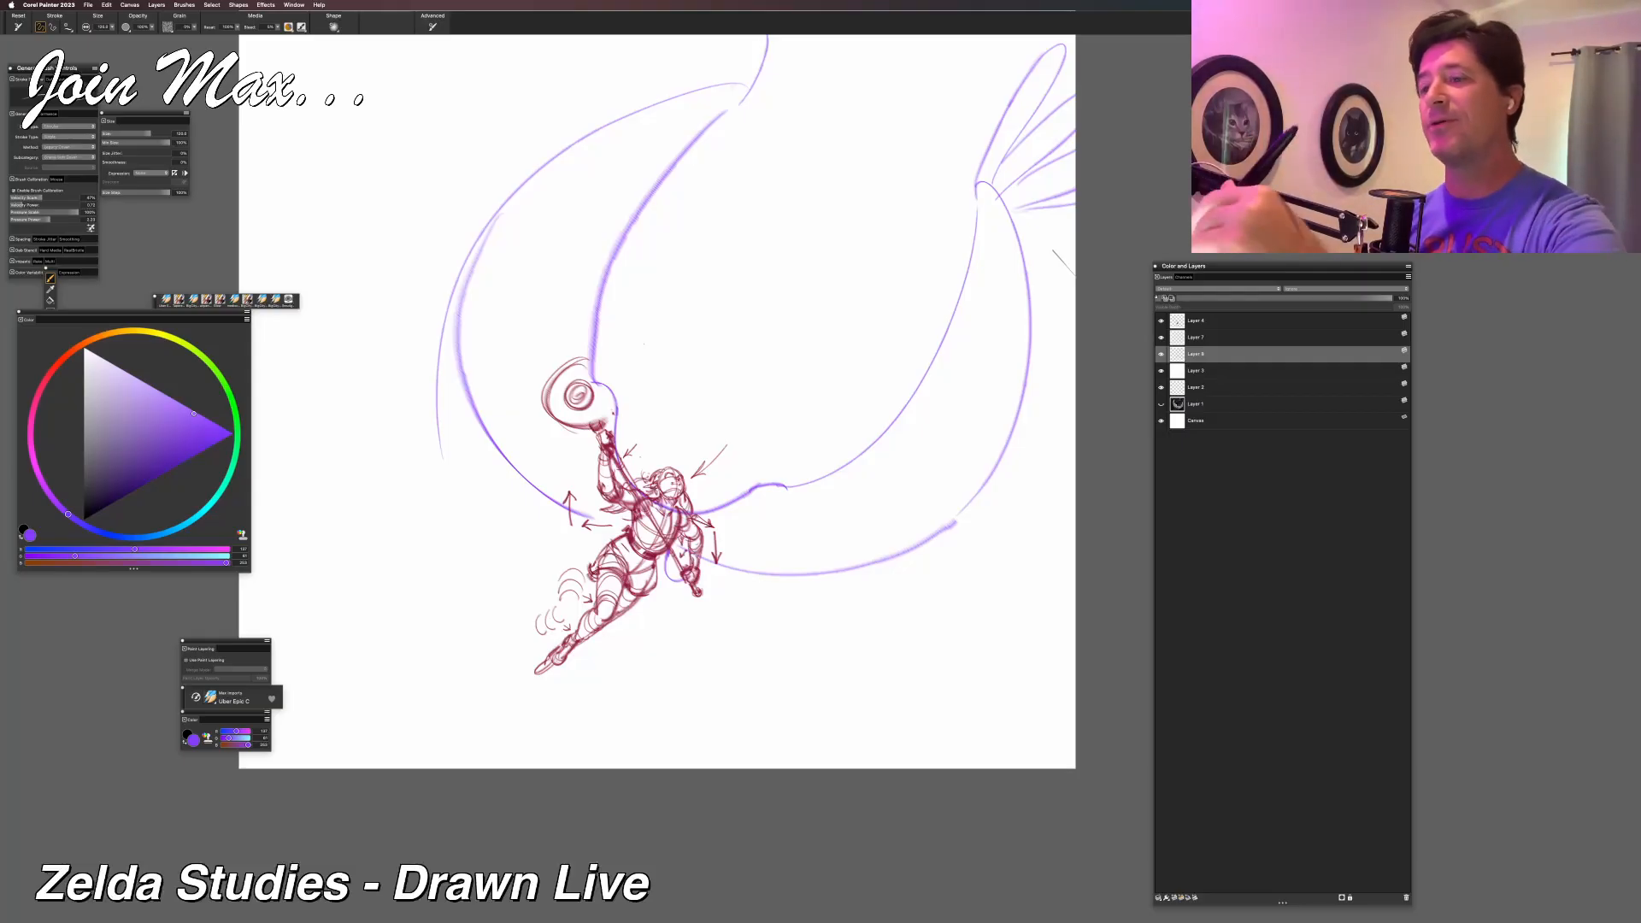
key("ctrl+z")
Fan long violet feather strokes upward from the tip of the staff-side wing.
left_click_drag(740, 84, 726, 21)
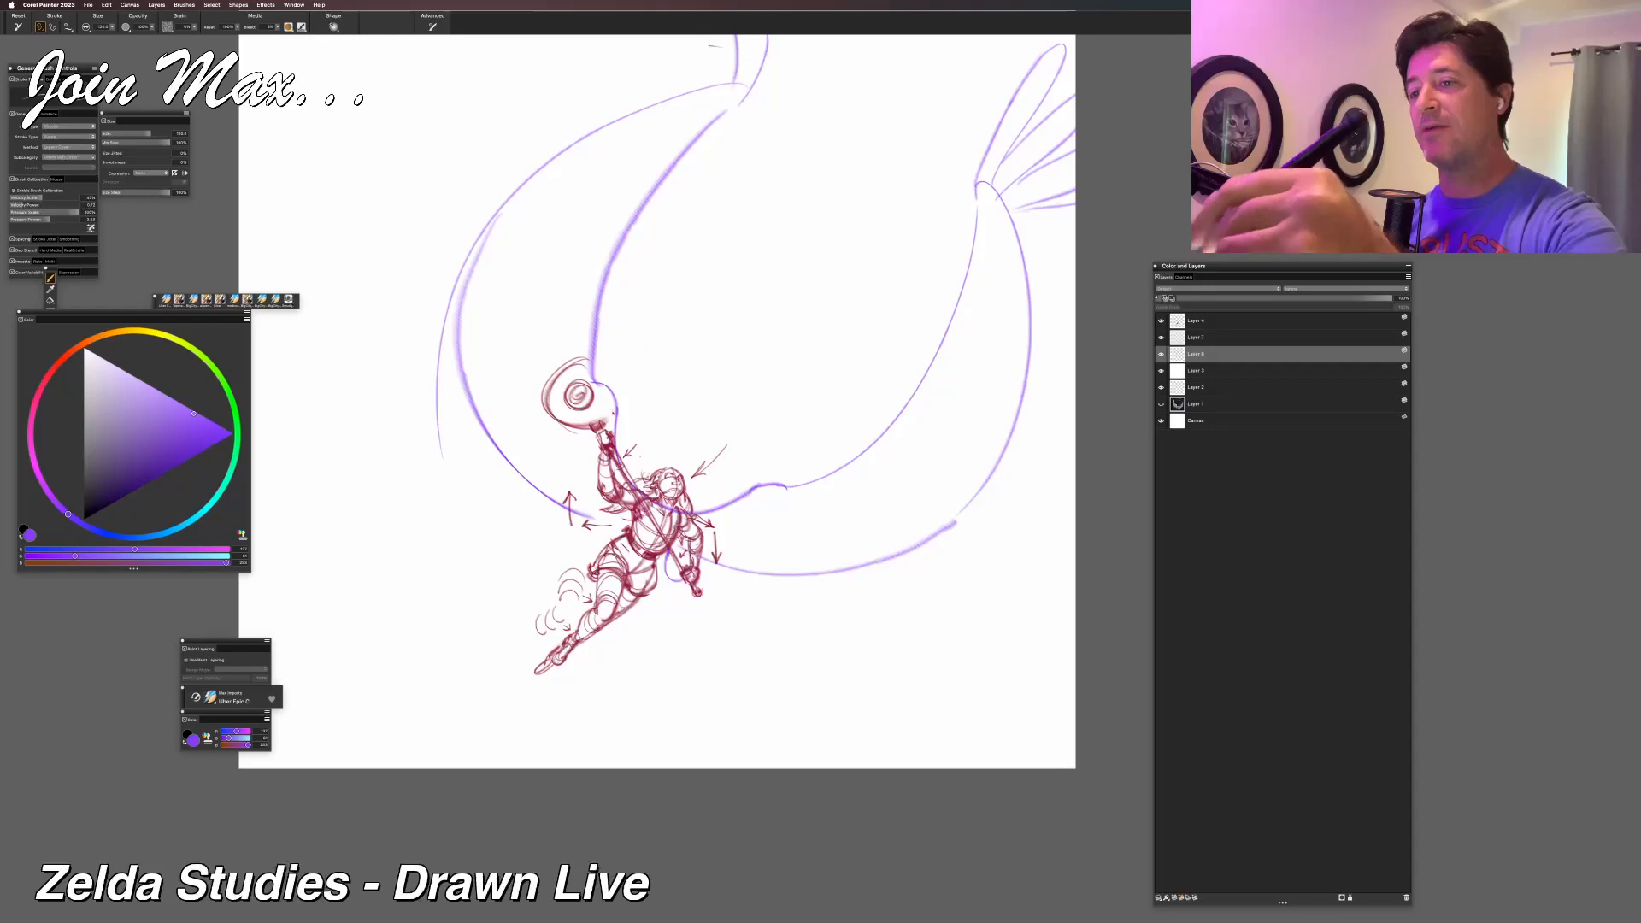
mouse_move(701, 85)
left_mouse_down()
mouse_move(685, 26)
mouse_move(718, 36)
left_mouse_up()
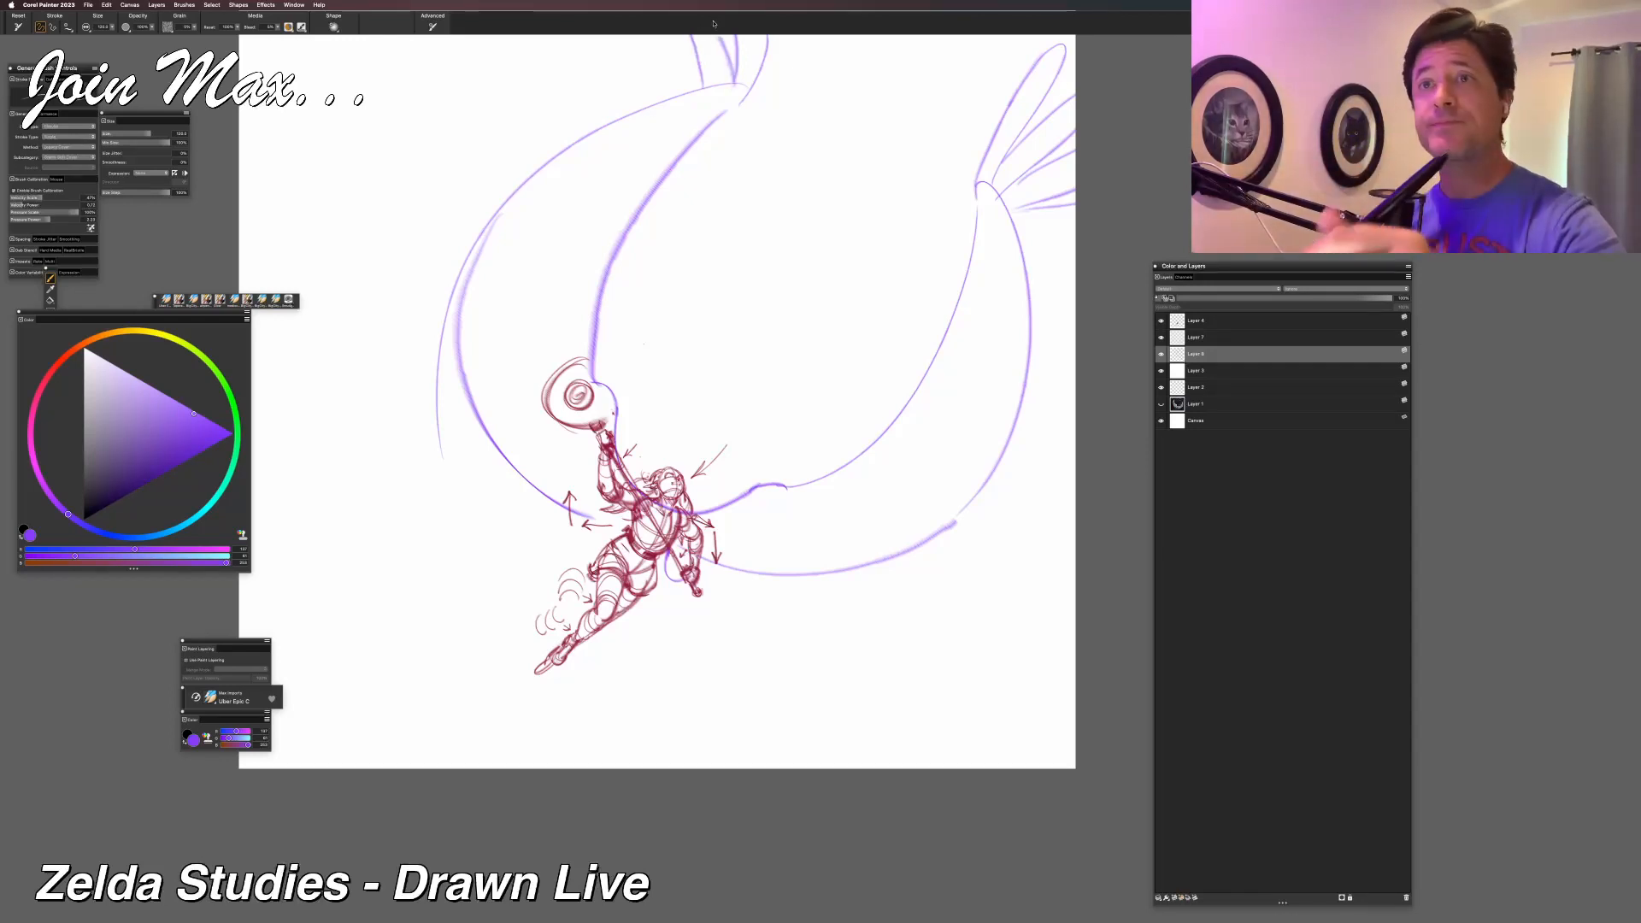
scroll(649, 401, "up", 3)
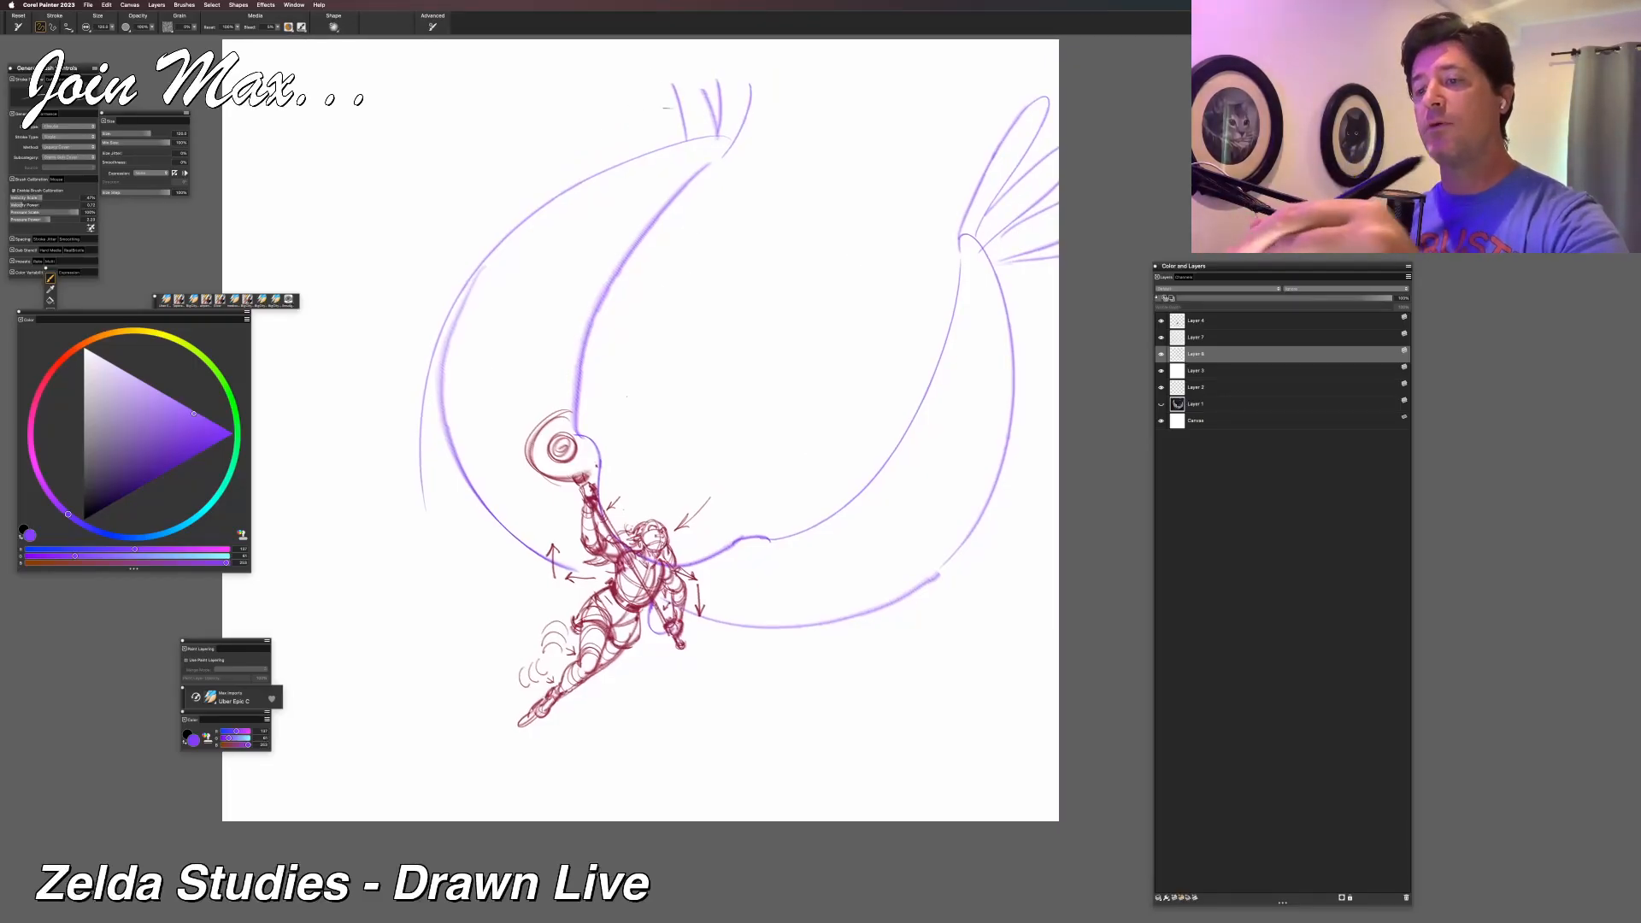
left_click_drag(653, 48, 694, 94)
left_click_drag(719, 40, 725, 150)
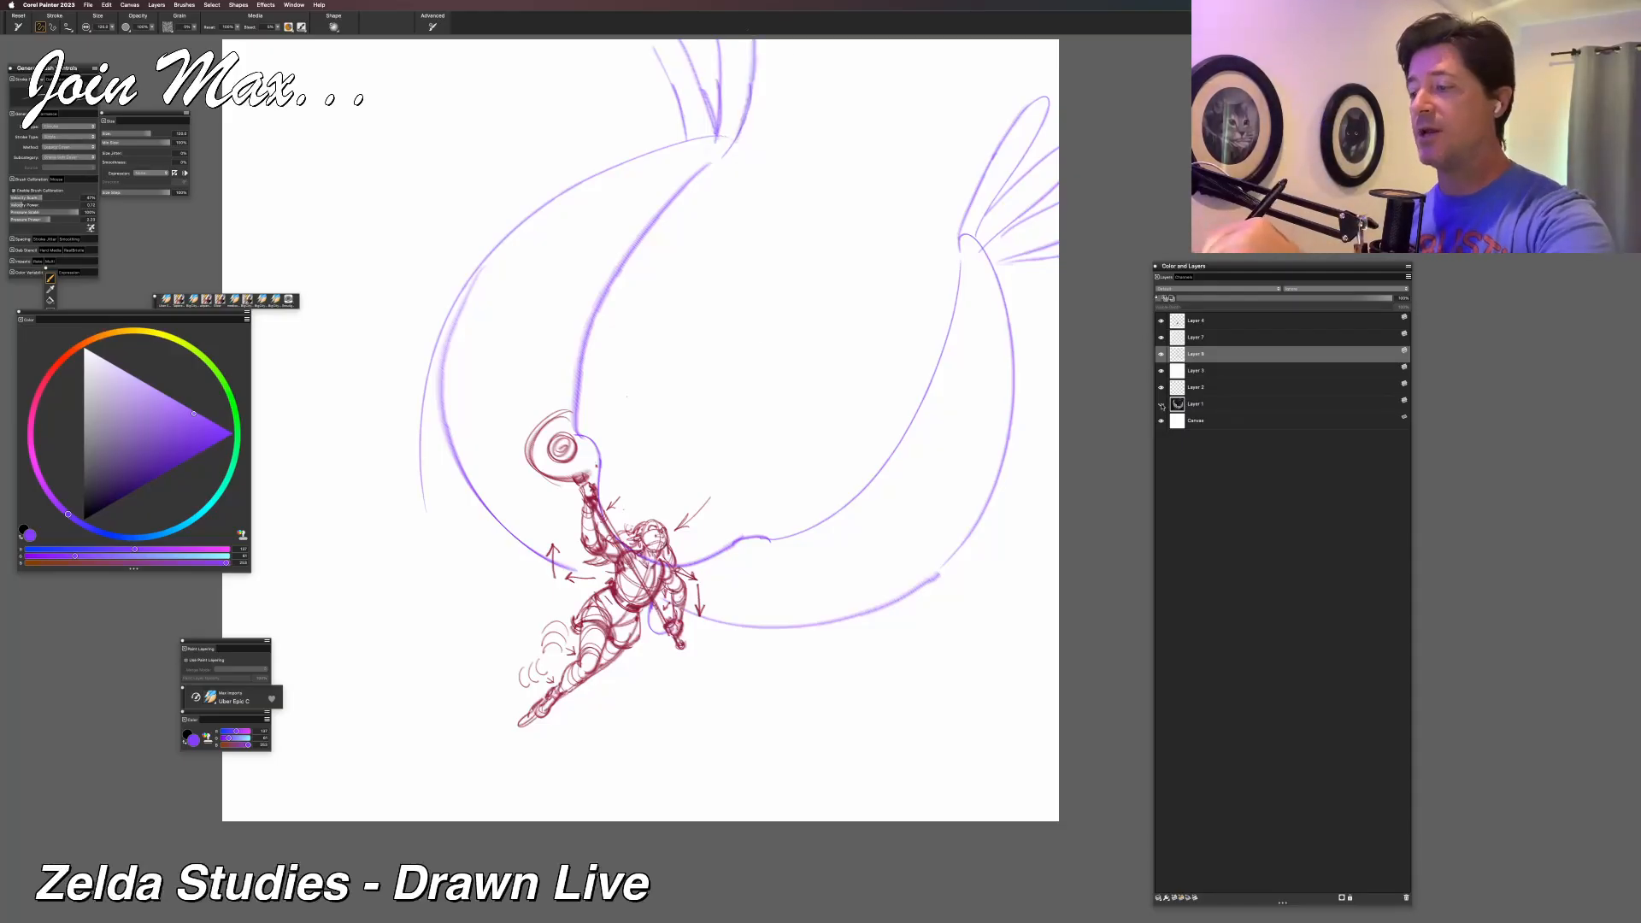
Show the painted reference on Layer 1 and compare it with the violet wings, with and without the figure sketch.
left_click(1162, 404)
left_click_drag(520, 234, 436, 298)
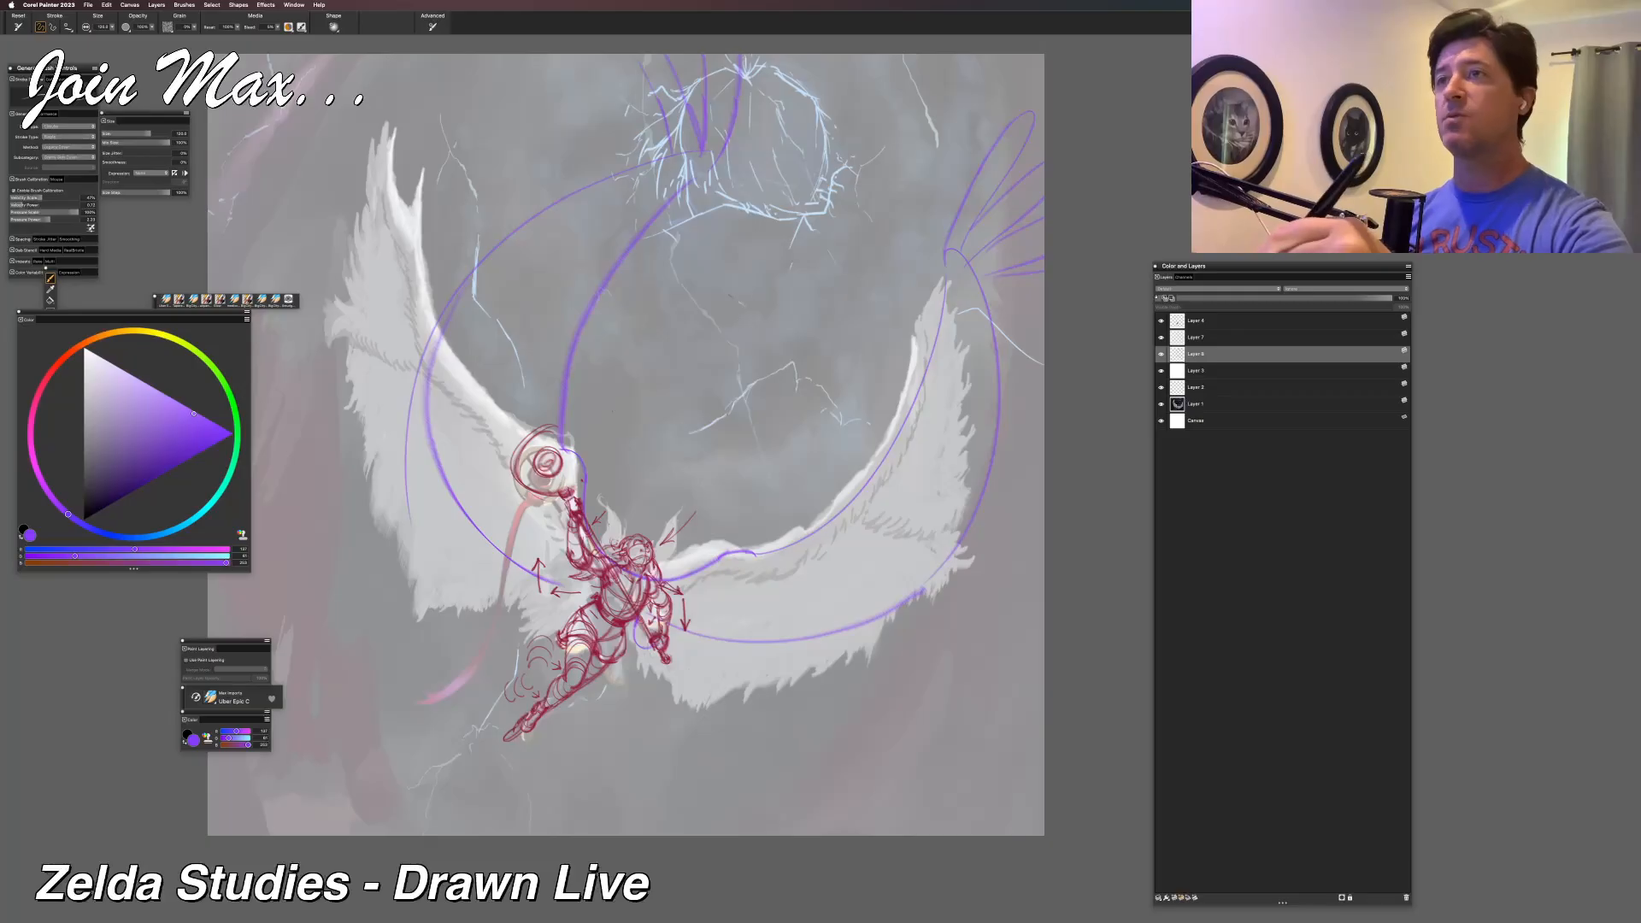
left_click(1162, 322)
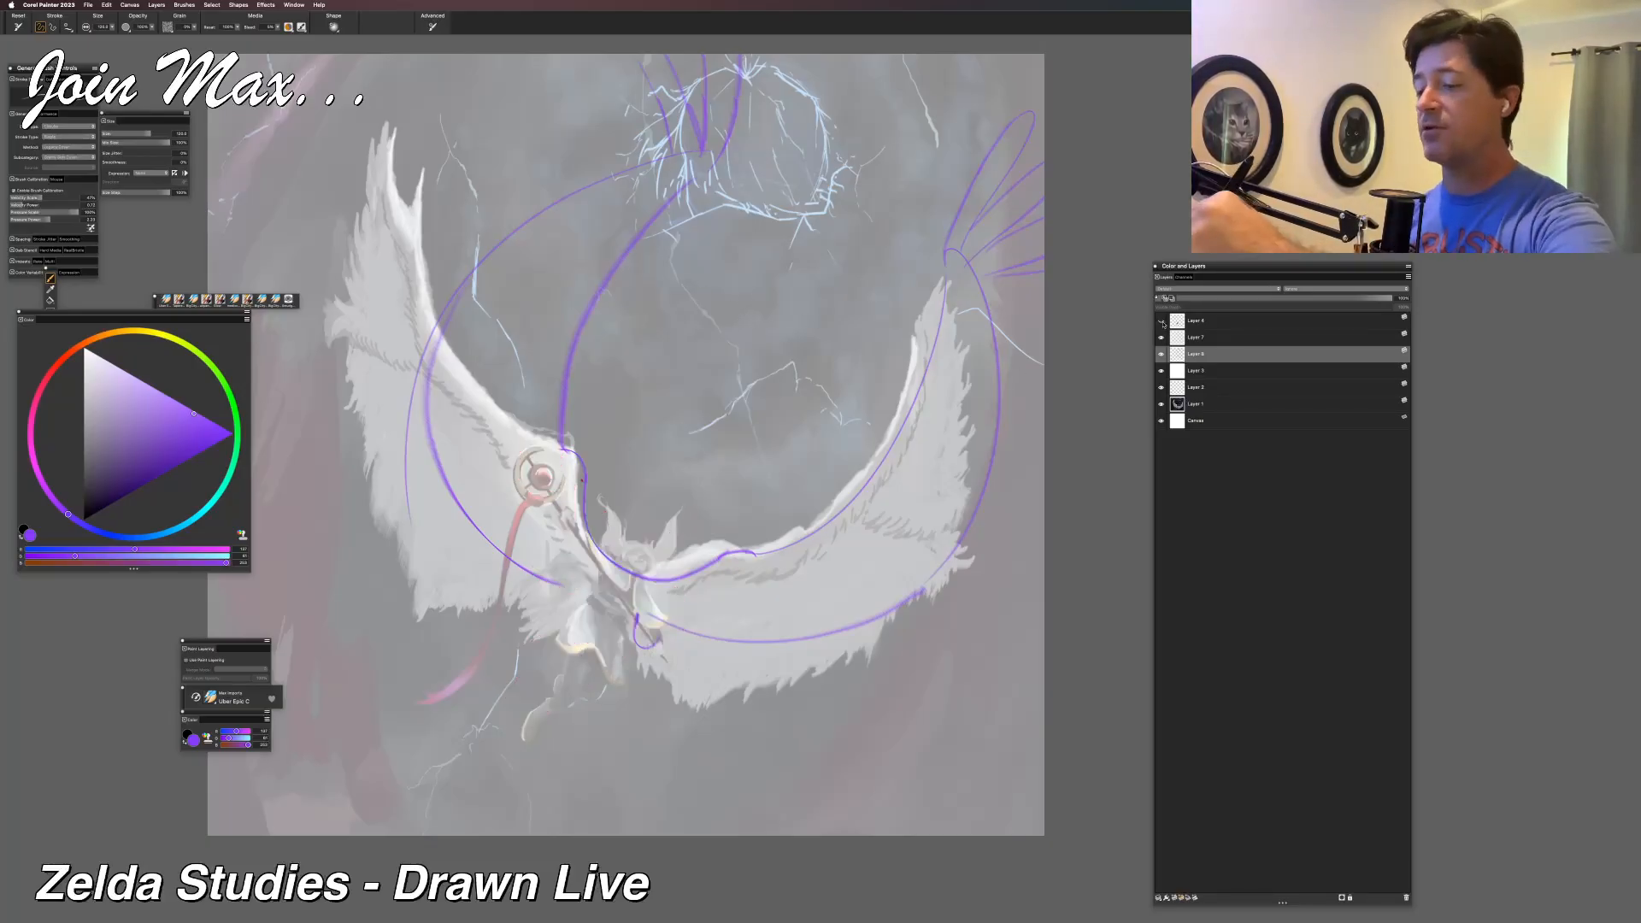
left_click(1162, 322)
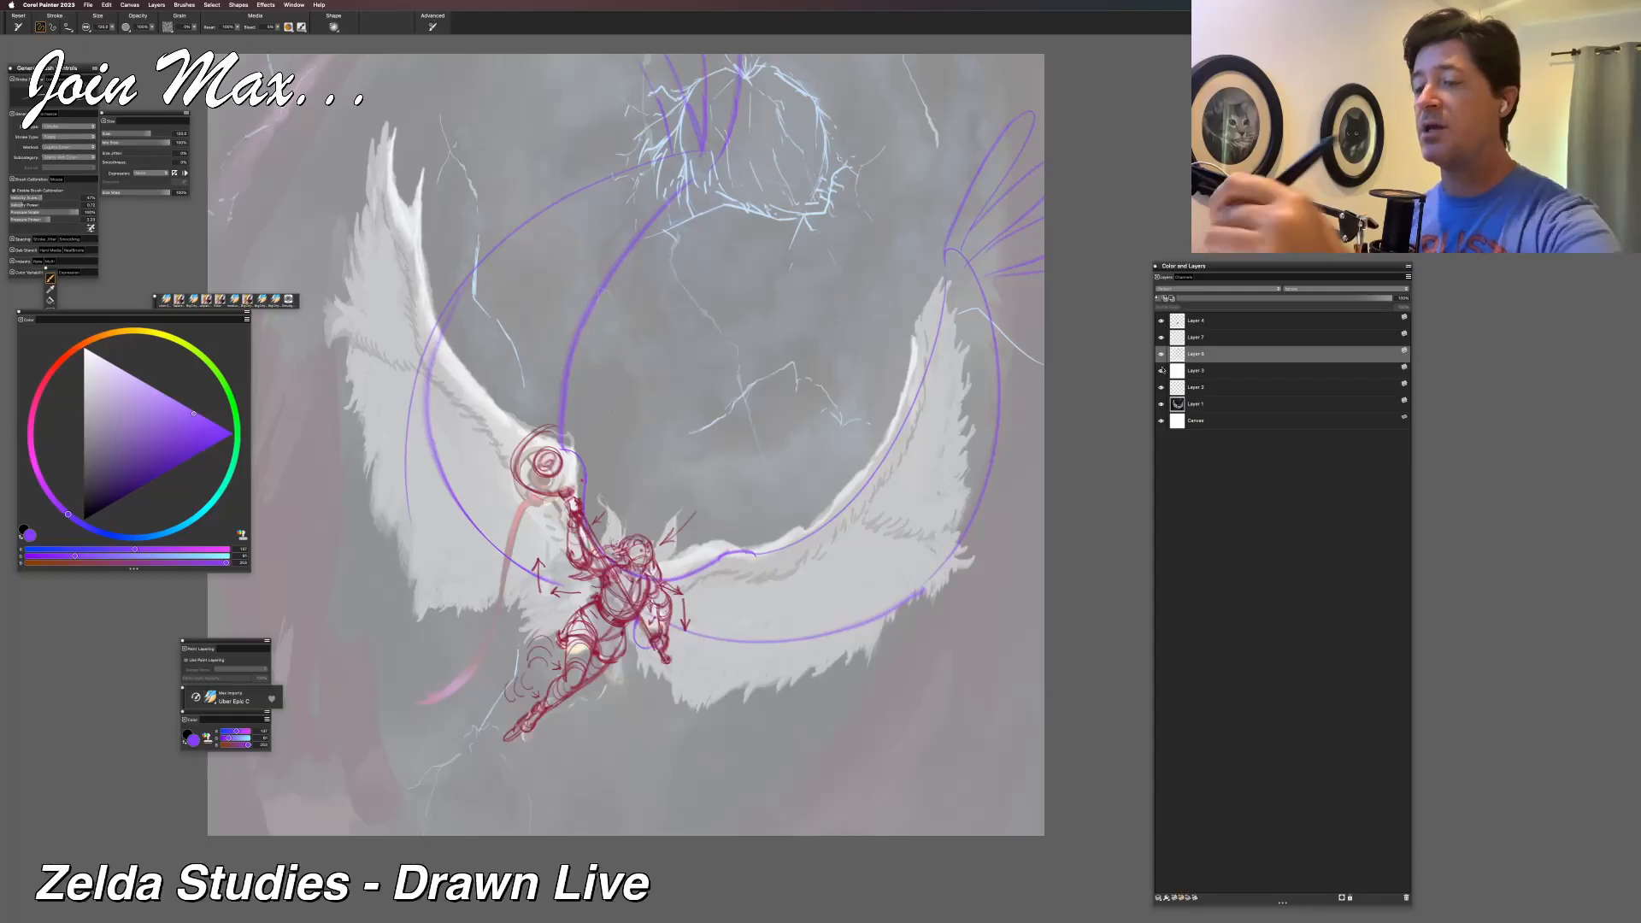
Sketch a violet arrow pointing down between the wings over the reference, and undo these strokes.
left_click_drag(780, 138, 726, 346)
left_click_drag(733, 269, 726, 346)
left_click_drag(776, 297, 731, 349)
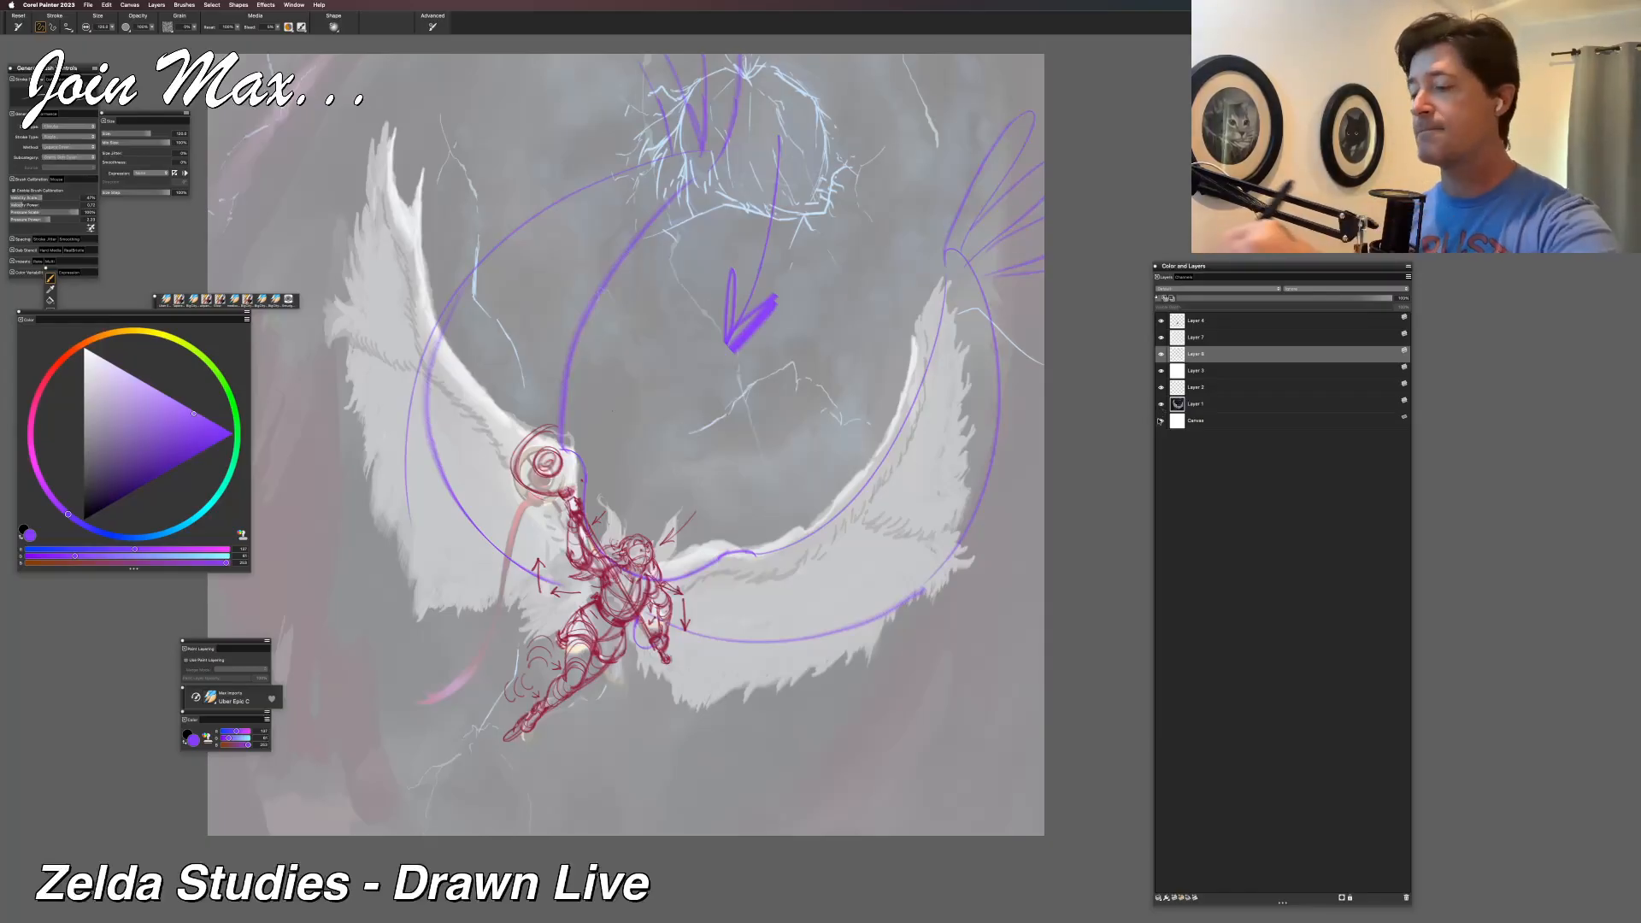
mouse_move(752, 361)
left_mouse_down()
mouse_move(715, 755)
mouse_move(914, 779)
mouse_move(1041, 643)
left_mouse_up()
key("super+z")
key("super+z")
key("super+z")
key("super+z")
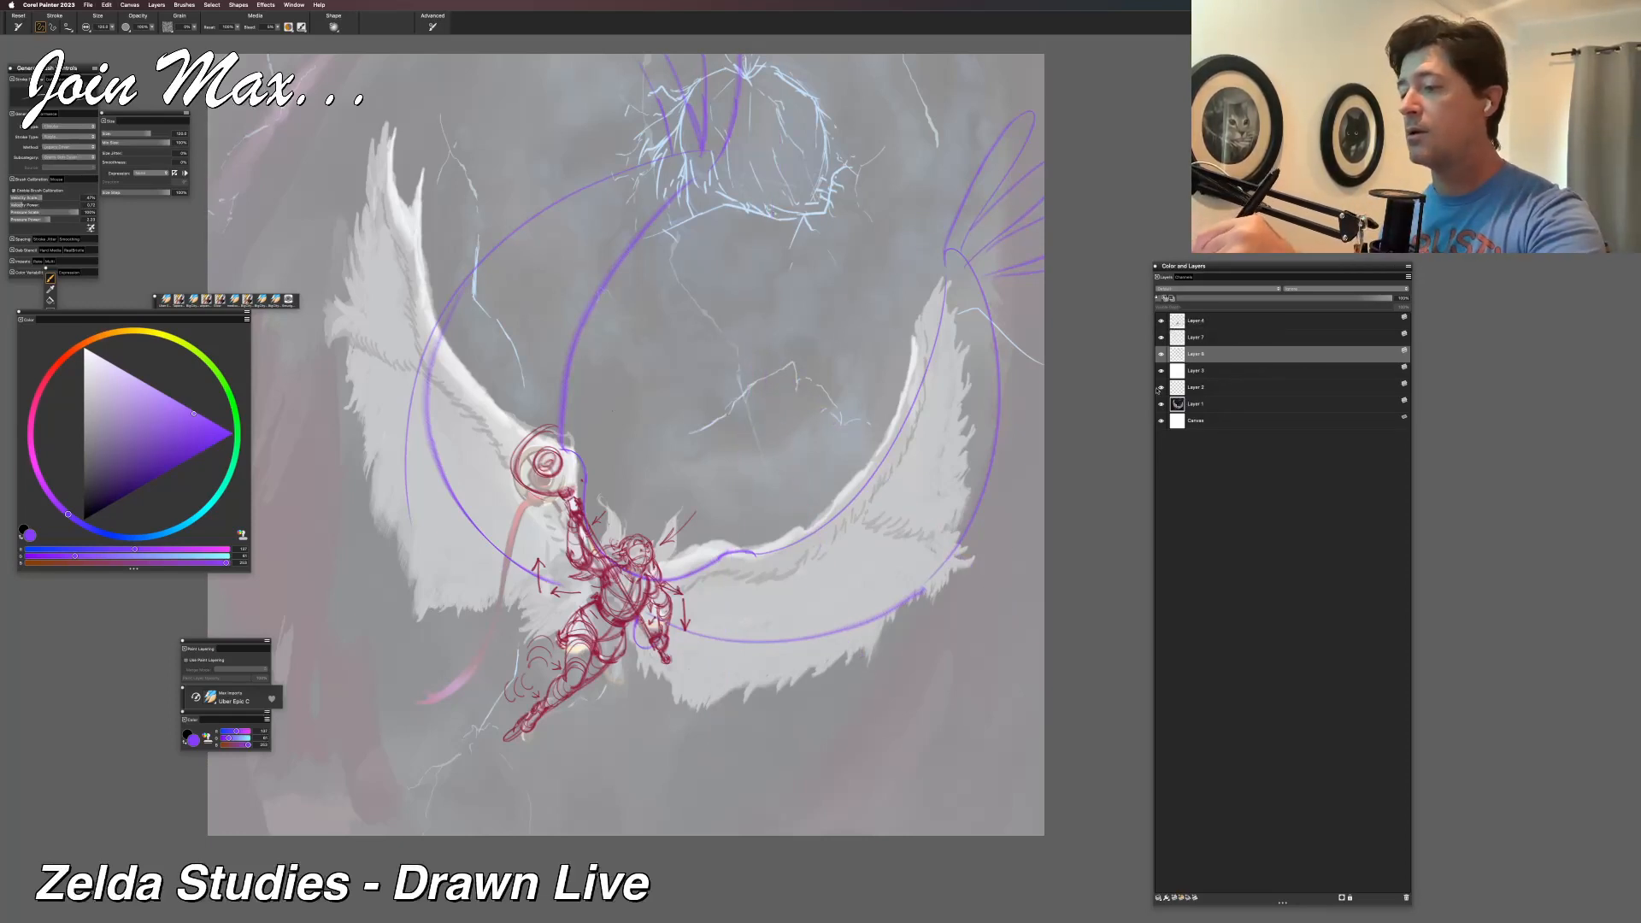
Check the reference without the white veil of Layer 3, and hide Layer 1 to leave the sketch on white.
left_click(1161, 371)
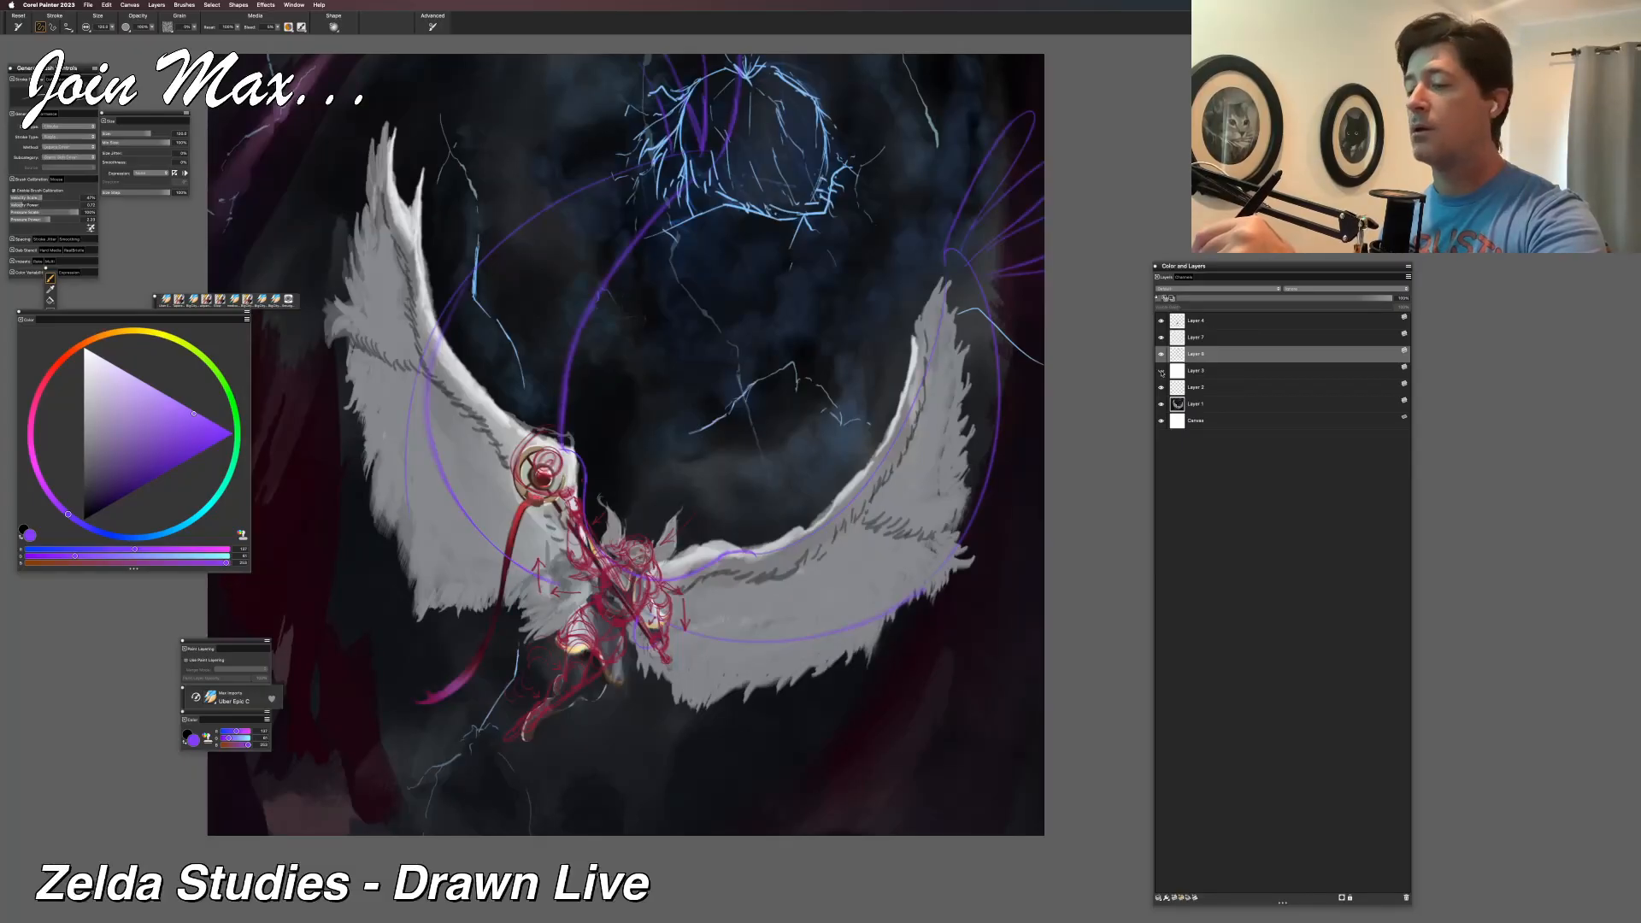
left_click(1161, 371)
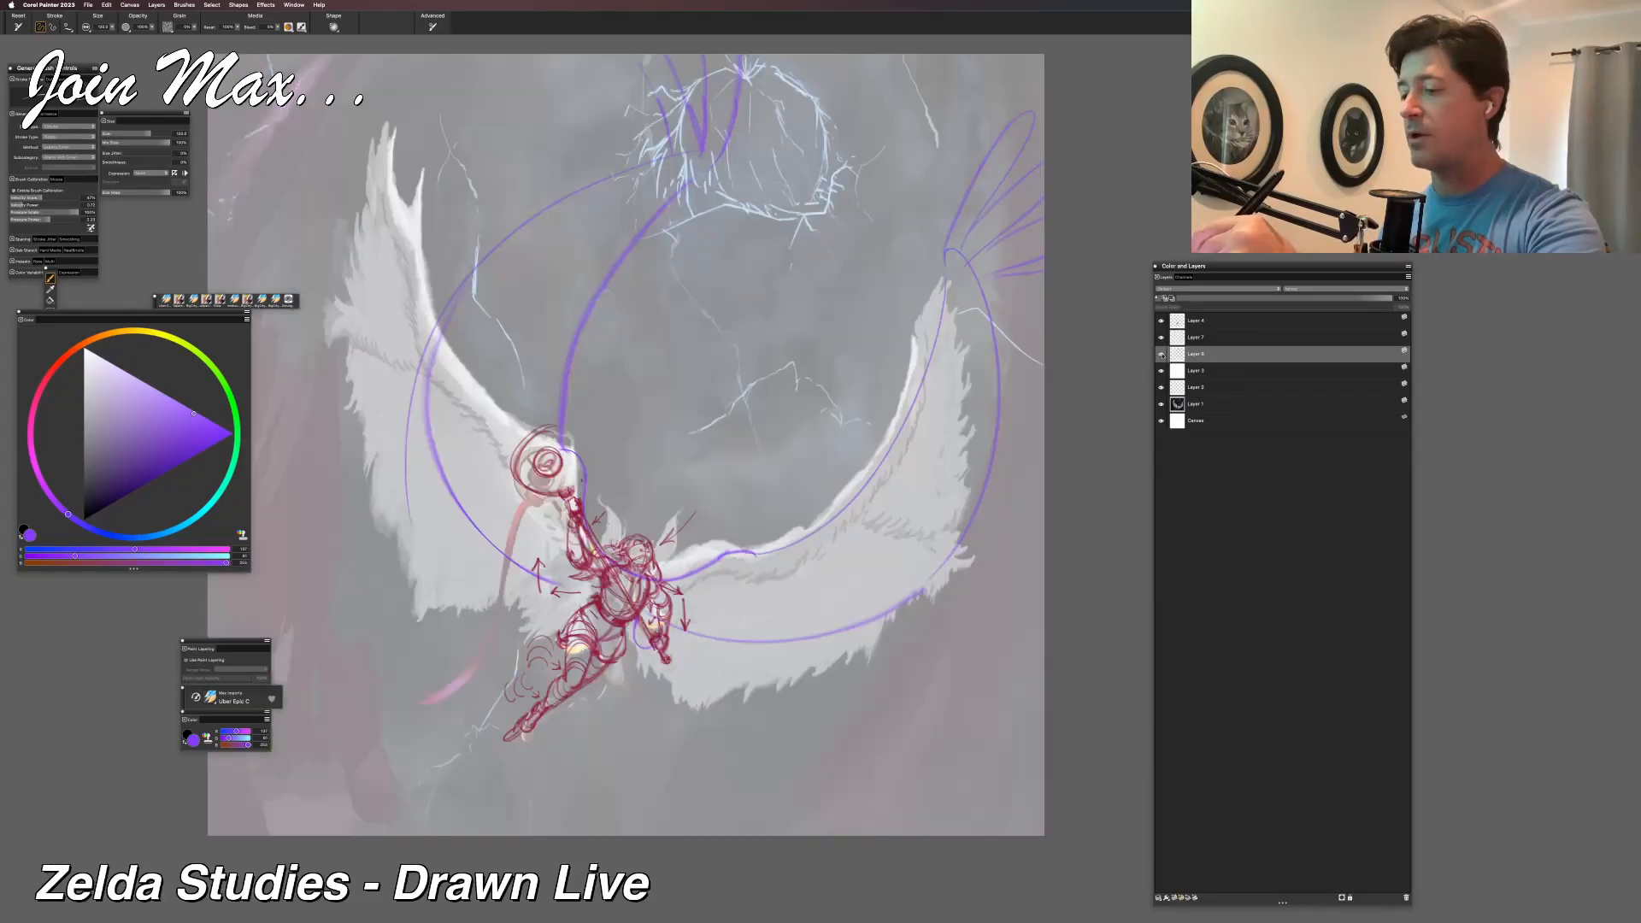
left_click(1160, 405)
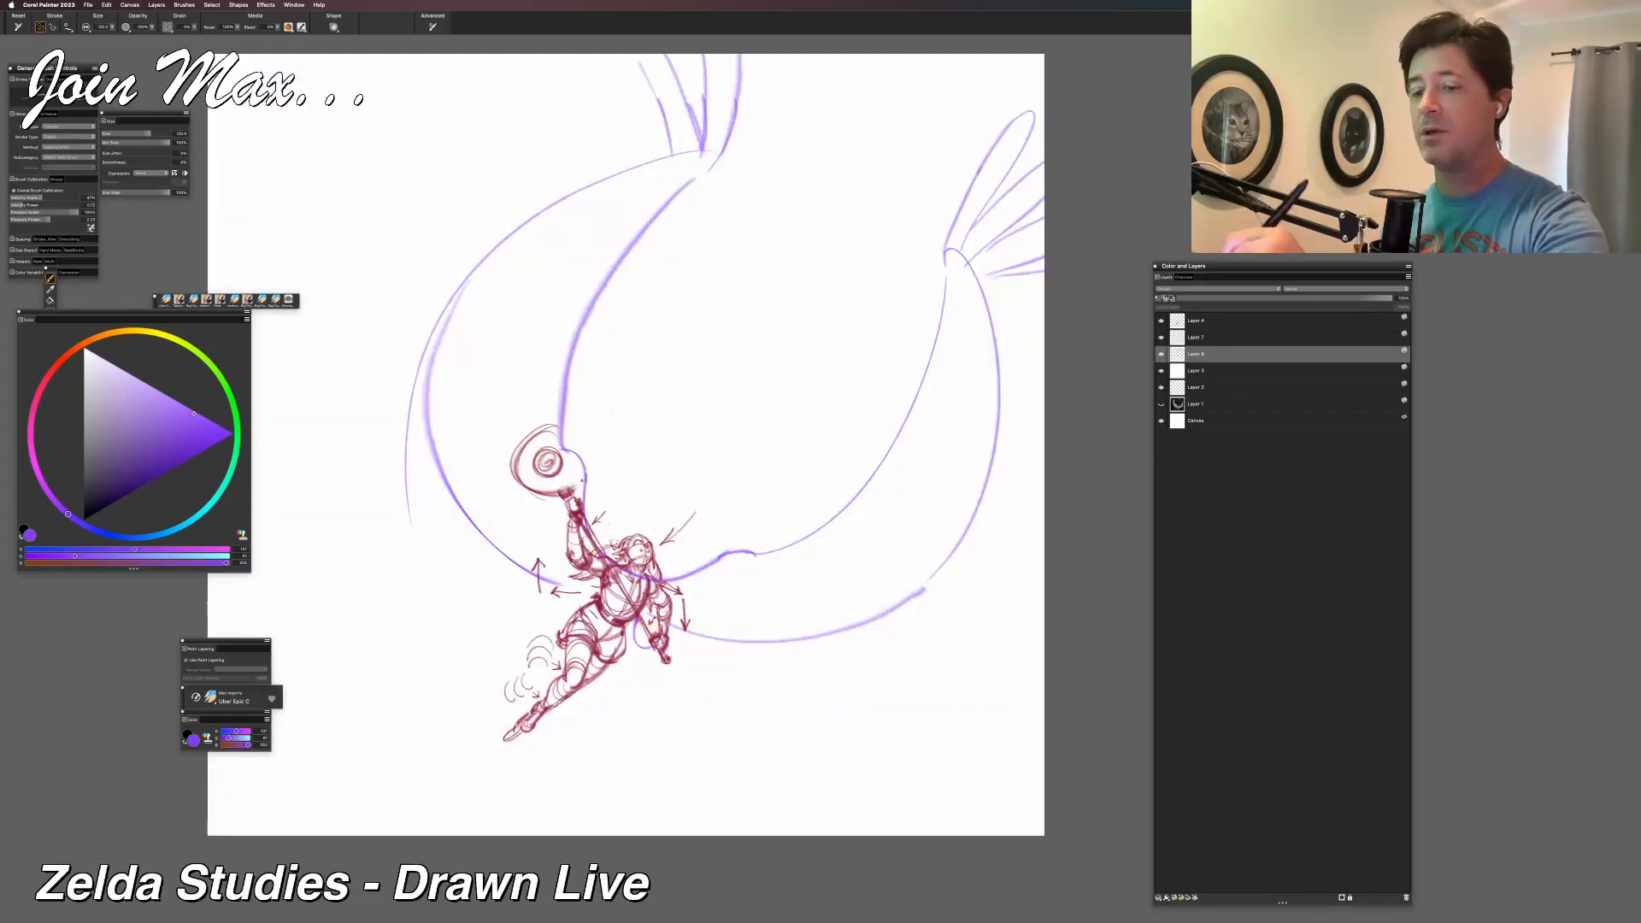
double_click(1161, 356)
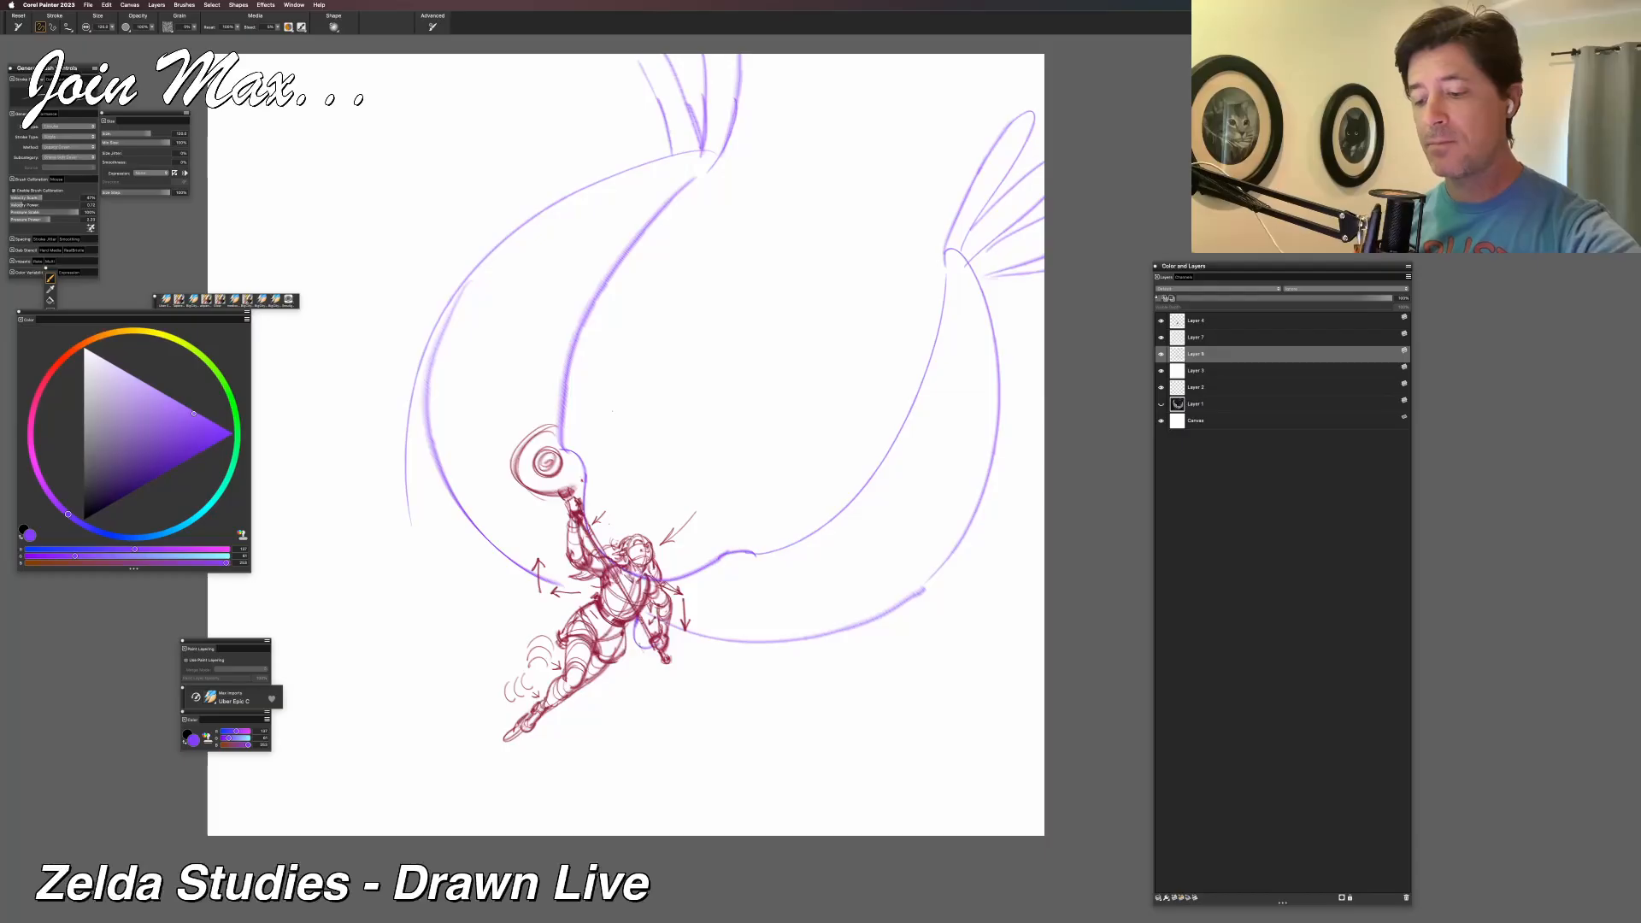
Draw a short violet curve beside the lowered hand and a doubled outer feather guide arc below the far wing.
left_click_drag(633, 657, 744, 617)
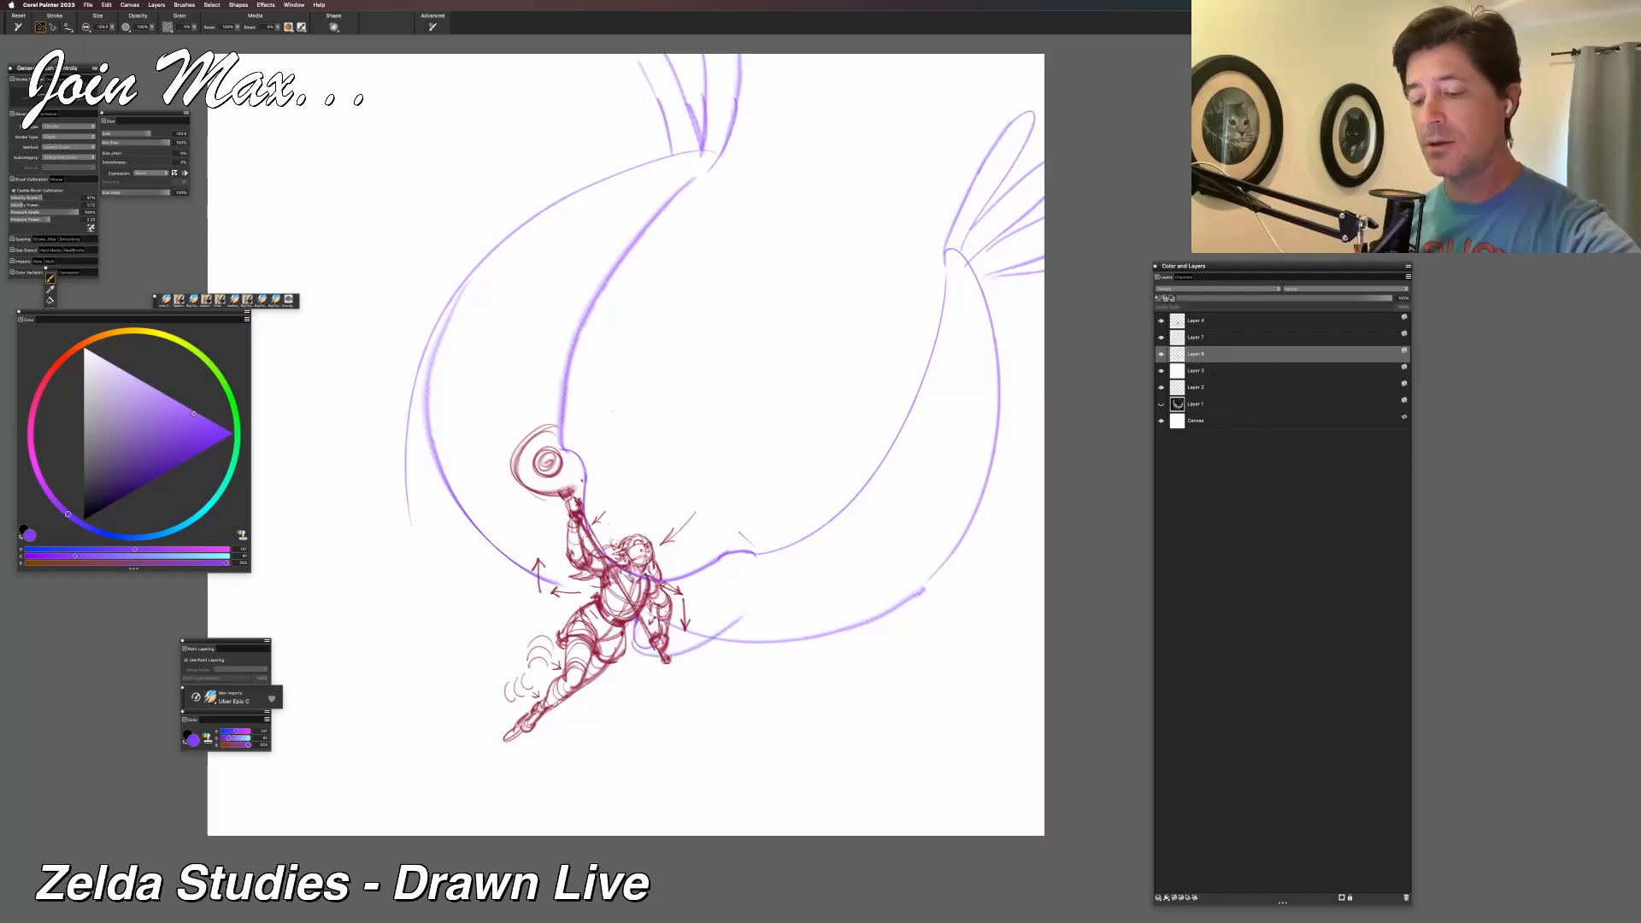
key("super+z")
left_click_drag(670, 660, 754, 612)
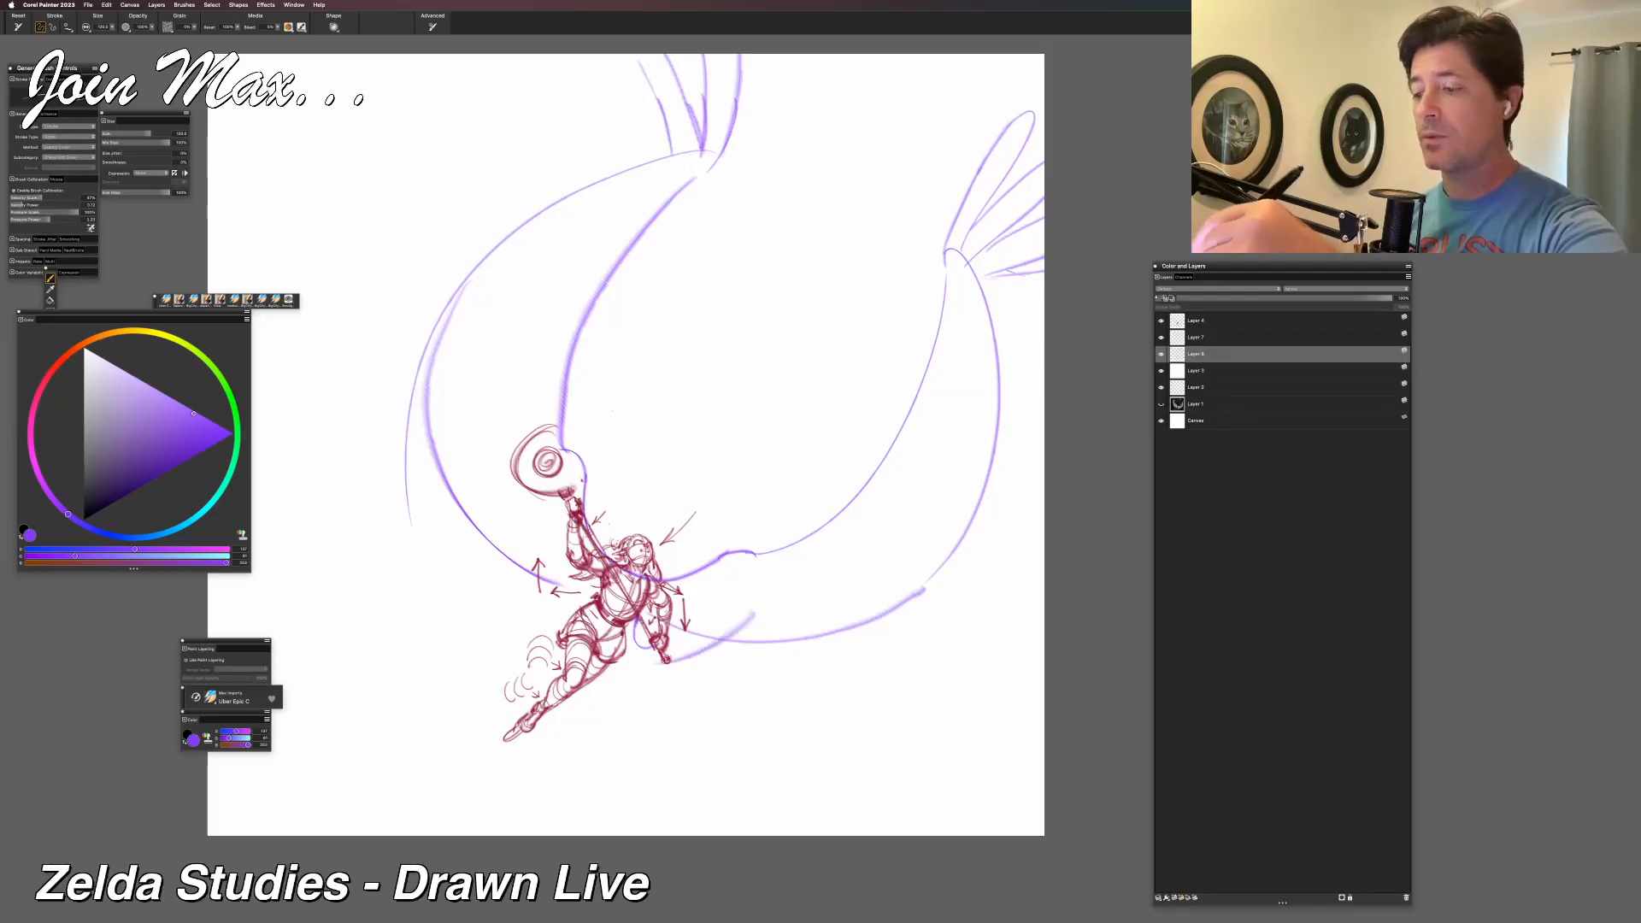
left_click_drag(822, 697, 1042, 549)
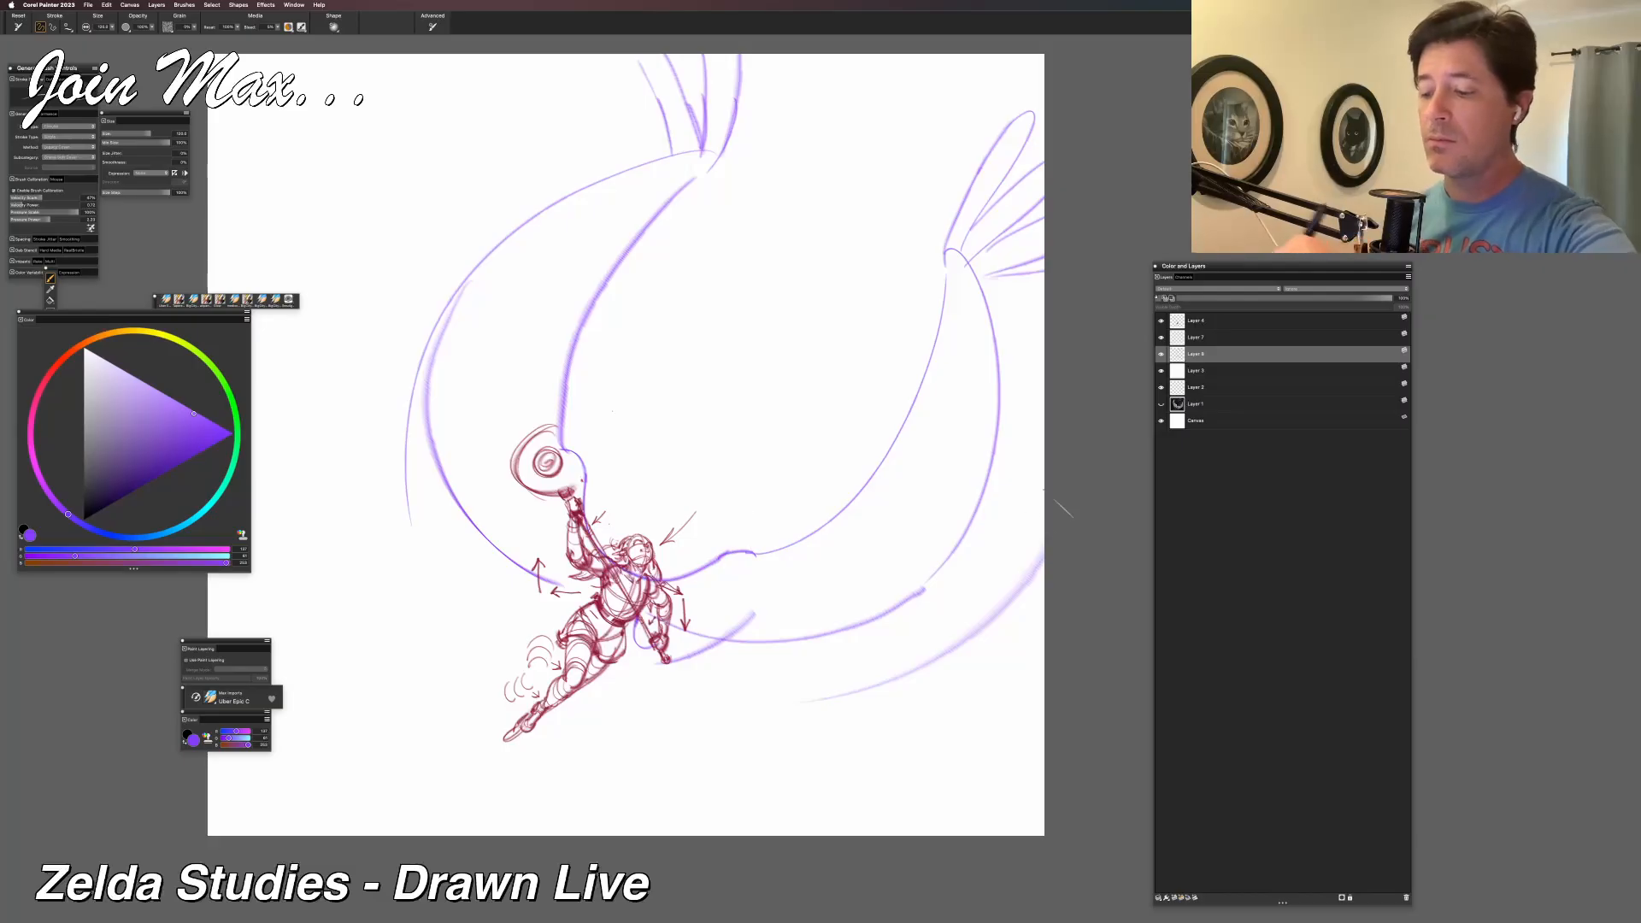
left_click_drag(712, 665, 1043, 538)
left_click_drag(761, 570, 777, 600)
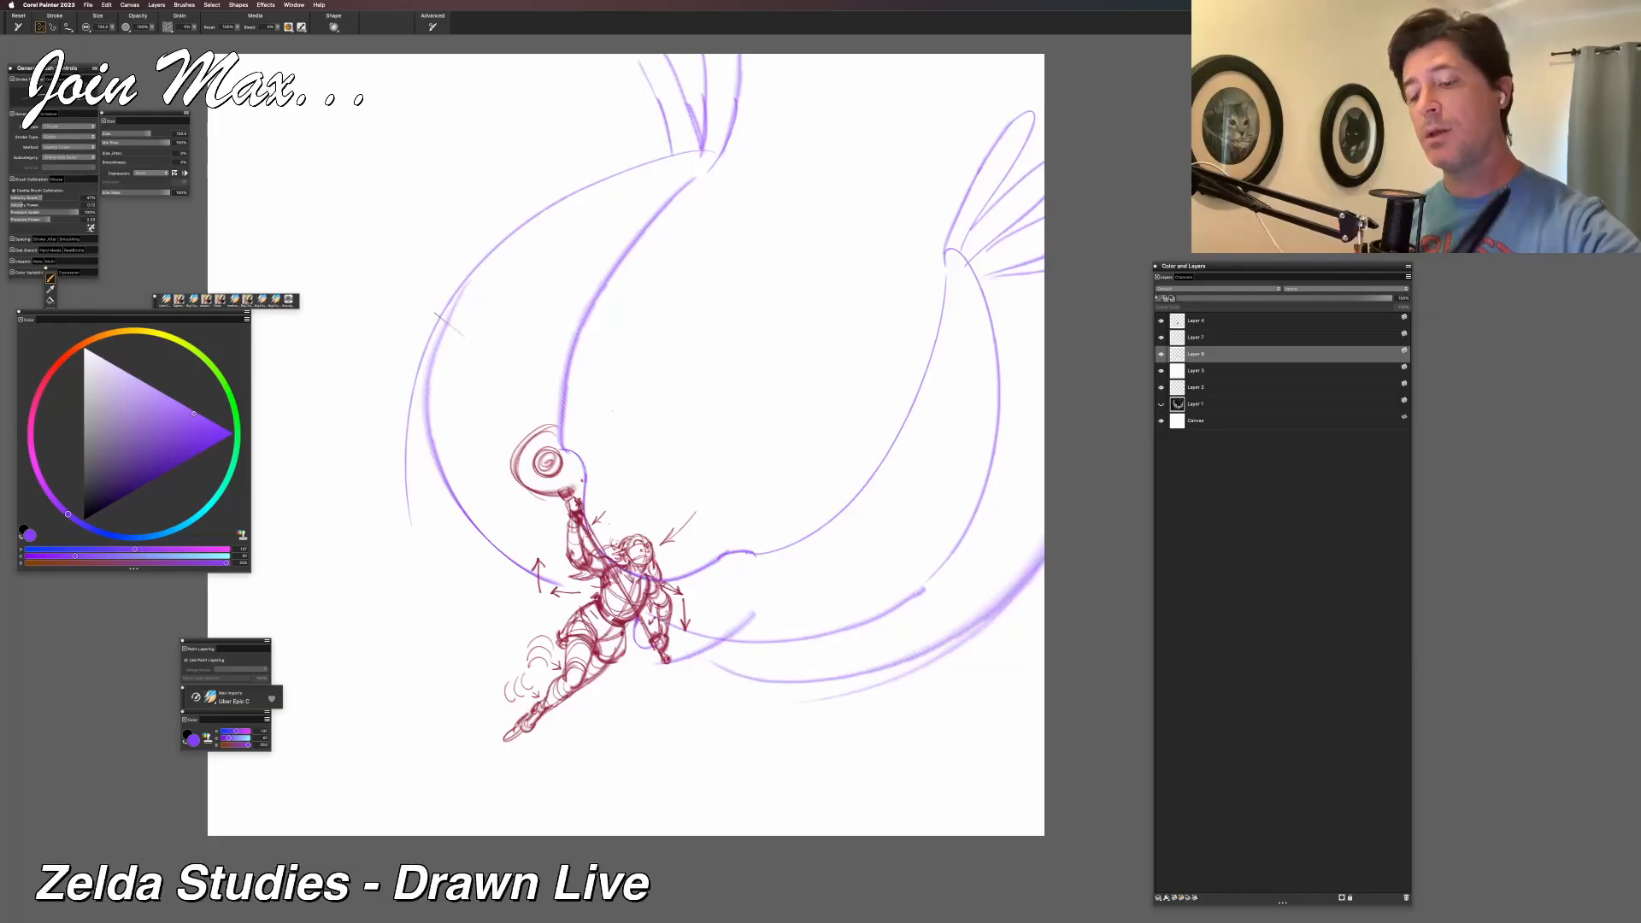
Draw a matching outer feather guide arc around the staff-side wing, from the canvas top down to its lower edge.
mouse_move(559, 56)
left_mouse_down()
mouse_move(449, 163)
mouse_move(403, 555)
left_mouse_up()
key("super+z")
key("super+y")
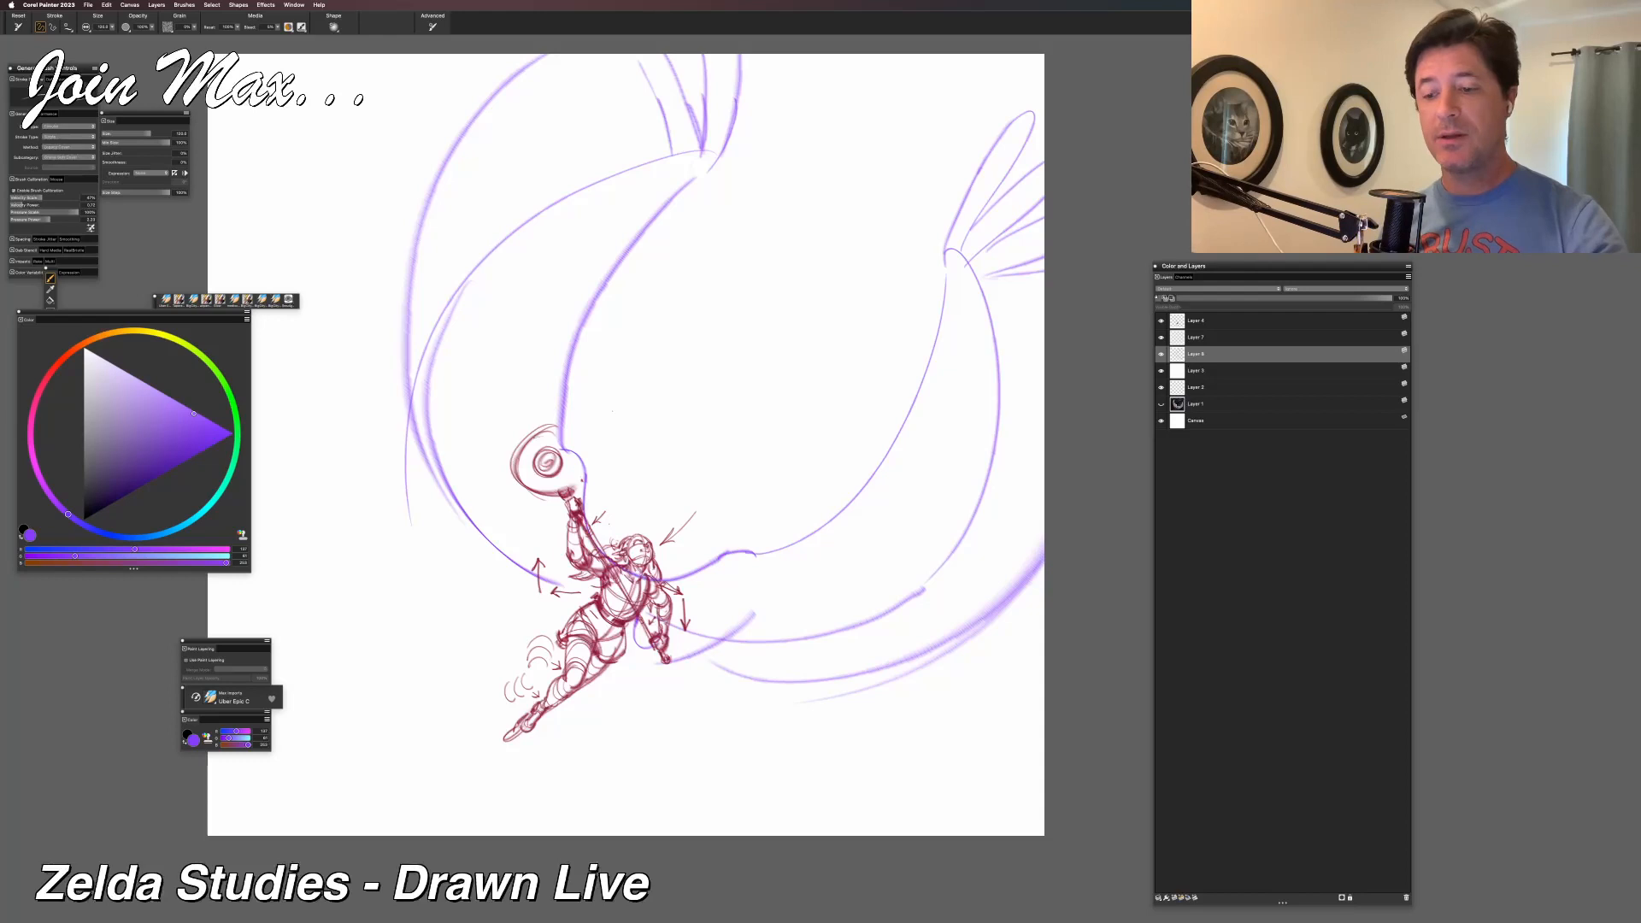
Scribble a sample zigzag row of feathers in the empty area beside the figure's legs and underline it with a curve.
scroll(417, 693, "left", 5)
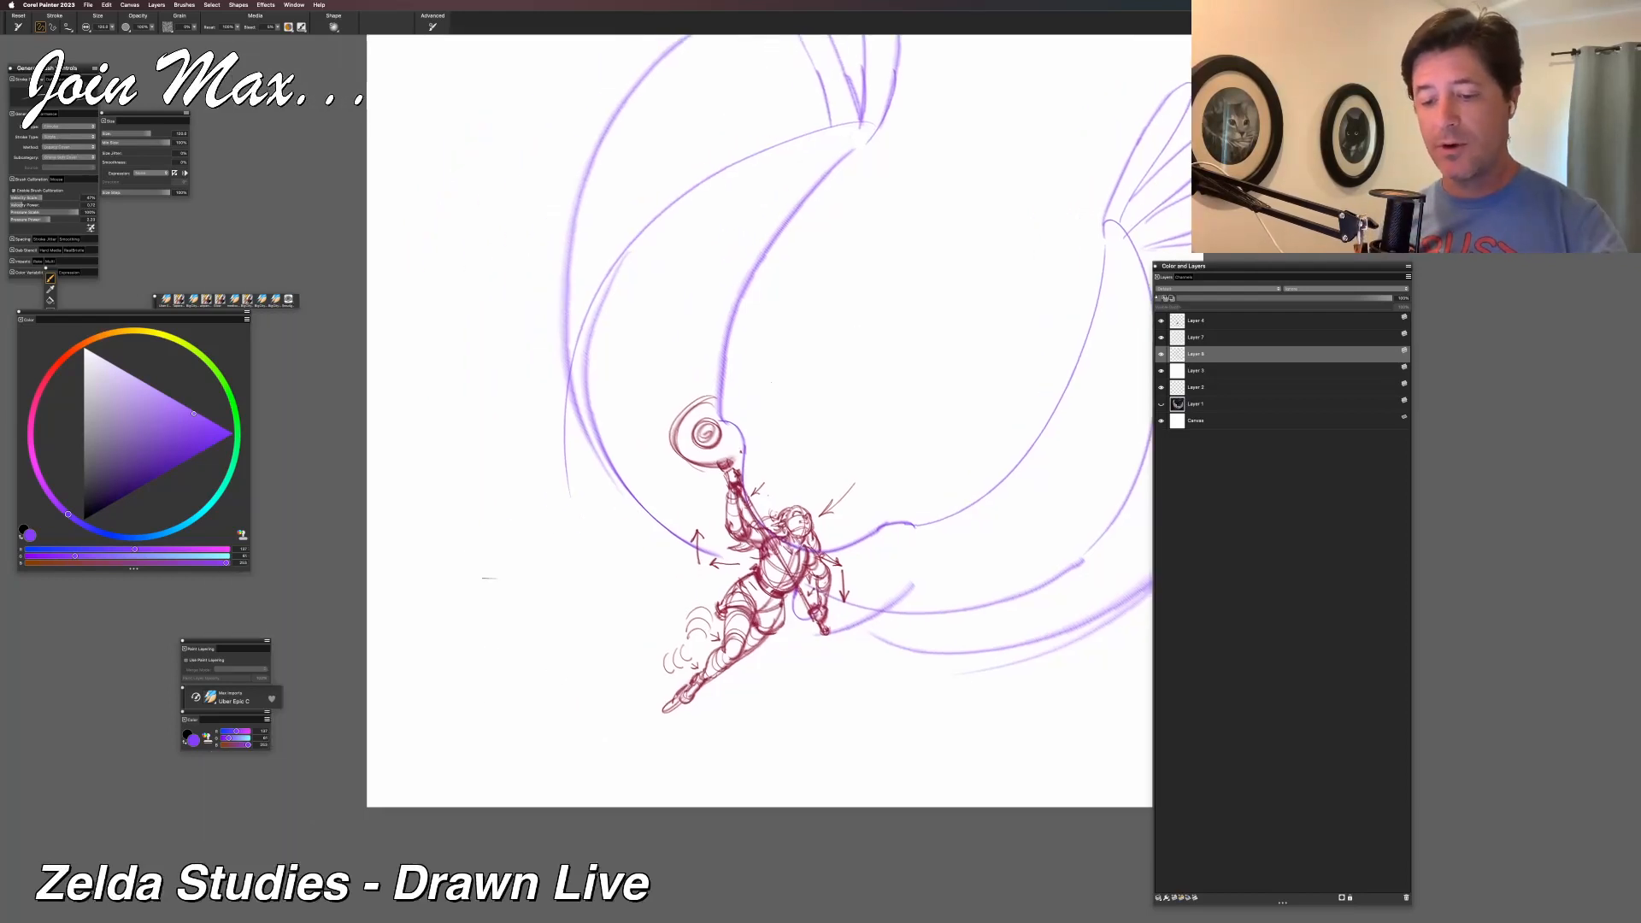
mouse_move(464, 565)
left_mouse_down()
mouse_move(436, 606)
mouse_move(484, 573)
mouse_move(448, 617)
mouse_move(496, 576)
mouse_move(473, 616)
mouse_move(515, 590)
mouse_move(498, 626)
mouse_move(533, 590)
mouse_move(525, 626)
mouse_move(547, 598)
mouse_move(553, 618)
mouse_move(581, 590)
mouse_move(594, 611)
mouse_move(612, 581)
left_mouse_up()
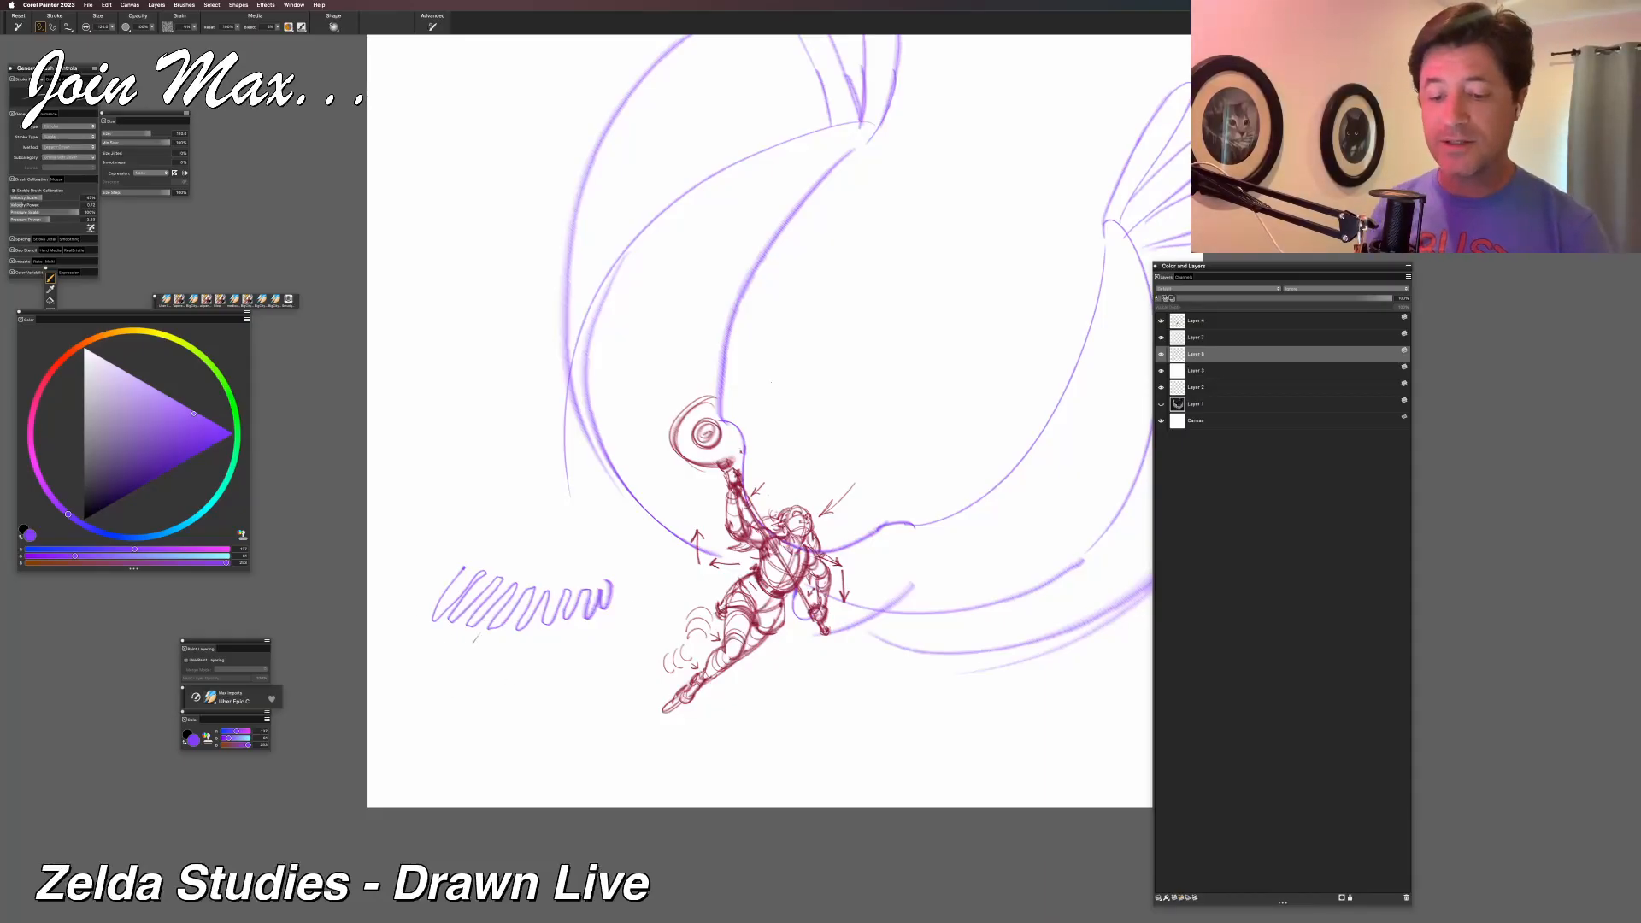
left_click_drag(432, 620, 611, 604)
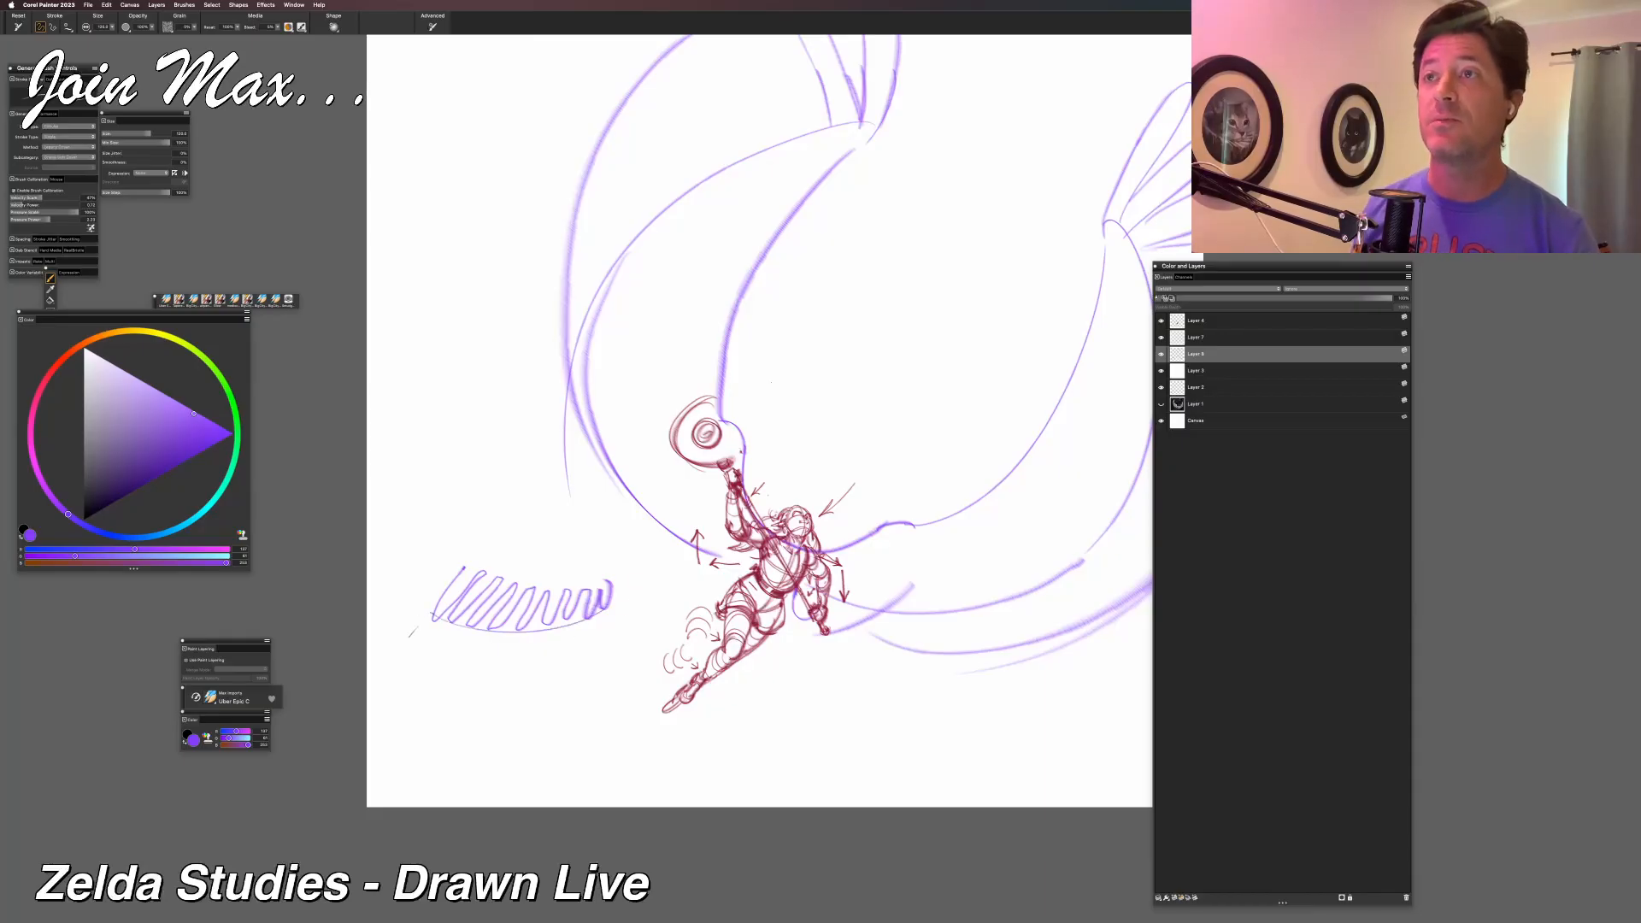
Reinforce the staff-side wing's outer guide arc and fill the band inside it with curved feathers down from the wing tip.
left_click_drag(538, 715, 474, 798)
mouse_move(600, 131)
left_mouse_down()
mouse_move(517, 249)
mouse_move(499, 424)
left_mouse_up()
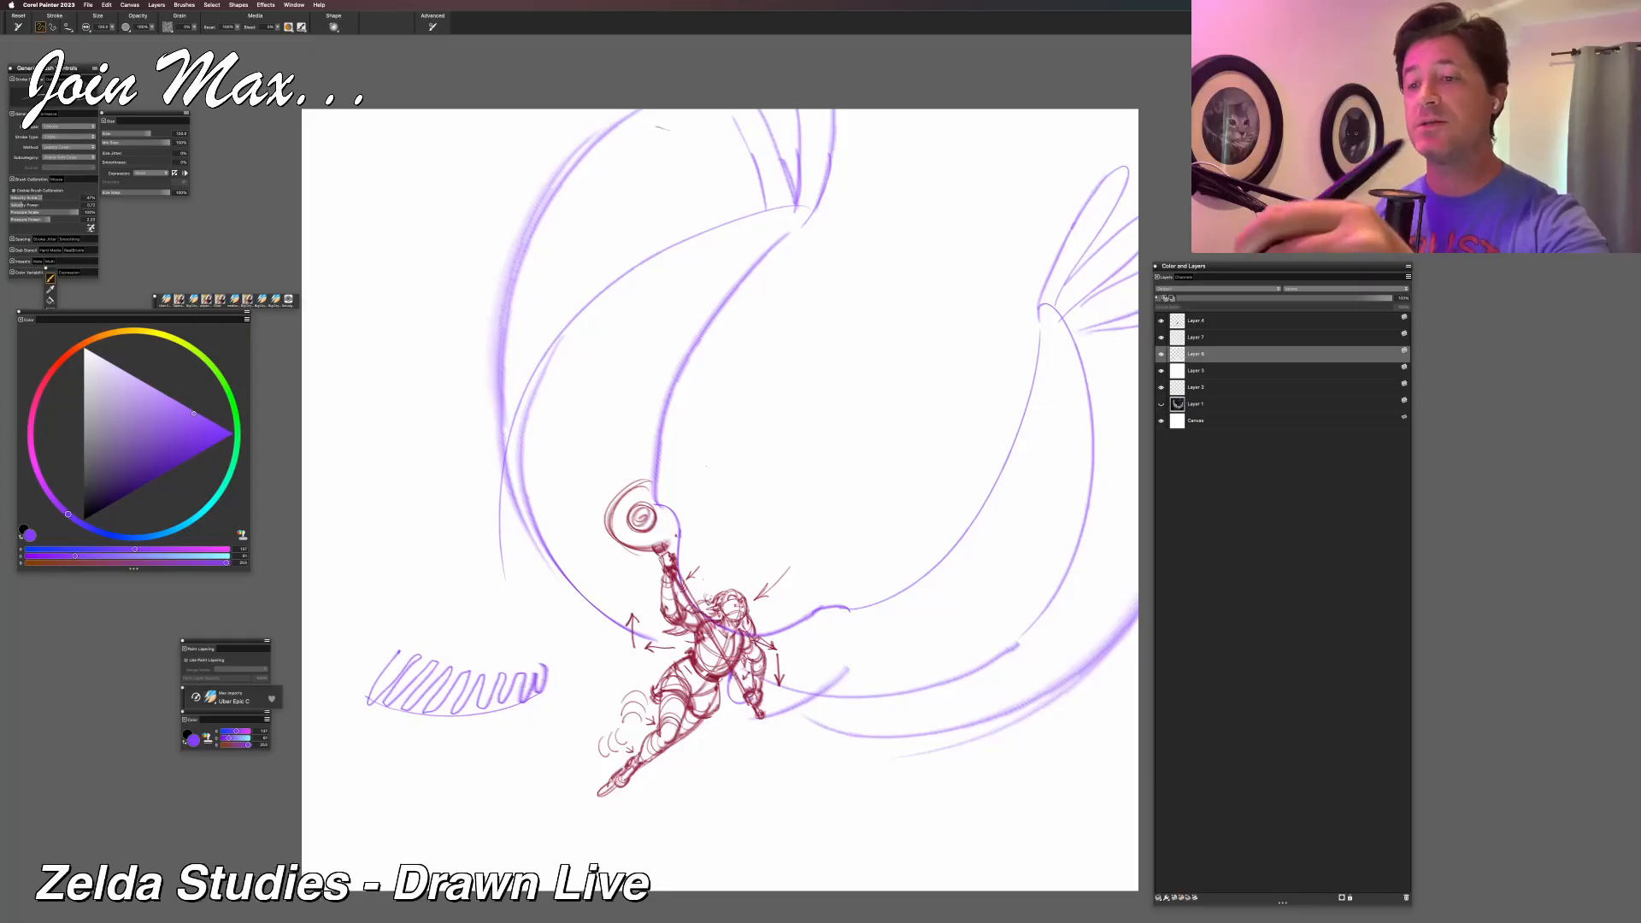
left_click_drag(757, 111, 714, 205)
mouse_move(669, 110)
left_mouse_down()
mouse_move(717, 211)
mouse_move(697, 213)
left_mouse_up()
mouse_move(624, 130)
left_mouse_down()
mouse_move(675, 240)
mouse_move(640, 212)
left_mouse_up()
left_click_drag(640, 212, 670, 257)
mouse_move(556, 183)
left_mouse_down()
mouse_move(648, 221)
mouse_move(613, 234)
mouse_move(641, 263)
left_mouse_up()
mouse_move(542, 222)
left_mouse_down()
mouse_move(636, 263)
mouse_move(612, 268)
left_mouse_up()
mouse_move(516, 302)
left_mouse_down()
mouse_move(594, 281)
mouse_move(553, 298)
mouse_move(557, 321)
left_mouse_up()
mouse_move(503, 341)
left_mouse_down()
mouse_move(543, 329)
mouse_move(546, 355)
left_mouse_up()
left_click_drag(500, 382, 513, 362)
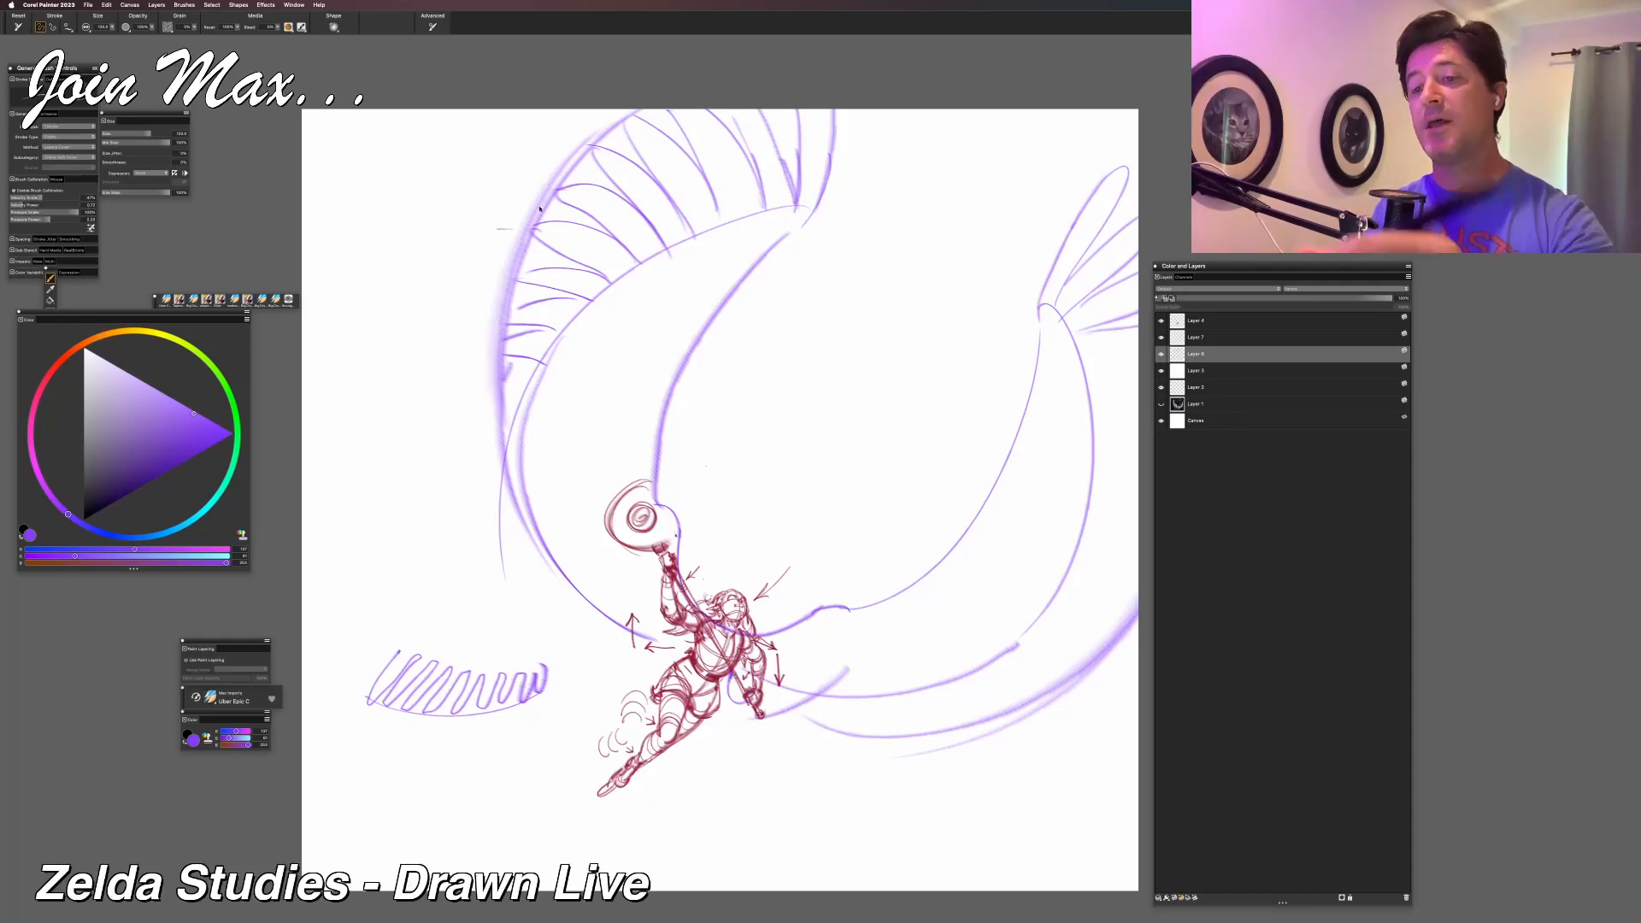
Erase the guide arc along the staff-side wing's feather tips and return to the brush.
key("n")
key("0")
mouse_move(544, 212)
left_mouse_down()
mouse_move(545, 169)
mouse_move(578, 177)
mouse_move(556, 182)
mouse_move(594, 134)
mouse_move(580, 142)
mouse_move(656, 101)
left_mouse_up()
mouse_move(540, 219)
left_mouse_down()
mouse_move(482, 342)
mouse_move(487, 371)
mouse_move(500, 356)
mouse_move(486, 433)
left_mouse_up()
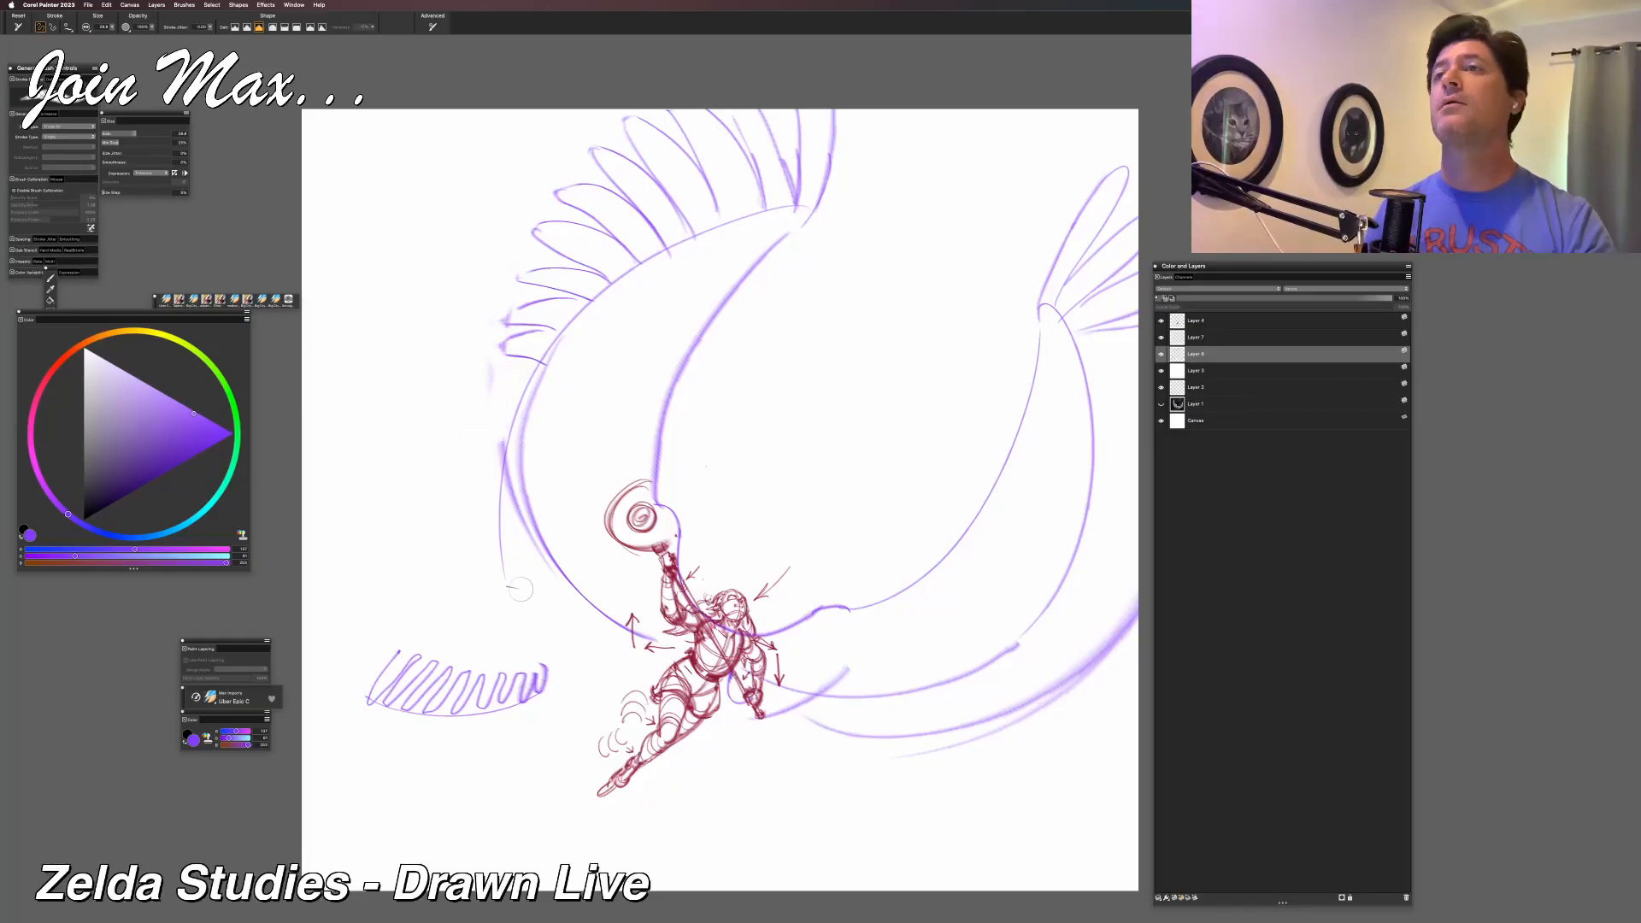
scroll(488, 436, "right", 5)
scroll(487, 436, "up", 2)
key("b")
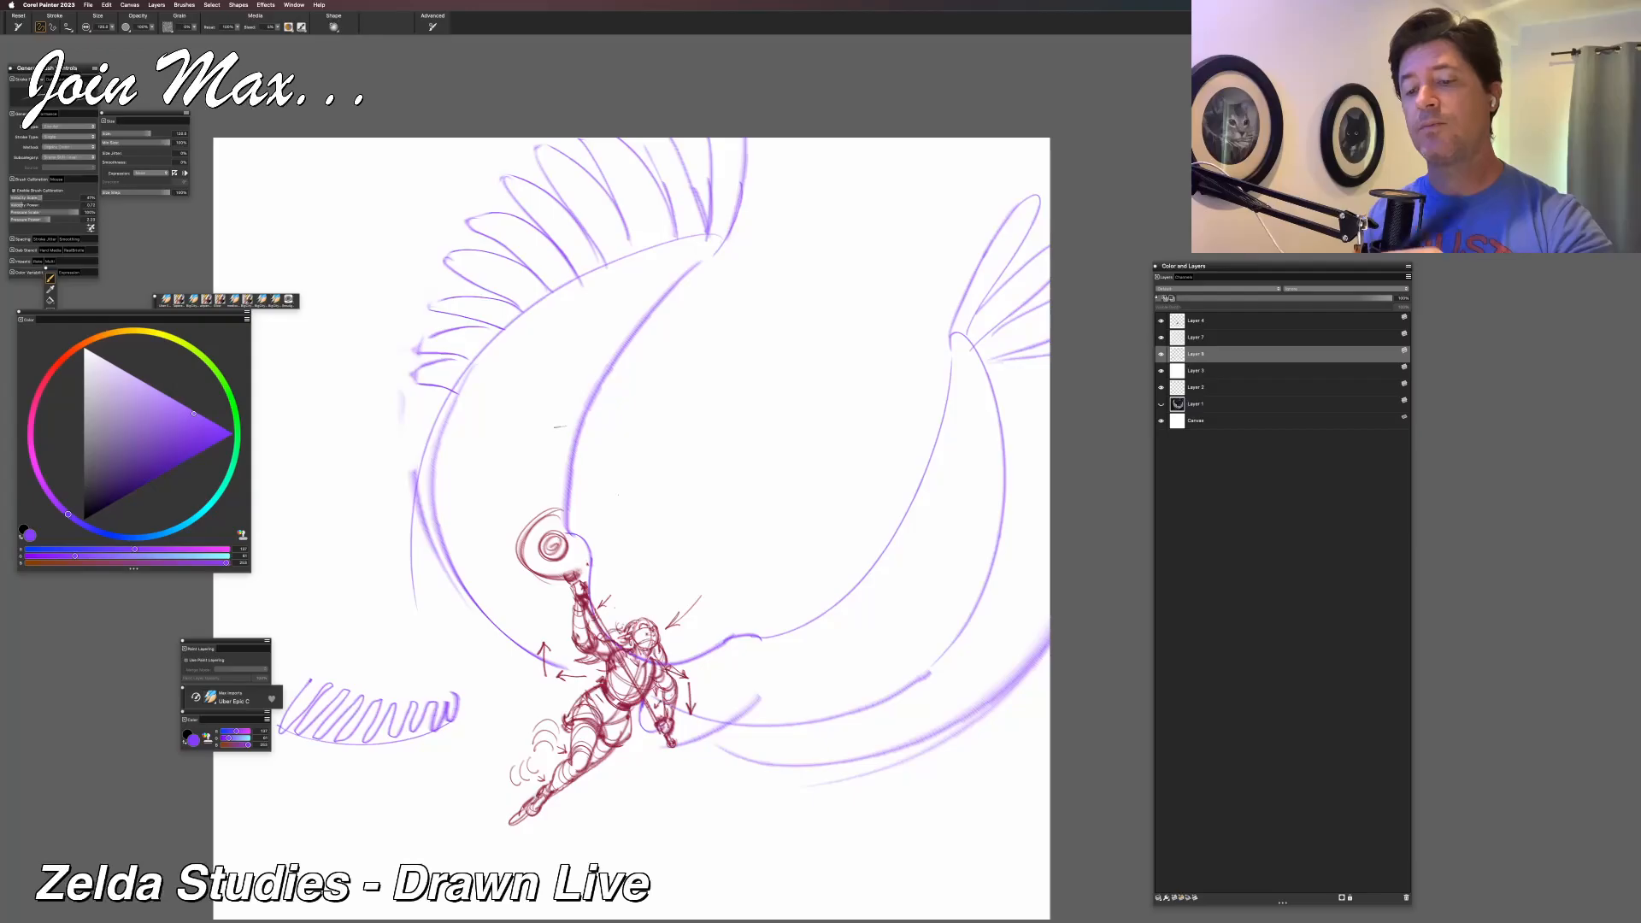
Sketch a soft inner band line along the staff-side wing's leading edge and dot small covert-feather marks inside the band.
mouse_move(683, 250)
left_mouse_down()
mouse_move(615, 309)
mouse_move(547, 490)
mouse_move(548, 428)
mouse_move(525, 538)
left_mouse_up()
key("j")
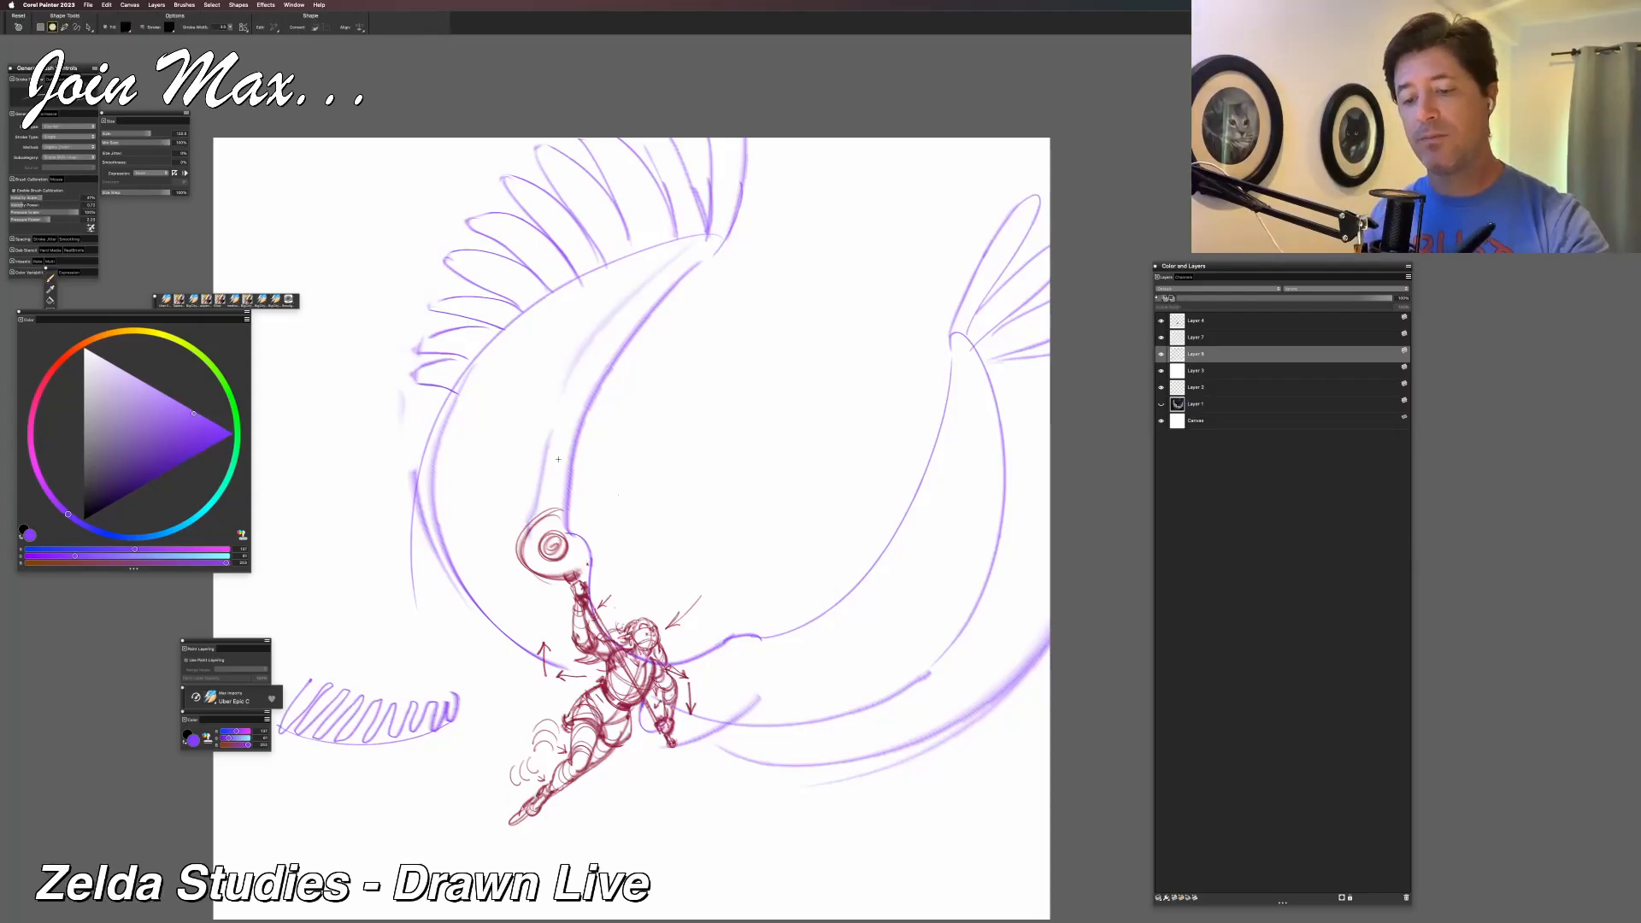
key("b")
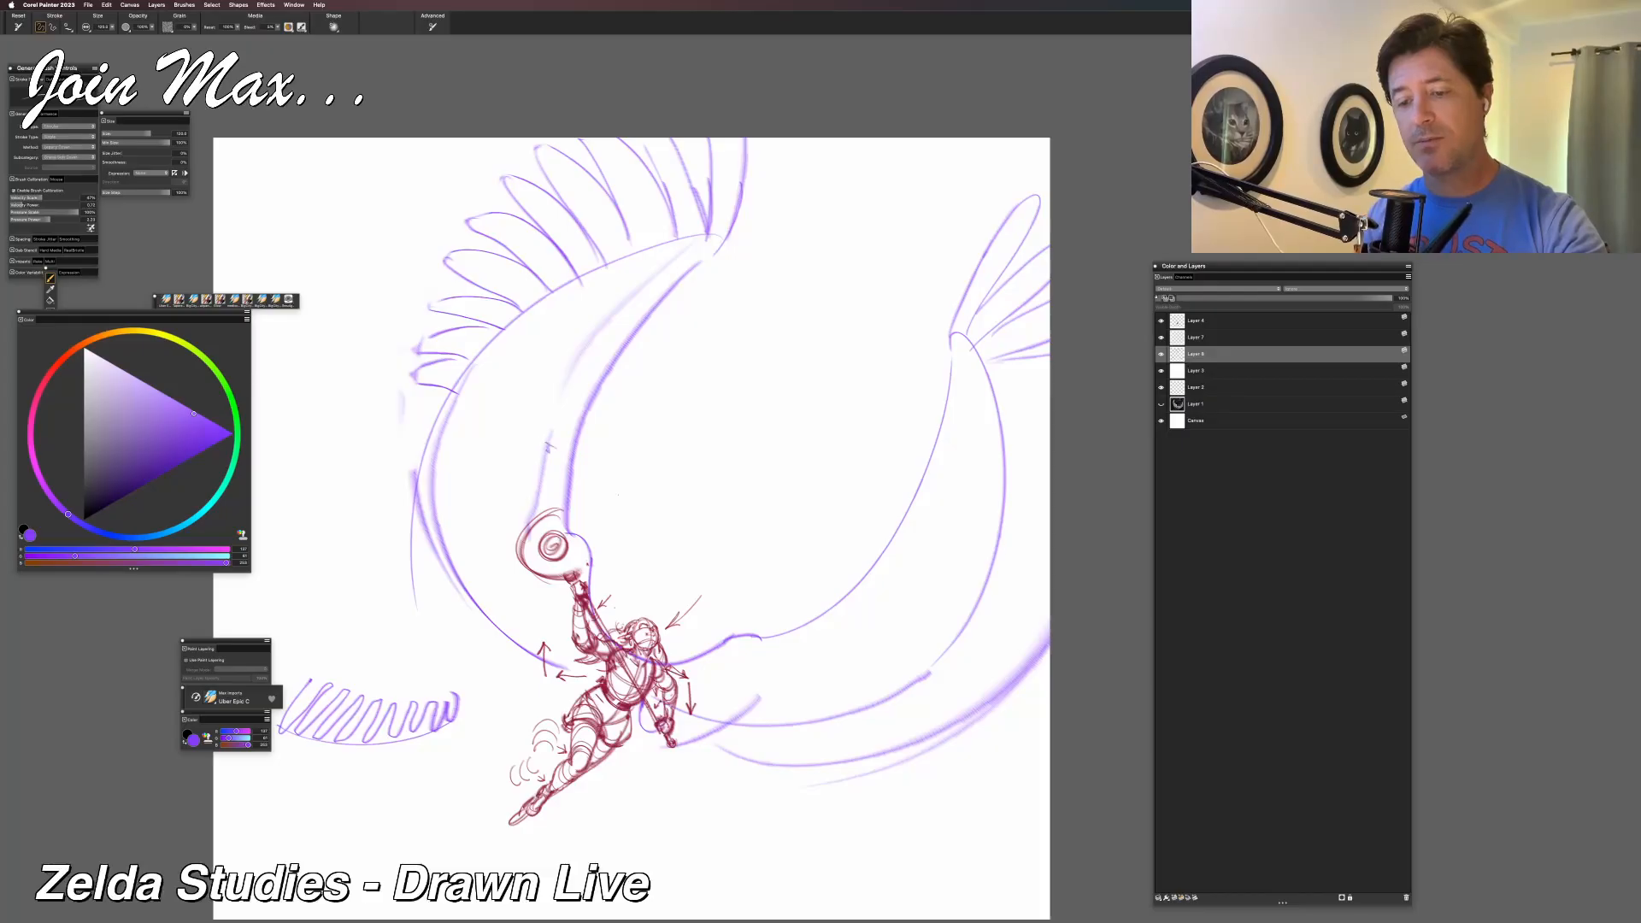
mouse_move(590, 440)
left_mouse_down()
mouse_move(608, 433)
mouse_move(551, 443)
mouse_move(555, 430)
left_mouse_up()
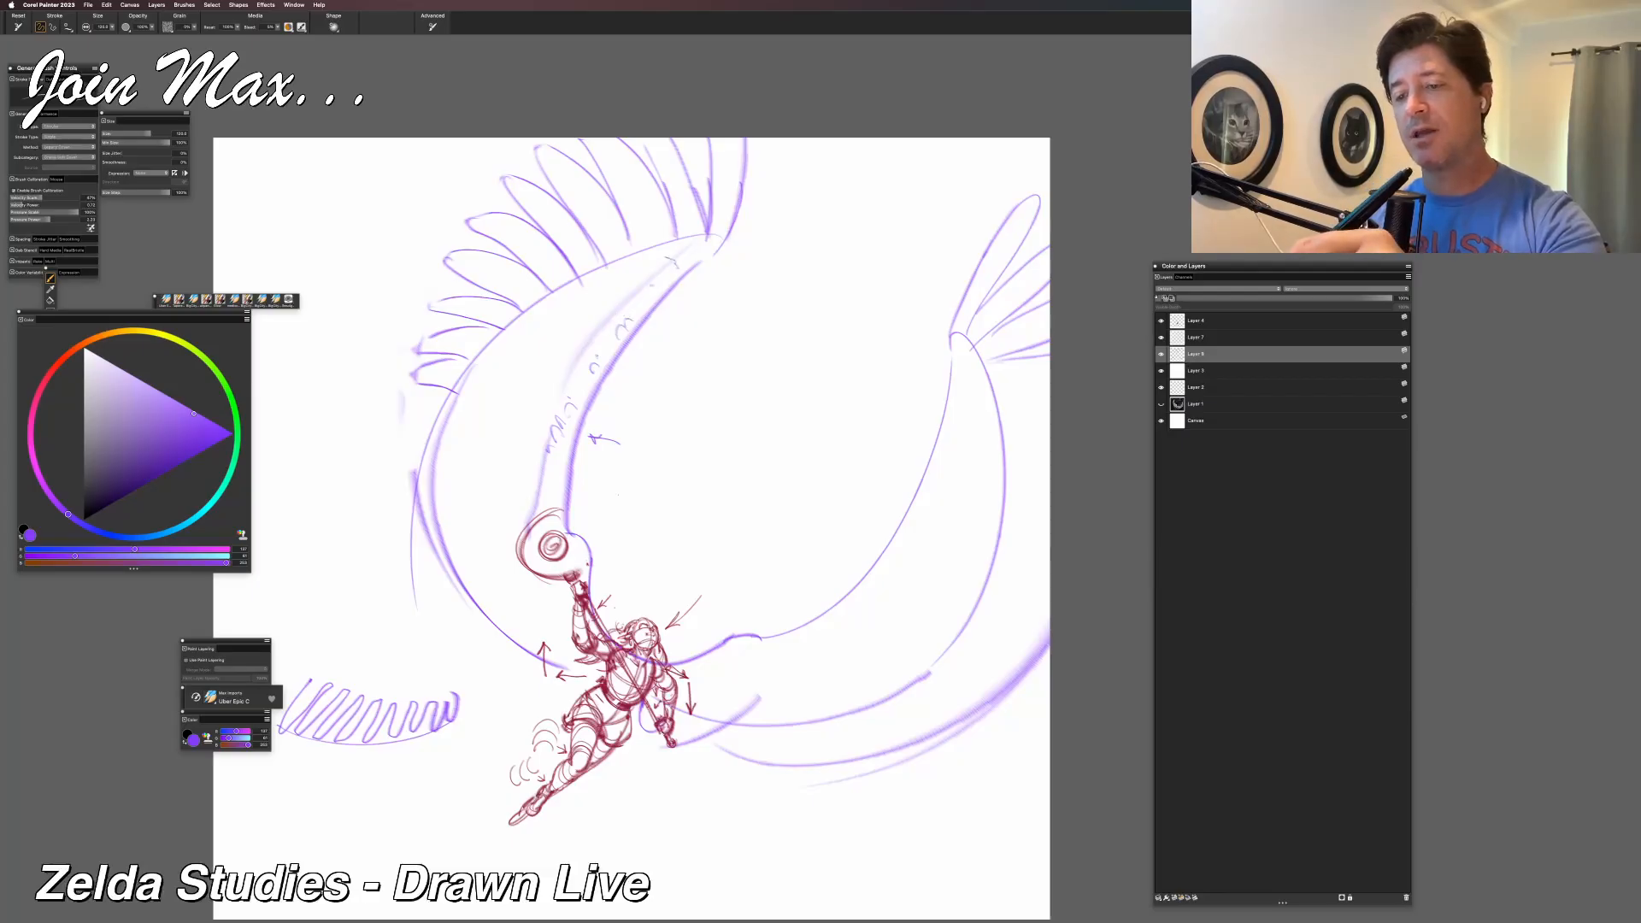
left_click_drag(554, 487, 546, 500)
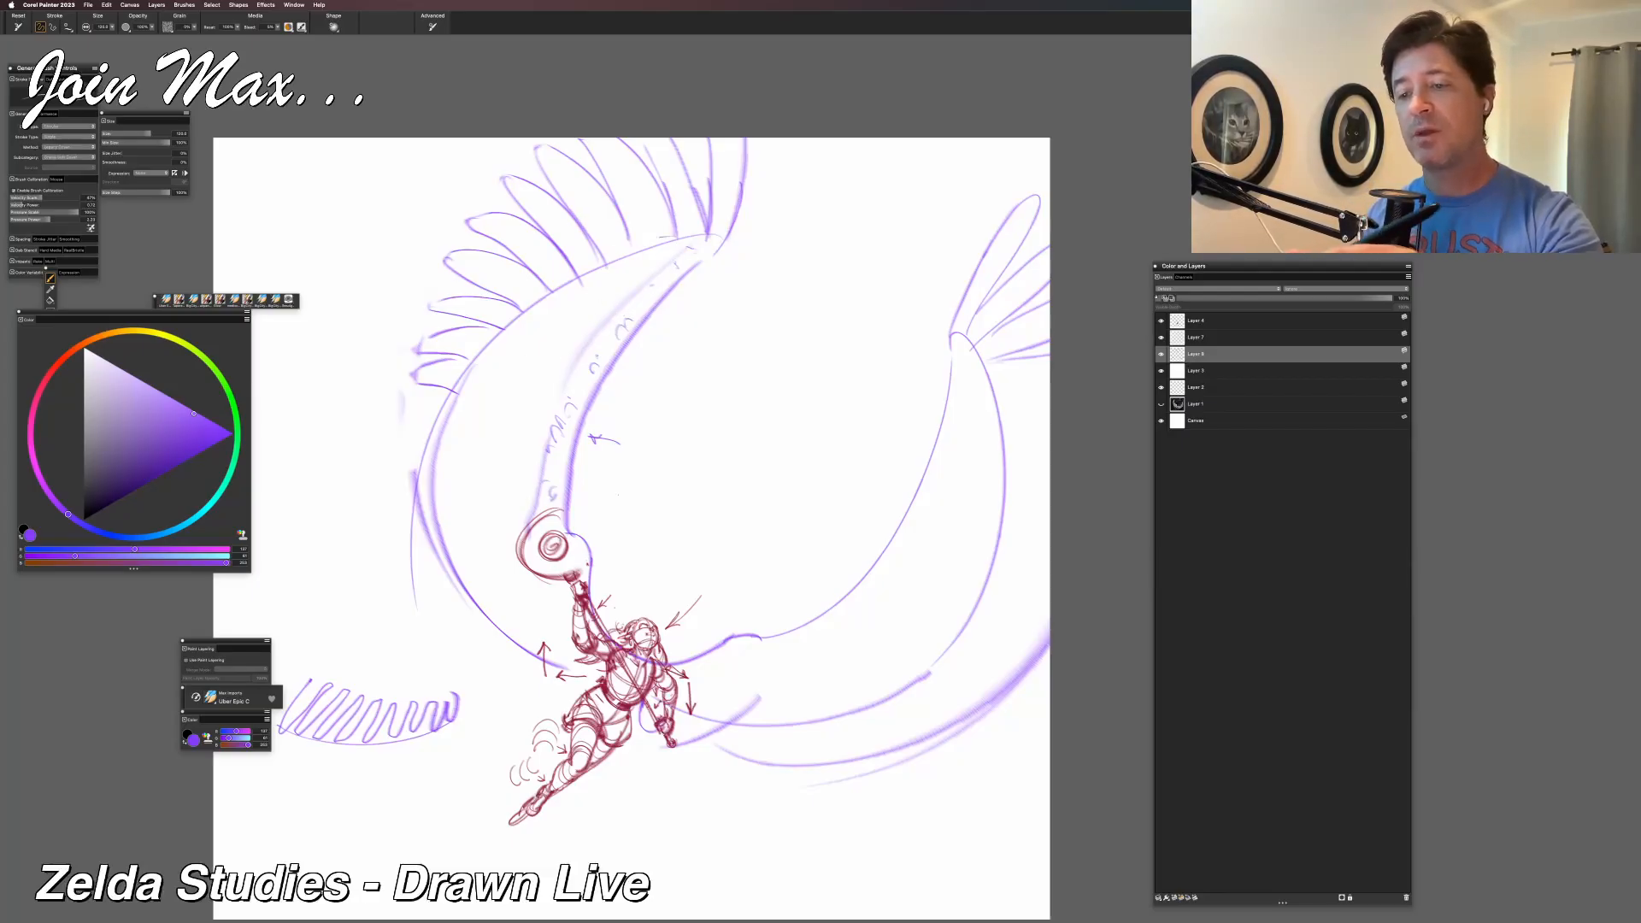
Fill the staff-side wing with rows of short curved feathers from tip to staff head and add a direction arrow beside the tip.
mouse_move(697, 207)
left_mouse_down()
mouse_move(603, 235)
mouse_move(614, 293)
mouse_move(534, 328)
mouse_move(541, 354)
mouse_move(489, 427)
mouse_move(490, 483)
mouse_move(514, 470)
mouse_move(500, 507)
mouse_move(491, 551)
left_mouse_up()
left_click_drag(533, 529, 503, 586)
left_click_drag(461, 395, 444, 405)
left_click_drag(446, 403, 407, 443)
mouse_move(428, 459)
left_mouse_down()
mouse_move(410, 471)
mouse_move(409, 453)
left_mouse_up()
left_click_drag(785, 193, 753, 160)
left_click_drag(753, 179, 751, 158)
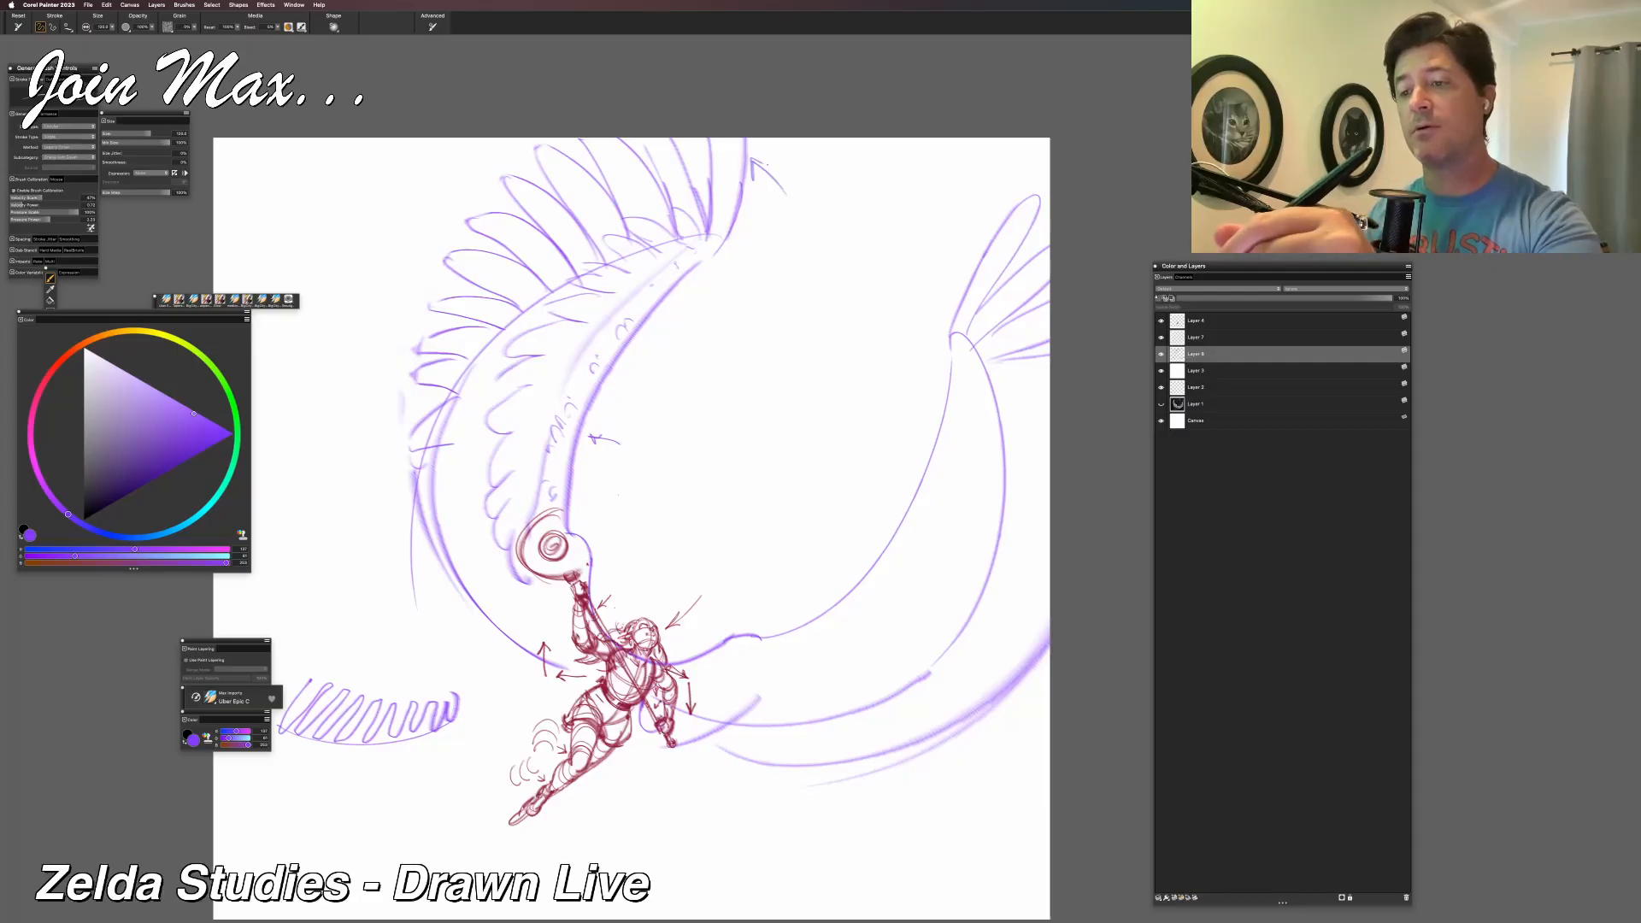
Add scalloped feathers and soft violet shading to the lower part of the staff-side wing behind the staff.
mouse_move(456, 450)
left_mouse_down()
mouse_move(422, 483)
mouse_move(466, 596)
mouse_move(564, 655)
mouse_move(575, 603)
mouse_move(594, 682)
left_mouse_up()
mouse_move(530, 495)
left_mouse_down()
mouse_move(460, 534)
mouse_move(430, 598)
left_mouse_up()
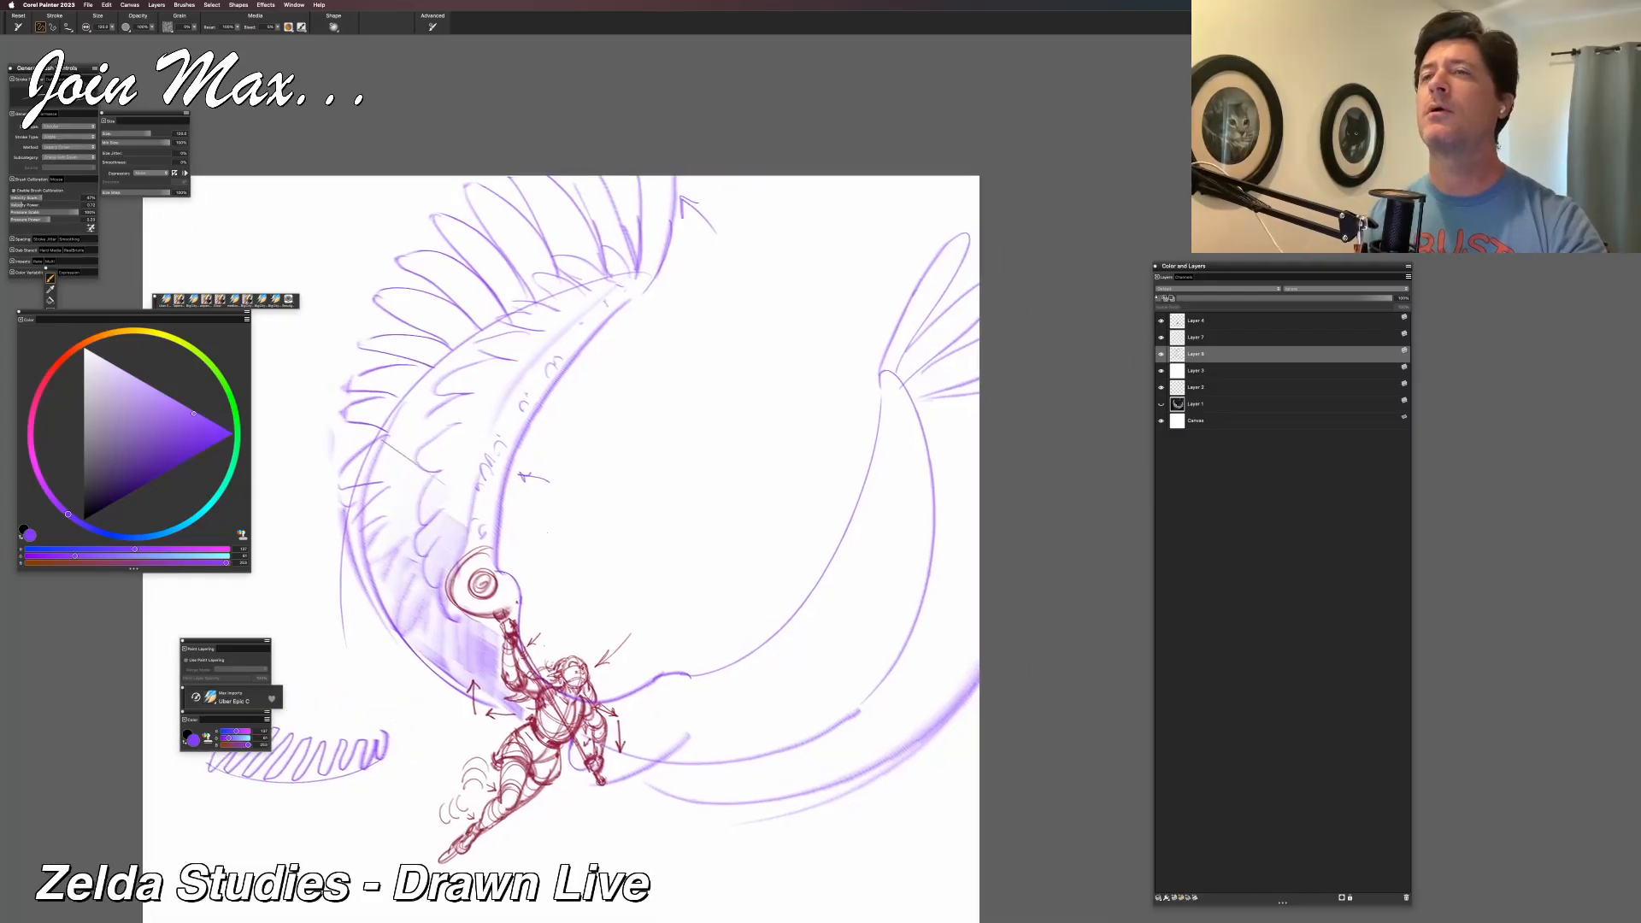
mouse_move(555, 513)
left_mouse_down()
mouse_move(525, 513)
mouse_move(568, 363)
left_mouse_up()
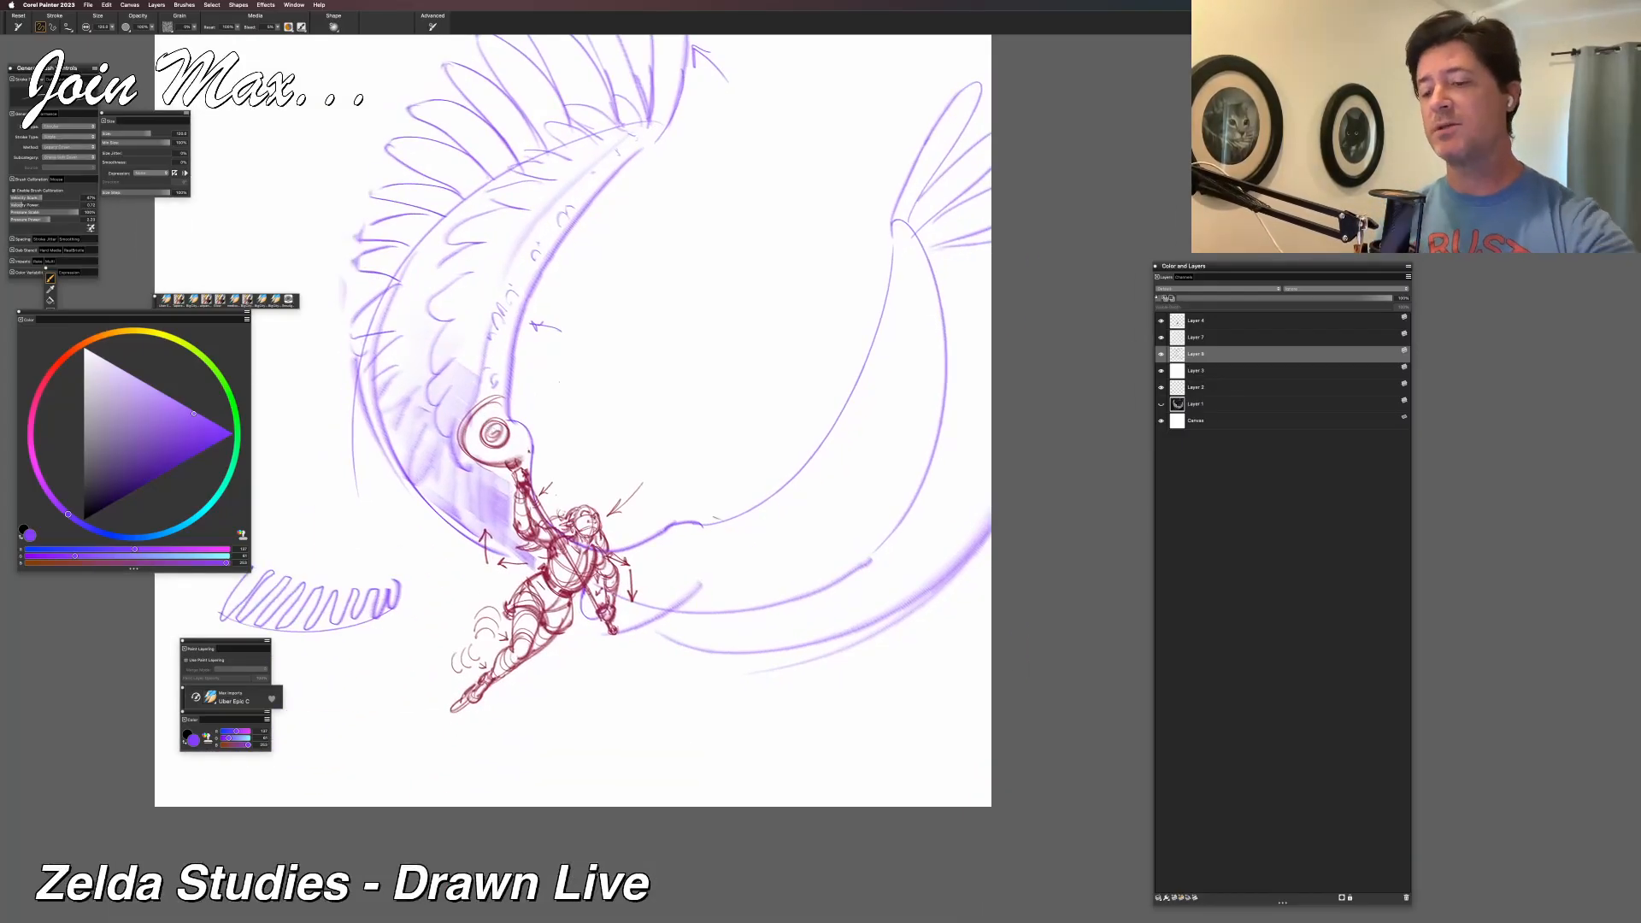
Sketch an inner band along the opposite wing's leading edge, with small covert marks and soft shading toward the shoulder.
left_click_drag(676, 560, 897, 269)
key("super+z")
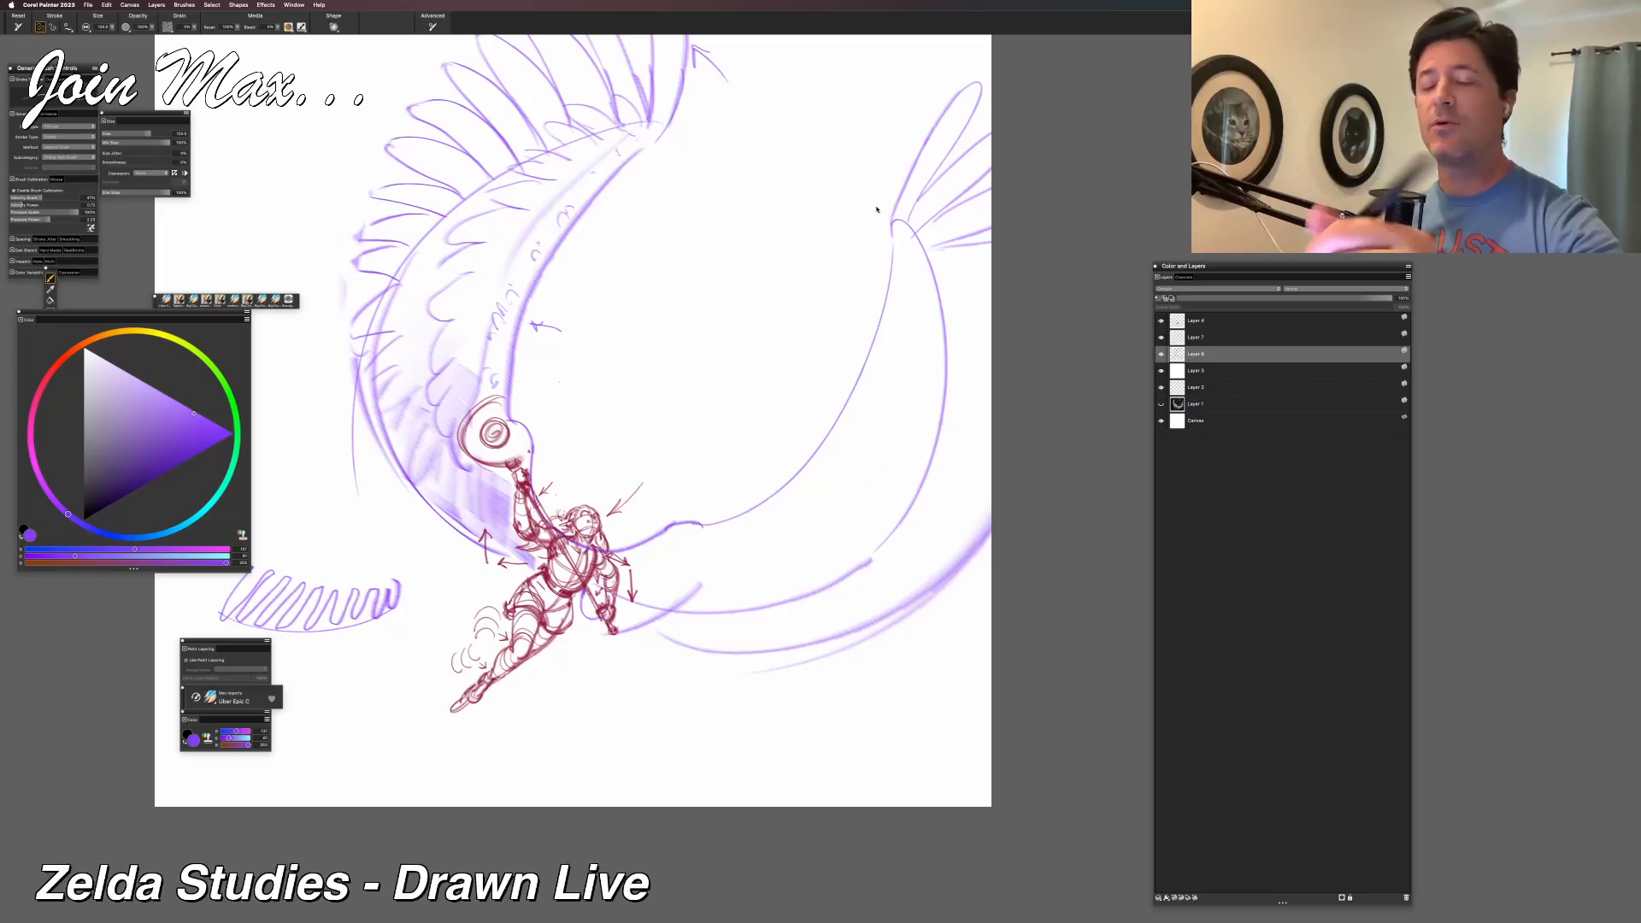
left_click_drag(760, 503, 774, 523)
left_click_drag(697, 563, 906, 320)
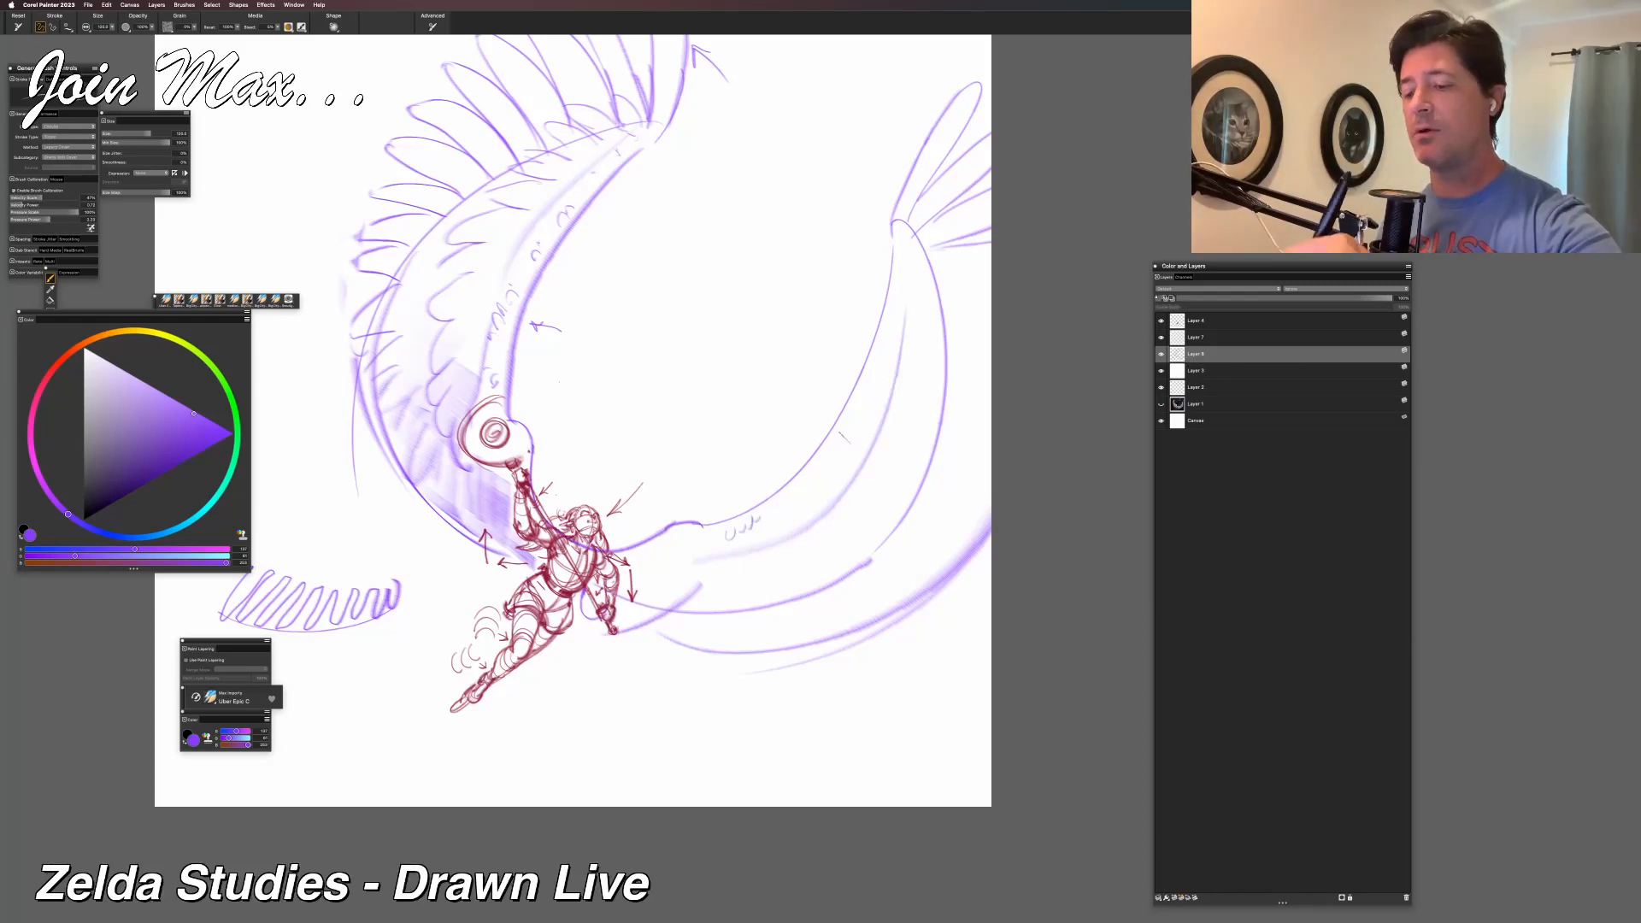
left_click_drag(768, 526, 776, 541)
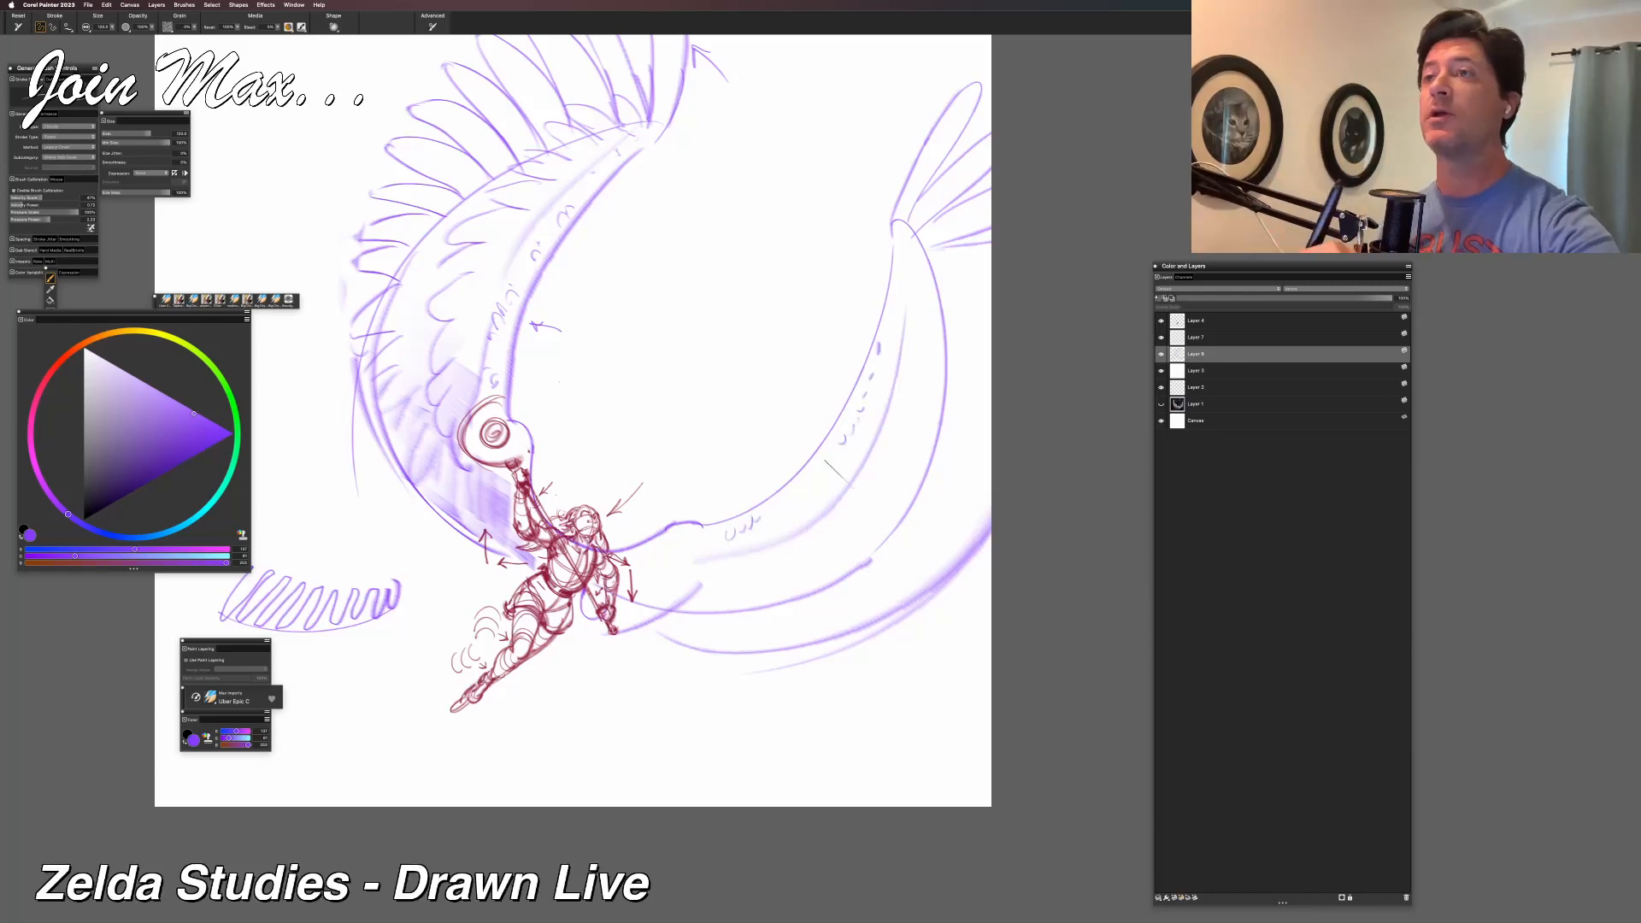
mouse_move(864, 449)
left_mouse_down()
mouse_move(659, 540)
mouse_move(767, 514)
mouse_move(637, 577)
left_mouse_up()
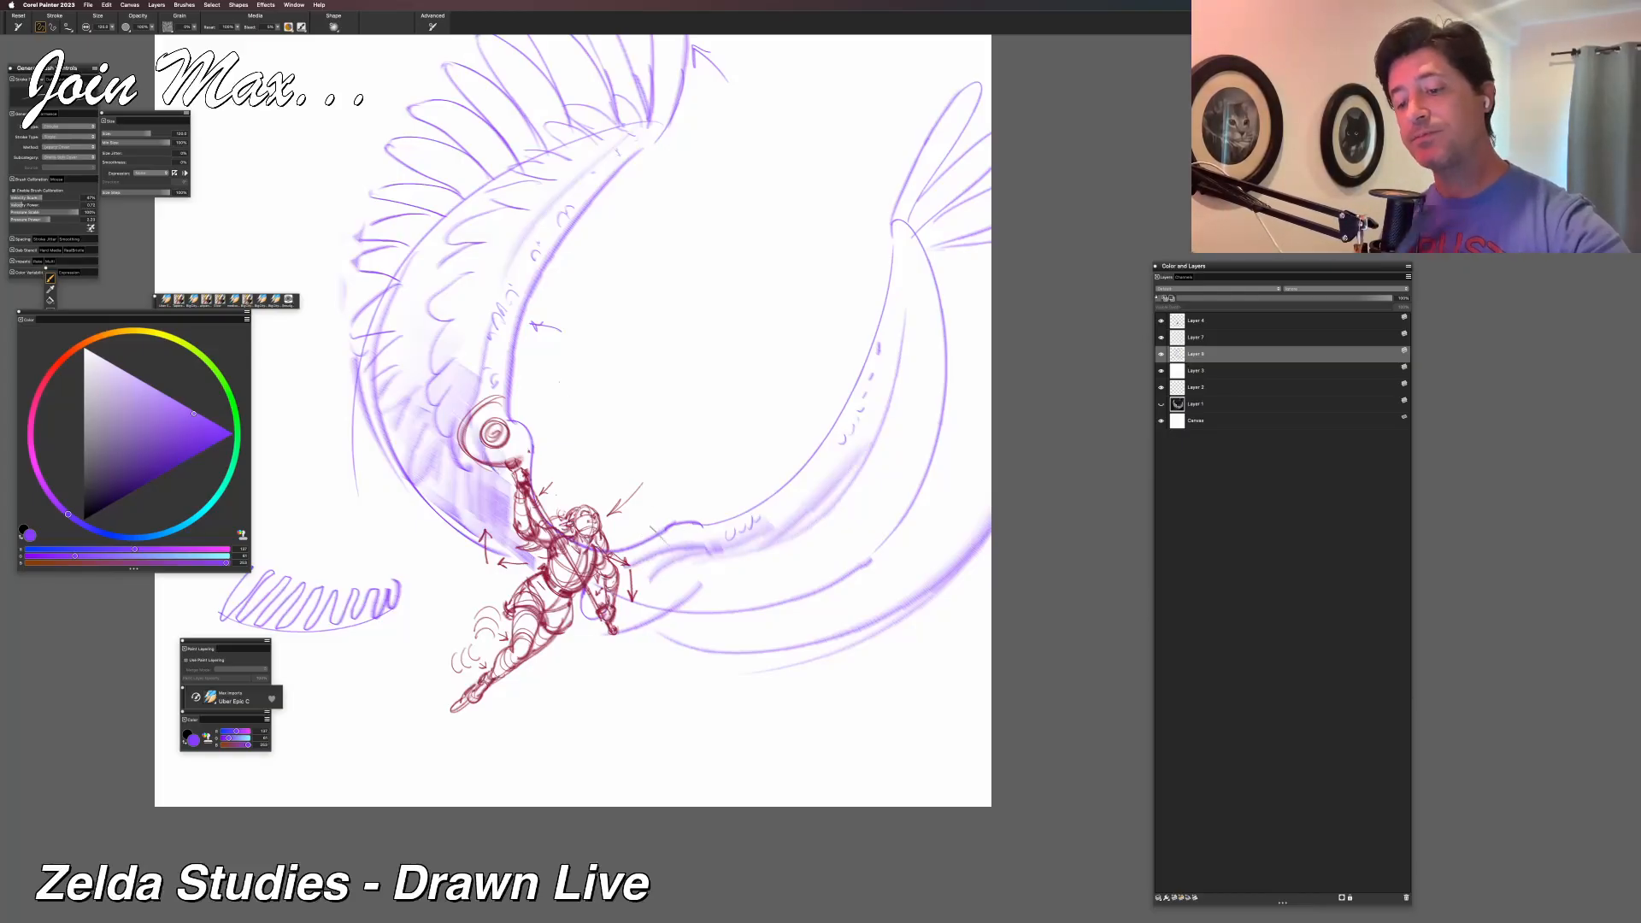
left_click_drag(638, 519, 645, 530)
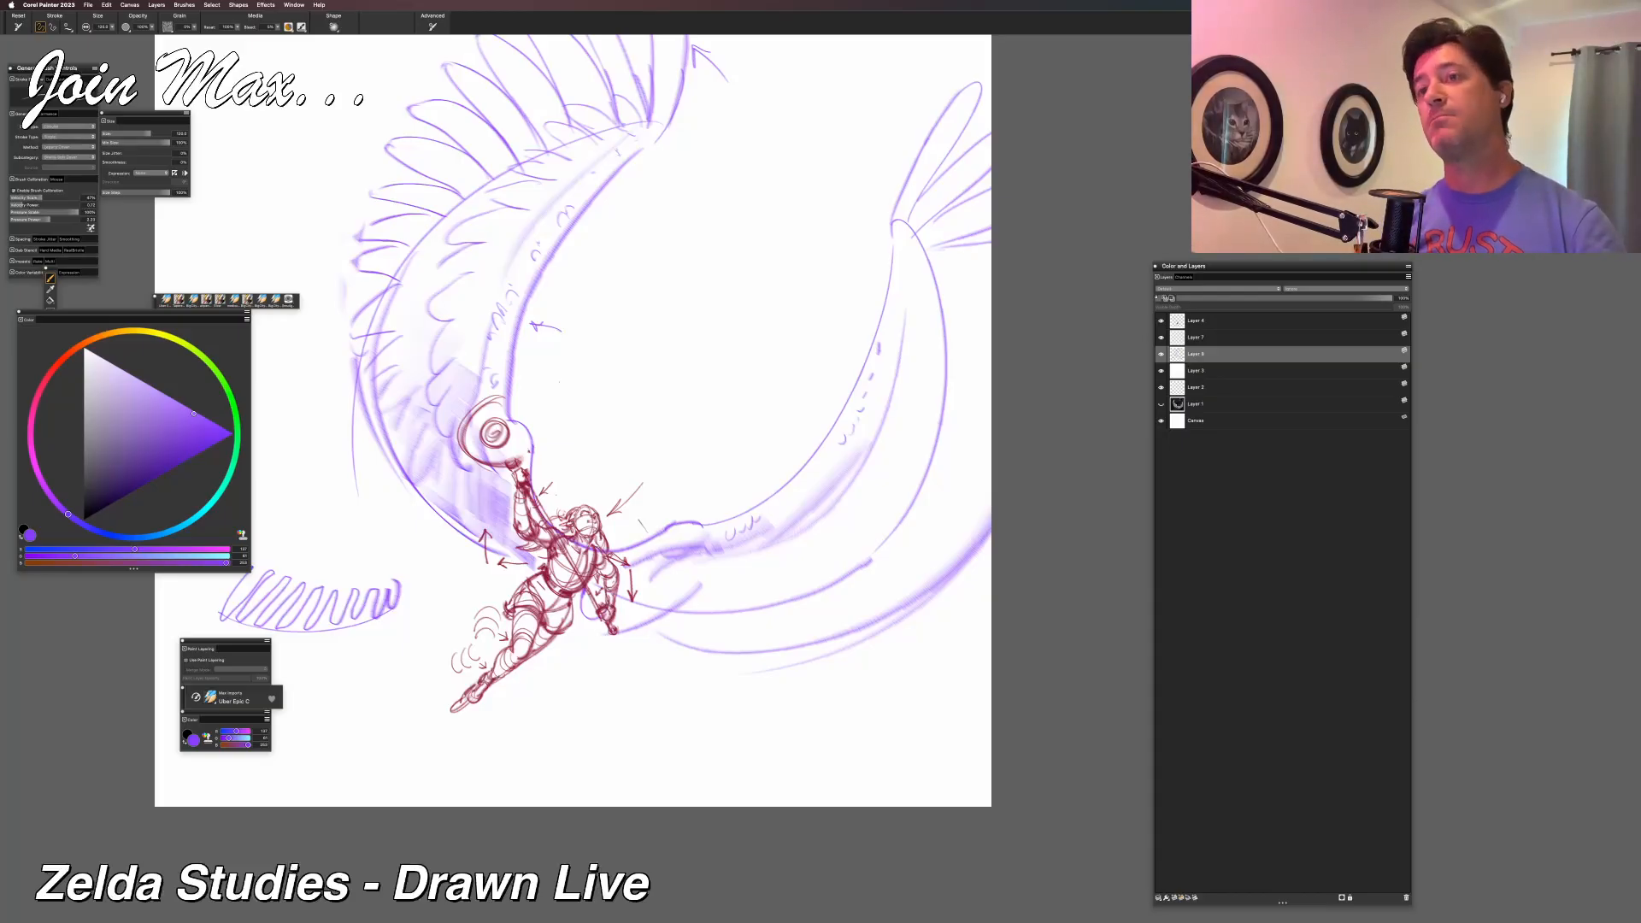
Add small feathers along the staff-side wing's lower edge and shaded feathers beneath the opposite wing's shoulder.
mouse_move(422, 489)
left_mouse_down()
mouse_move(444, 525)
mouse_move(526, 559)
left_mouse_up()
left_click_drag(419, 506, 383, 452)
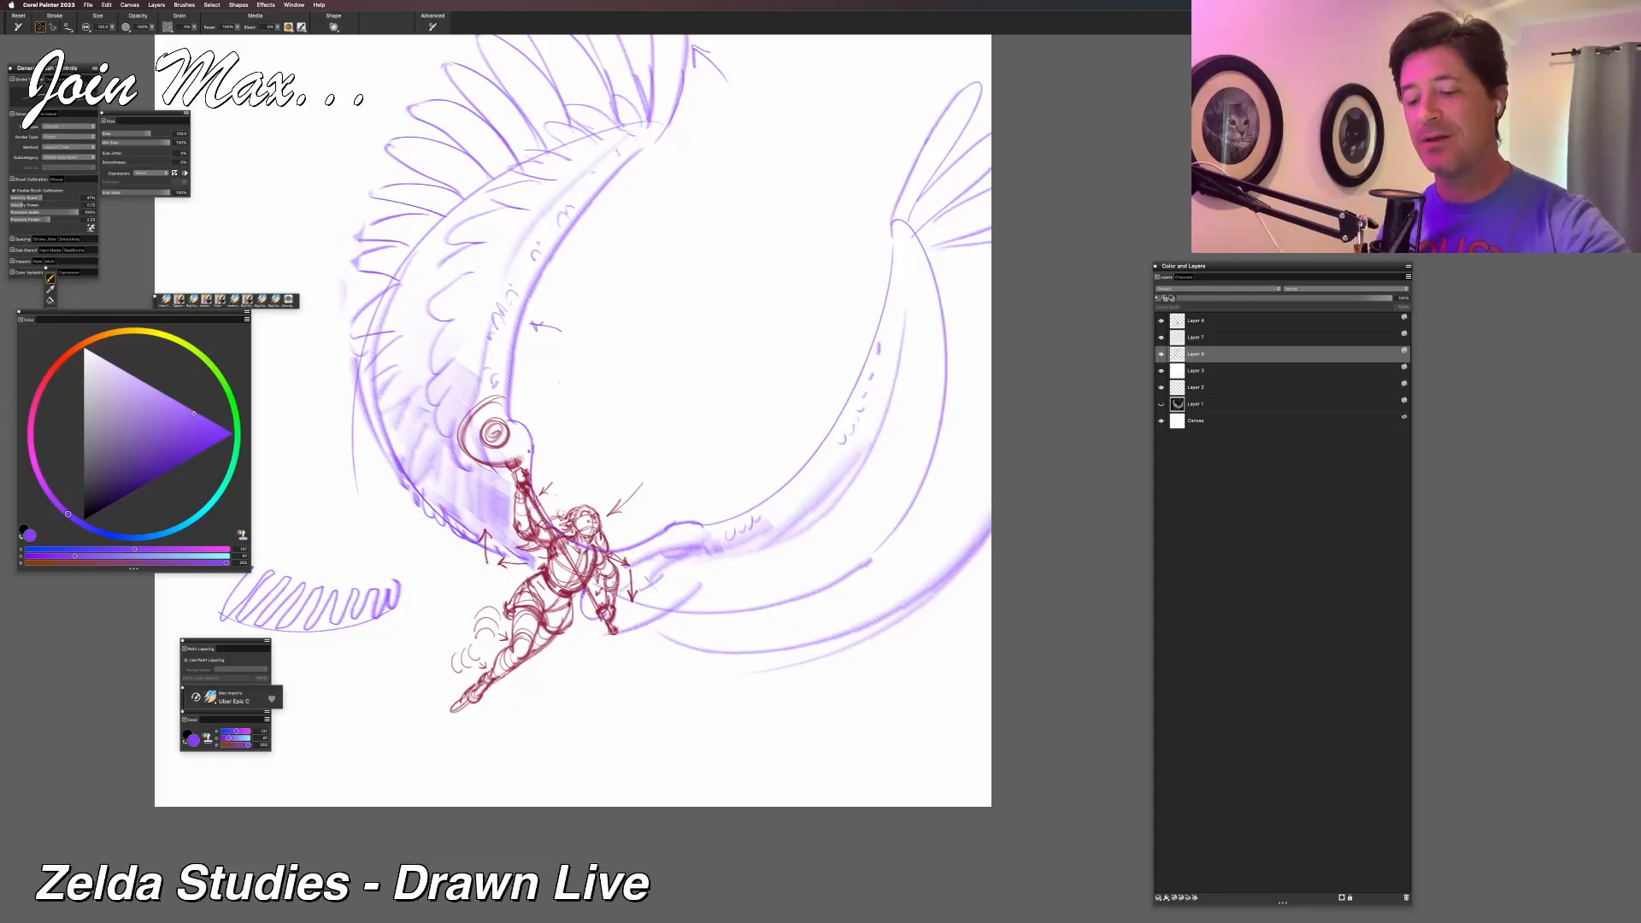
mouse_move(640, 600)
left_mouse_down()
mouse_move(689, 585)
mouse_move(720, 538)
left_mouse_up()
left_click_drag(682, 620, 734, 555)
mouse_move(688, 605)
left_mouse_down()
mouse_move(732, 555)
mouse_move(775, 569)
left_mouse_up()
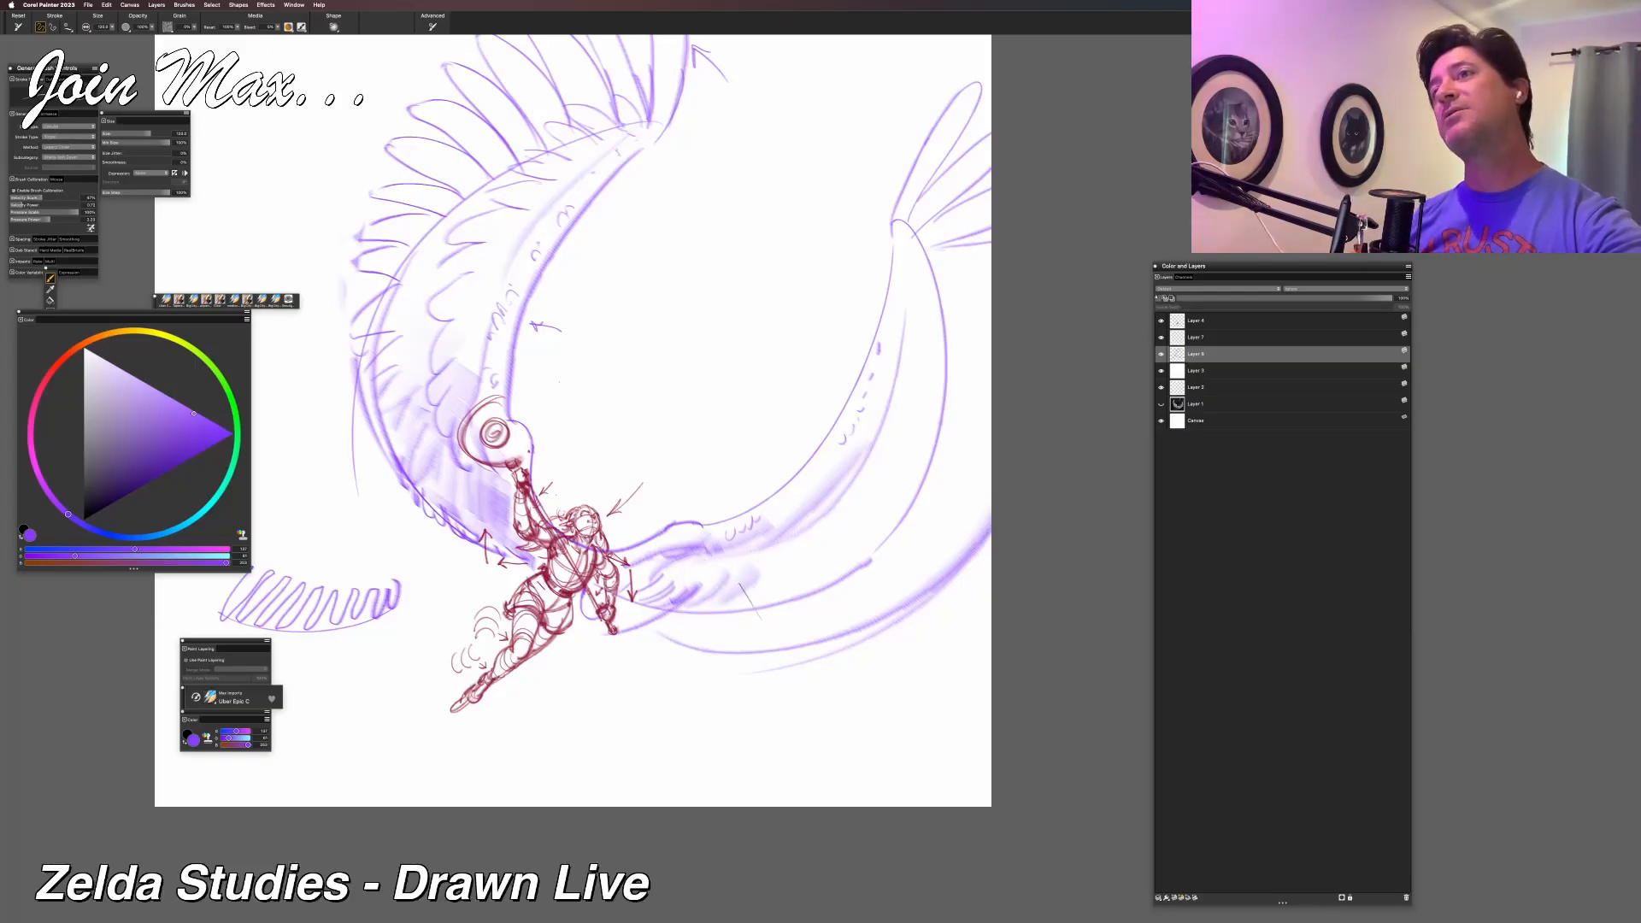
Sketch a row of curved feathers along the opposite wing's lower guide line, redoing the first strokes.
mouse_move(714, 609)
left_mouse_down()
mouse_move(804, 594)
mouse_move(910, 530)
mouse_move(953, 453)
left_mouse_up()
key("super+z")
key("super+z")
key("super+z")
key("super+z")
mouse_move(785, 618)
left_mouse_down()
mouse_move(845, 576)
mouse_move(847, 593)
mouse_move(895, 538)
left_mouse_up()
left_click_drag(937, 521, 952, 534)
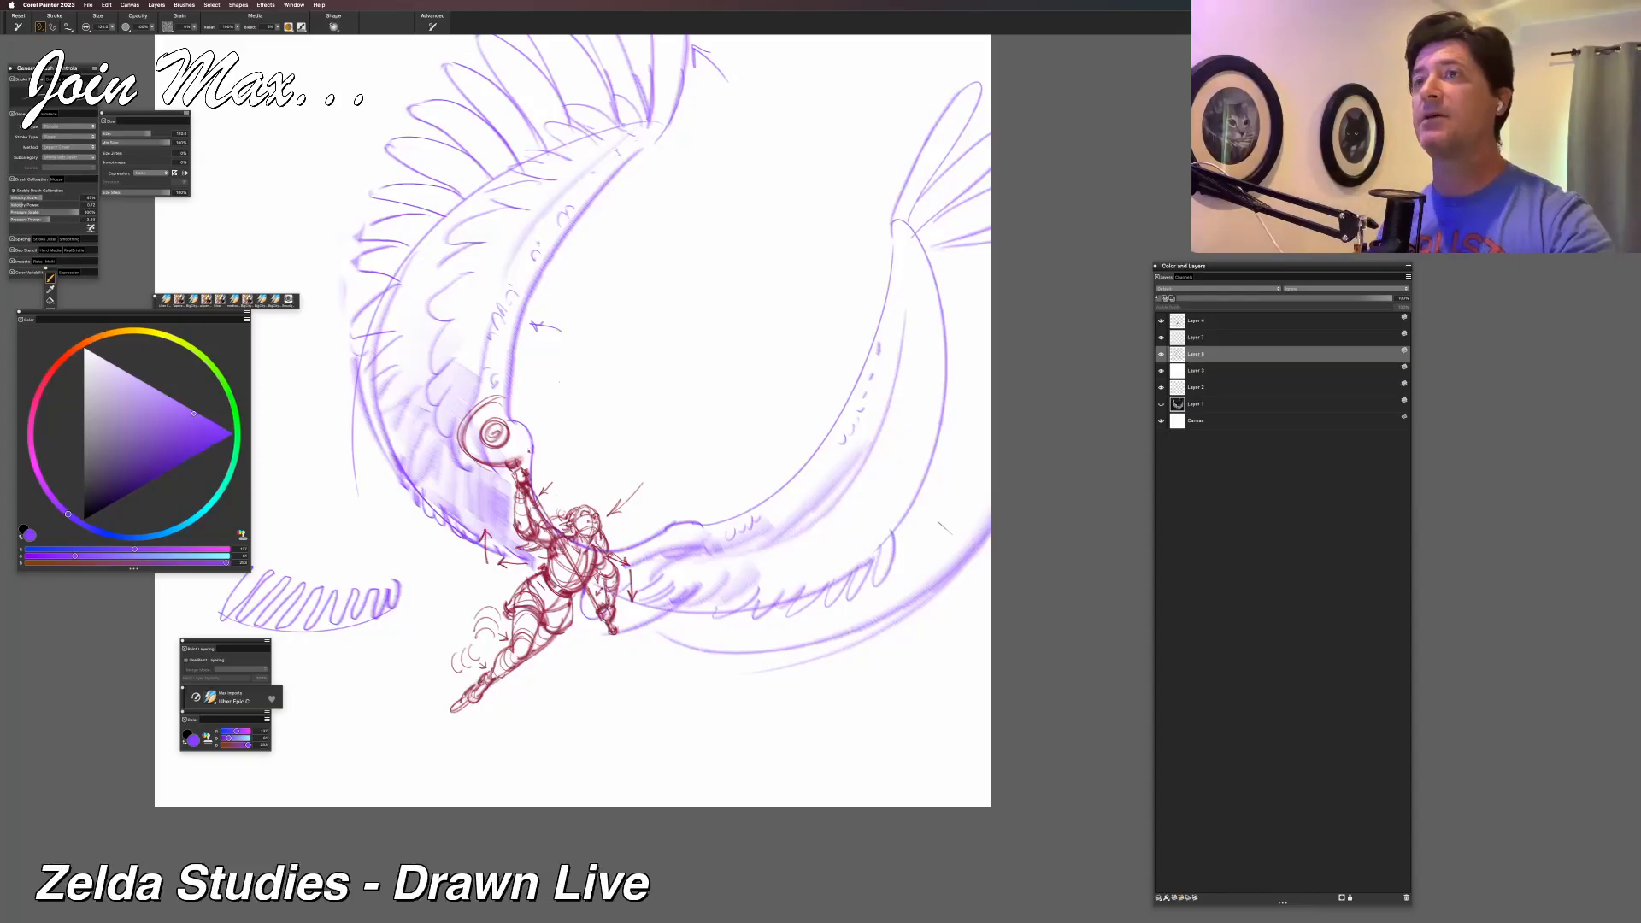
Extend the feathers along the opposite wing's outer side, filling the band near the canvas edge up toward the tip.
key("super+z")
mouse_move(881, 583)
left_mouse_down()
mouse_move(902, 526)
mouse_move(916, 558)
mouse_move(951, 491)
left_mouse_up()
mouse_move(991, 277)
left_mouse_down()
mouse_move(949, 275)
mouse_move(993, 302)
mouse_move(964, 319)
mouse_move(947, 282)
mouse_move(937, 345)
left_mouse_up()
key("super+z")
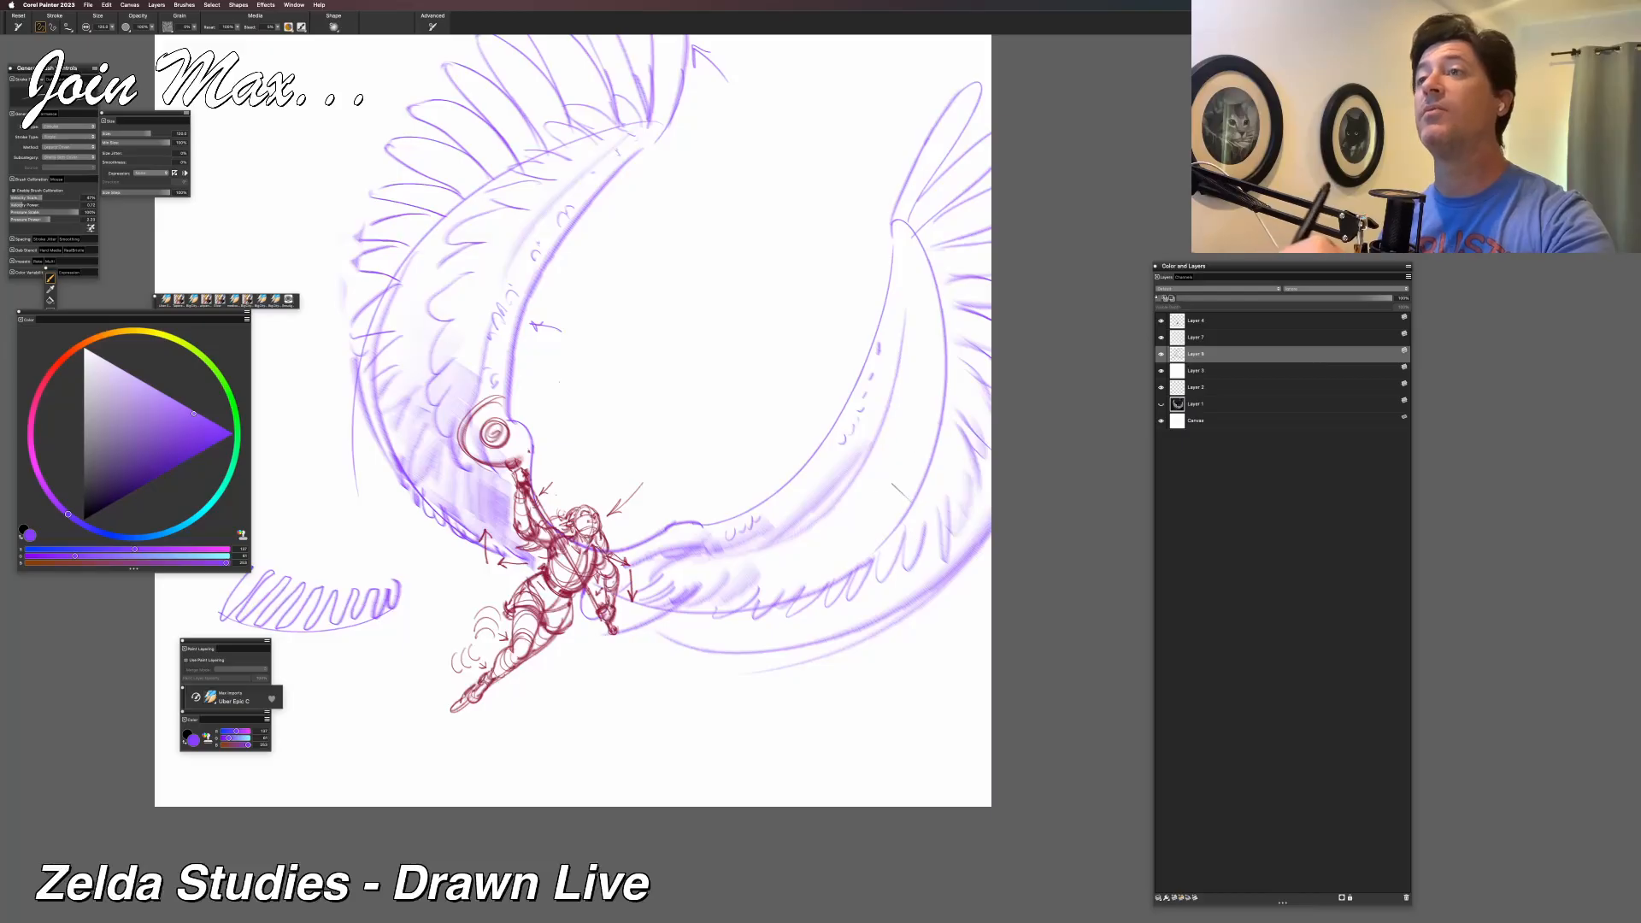
Draw a second, inner row of overlapping feathers up the opposite wing to its tip.
left_click_drag(918, 480, 894, 530)
left_click_drag(894, 511, 880, 543)
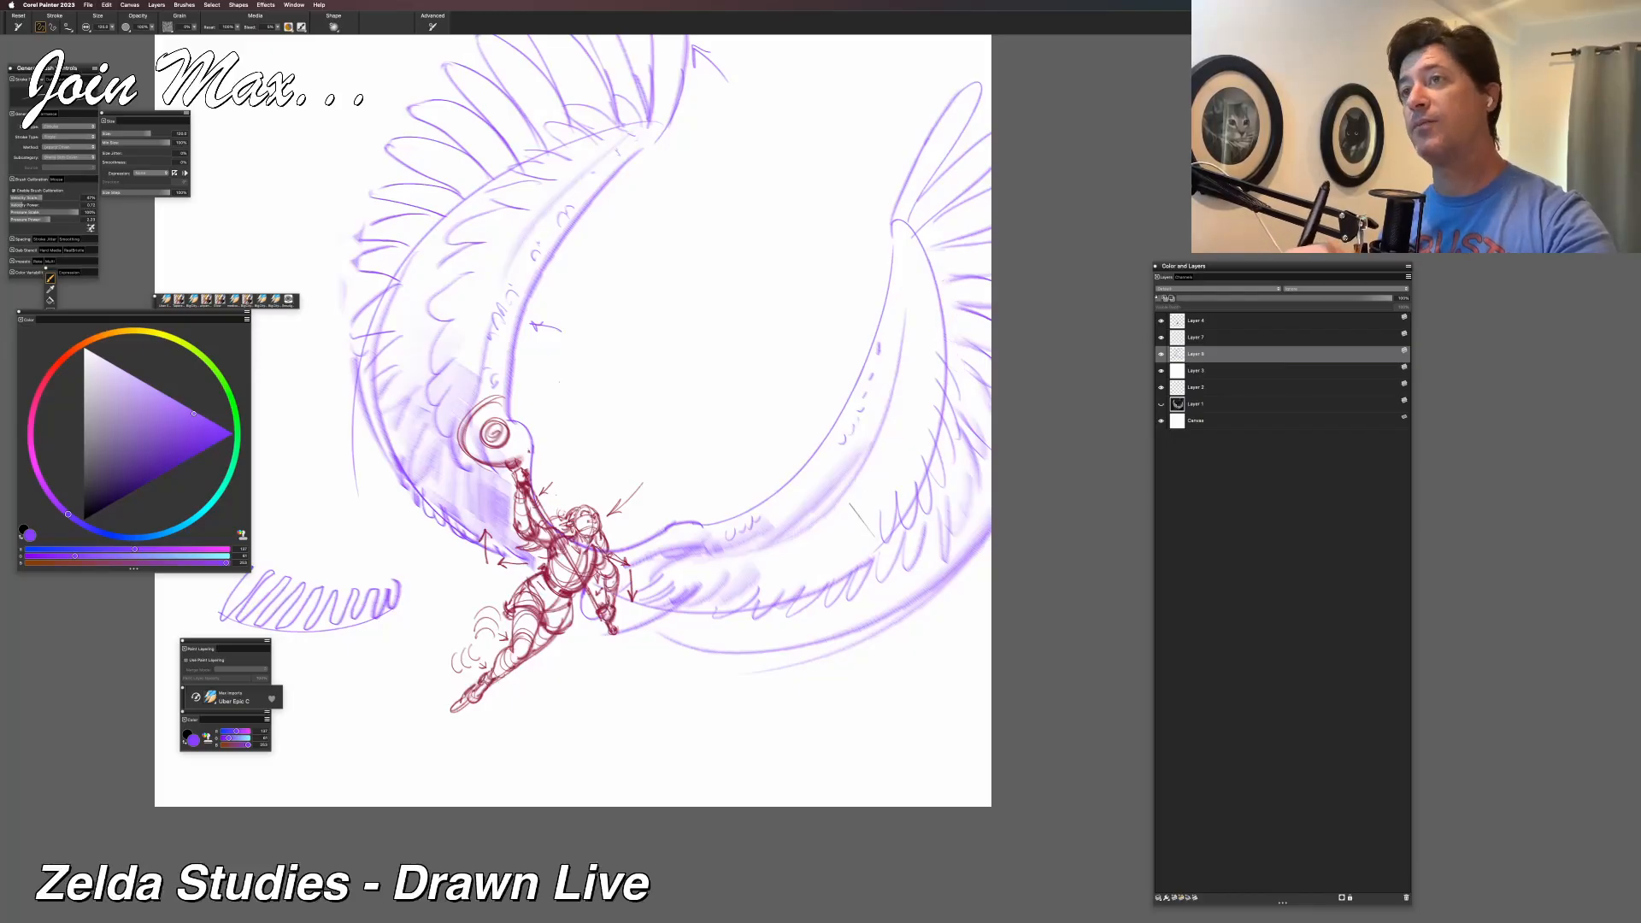
key("super+z")
mouse_move(825, 562)
left_mouse_down()
mouse_move(927, 463)
mouse_move(931, 349)
mouse_move(897, 233)
left_mouse_up()
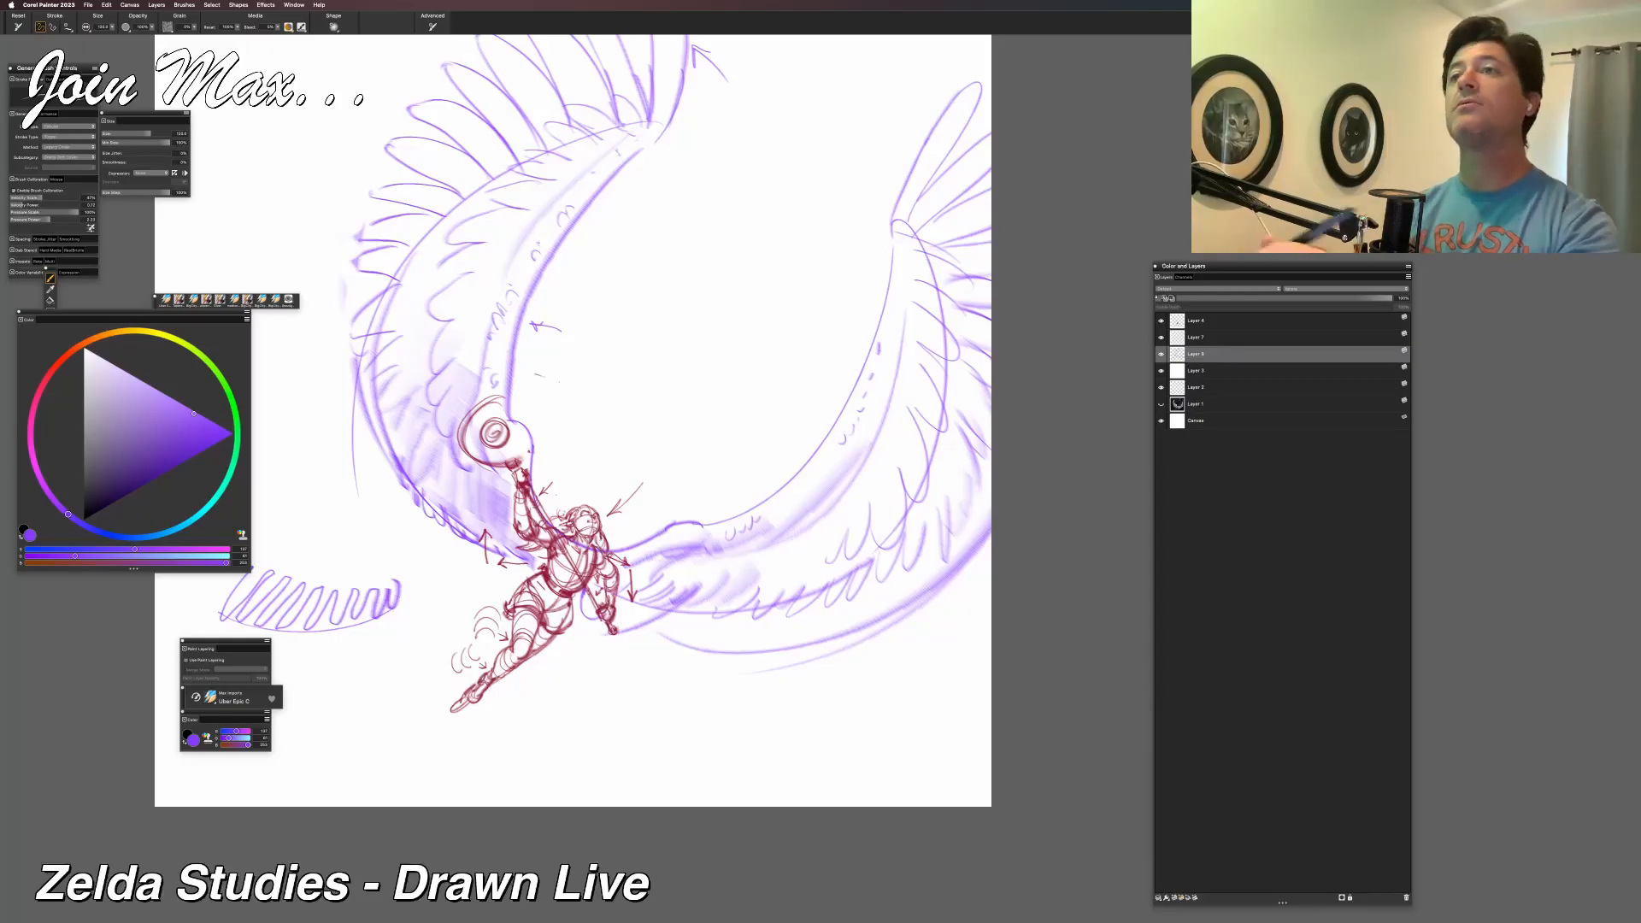
Select the whole staff-side wing, rotate it outward about the figure's shoulder, and return to the brush.
key("r")
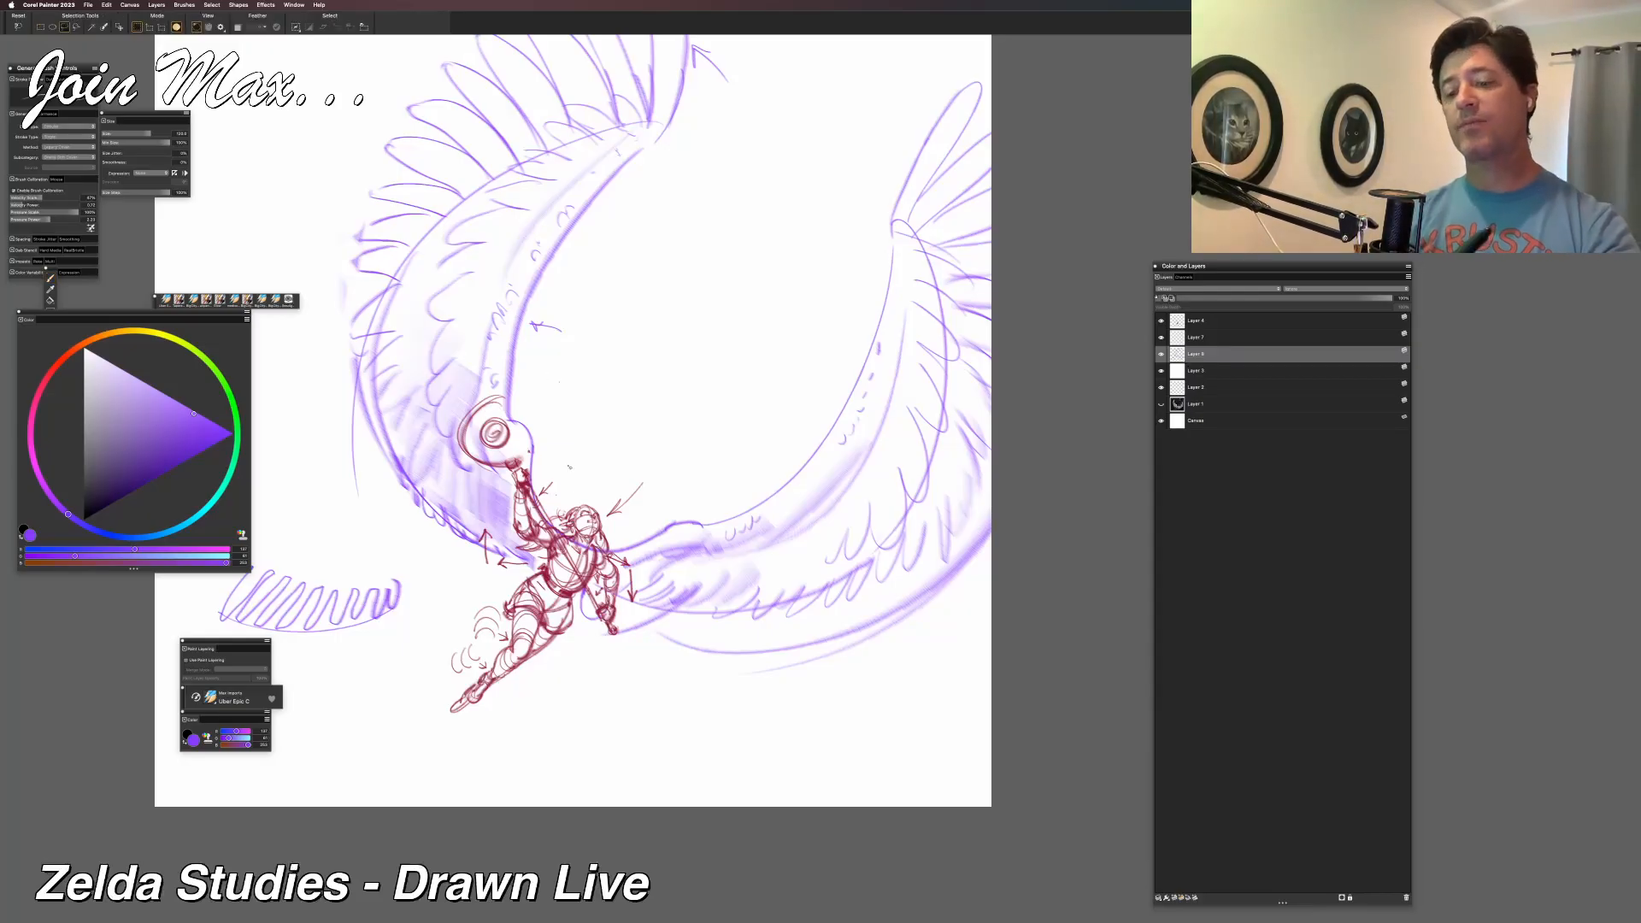
mouse_move(562, 467)
left_mouse_down()
mouse_move(587, 494)
mouse_move(304, 453)
mouse_move(368, 107)
mouse_move(555, 35)
mouse_move(752, 38)
mouse_move(659, 393)
mouse_move(260, 284)
mouse_move(302, 513)
left_mouse_up()
left_click_drag(422, 587, 587, 494)
key("f")
left_click(578, 476)
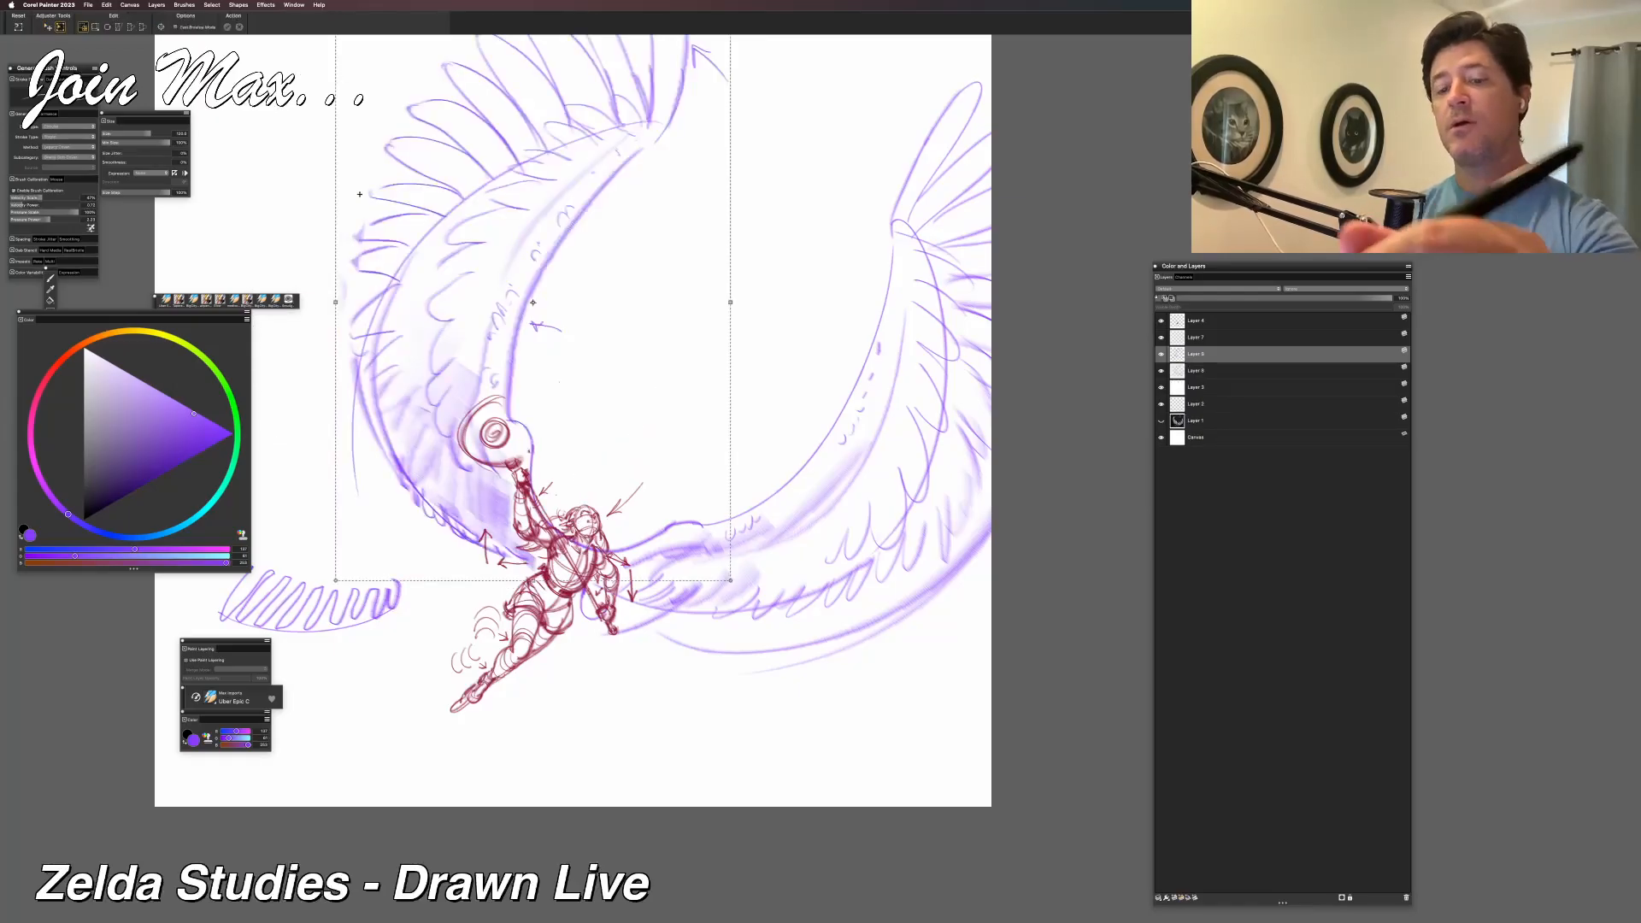
left_click_drag(371, 513, 372, 556)
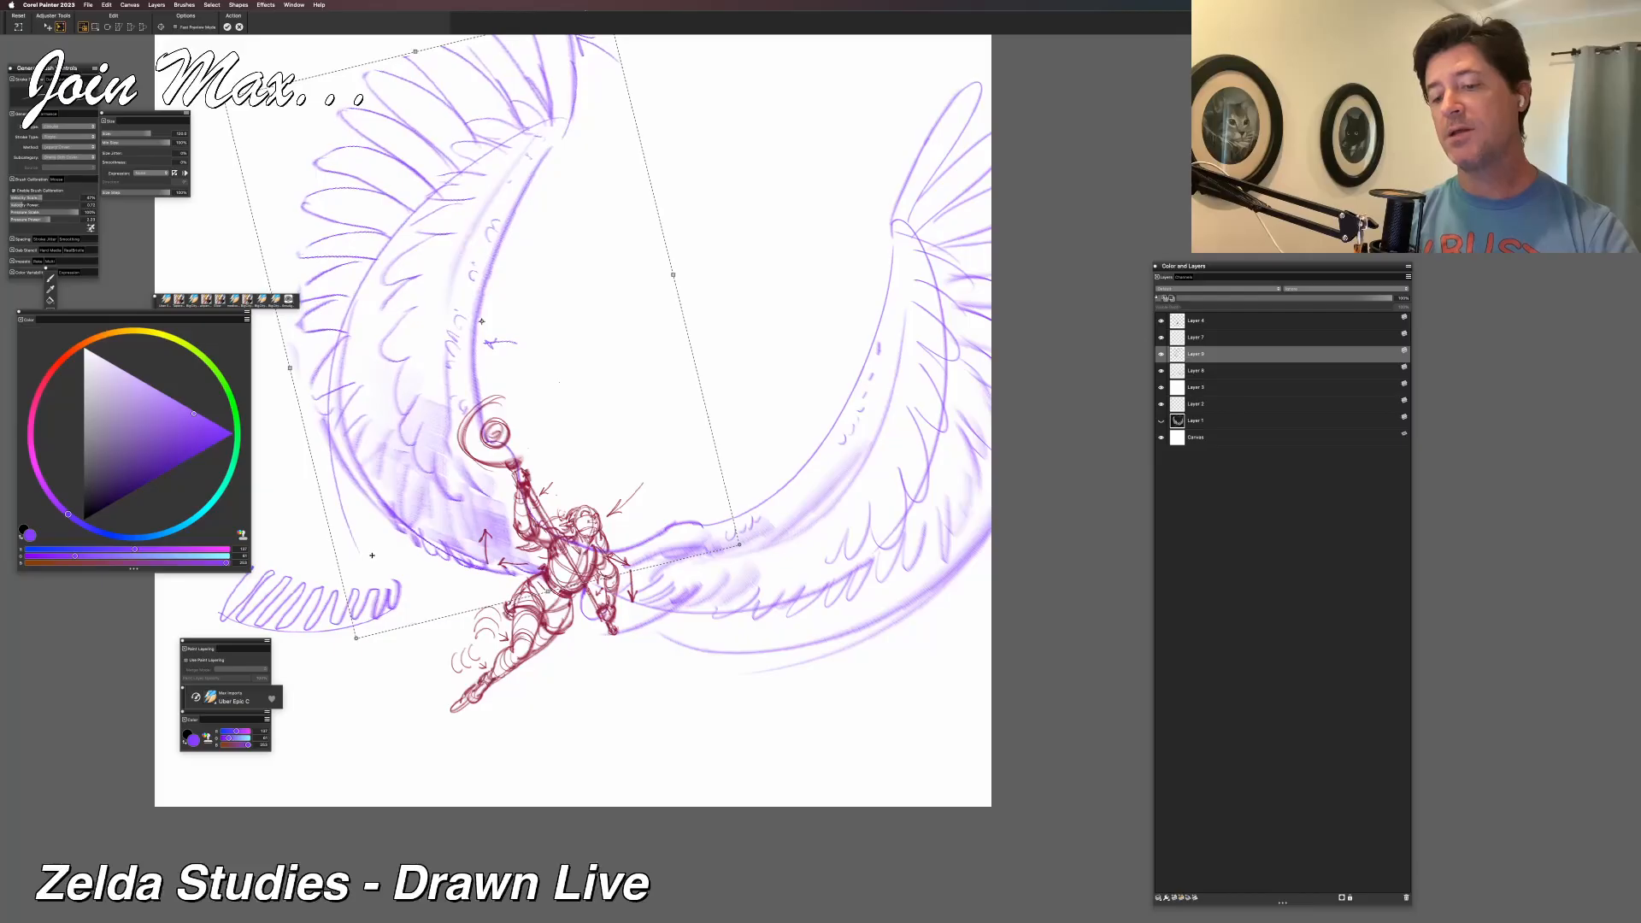
left_click_drag(372, 556, 379, 557)
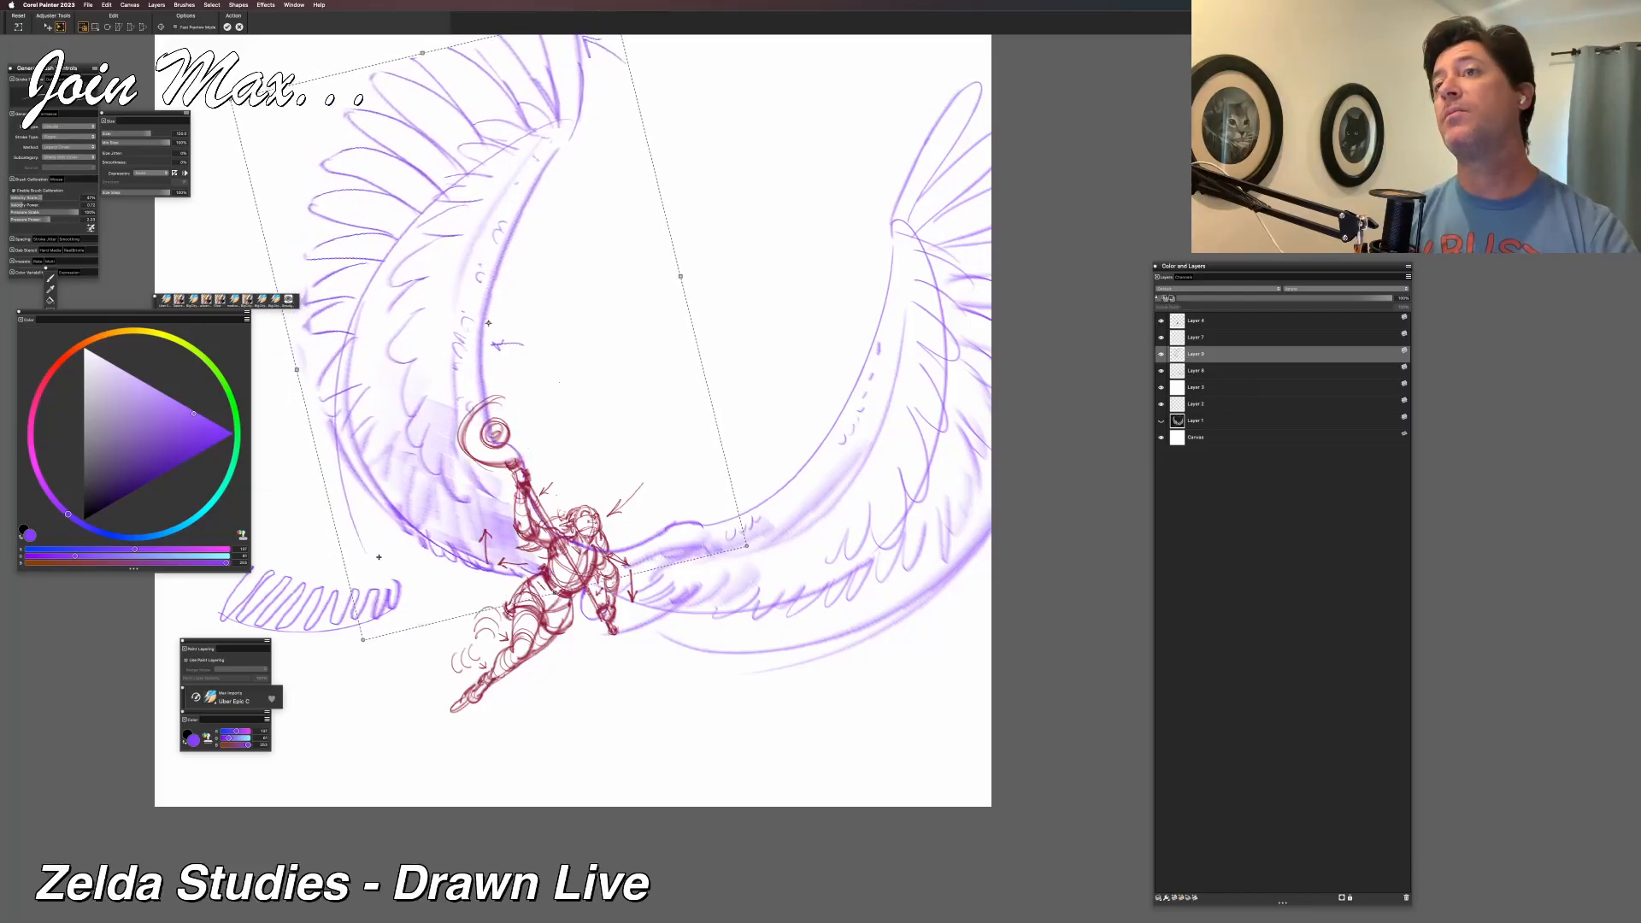
key("f")
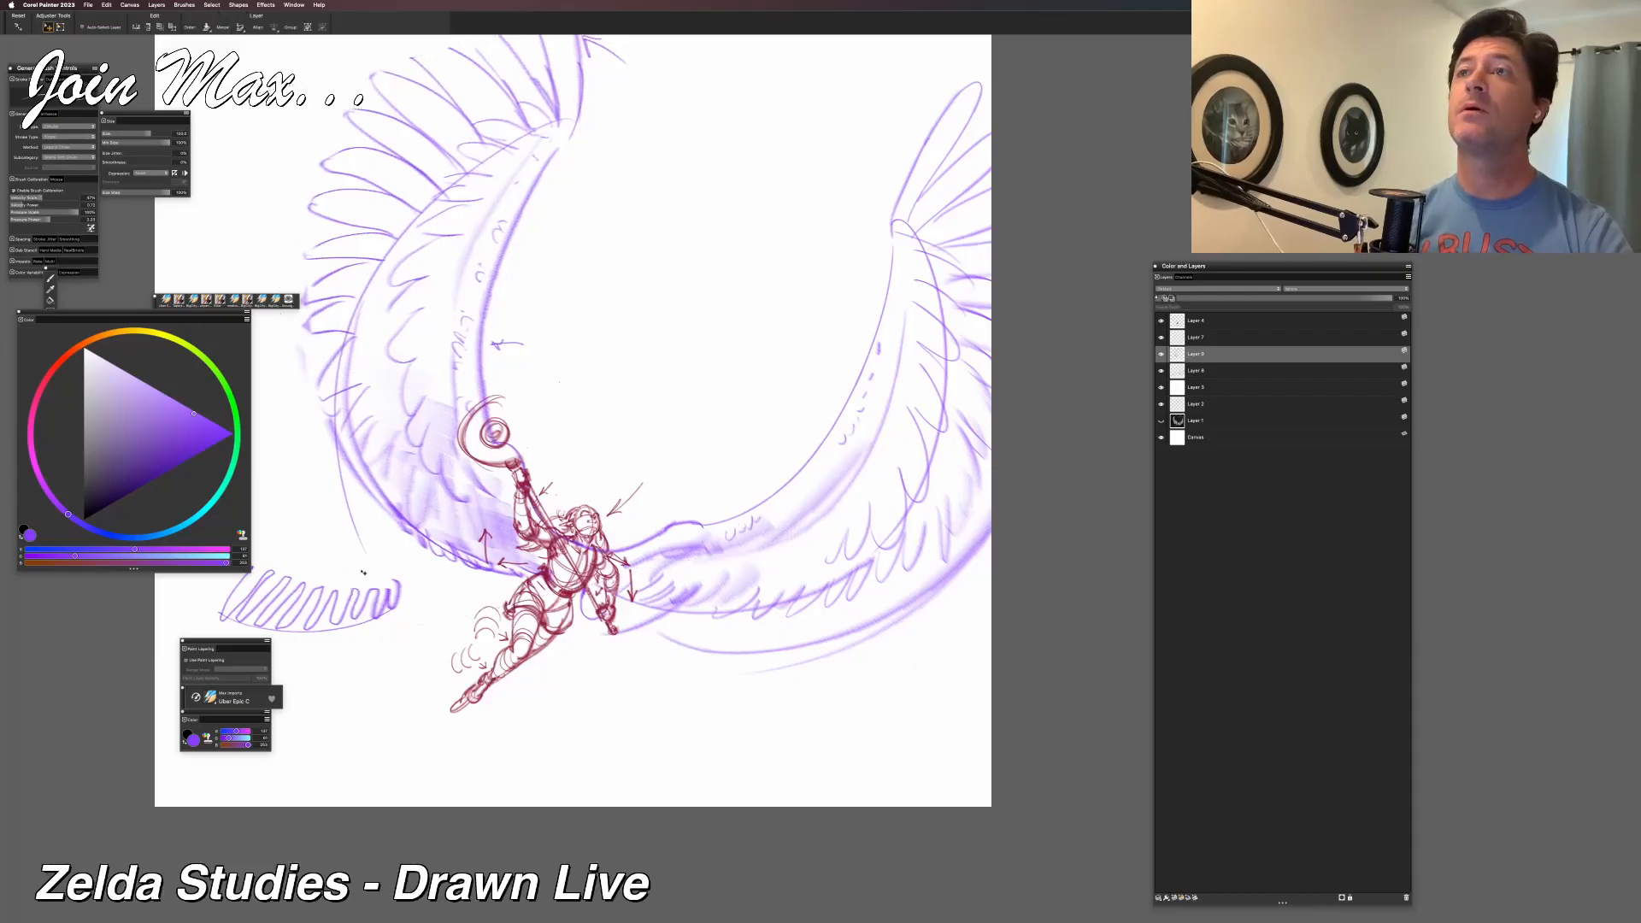
key("b")
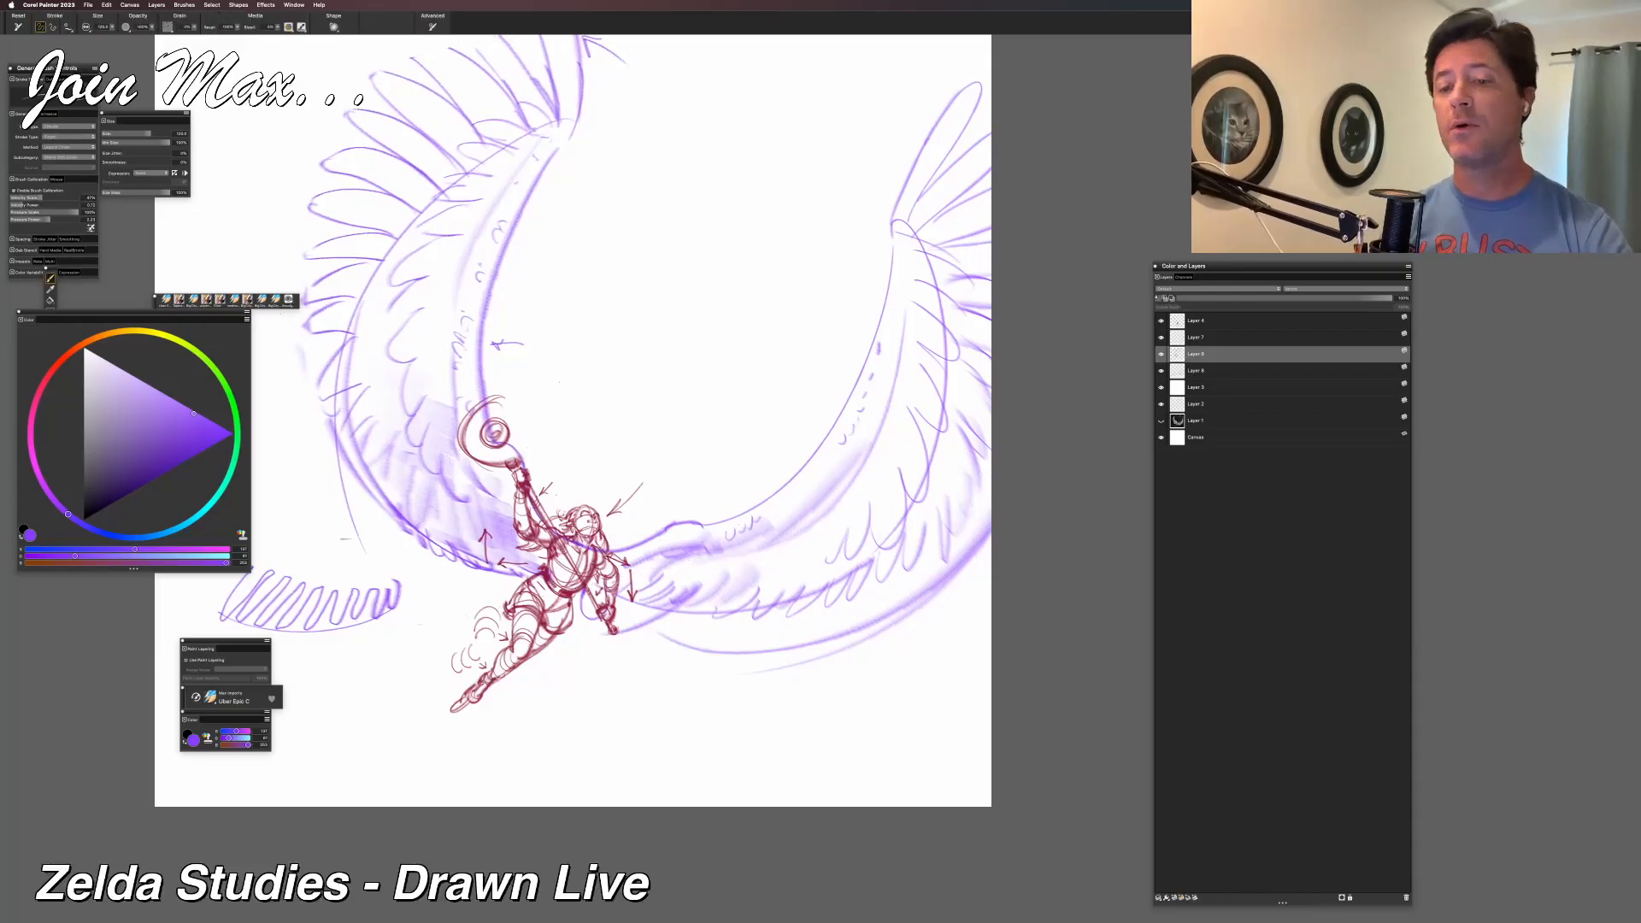
Try circling the figure's raised hand and the staff head in violet, and undo those marks.
left_click(1161, 354)
left_click(1161, 354)
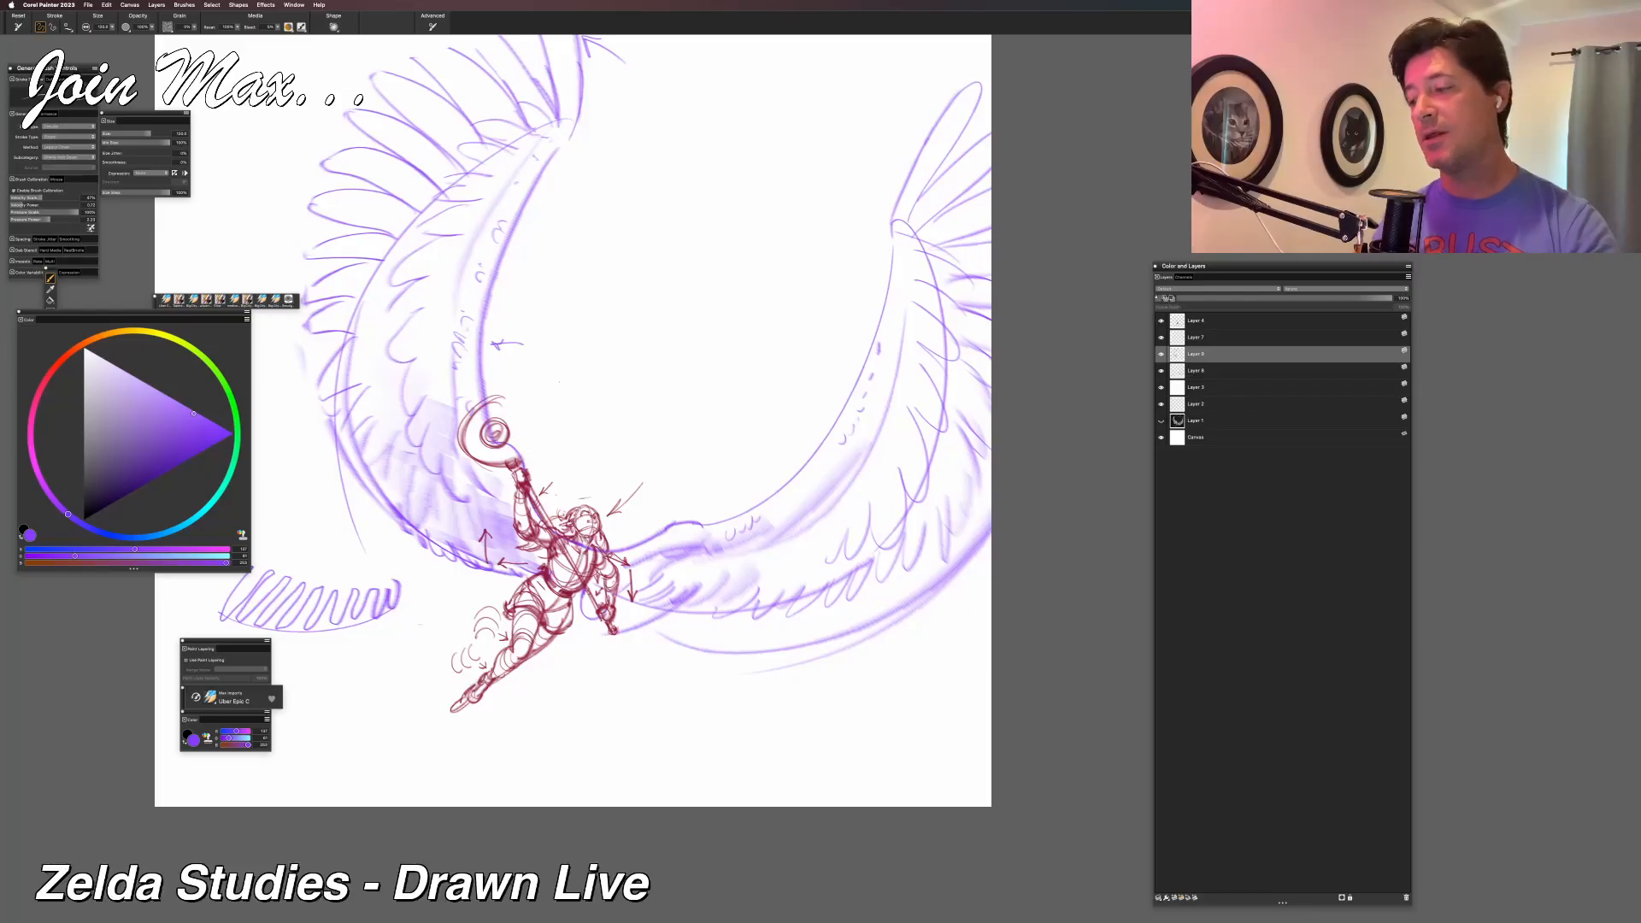
mouse_move(537, 452)
left_mouse_down()
mouse_move(496, 488)
mouse_move(547, 465)
mouse_move(541, 438)
left_mouse_up()
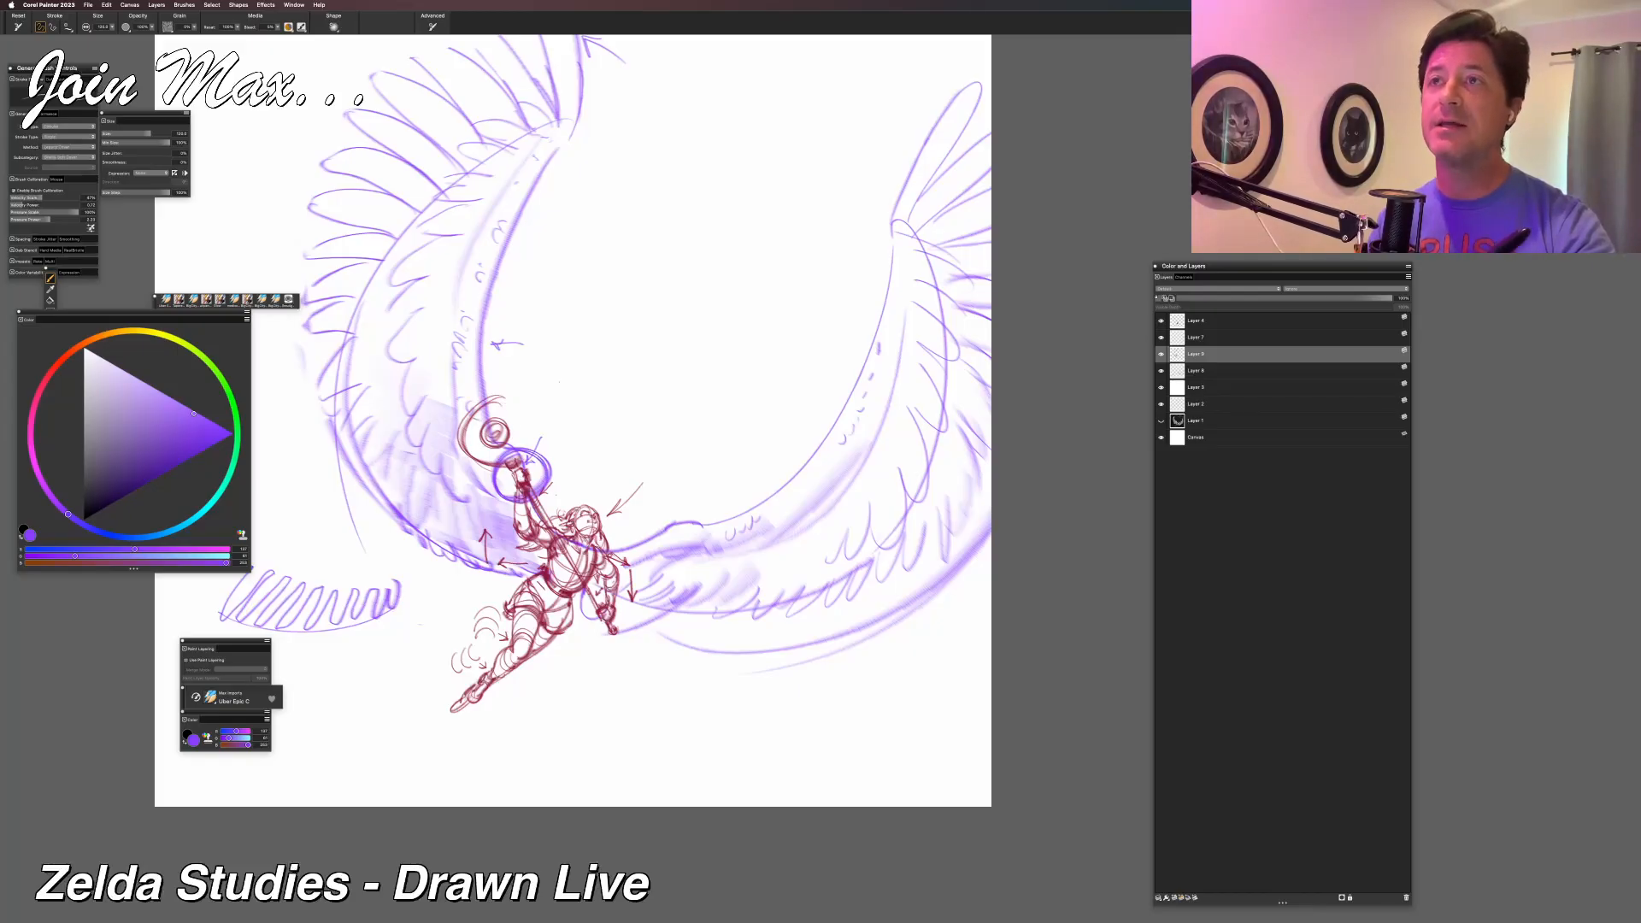
left_click_drag(496, 420, 494, 441)
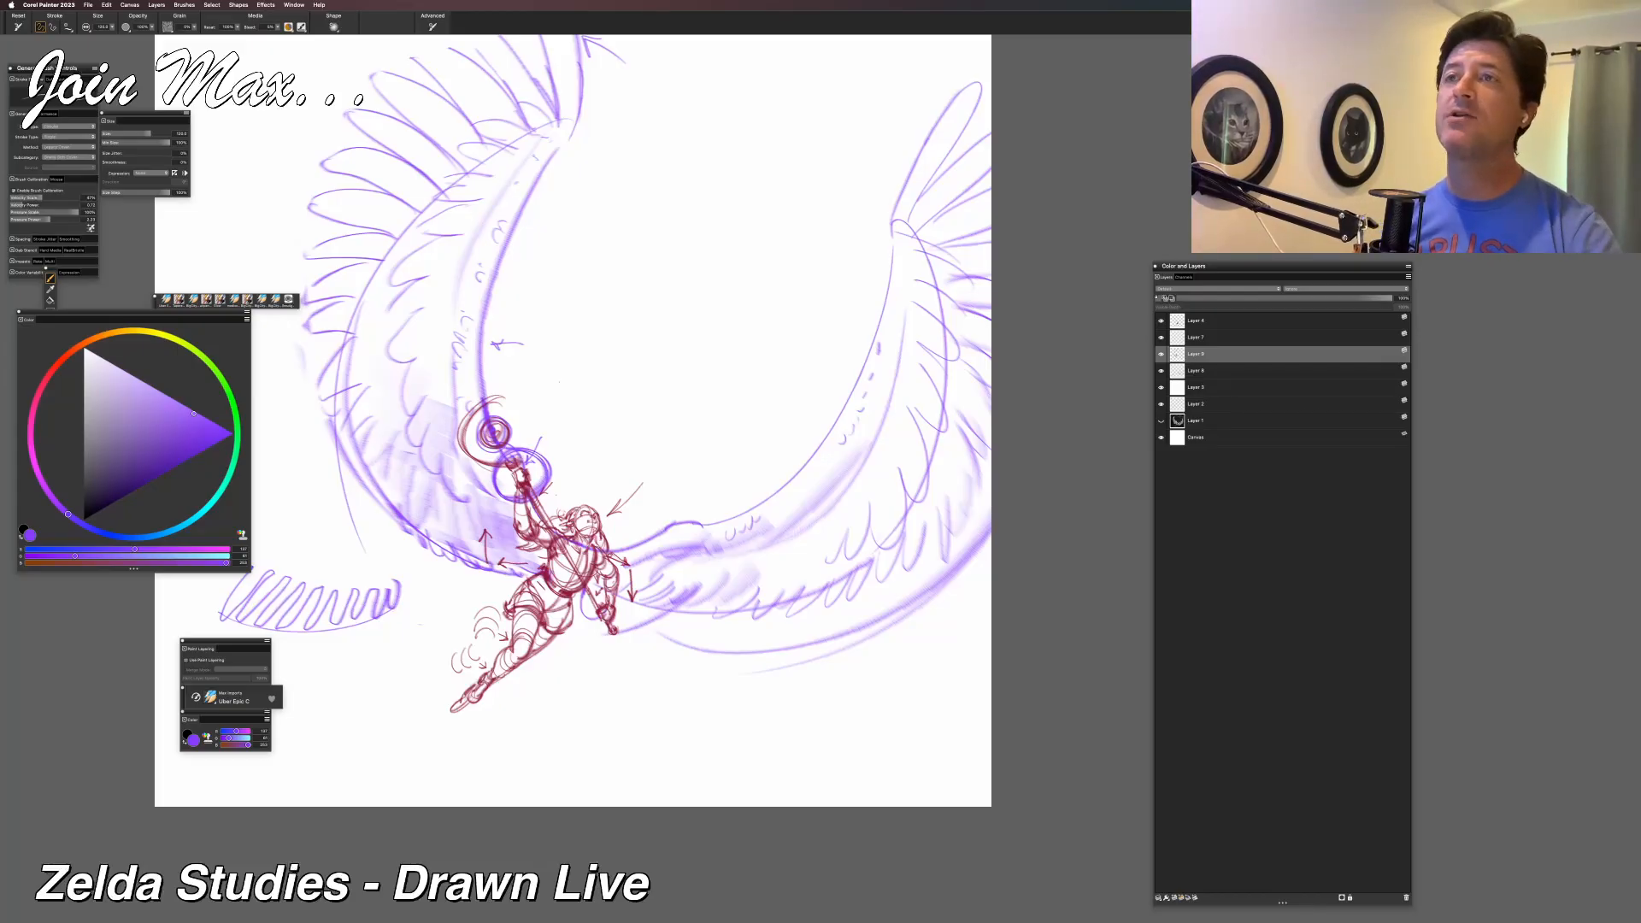
key("super+z")
key("super+z")
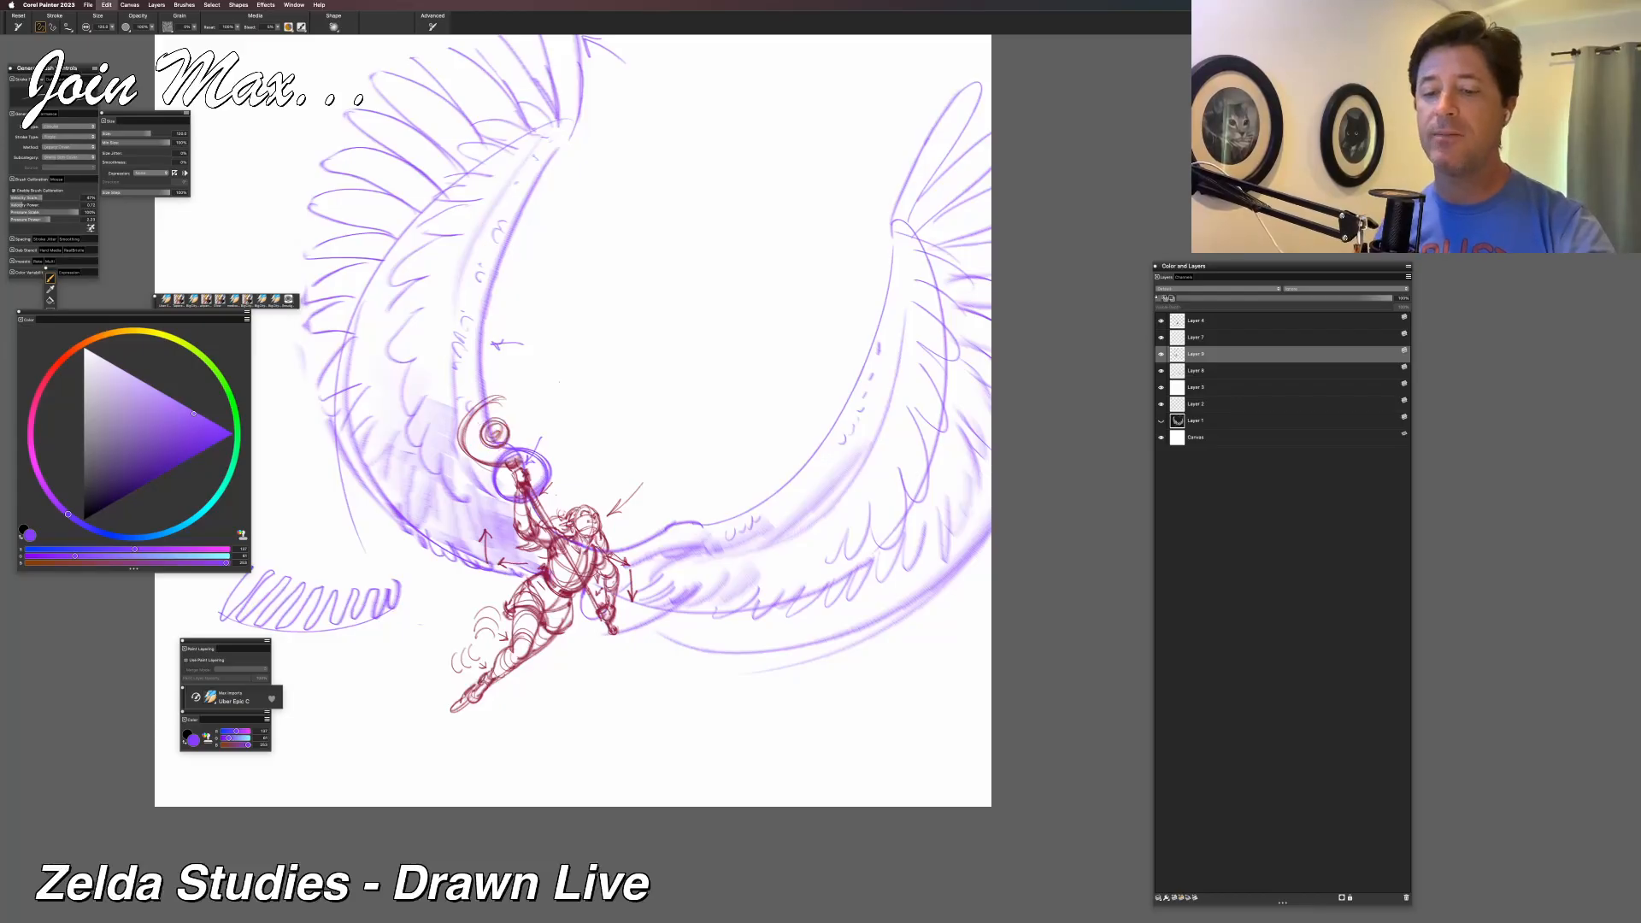
key("super+z")
key("super+z")
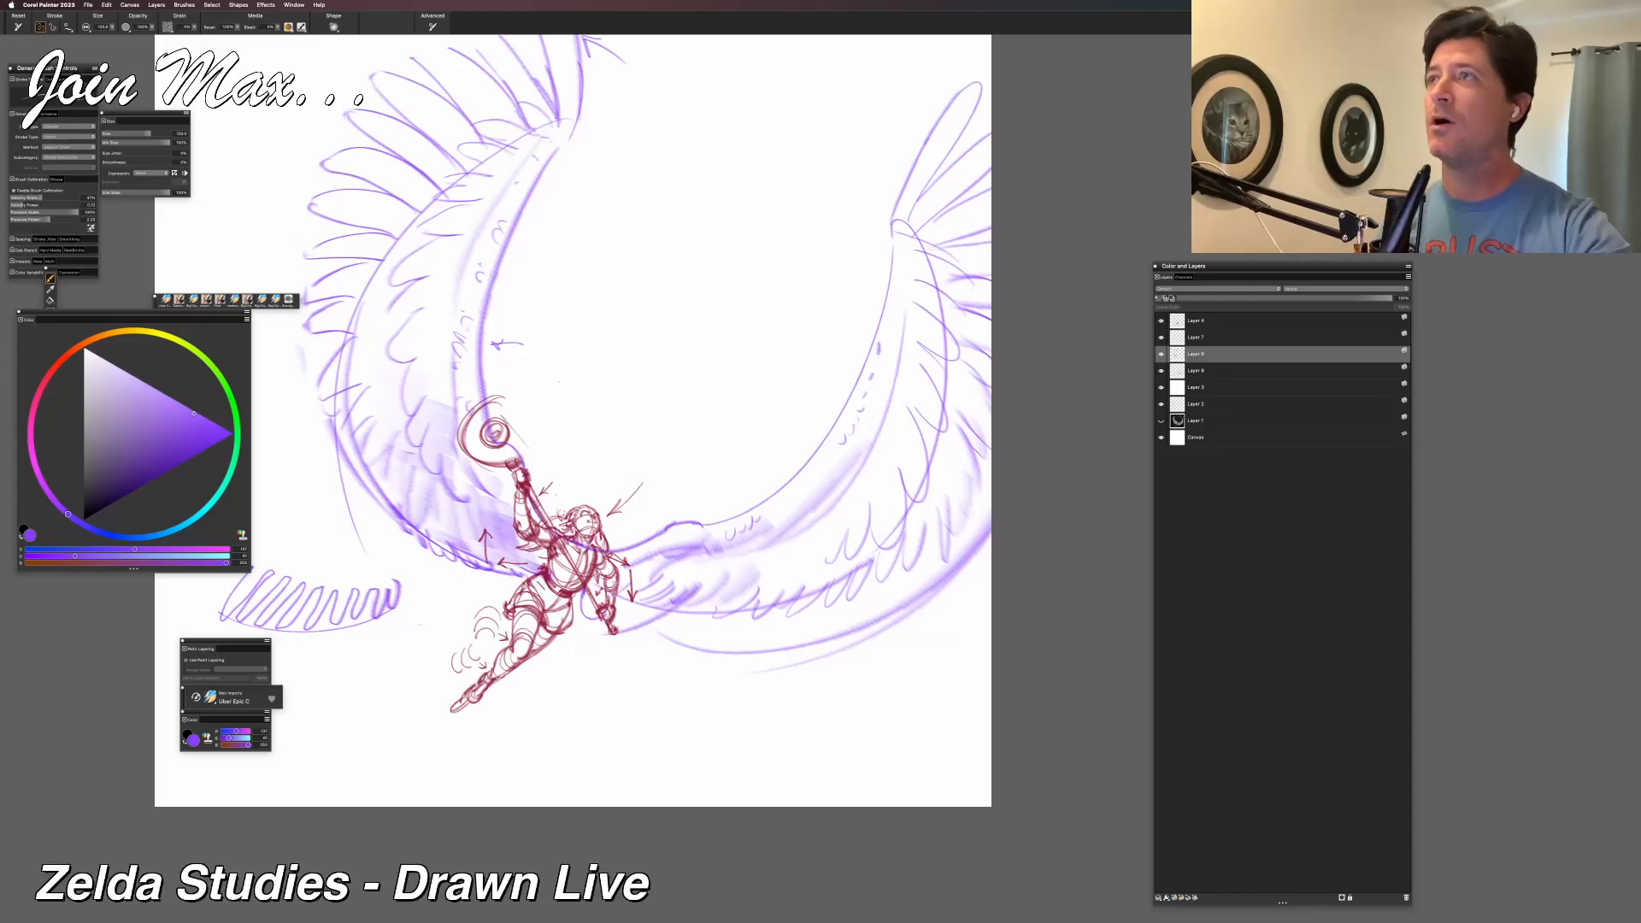
key("ctrl+z")
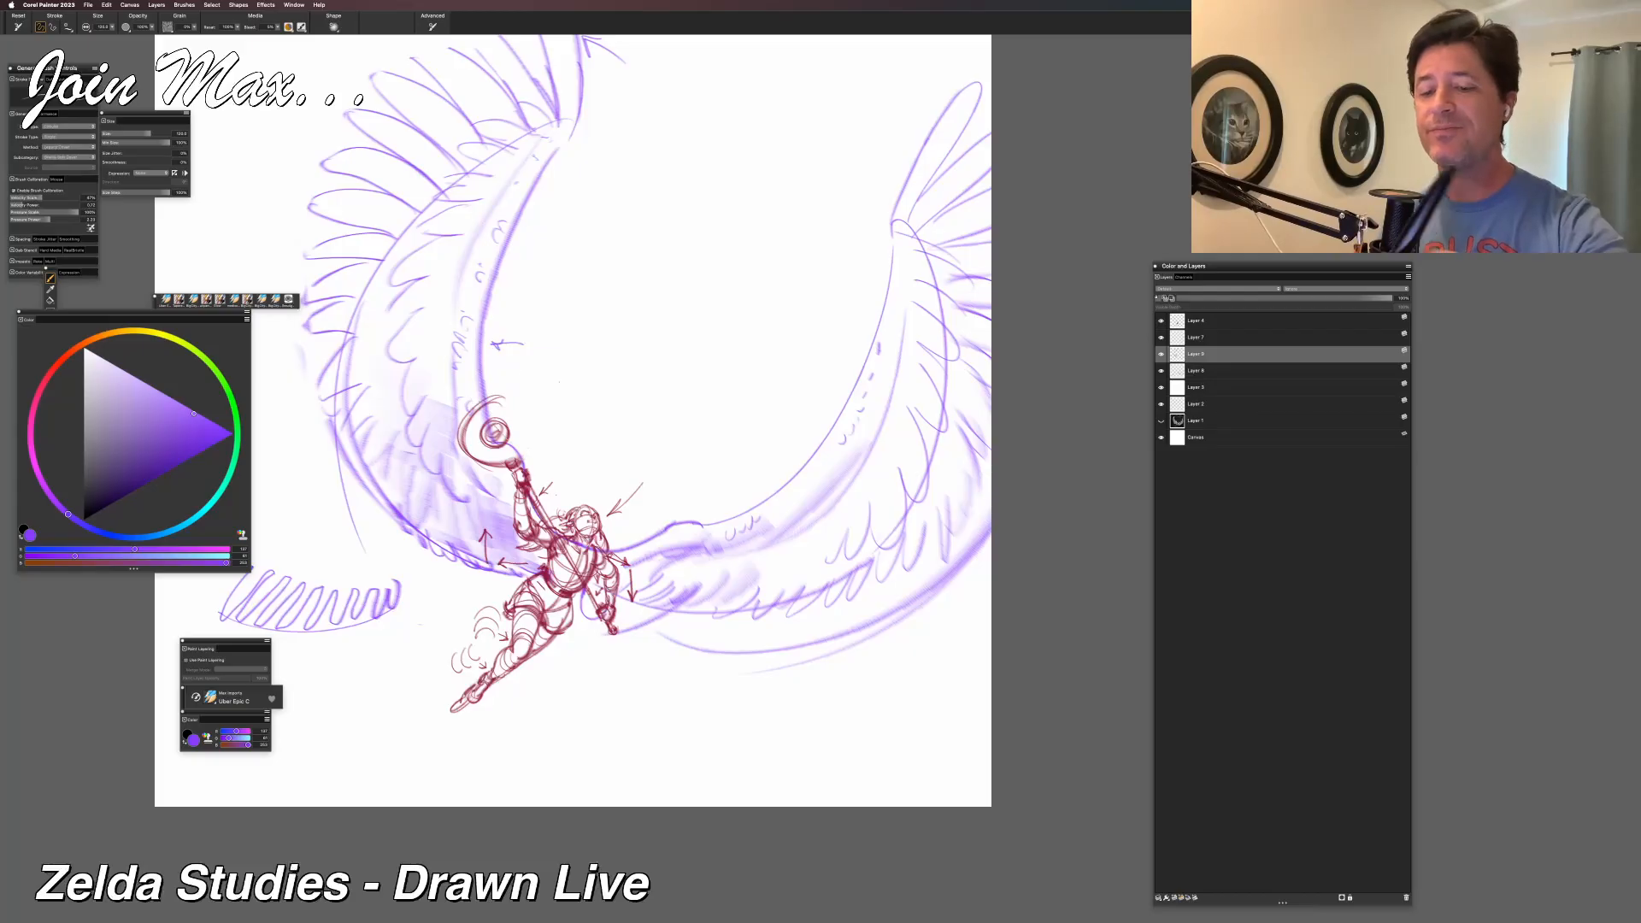
Erase the wing line crossing the staff head with a resized eraser and return to the brush.
key("n")
left_click(112, 28)
left_click_drag(112, 47, 122, 47)
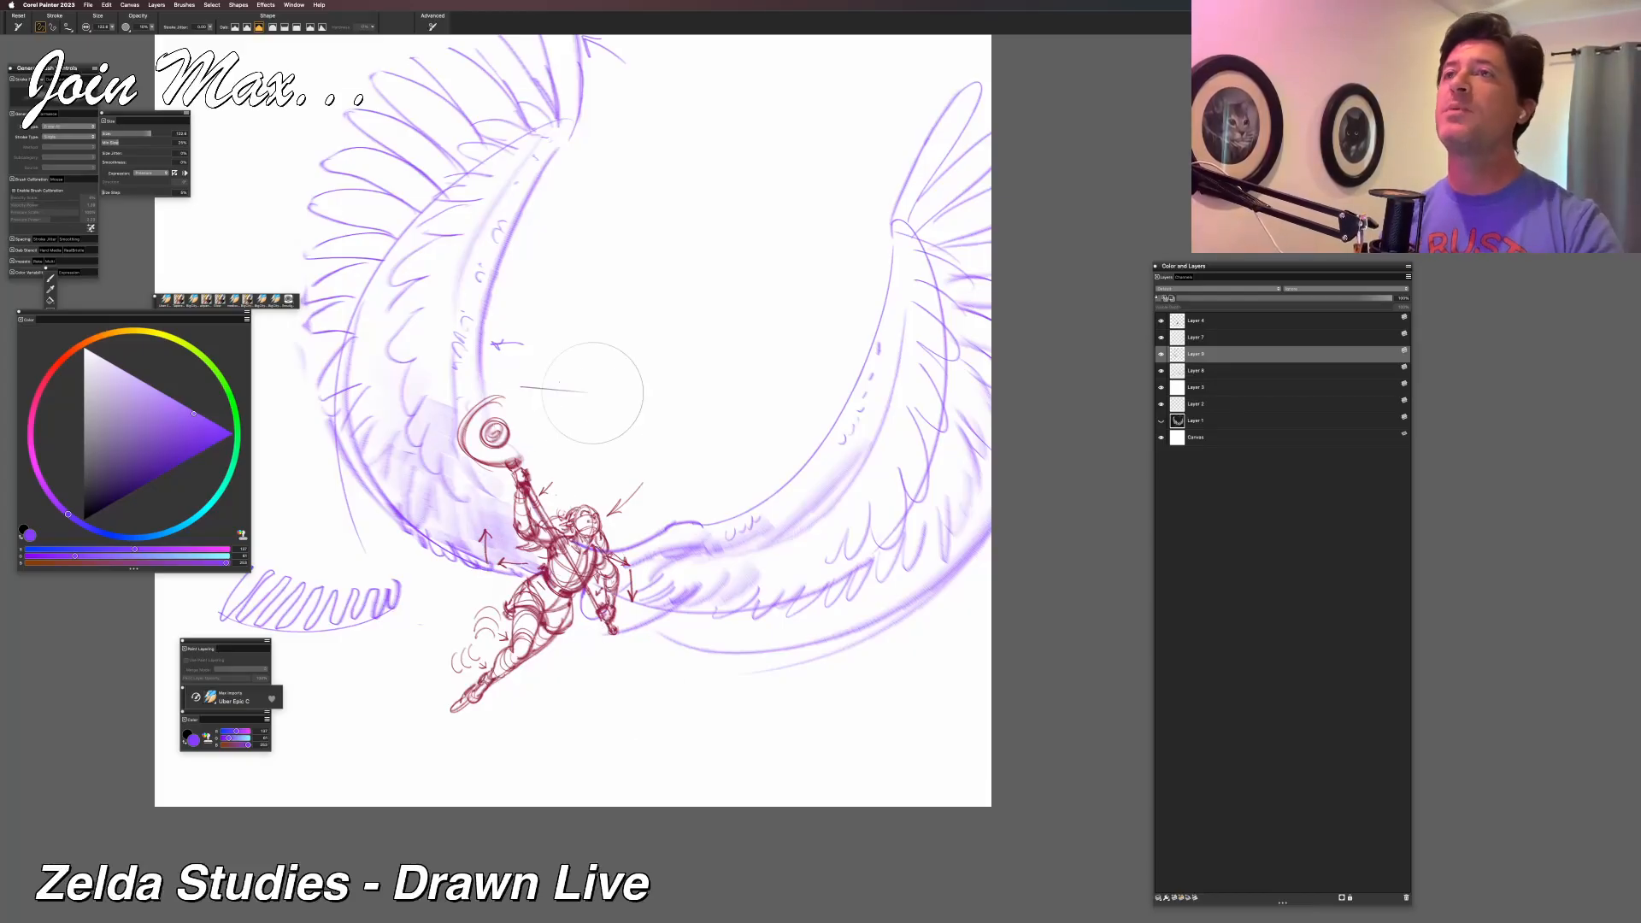
key("b")
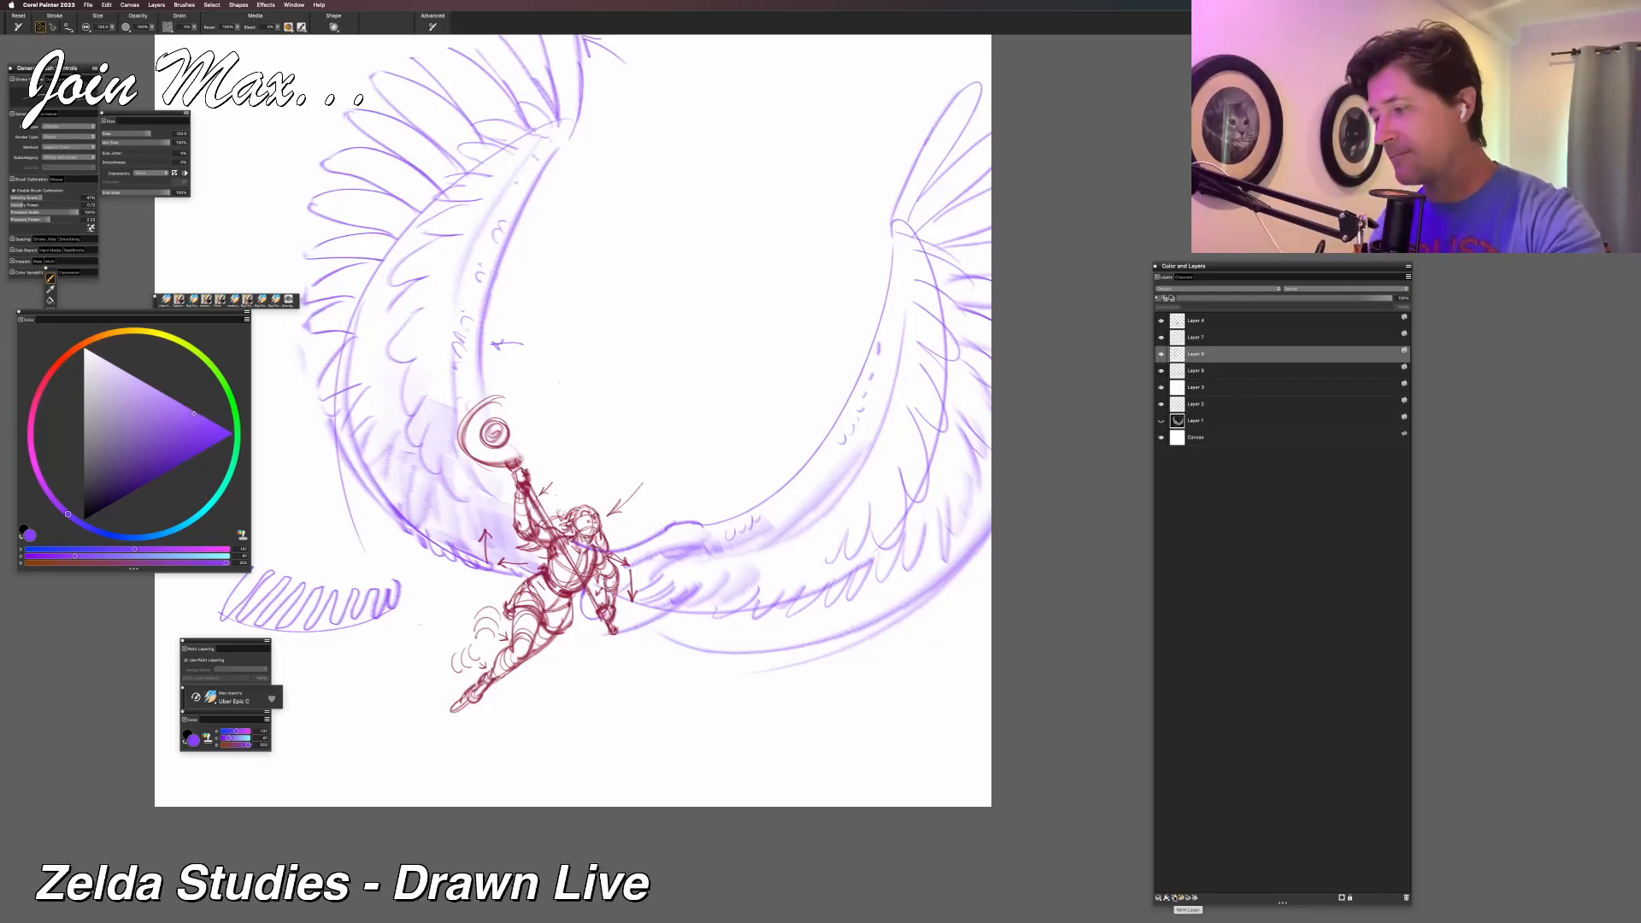
Add a new layer and draw a thick, fully saturated violet circle between the wings, with wavy rays on its far side.
left_click(1175, 897)
left_click(177, 438)
left_click(231, 434)
mouse_move(671, 249)
left_mouse_down()
mouse_move(722, 282)
mouse_move(683, 243)
left_mouse_up()
left_click_drag(752, 165, 692, 257)
left_click_drag(846, 261, 737, 295)
Try adding more wavy rays below the circle and on its staff side.
mouse_move(723, 334)
left_mouse_down()
mouse_move(753, 366)
mouse_move(759, 411)
left_mouse_up()
mouse_move(675, 354)
left_mouse_down()
mouse_move(673, 417)
mouse_move(566, 352)
mouse_move(578, 289)
left_mouse_up()
mouse_move(608, 193)
left_mouse_down()
mouse_move(637, 250)
mouse_move(650, 227)
left_mouse_up()
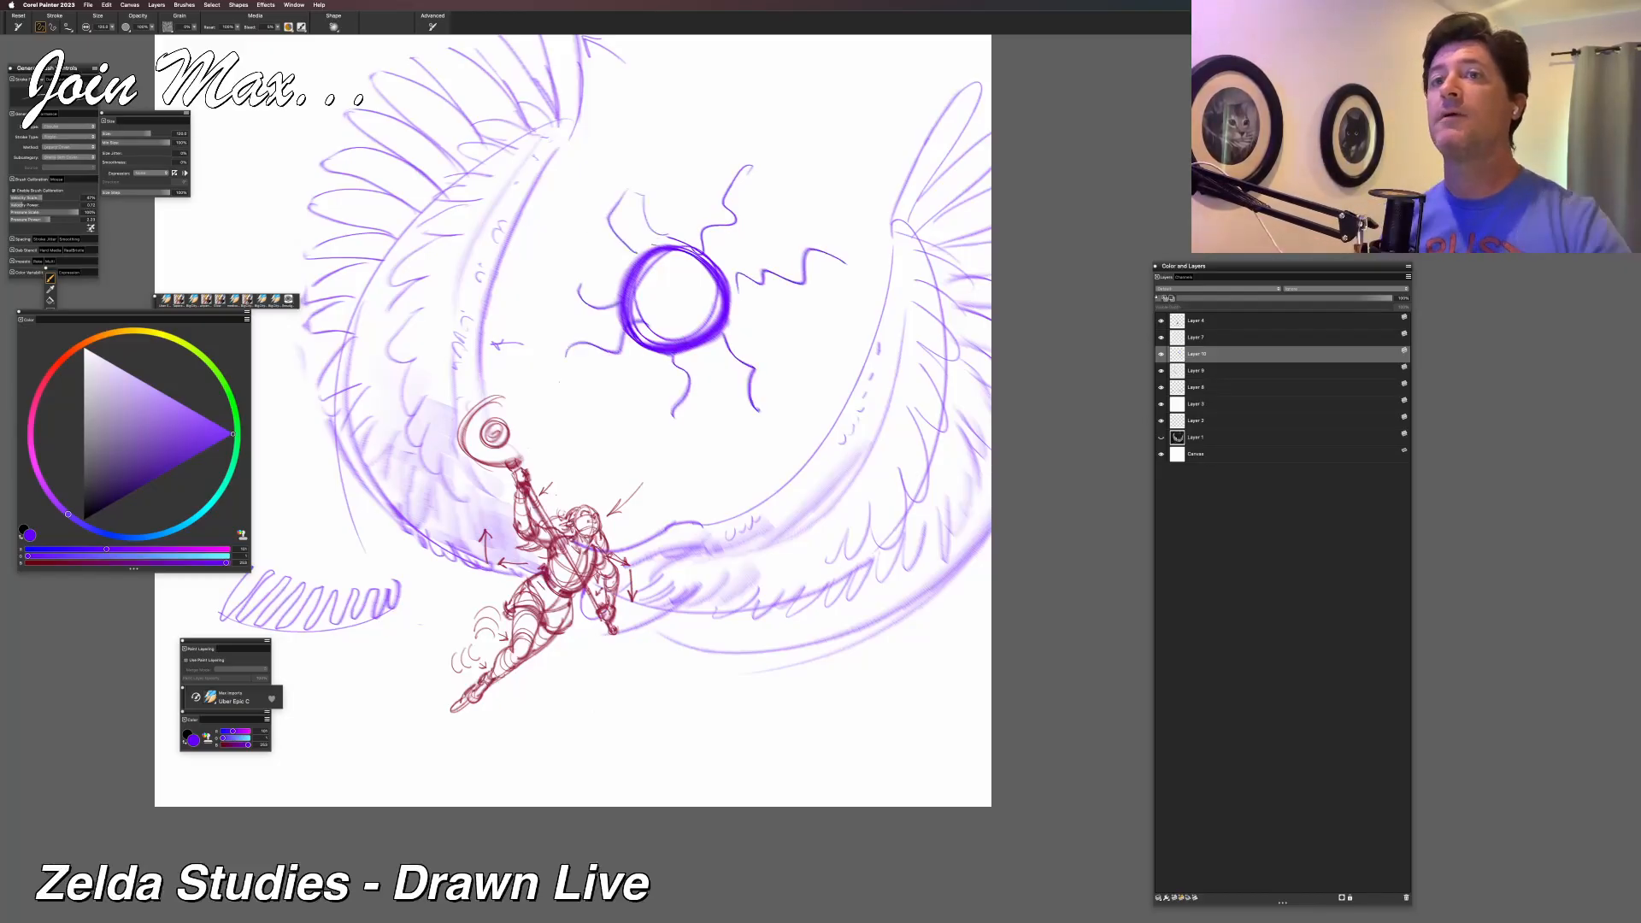
key("super+minus")
scroll(598, 427, "down", 1)
mouse_move(701, 259)
left_mouse_down()
mouse_move(759, 285)
mouse_move(594, 226)
mouse_move(565, 308)
left_mouse_up()
key("super+z")
left_click_drag(566, 338, 603, 366)
key("super+z")
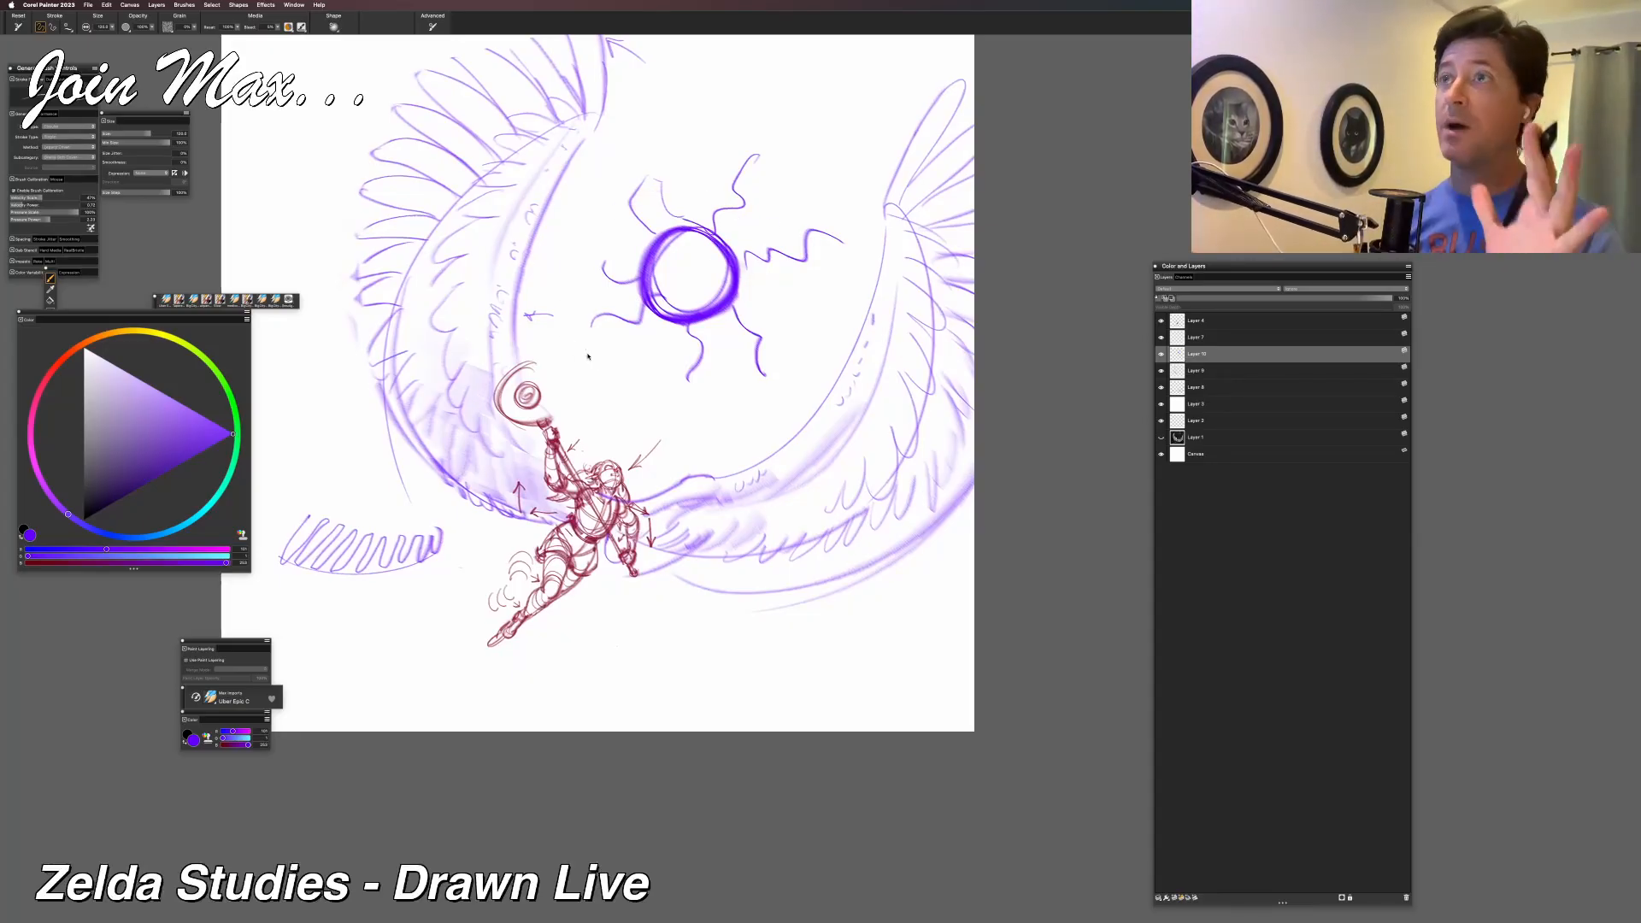
Undo the wavy rays below the circle and on its staff side.
key("super+z")
key("super+z")
key("super+z")
key("super+z")
key("super+z")
key("super+z")
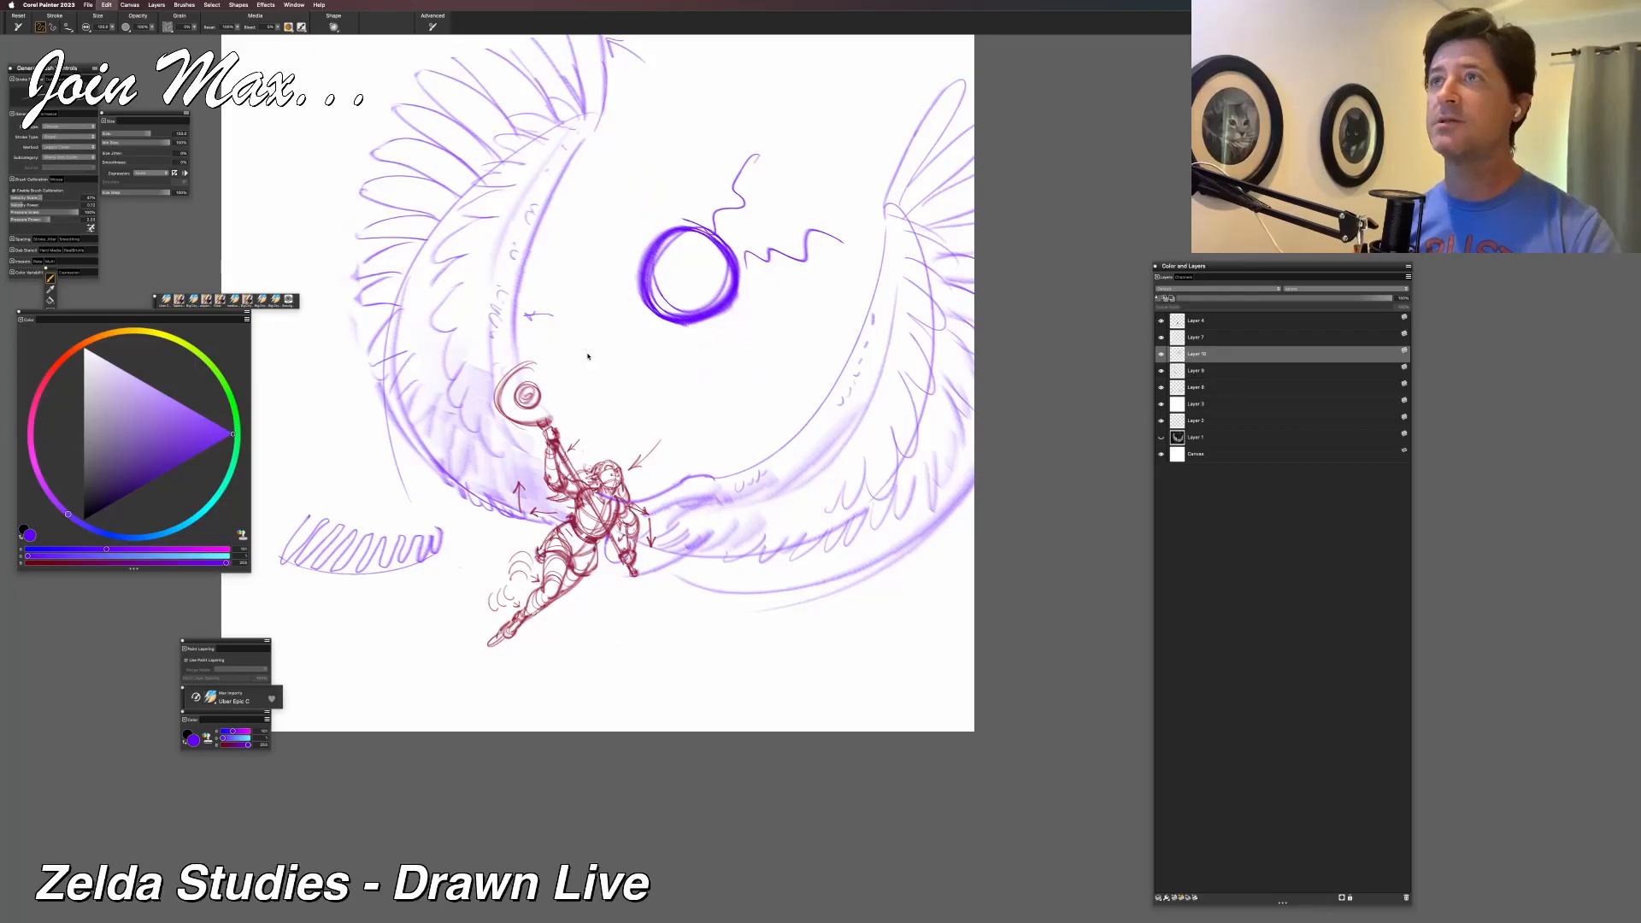
Undo the remaining wavy rays and draw long curved rays swirling outward from the violet circle between the wings.
key("super+z")
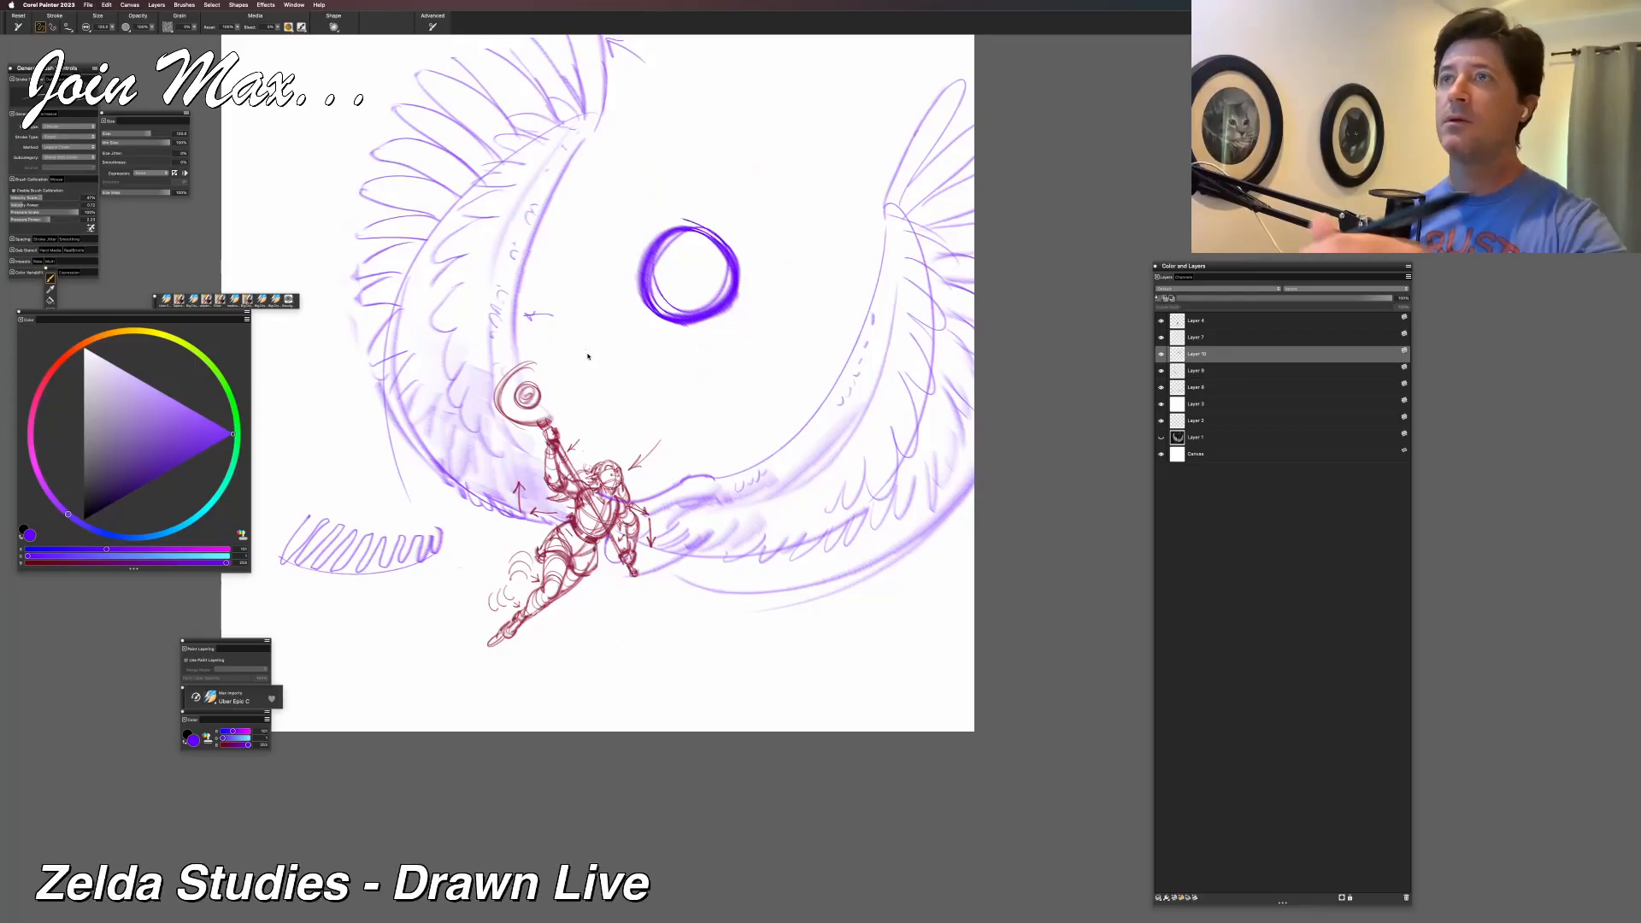
left_click_drag(742, 286, 652, 135)
left_click_drag(720, 230, 519, 316)
left_click_drag(659, 237, 612, 434)
mouse_move(648, 318)
left_mouse_down()
mouse_move(791, 412)
mouse_move(813, 308)
mouse_move(850, 273)
left_mouse_up()
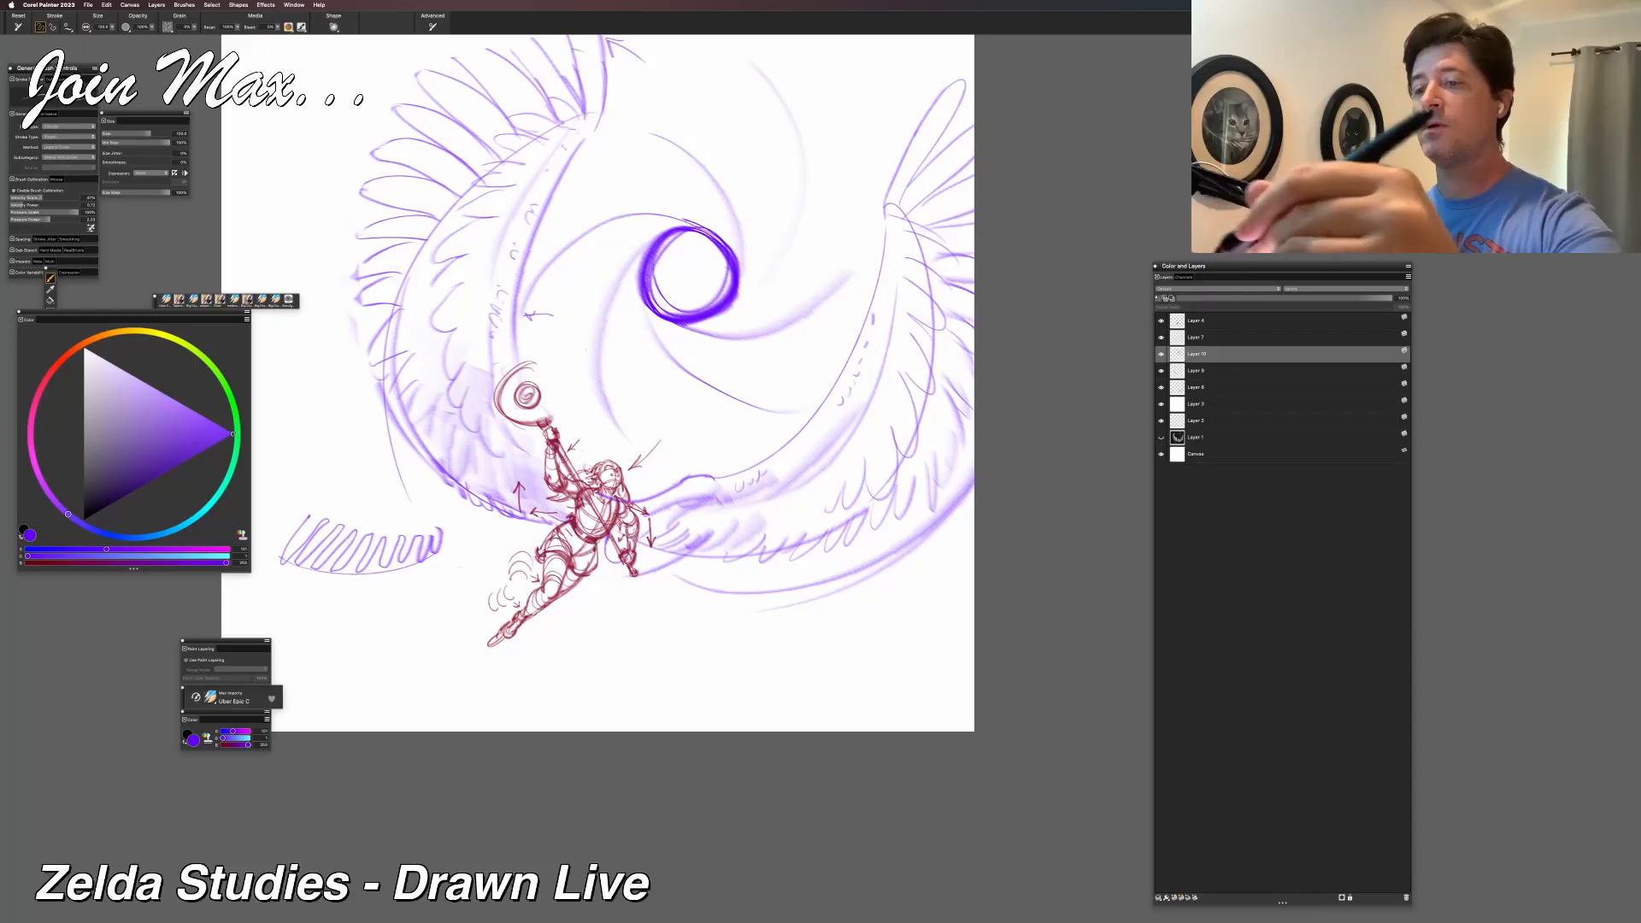
left_click_drag(649, 354, 737, 381)
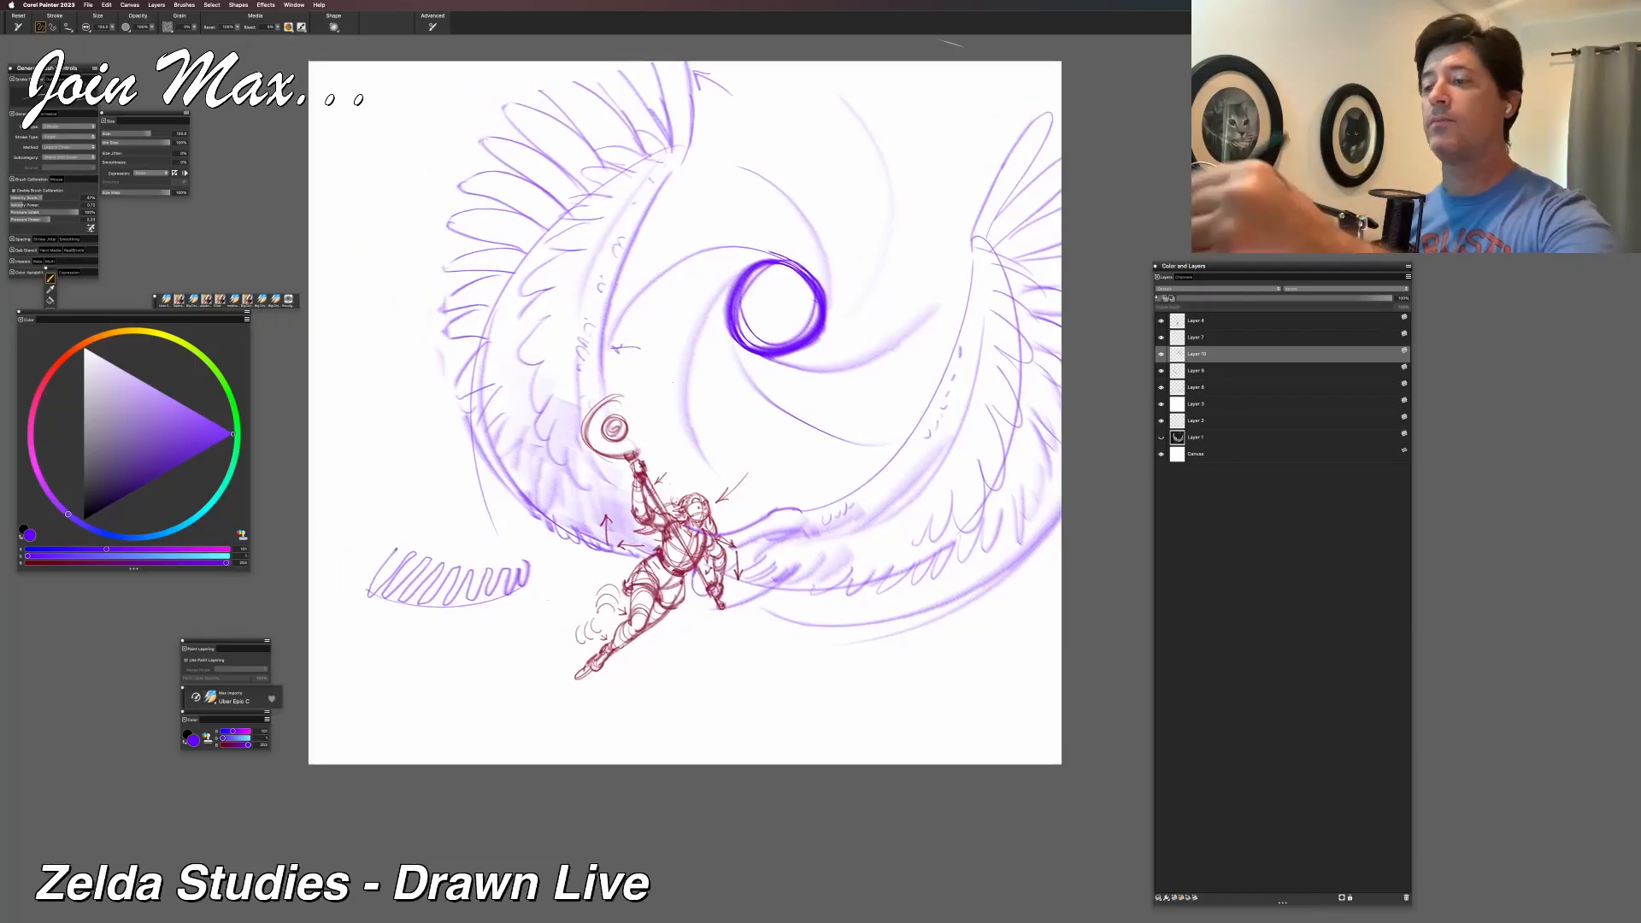
Extend the swirl with broad curved strokes beyond both wings and below the figure, out to the canvas edges.
left_click_drag(987, 64, 1000, 179)
left_click_drag(517, 61, 334, 93)
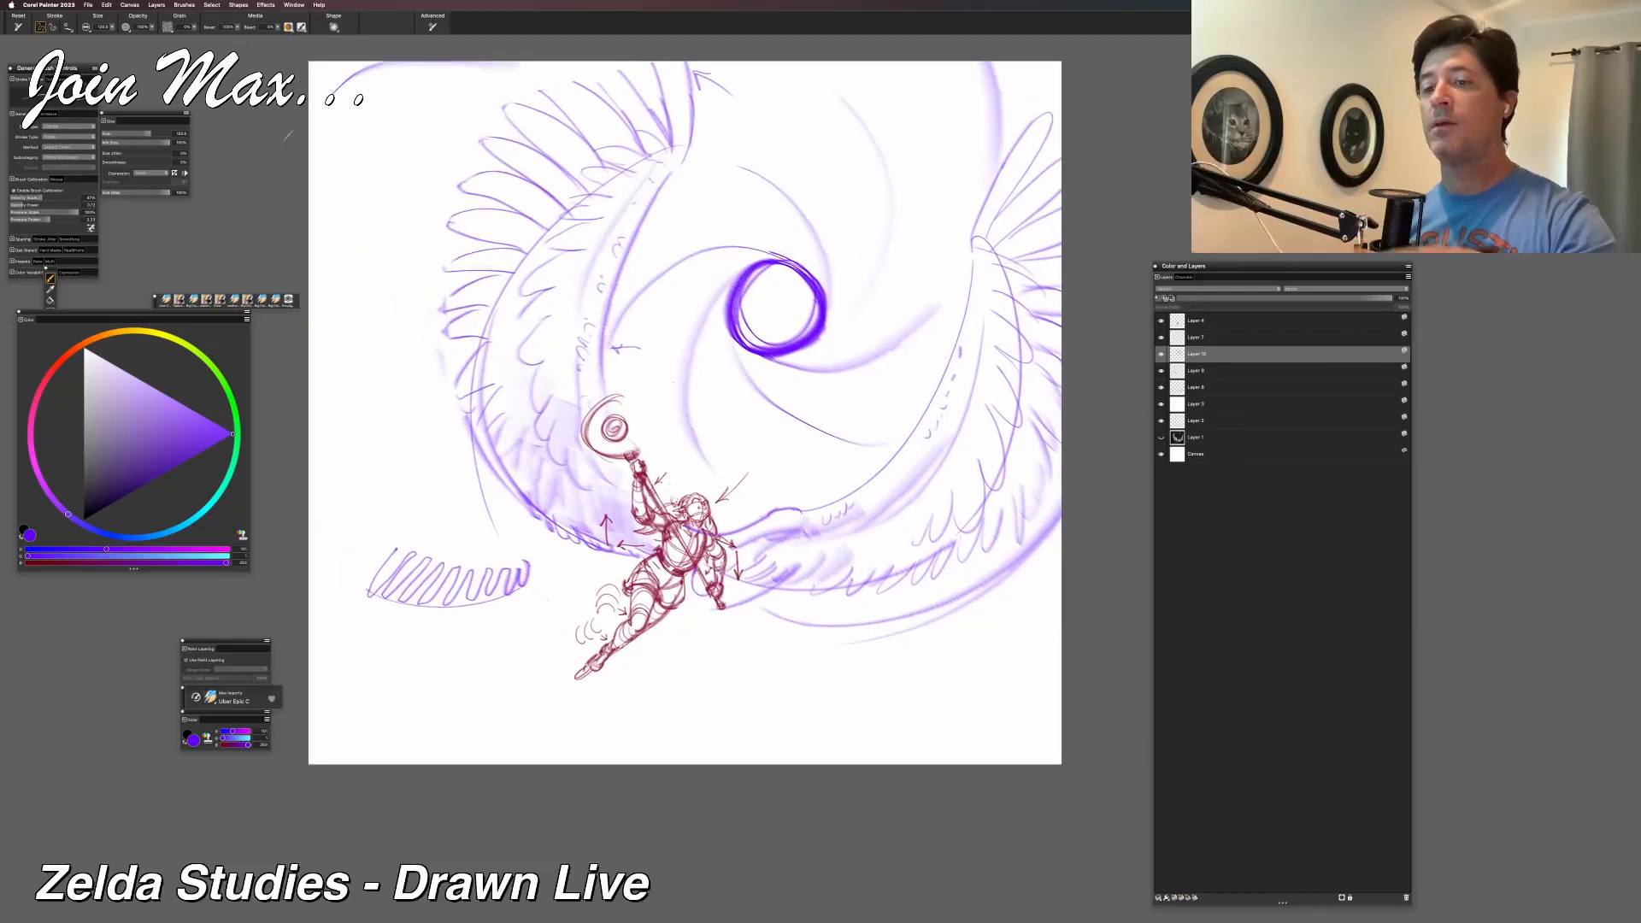
left_click_drag(435, 190, 309, 317)
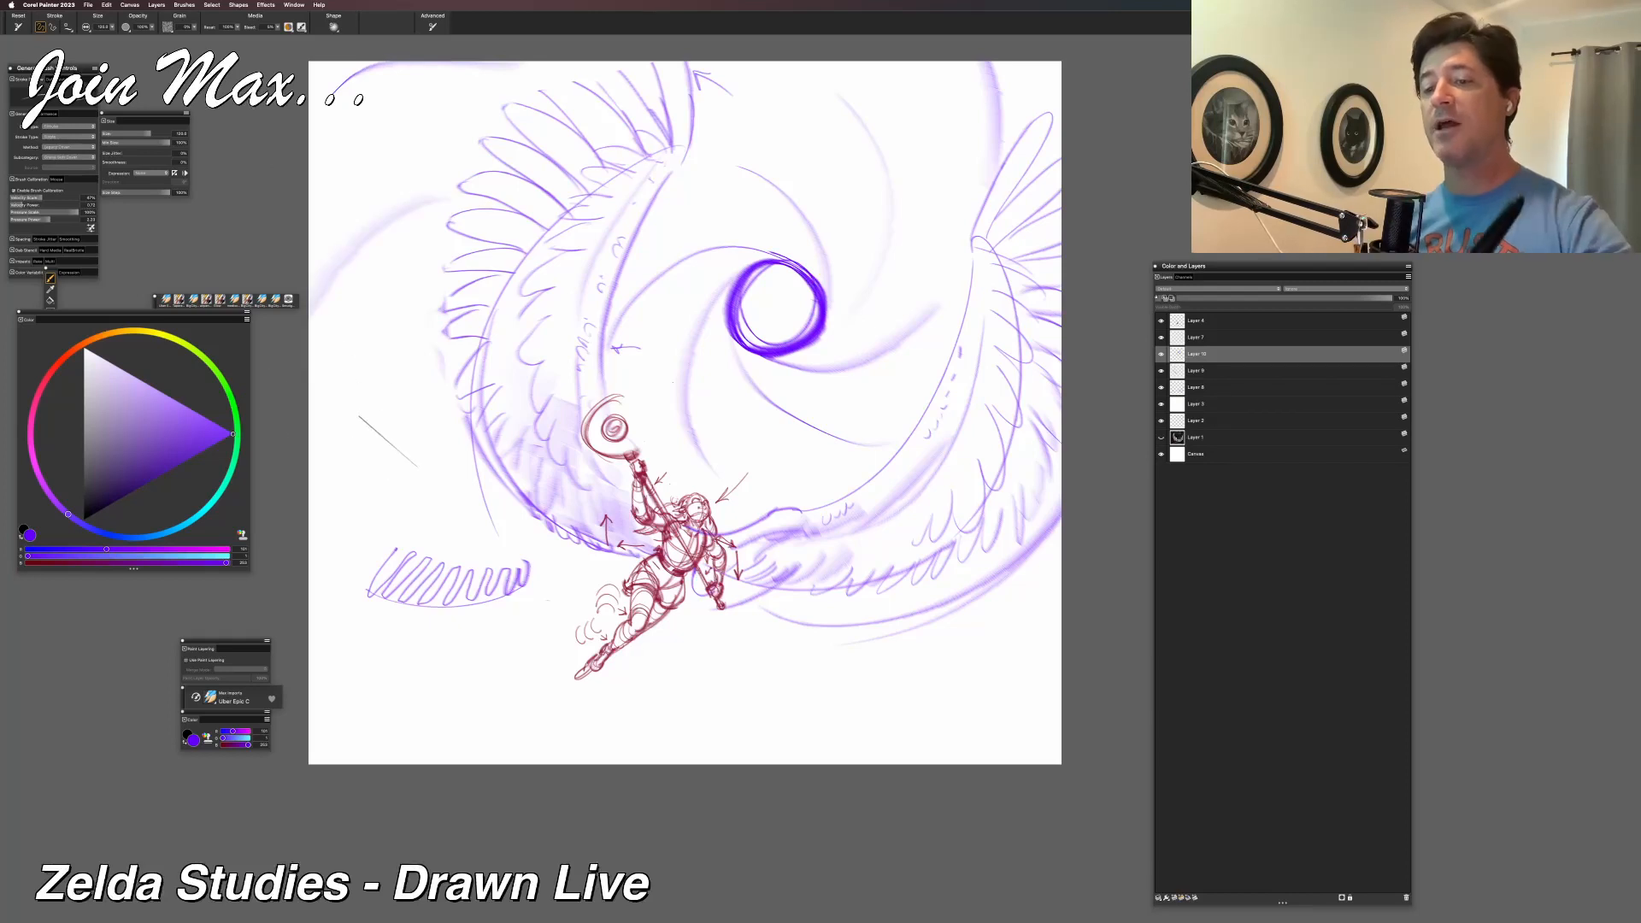
mouse_move(469, 455)
left_mouse_down()
mouse_move(442, 530)
mouse_move(415, 502)
mouse_move(492, 821)
left_mouse_up()
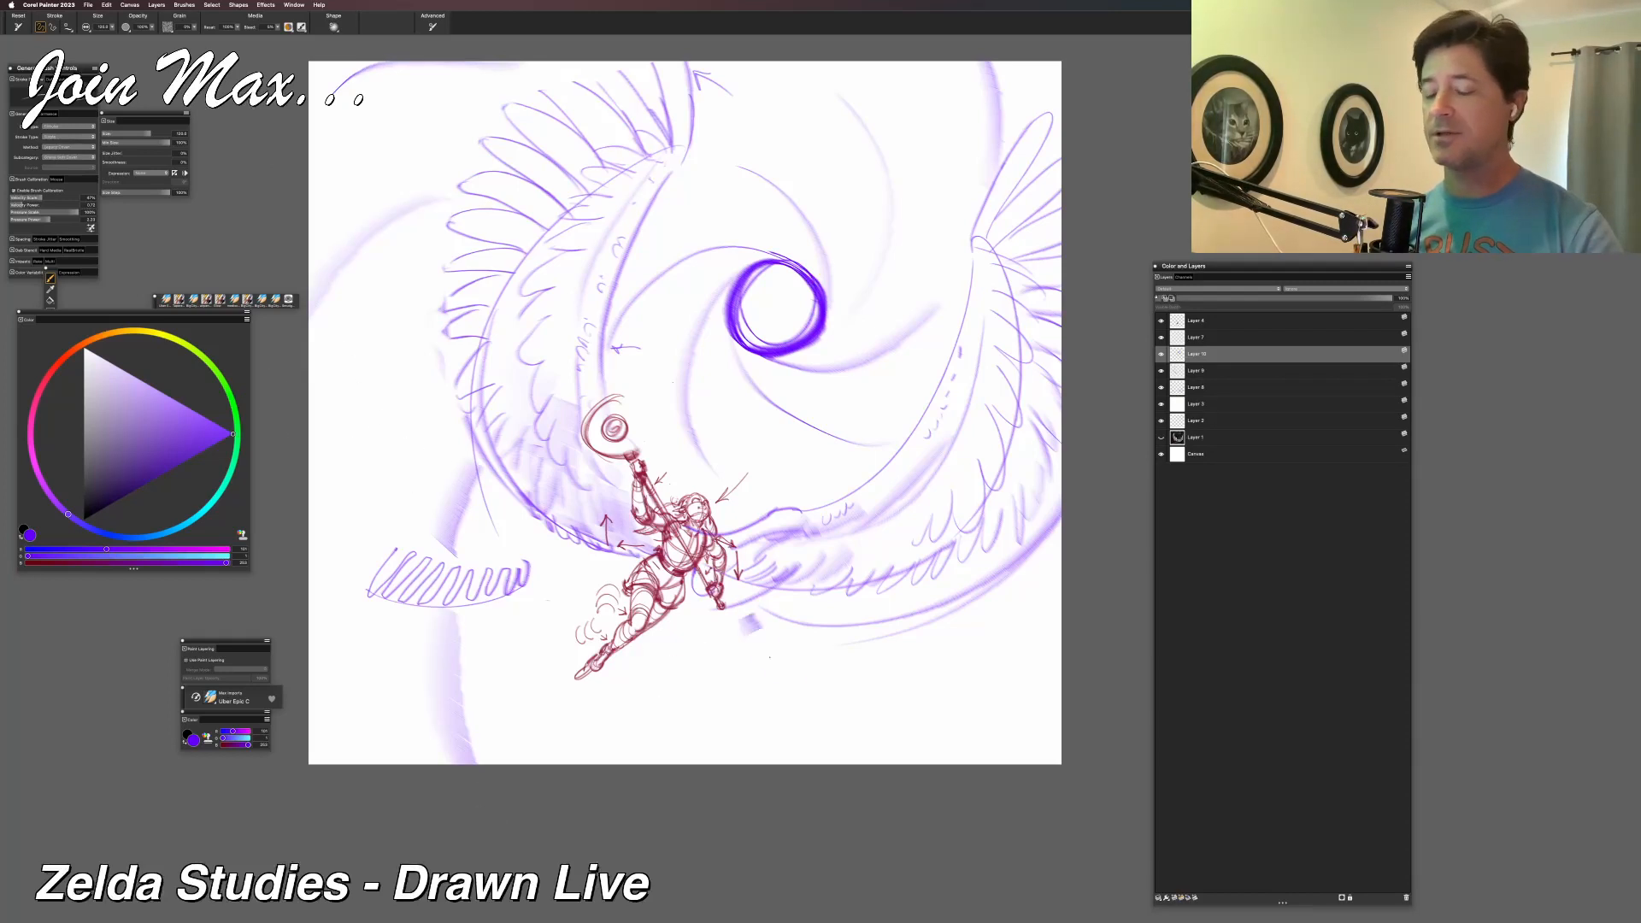
left_click_drag(735, 624, 940, 756)
left_click_drag(996, 591, 1060, 571)
left_click_drag(759, 493, 750, 529)
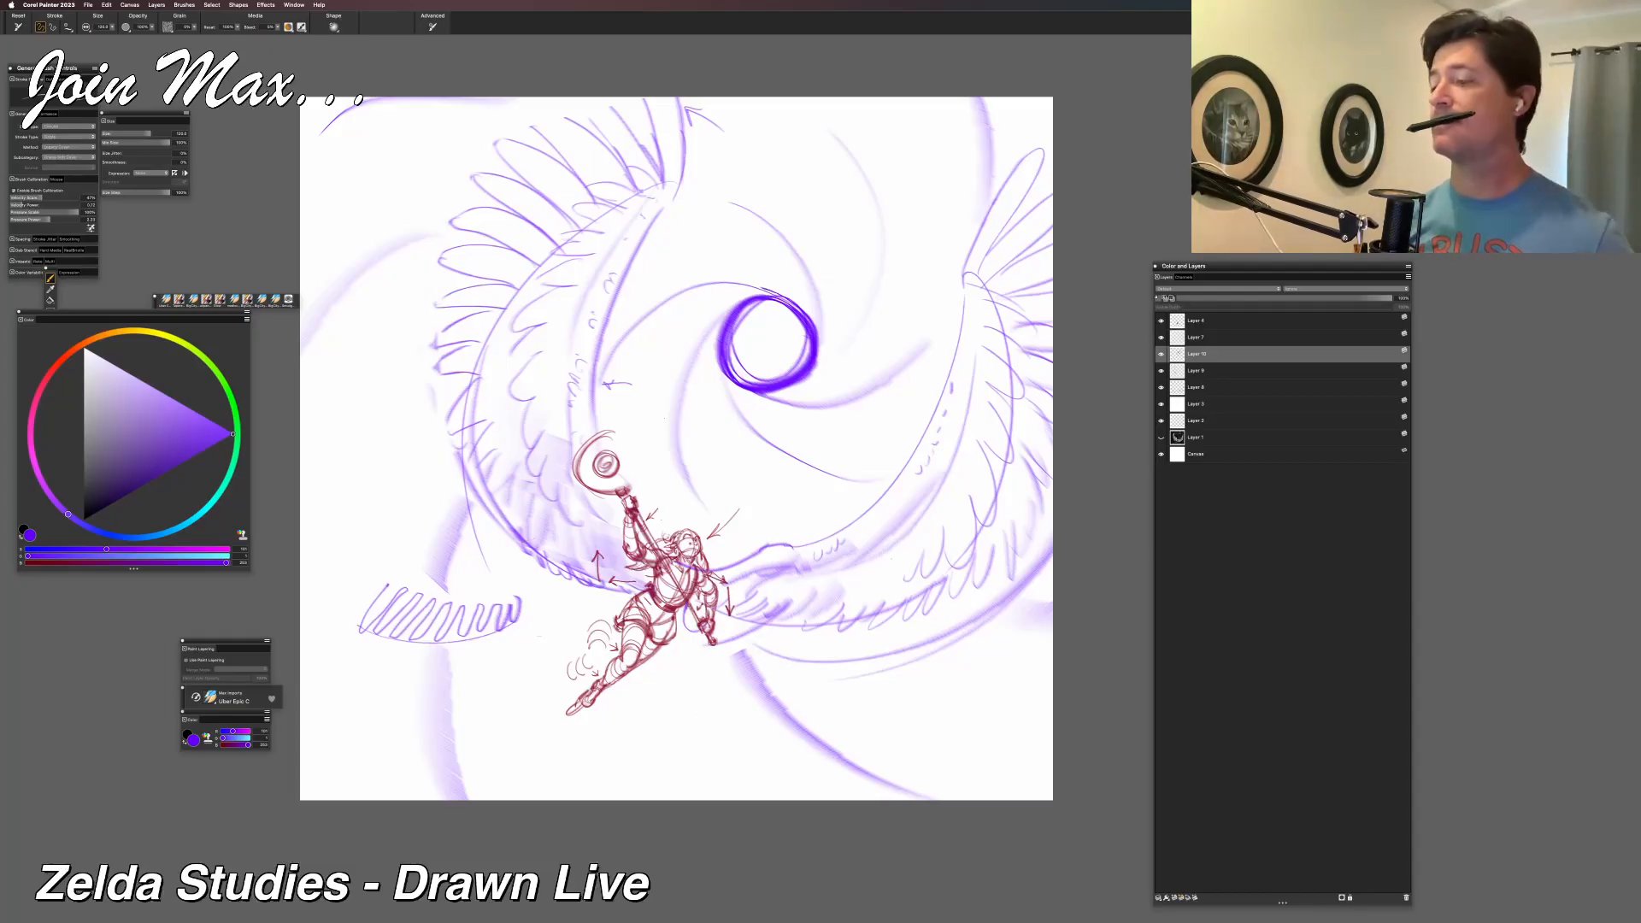
Flip the orb and swirl layer horizontally and shift it so the circle sits between the wings.
left_click(1162, 355)
left_click(1161, 355)
left_click(107, 5)
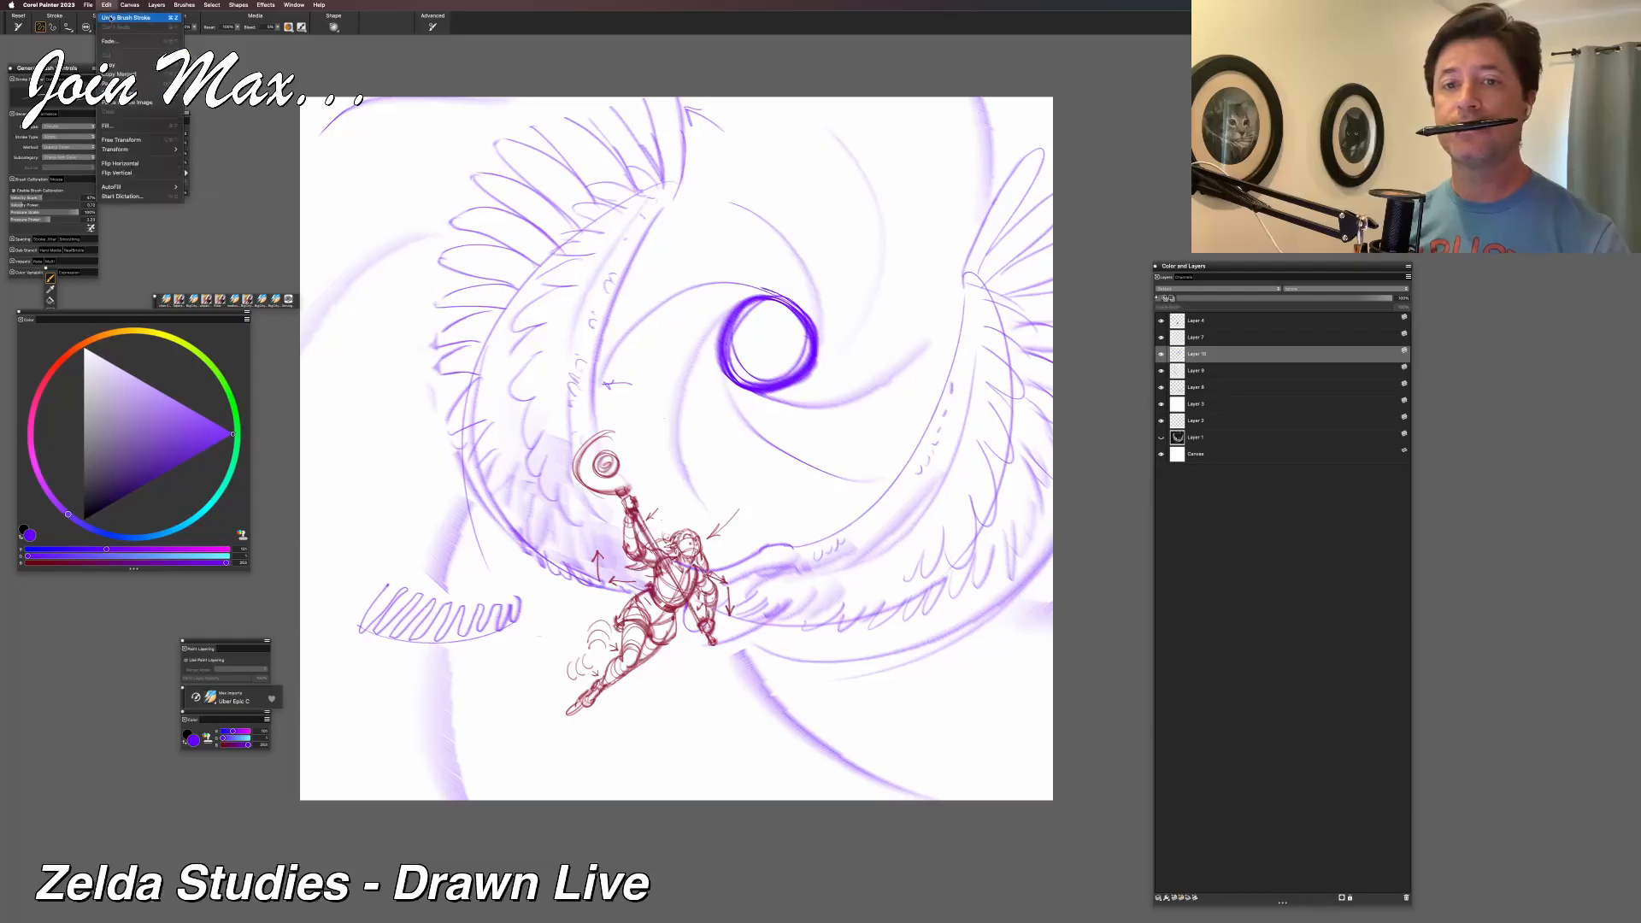
left_click(120, 163)
mouse_move(738, 347)
left_mouse_down()
mouse_move(962, 336)
mouse_move(880, 341)
left_mouse_up()
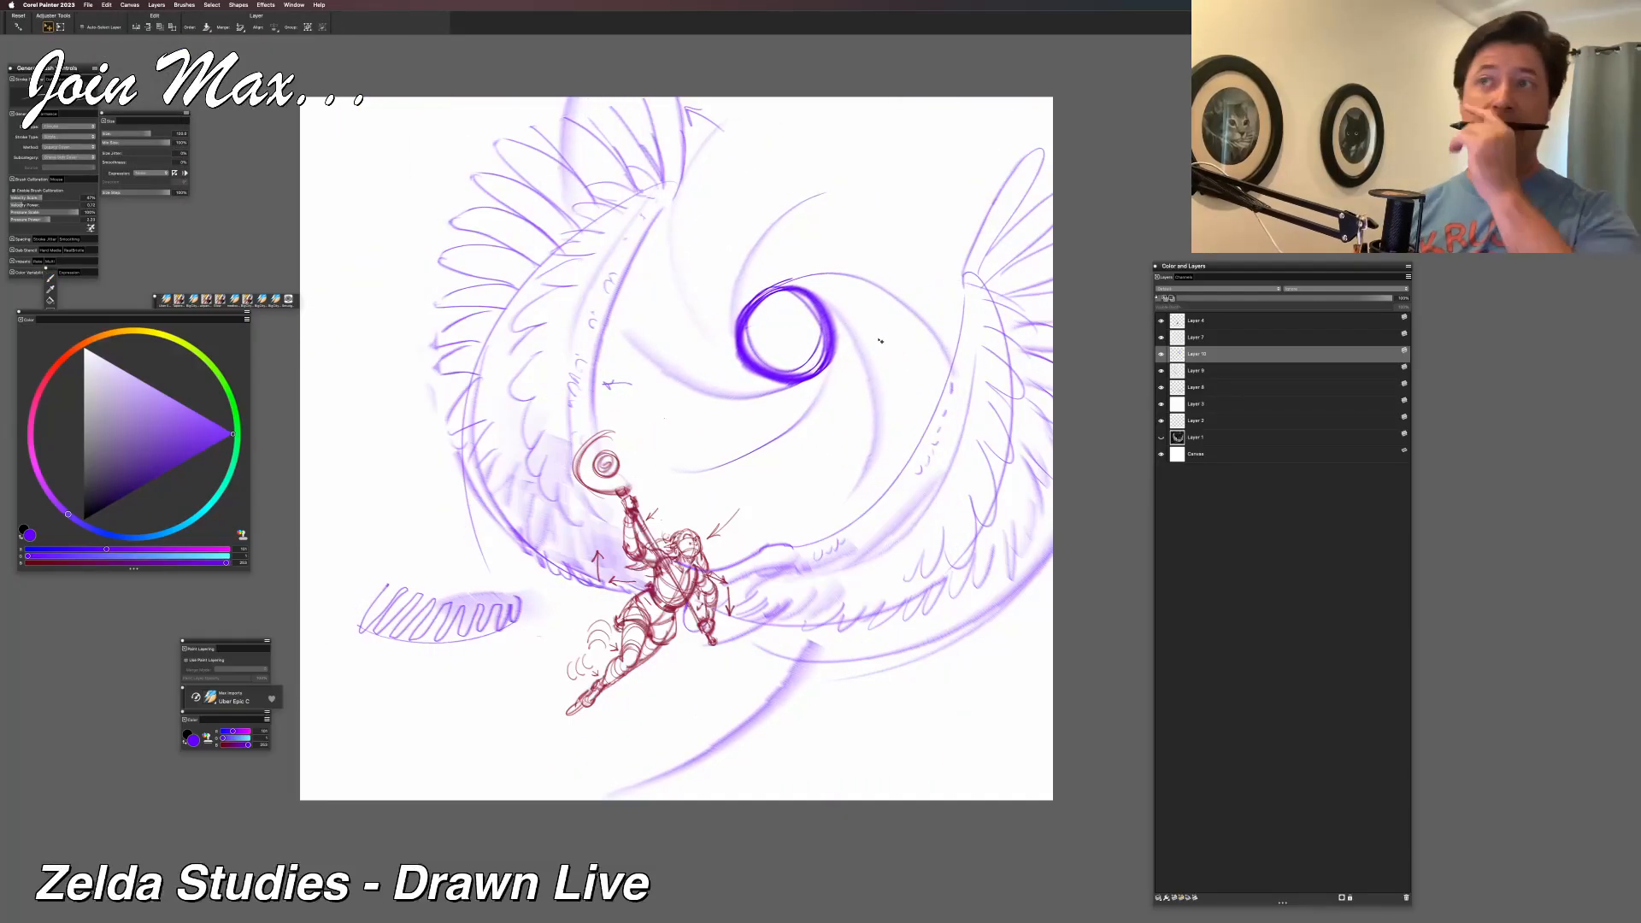
Brush curved swirl strokes below the far wing and above the orb, and undo the stray line through the figure.
key("b")
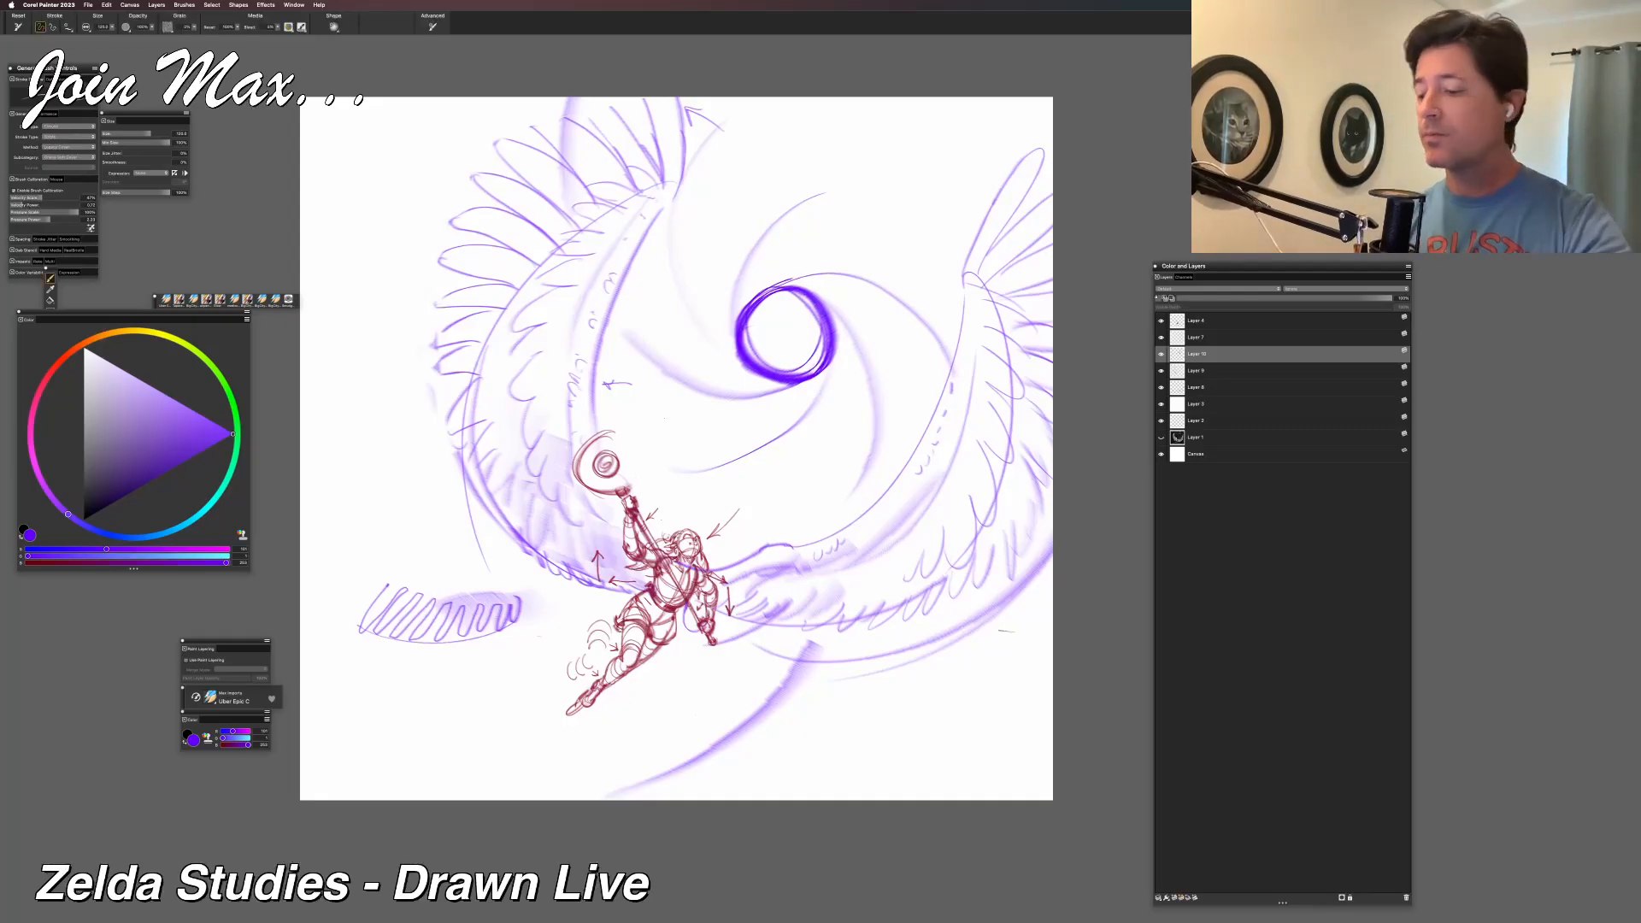
left_click_drag(1026, 604, 992, 802)
left_click_drag(846, 190, 943, 179)
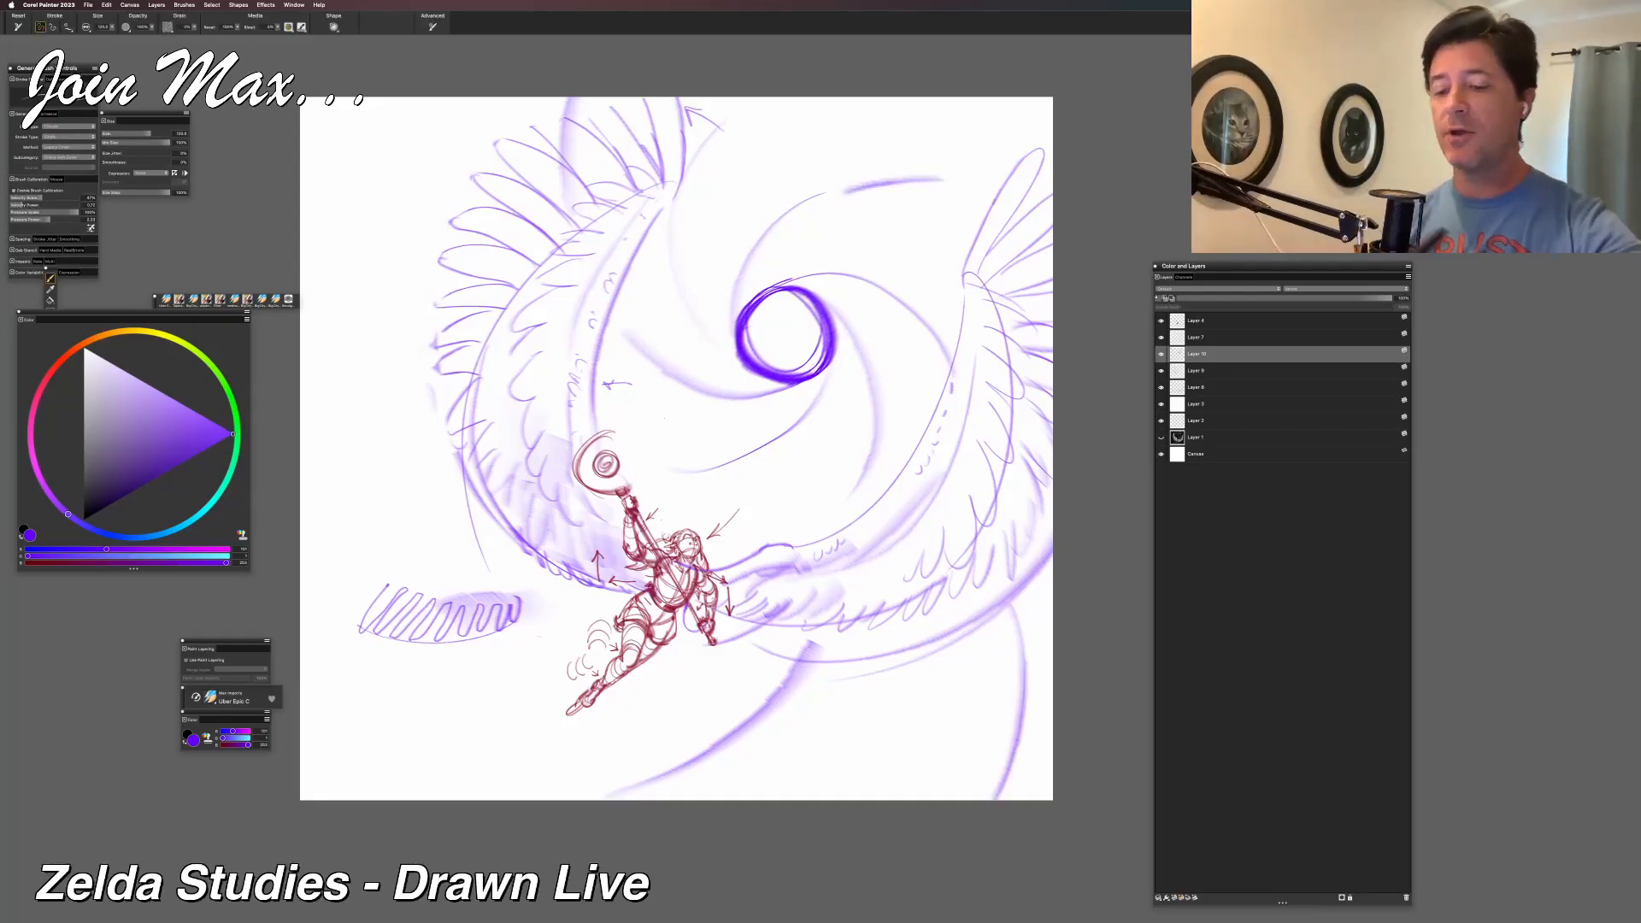
left_click_drag(715, 481, 440, 799)
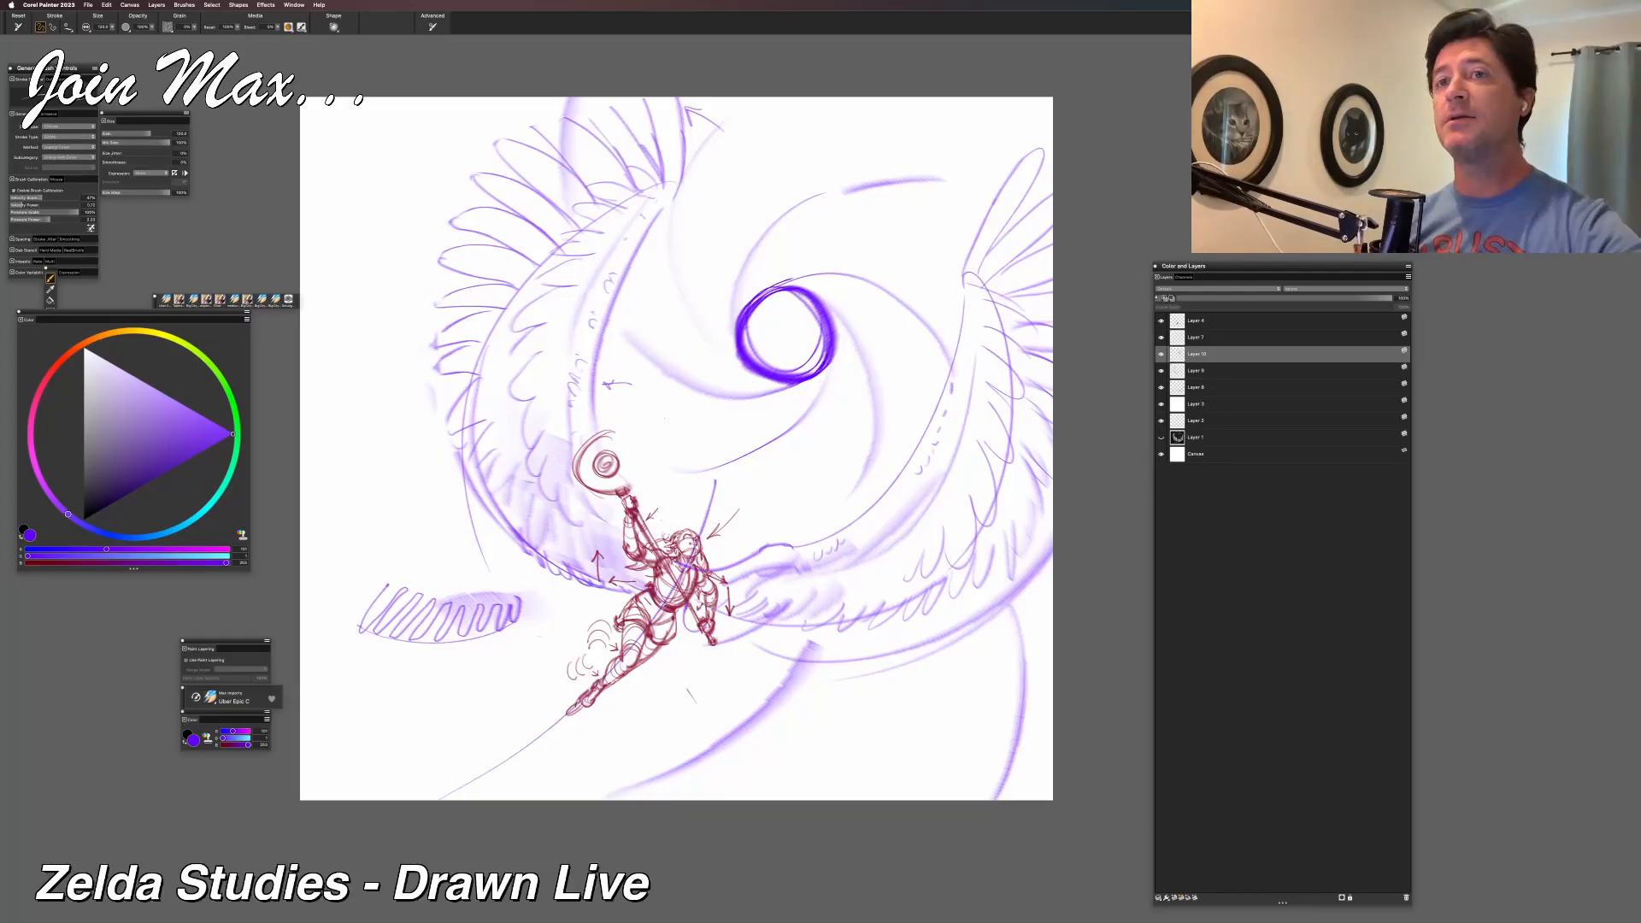
key("super+z")
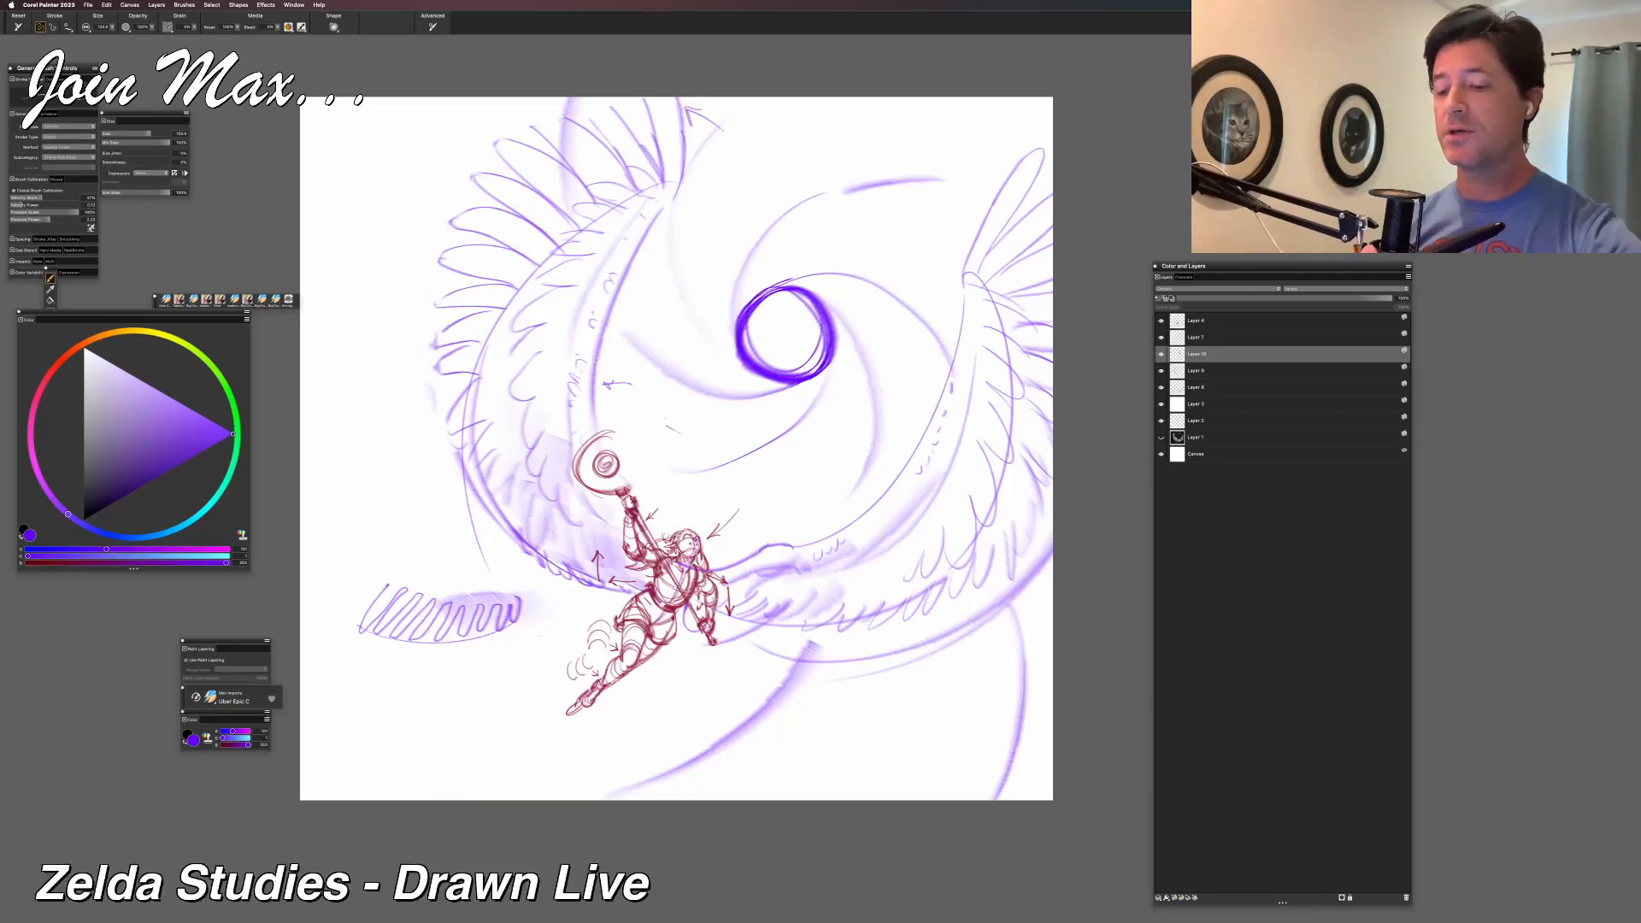
Toggle the visibility of individual layers to check which strokes each one holds.
left_click(1174, 324)
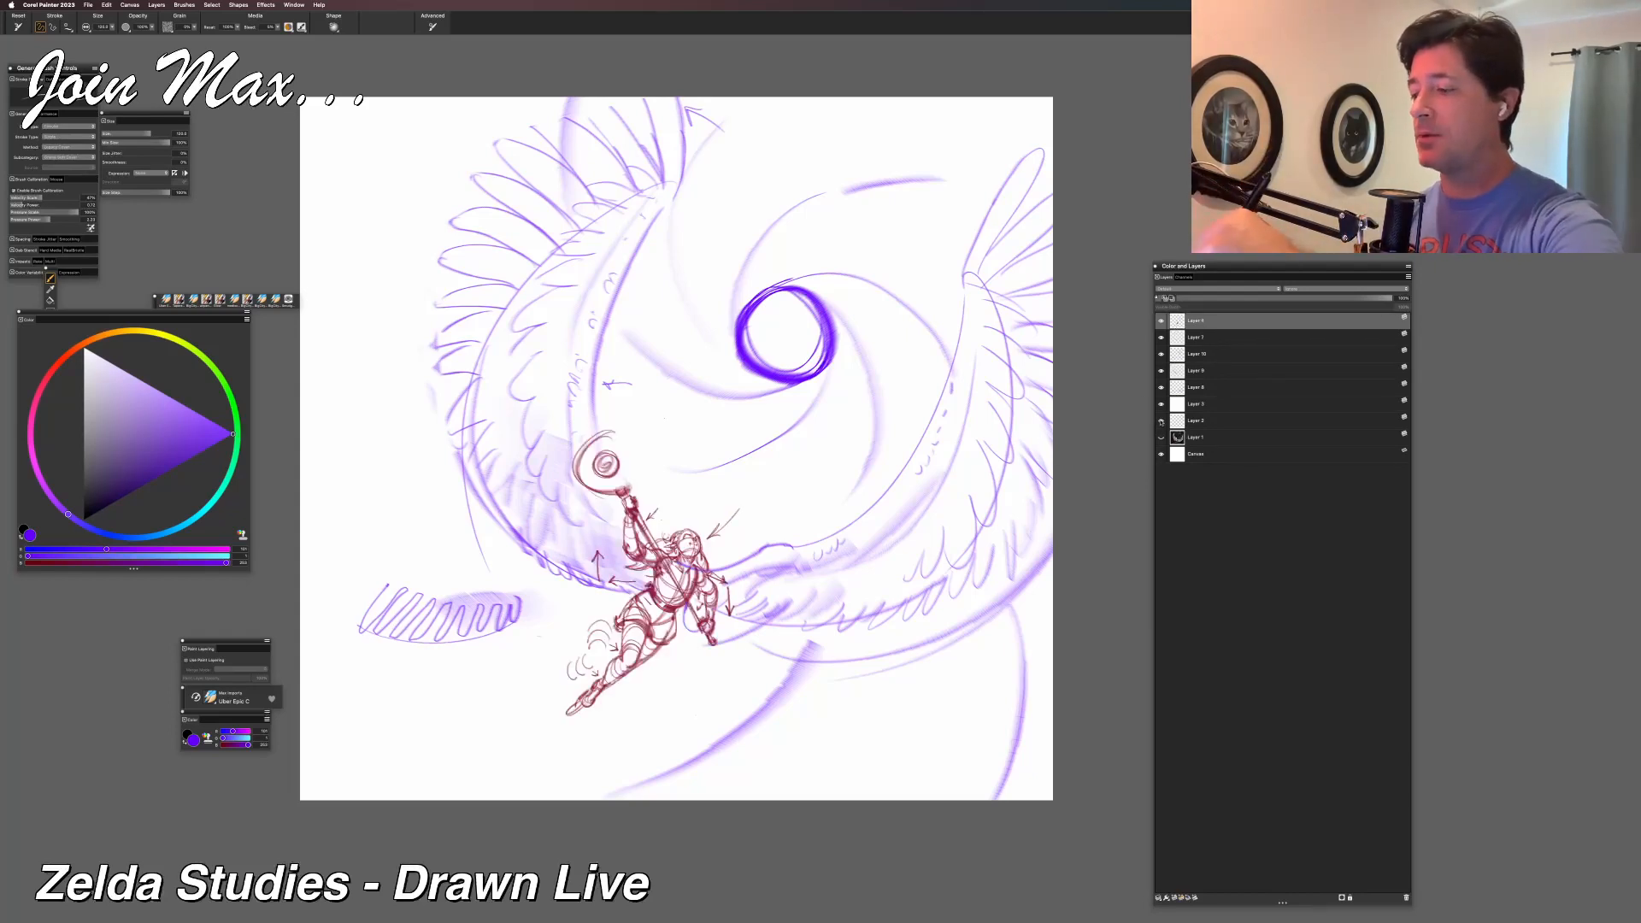
left_click(1161, 388)
left_click(1162, 388)
left_click(1160, 370)
left_click(1161, 370)
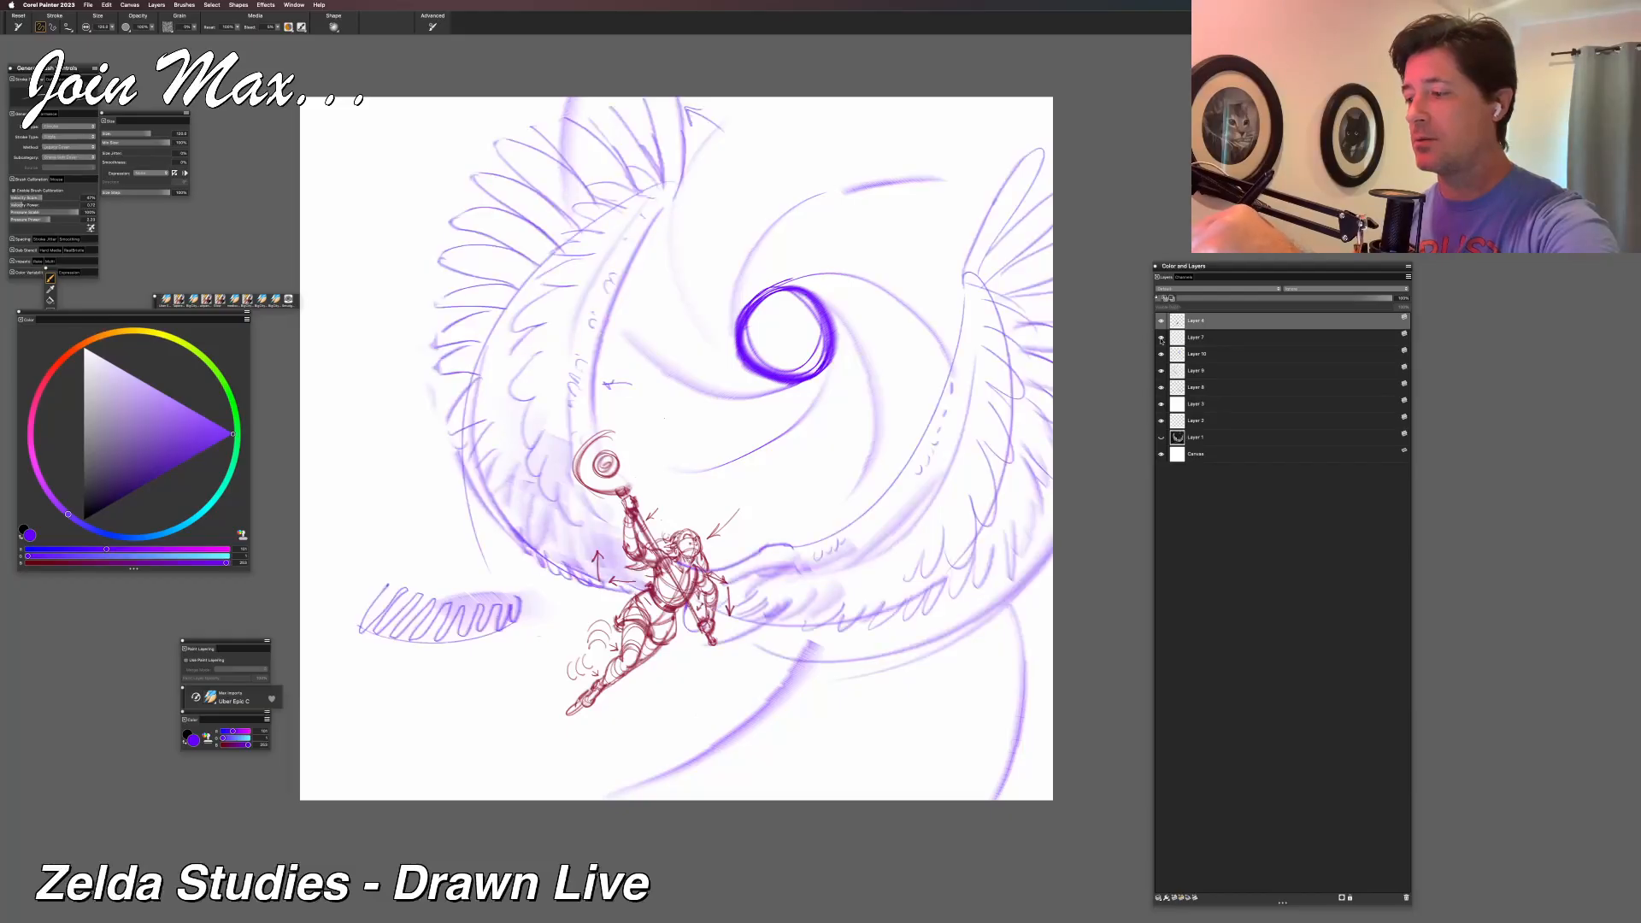
left_click(1162, 338)
left_click(1162, 337)
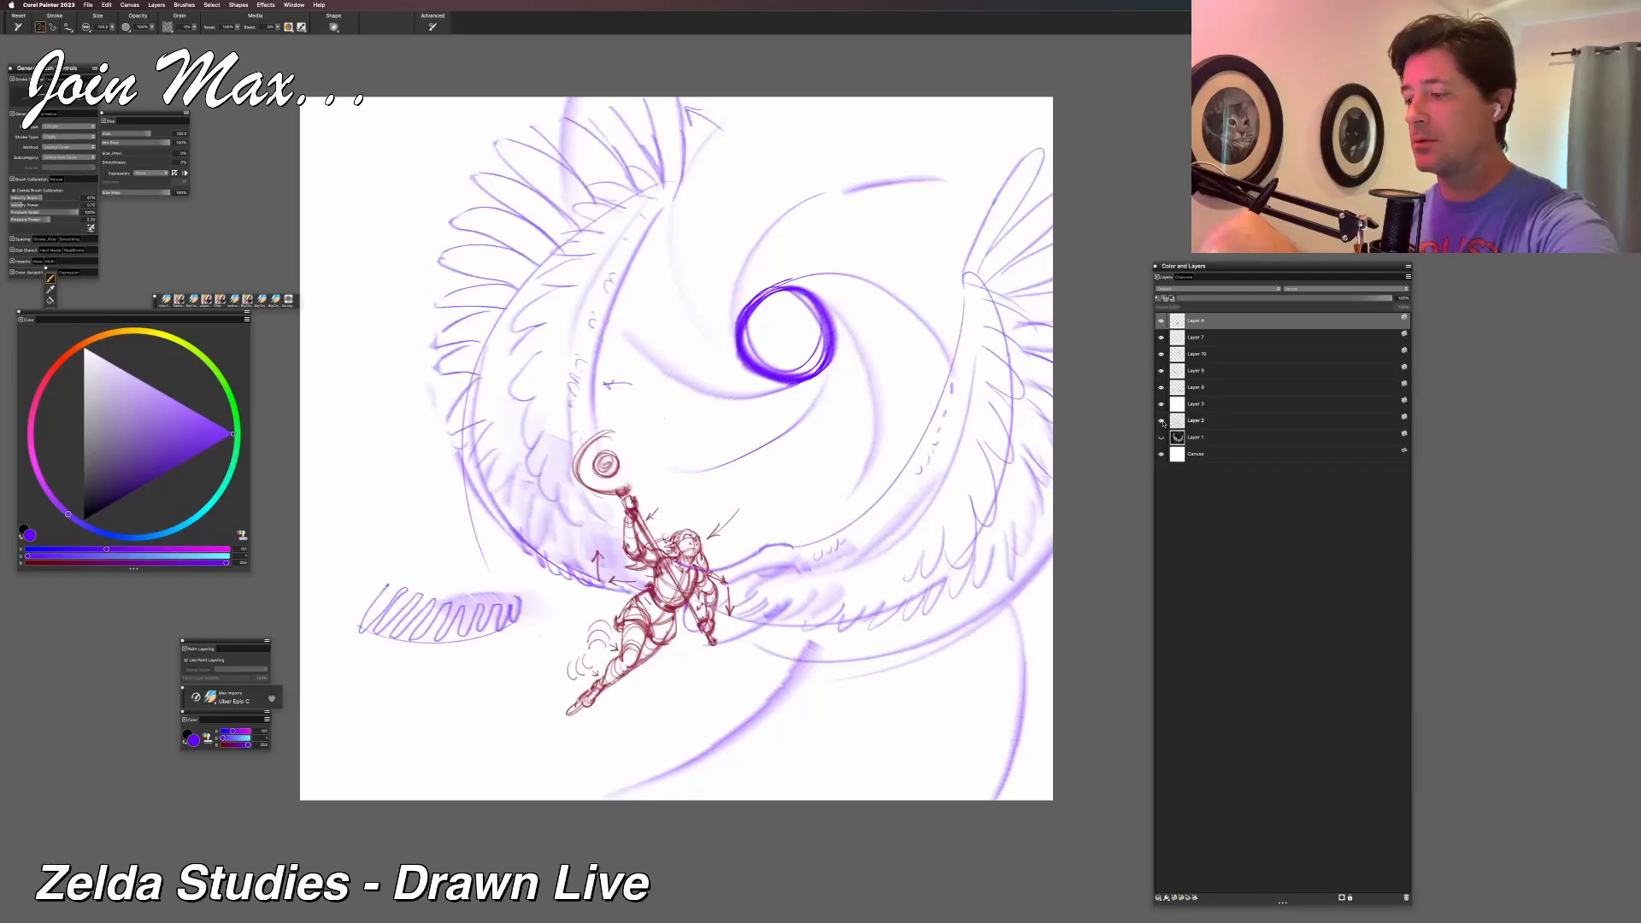
left_click(1161, 388)
left_click(1162, 388)
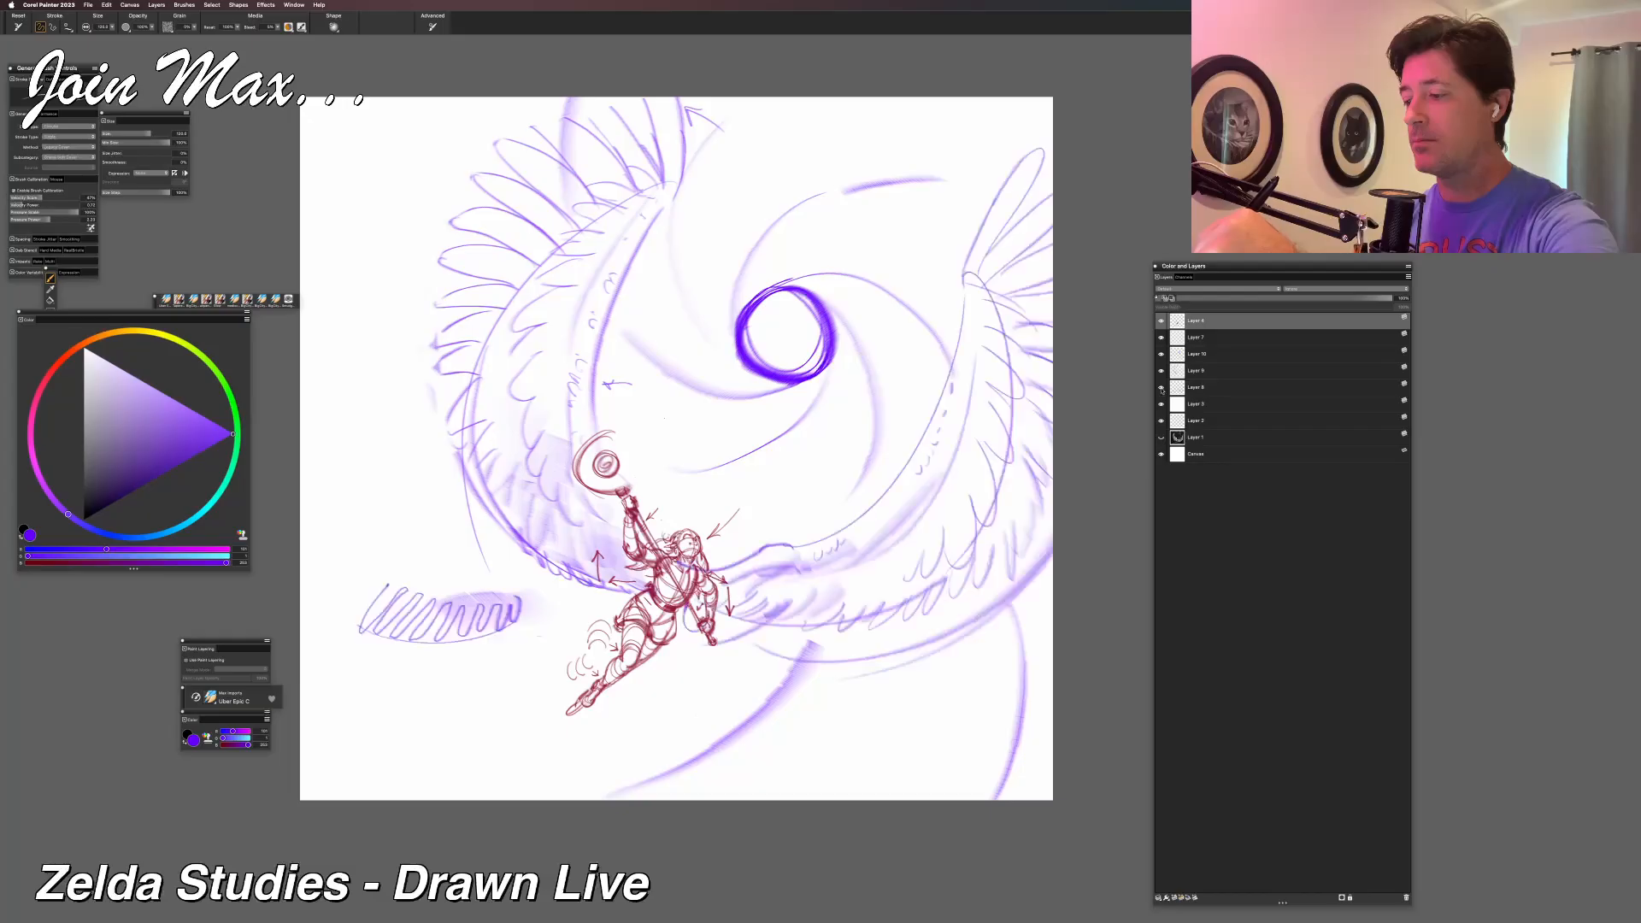
left_click(1161, 370)
left_click(1161, 370)
left_click(1162, 354)
left_click(1161, 354)
Select the orb and swirl layer and brush sweeping bands outward from the staff-side wing to the canvas edges.
left_click(1177, 356)
left_click_drag(601, 605, 302, 667)
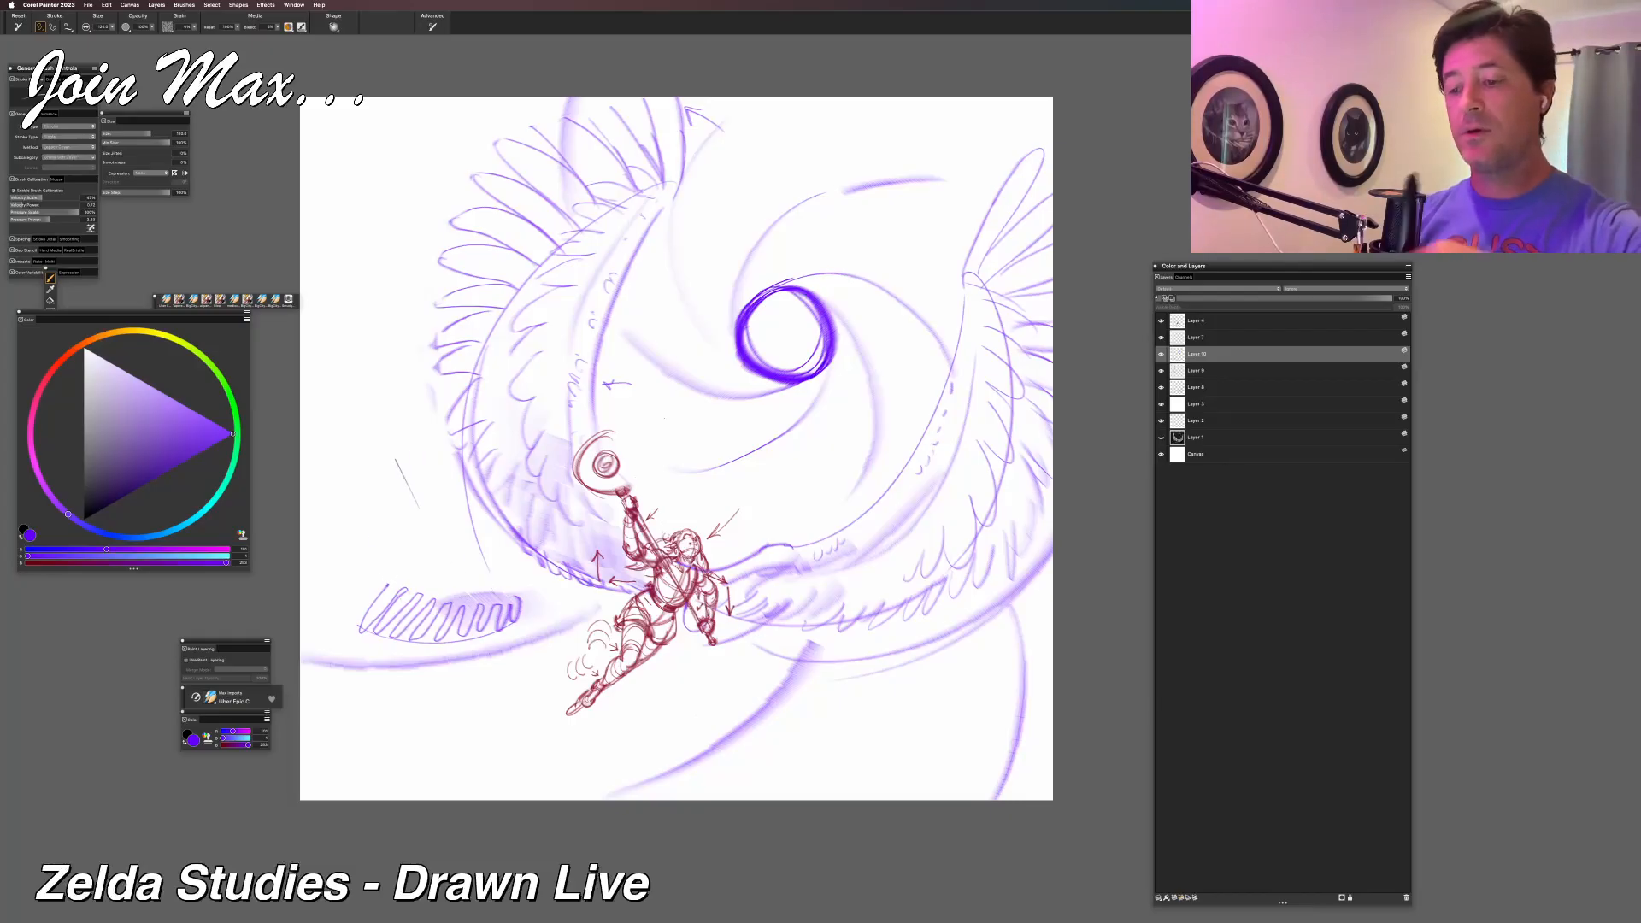
left_click_drag(453, 462, 302, 355)
mouse_move(466, 205)
left_mouse_down()
mouse_move(418, 150)
mouse_move(410, 97)
left_mouse_up()
Draw scalloped cloud contours along the swirl bands around the orb, behind both wings and below the figure.
mouse_move(1051, 100)
left_mouse_down()
mouse_move(765, 226)
mouse_move(733, 297)
left_mouse_up()
mouse_move(354, 98)
left_mouse_down()
mouse_move(346, 125)
mouse_move(430, 176)
mouse_move(467, 229)
left_mouse_up()
mouse_move(631, 410)
left_mouse_down()
mouse_move(772, 409)
mouse_move(823, 369)
left_mouse_up()
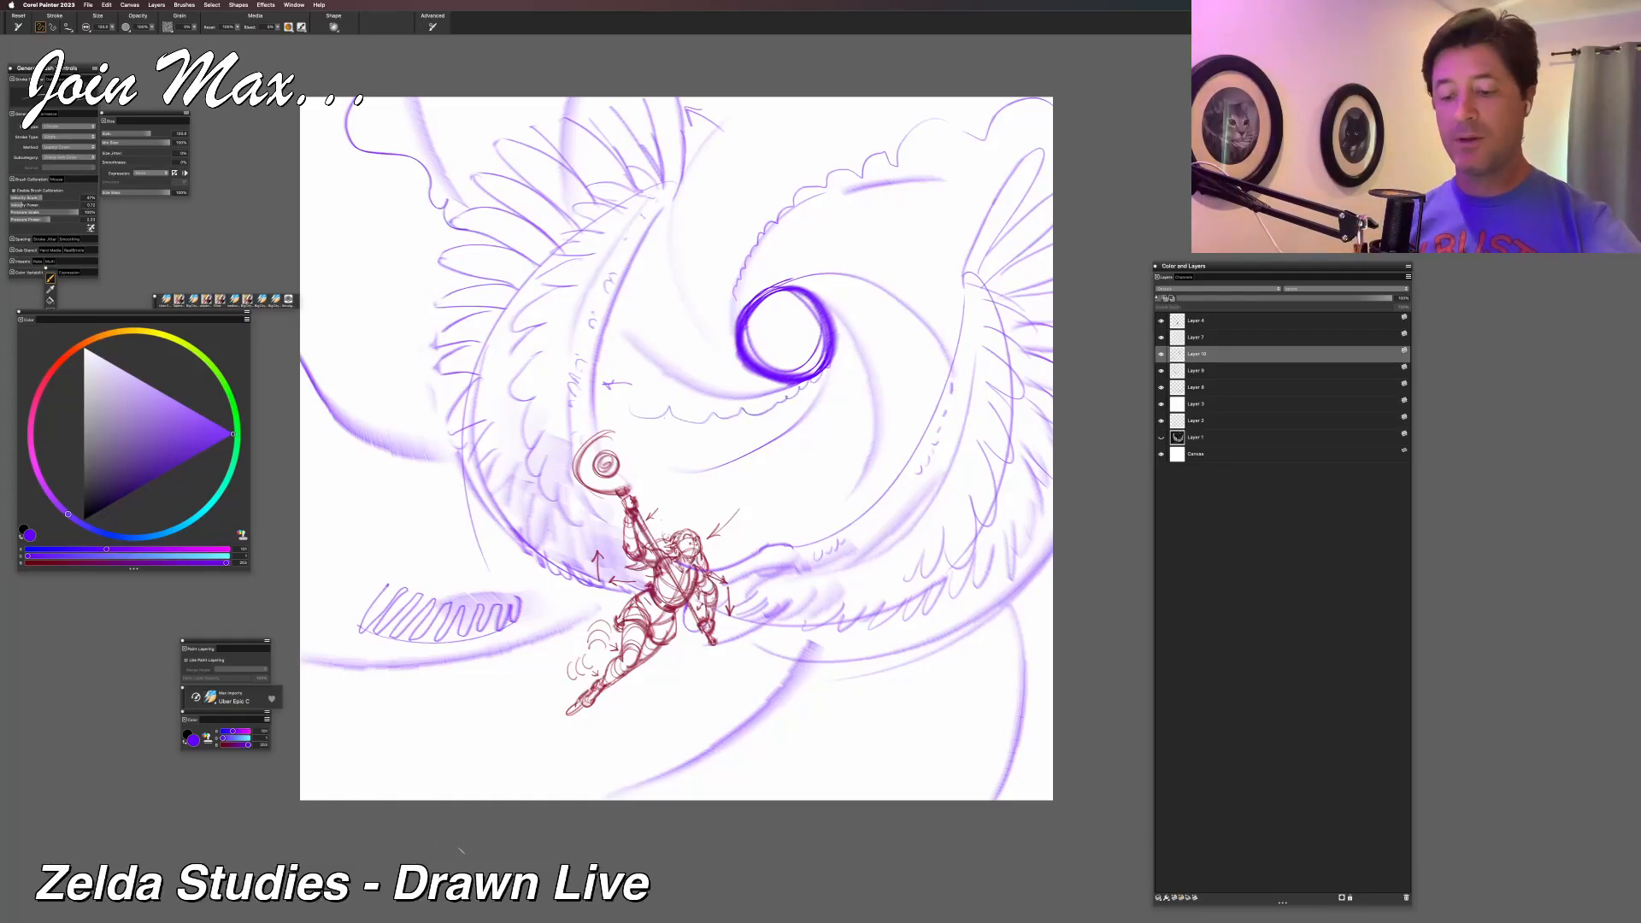
mouse_move(796, 800)
left_mouse_down()
mouse_move(791, 774)
mouse_move(876, 665)
left_mouse_up()
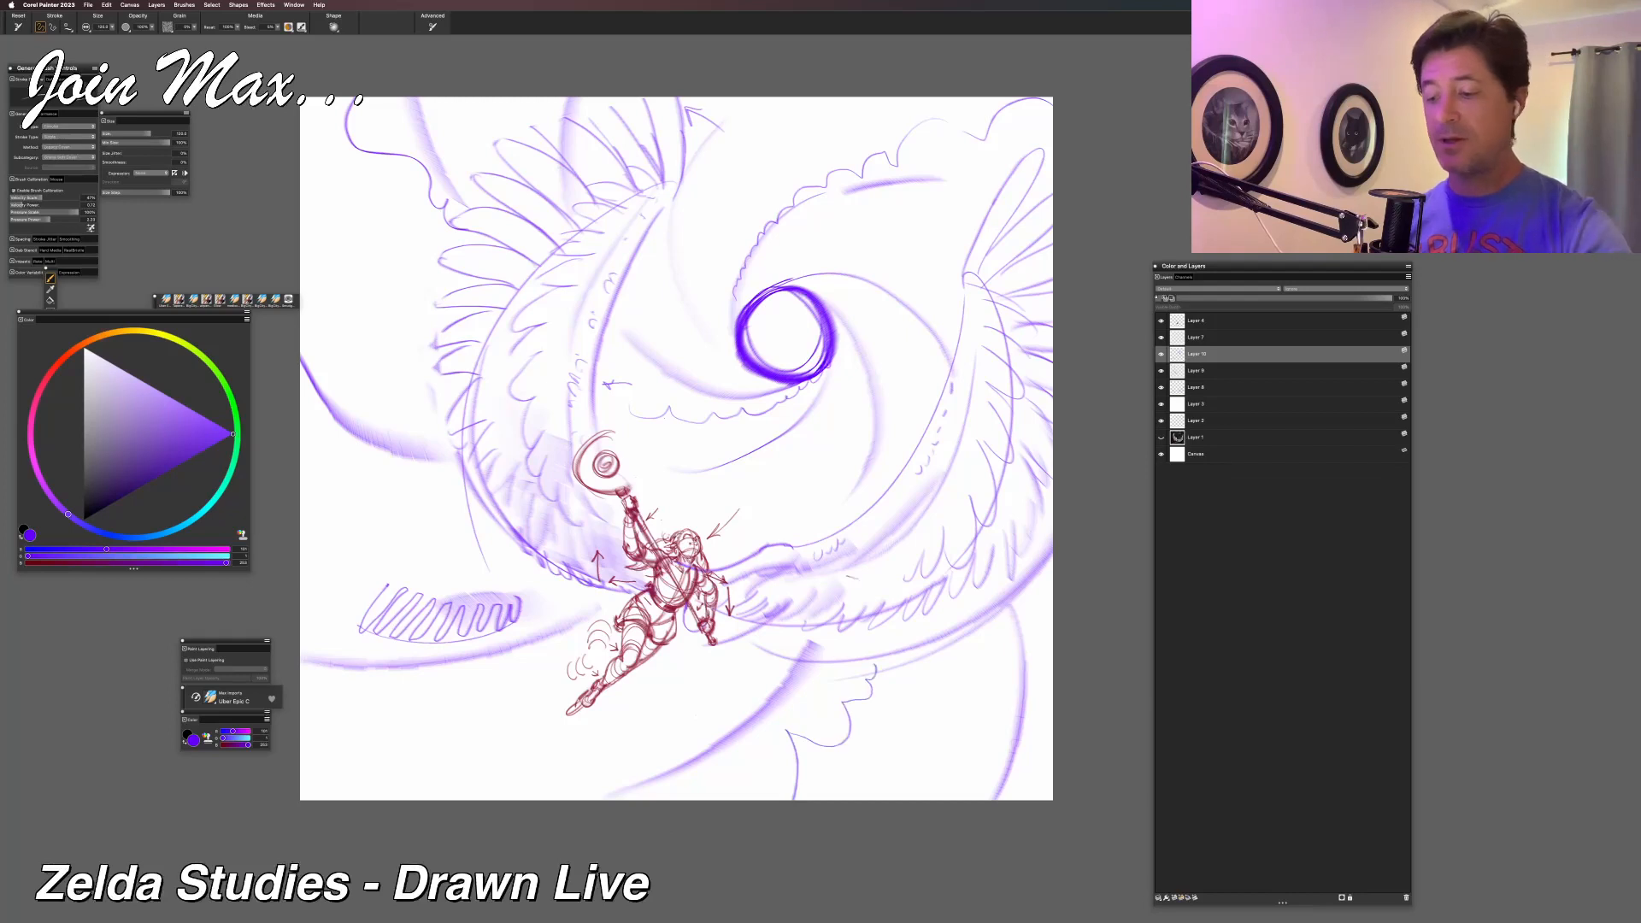
left_click_drag(910, 452, 854, 325)
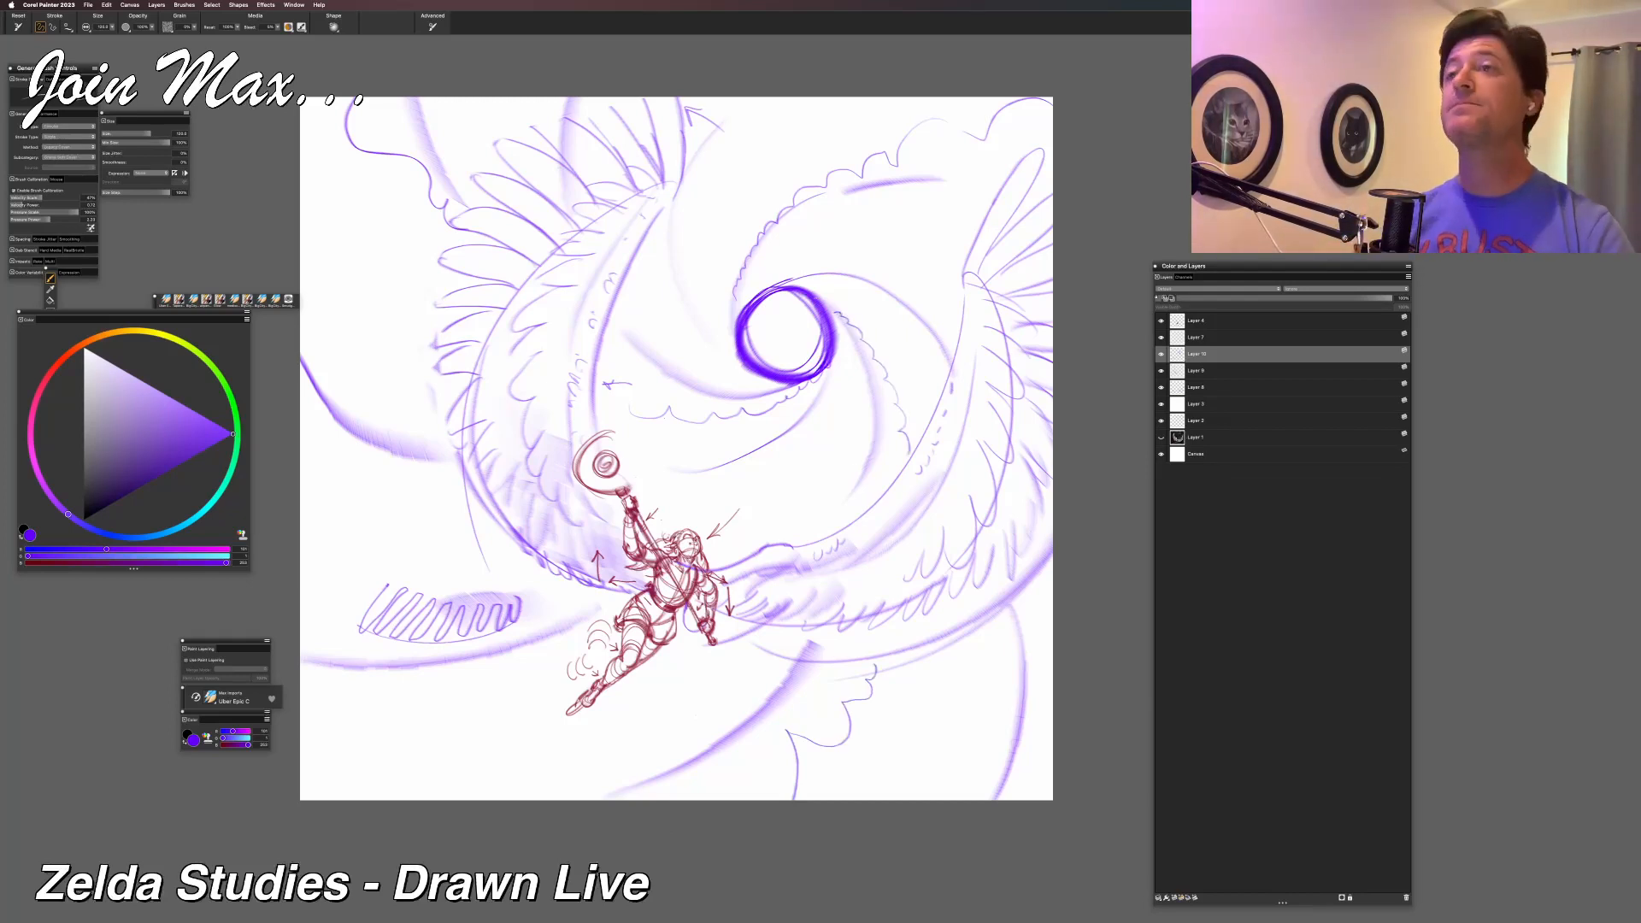
mouse_move(301, 750)
left_mouse_down()
mouse_move(496, 703)
mouse_move(541, 672)
left_mouse_up()
mouse_move(300, 496)
left_mouse_down()
mouse_move(372, 480)
mouse_move(470, 503)
left_mouse_up()
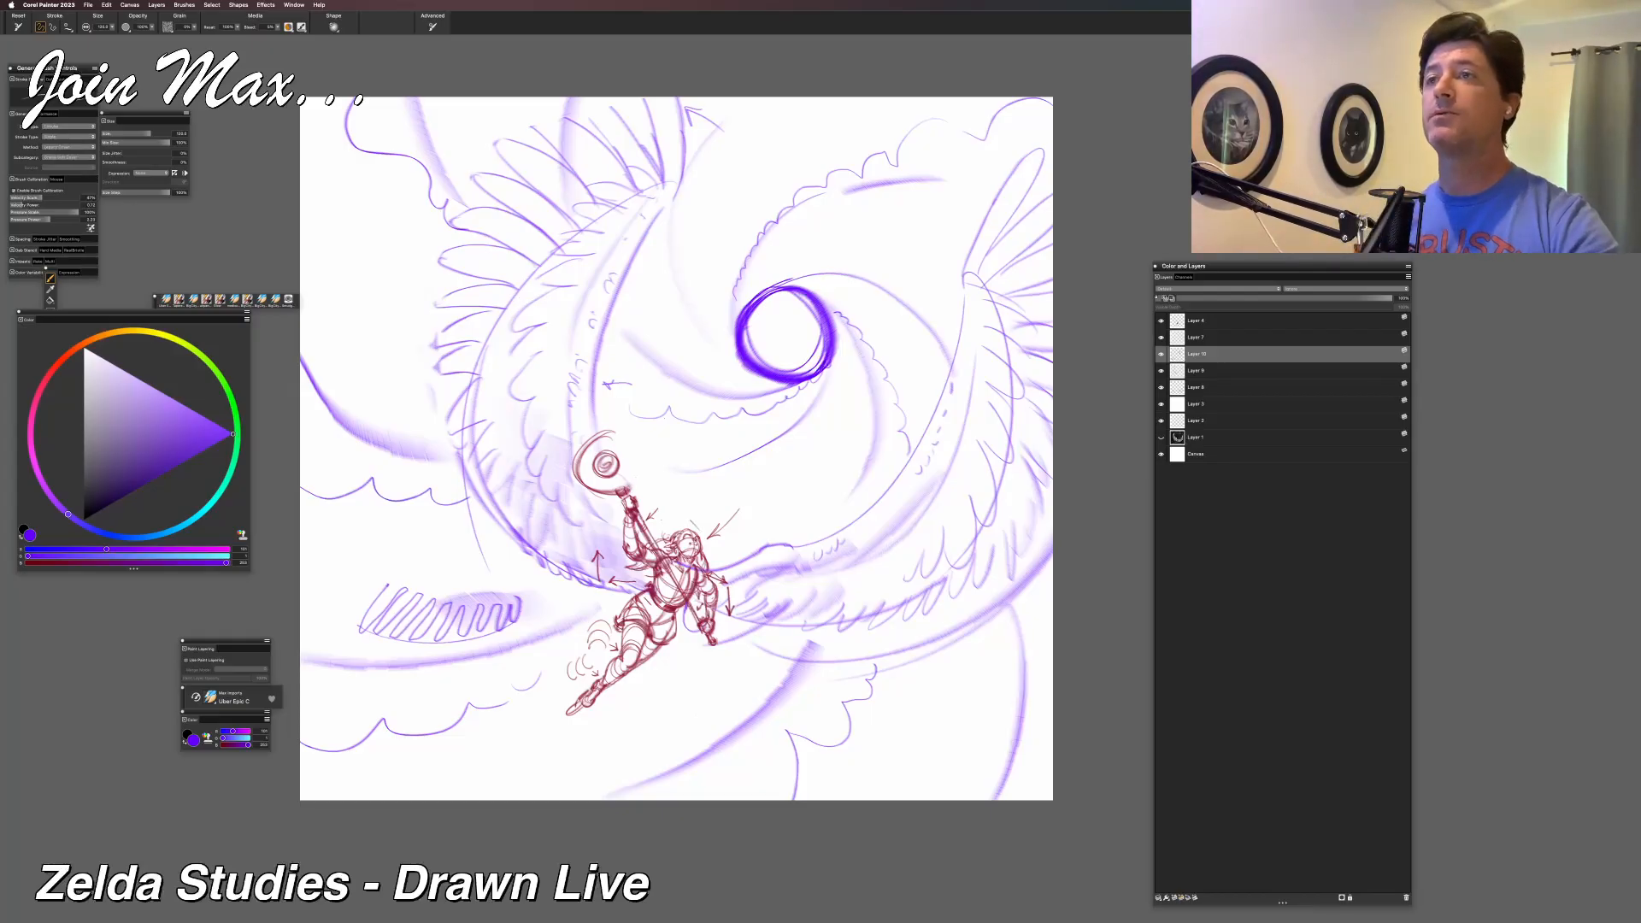
Select the red figure's layer and rotate it slightly clockwise with a free transform.
left_click(1160, 320)
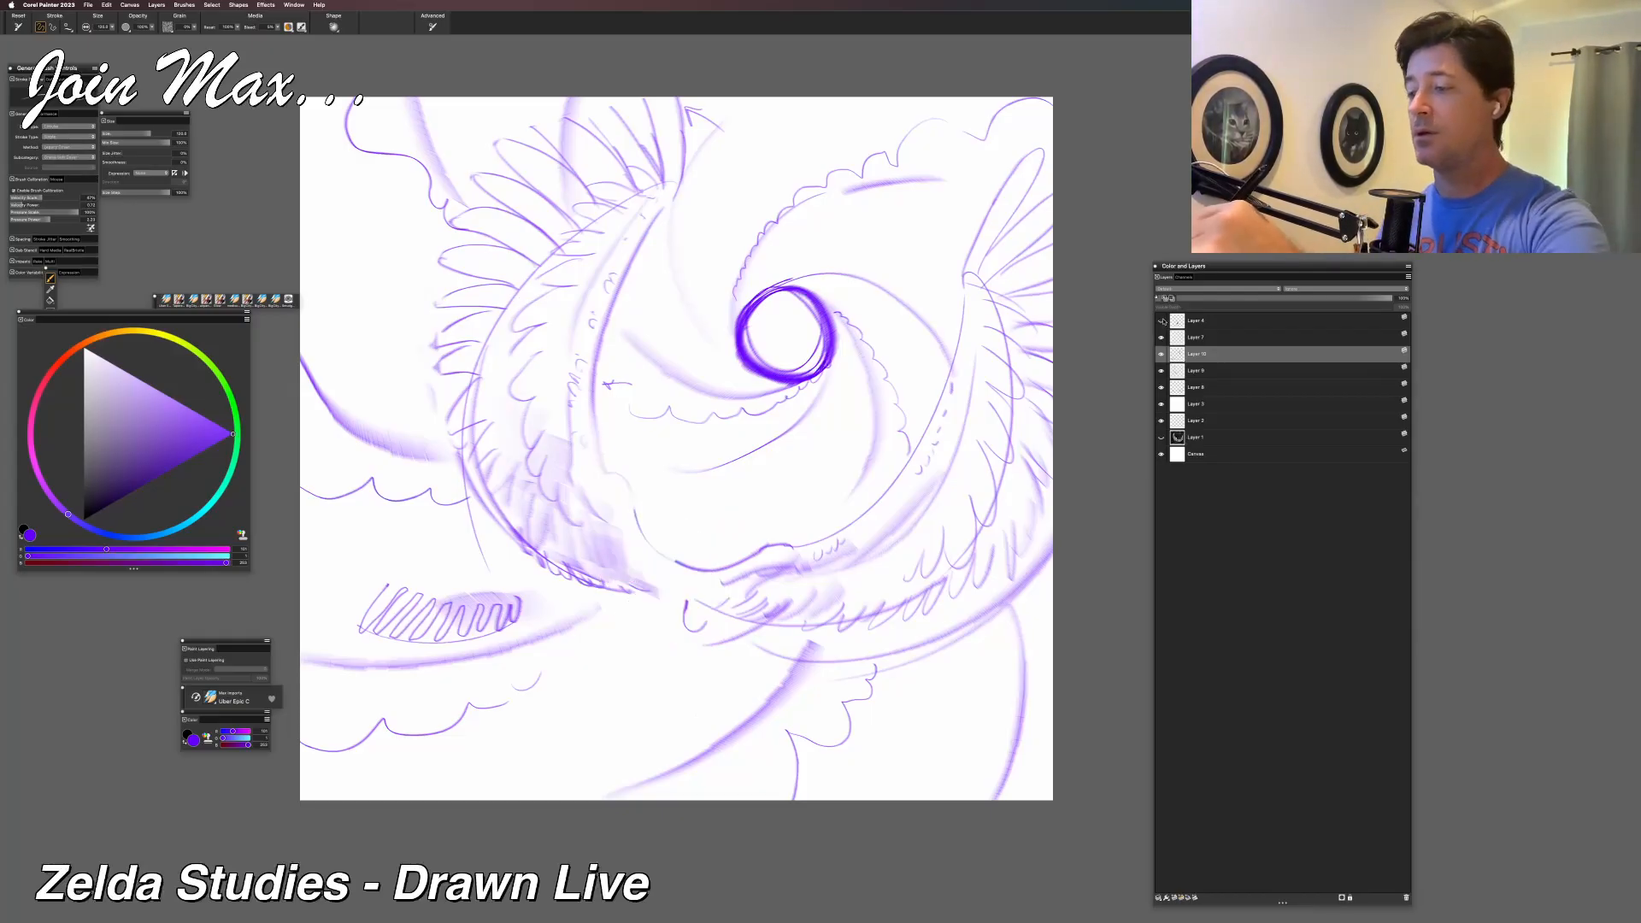
left_click(1161, 320)
left_click(1176, 321)
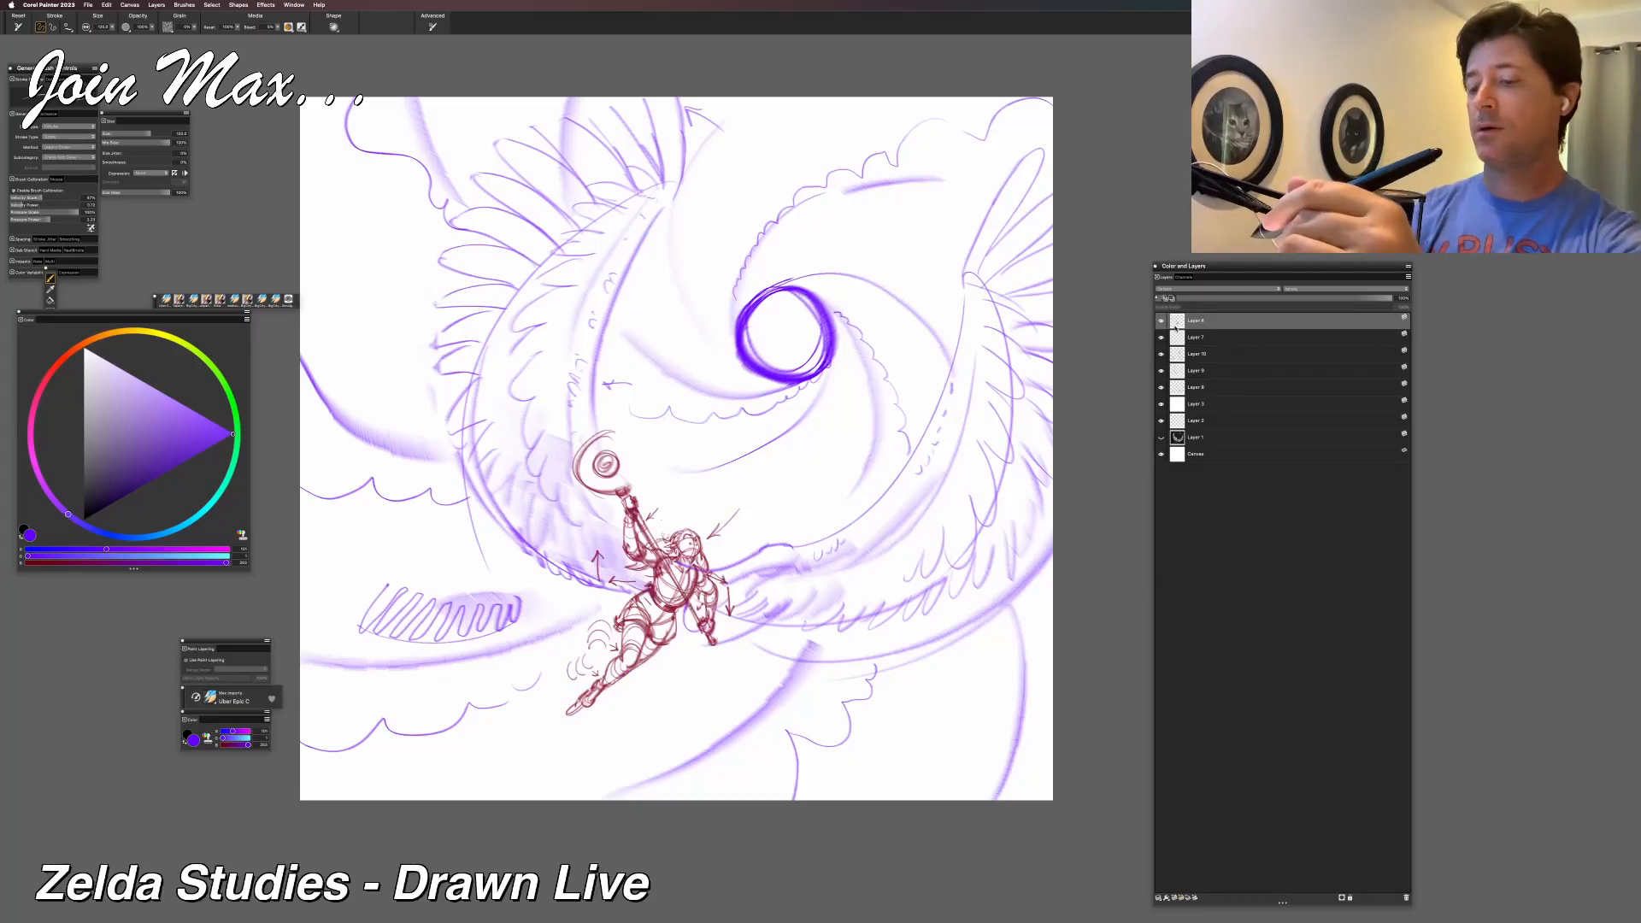
key("f")
left_click_drag(563, 423, 588, 408)
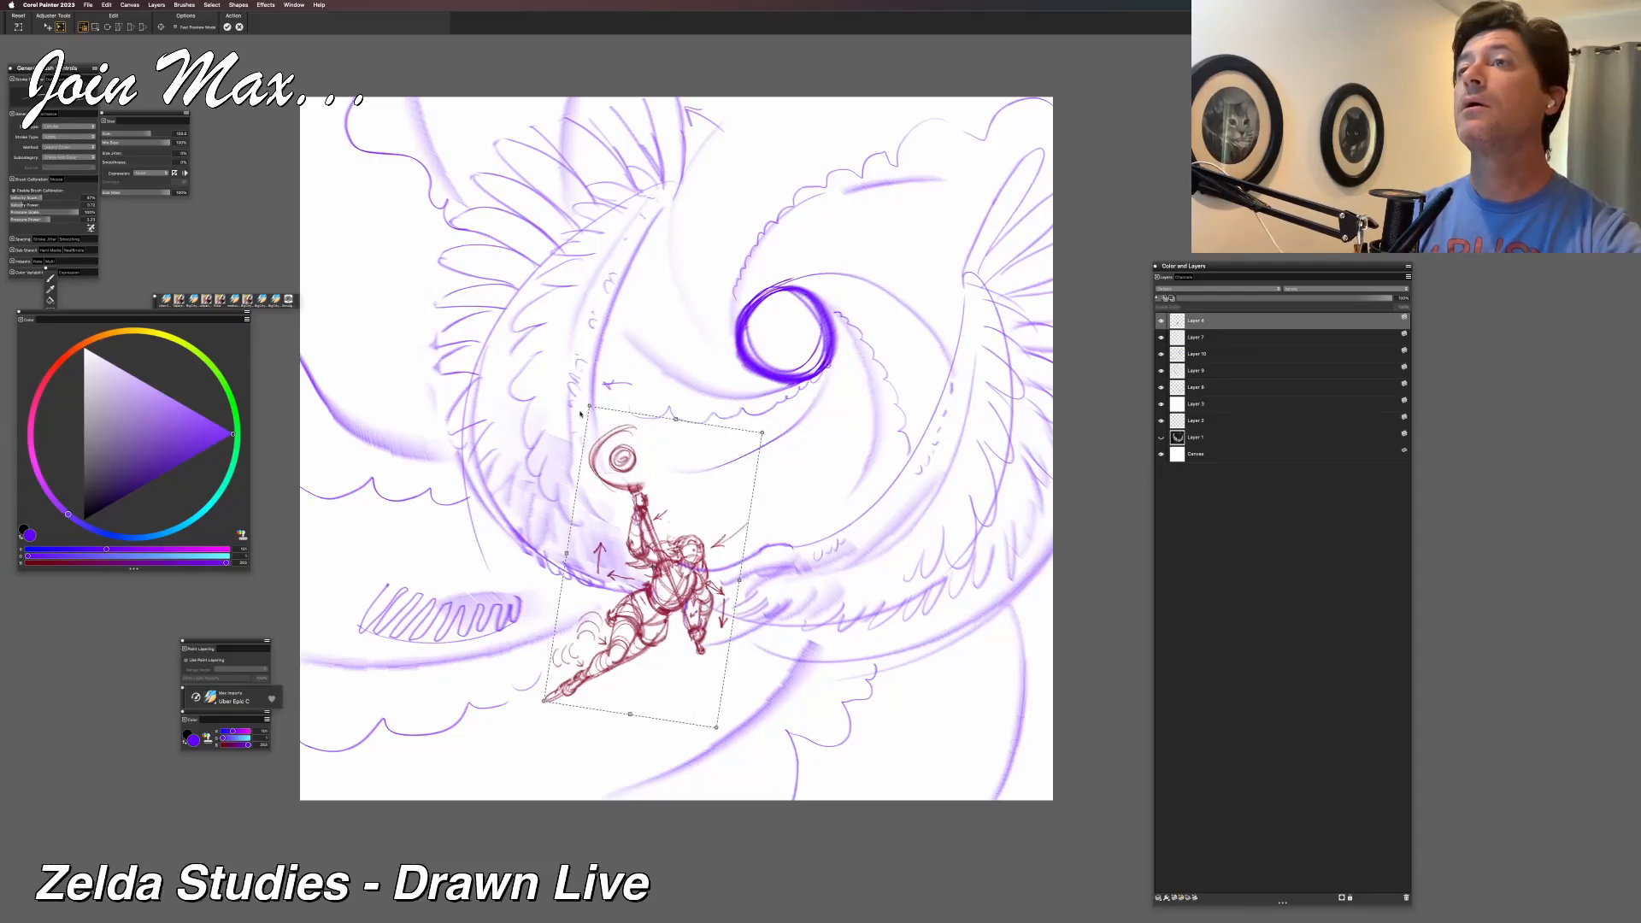
left_click_drag(589, 414, 585, 409)
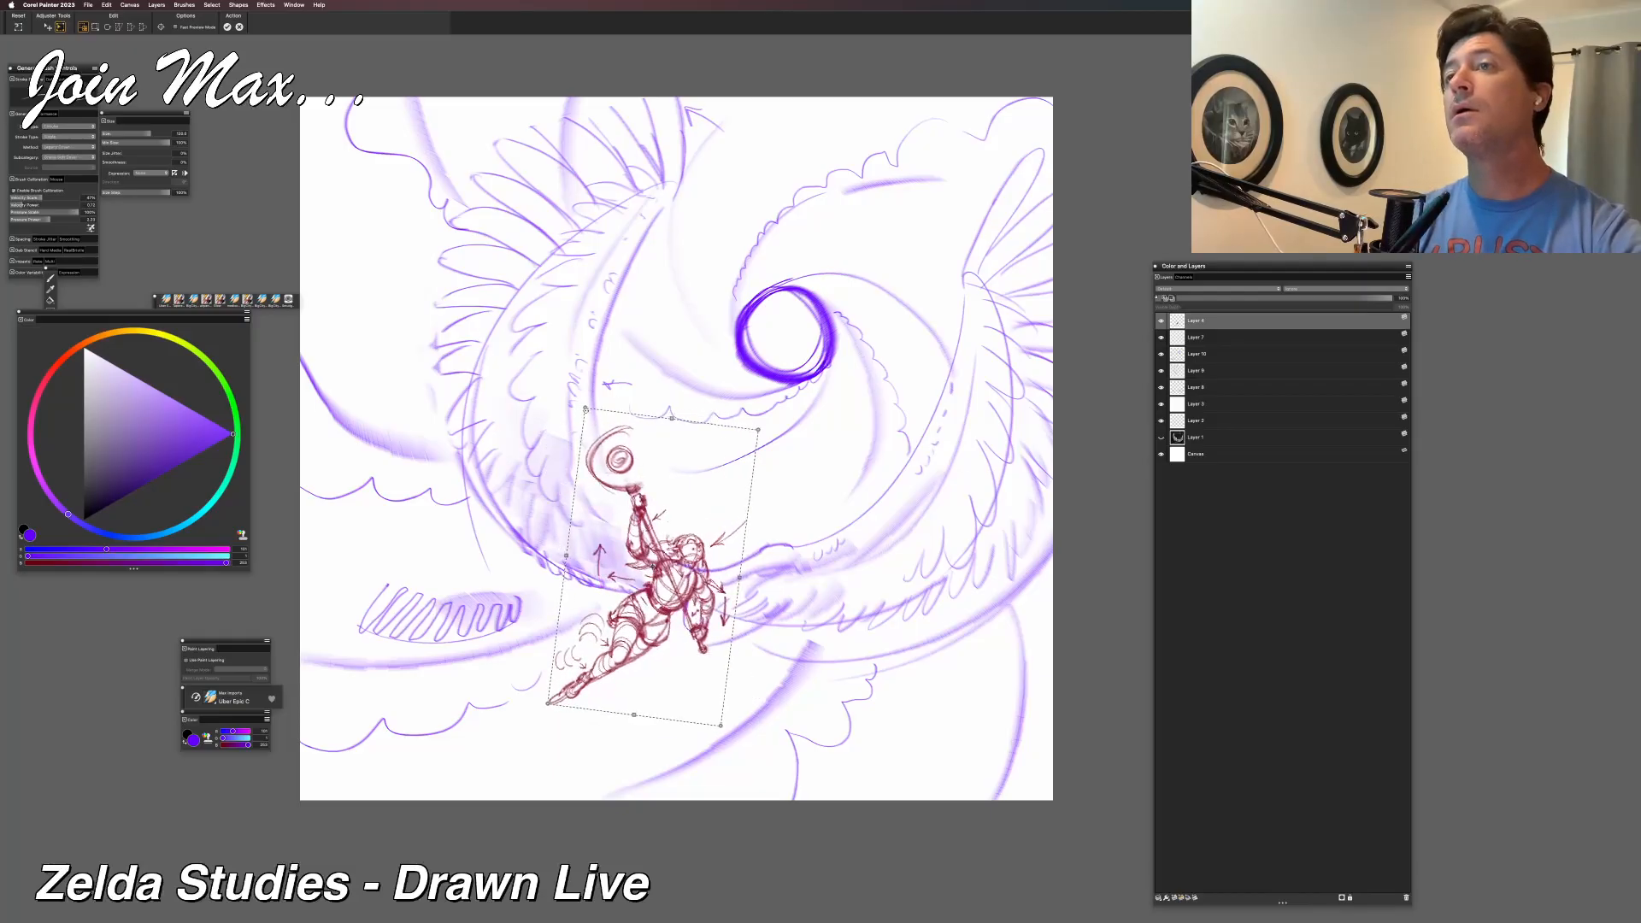
key("Return")
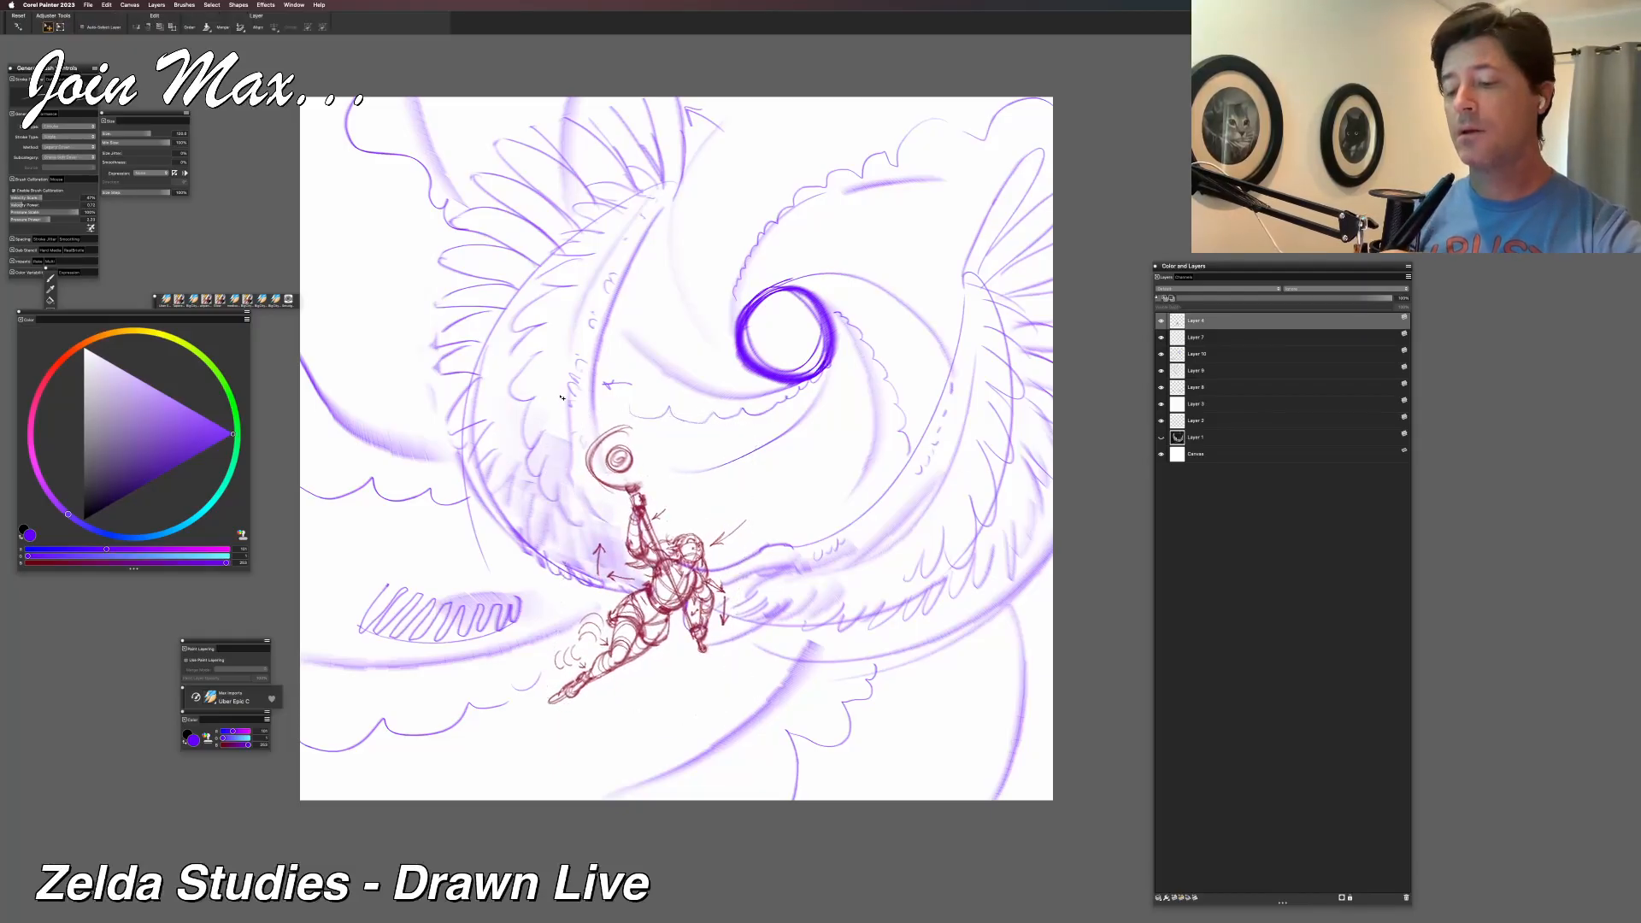
Return to the brush and add a new layer above the figure's layer.
scroll(519, 561, "down", 3)
scroll(519, 560, "left", 2)
key("b")
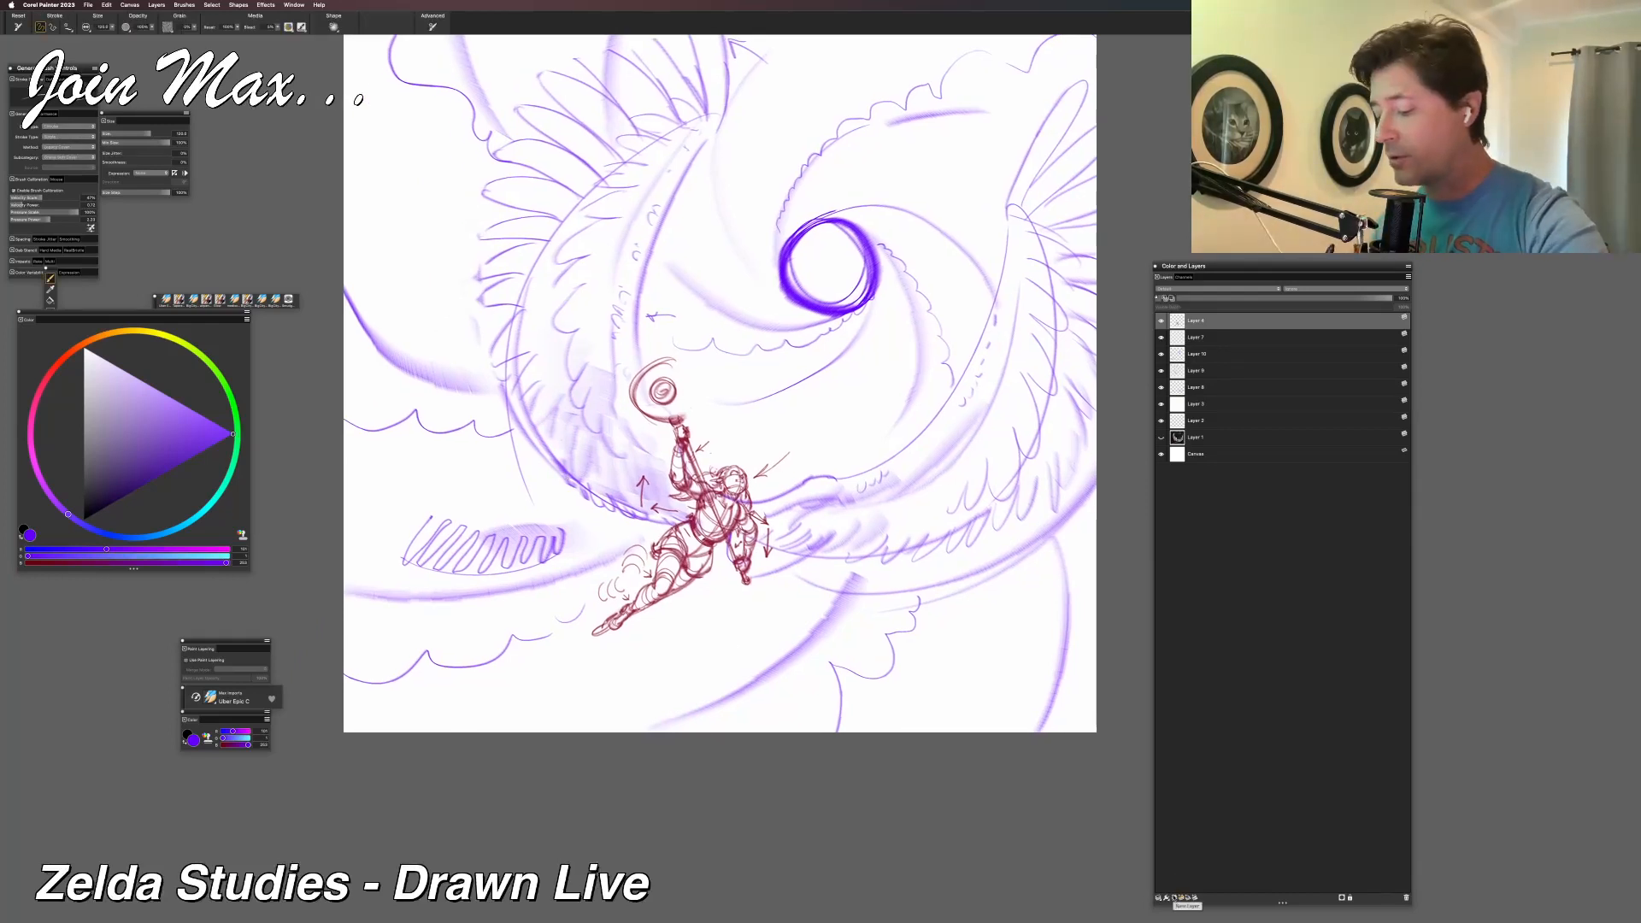
key("super+shift+n")
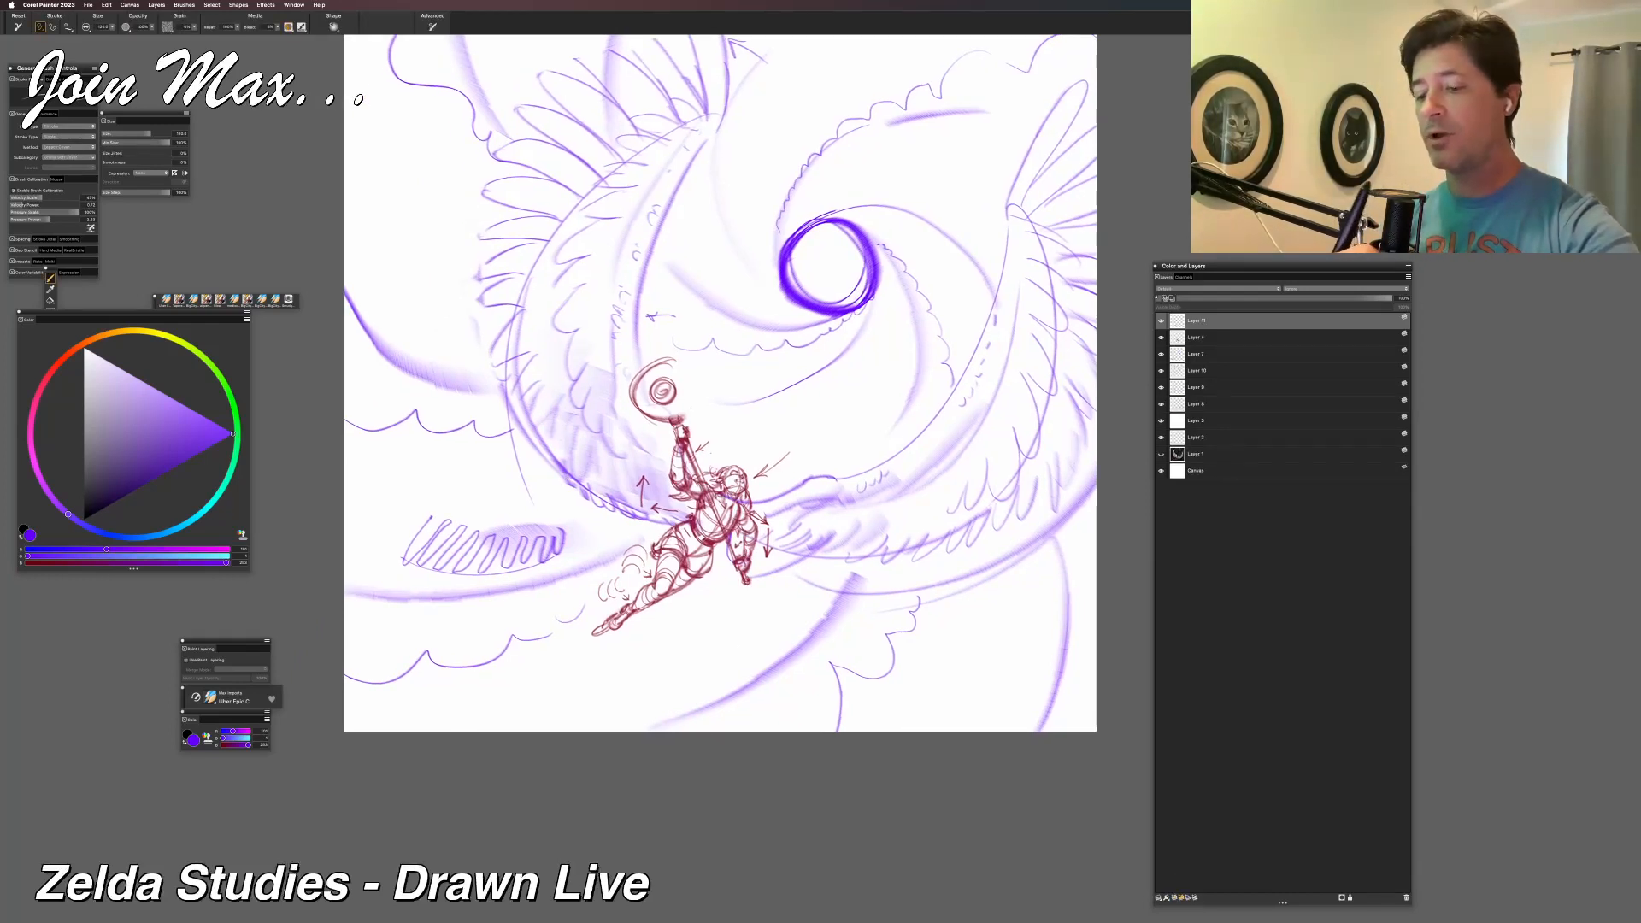
Try sketching long curved lines past the figure's lowered arm and beneath the body.
left_click_drag(817, 457, 615, 669)
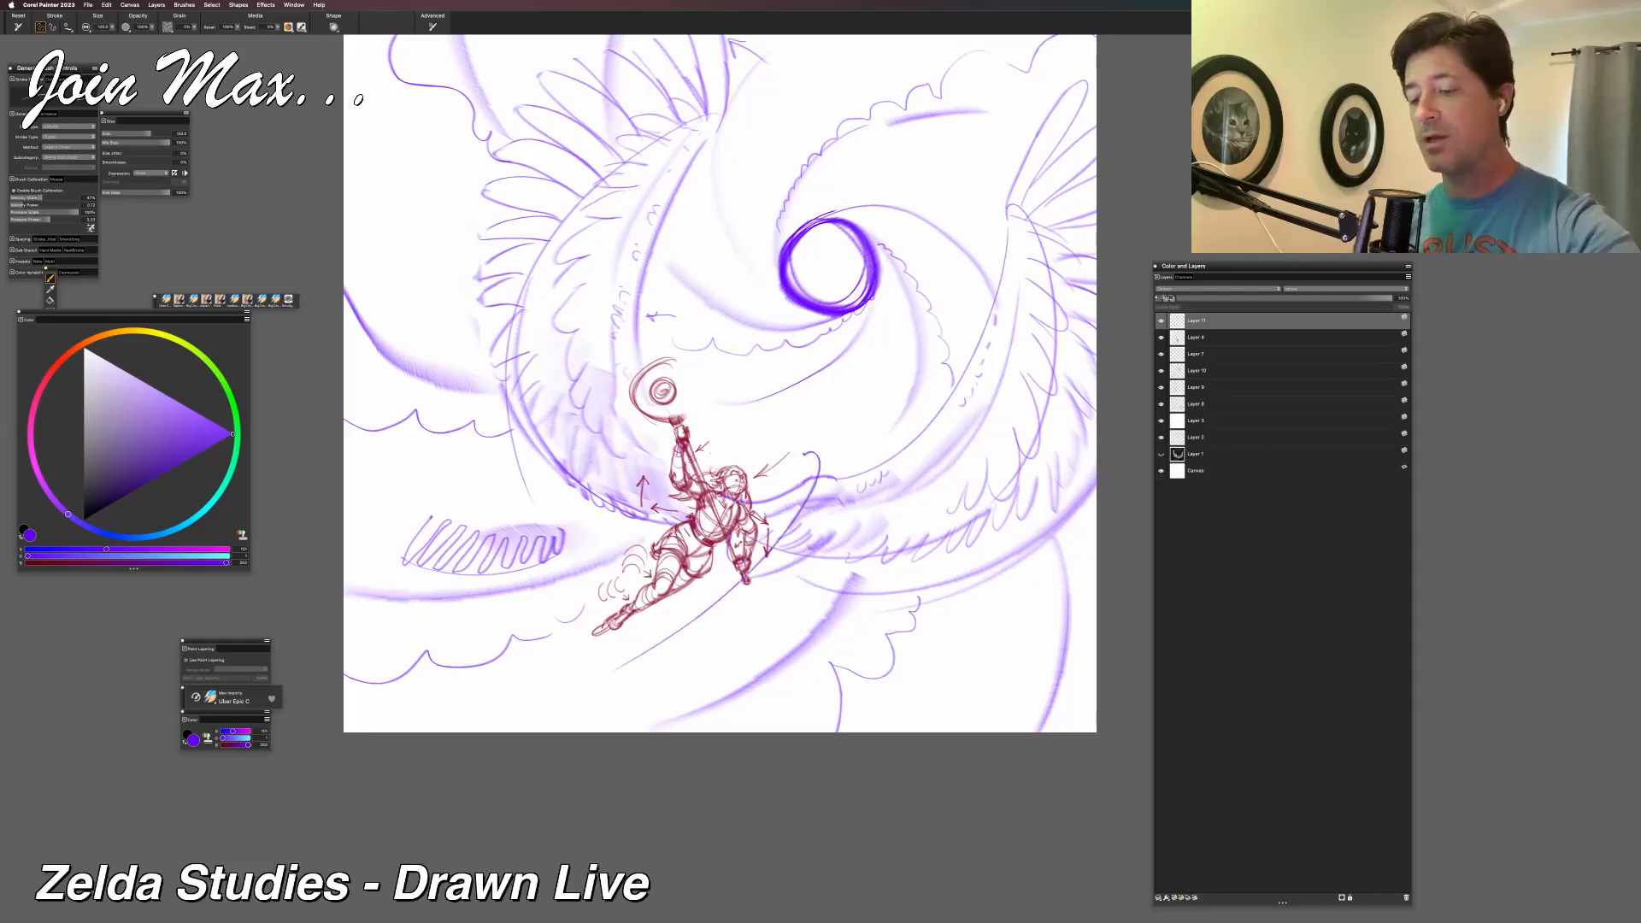
left_click_drag(785, 420, 813, 451)
key("super+z")
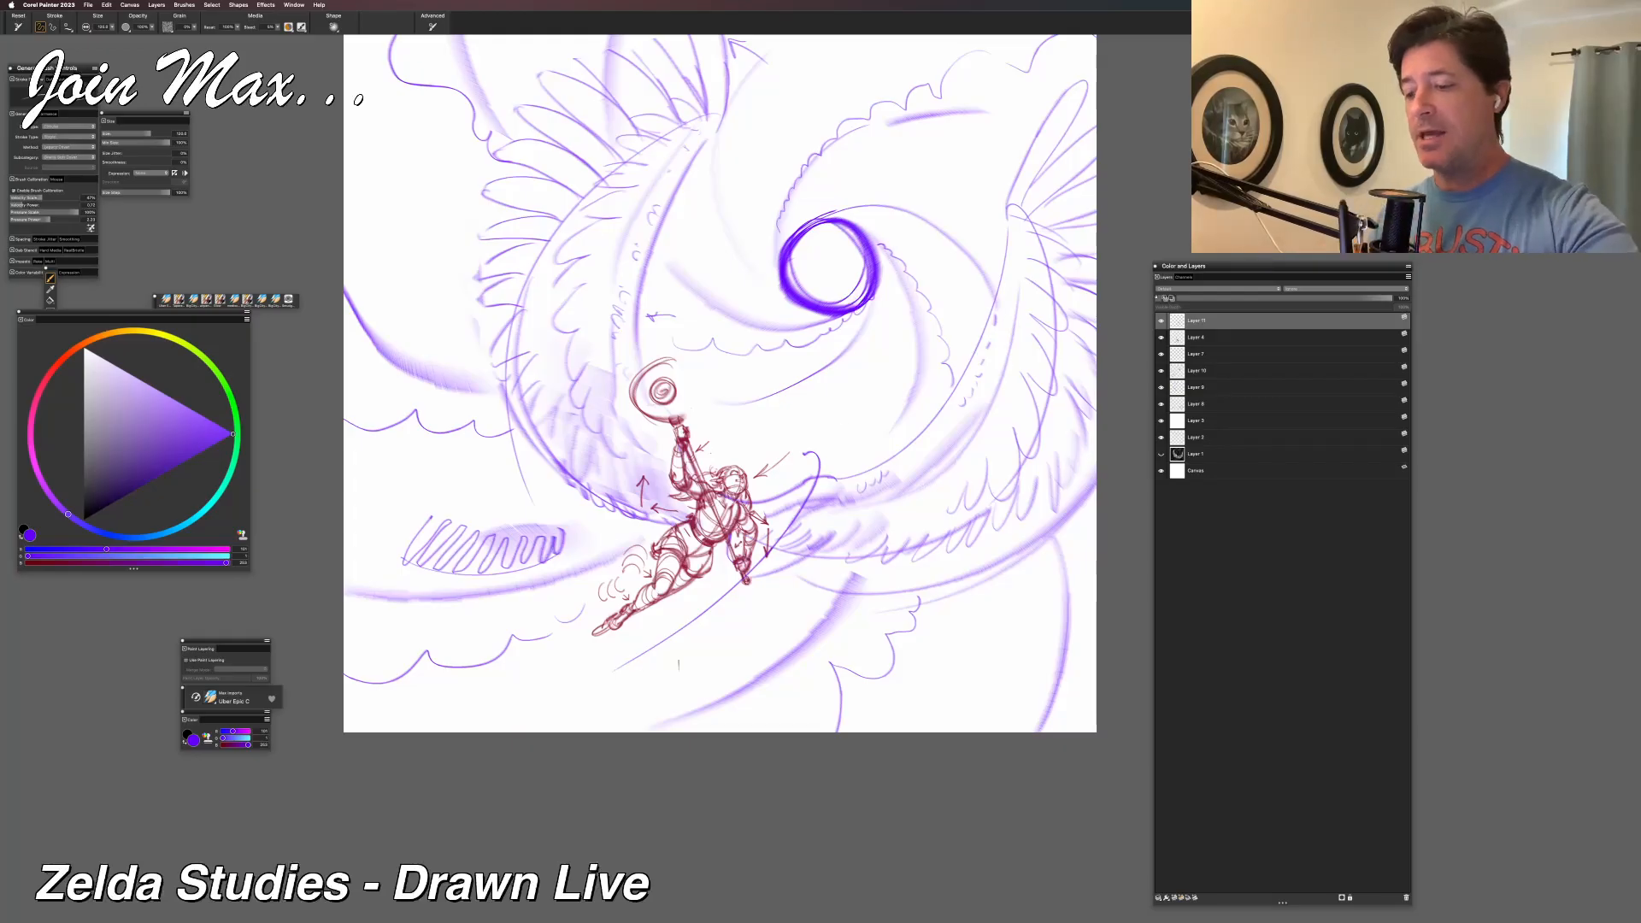
left_click_drag(877, 299, 751, 623)
key("super+z")
key("super+z")
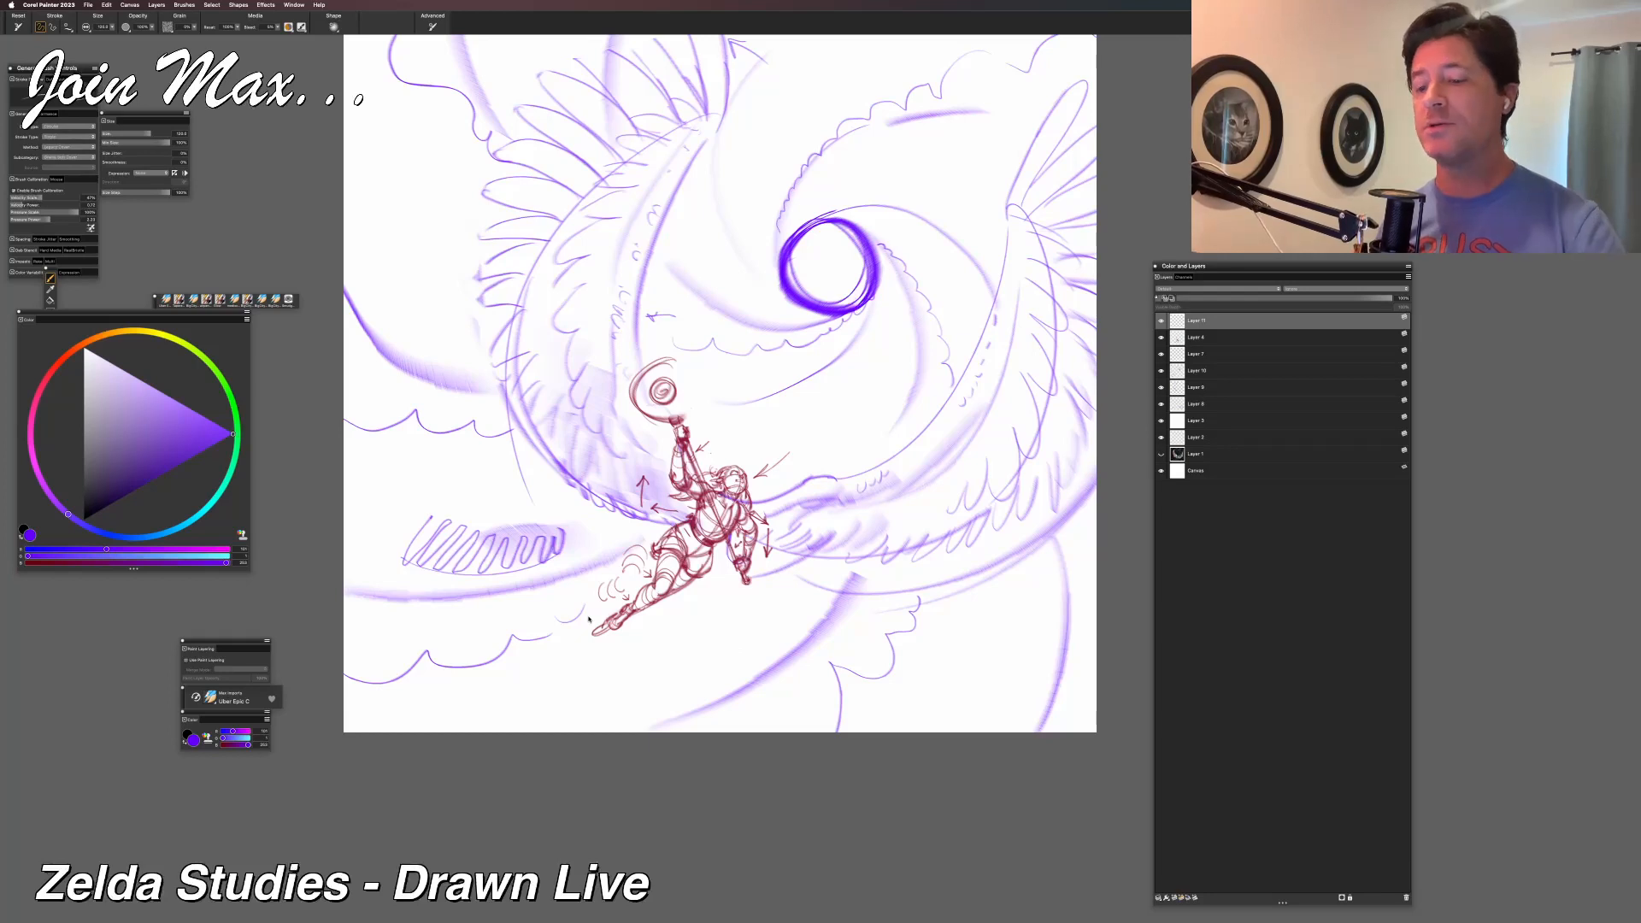
Select the wing sketch layer, lasso the stray scribble beside the figure's legs, delete it and return to the brush.
key("super+plus")
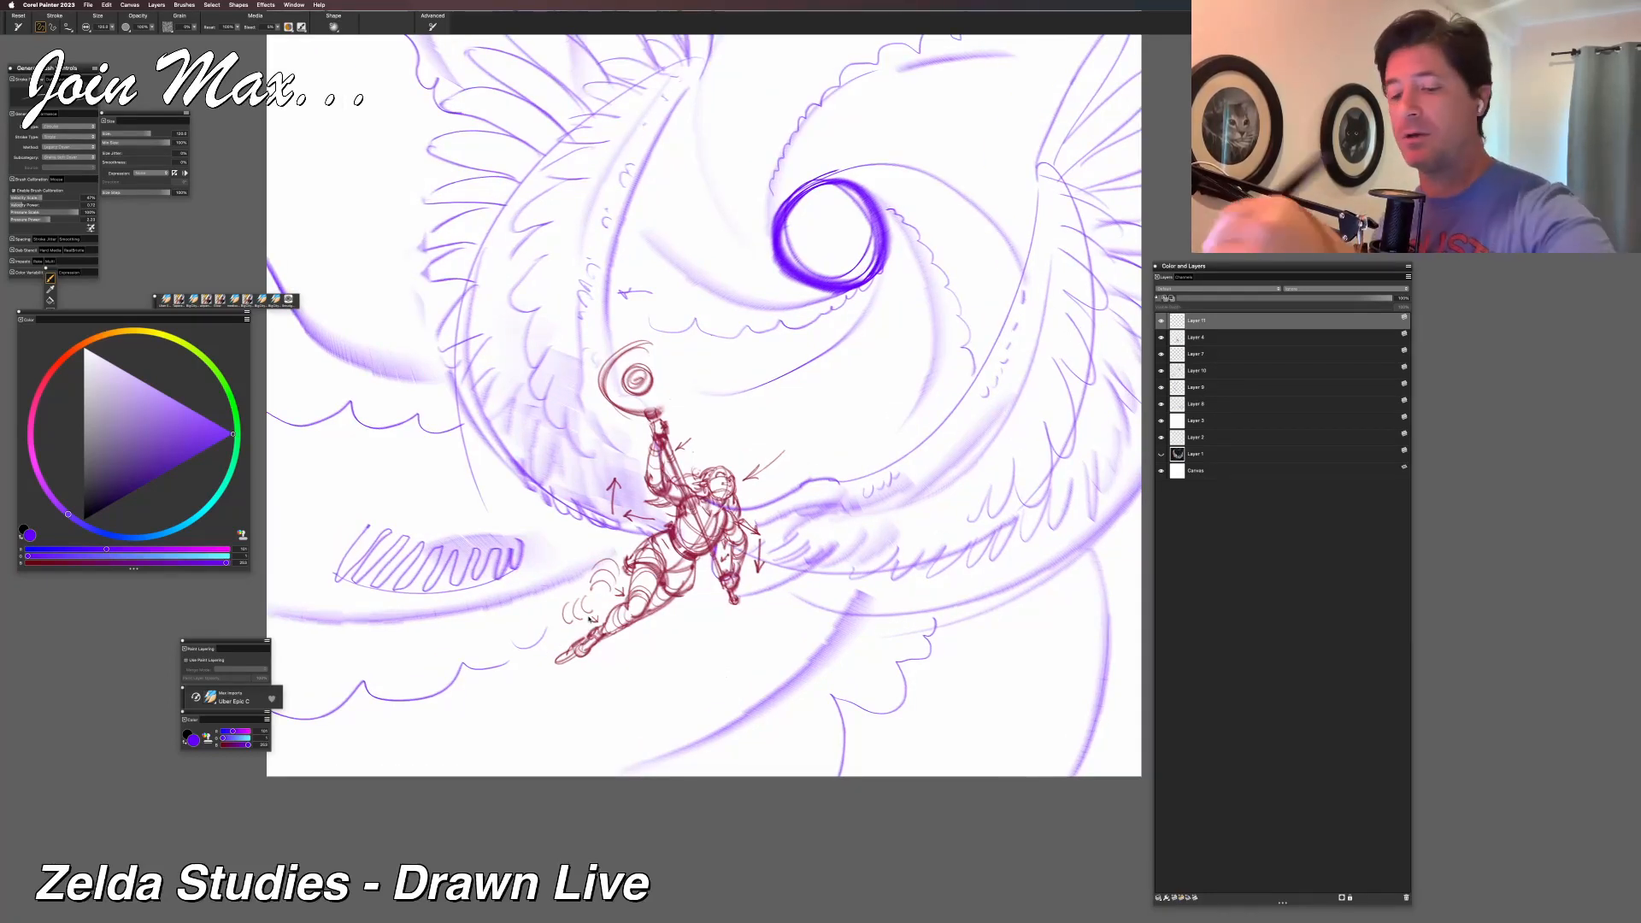
left_click(1161, 403)
left_click(1161, 405)
left_click(1214, 403)
key("l")
mouse_move(541, 523)
left_mouse_down()
mouse_move(320, 527)
mouse_move(543, 525)
left_mouse_up()
key("Delete")
key("super+d")
key("b")
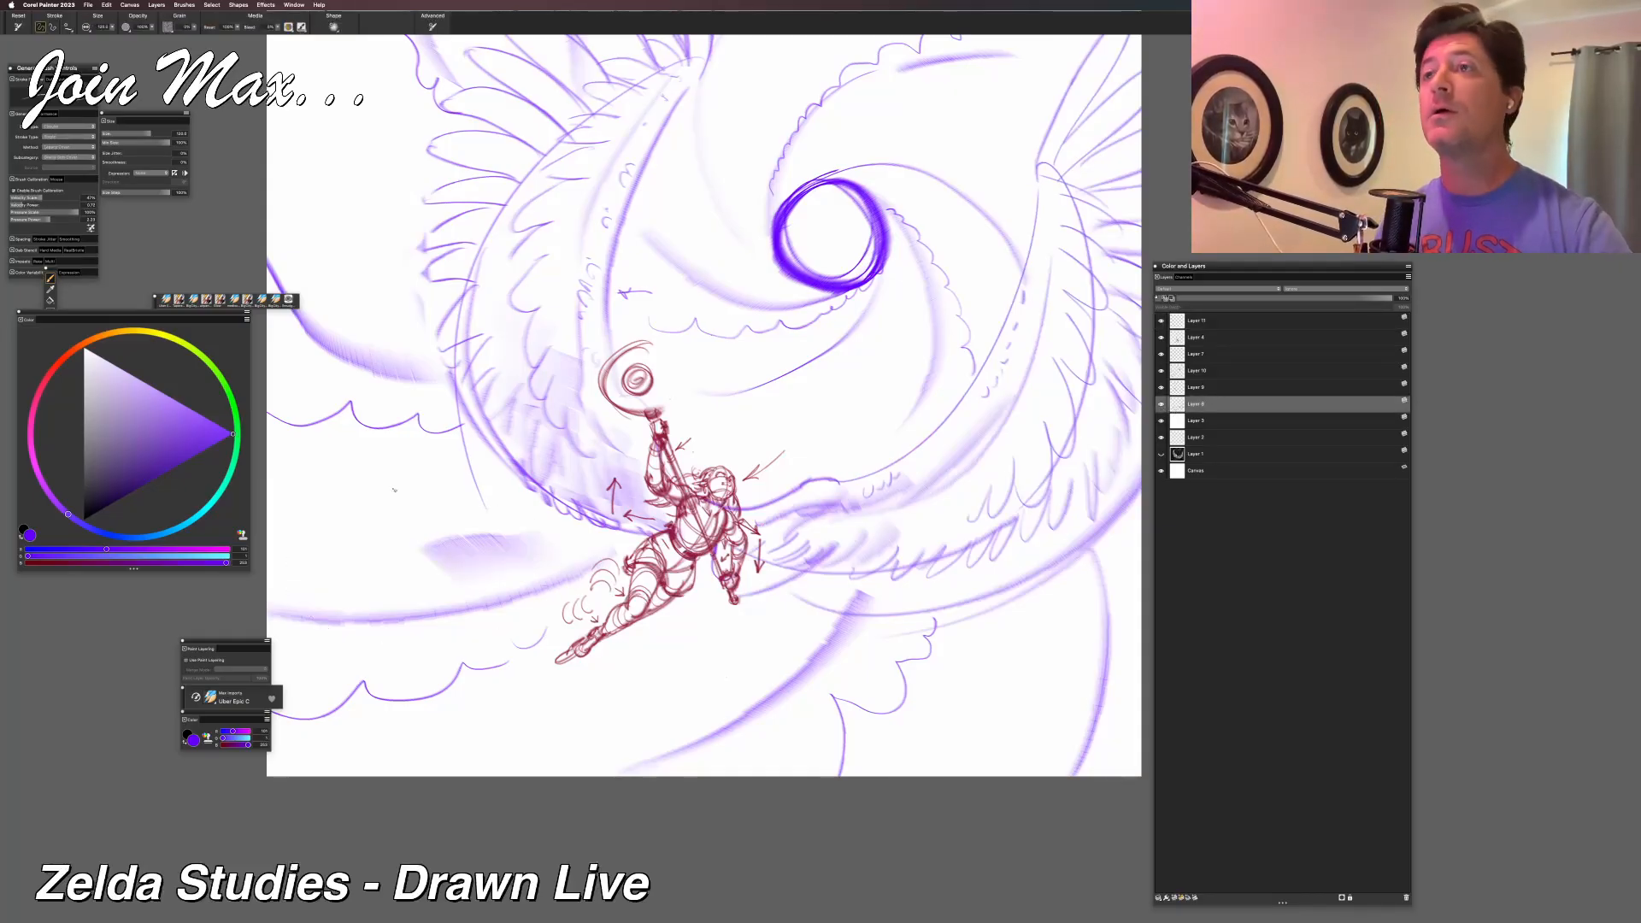
scroll(394, 490, "down", 3)
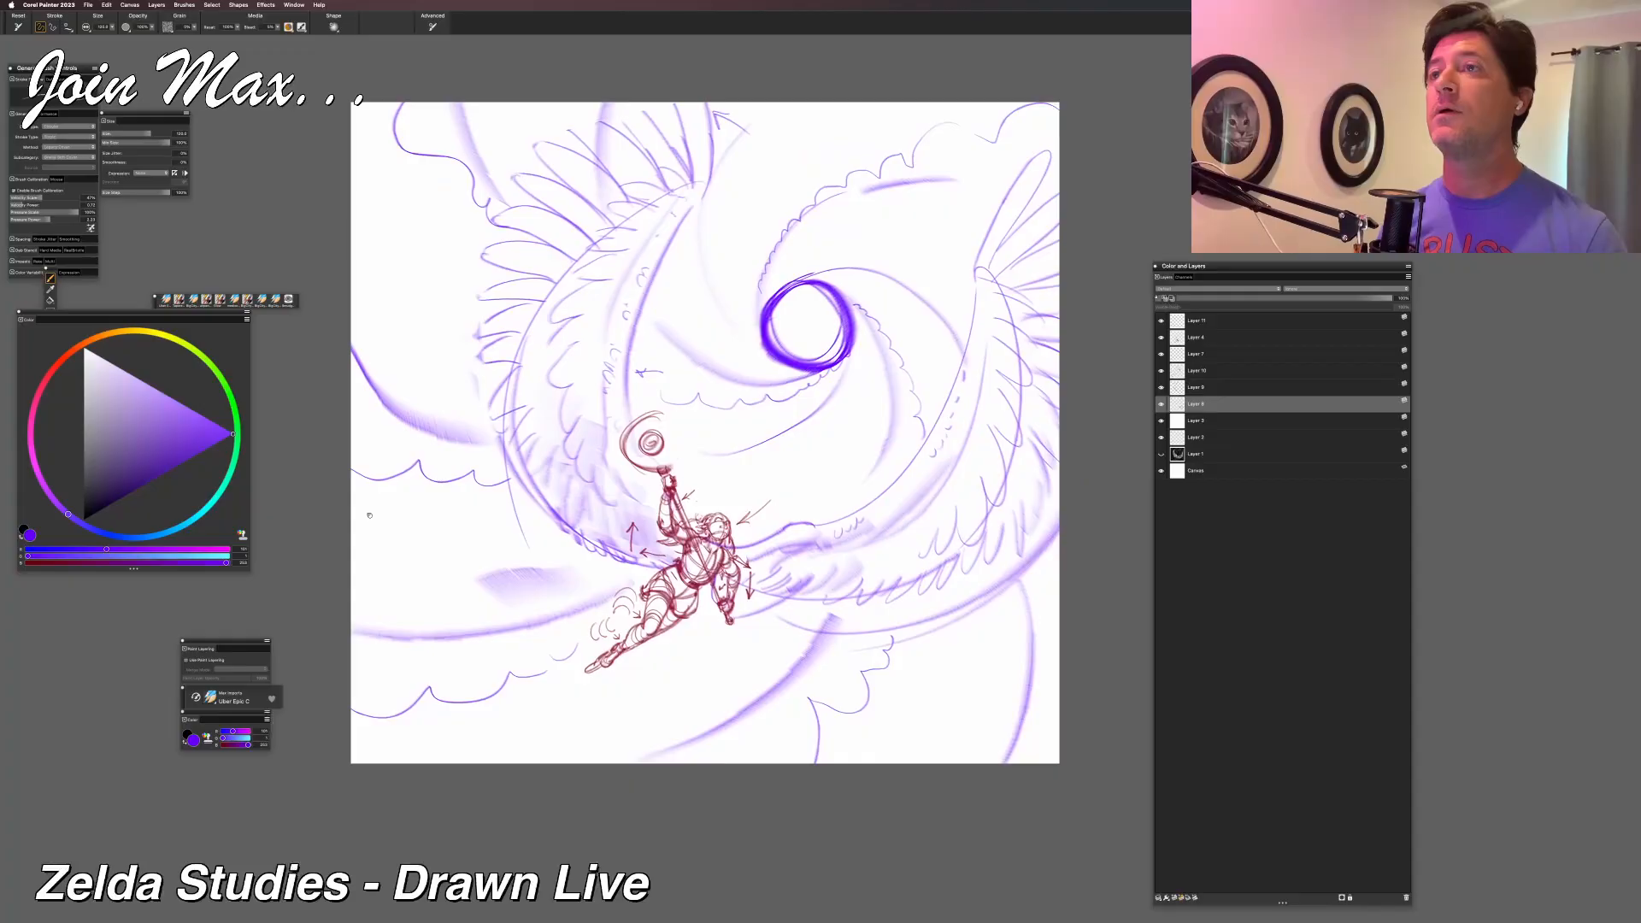
Show the painted winged-figure Layer 1, move it to the top of the layer stack, and hide it again after comparing it with the sketch.
scroll(459, 495, "up", 3)
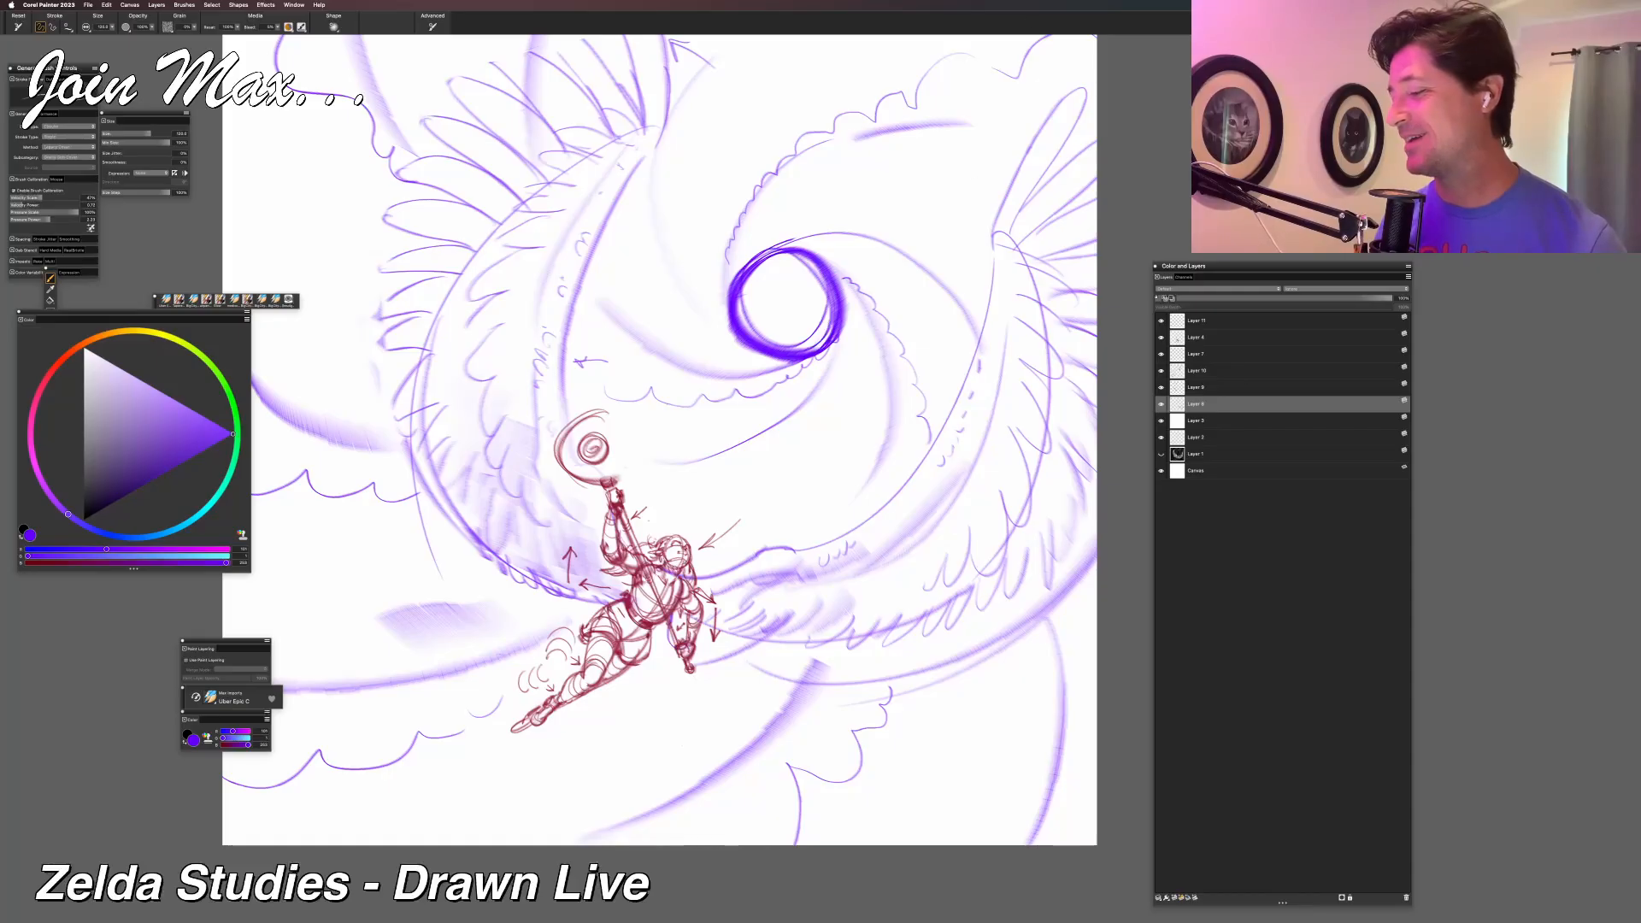
left_click(1160, 454)
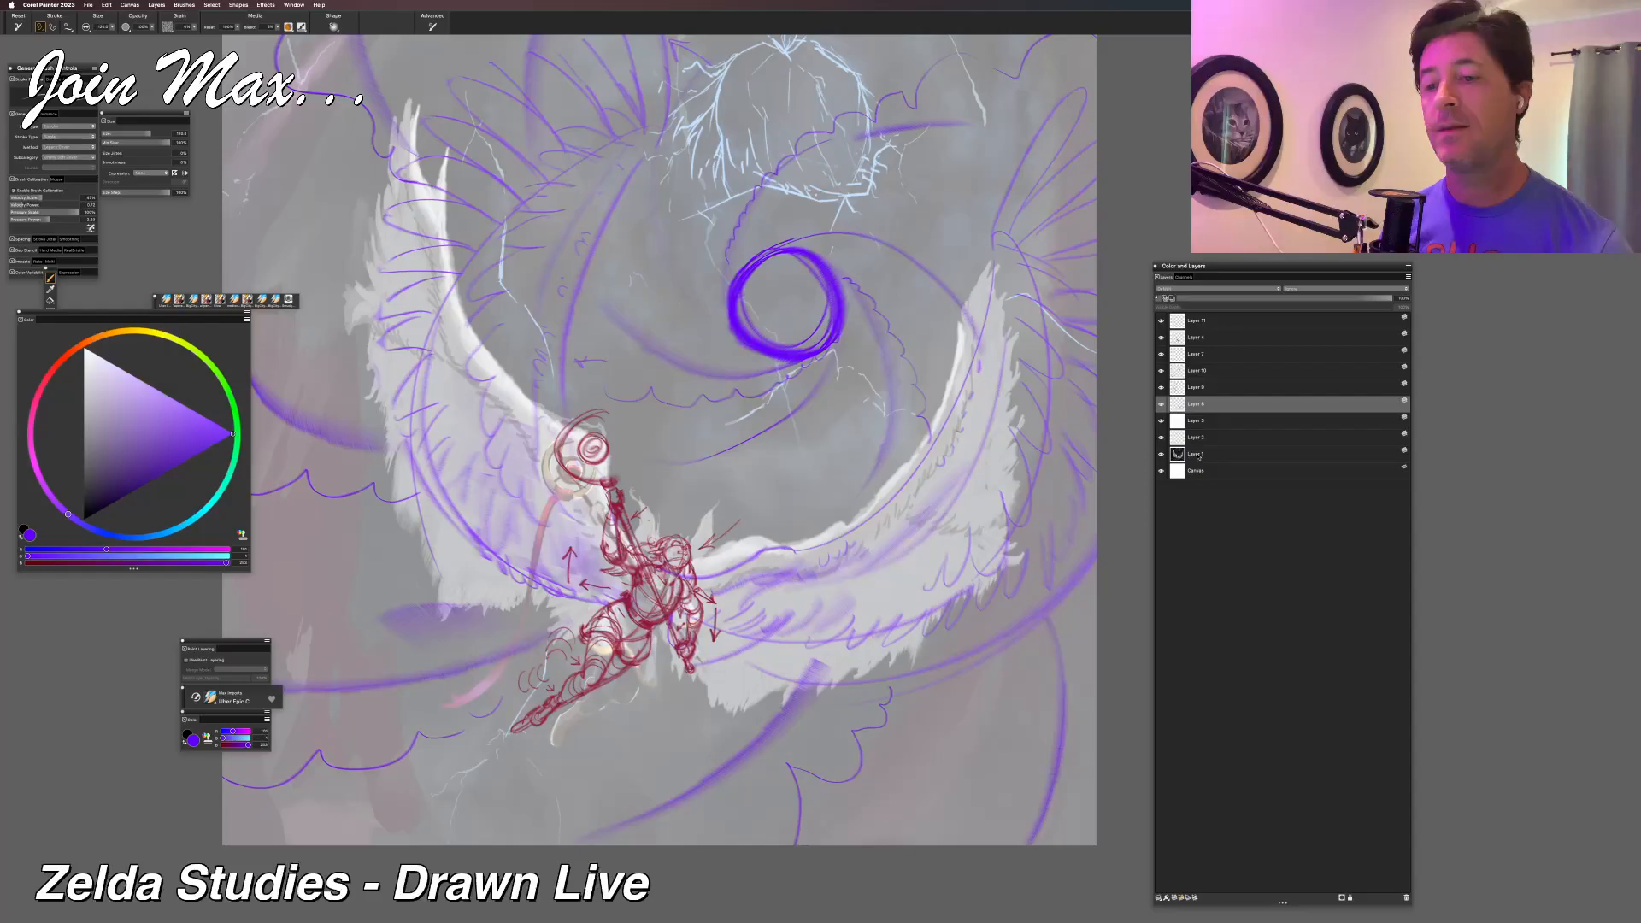
left_click_drag(1197, 456, 1193, 320)
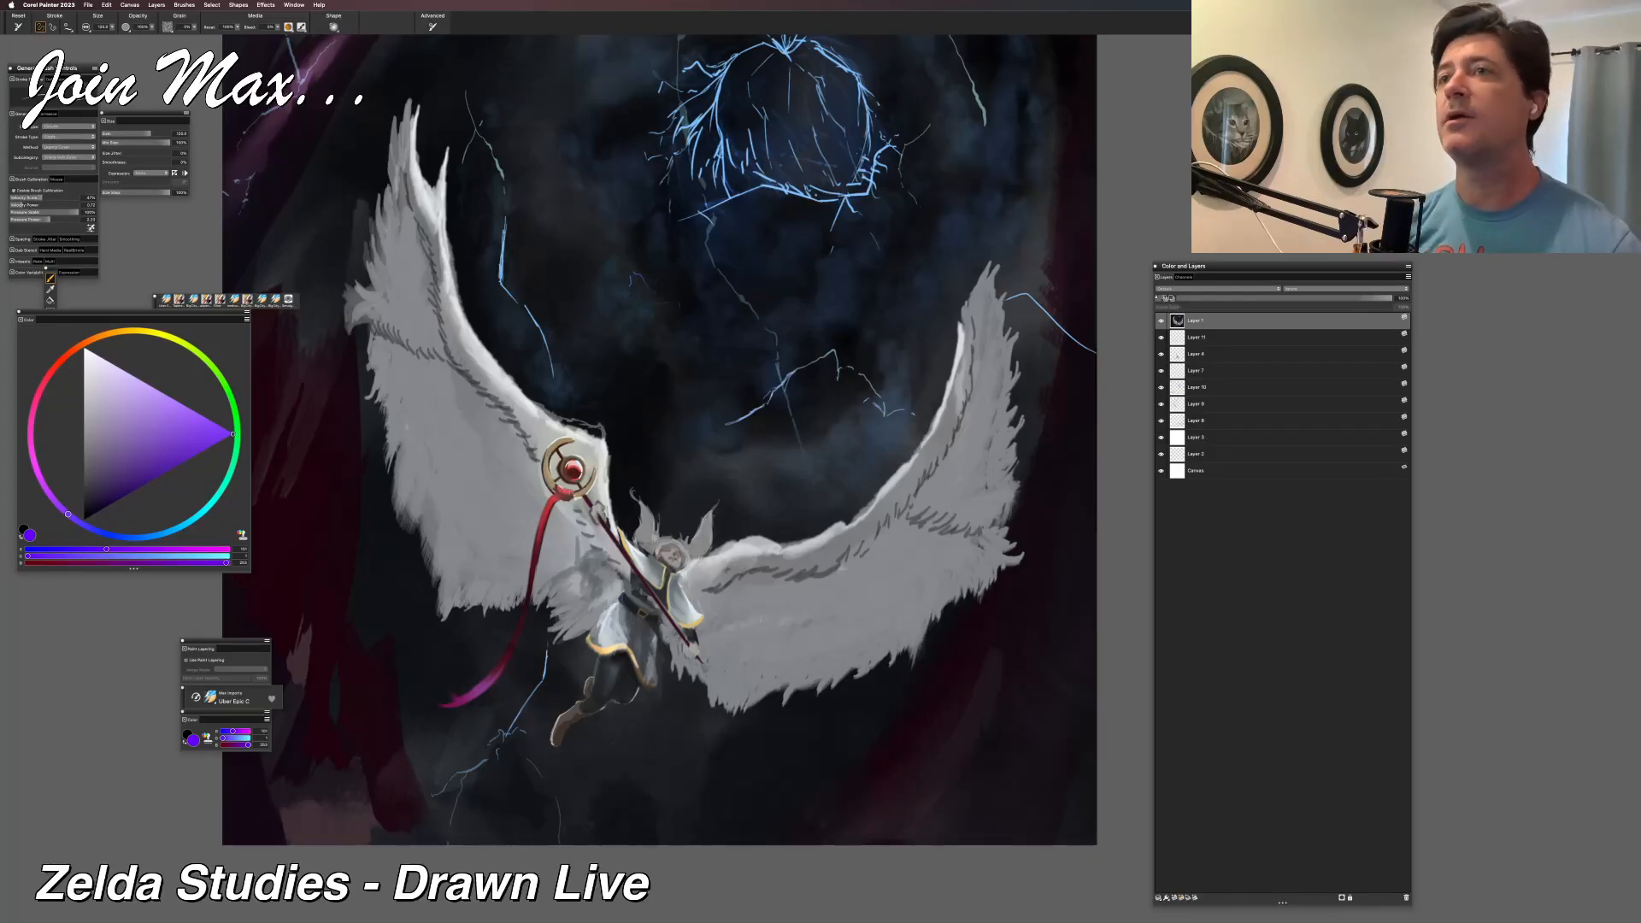
key("Tab")
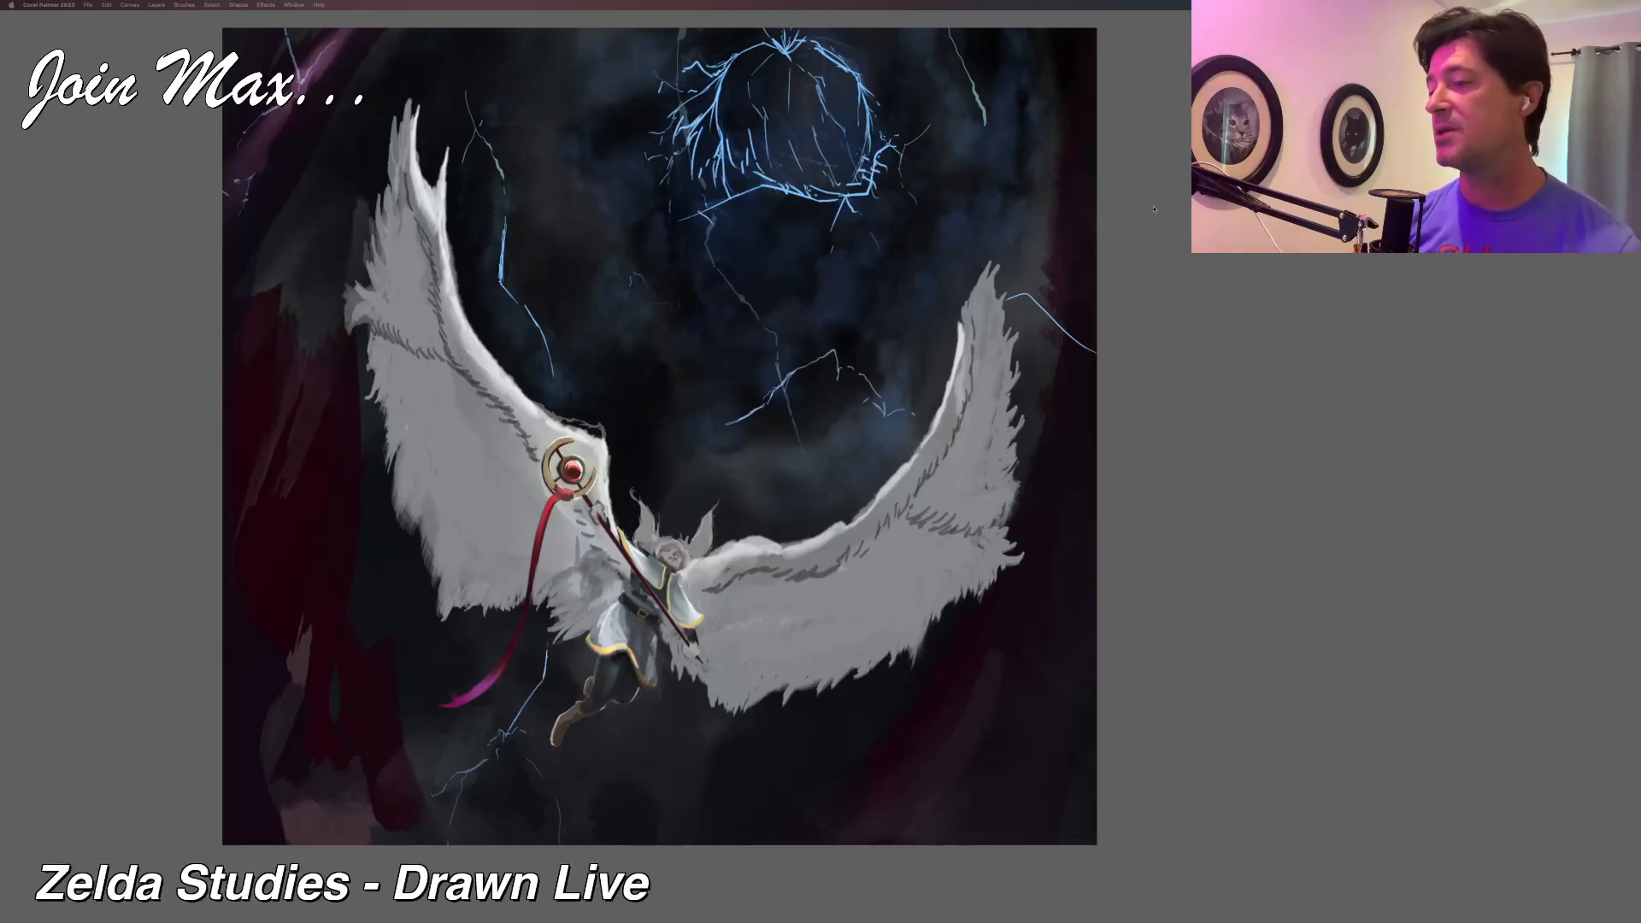
key("Tab")
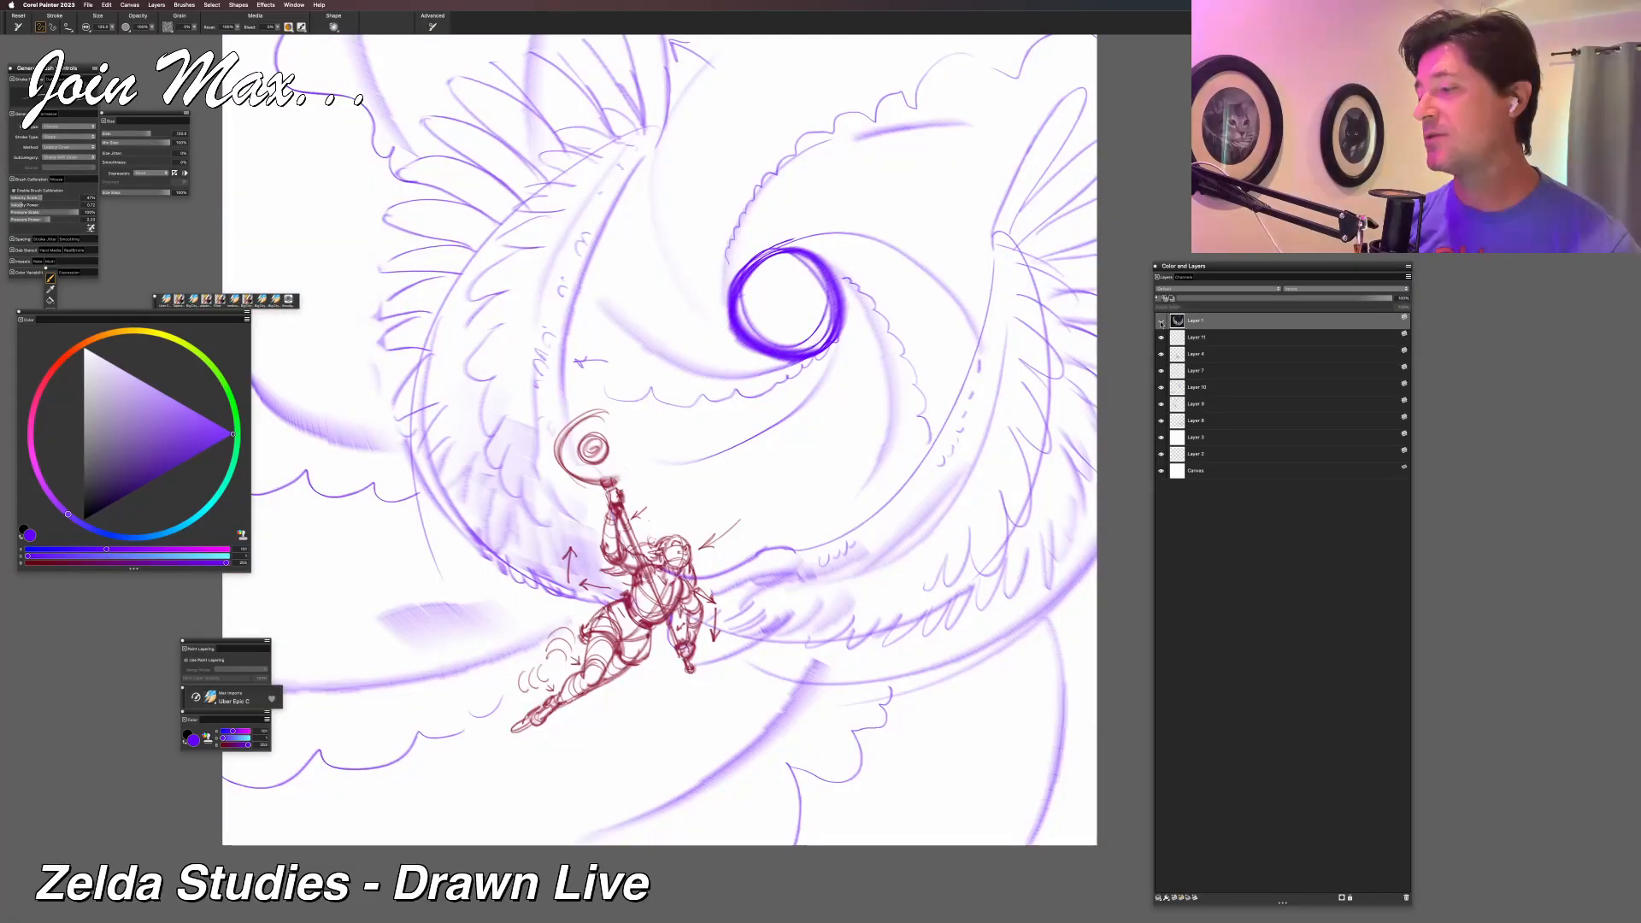
left_click(1160, 320)
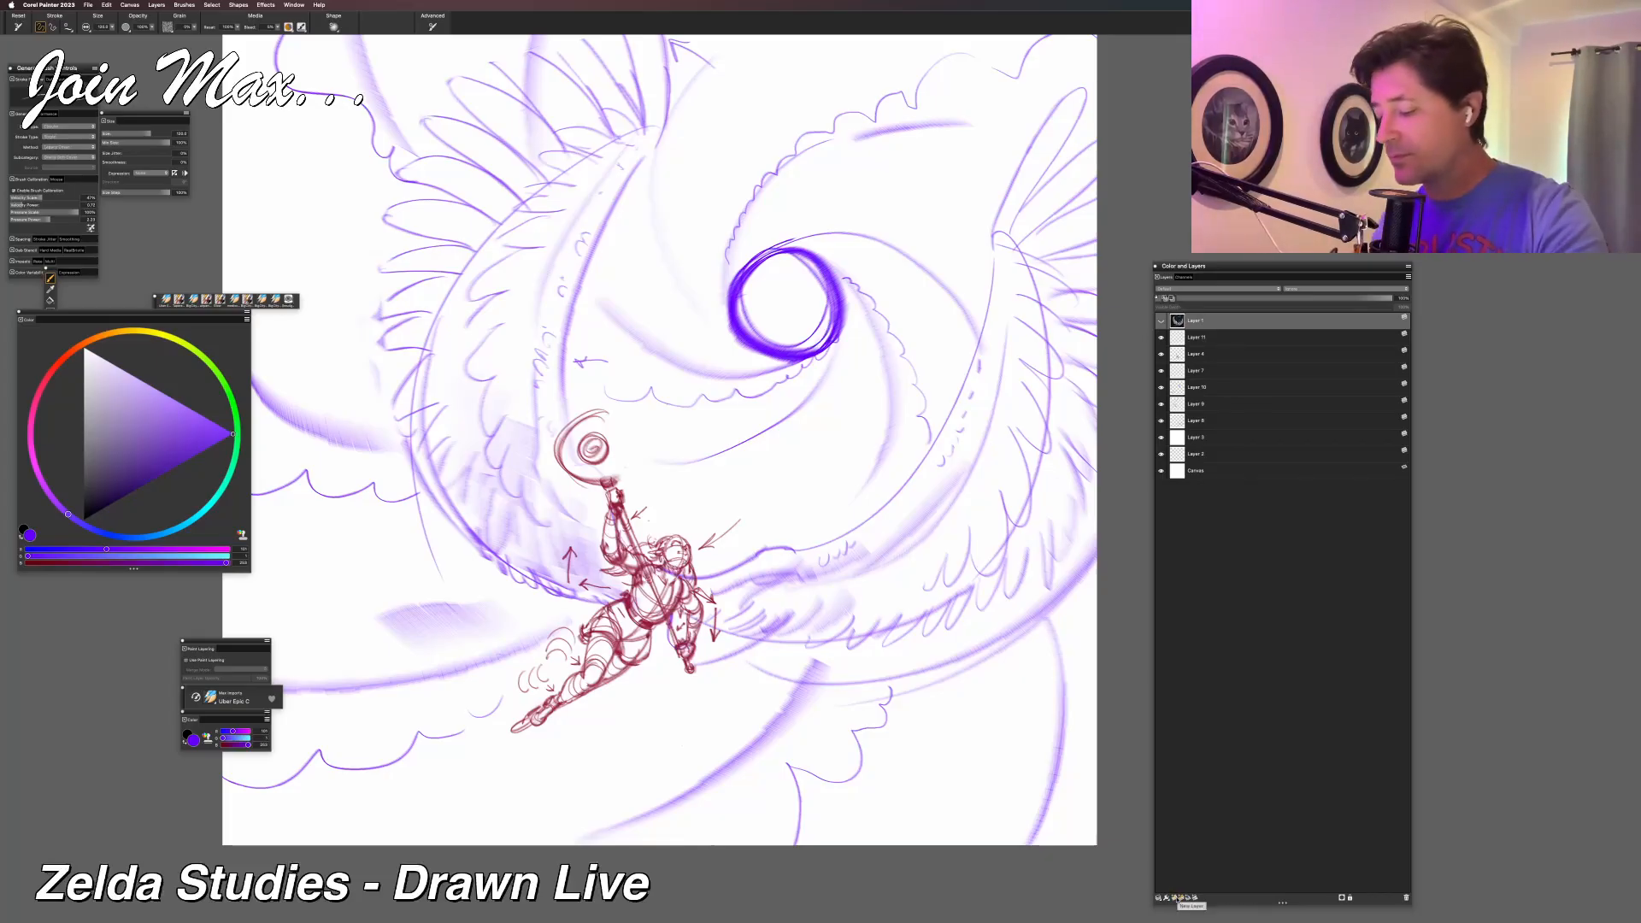
Add a new layer on top and sketch small floating debris shapes below and beside the left wing.
left_click(1175, 897)
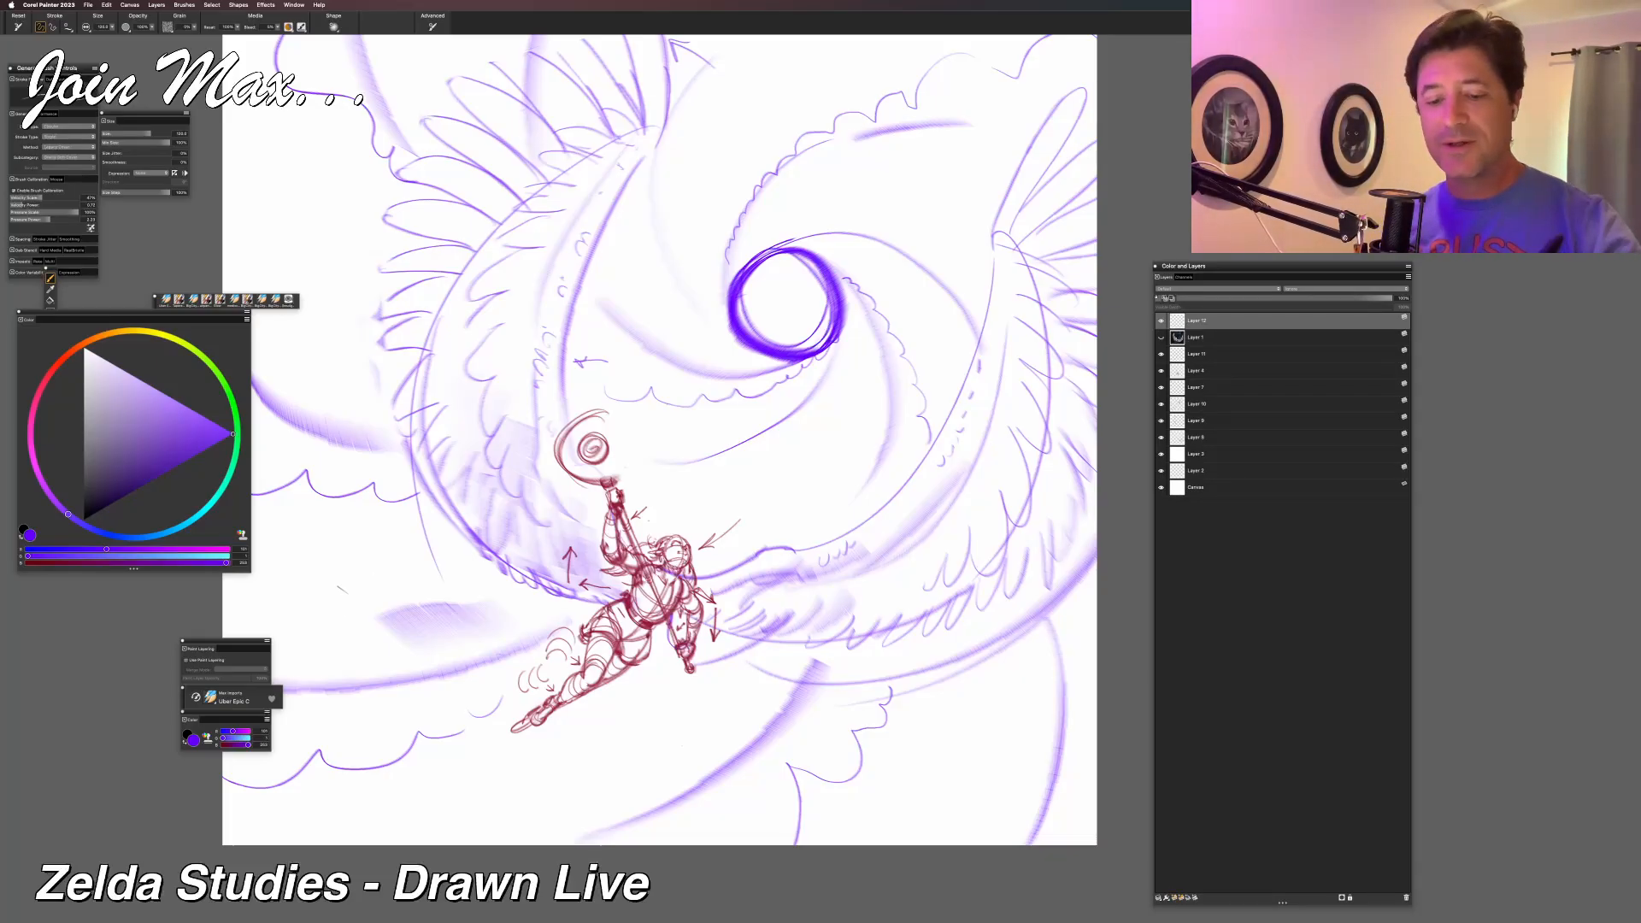
mouse_move(349, 540)
left_mouse_down()
mouse_move(385, 520)
mouse_move(372, 542)
left_mouse_up()
left_click_drag(383, 465, 396, 468)
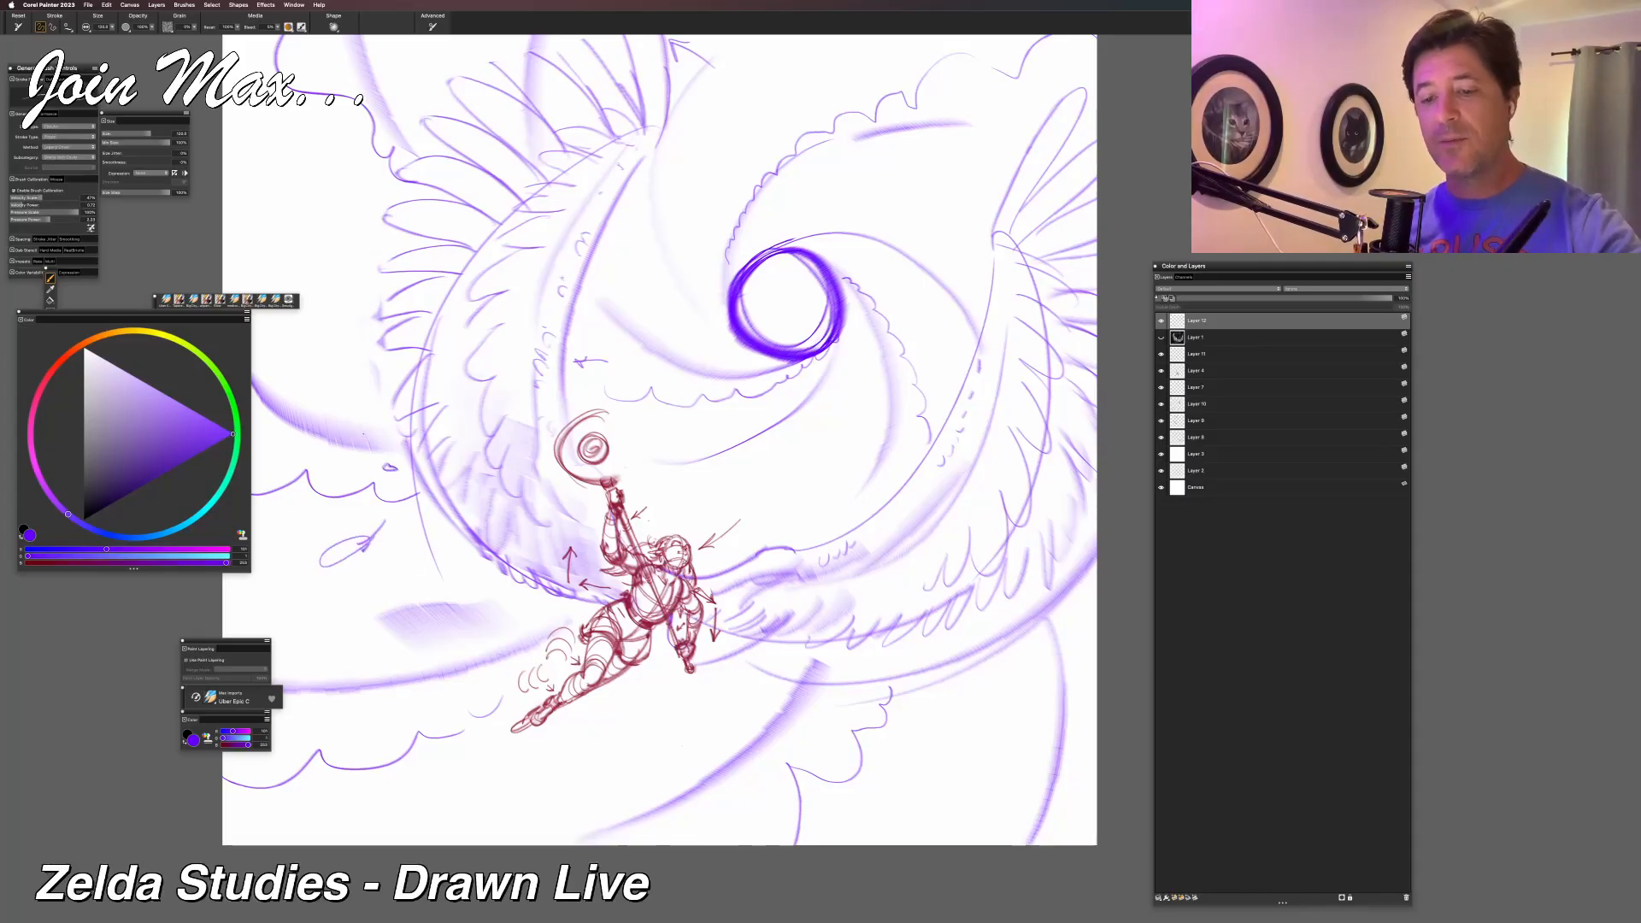
left_click_drag(466, 759, 477, 769)
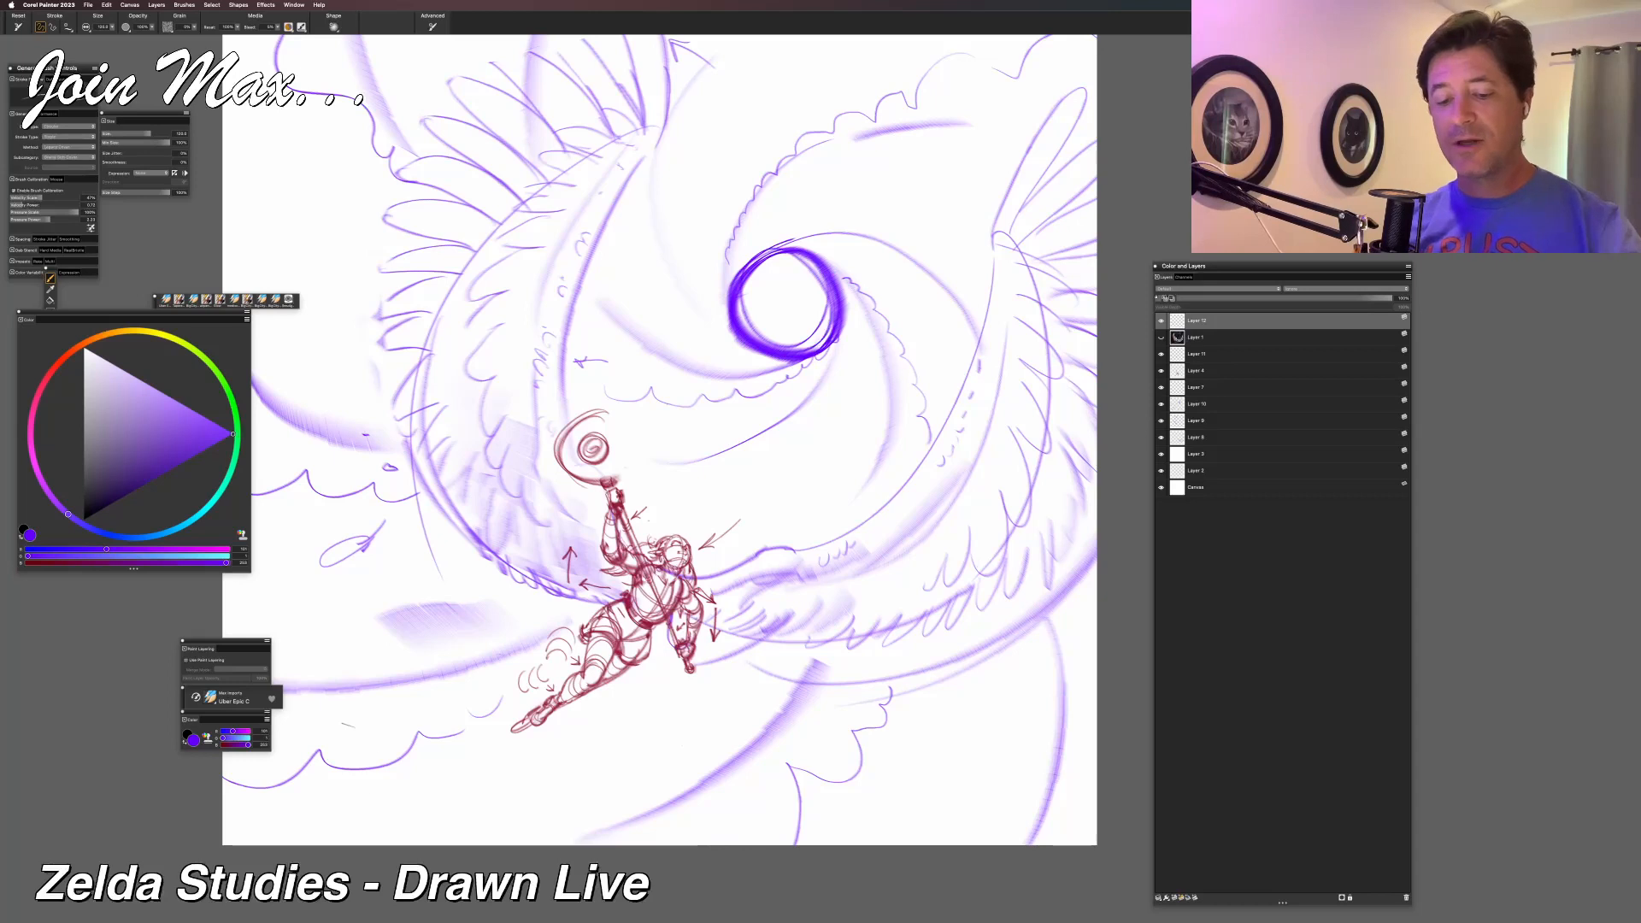
Try sketching a large curved form beneath the figure, with short crossing marks at its left end.
mouse_move(329, 711)
left_mouse_down()
mouse_move(401, 842)
mouse_move(620, 780)
mouse_move(595, 844)
left_mouse_up()
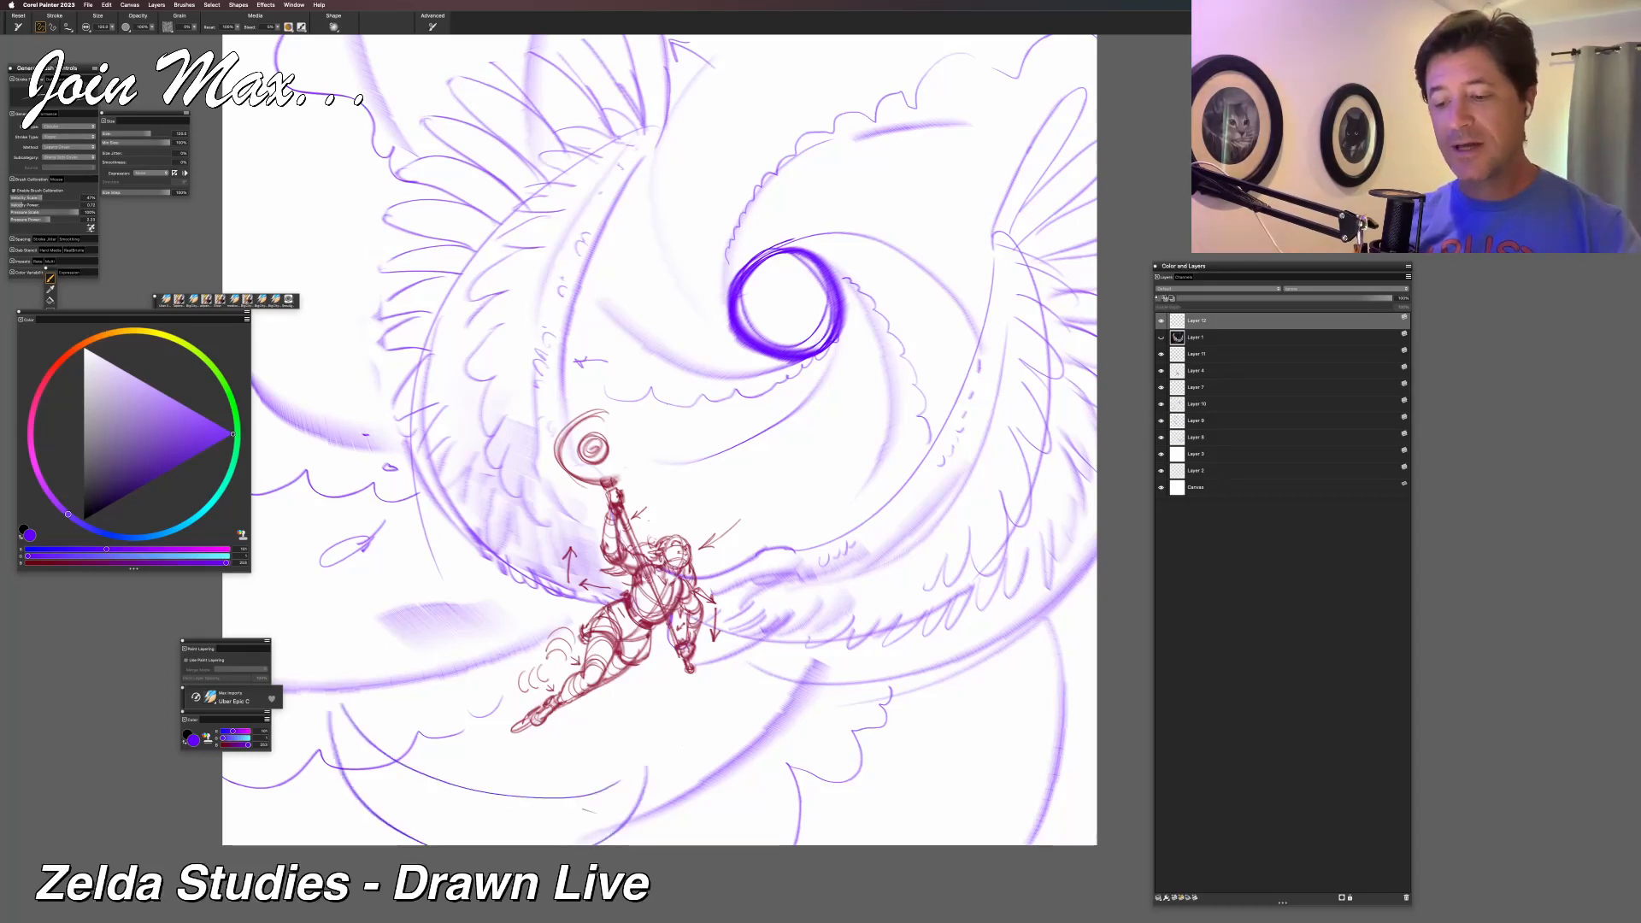
left_click_drag(616, 783, 580, 824)
left_click_drag(451, 774, 423, 800)
mouse_move(382, 734)
left_mouse_down()
mouse_move(349, 749)
mouse_move(320, 720)
left_mouse_up()
left_click_drag(333, 698, 307, 705)
mouse_move(357, 690)
left_mouse_down()
mouse_move(316, 702)
mouse_move(328, 677)
left_mouse_up()
left_click_drag(339, 675, 324, 710)
mouse_move(329, 638)
left_mouse_down()
mouse_move(332, 675)
mouse_move(296, 677)
mouse_move(333, 671)
left_mouse_up()
Sketch a long, shaded debris shape in the lower-right band and a small one outside the upper-left wing.
mouse_move(1019, 679)
left_mouse_down()
mouse_move(965, 731)
mouse_move(996, 723)
left_mouse_up()
mouse_move(1055, 646)
left_mouse_down()
mouse_move(962, 774)
mouse_move(1030, 653)
mouse_move(925, 762)
left_mouse_up()
left_click_drag(972, 768, 906, 776)
left_click_drag(1069, 672, 997, 700)
left_click_drag(658, 427, 715, 502)
mouse_move(368, 268)
left_mouse_down()
mouse_move(381, 308)
mouse_move(366, 305)
mouse_move(390, 322)
left_mouse_up()
left_click_drag(375, 295, 378, 311)
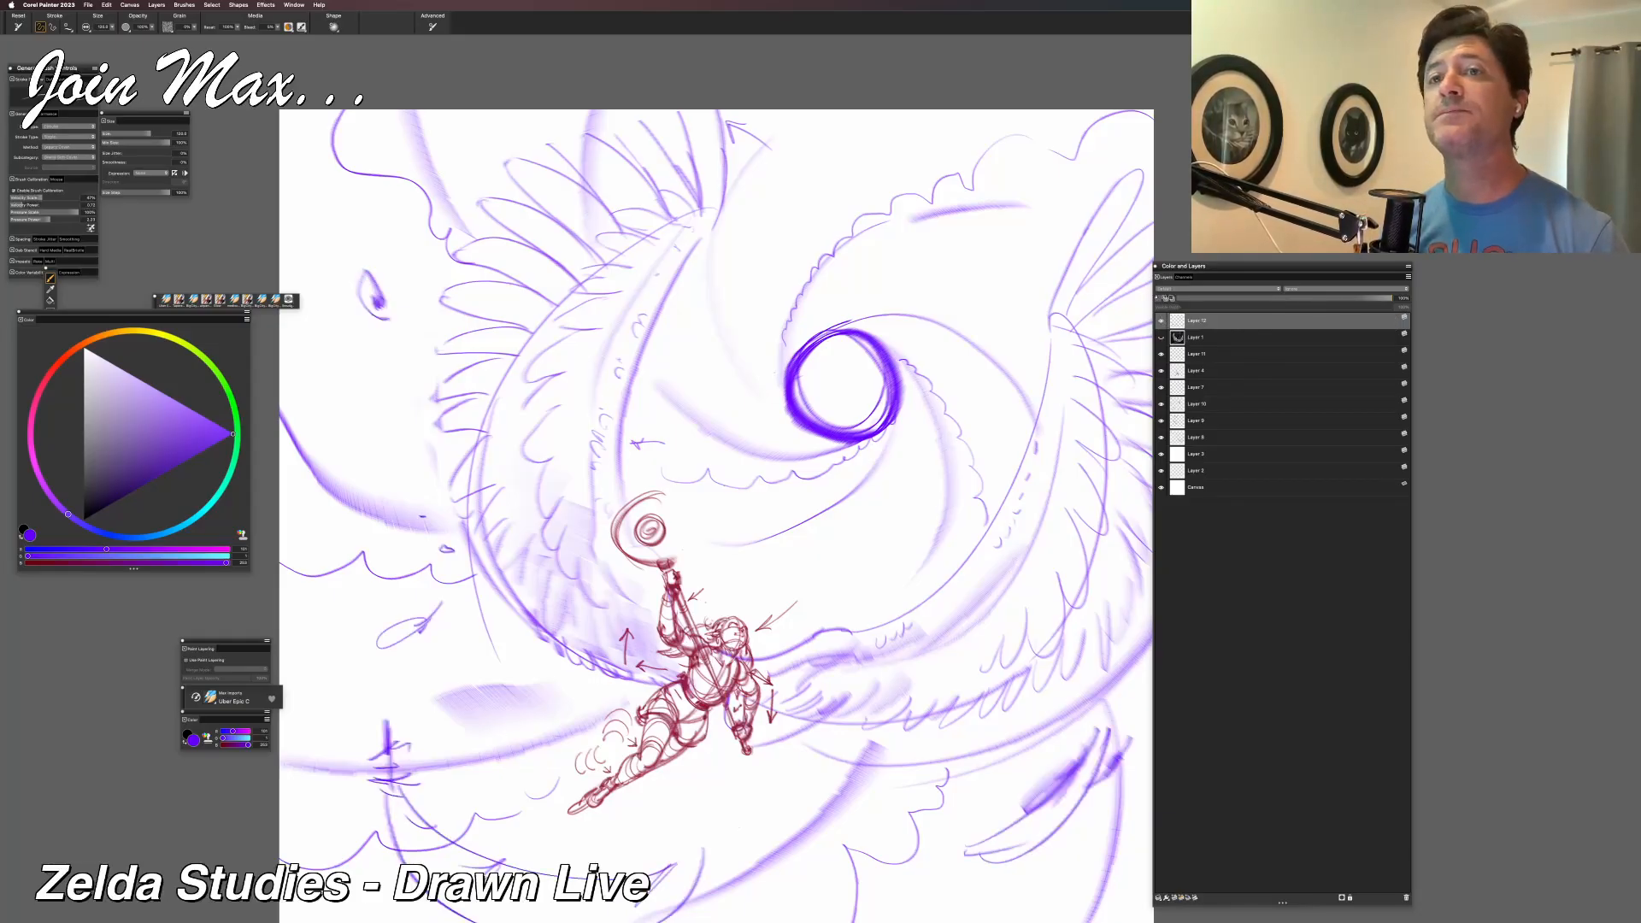
Marquee-select the lower-left area around the curved form, delete its strokes from the new layer and drop the selection.
scroll(723, 411, "down", 2)
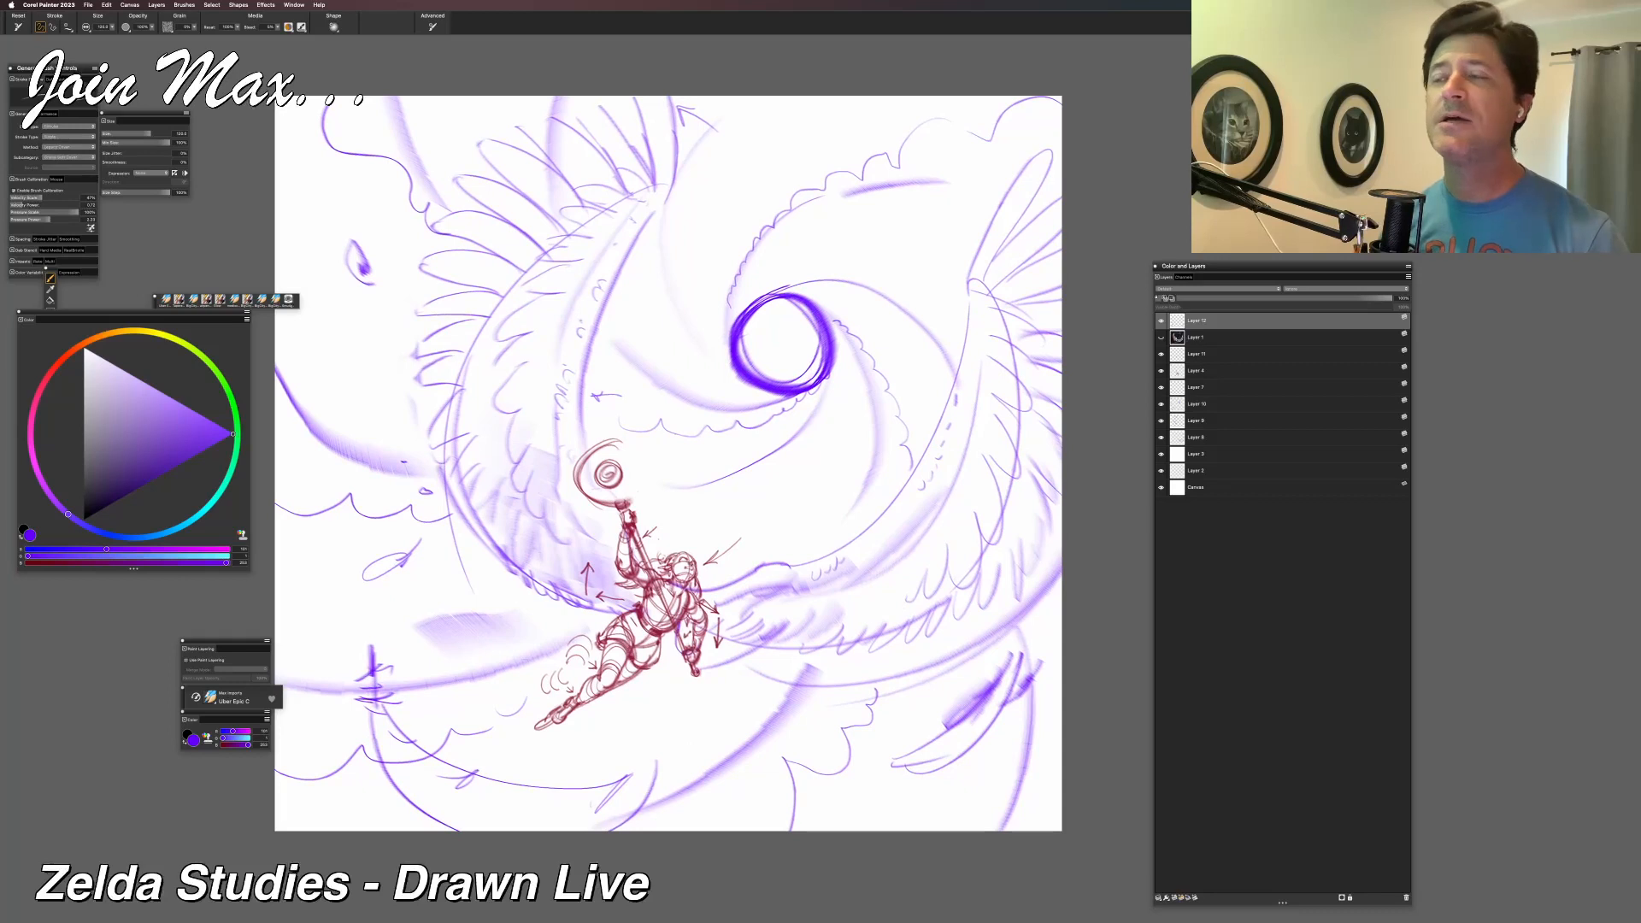
key("r")
left_click_drag(331, 599, 746, 896)
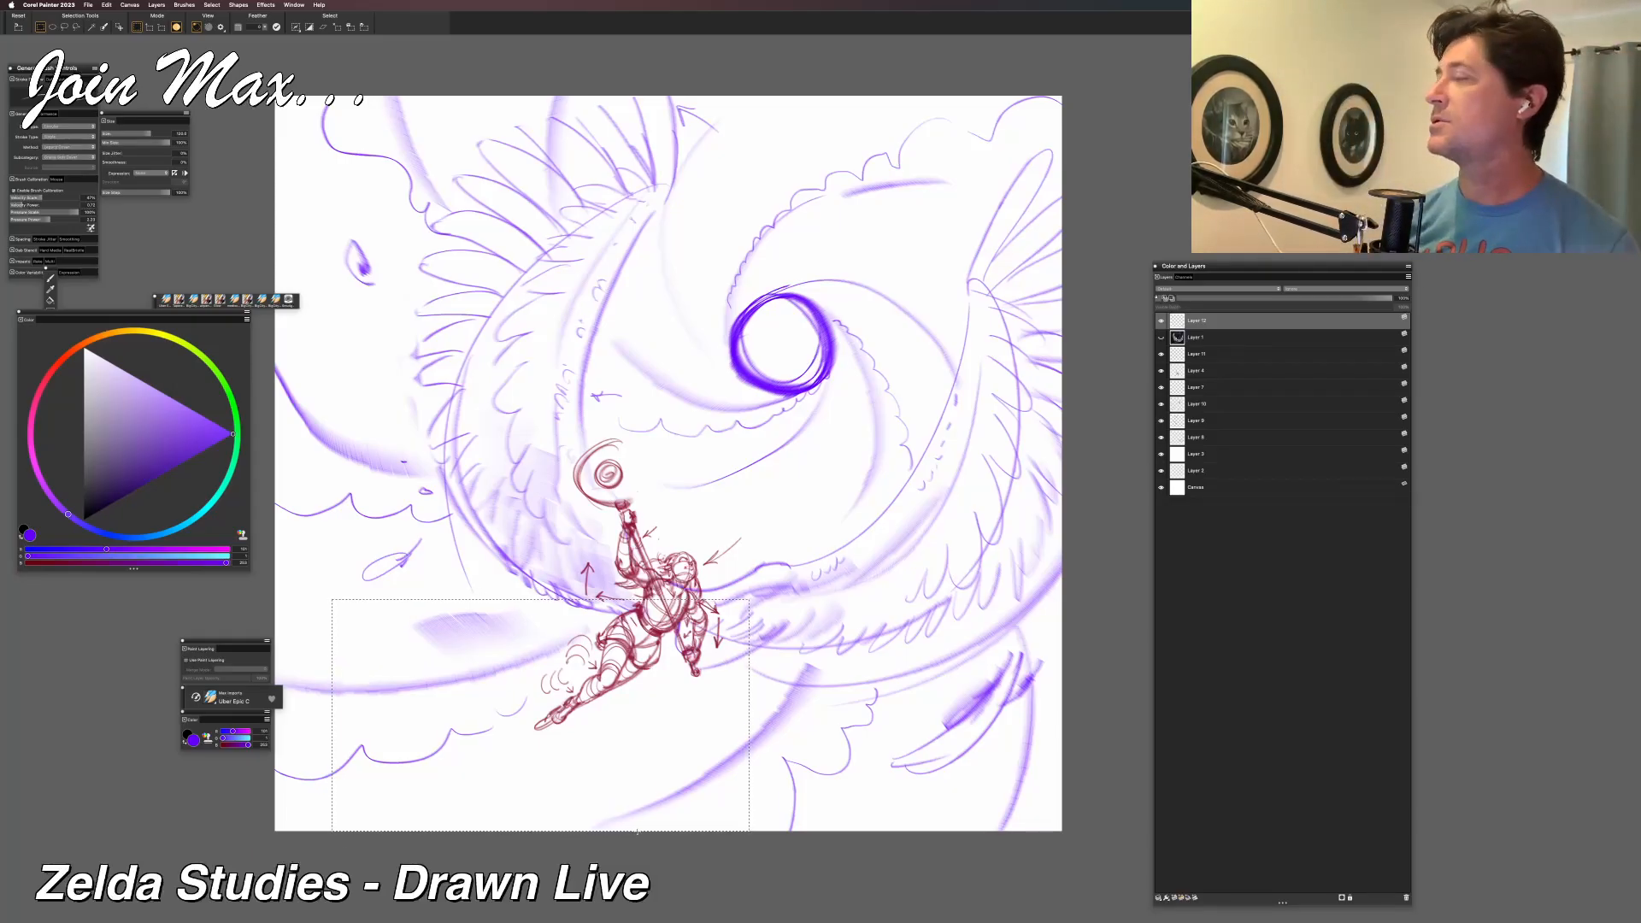
key("super+Tab")
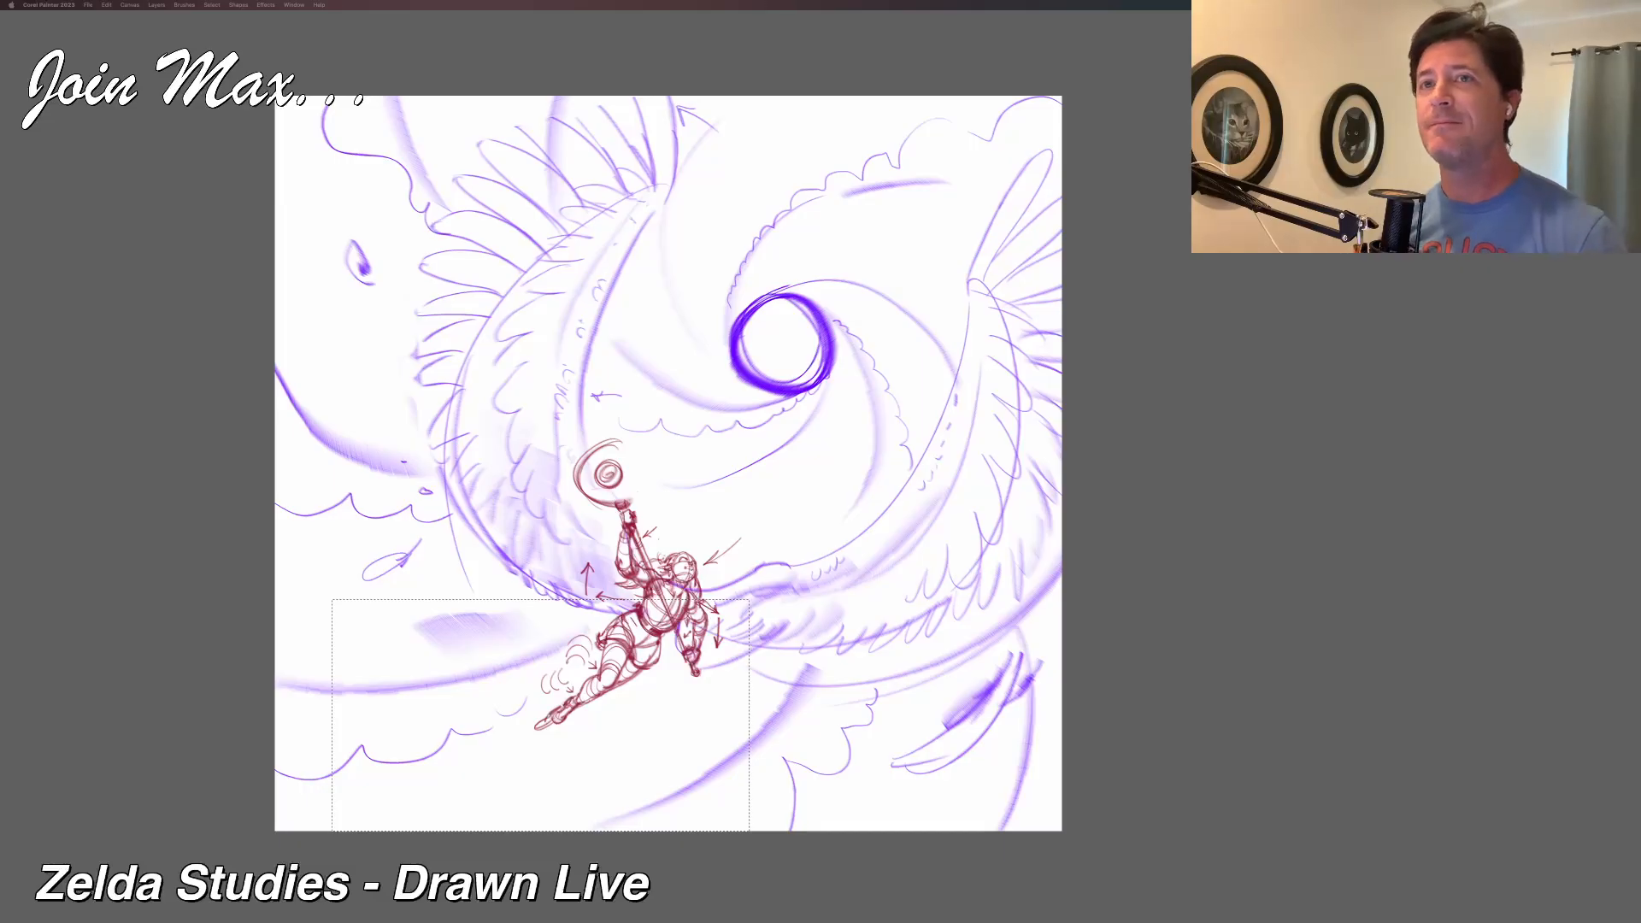
key("Tab")
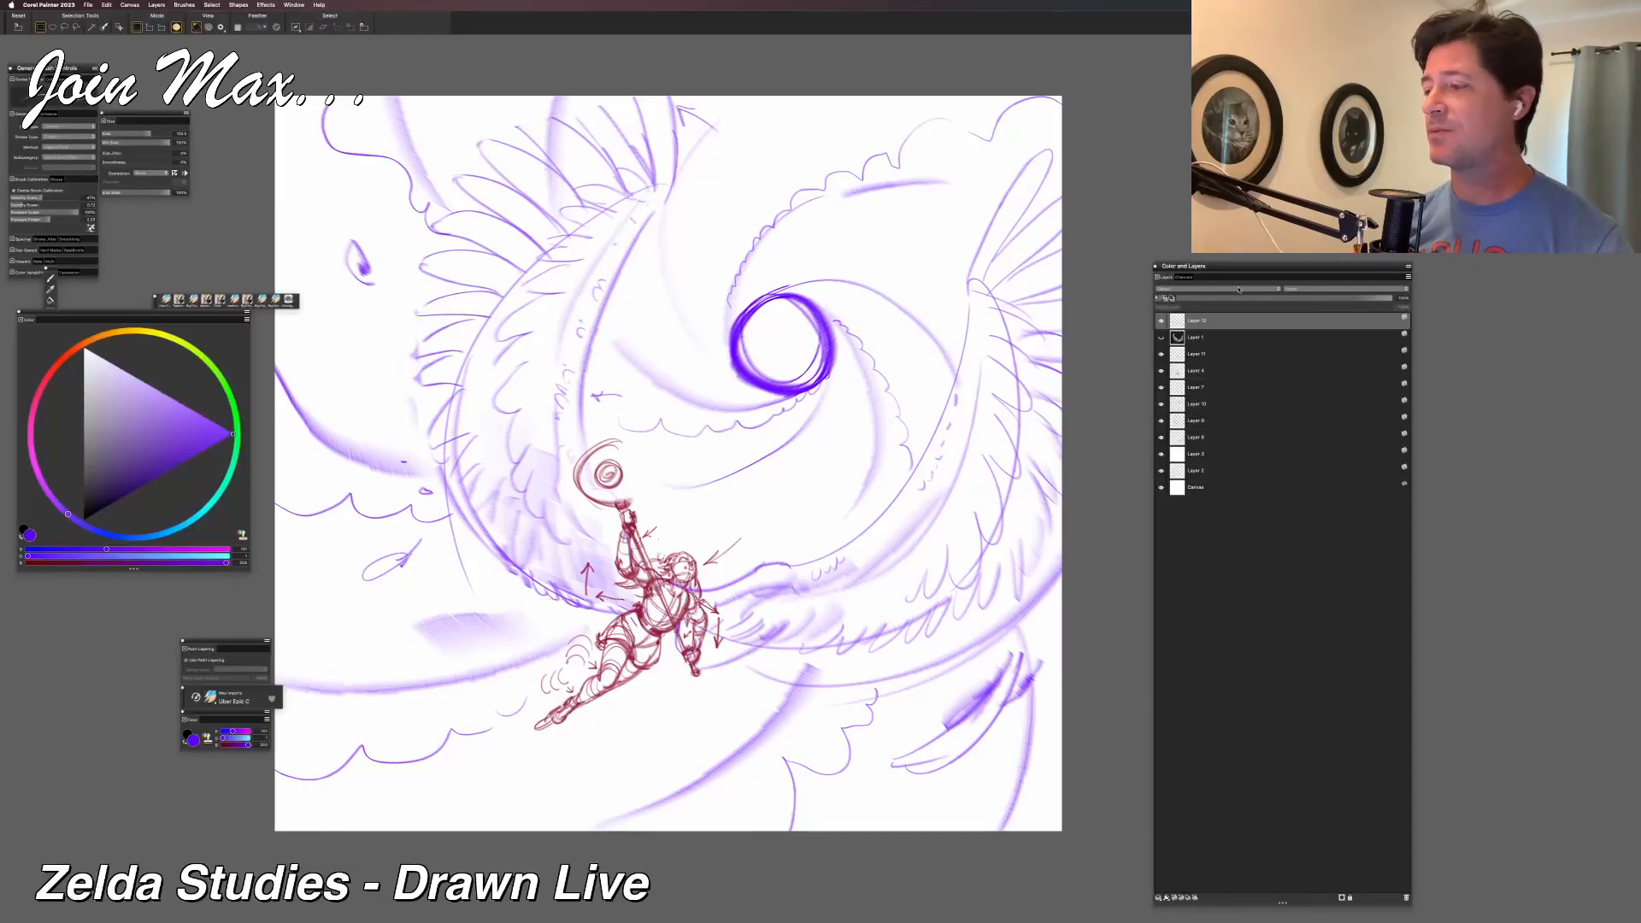
Save the sketch, accepting that its layers are merged, and switch to Bridge and back to Corel Painter.
key("super+s")
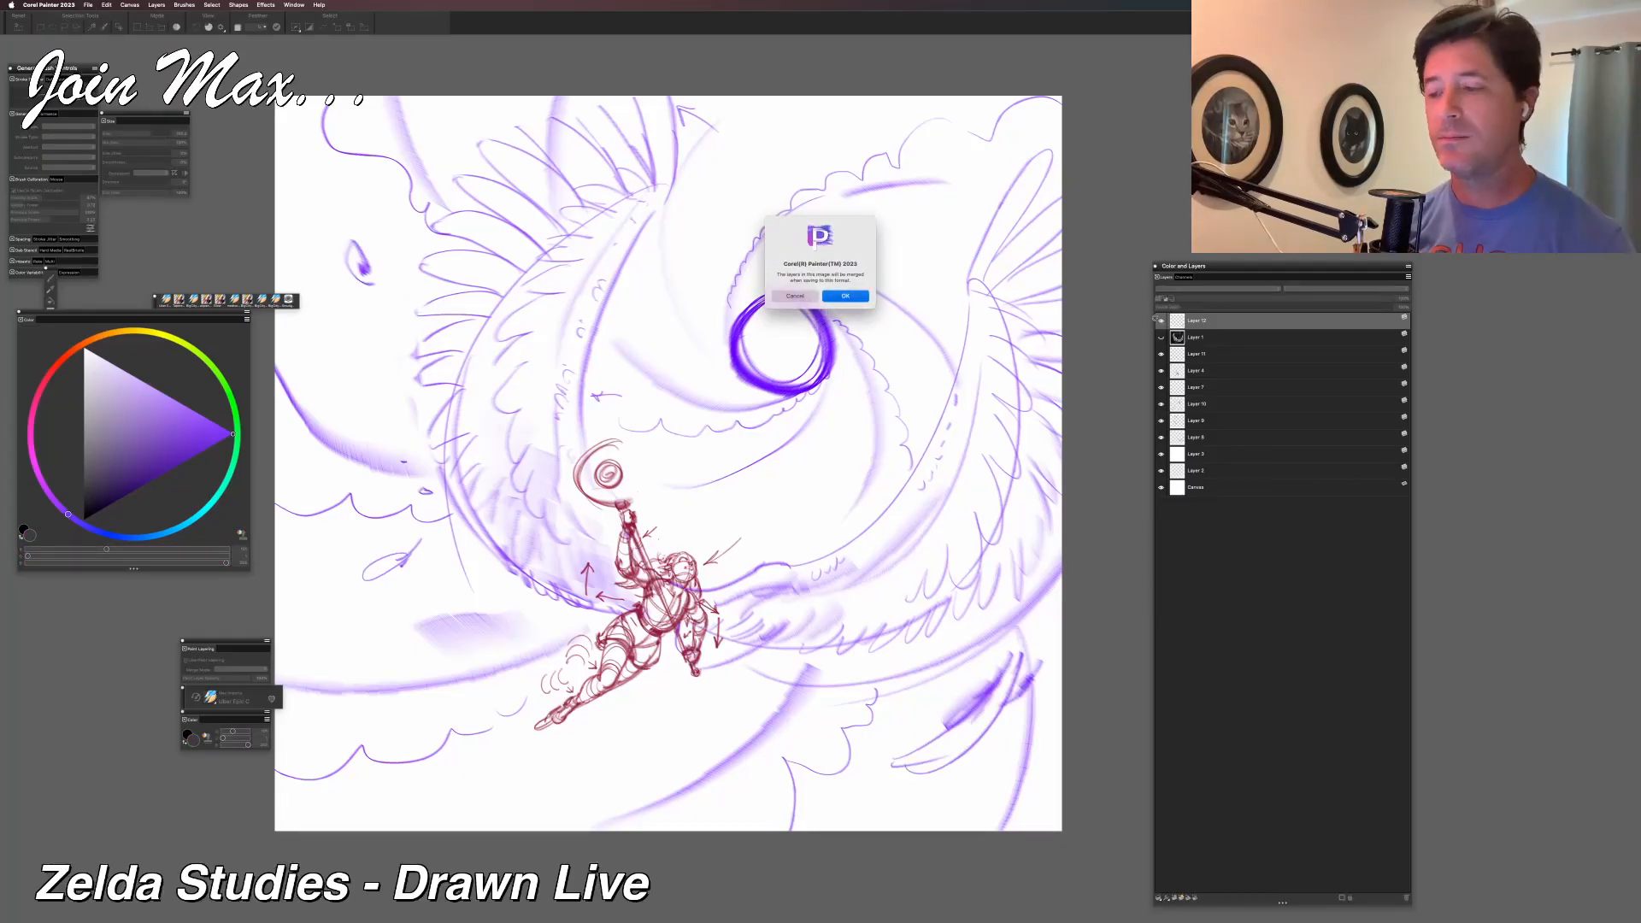
key("Return")
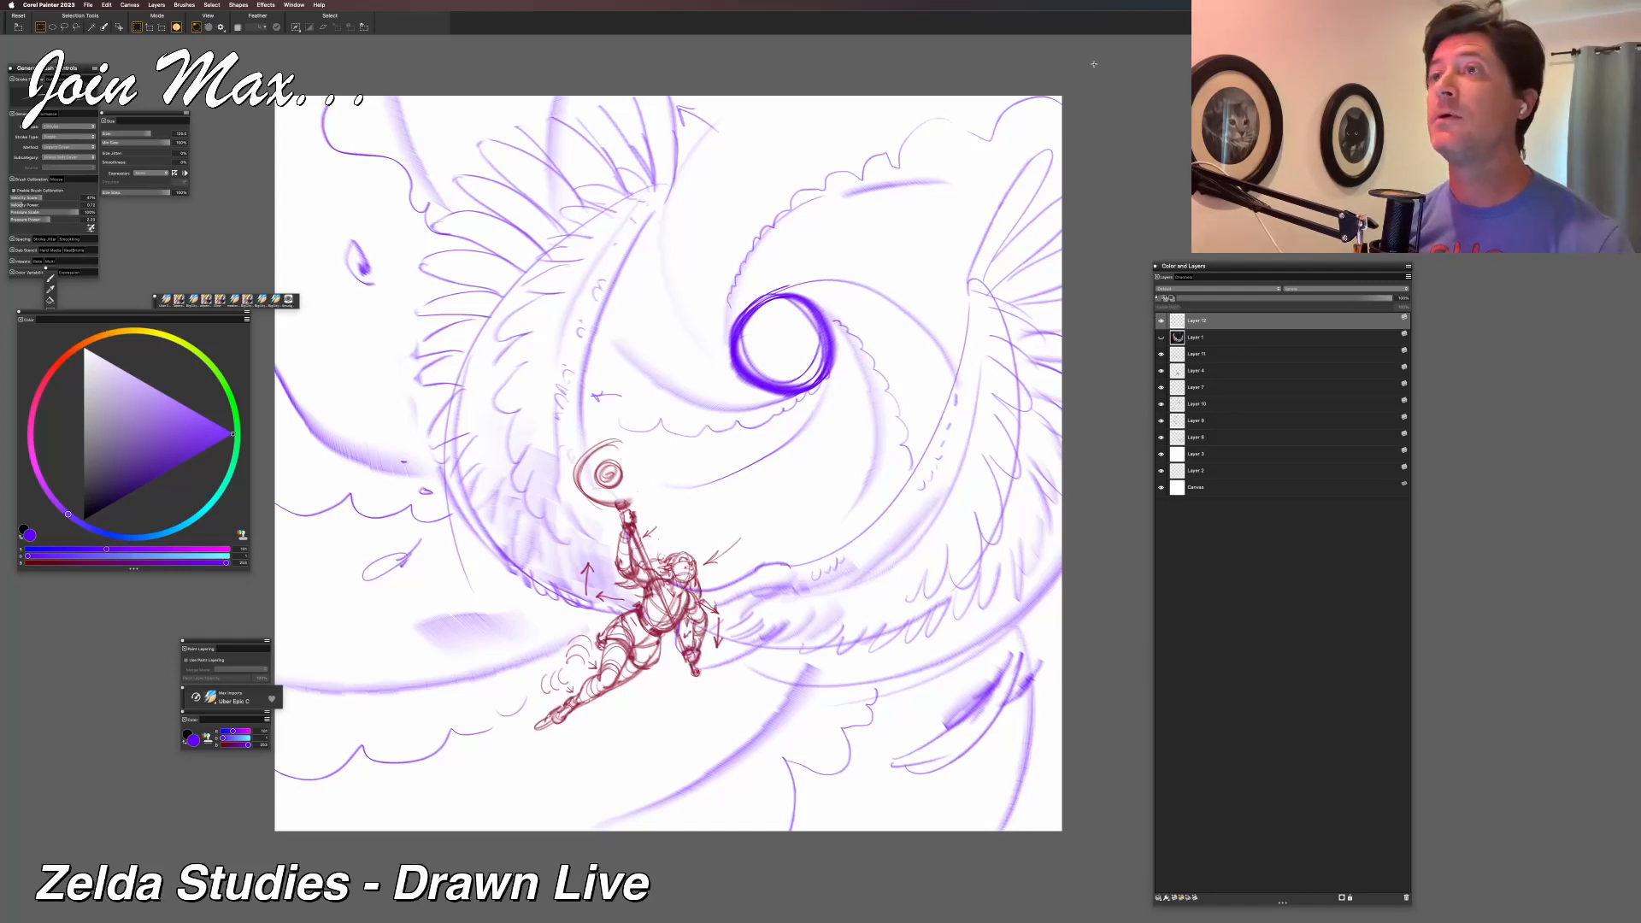
key("super+Tab")
key("super+Tab")
key("super+Tab")
key("super+Tab")
key("super+Tab")
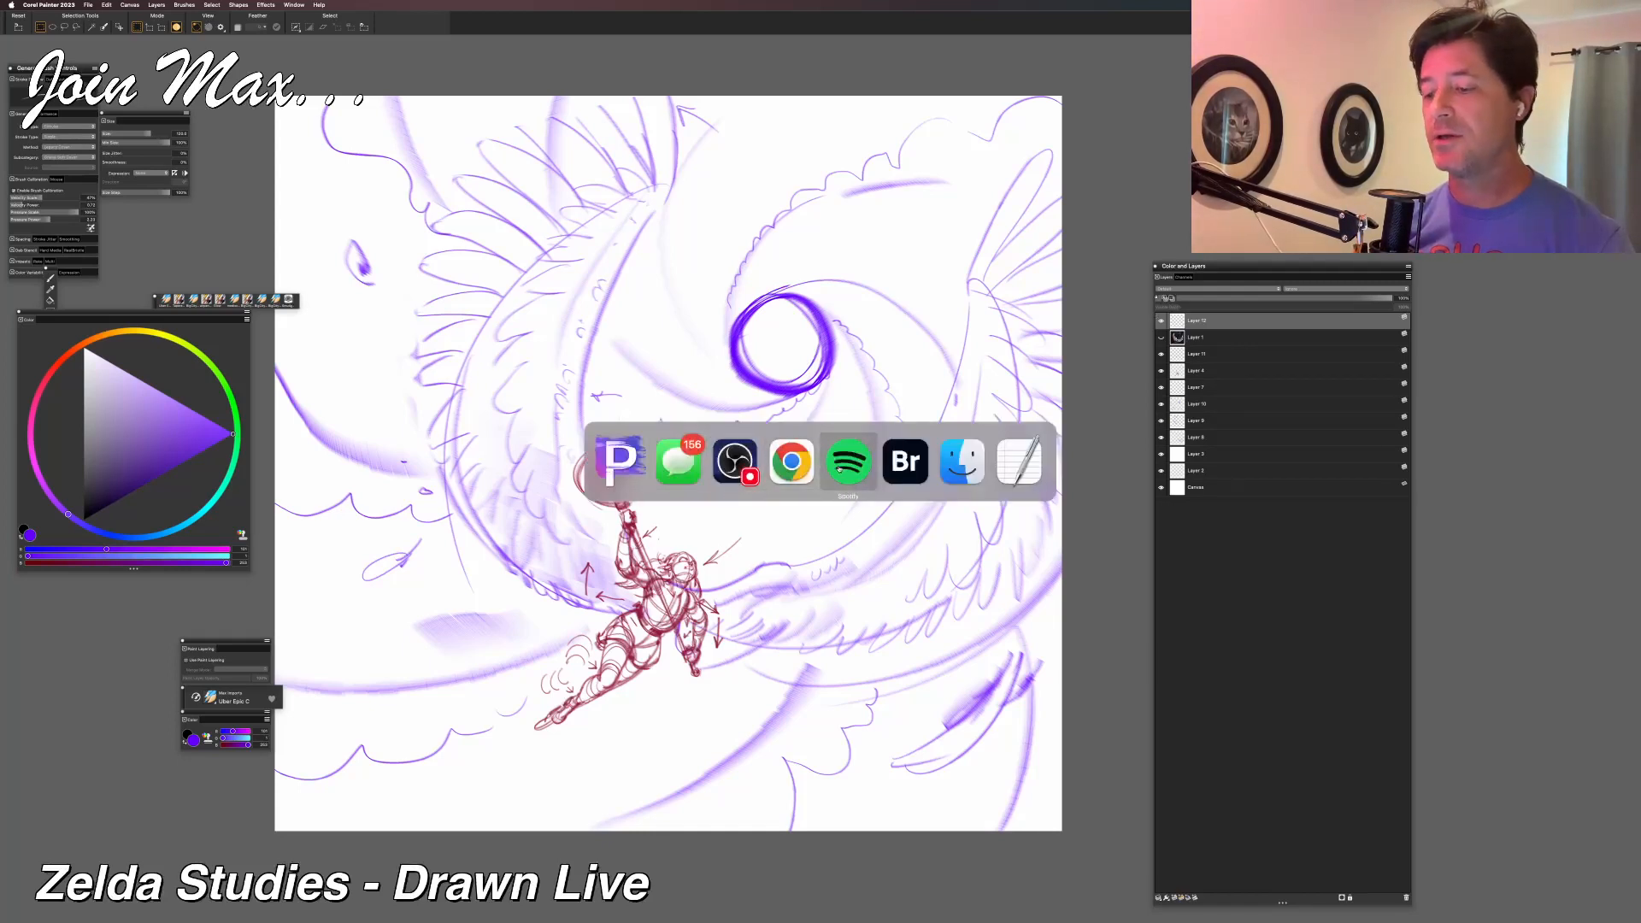
key("super+Tab")
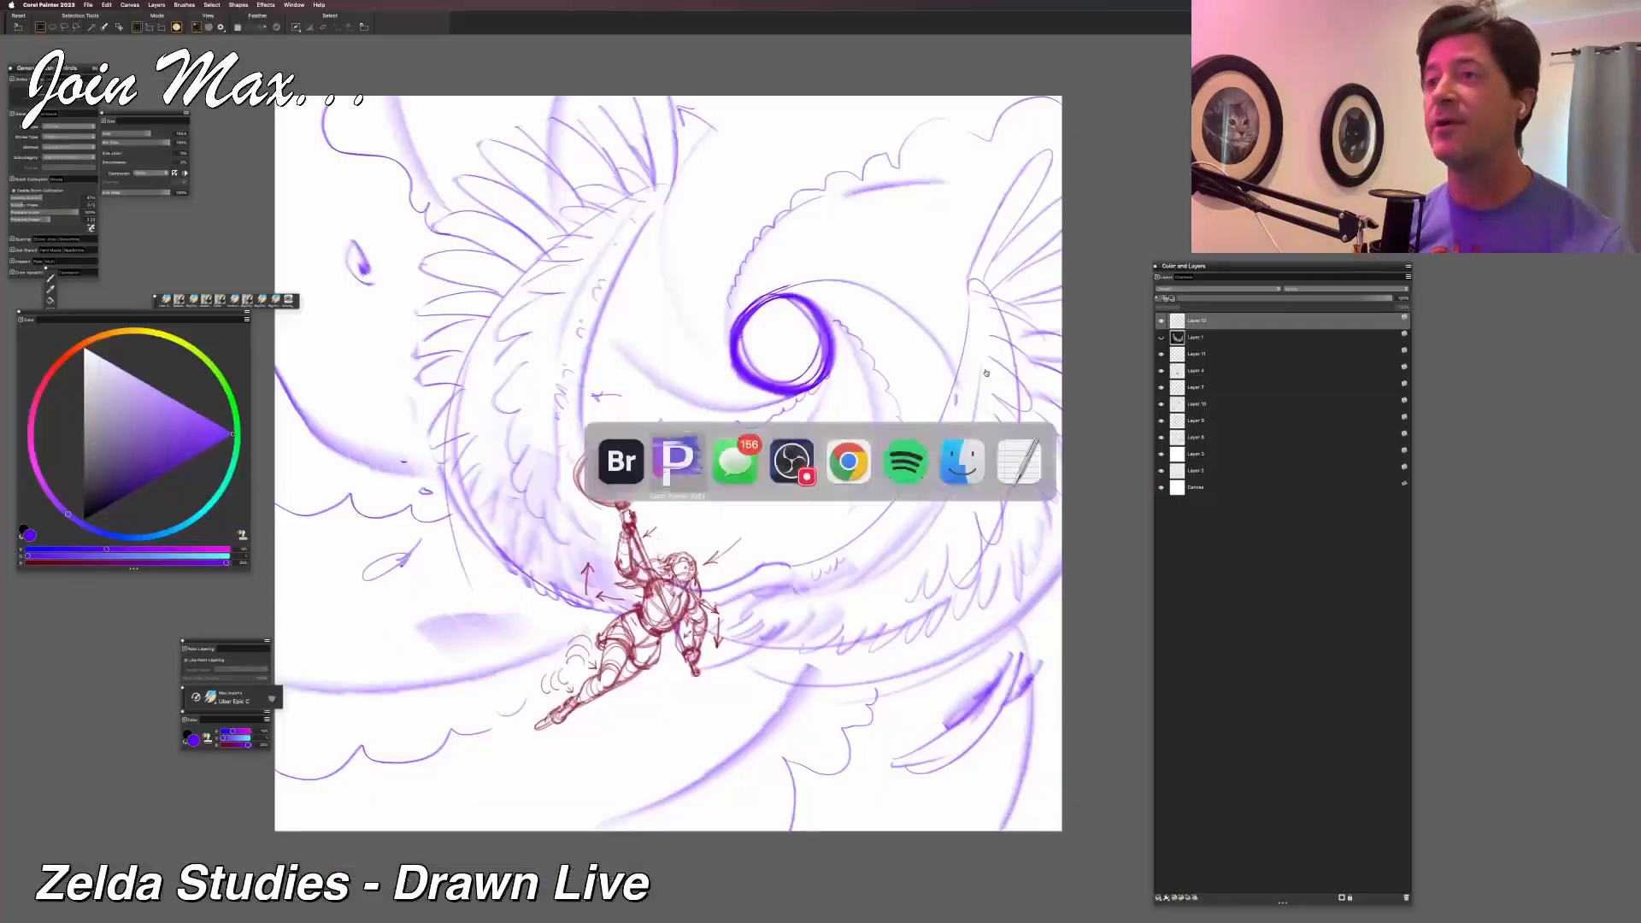
Save the sketch again and close it to return to the lava mountain painting.
key("super+s")
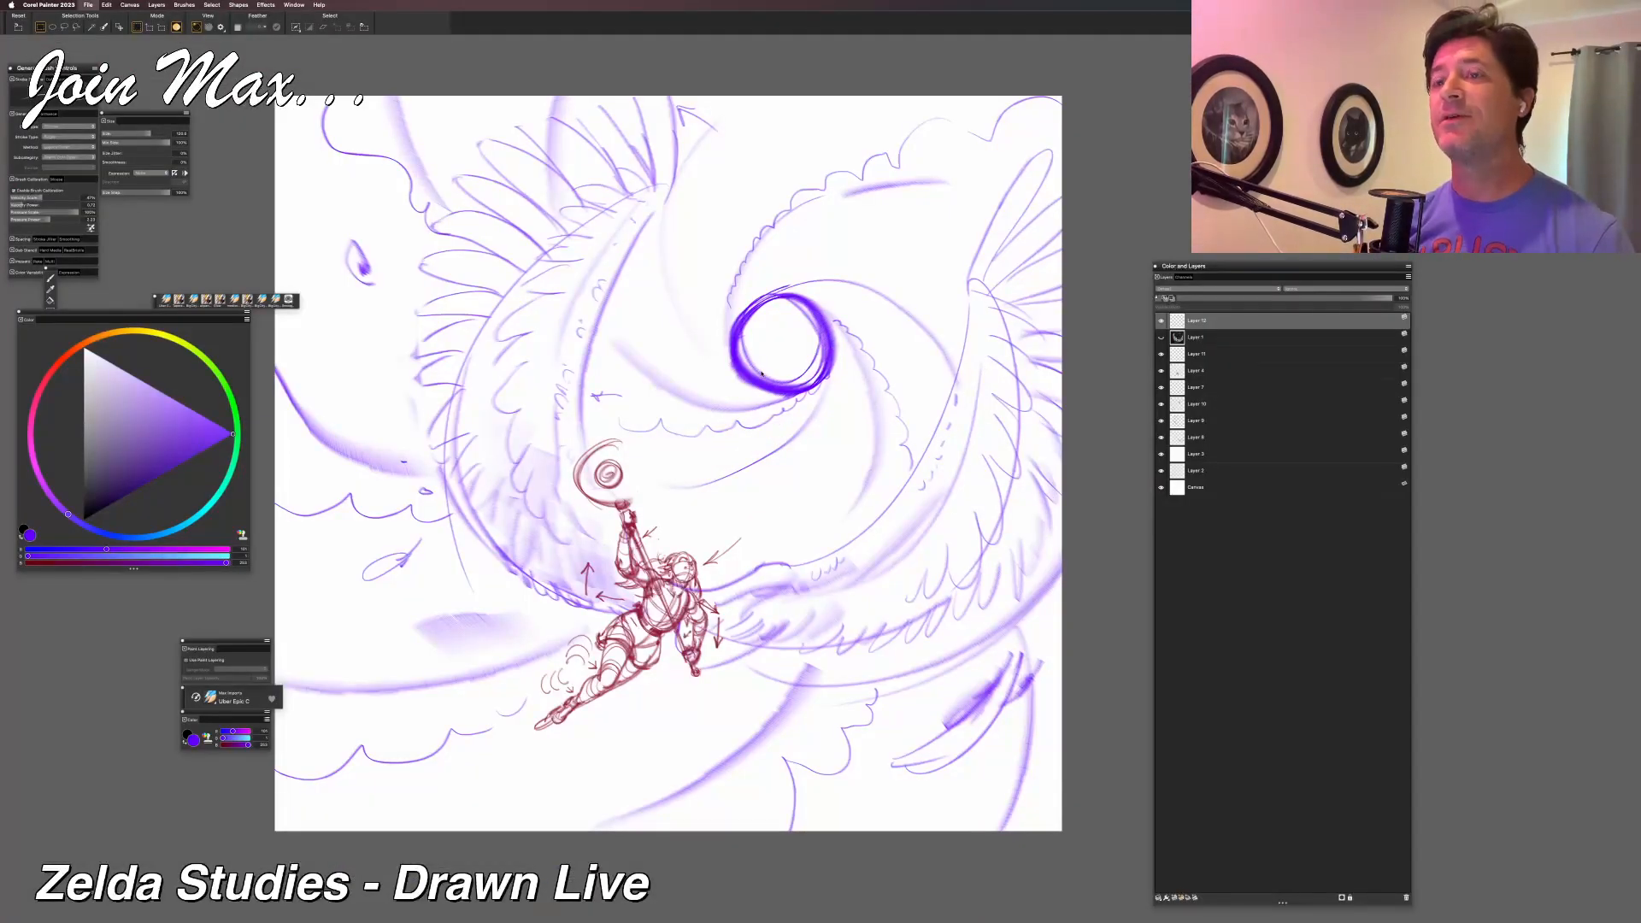
key("super+w")
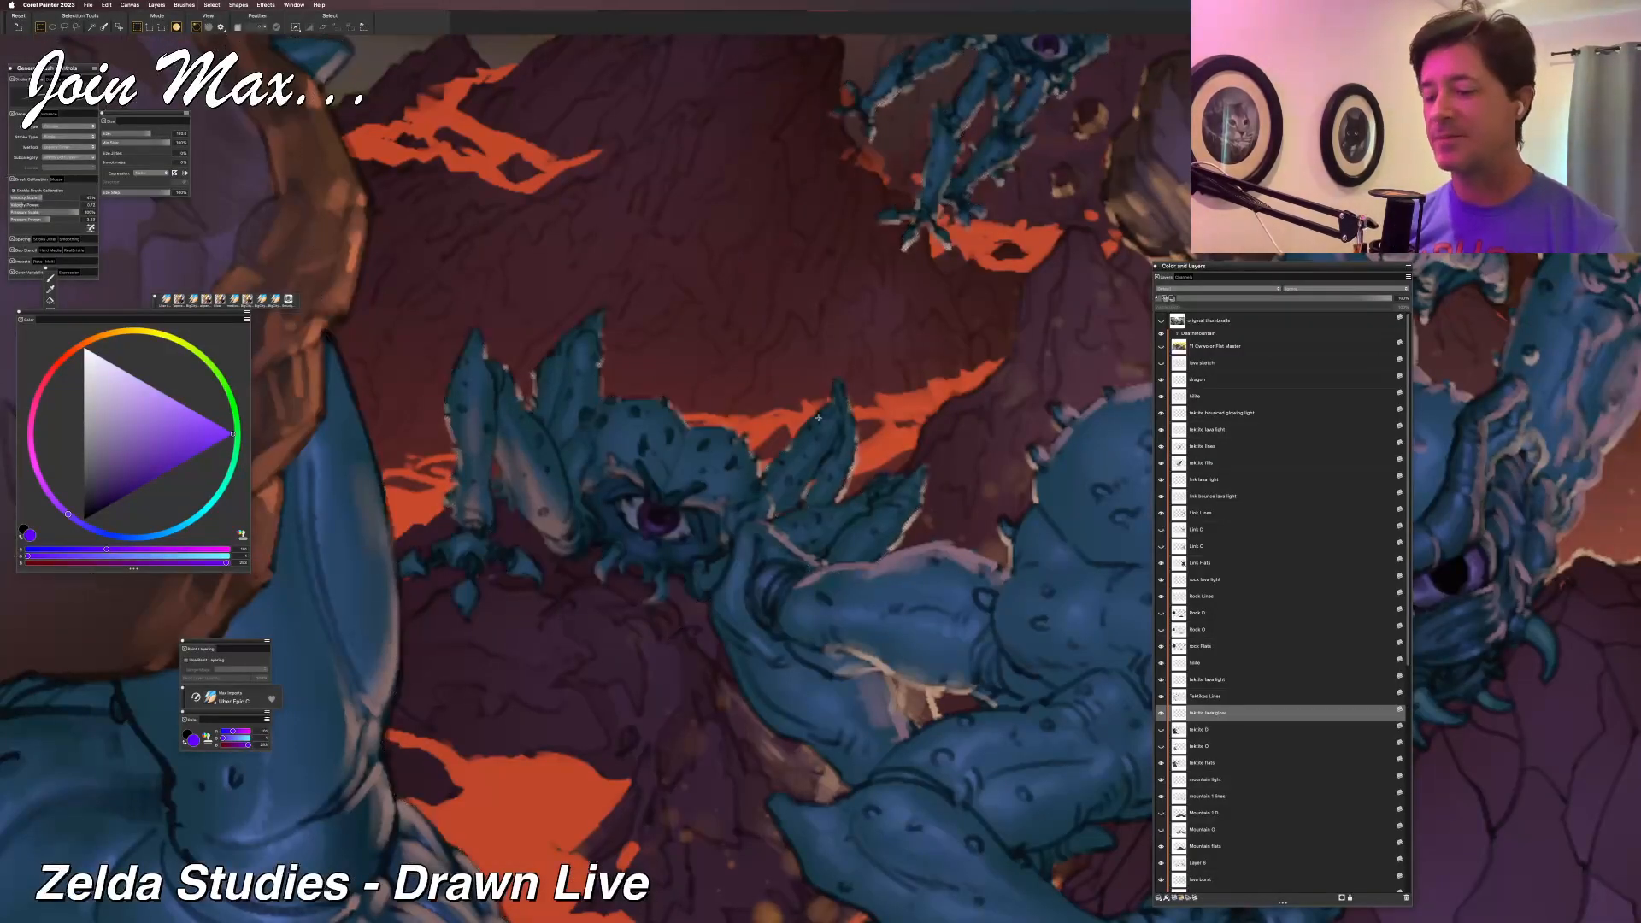
scroll(813, 417, "down", 3)
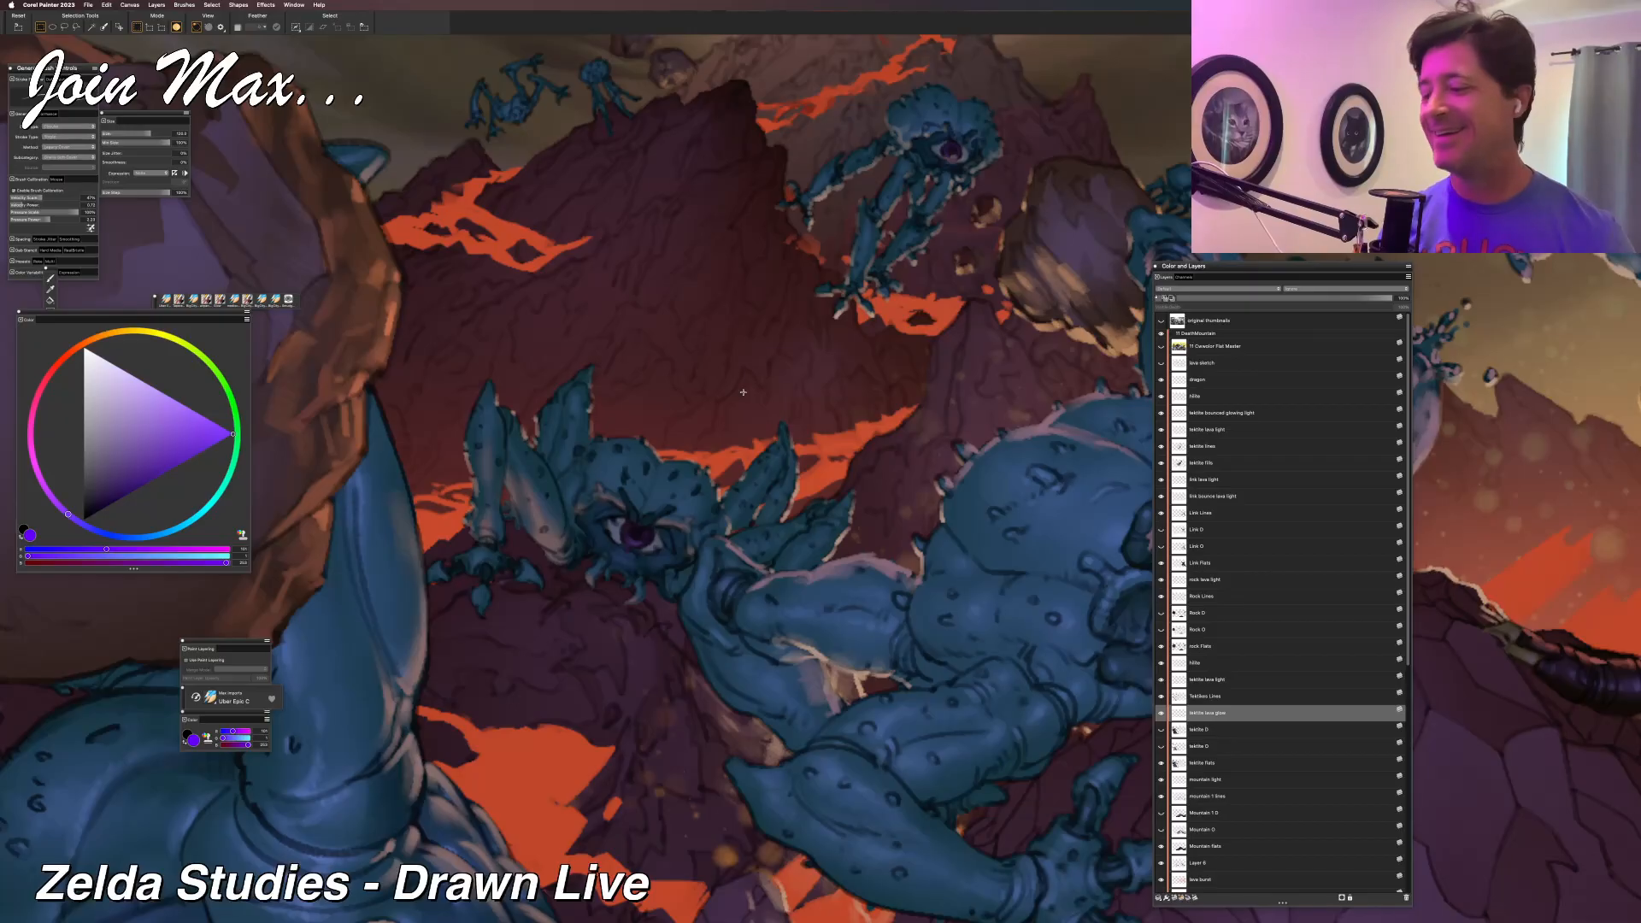
Sample a muted reddish grey from the lit tektite with the brush and paint glow on its front claw.
key("b")
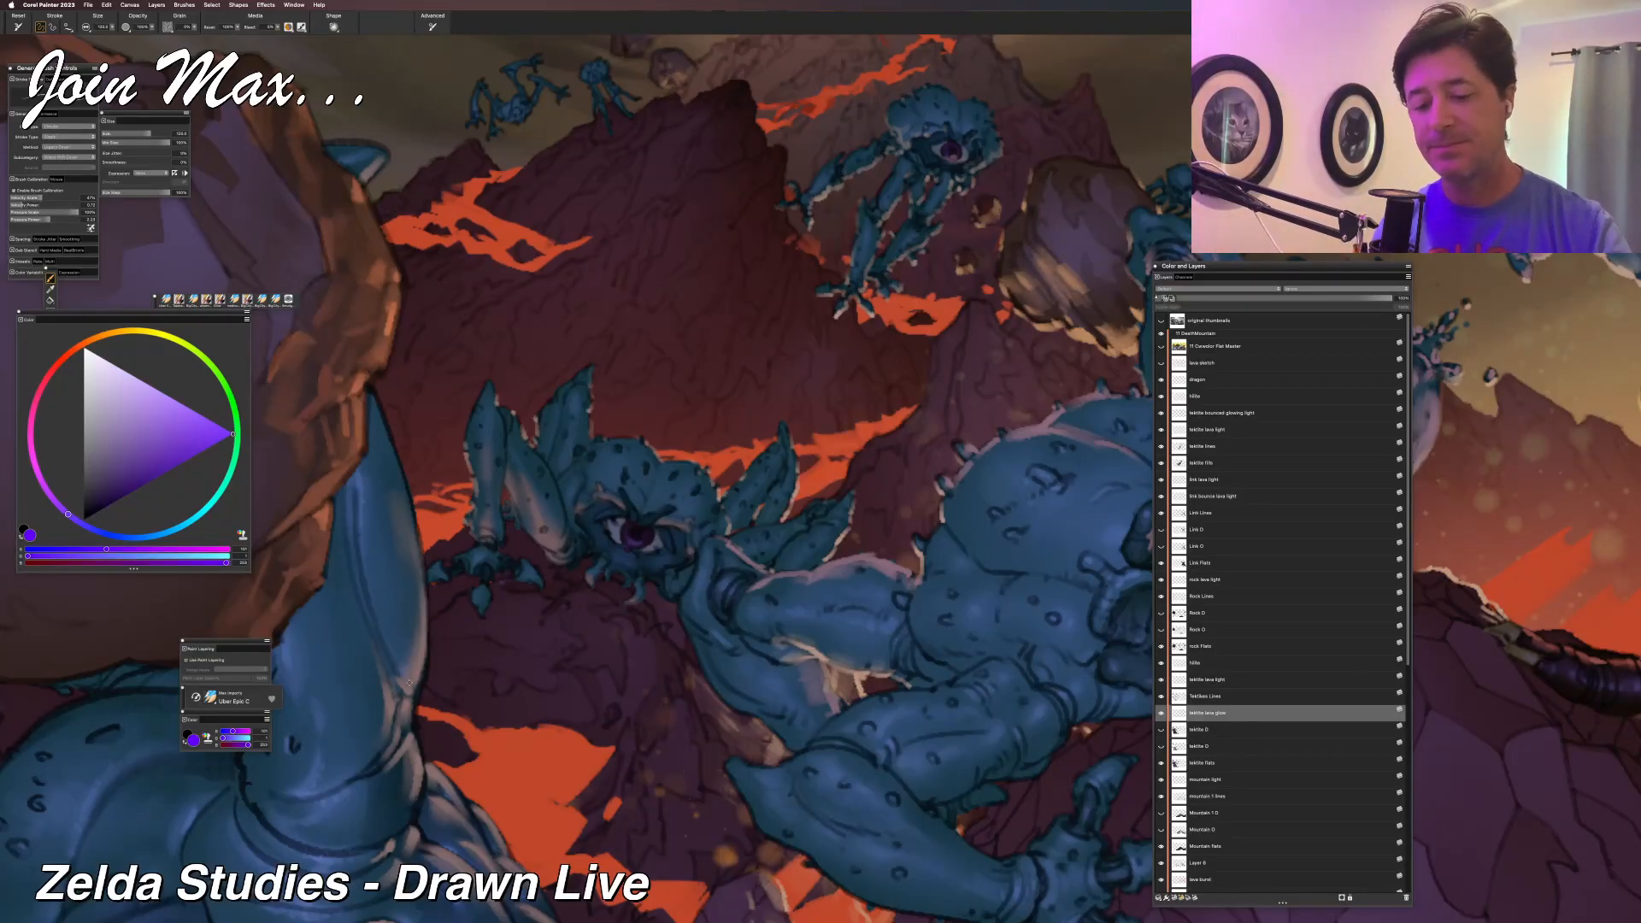
left_click(457, 488, "alt")
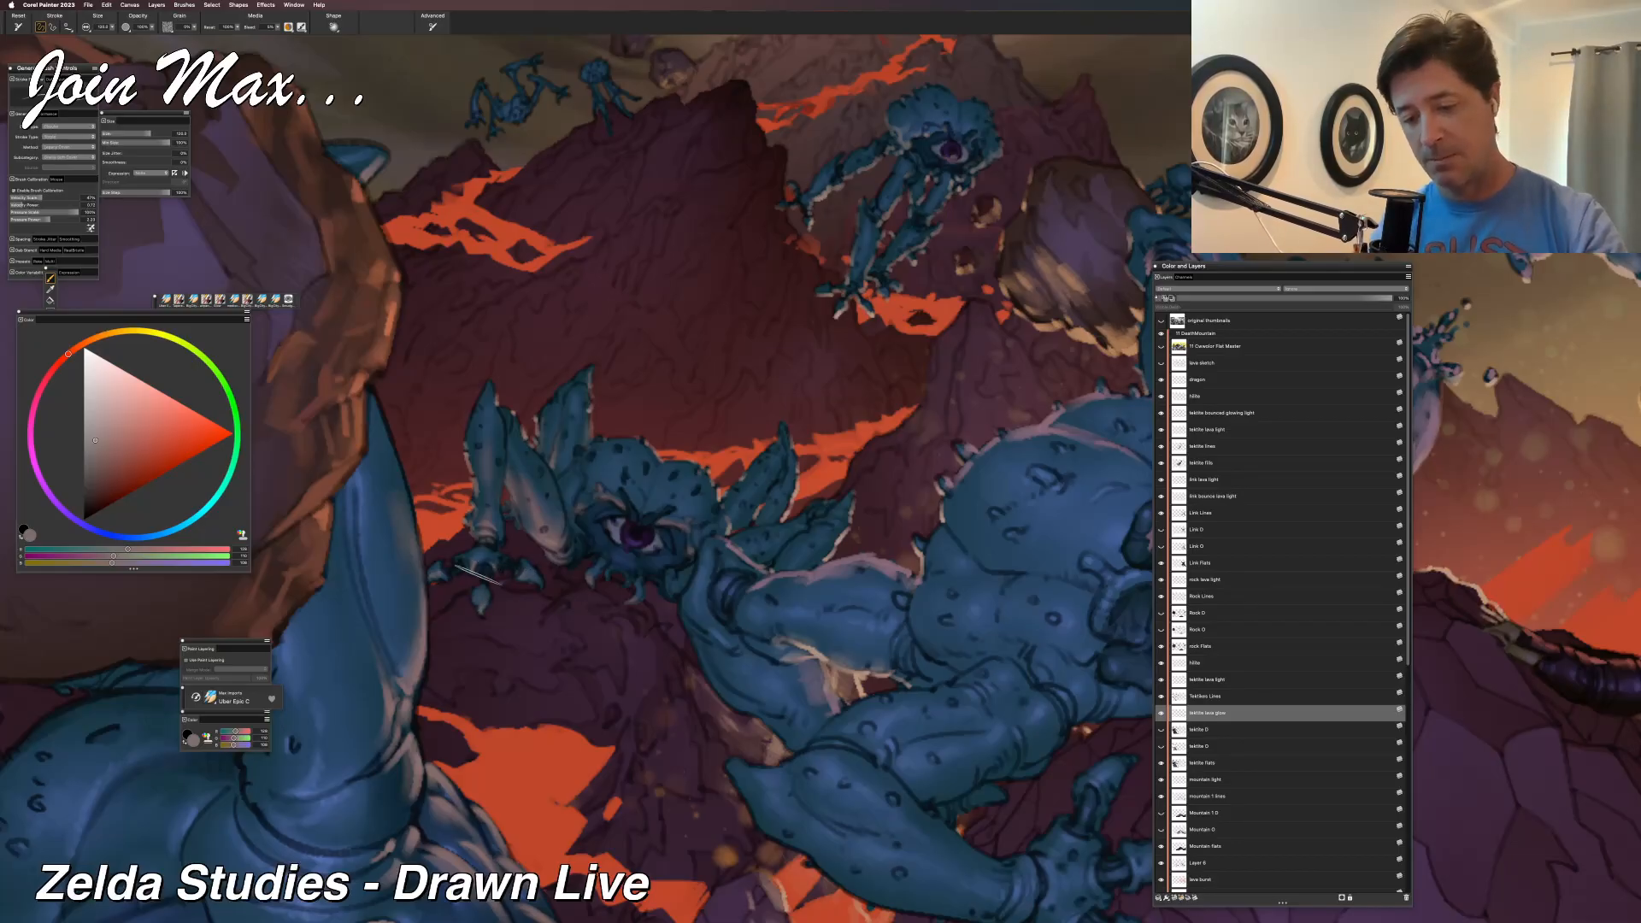
left_click_drag(479, 575, 475, 702)
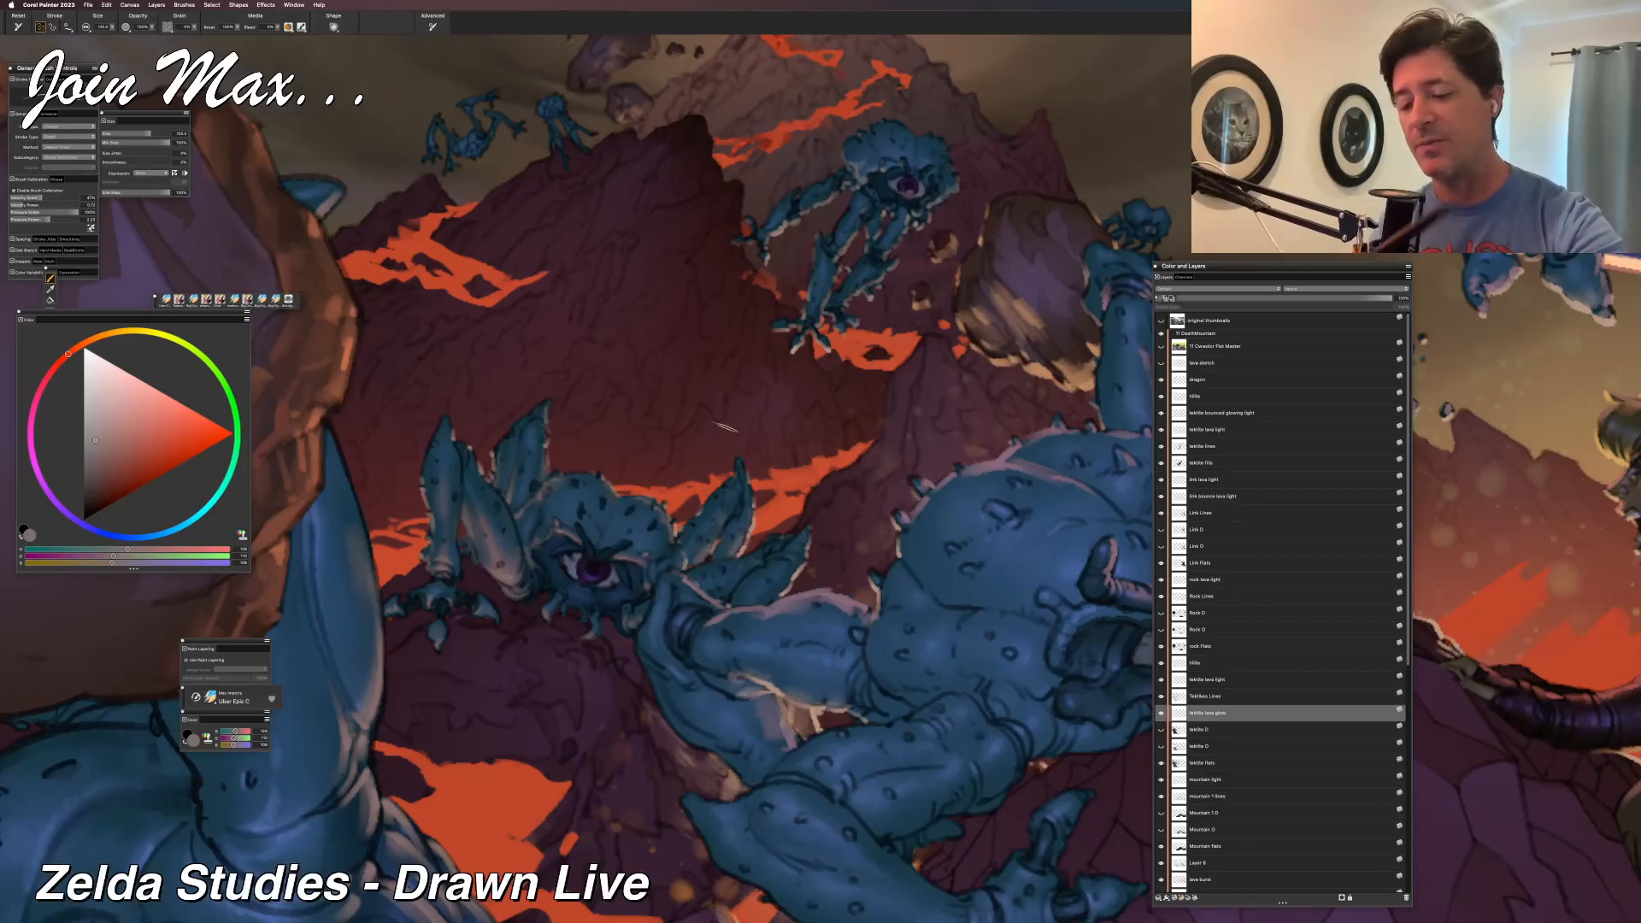
Sample the dark blue beside the tektite's eye, shift its red, green and blue levels to a muted rose, and paint around the eye.
scroll(512, 653, "down", 2)
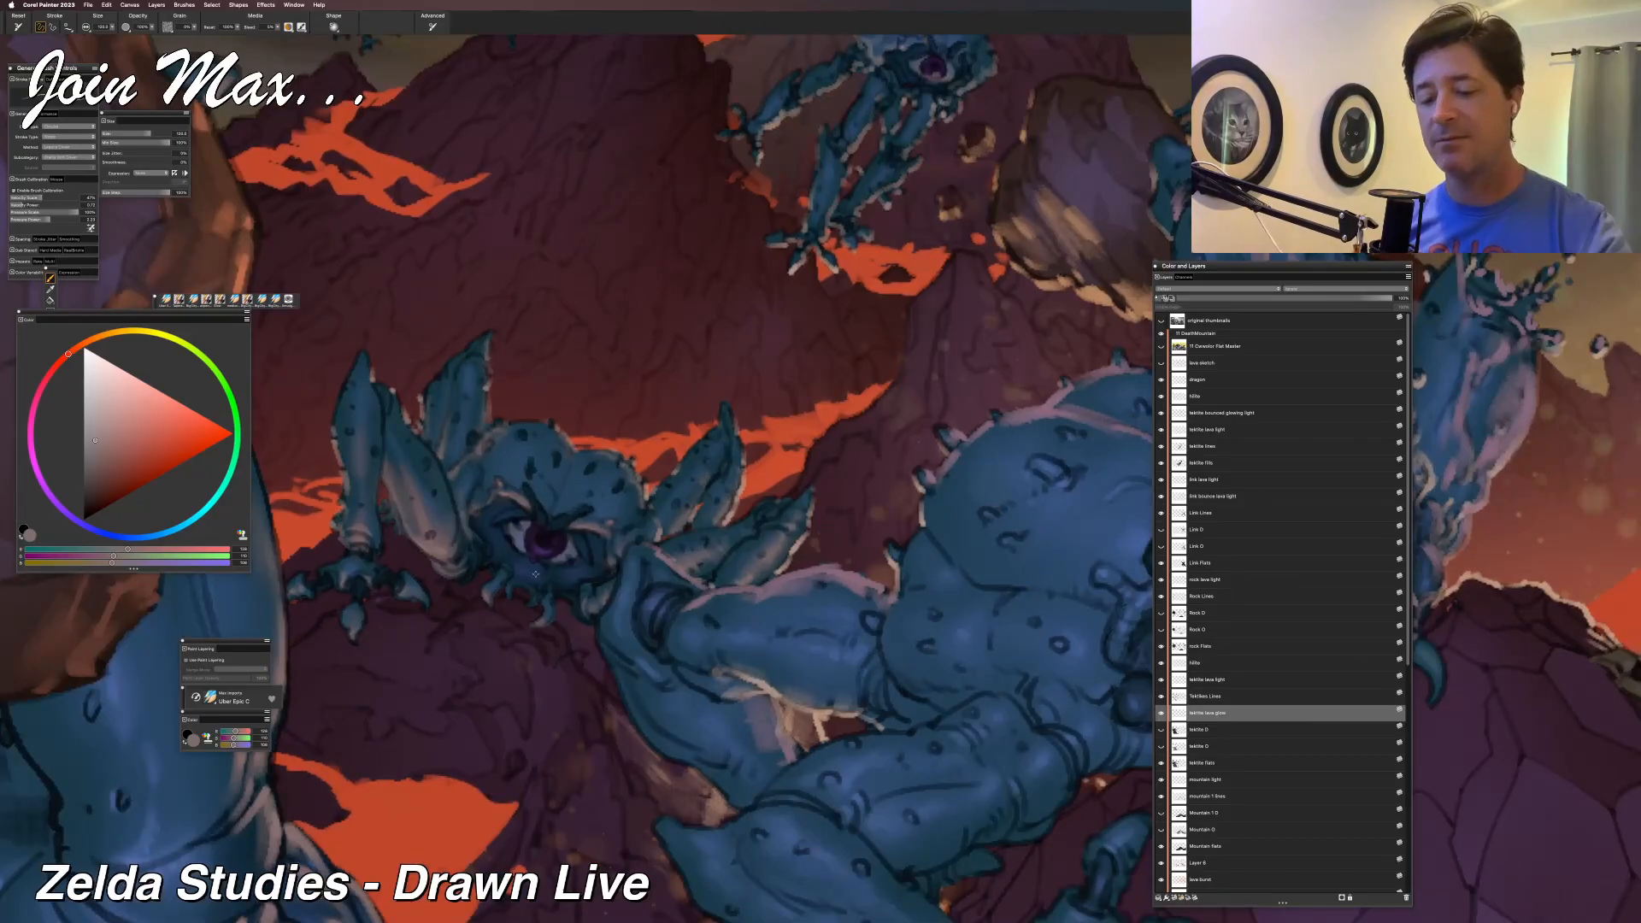
left_click(598, 554, "alt")
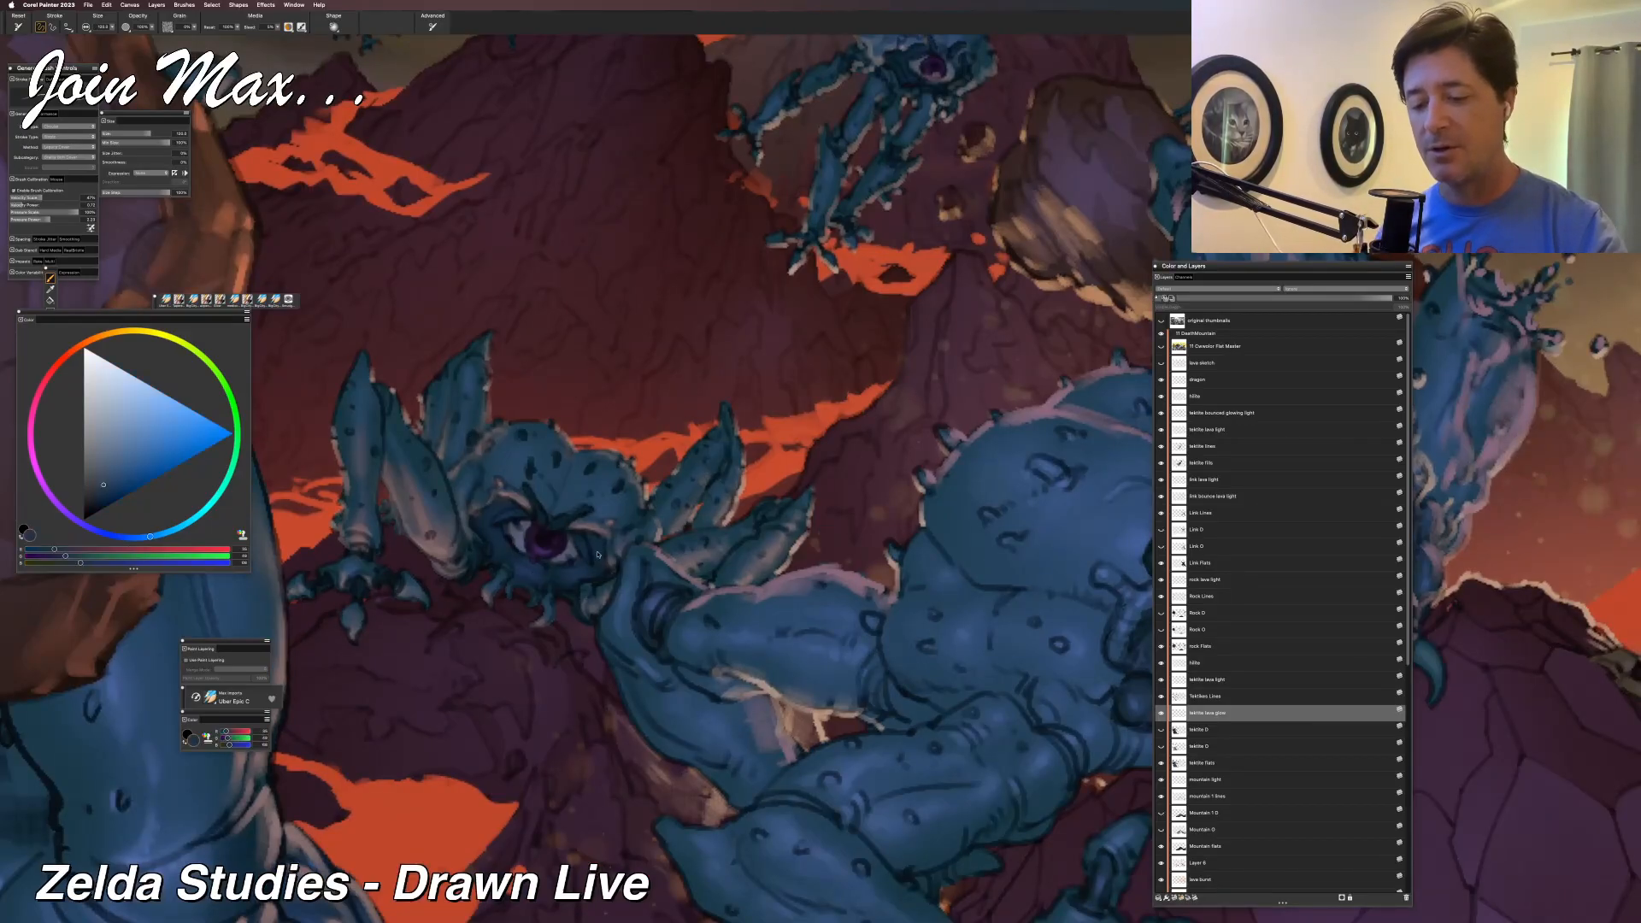
left_click(79, 549)
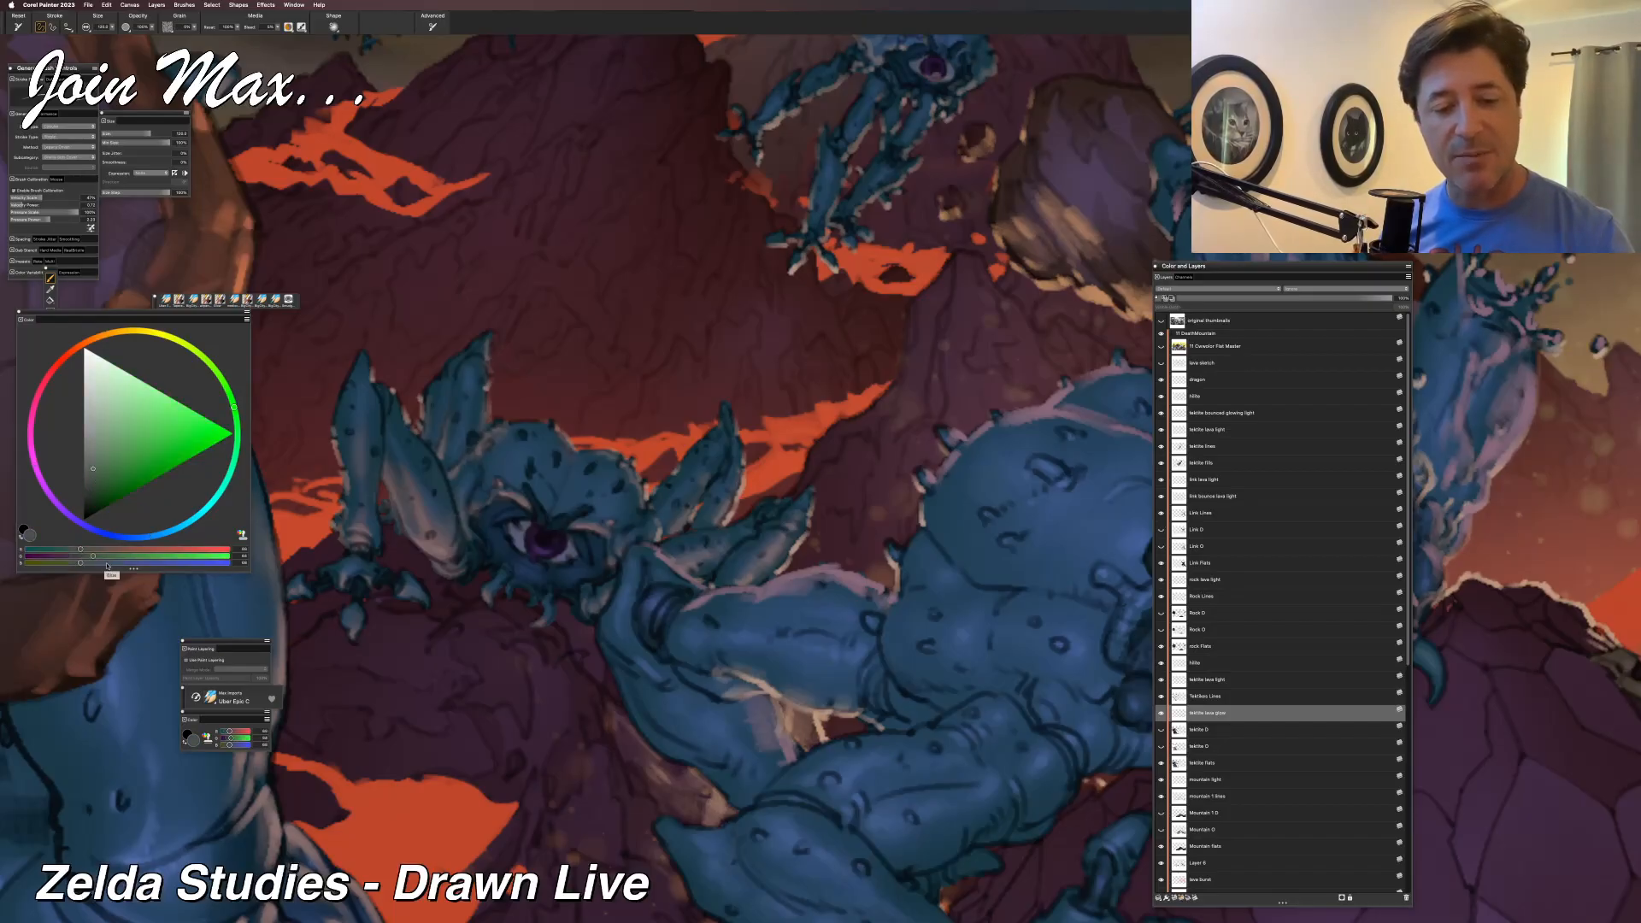
left_click(108, 562)
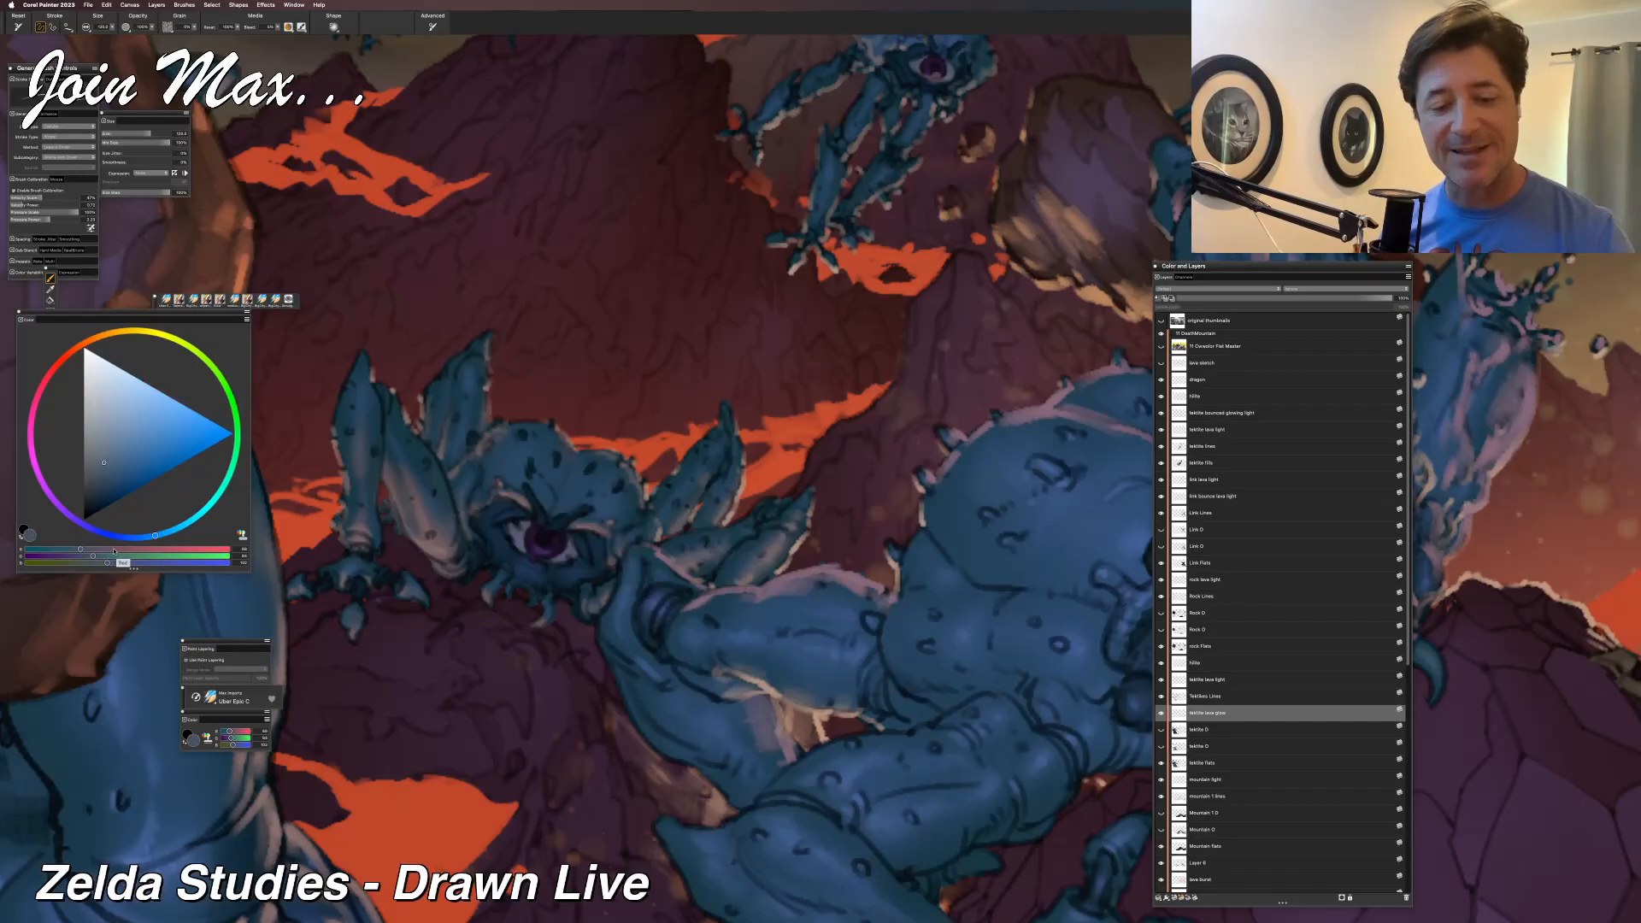
left_click(112, 550)
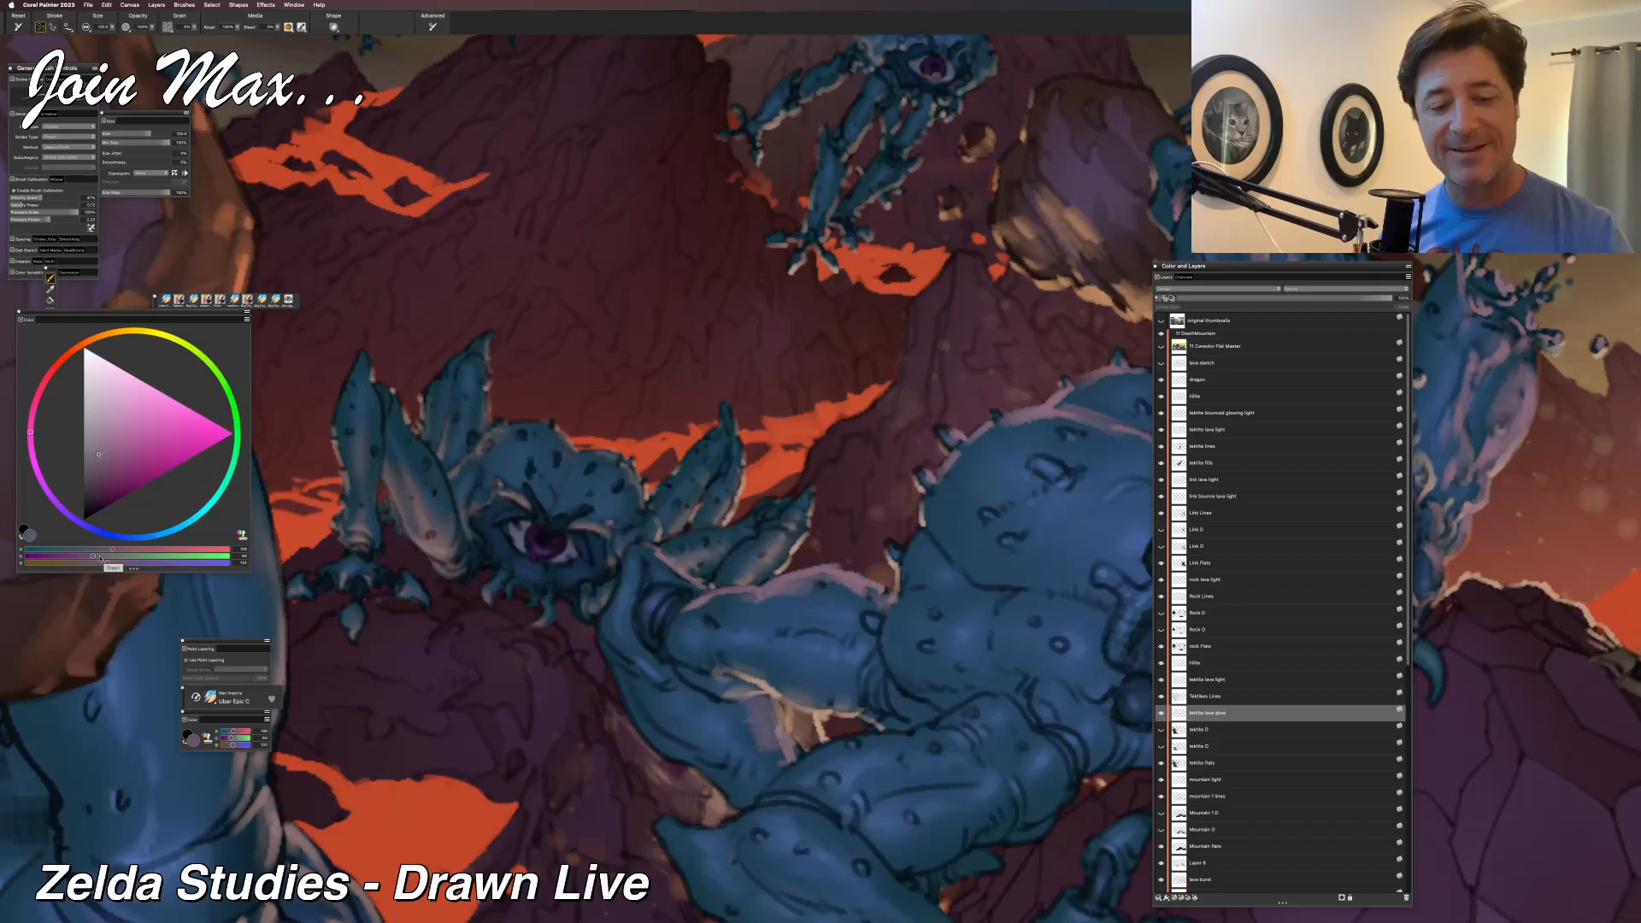
left_click(101, 555)
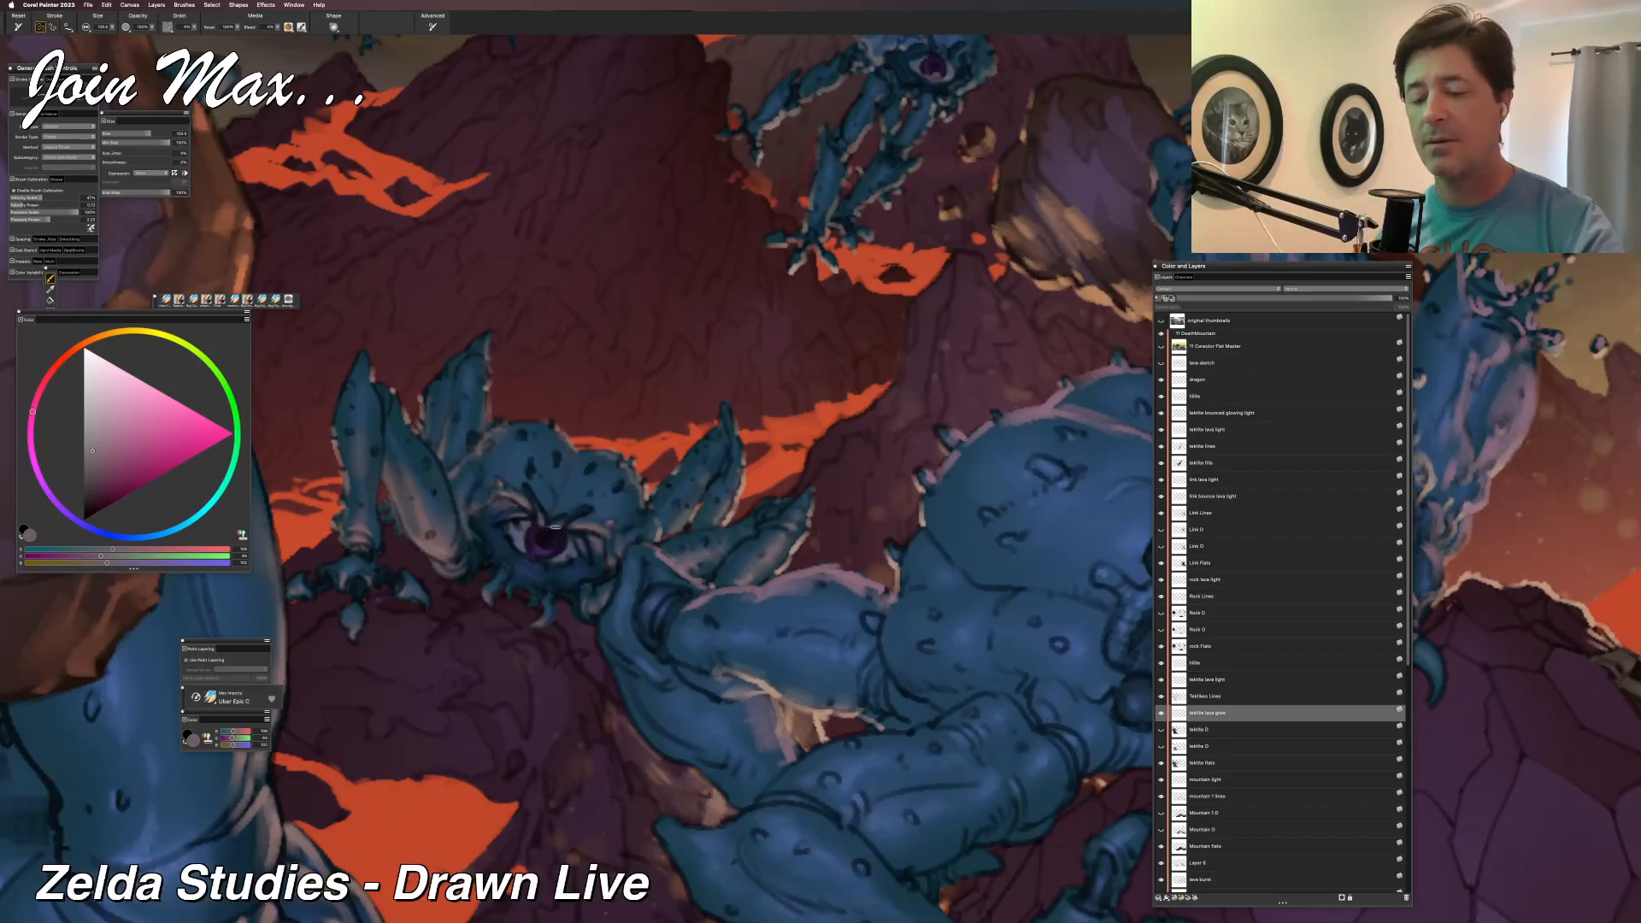
scroll(540, 625, "down", 5)
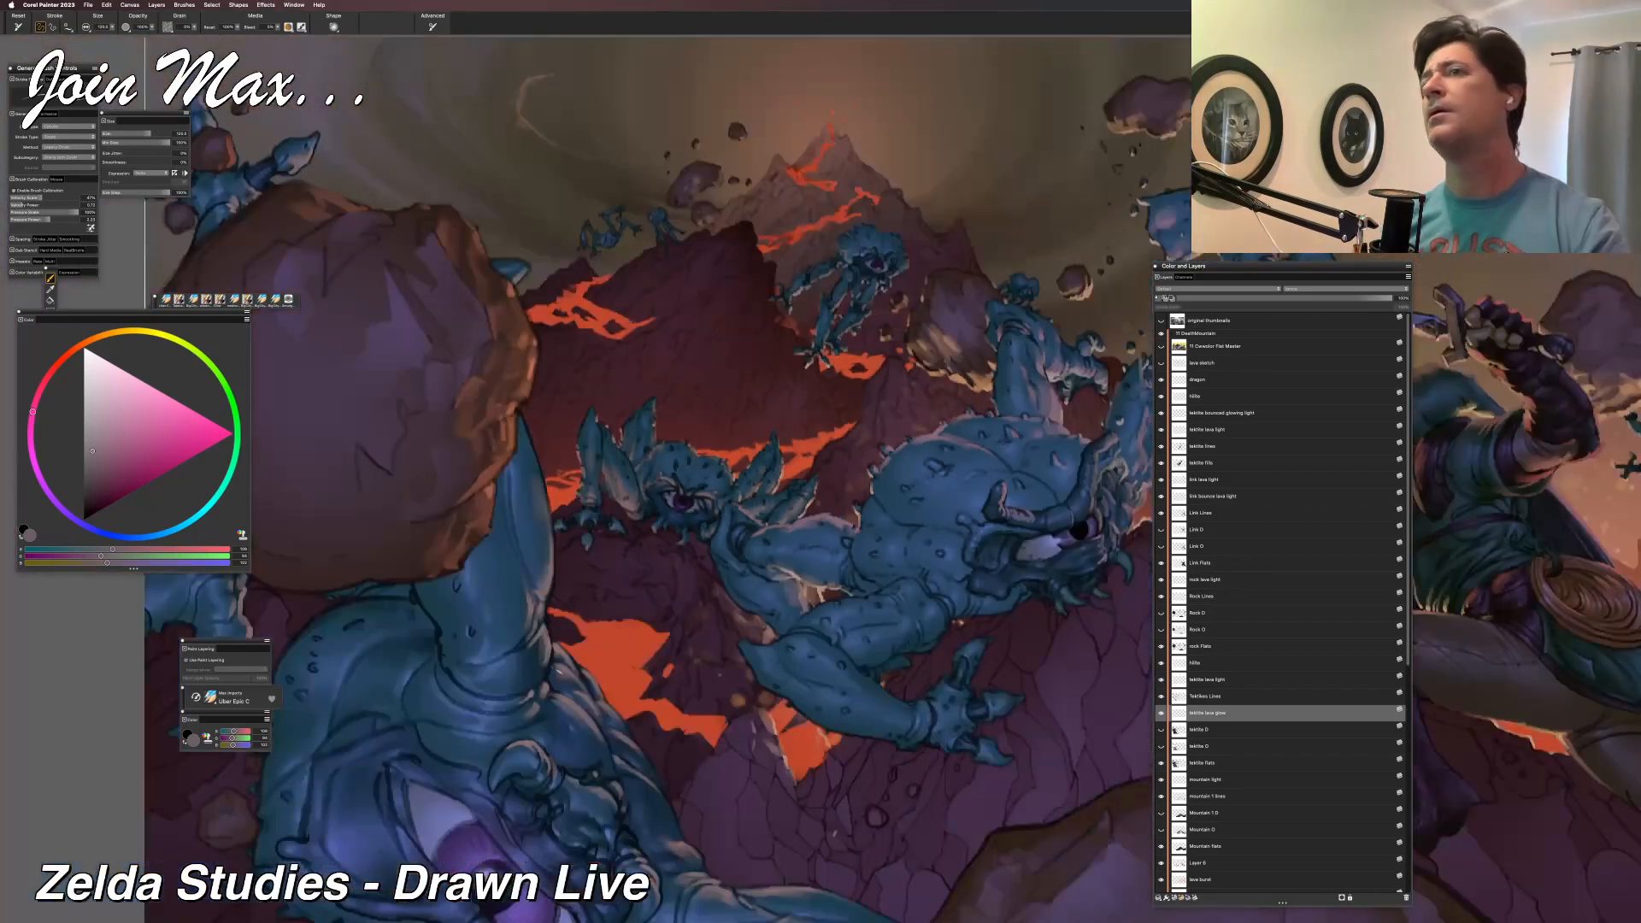
scroll(855, 431, "up", 2)
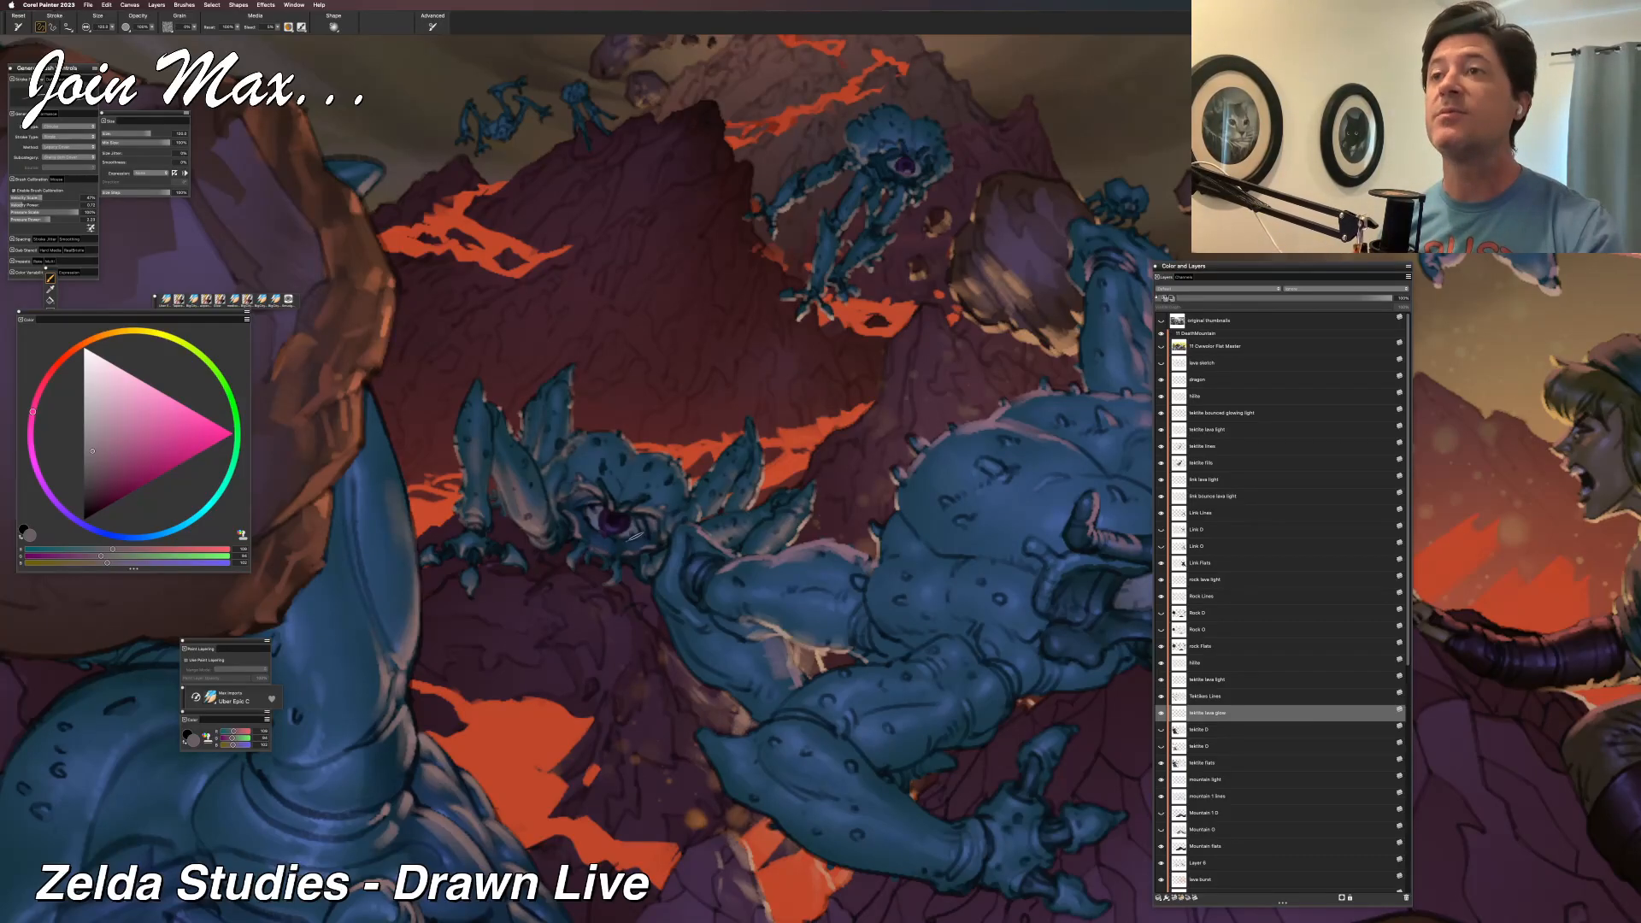
scroll(634, 535, "down", 5)
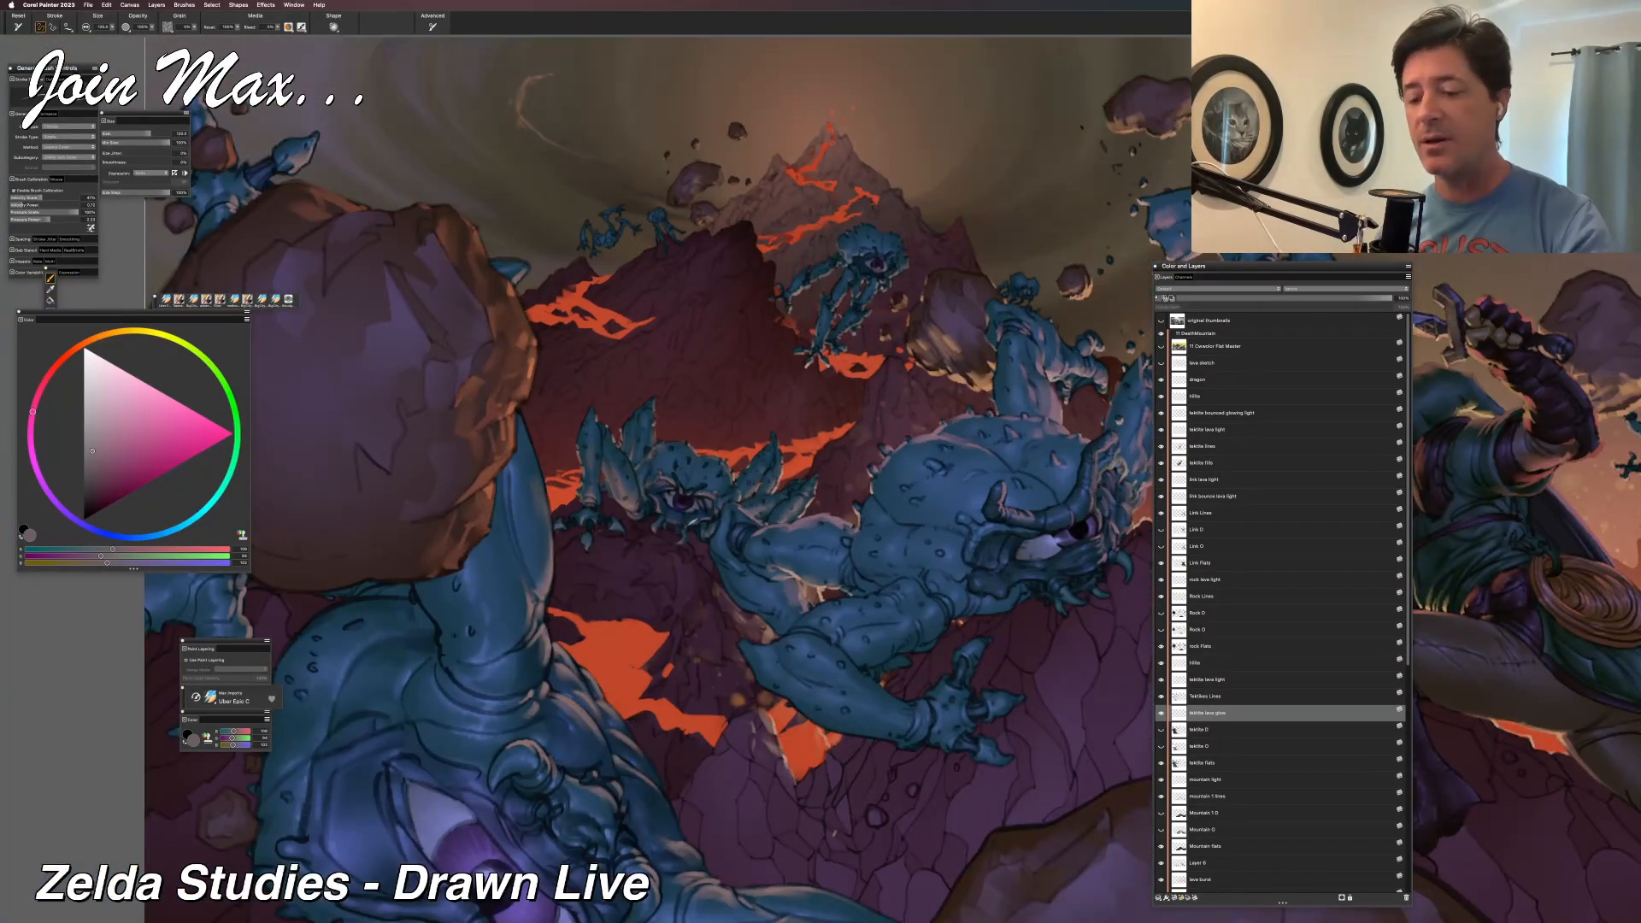
scroll(588, 516, "up", 3)
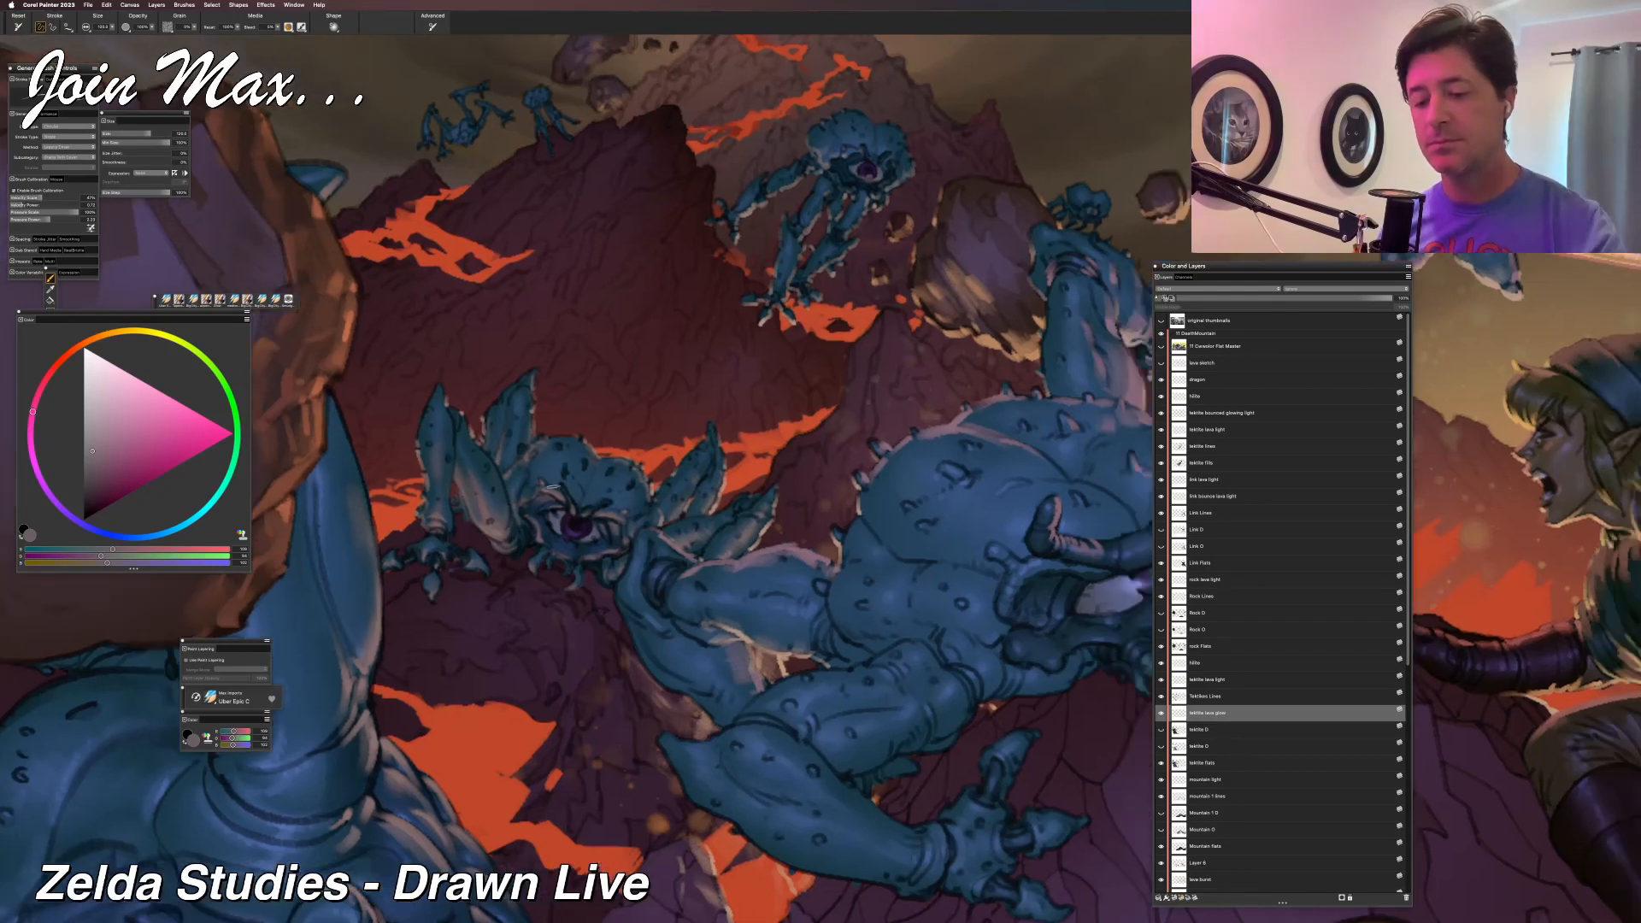
Lighten the brush colour to a pale pink, dab it on the tektite's eye, and activate the lower tektite lava light layer.
left_click(114, 535)
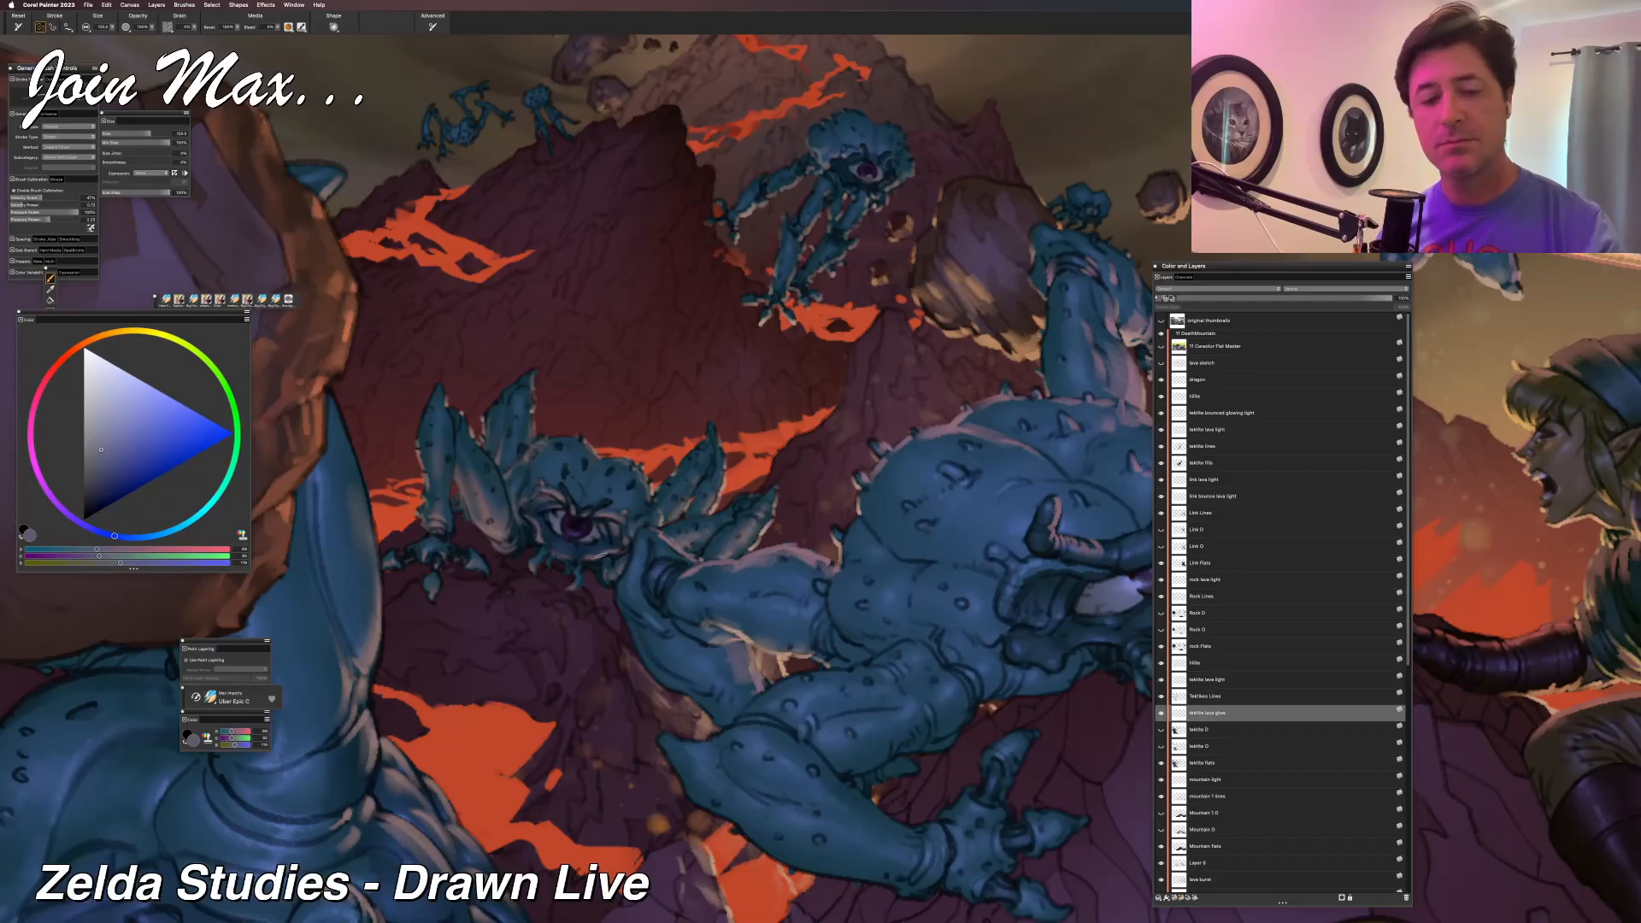
left_click_drag(133, 550, 171, 551)
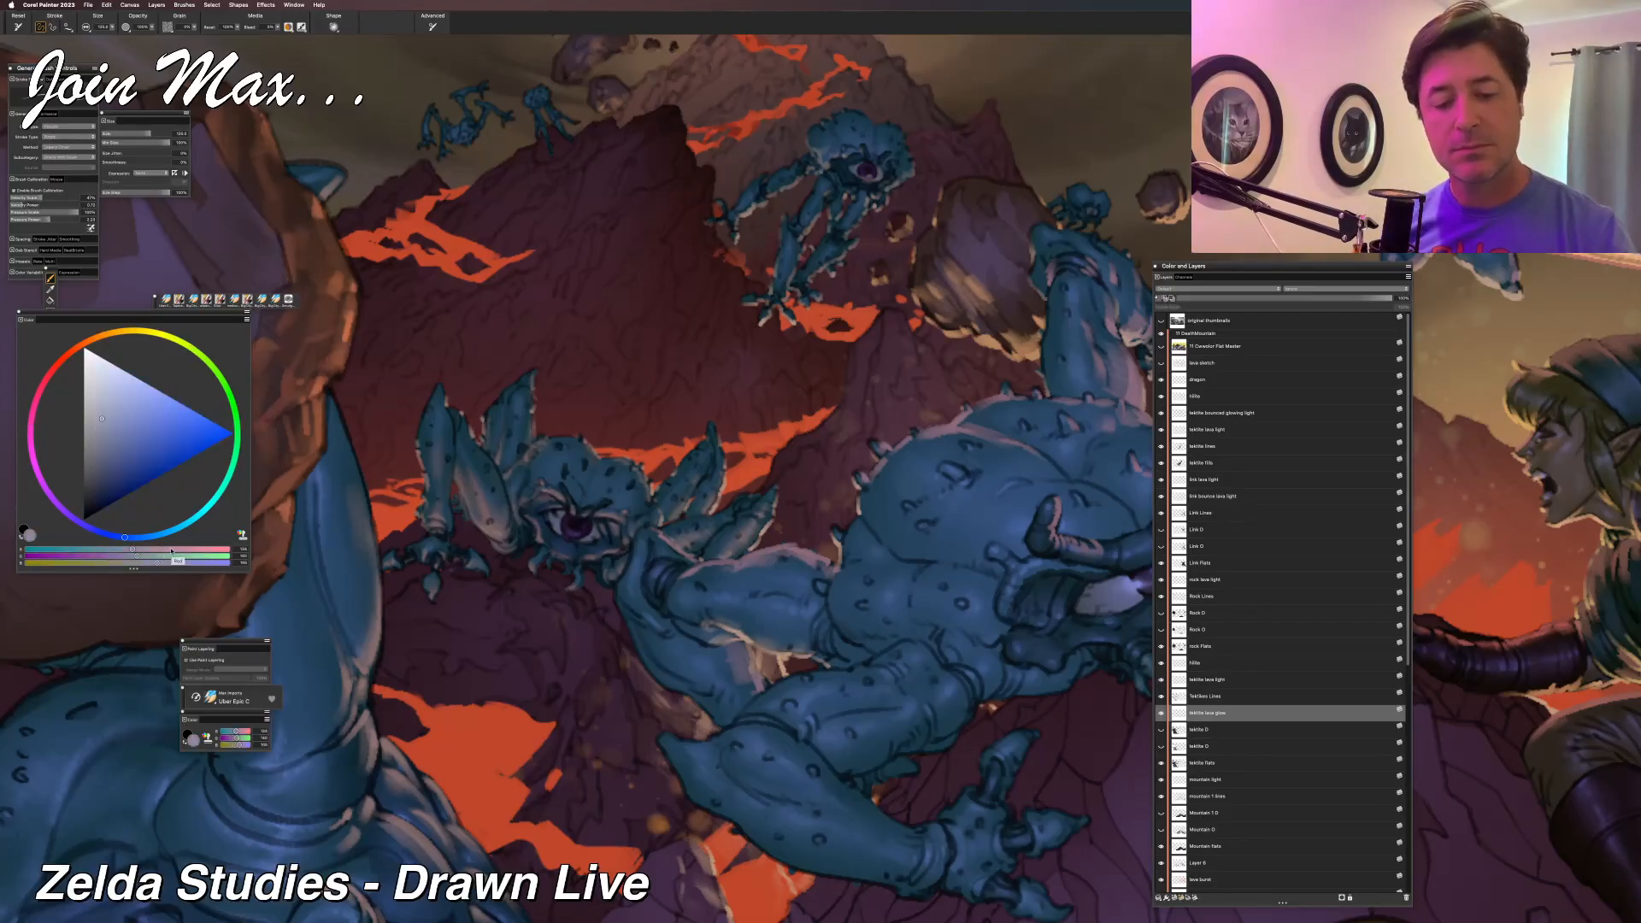
left_click(171, 551)
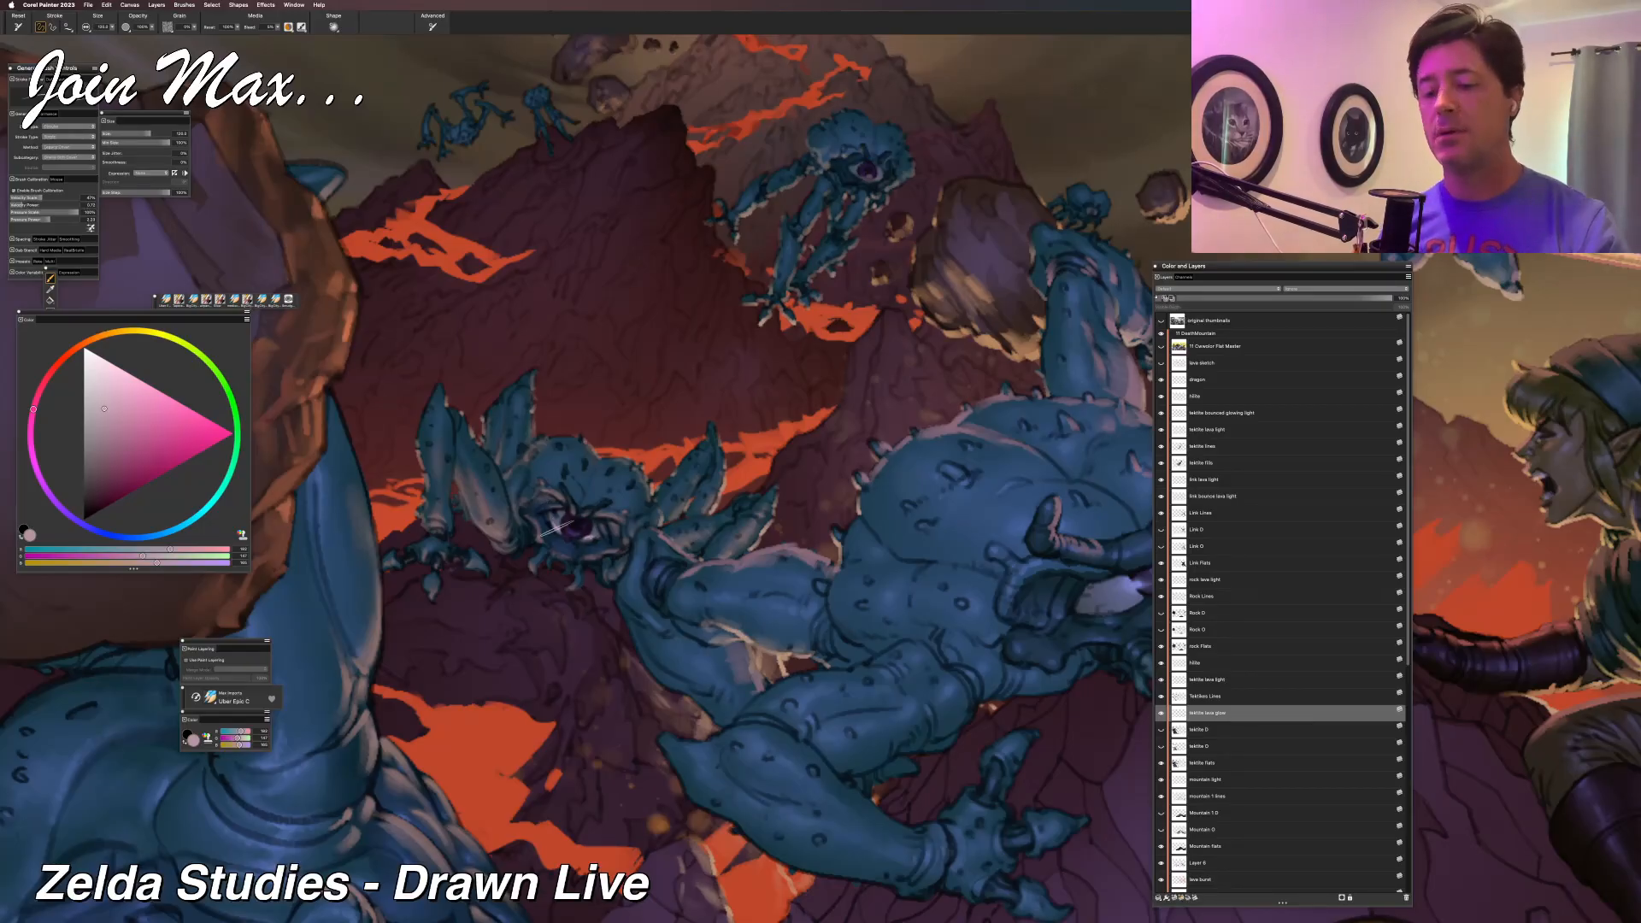
left_click(1207, 679)
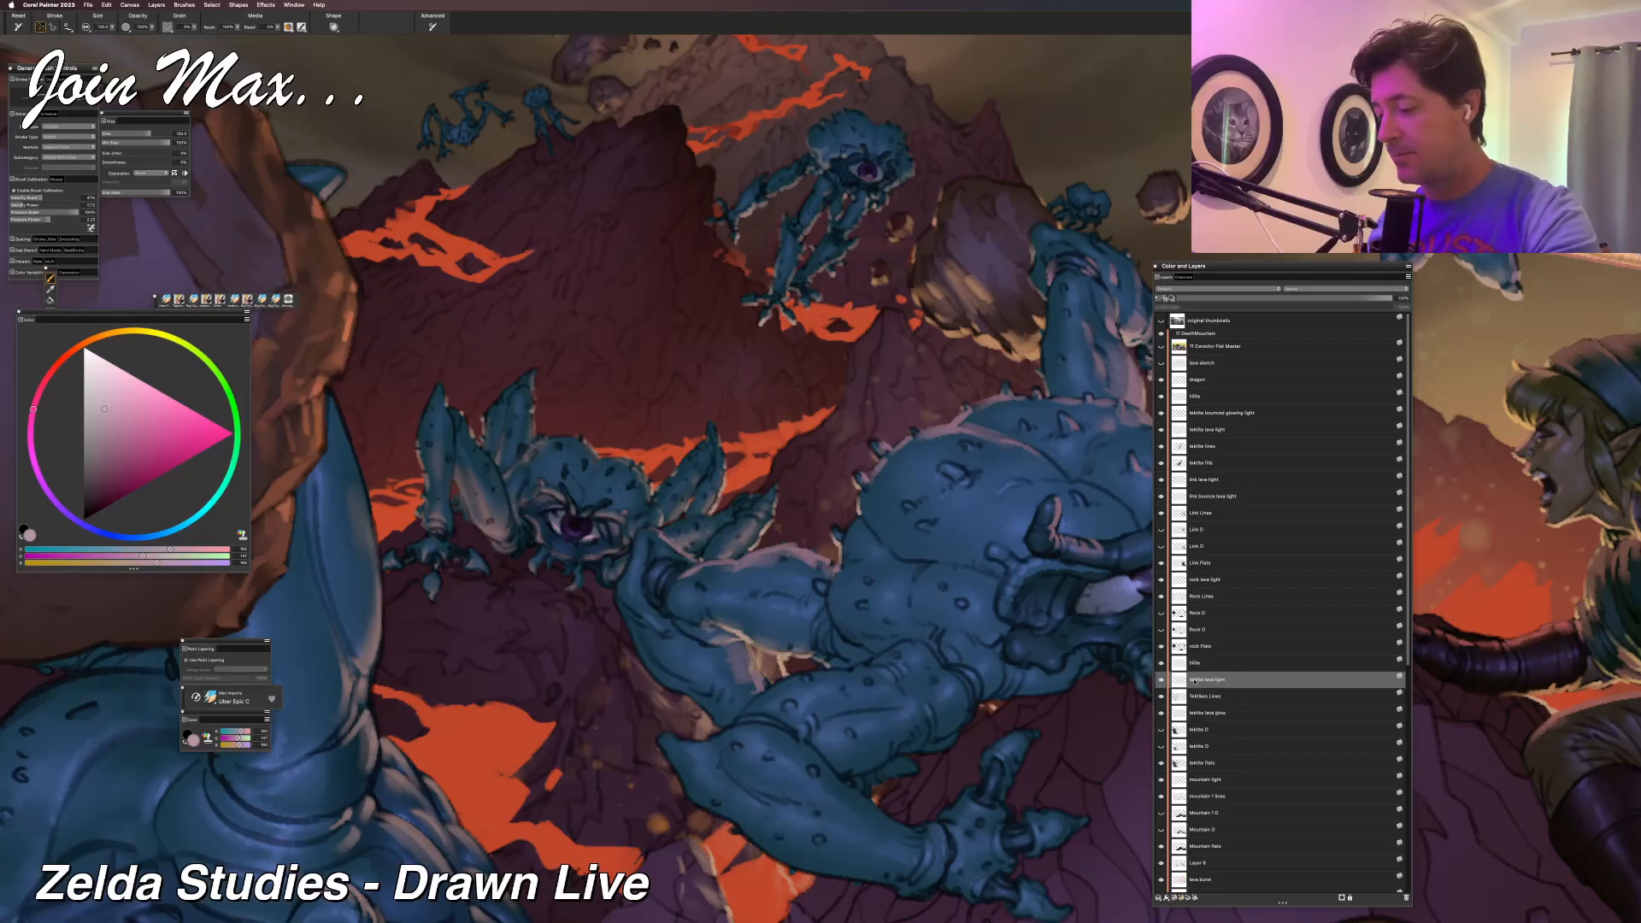
Sample the eye's dark violet, shift its colour levels to a muted mauve, try it on the iris, and undo the last stroke.
left_click(569, 530, "alt")
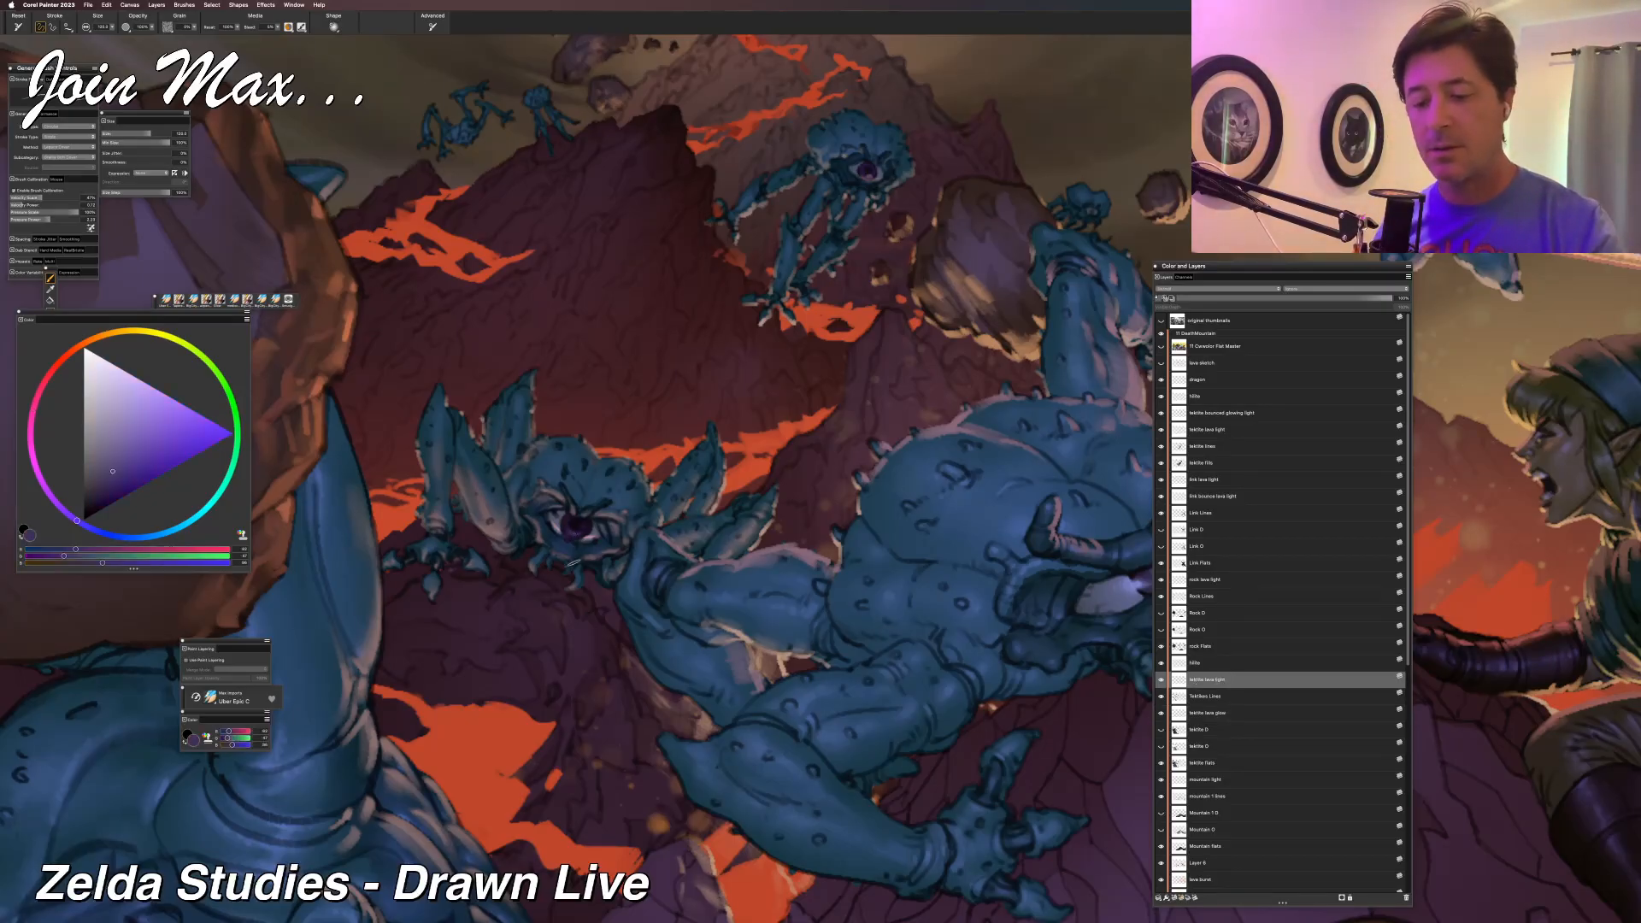
left_click(105, 551)
left_click(92, 556)
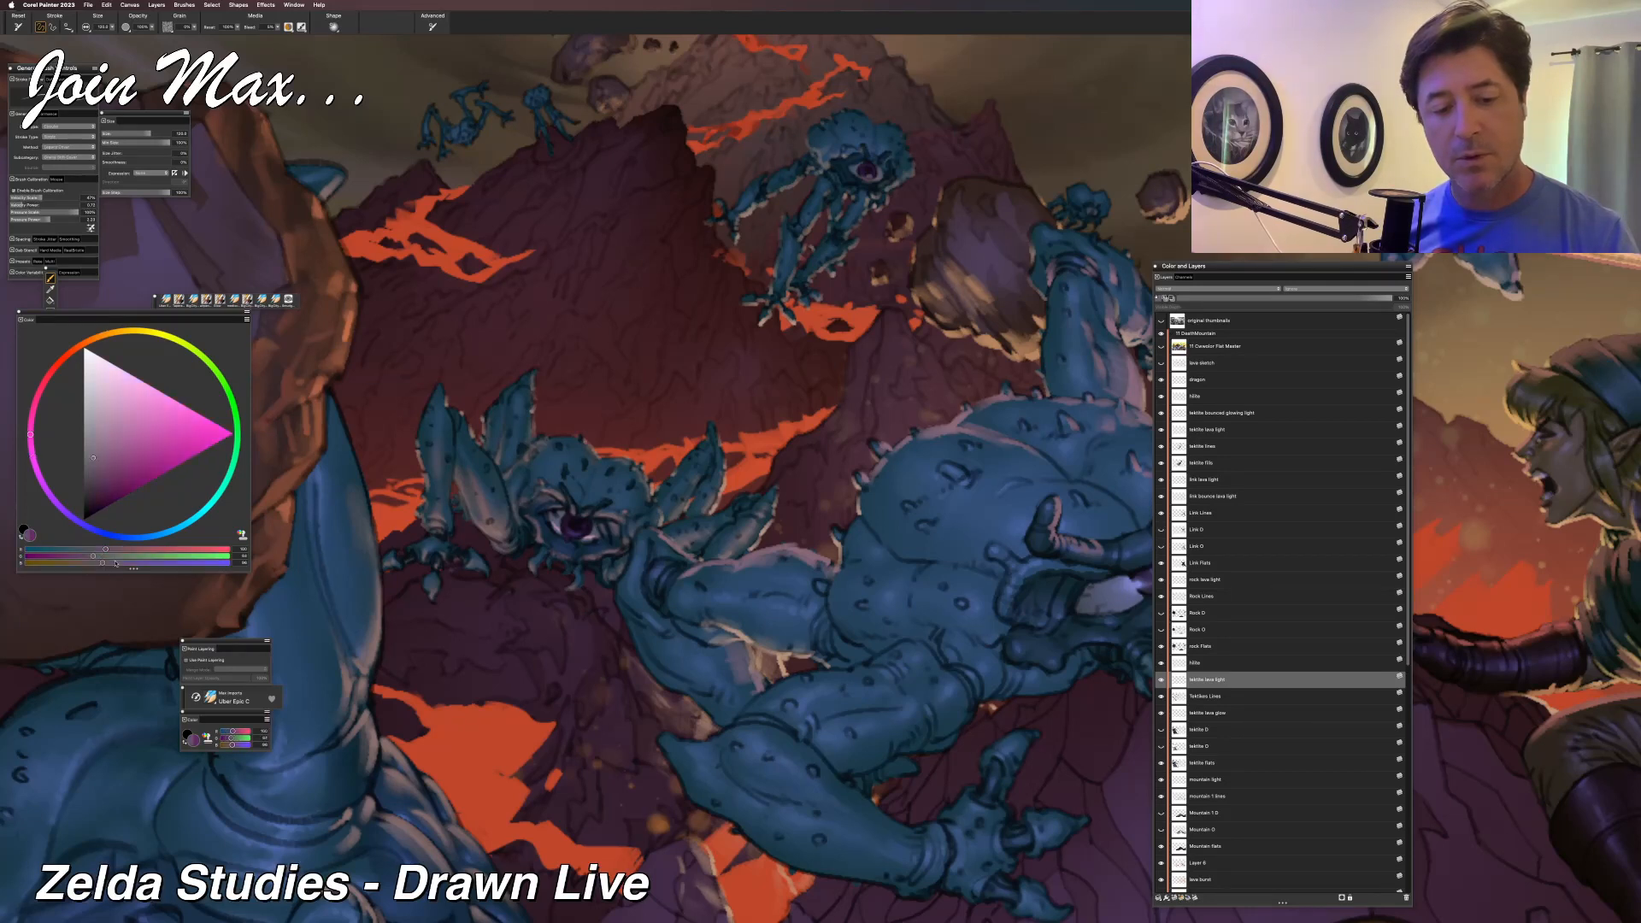
left_click(132, 562)
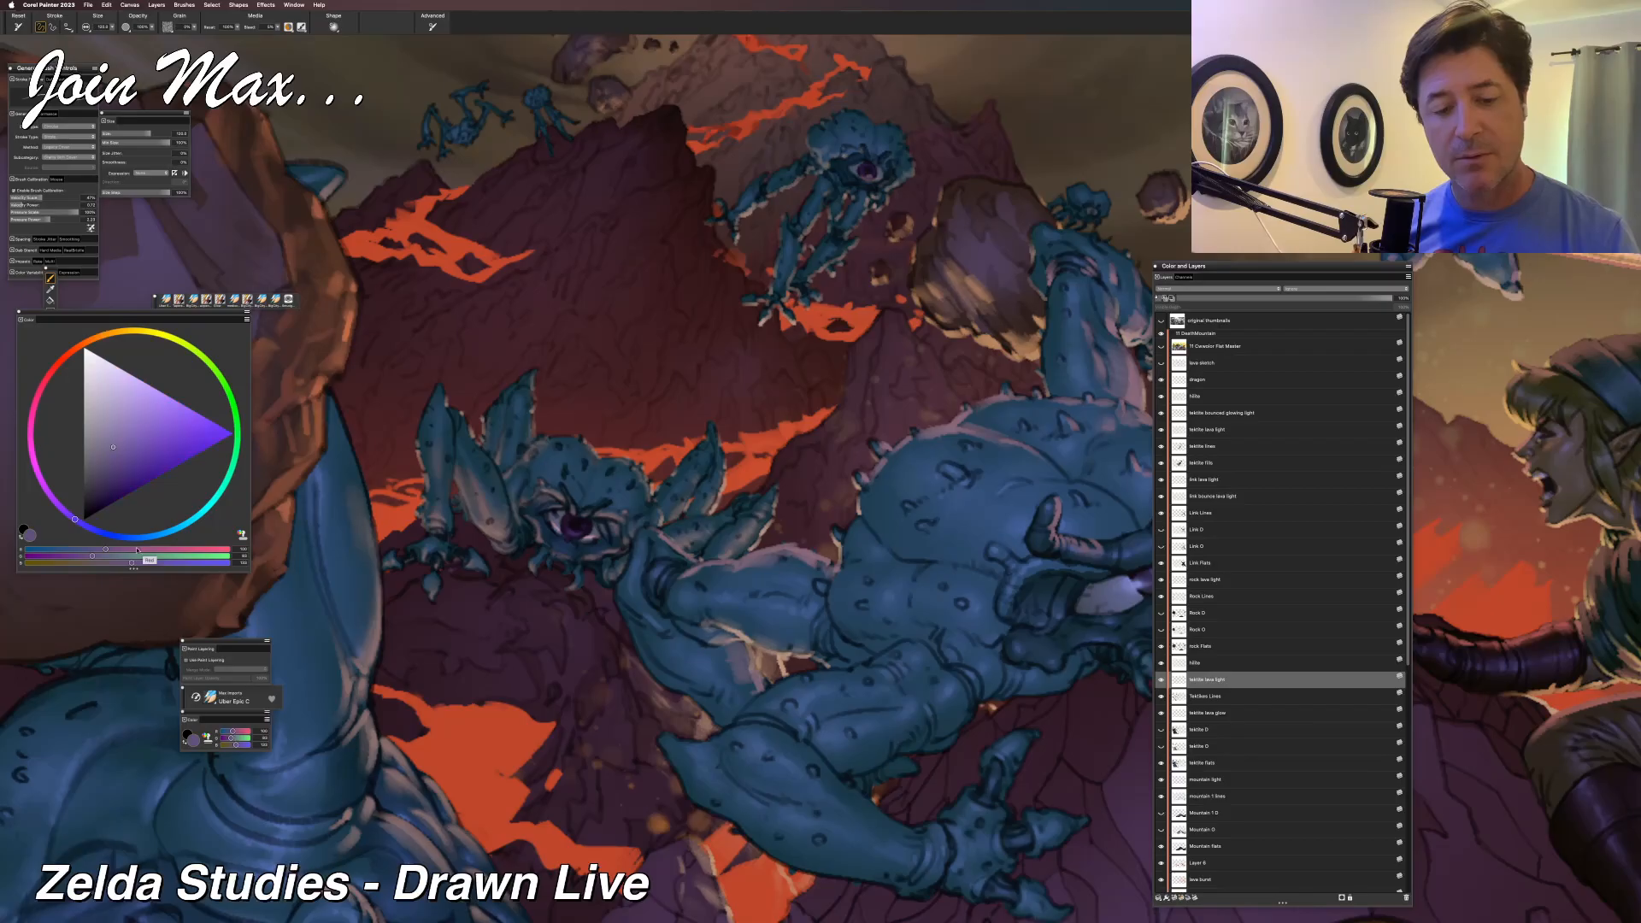
left_click(134, 550)
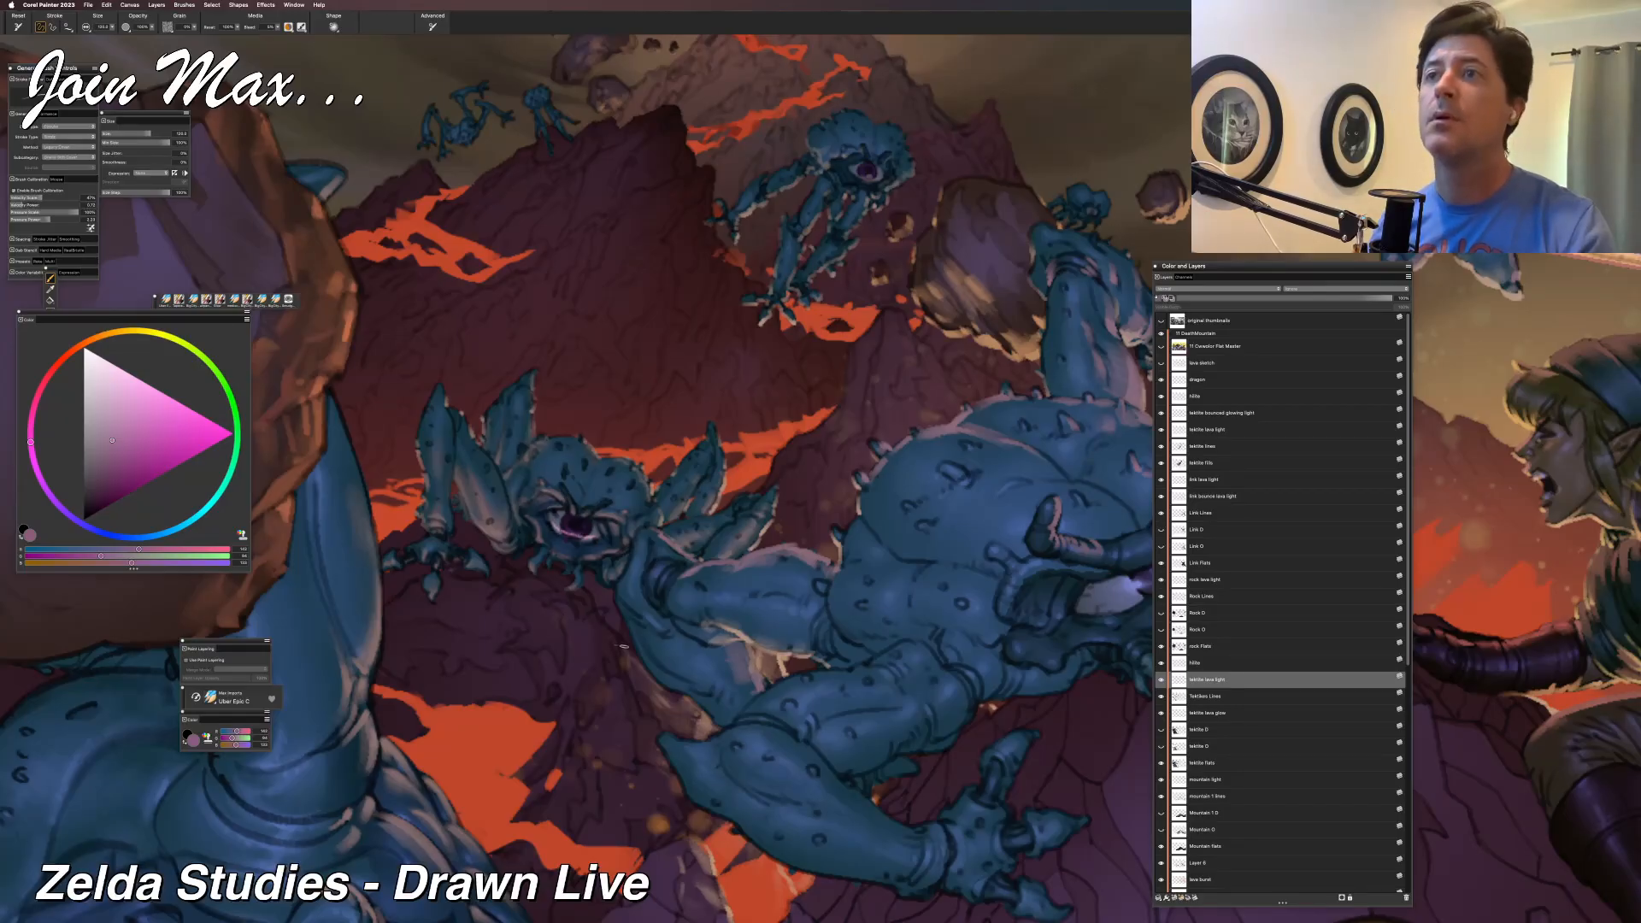
key("super+equal")
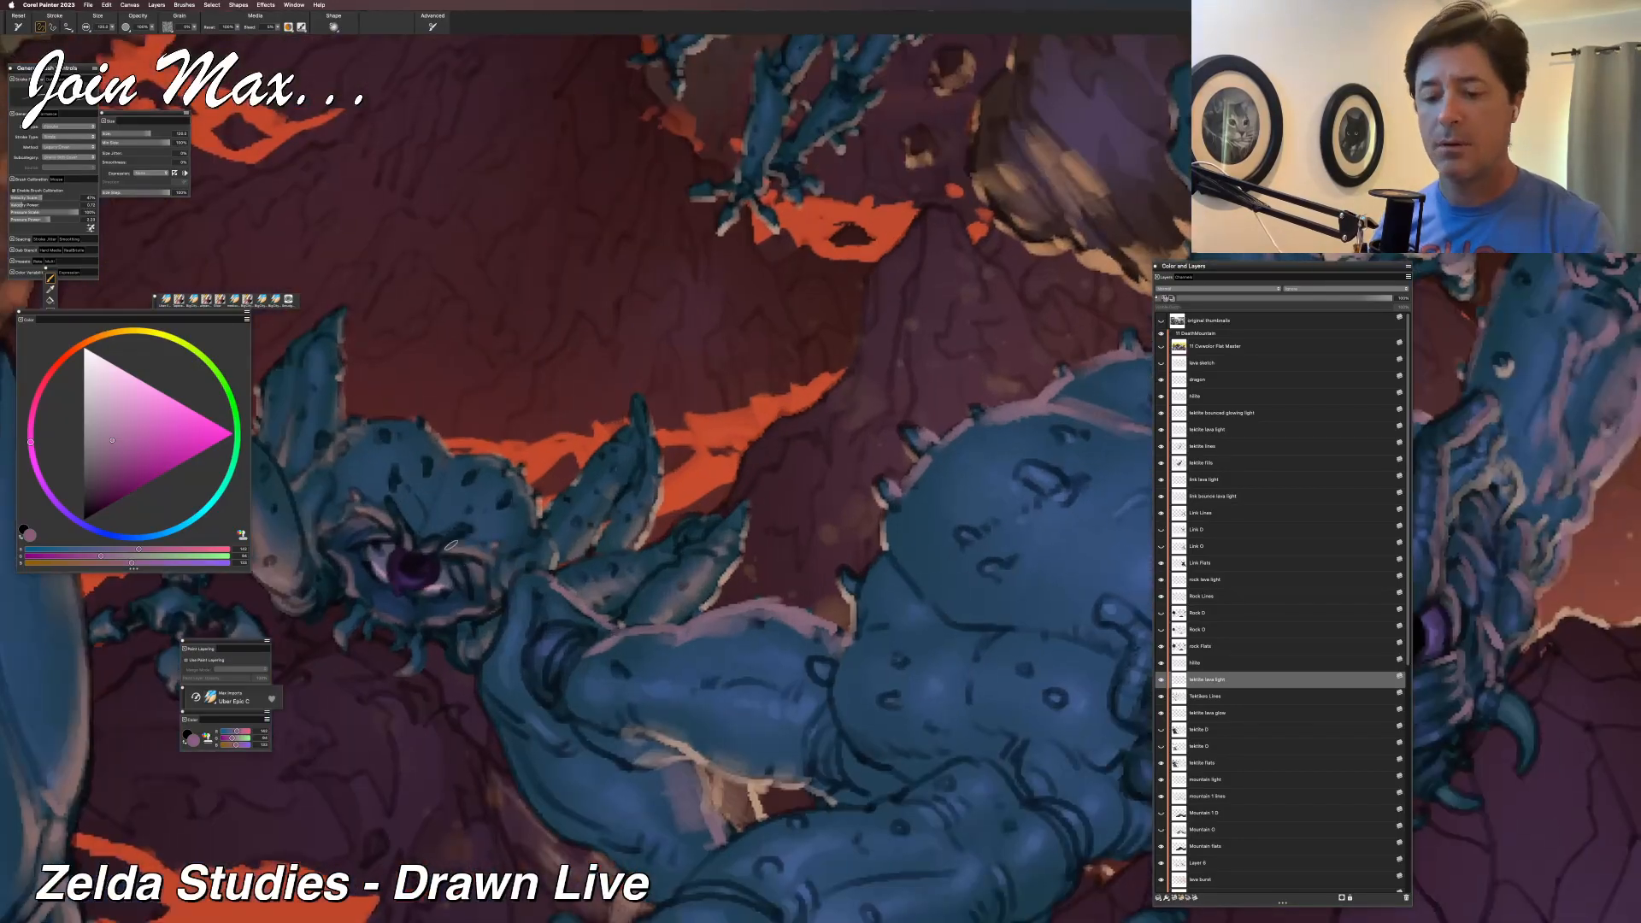
left_click_drag(392, 579, 406, 584)
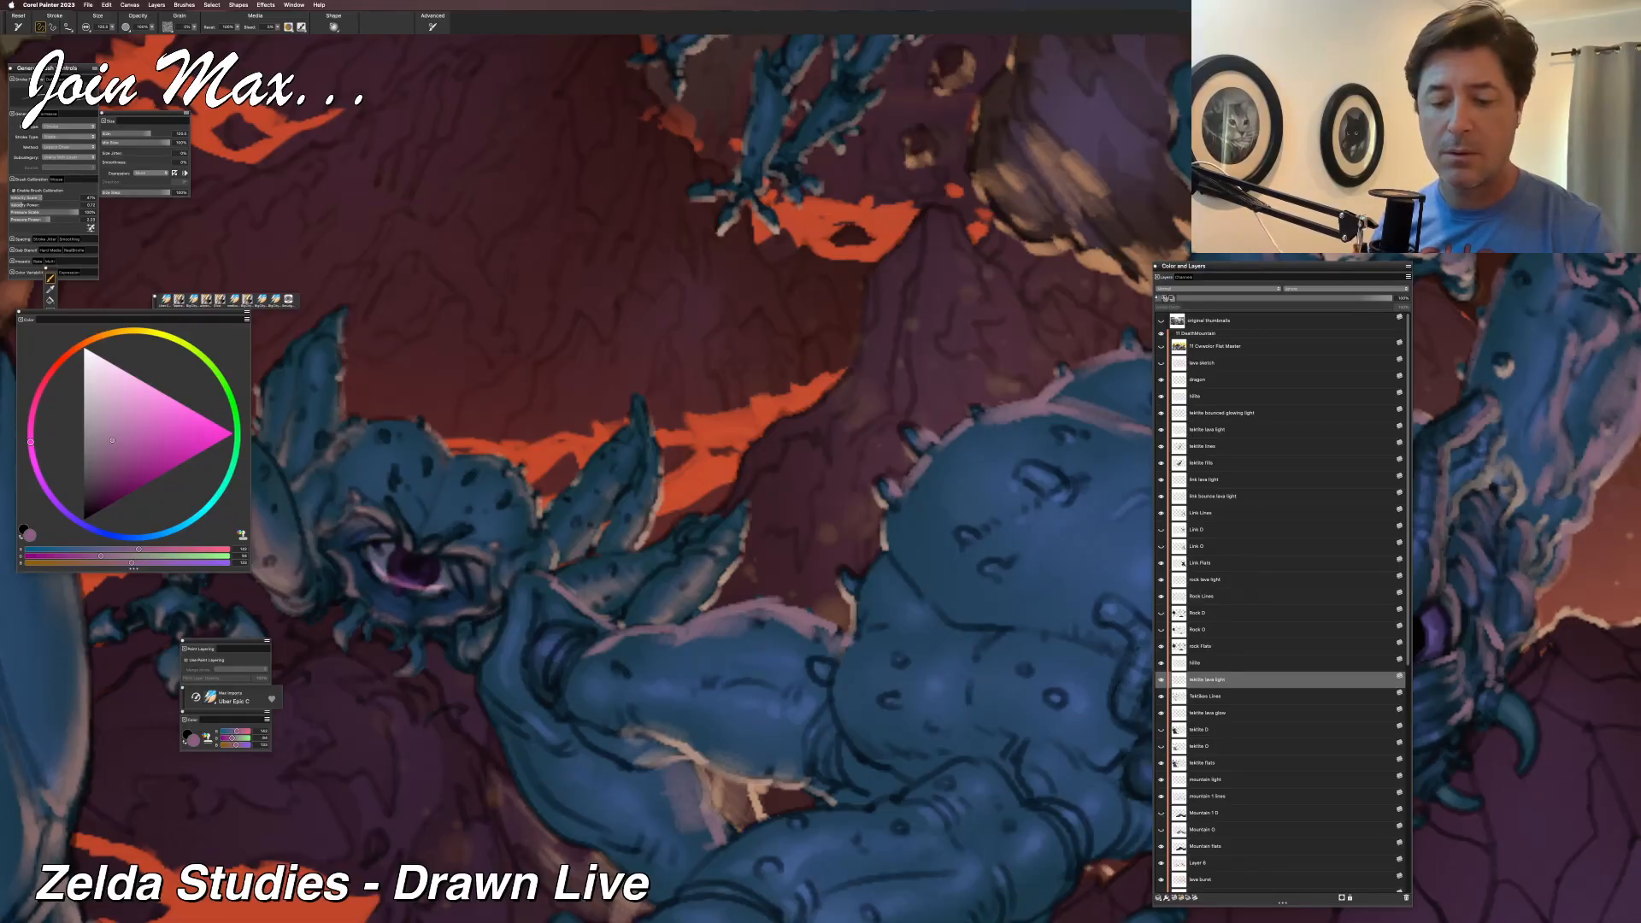
key("super+z")
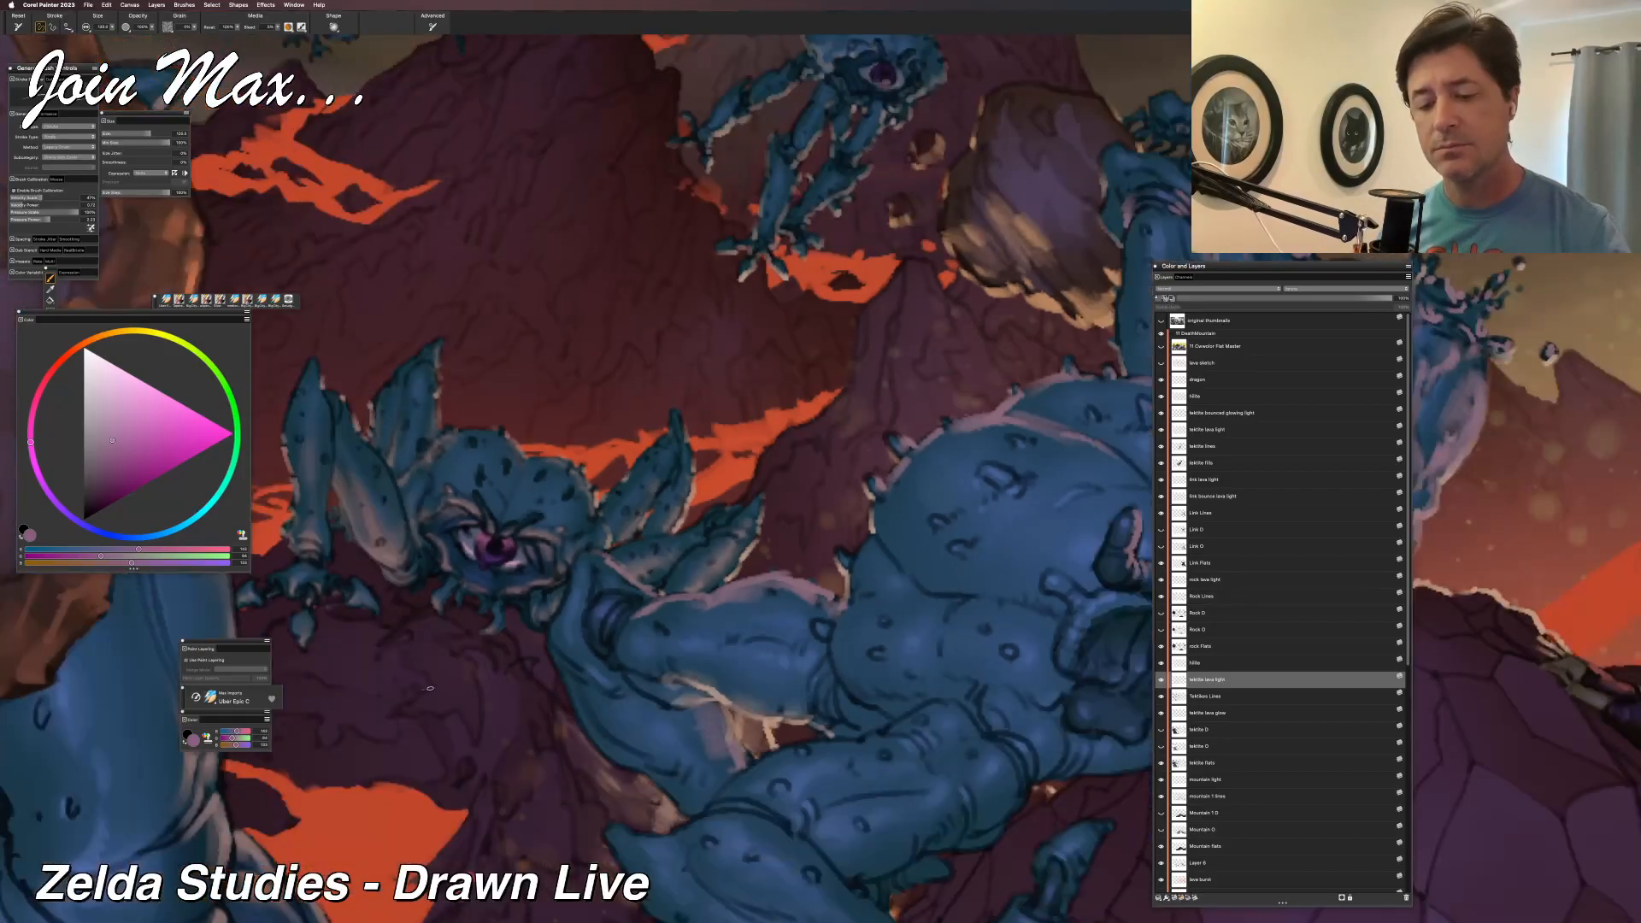
Lighten the brush colour to a warm pink, try highlights around the tektite's iris, and undo the last strokes.
left_click(98, 425)
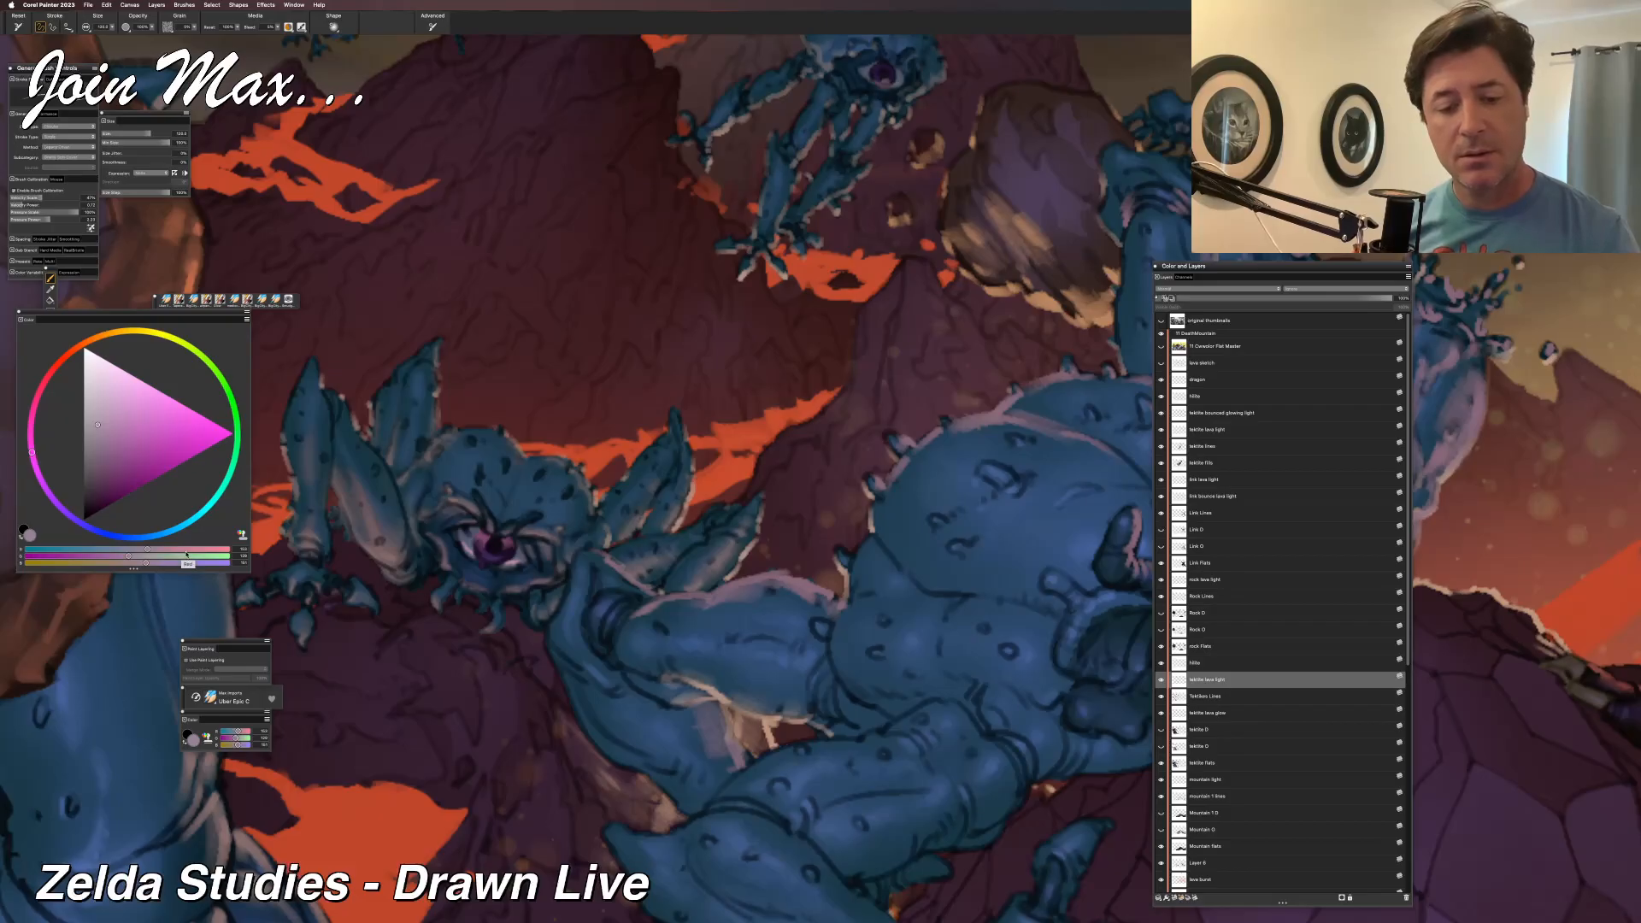
left_click(193, 548)
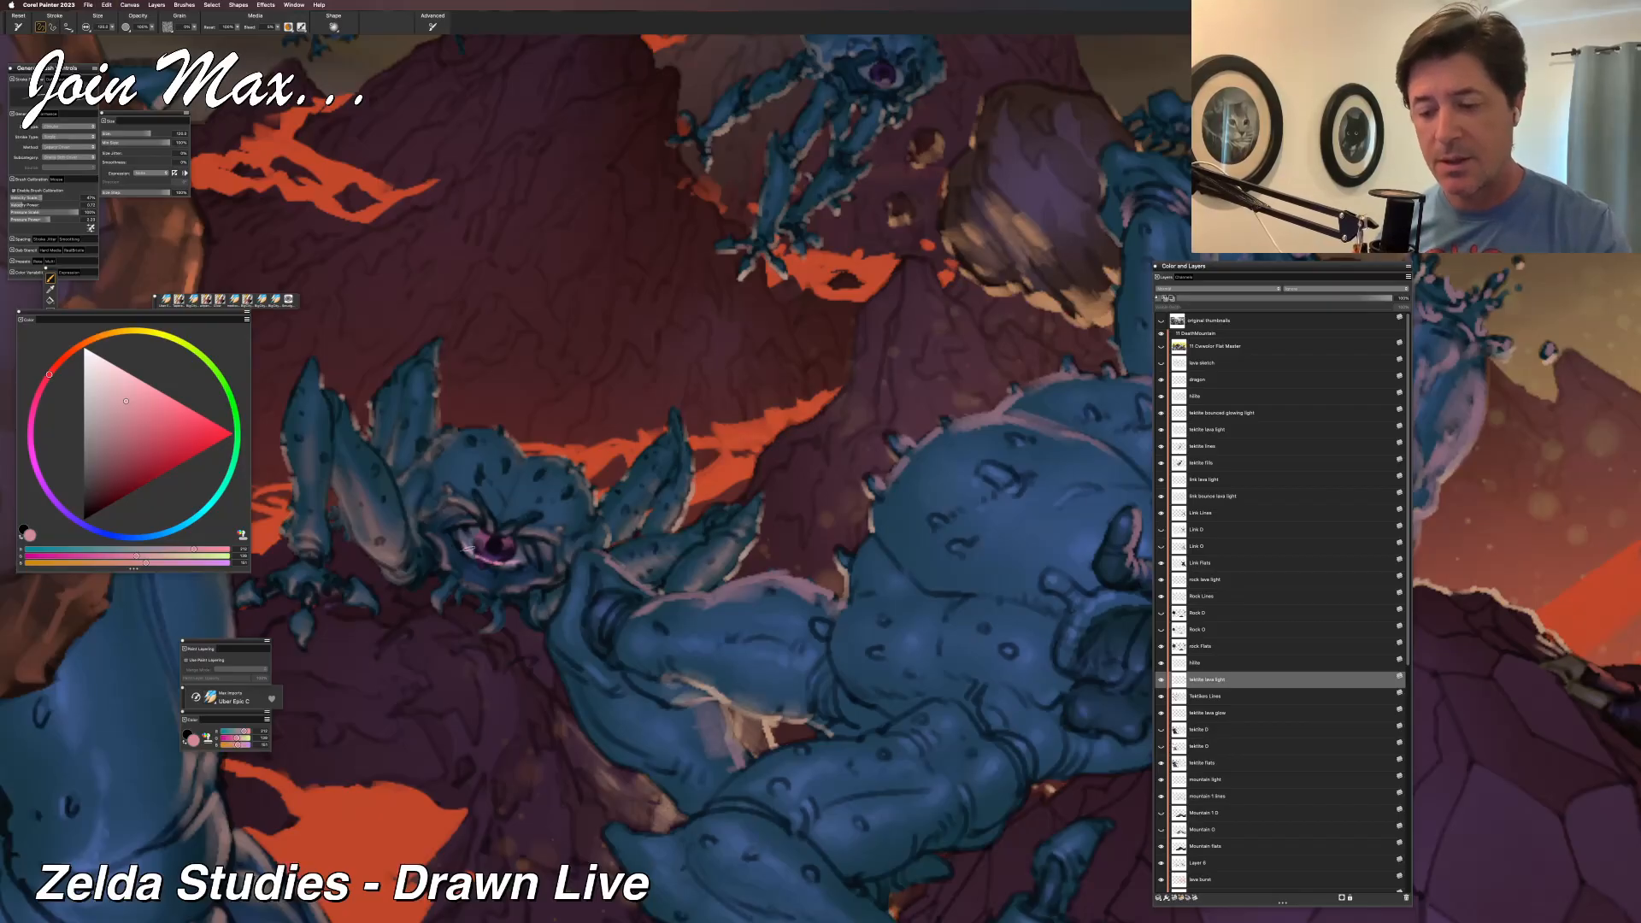
key("super+minus")
key("super+z")
key("super+equal")
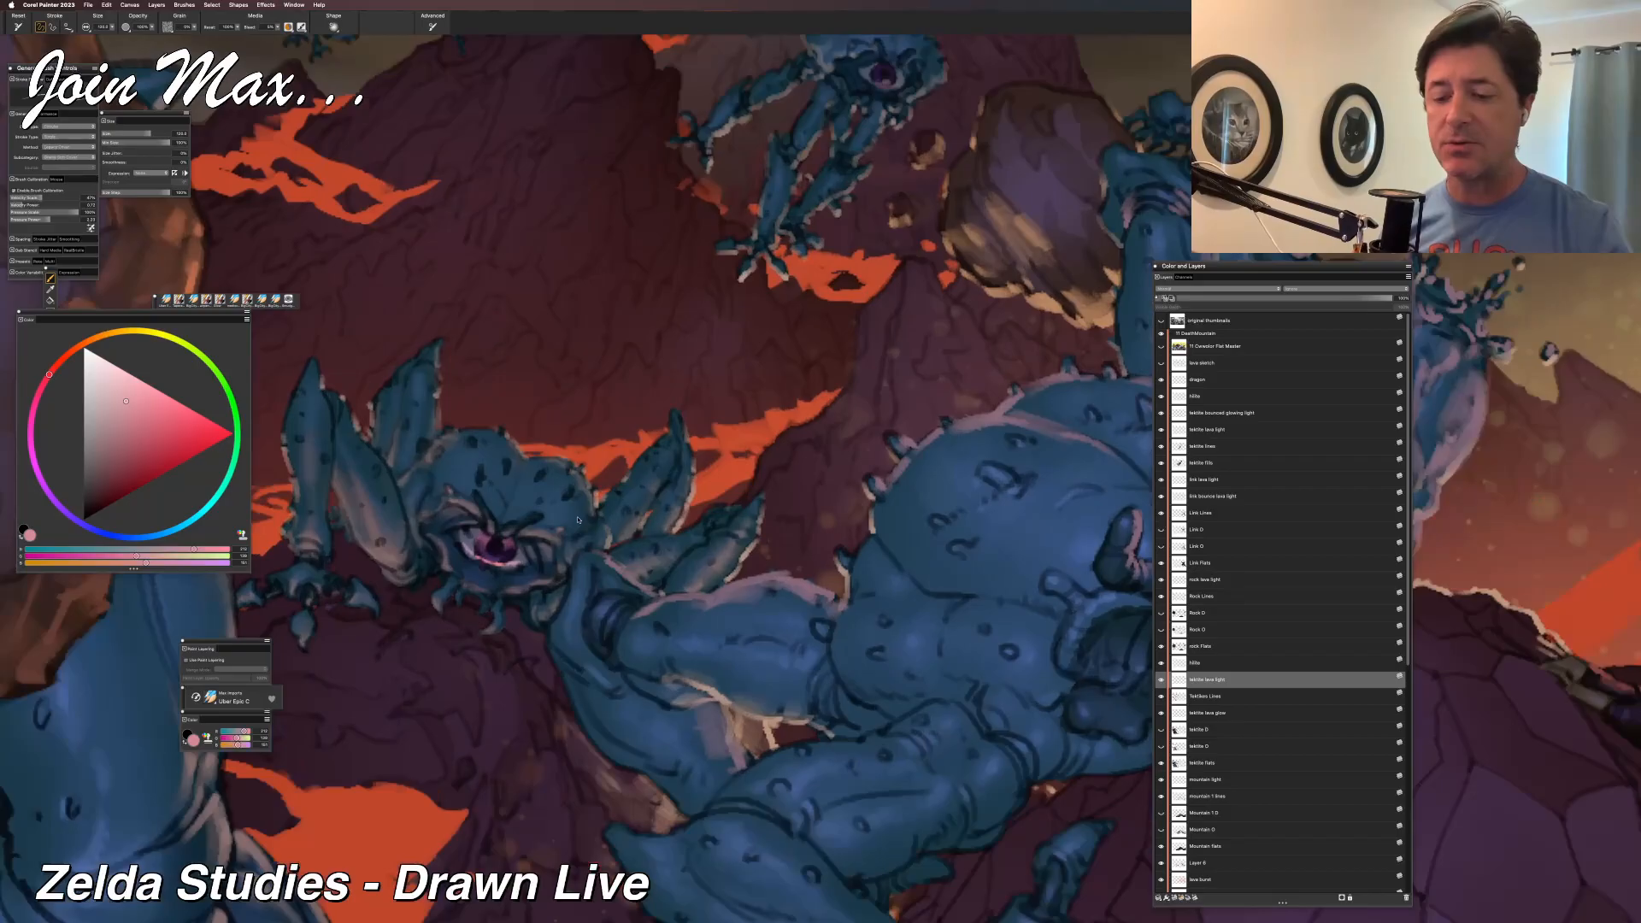
key("super+equal")
key("super+z")
key("super+z")
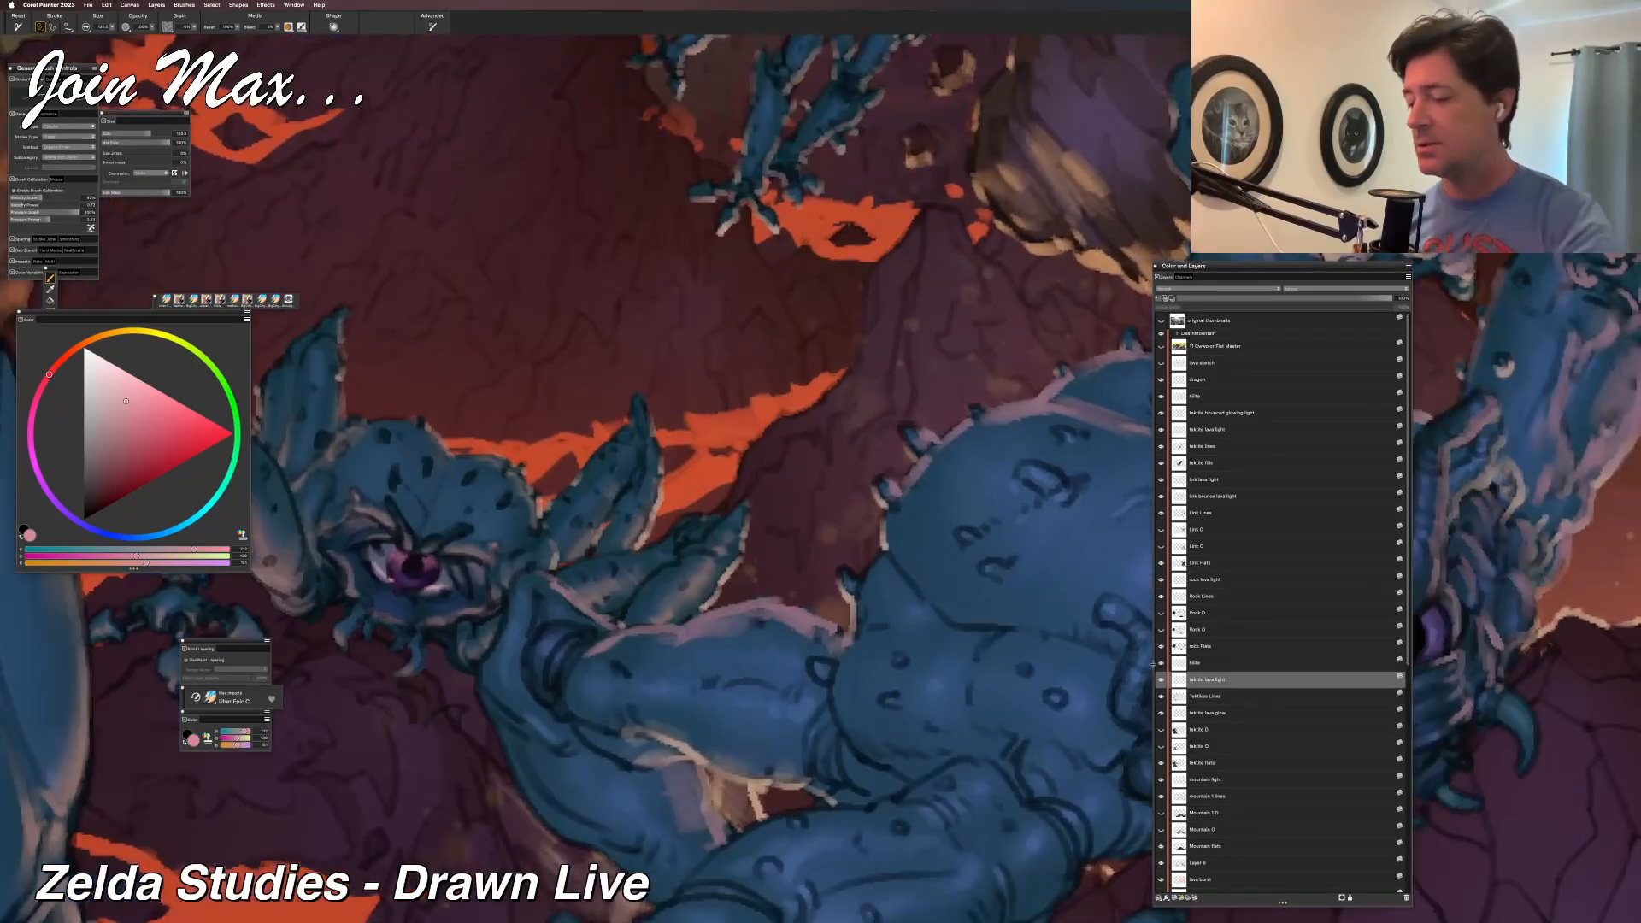
Compare the tektite's eye with the tektite lava light layer hidden and shown.
left_click(1161, 680)
left_click(1161, 679)
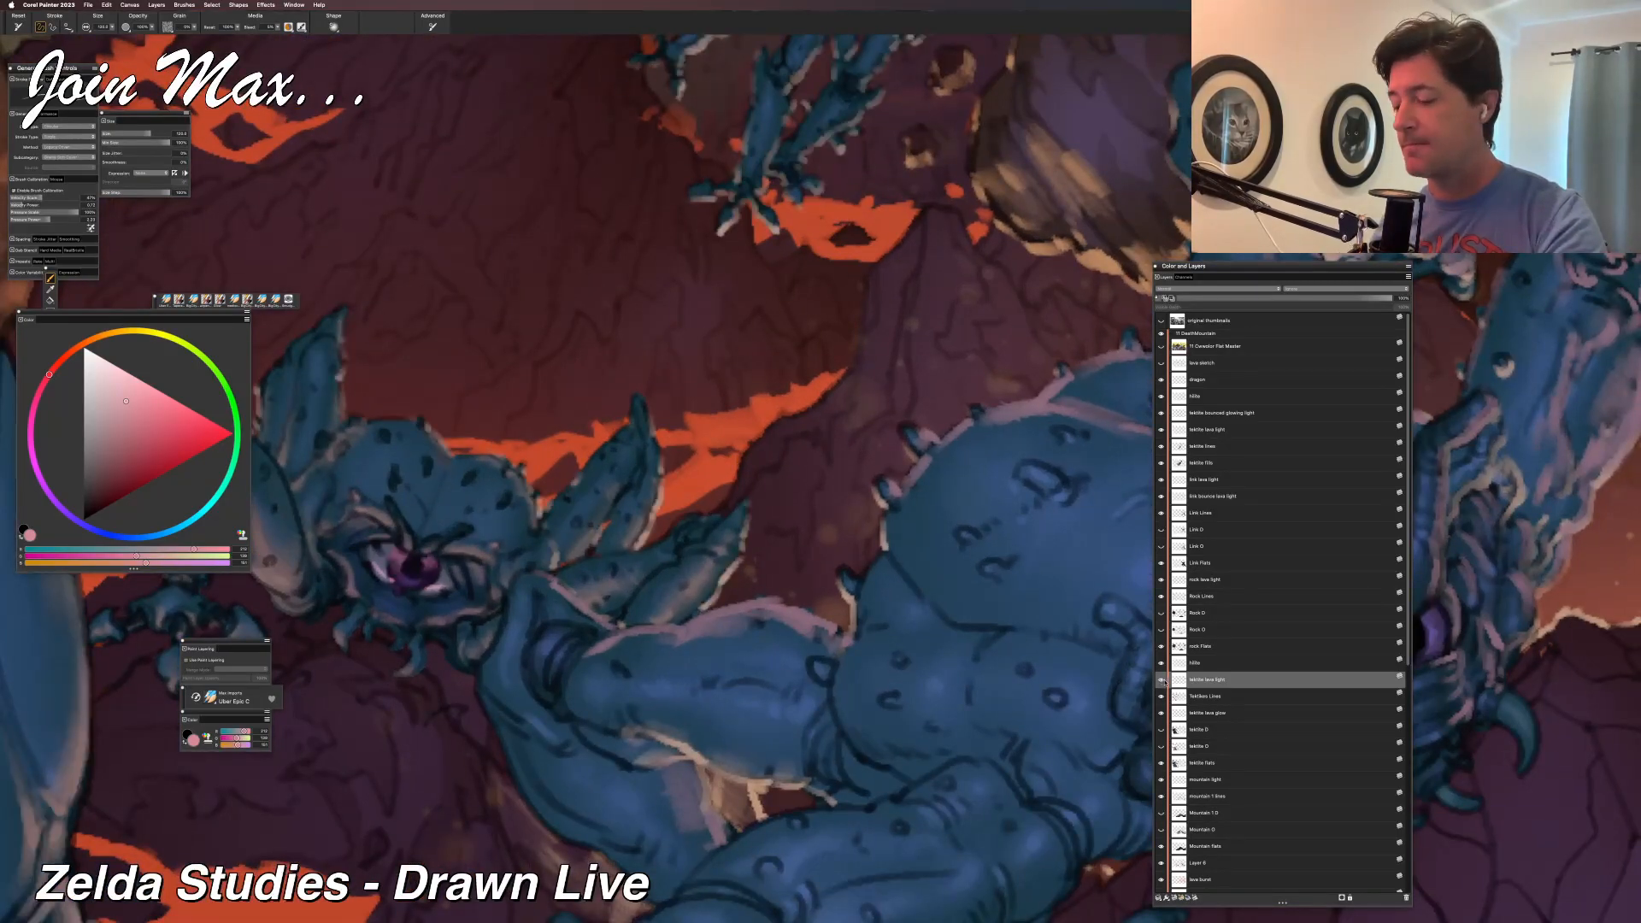
left_click(1160, 679)
left_click(1160, 679)
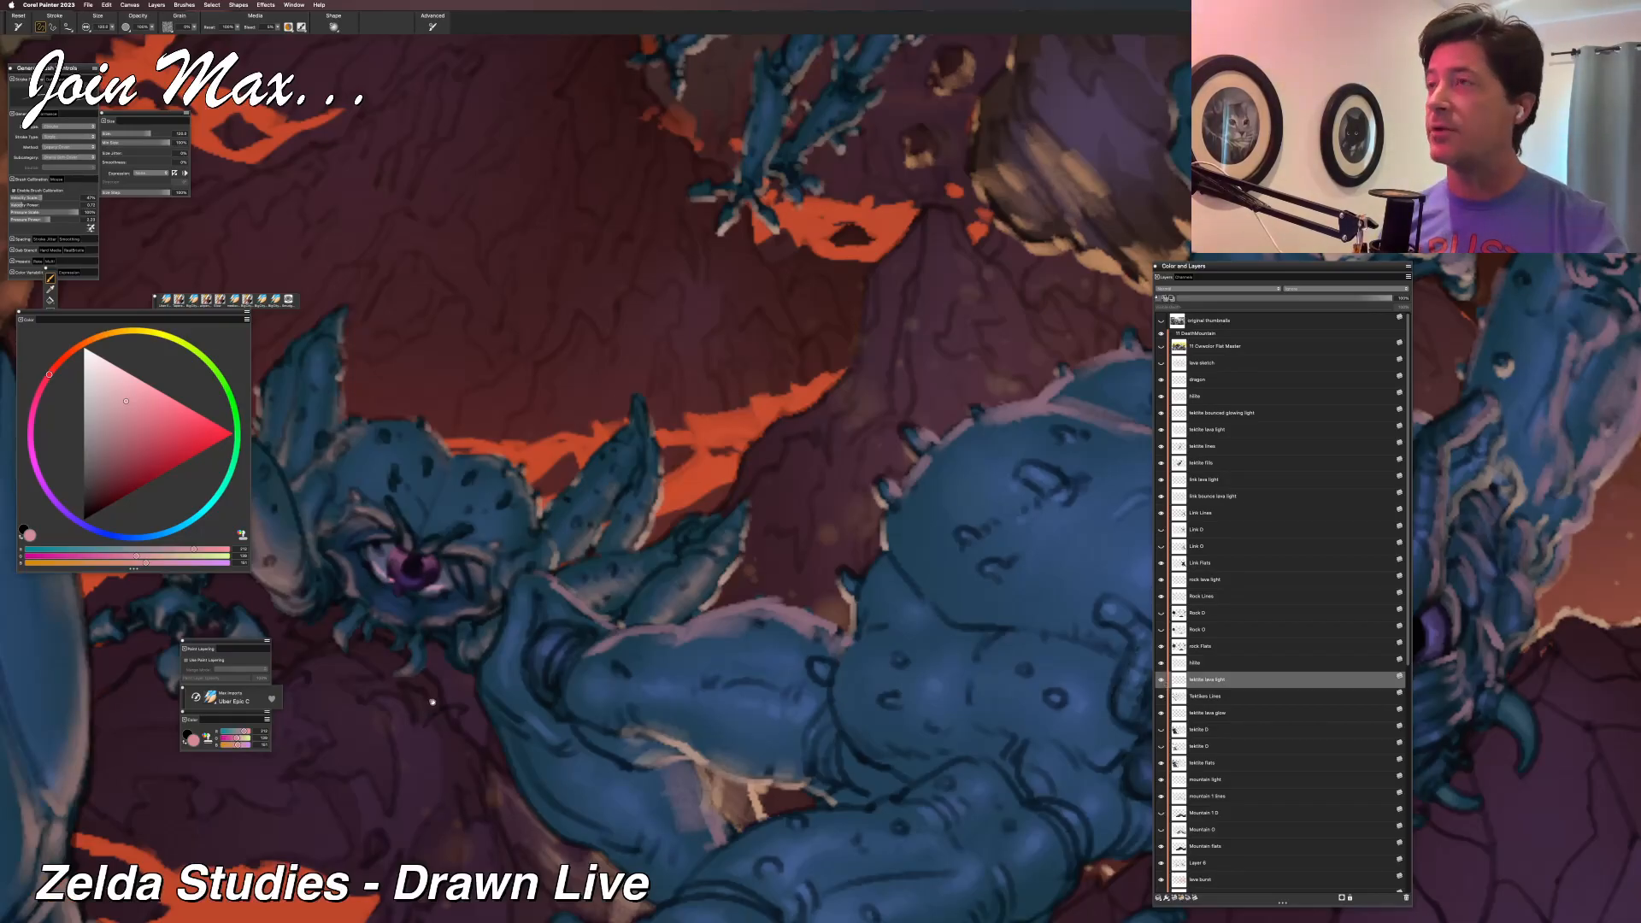
left_click_drag(439, 689, 524, 642)
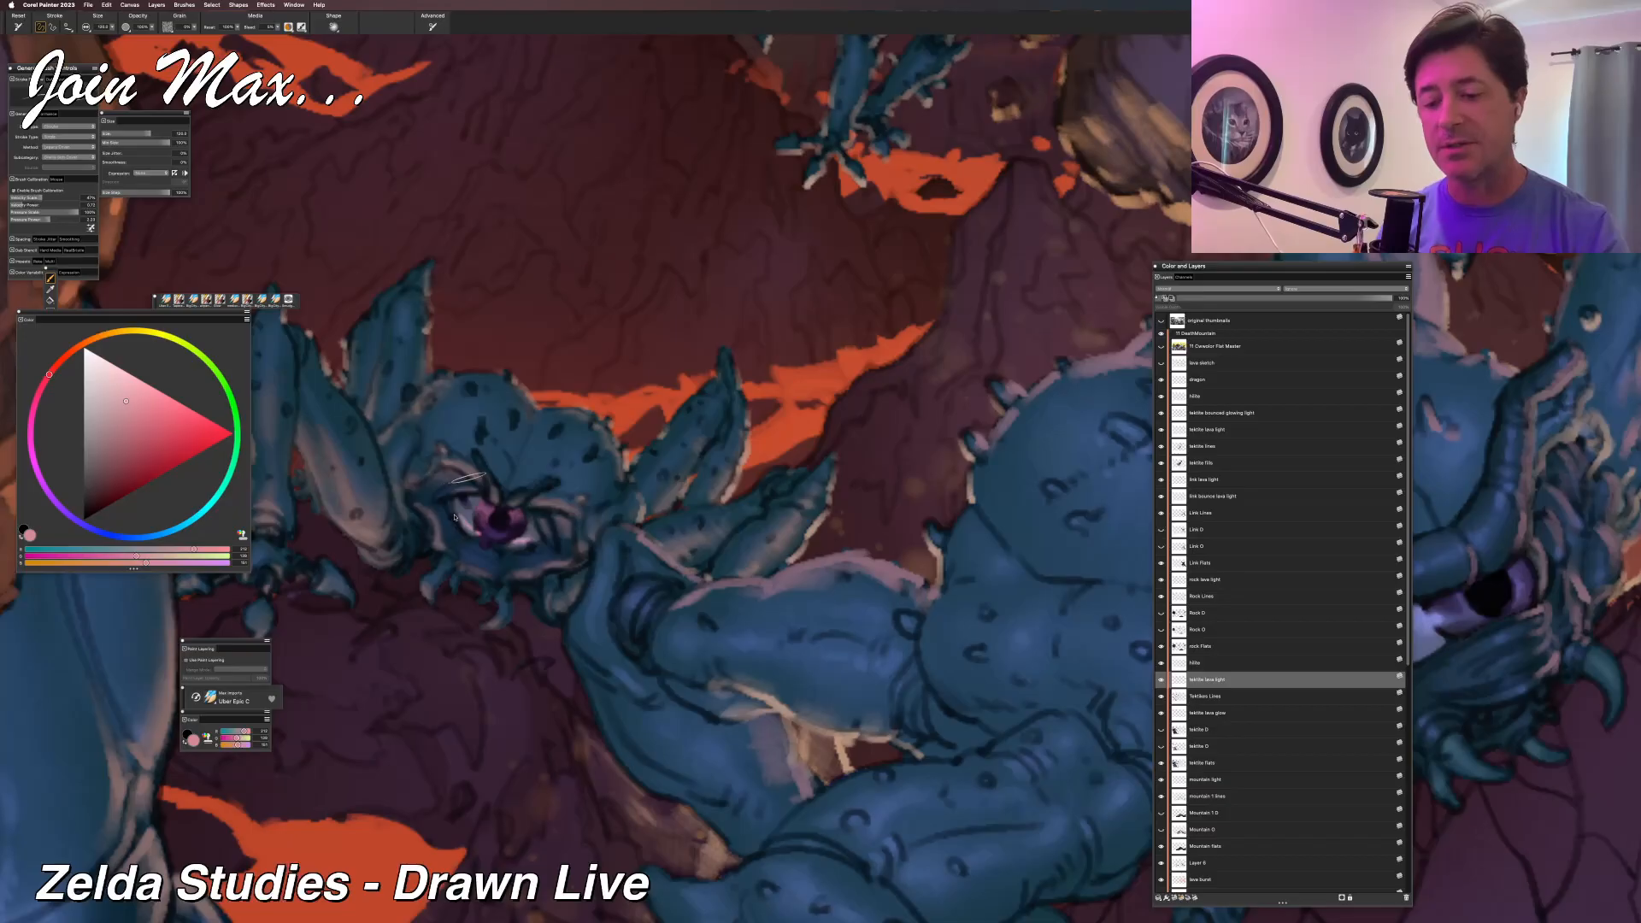
key("n")
key("l")
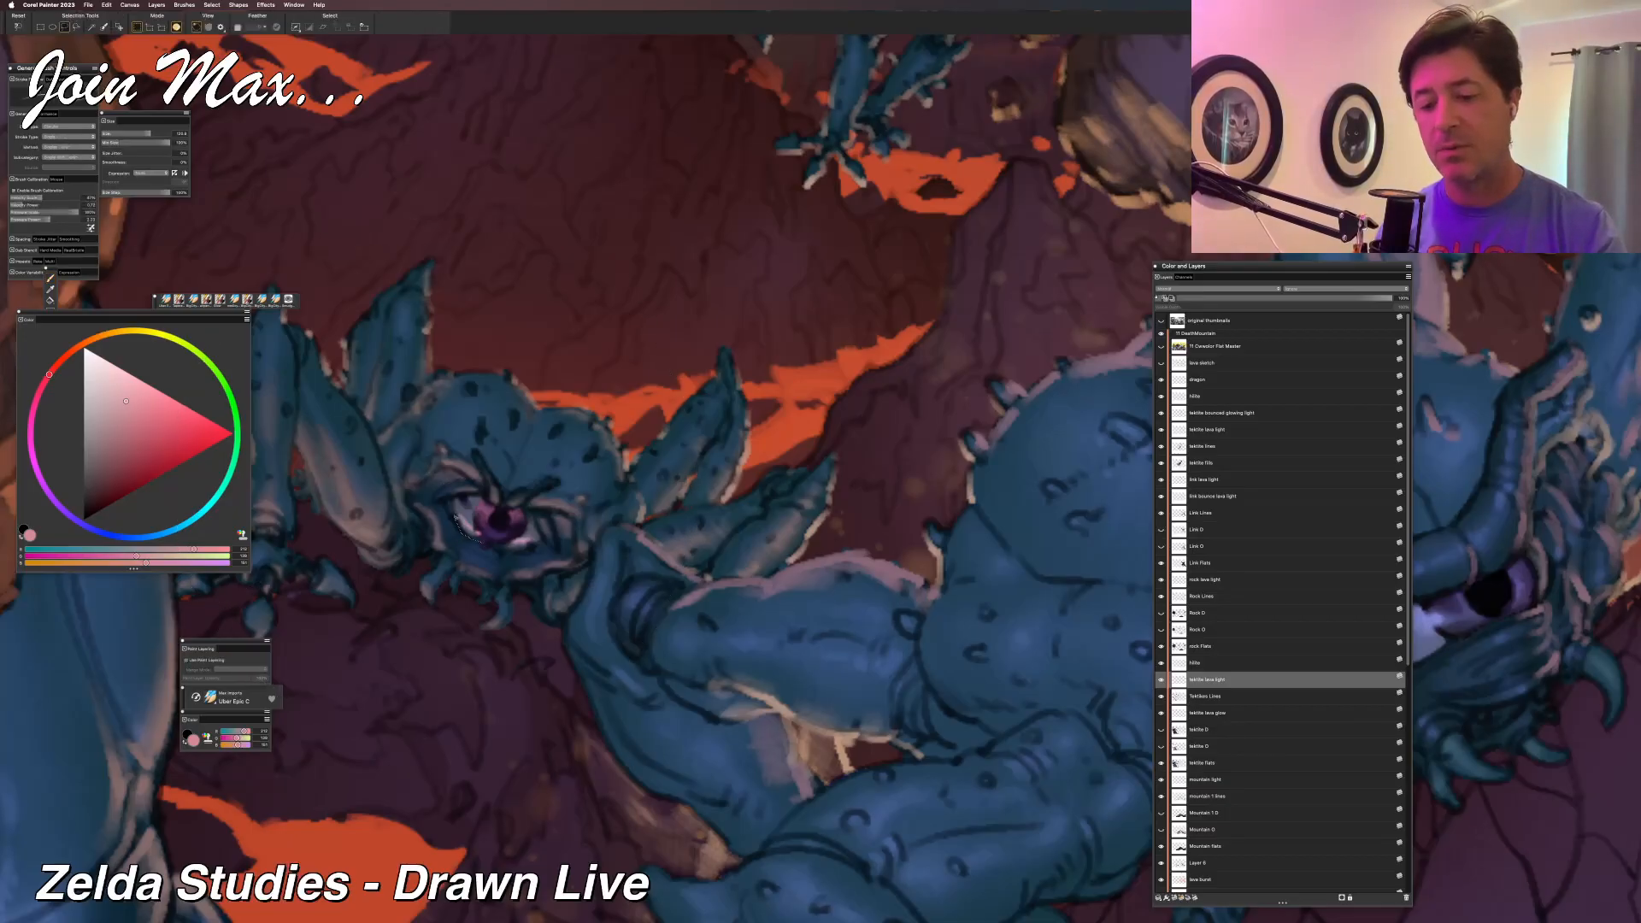
mouse_move(483, 537)
left_mouse_down()
mouse_move(537, 539)
mouse_move(513, 517)
left_mouse_up()
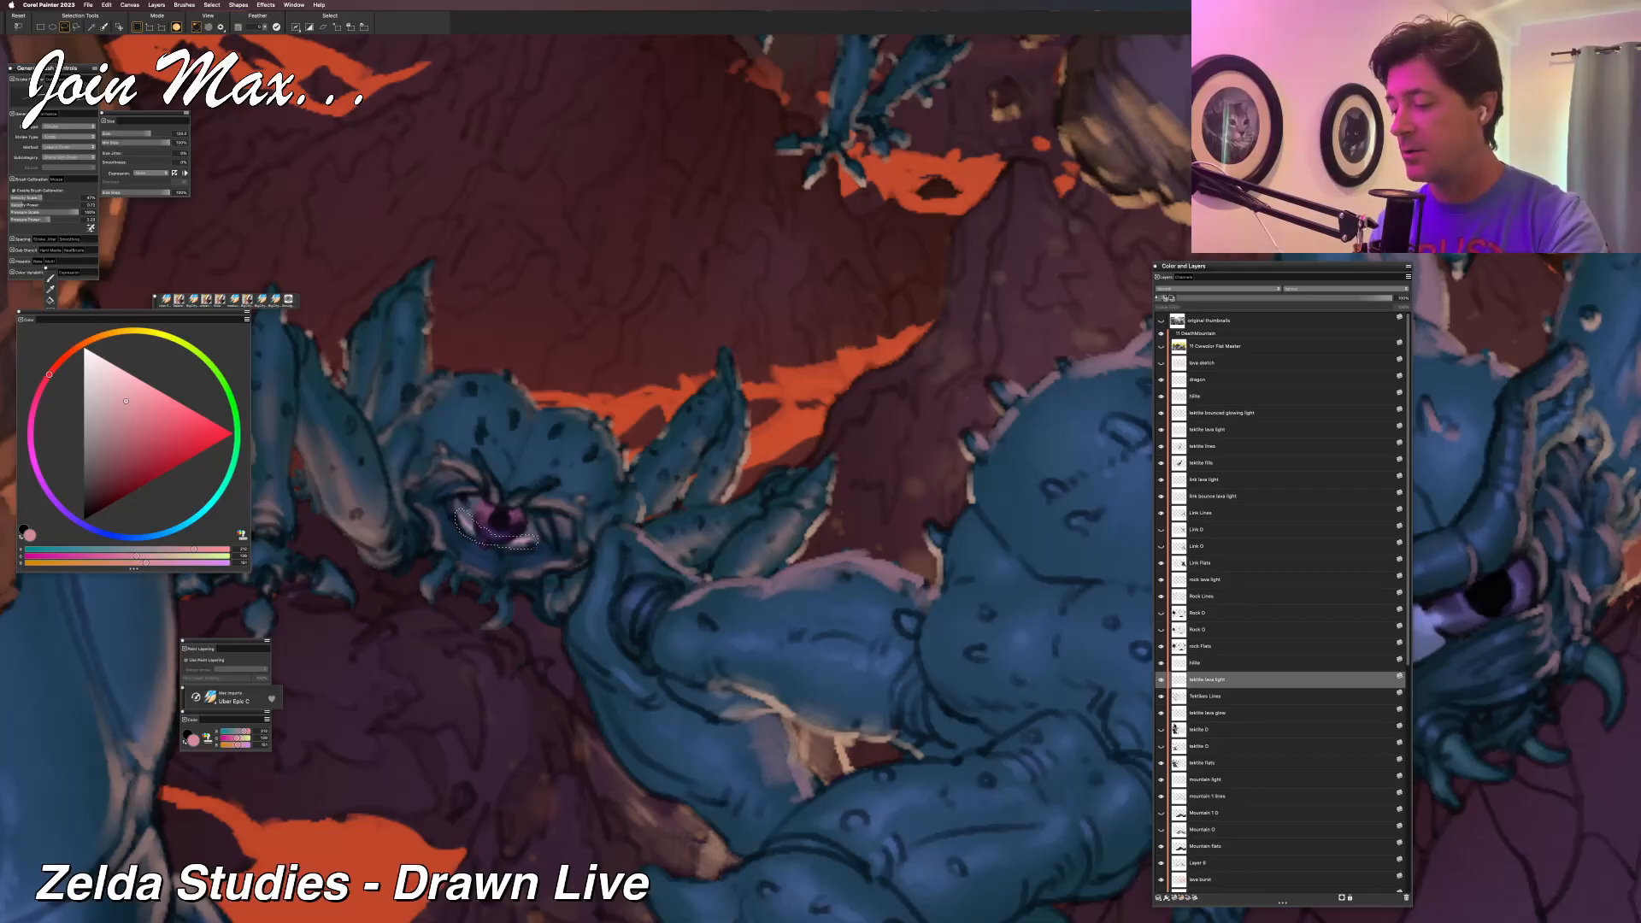
key("super+d")
key("b")
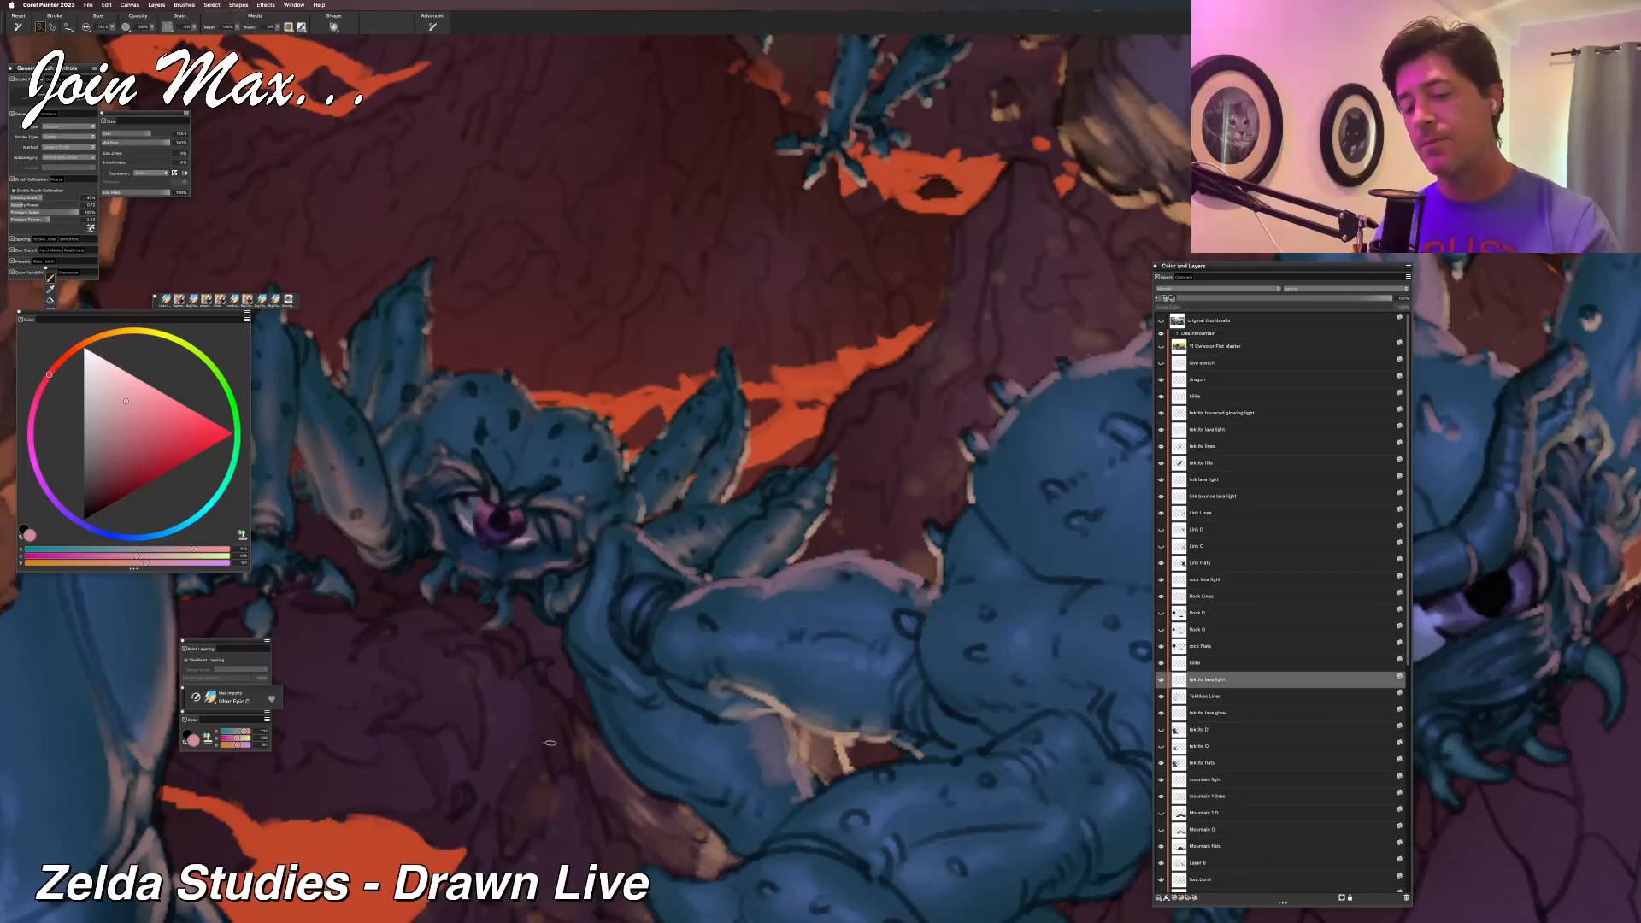
Sample the lava's orange, try it as a glow on the tektite's eye, and undo the last stroke.
left_click_drag(370, 776, 442, 660)
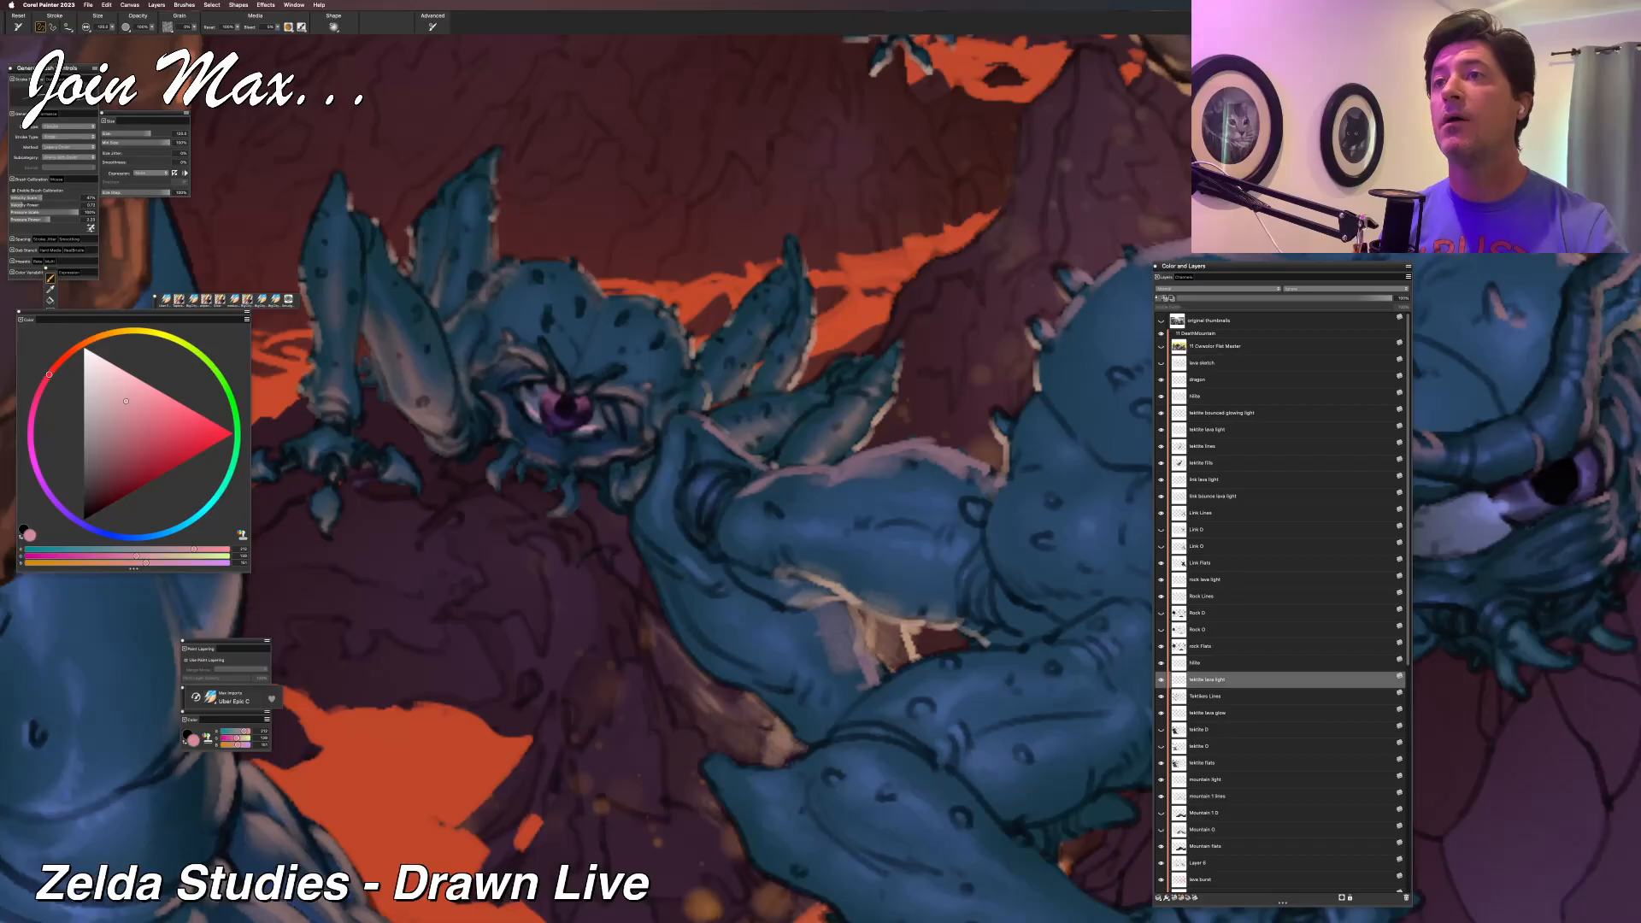
left_click(434, 753, "alt")
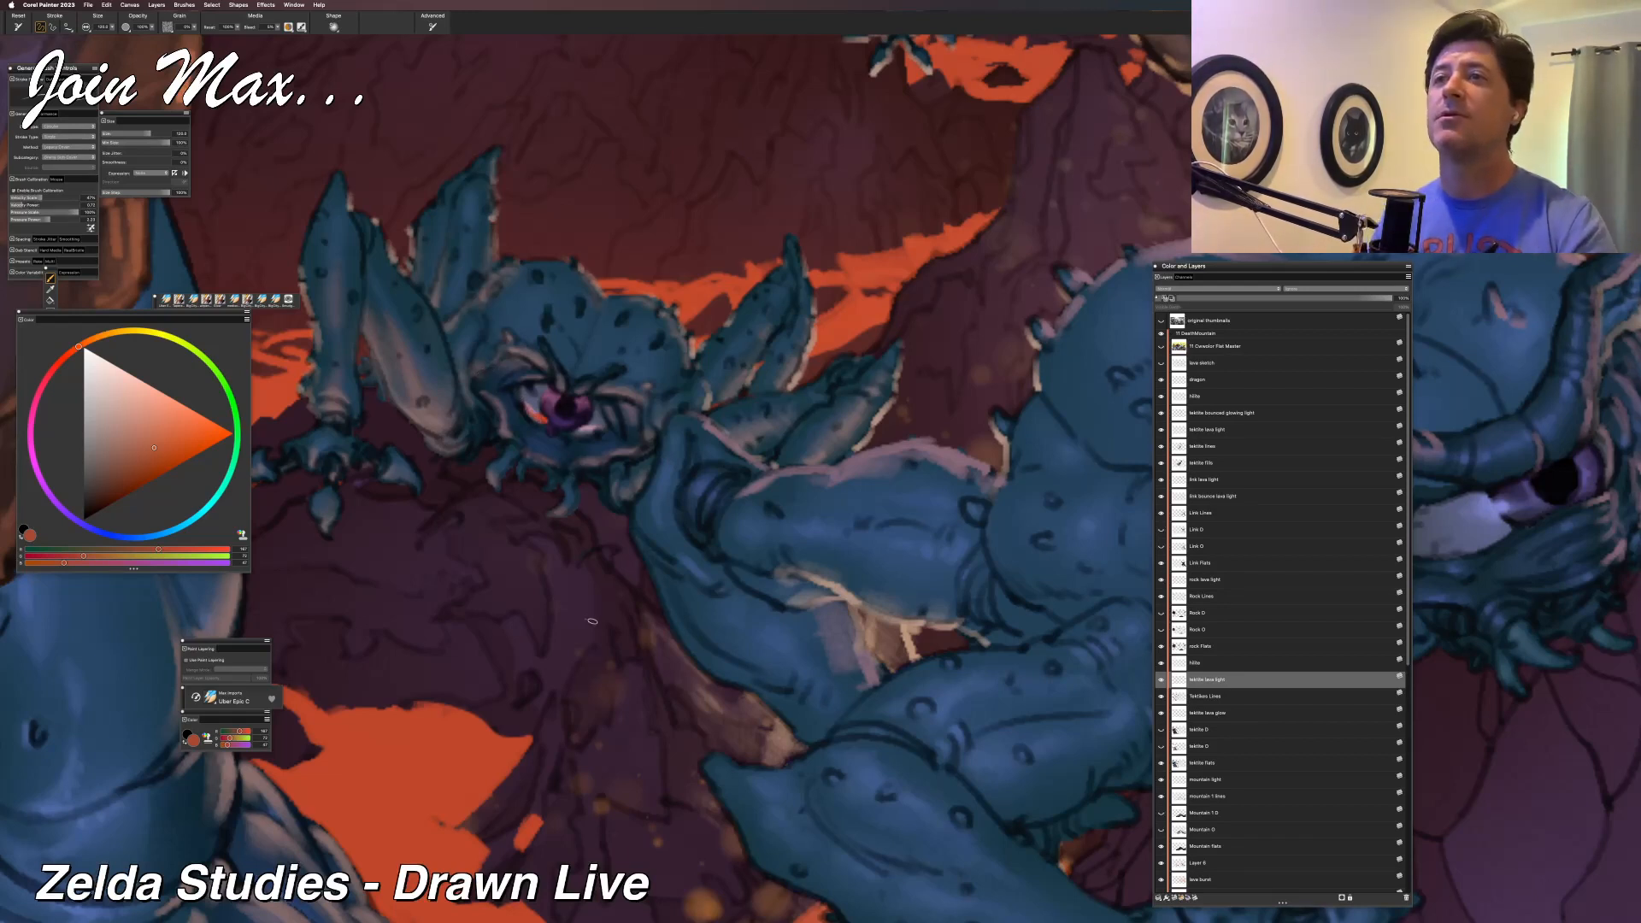
key("super+z")
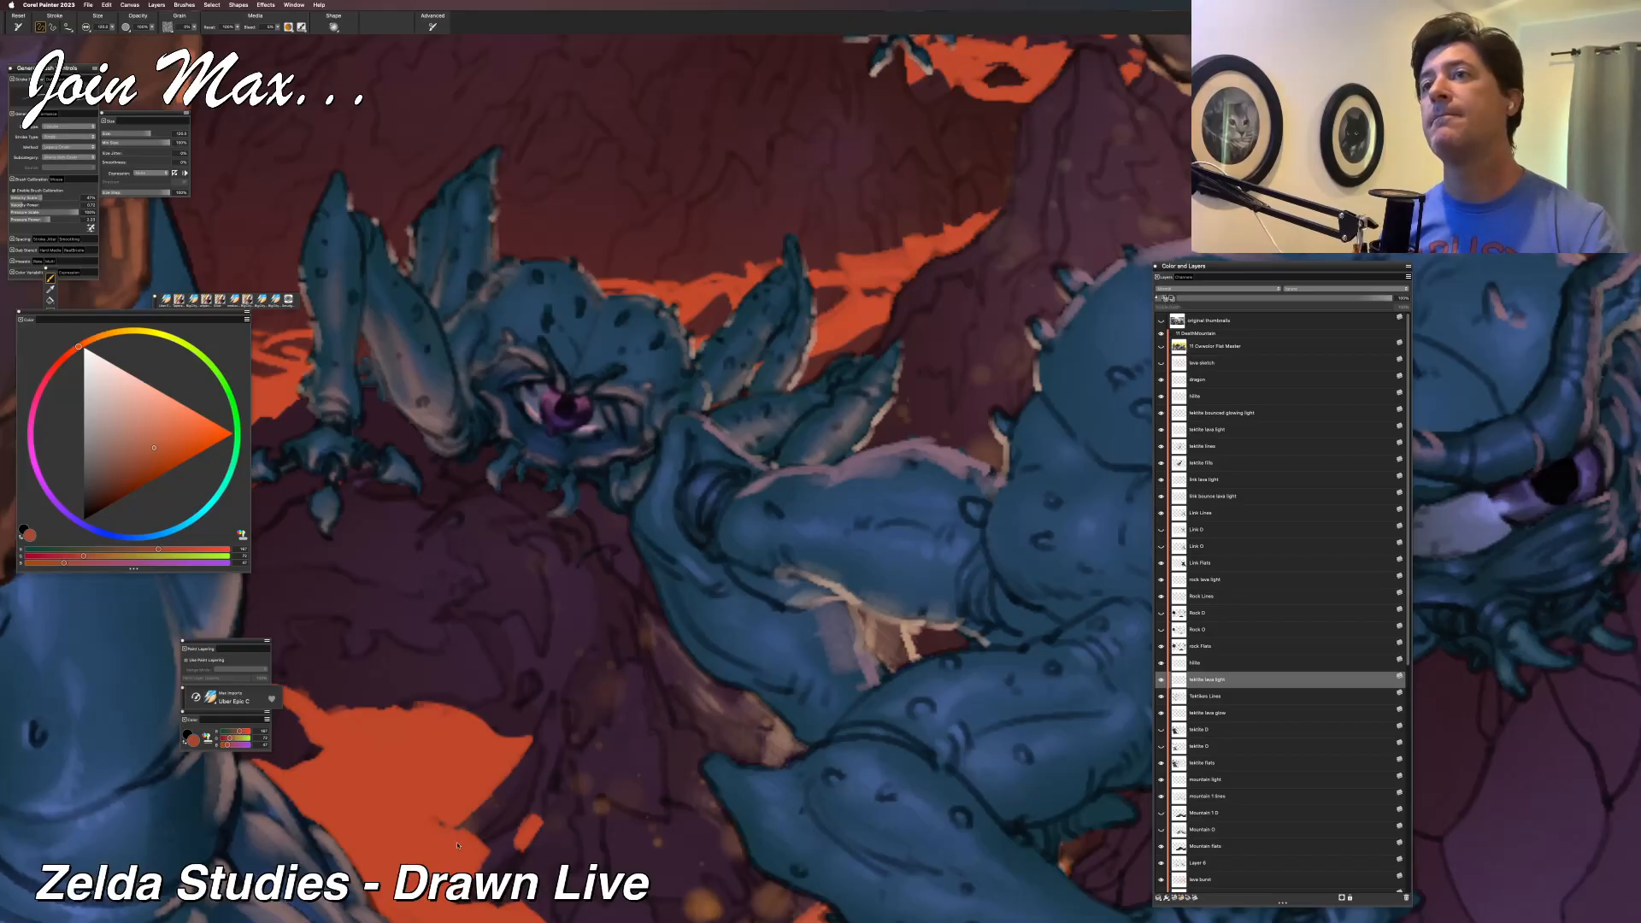
Undo the earlier pink highlight strokes on the tektite's eye.
key("super+z")
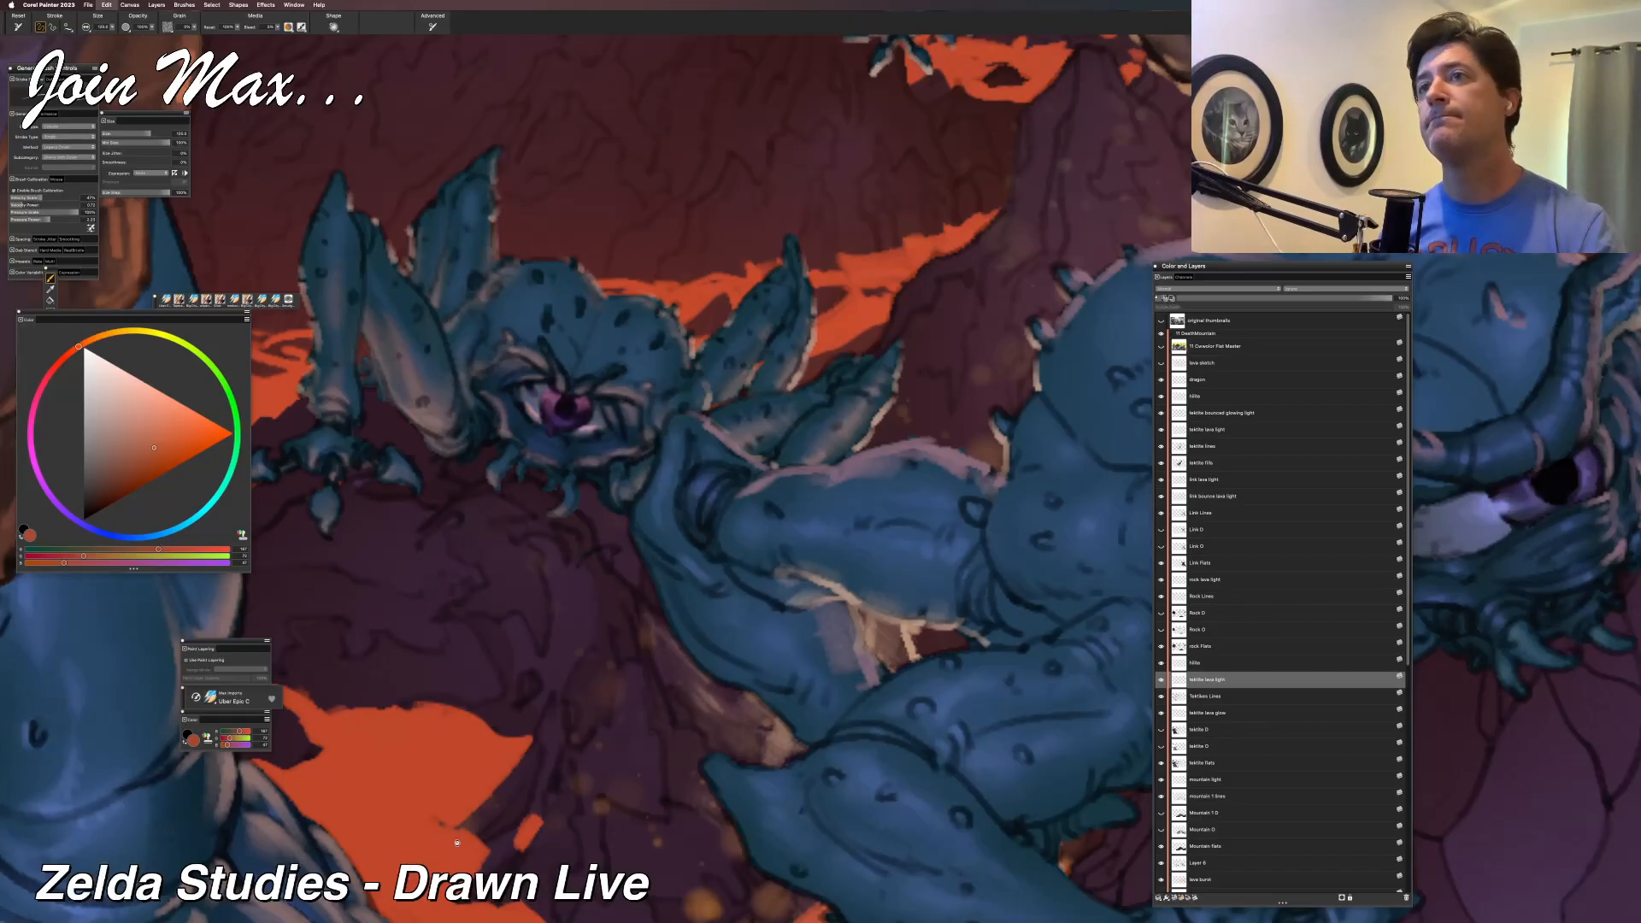
key("super+z")
key("super+z")
key("super+z")
key("super+z")
key("super+z")
key("super+z")
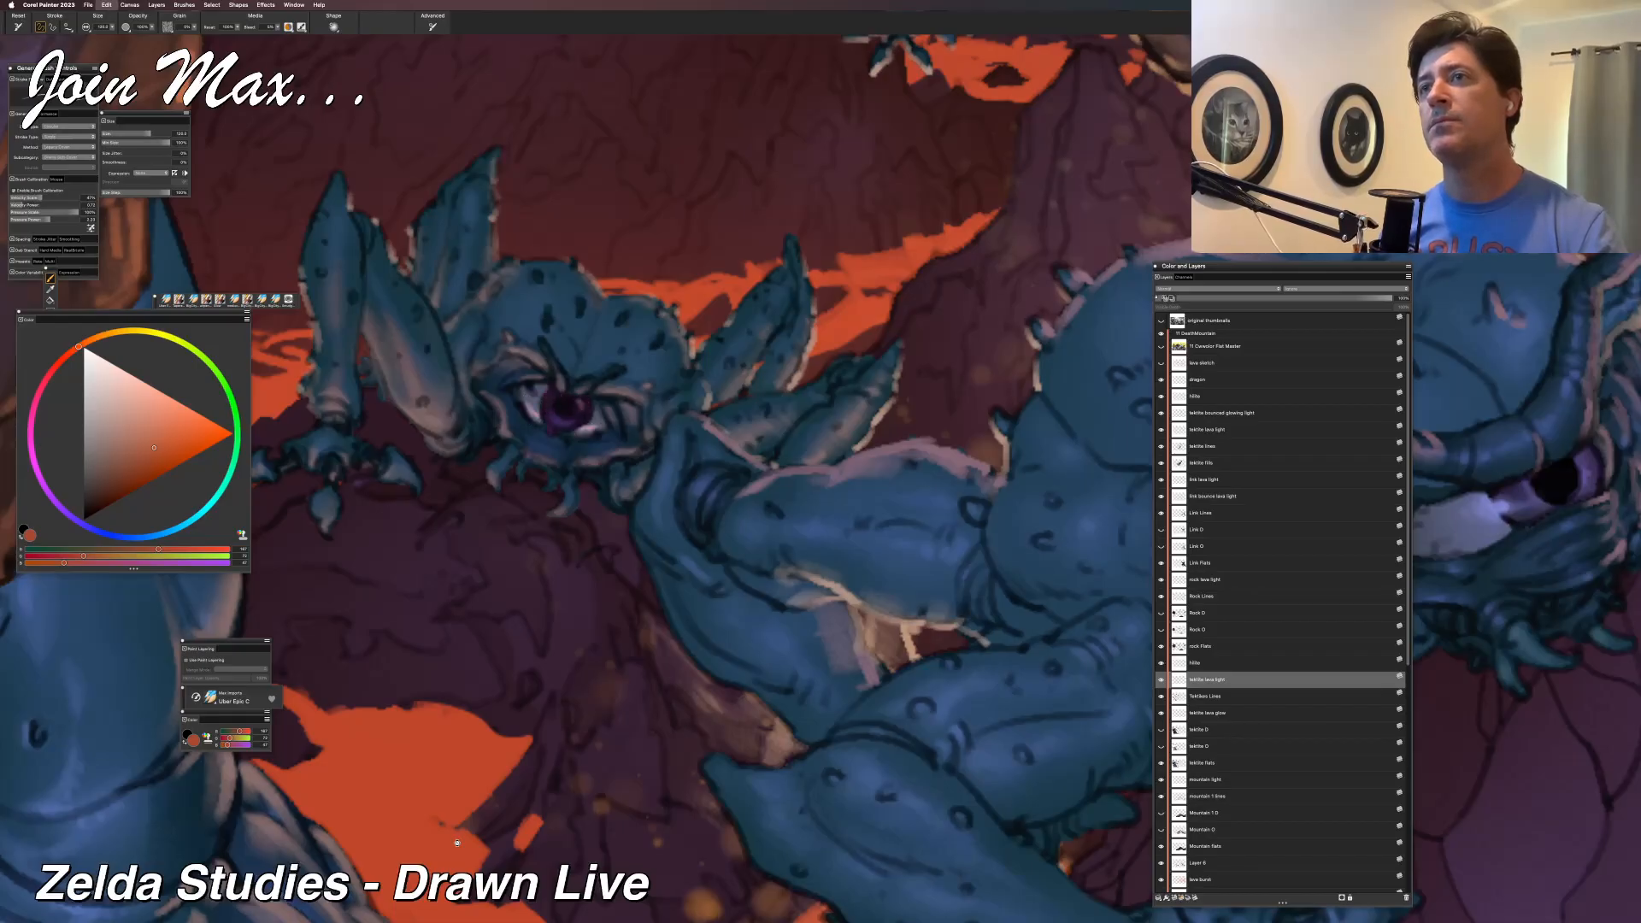
key("super+z")
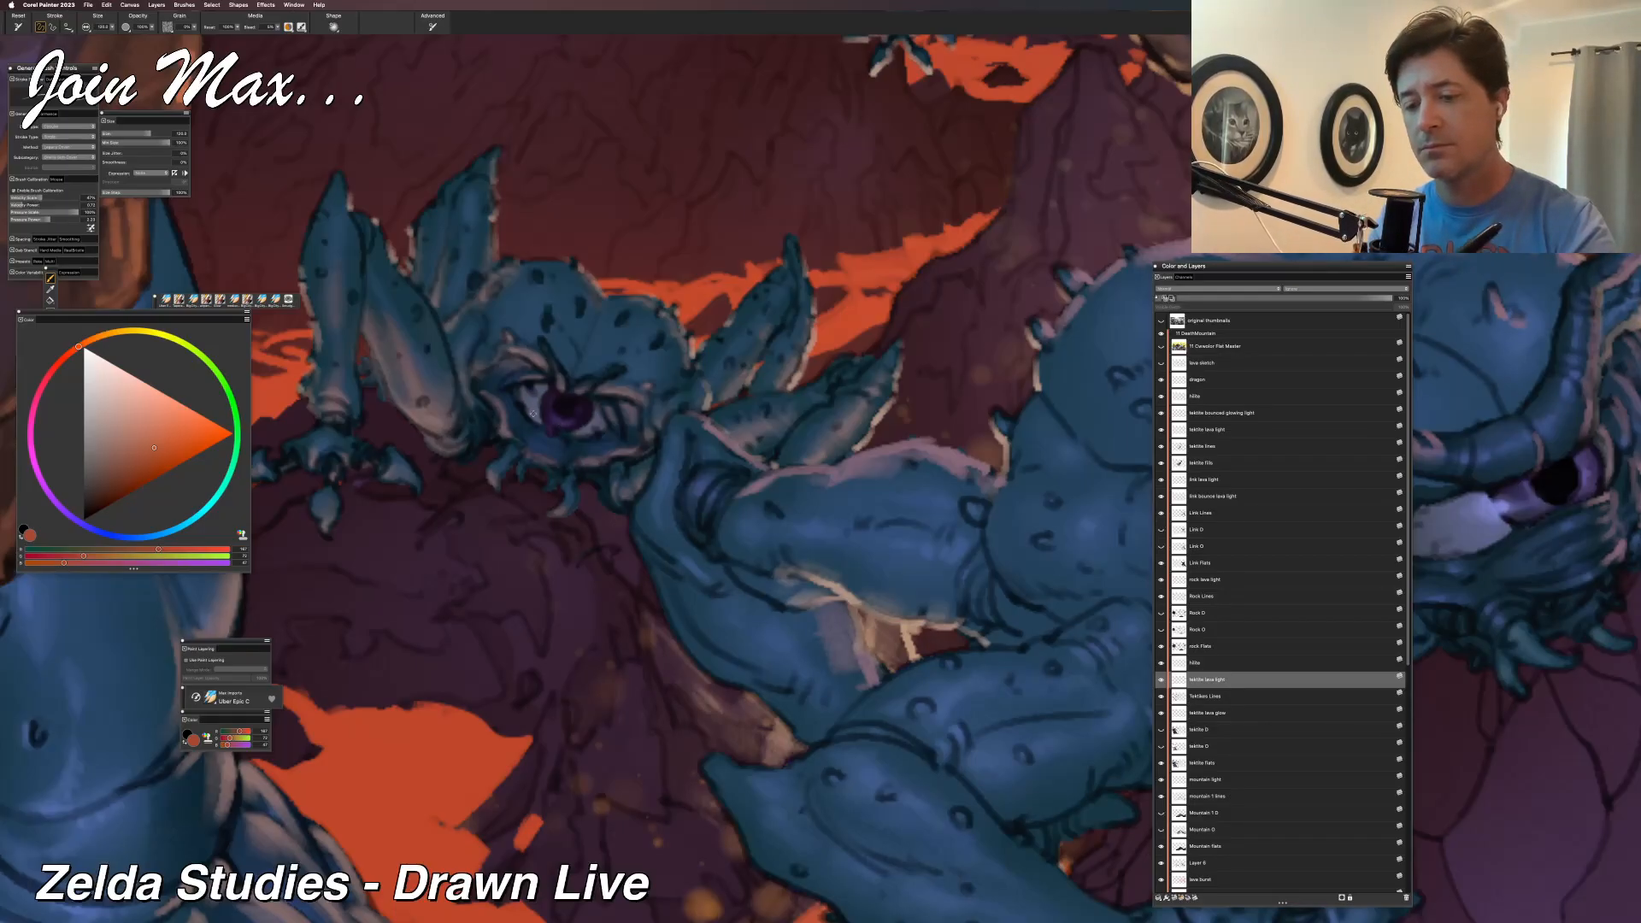
Sample the shaded blue of the eye white, shift its red, green and blue levels to a pale mauve, and paint the eye white.
left_click(551, 413, "alt")
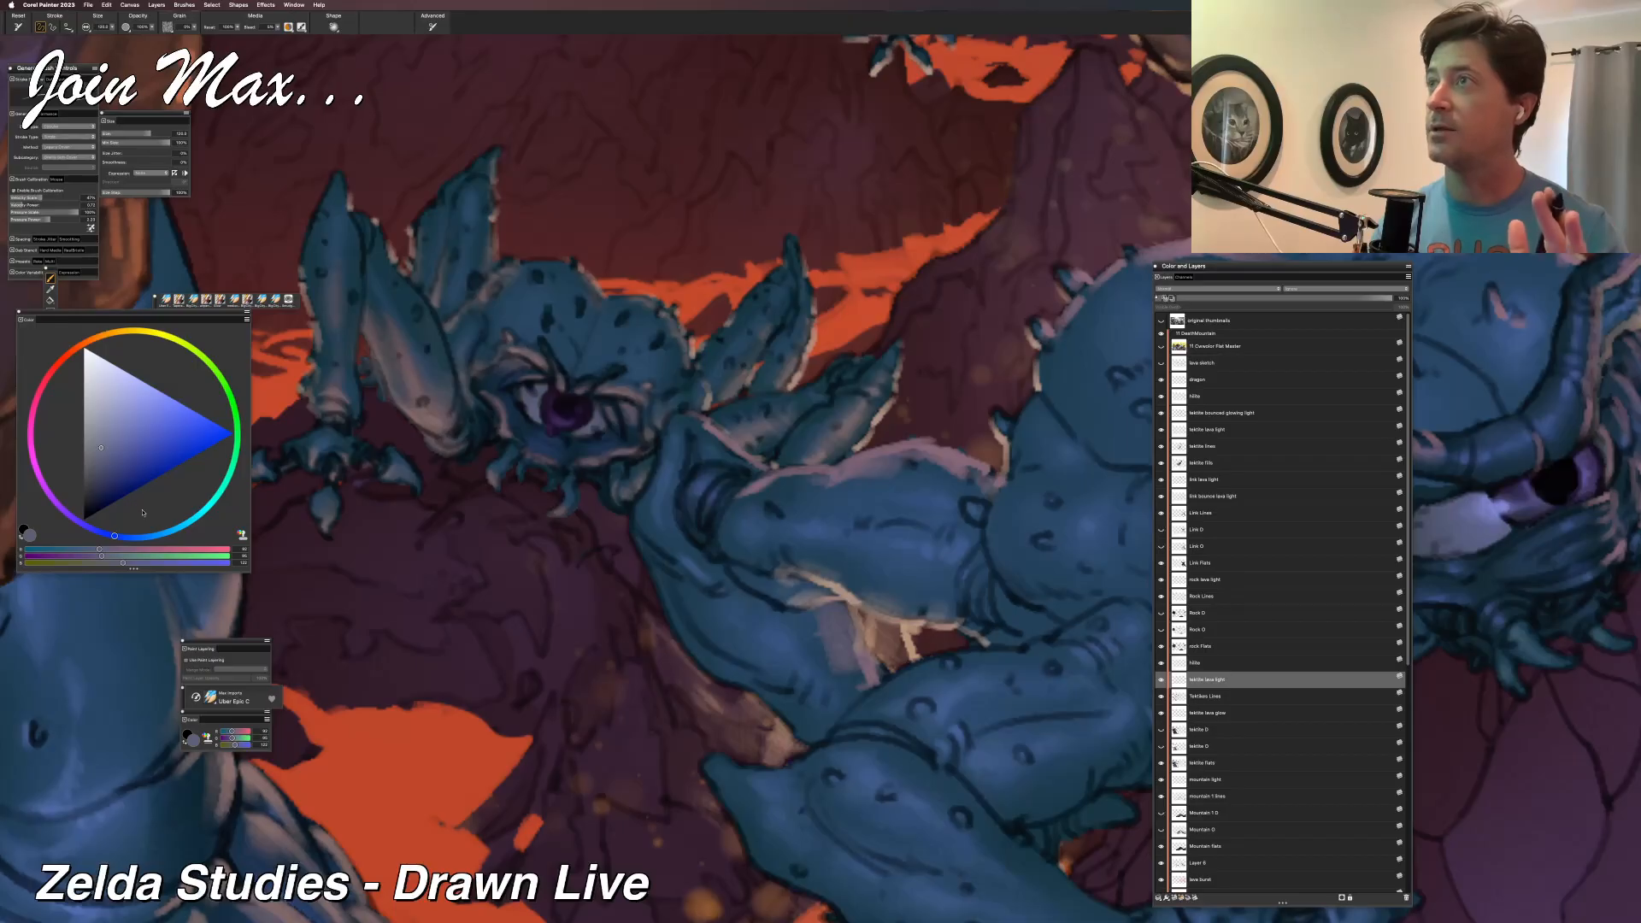
left_click(122, 550)
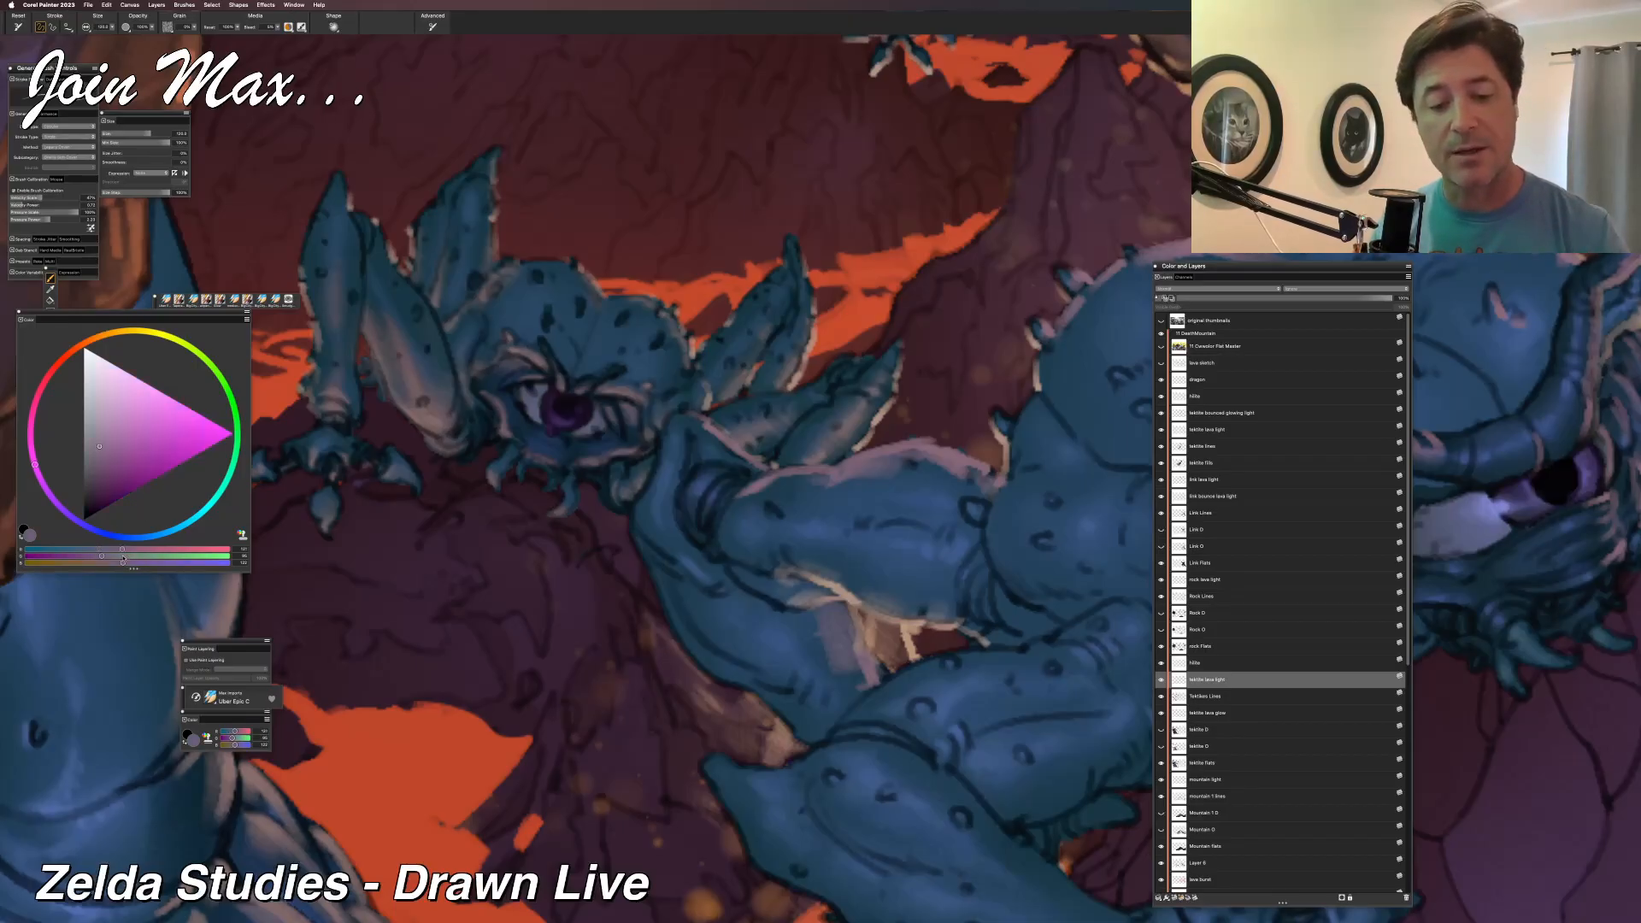
left_click(124, 556)
left_click(145, 563)
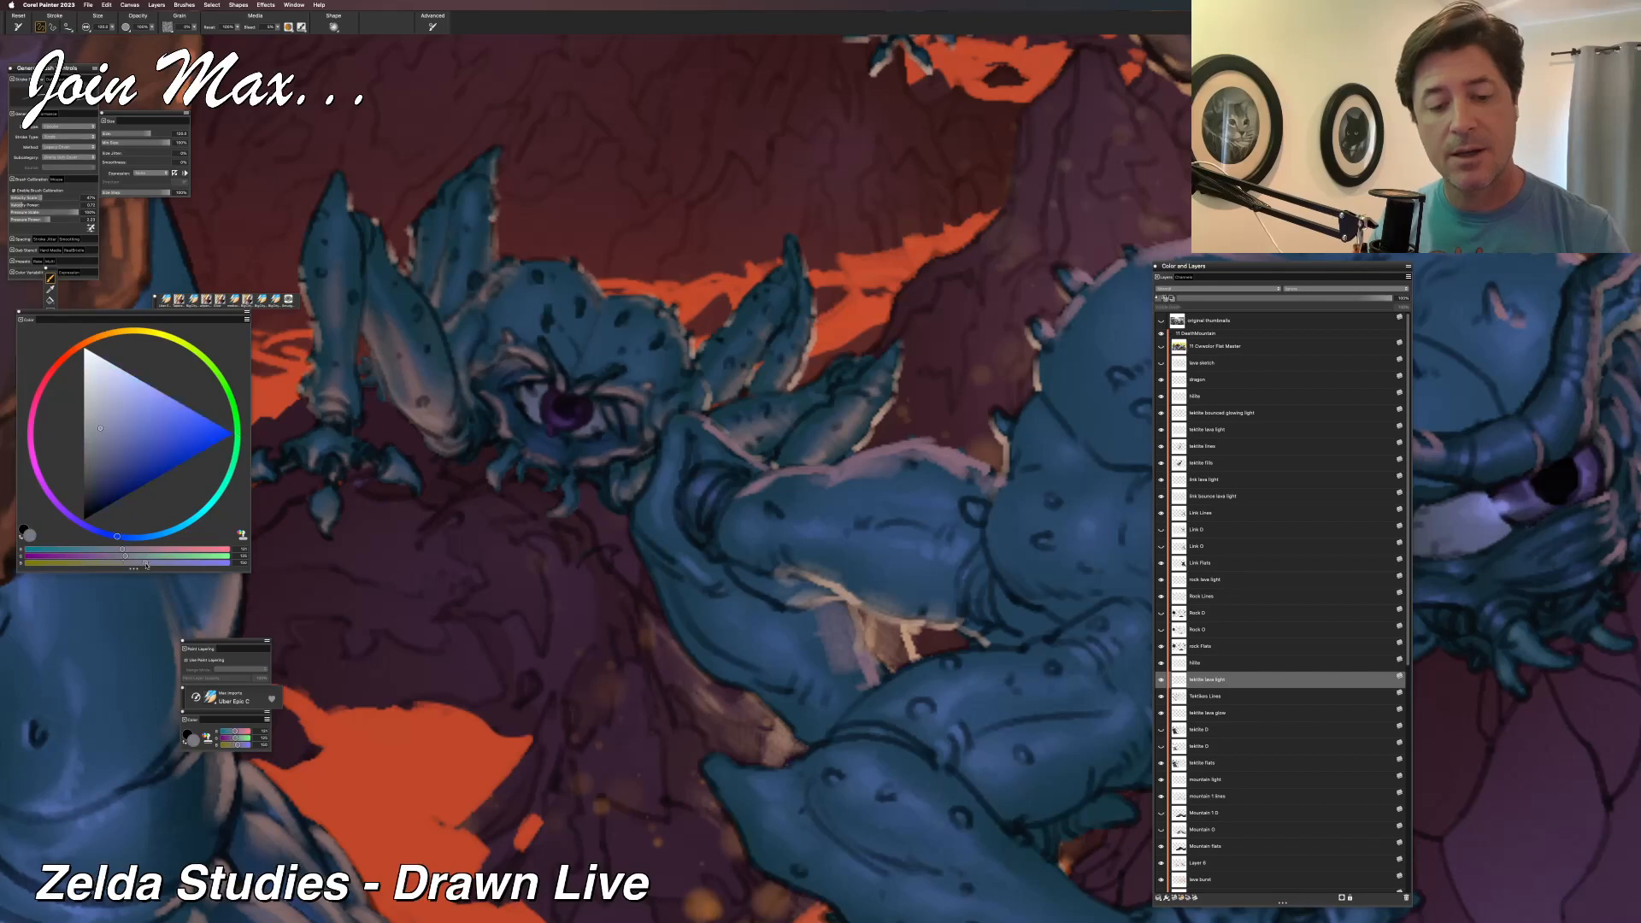
left_click(157, 550)
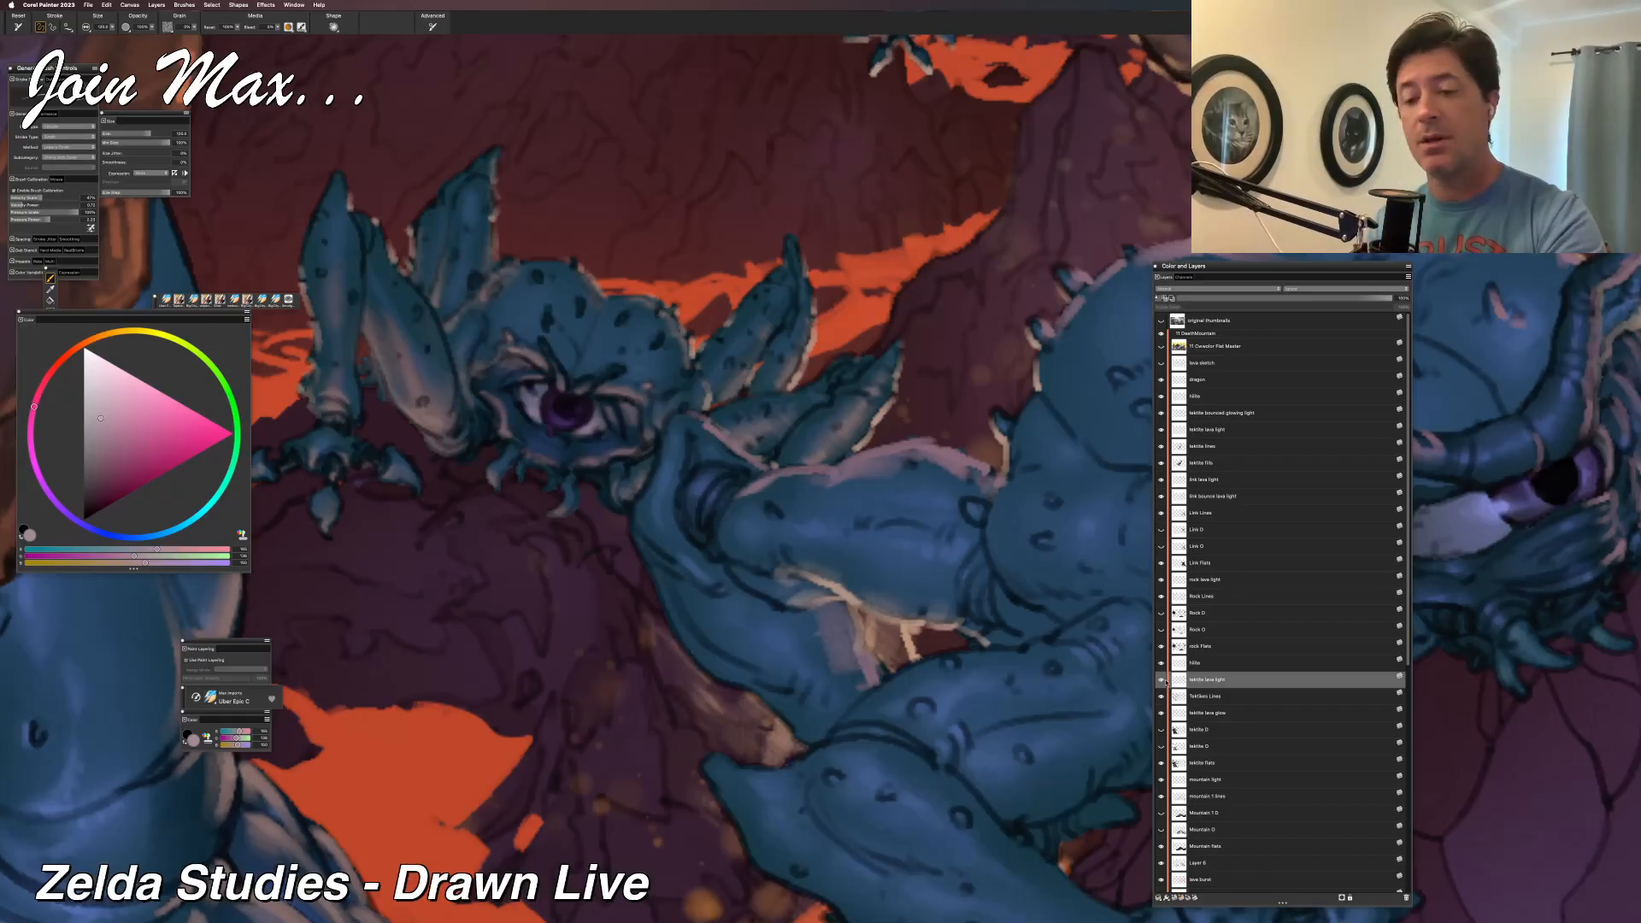
Sample the iris's dark violet, raise its red, green and blue levels to a lighter muted violet, and paint light on the iris.
left_click(556, 420, "alt")
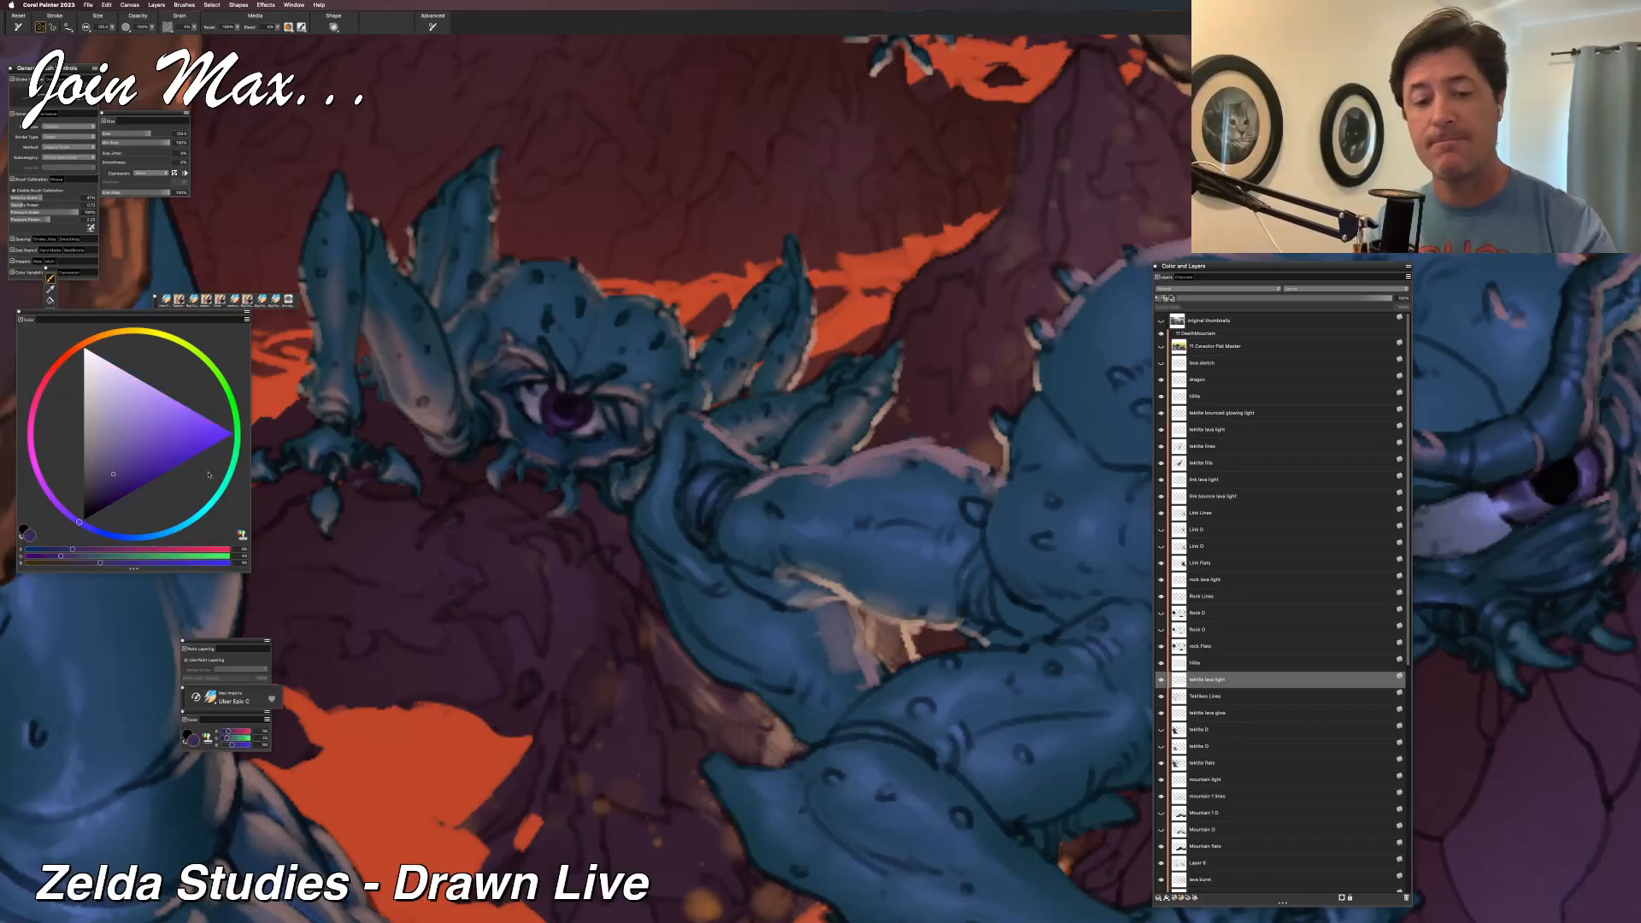
left_click(99, 551)
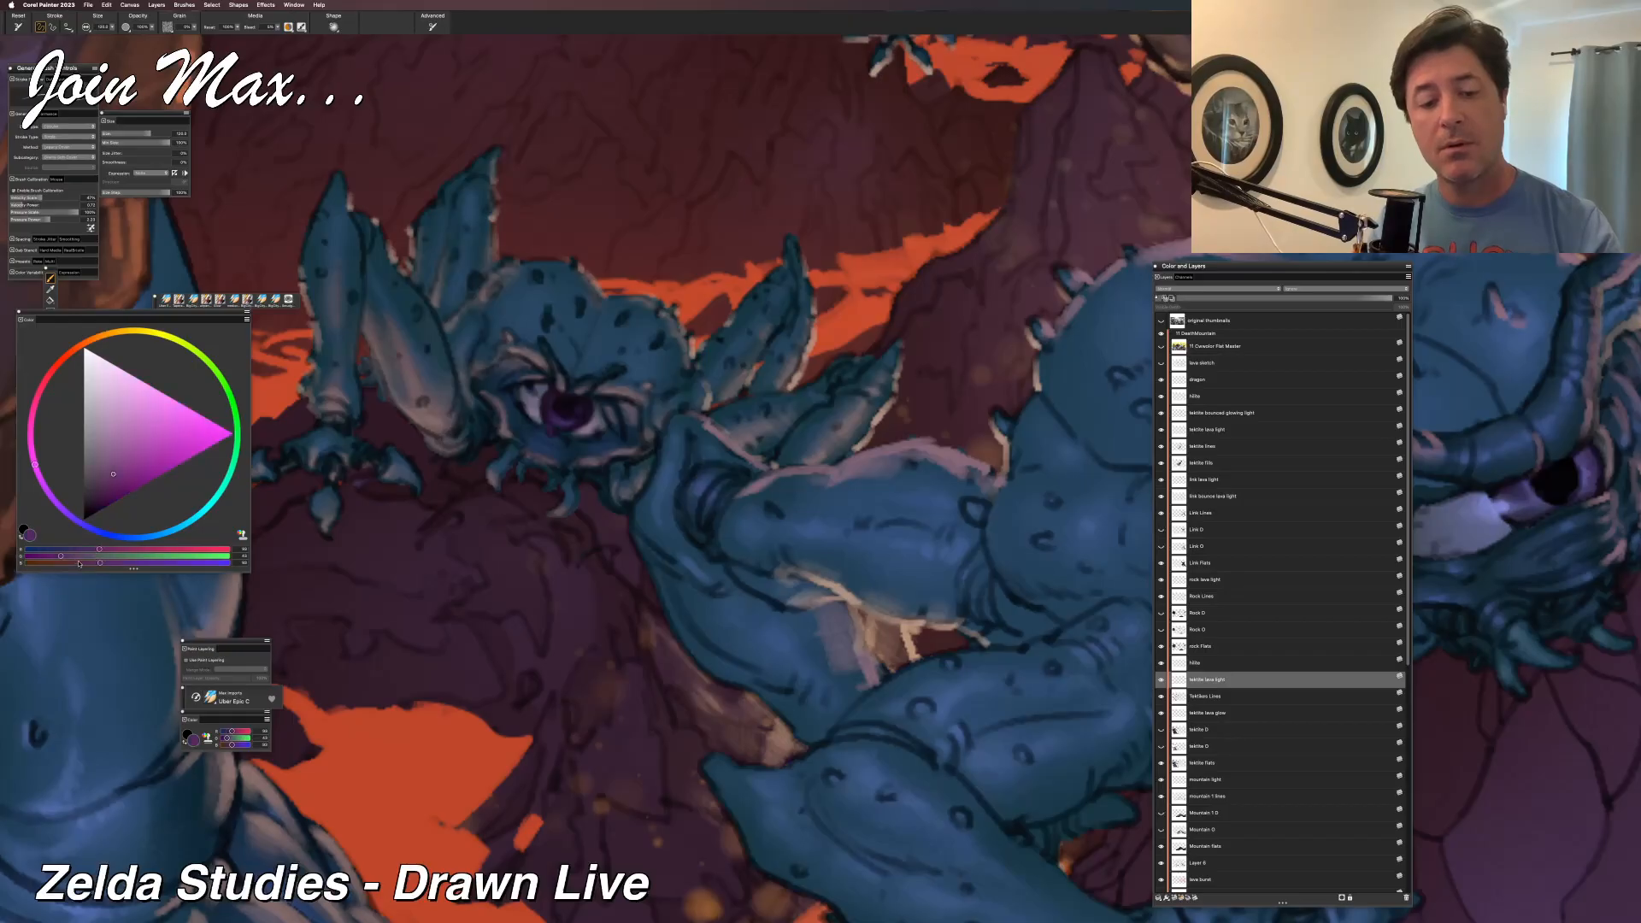
left_click(84, 556)
left_click(124, 562)
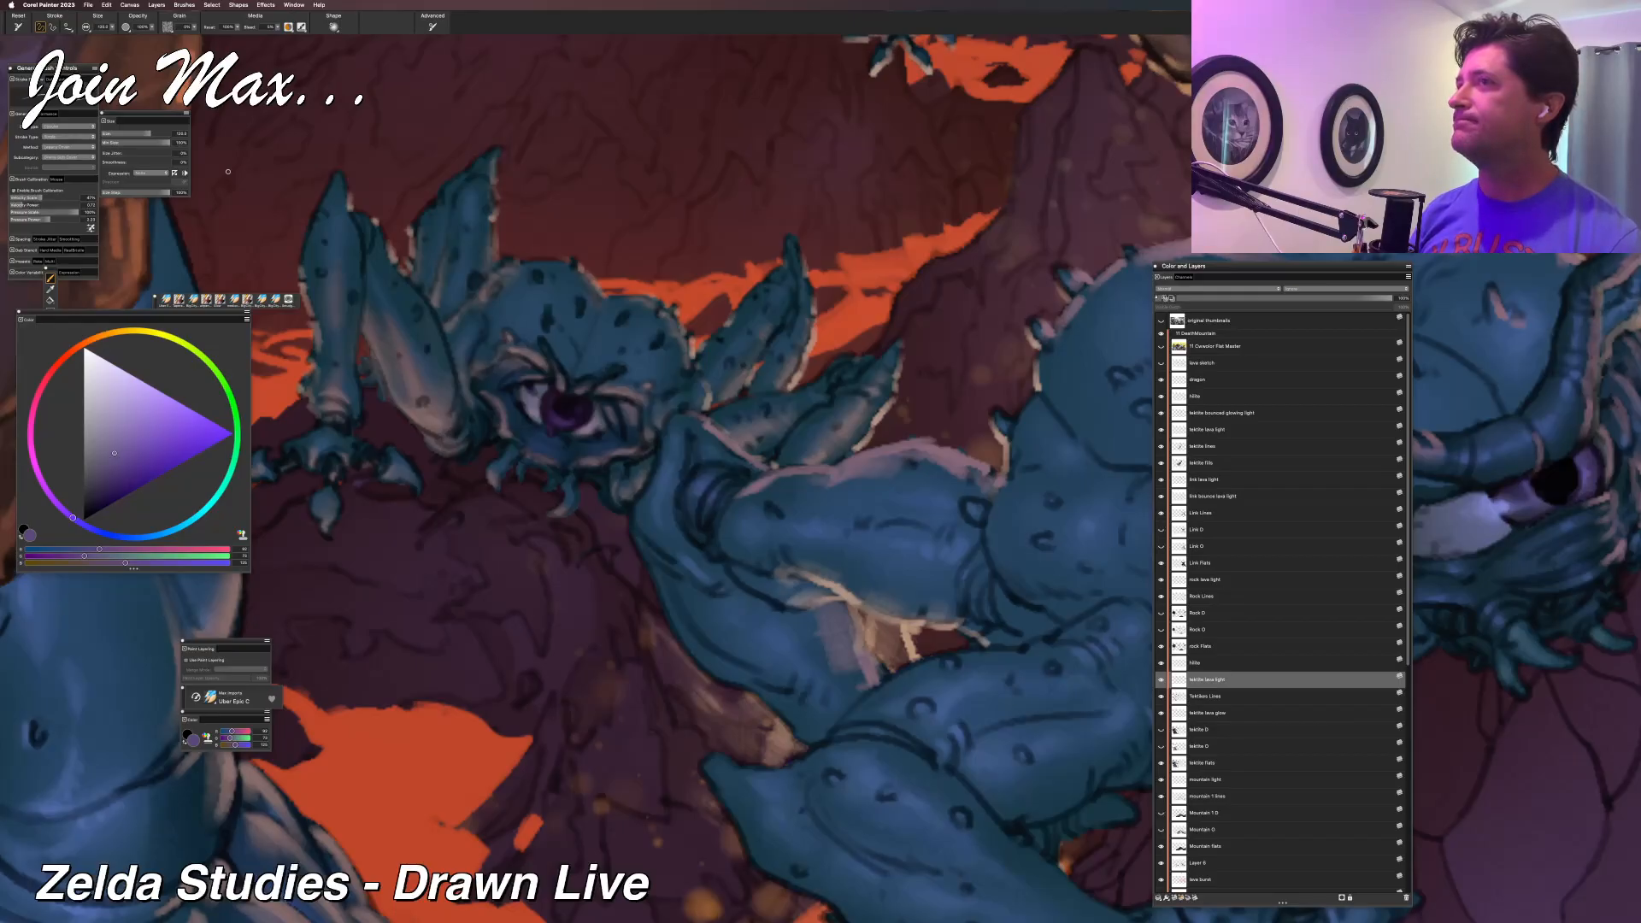
key("super+minus")
key("super+minus")
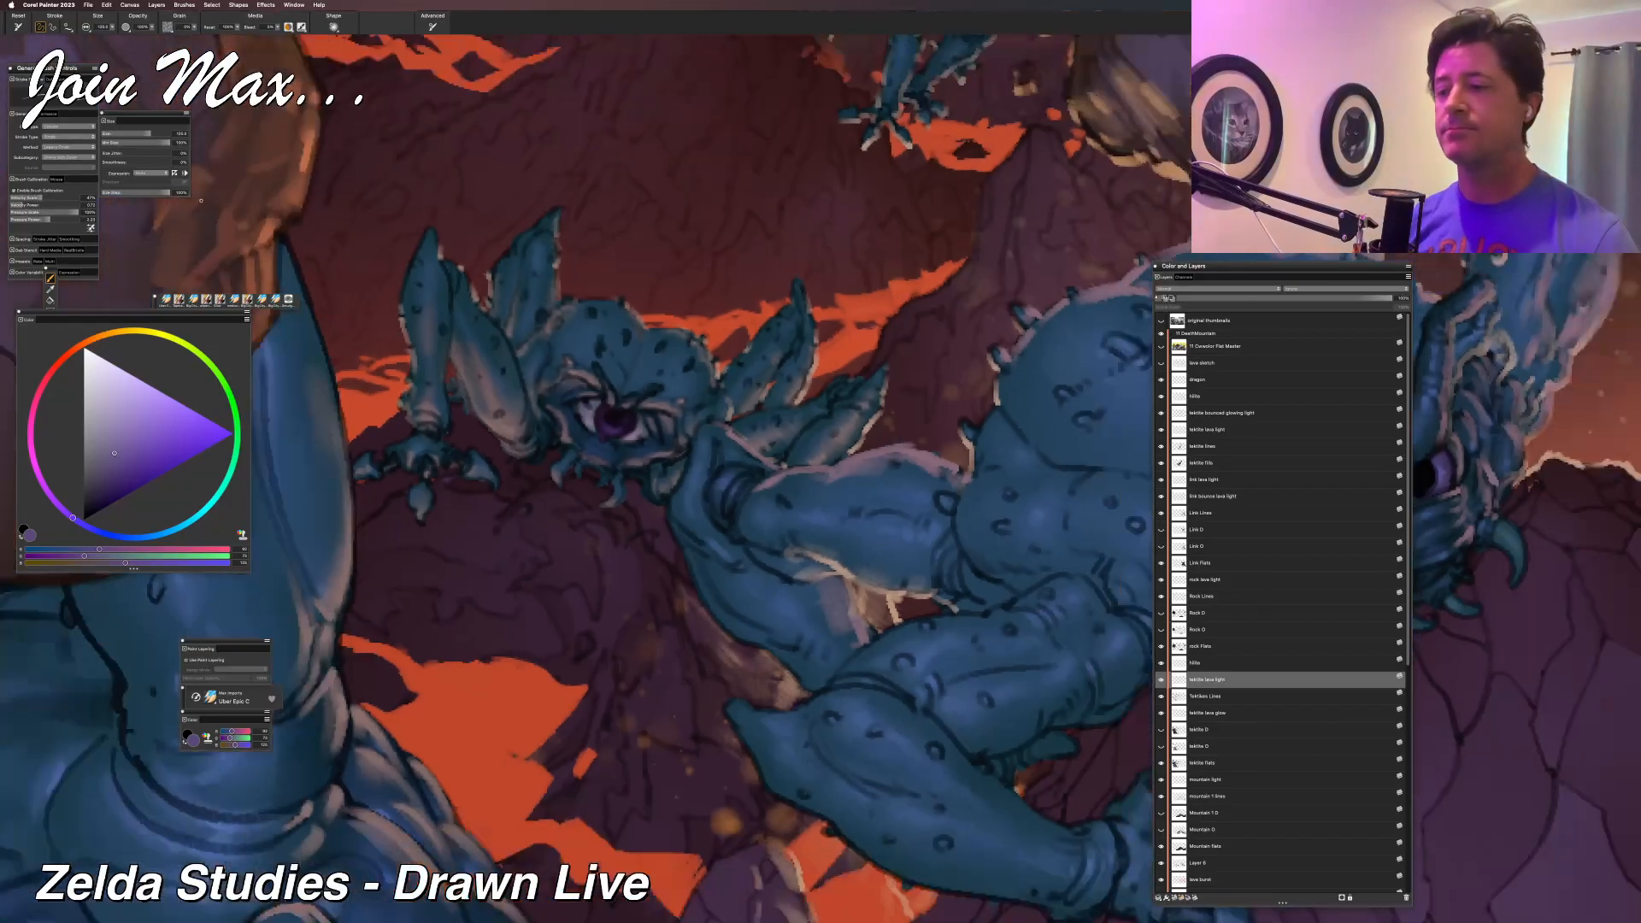
Examine the whole lava mountain composition and, closer up, the lava-lit tektites between the boulder and the volcano.
key("super+minus")
key("super+minus")
key("super+minus")
key("super+minus")
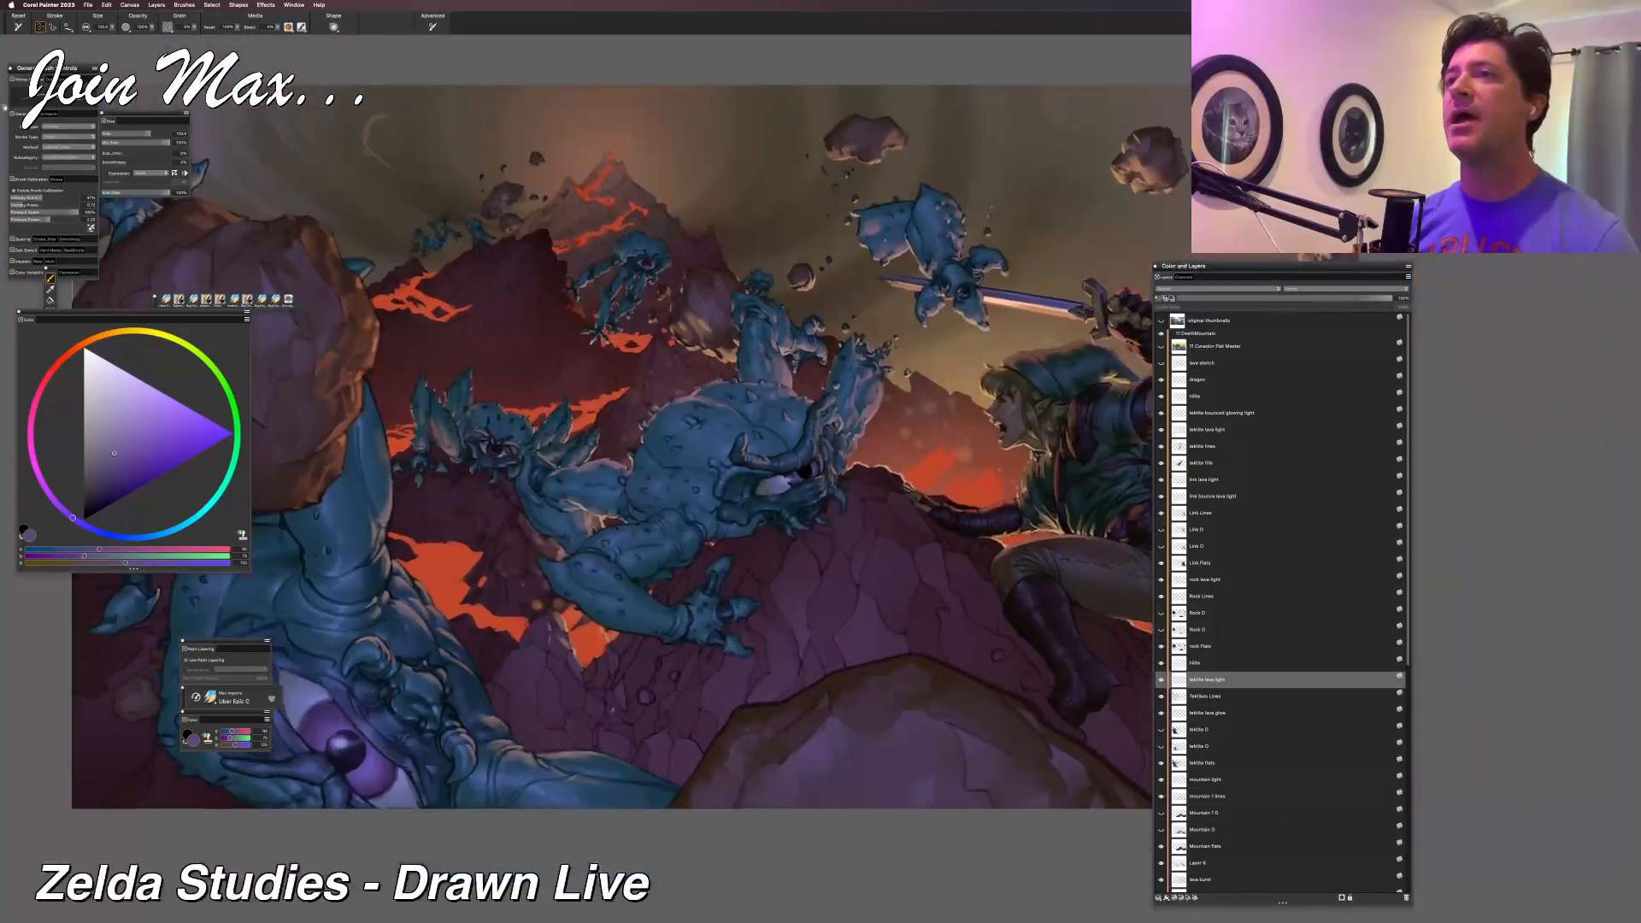
left_click(133, 137)
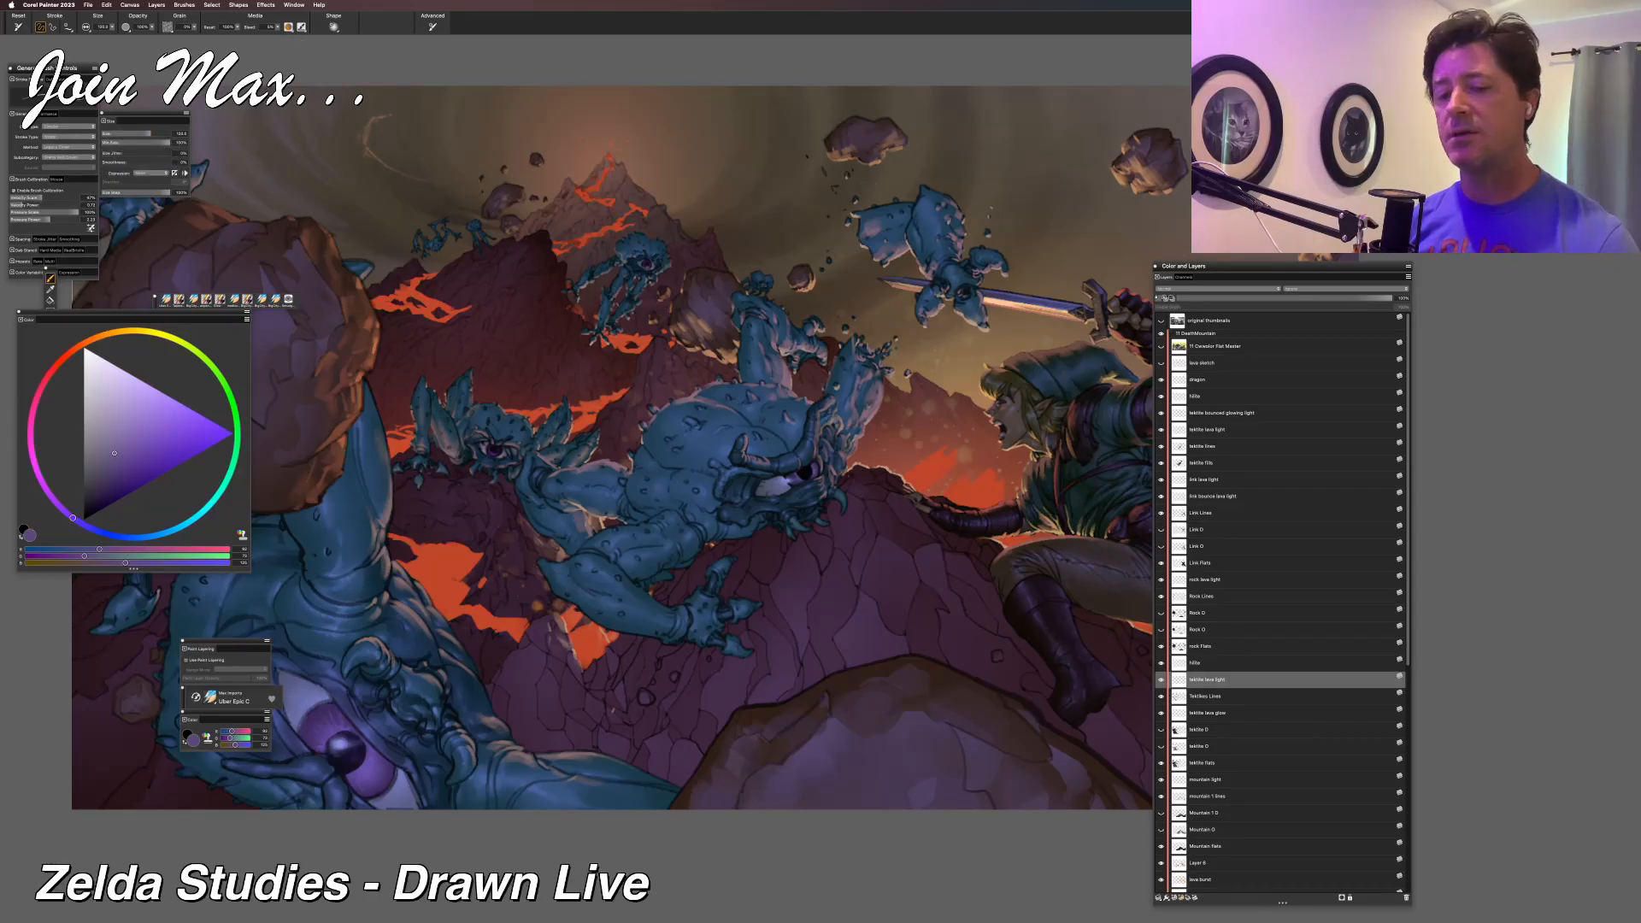
key("super+plus")
key("super+plus")
key("super+plus")
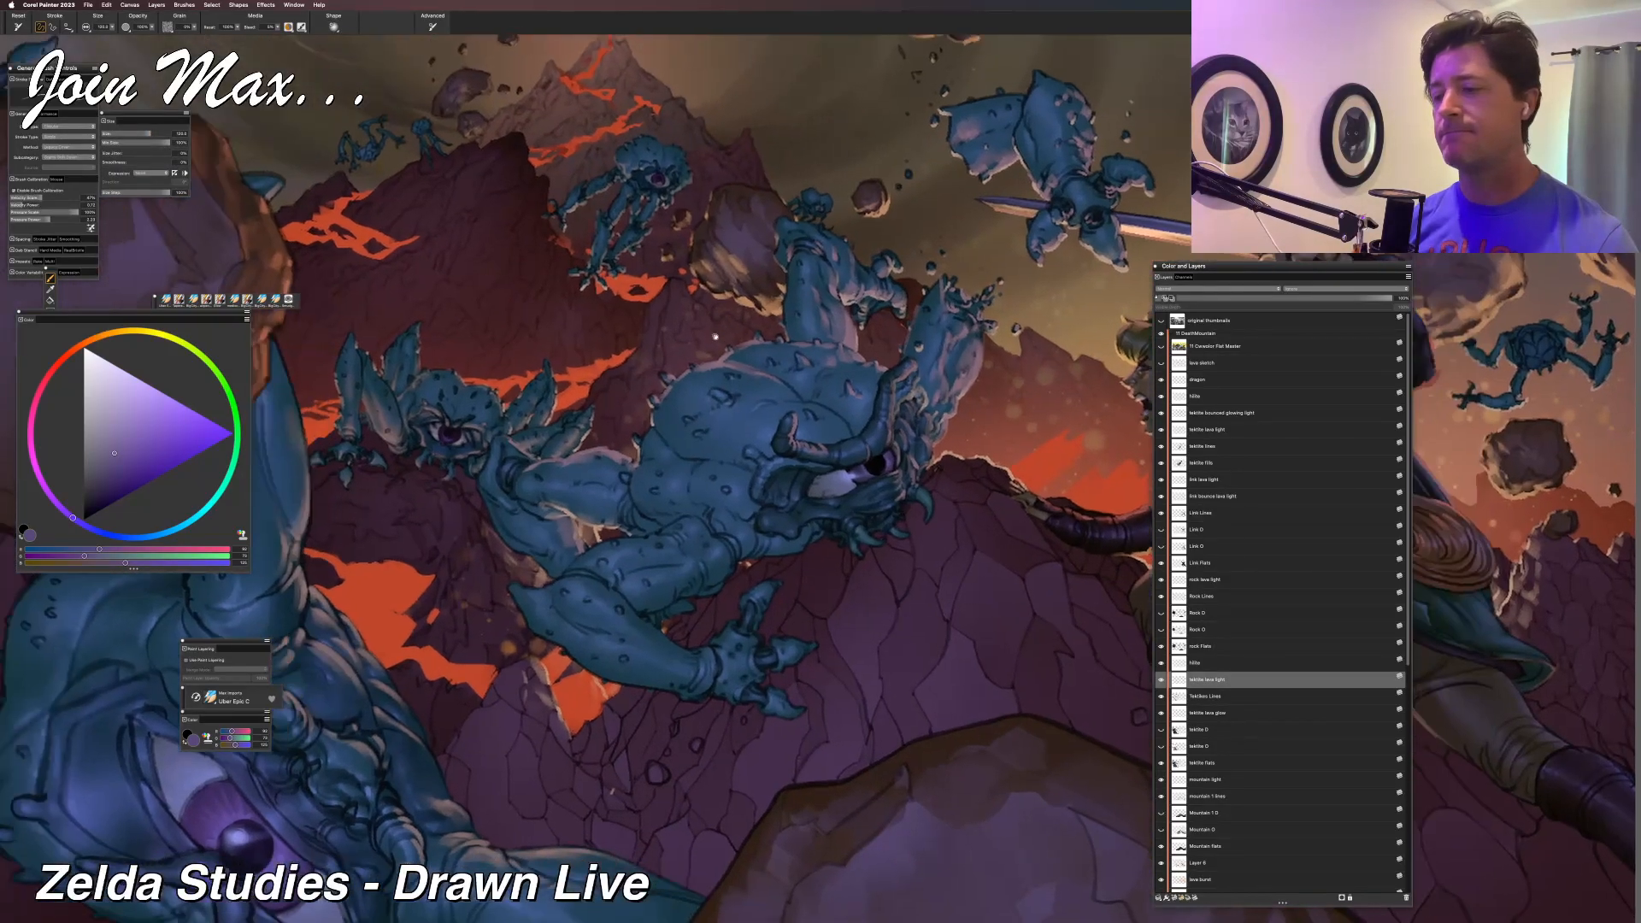
key("super+plus")
key("super+plus")
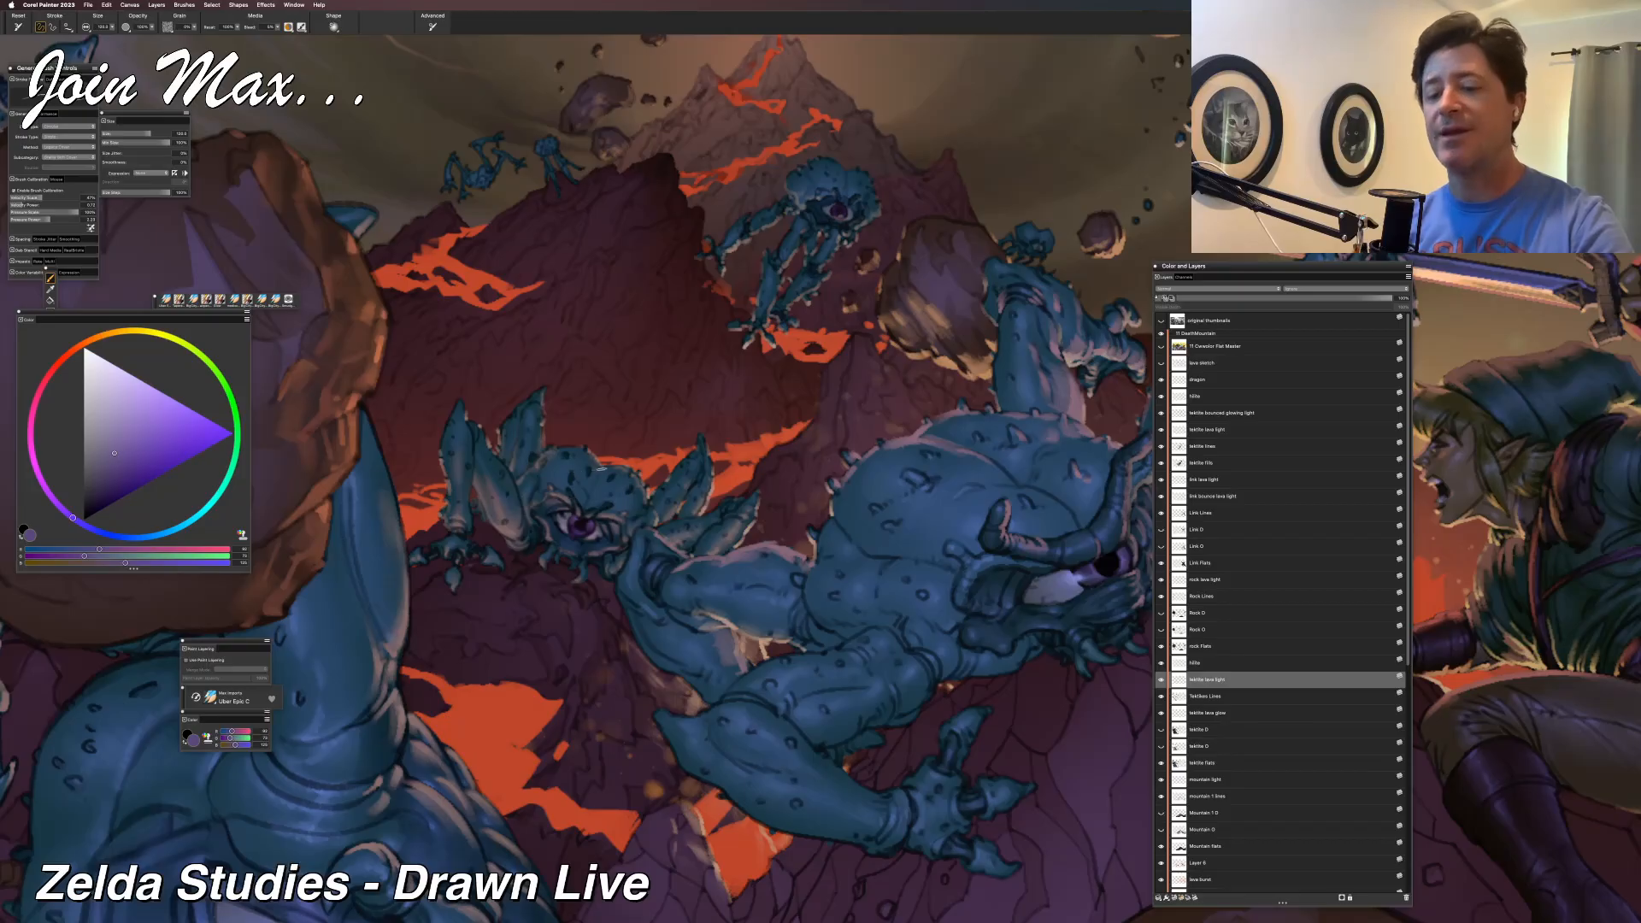
key("r")
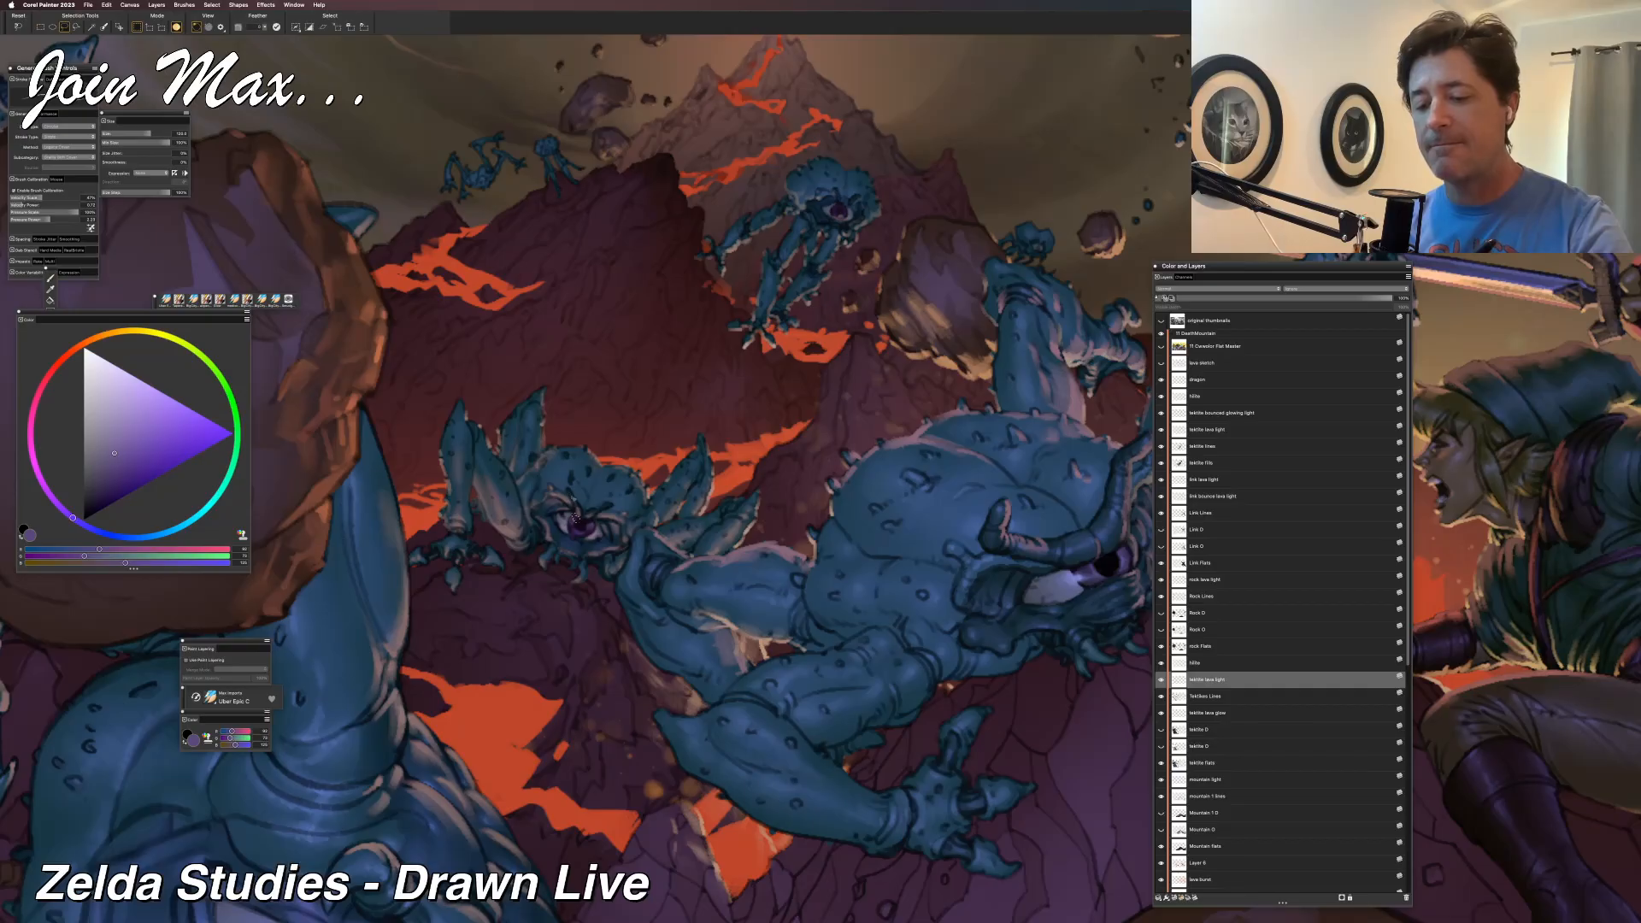
key("b")
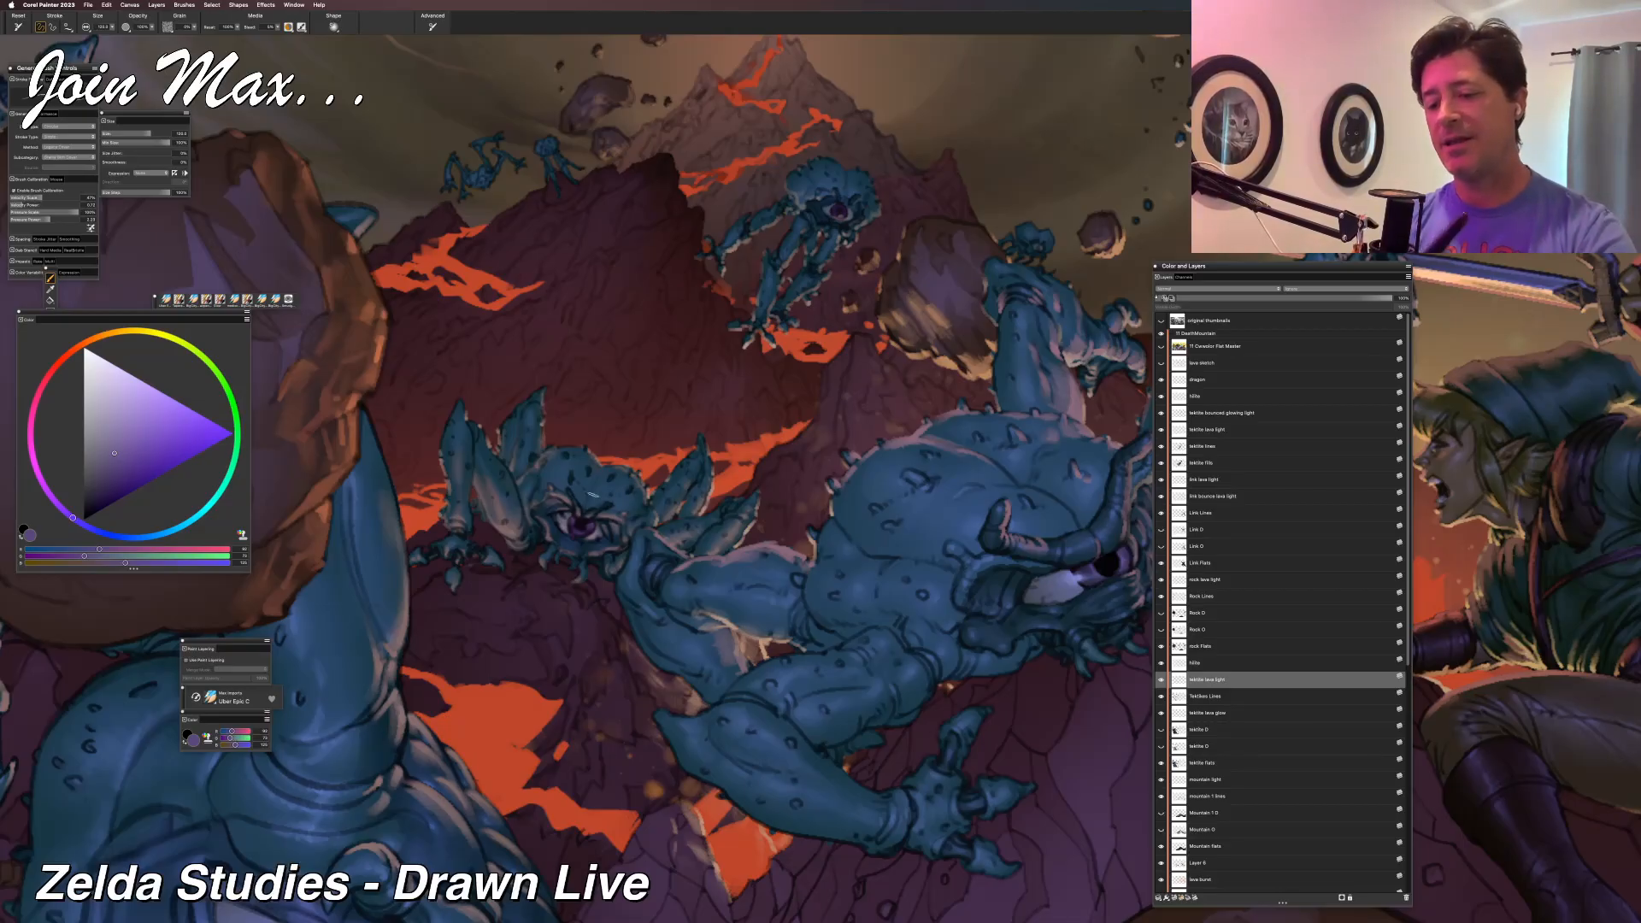
Sample the lava's orange and brush strong orange light over the small tektite's legs, claws and face.
left_click(500, 702, "alt")
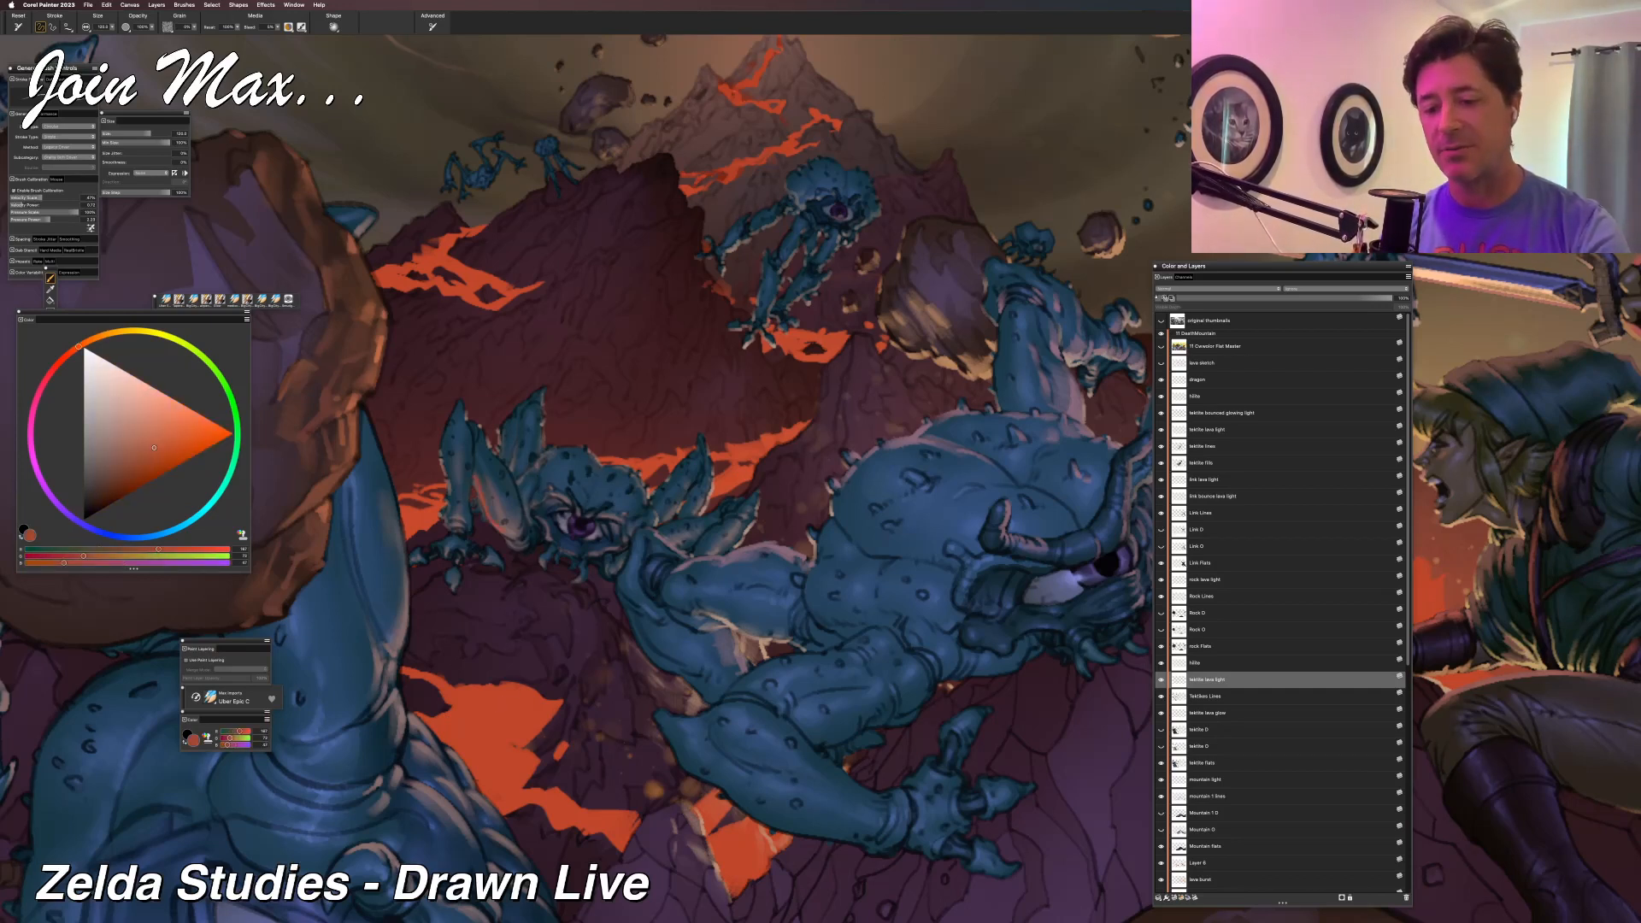
mouse_move(503, 448)
left_mouse_down()
mouse_move(517, 427)
mouse_move(483, 431)
left_mouse_up()
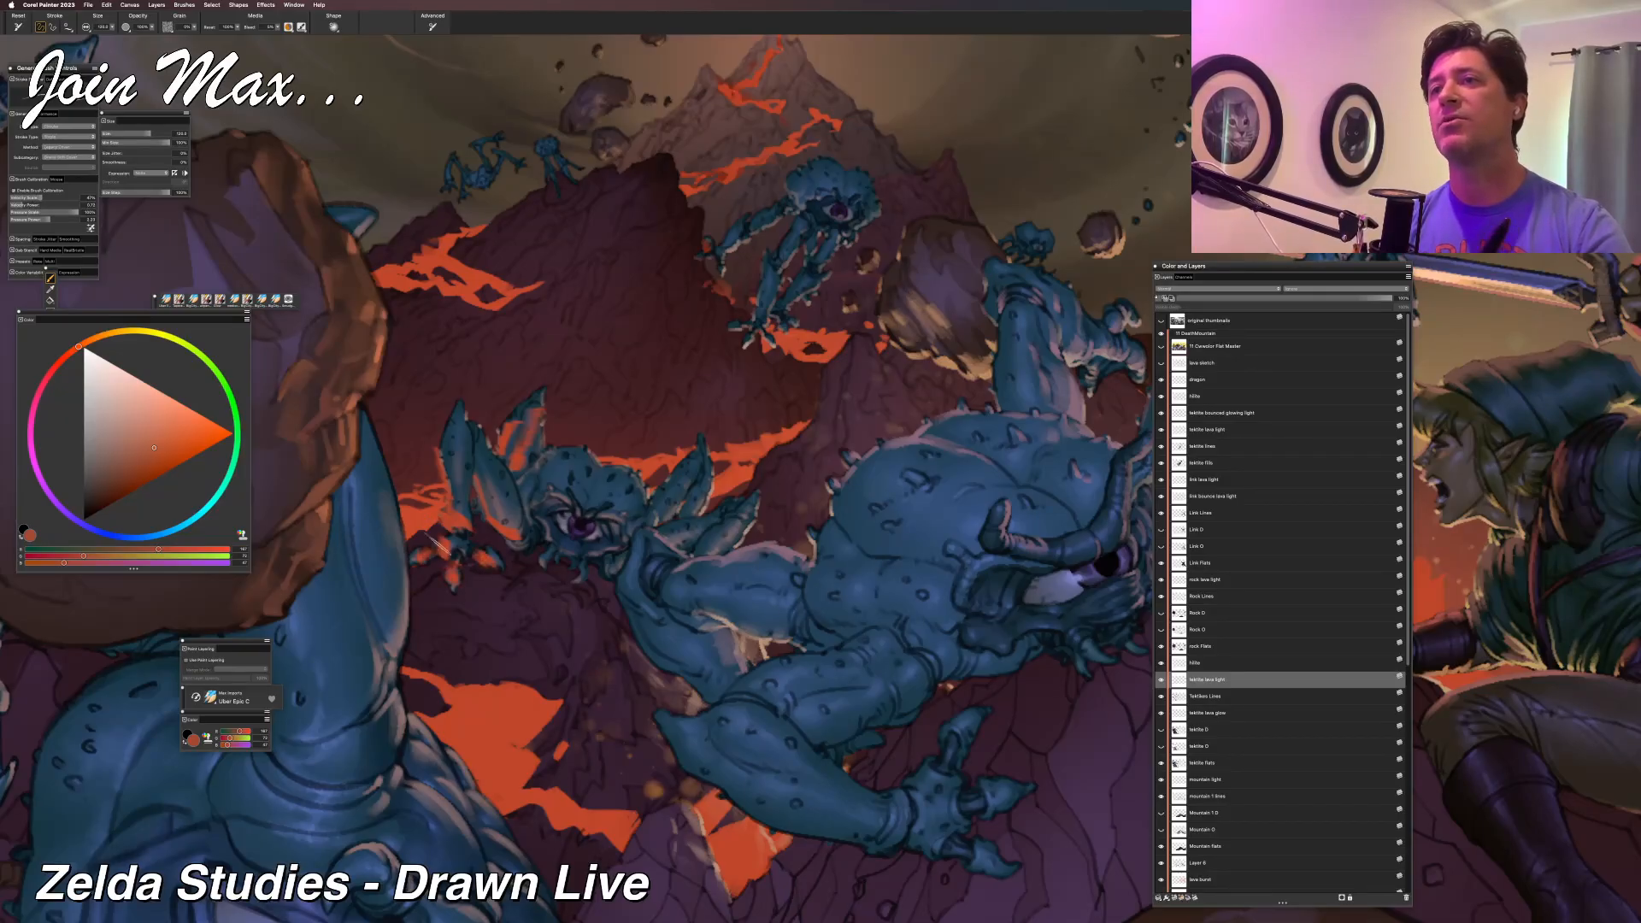
mouse_move(631, 483)
left_mouse_down()
mouse_move(617, 523)
mouse_move(564, 528)
mouse_move(564, 555)
mouse_move(547, 538)
mouse_move(667, 497)
mouse_move(688, 509)
mouse_move(675, 552)
left_mouse_up()
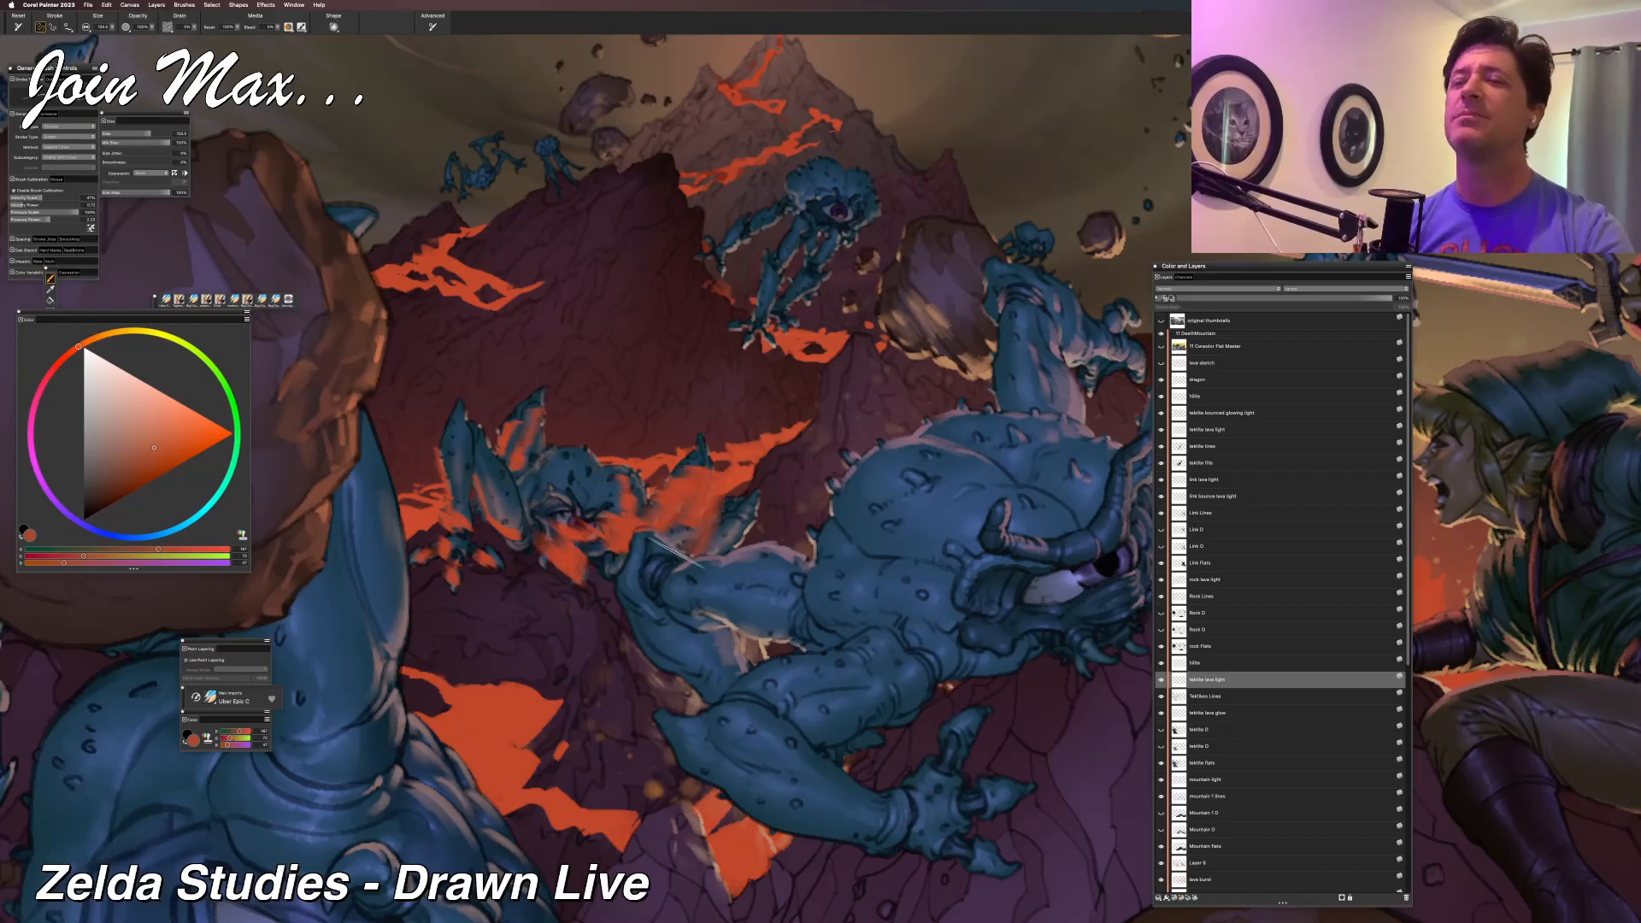
Undo all the orange light strokes on the small tektite's legs, claws and face.
key("super+z")
key("super+z")
key("super+z")
key("super+z")
key("super+z")
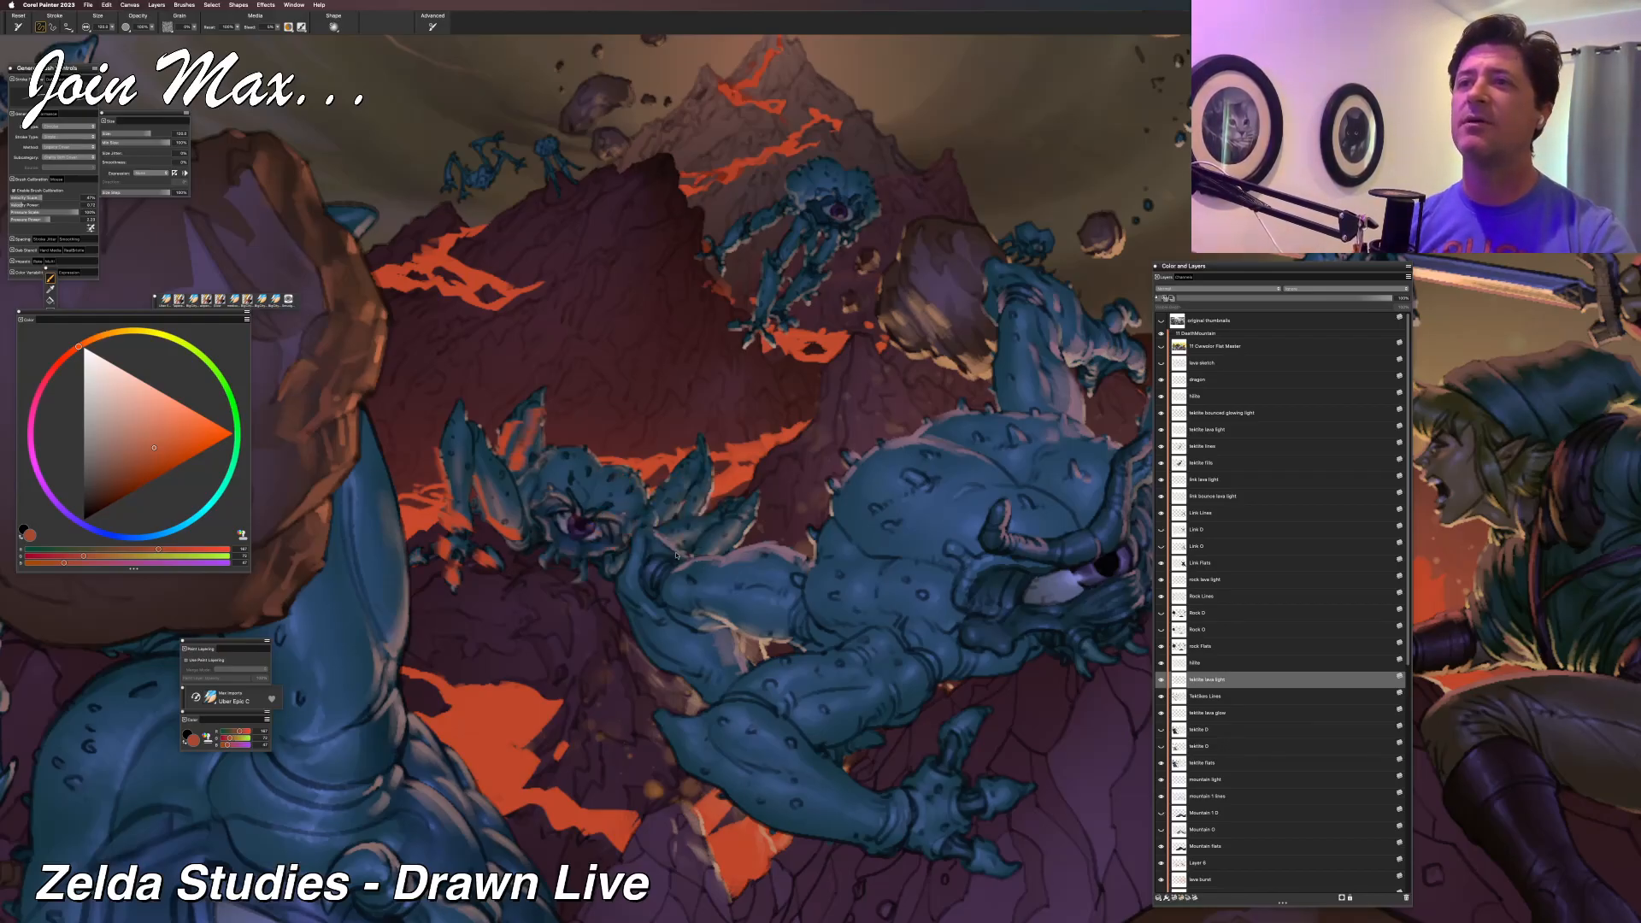
key("super+z")
key("super+z")
key("super+z")
key("super+z")
key("super+z")
key("super+z")
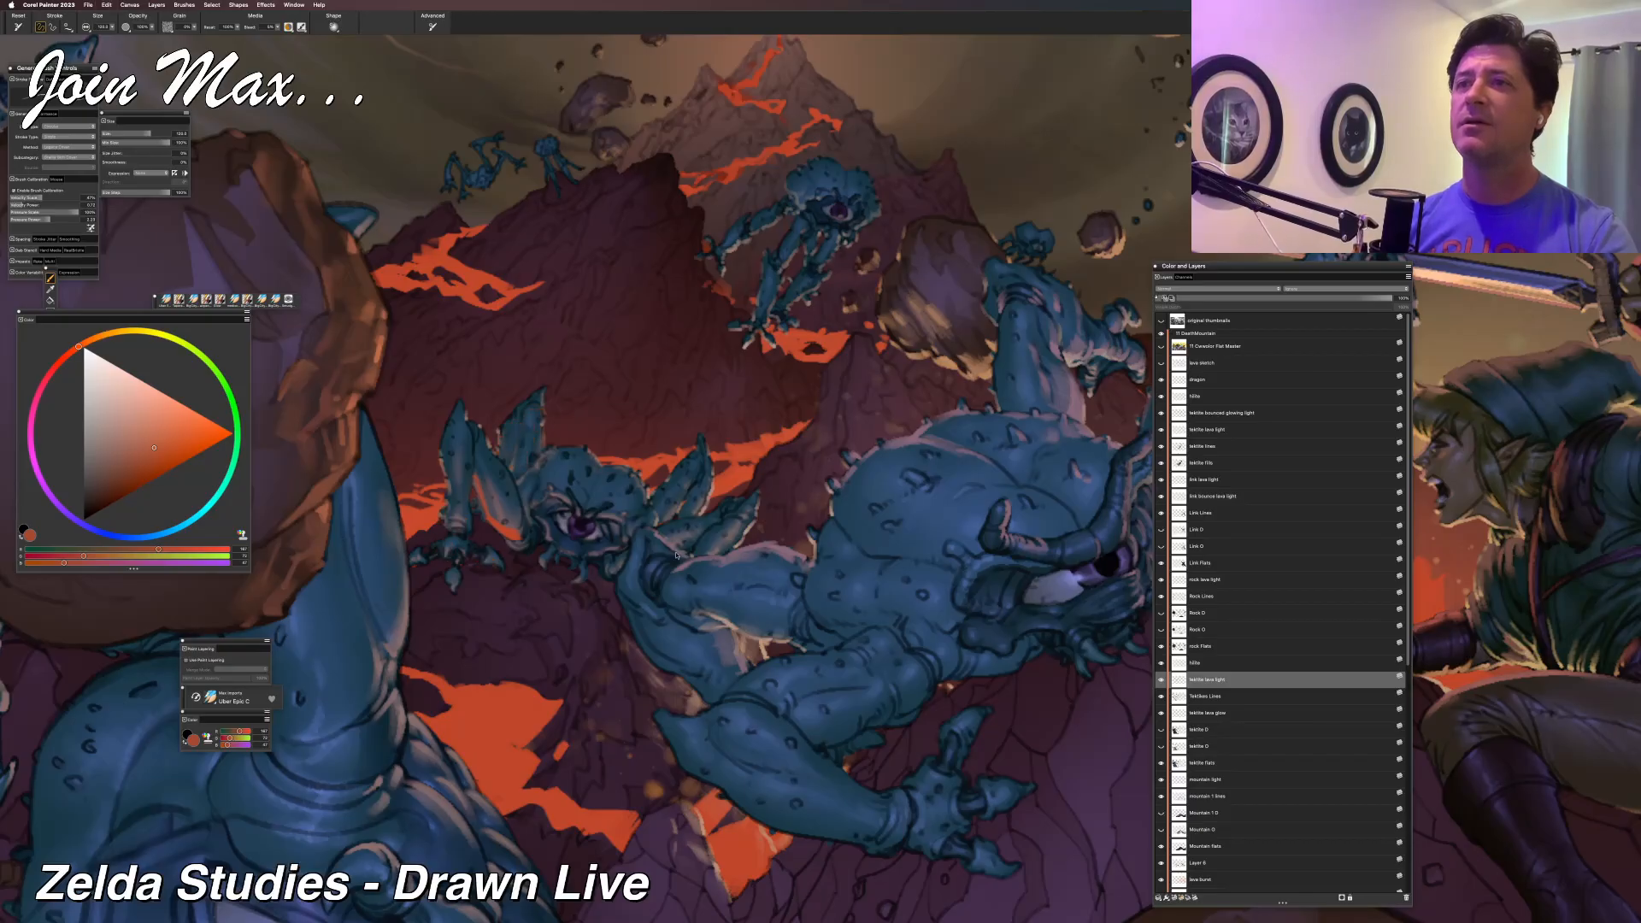
key("super+z")
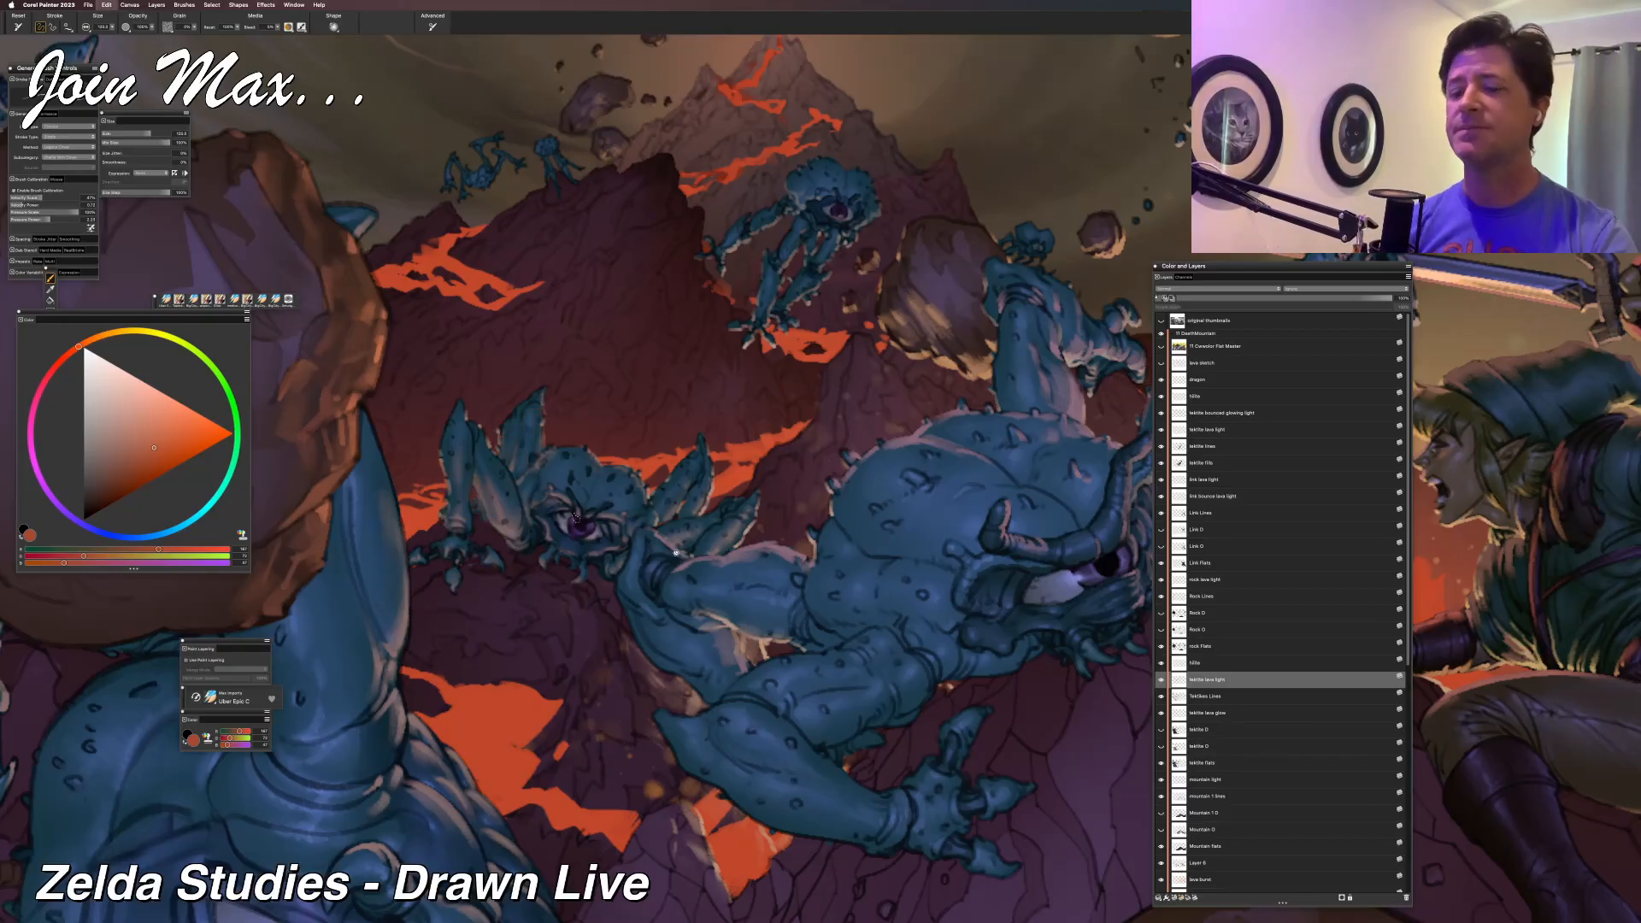
key("super+z")
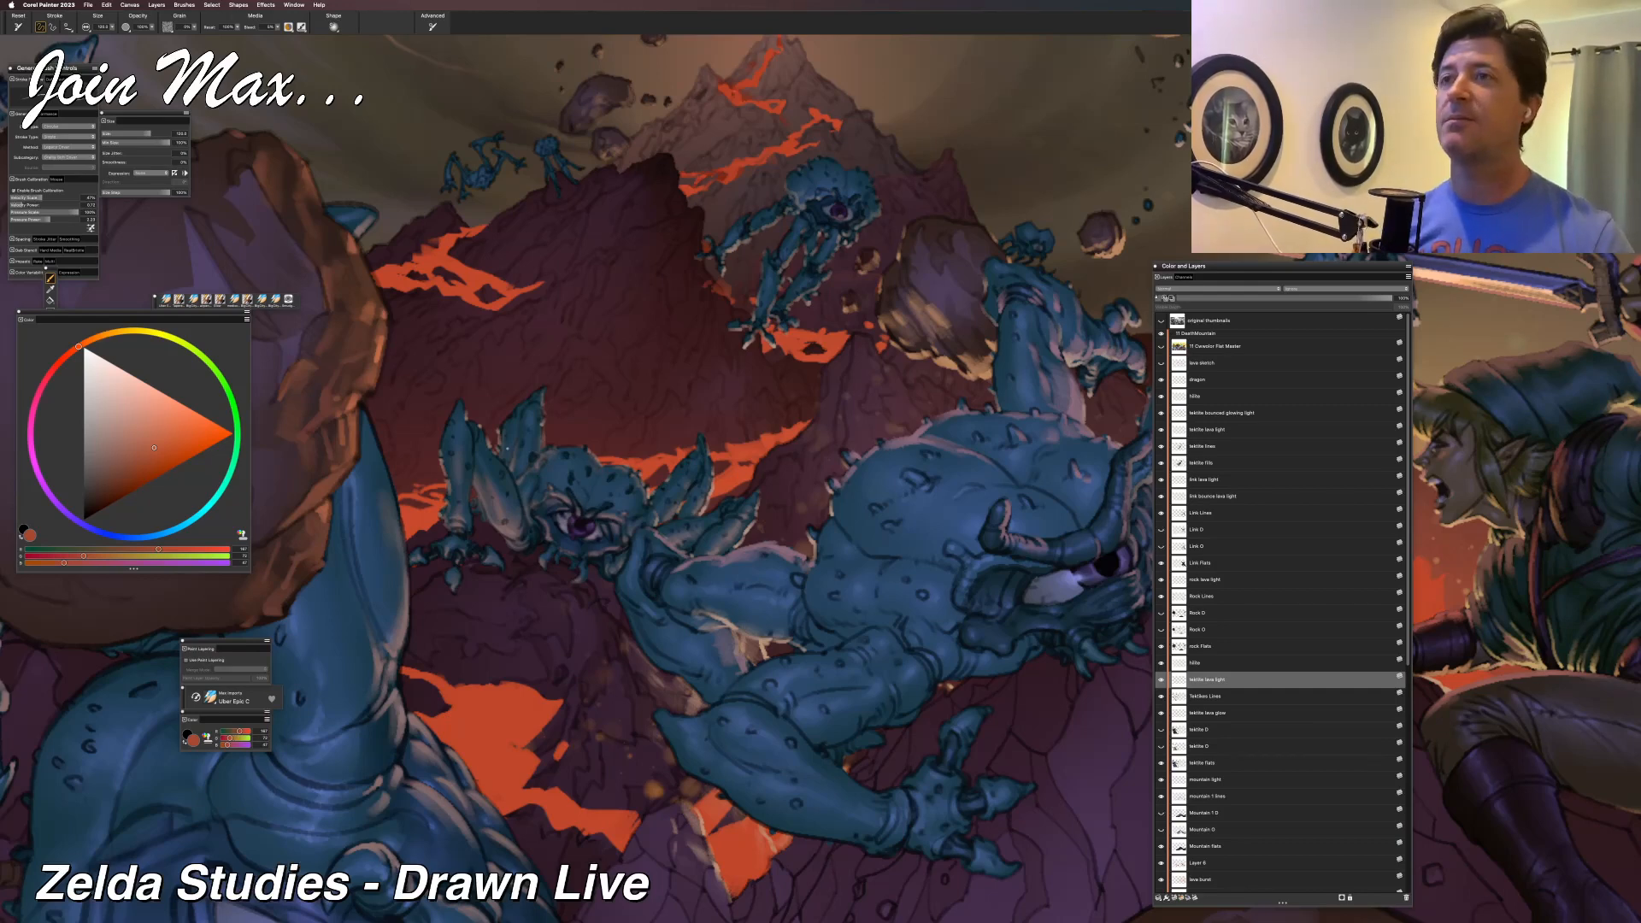
key("super+z")
key("super+z")
key("super+z")
key("super+z")
key("super+z")
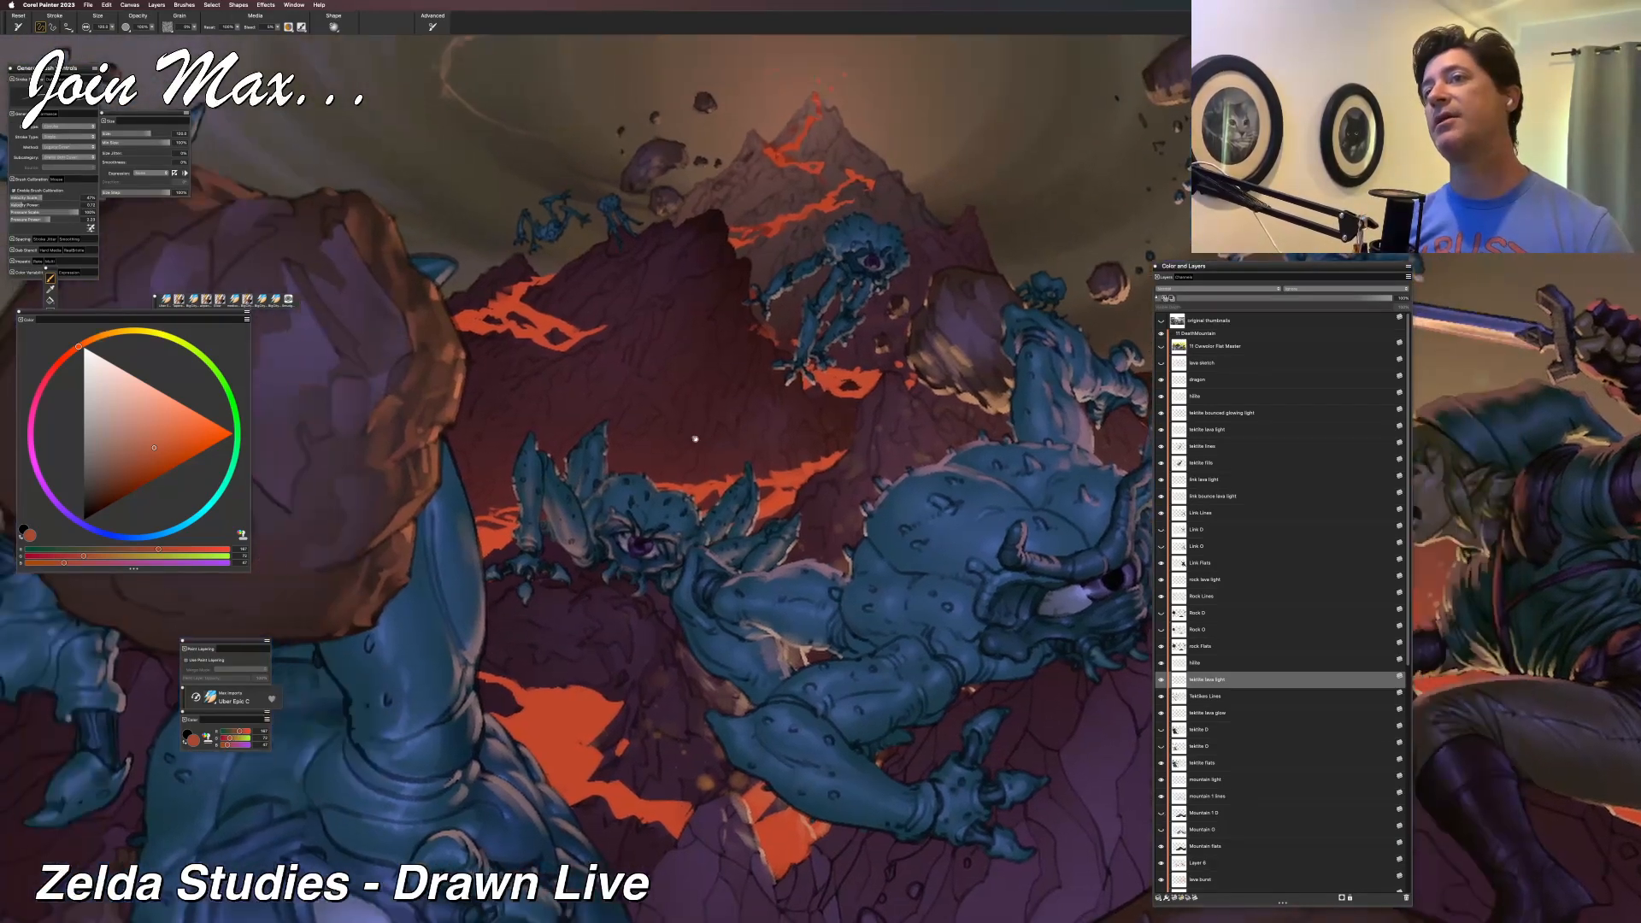
key("super+z")
key("super+z")
key("super+z")
key("super+z")
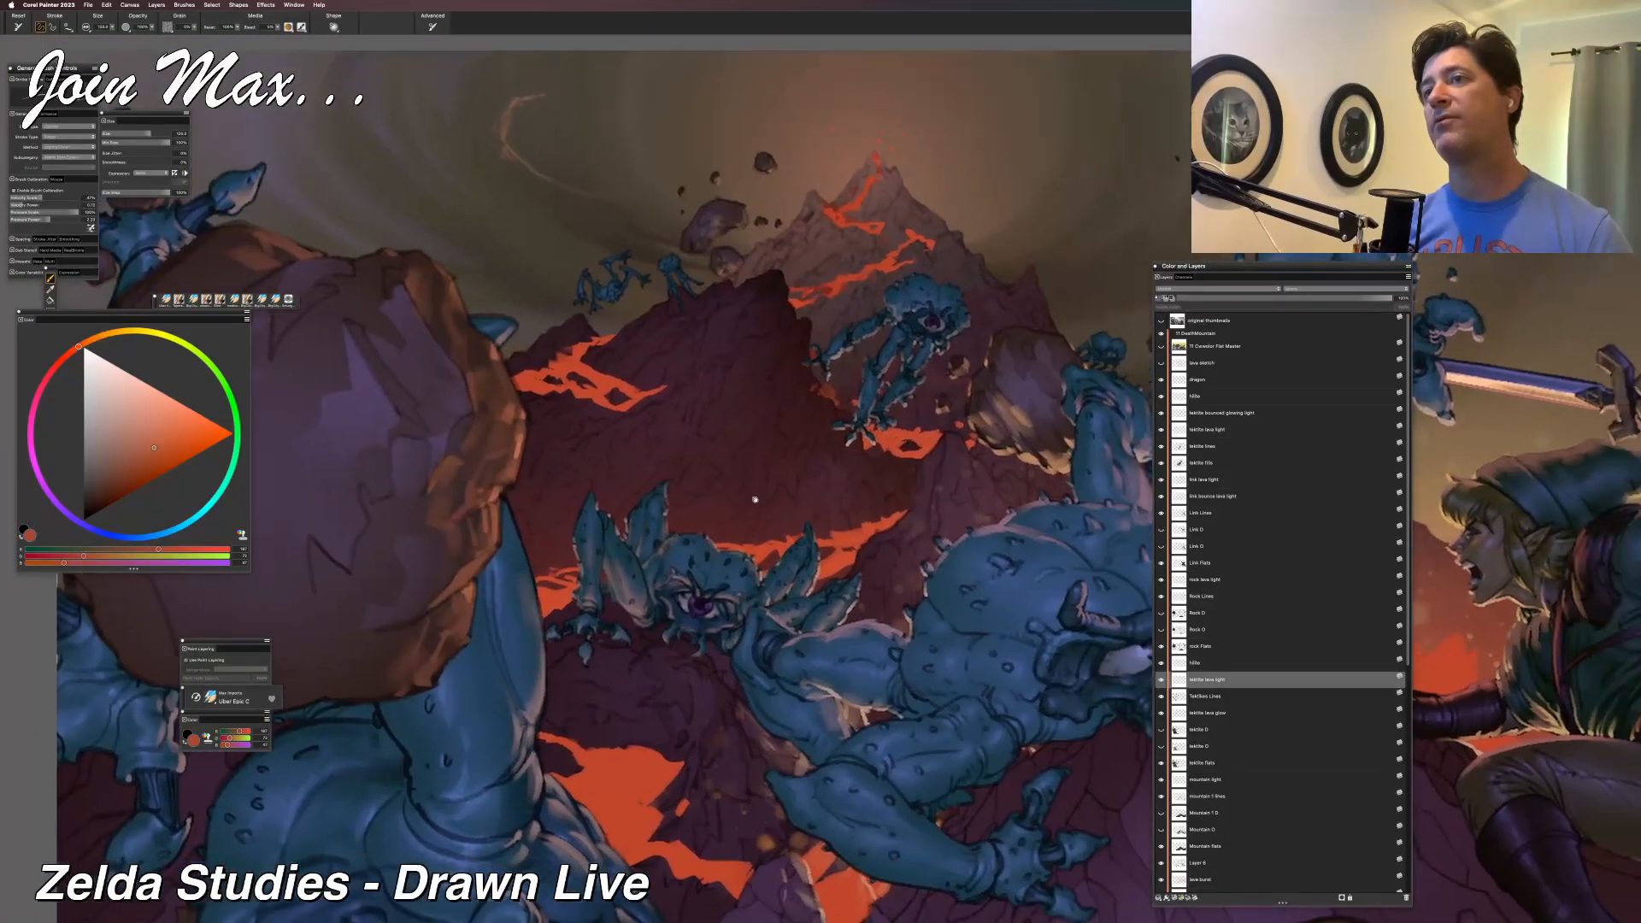
key("super+z")
key("super+z")
key("super+z")
key("super+z")
key("super+z")
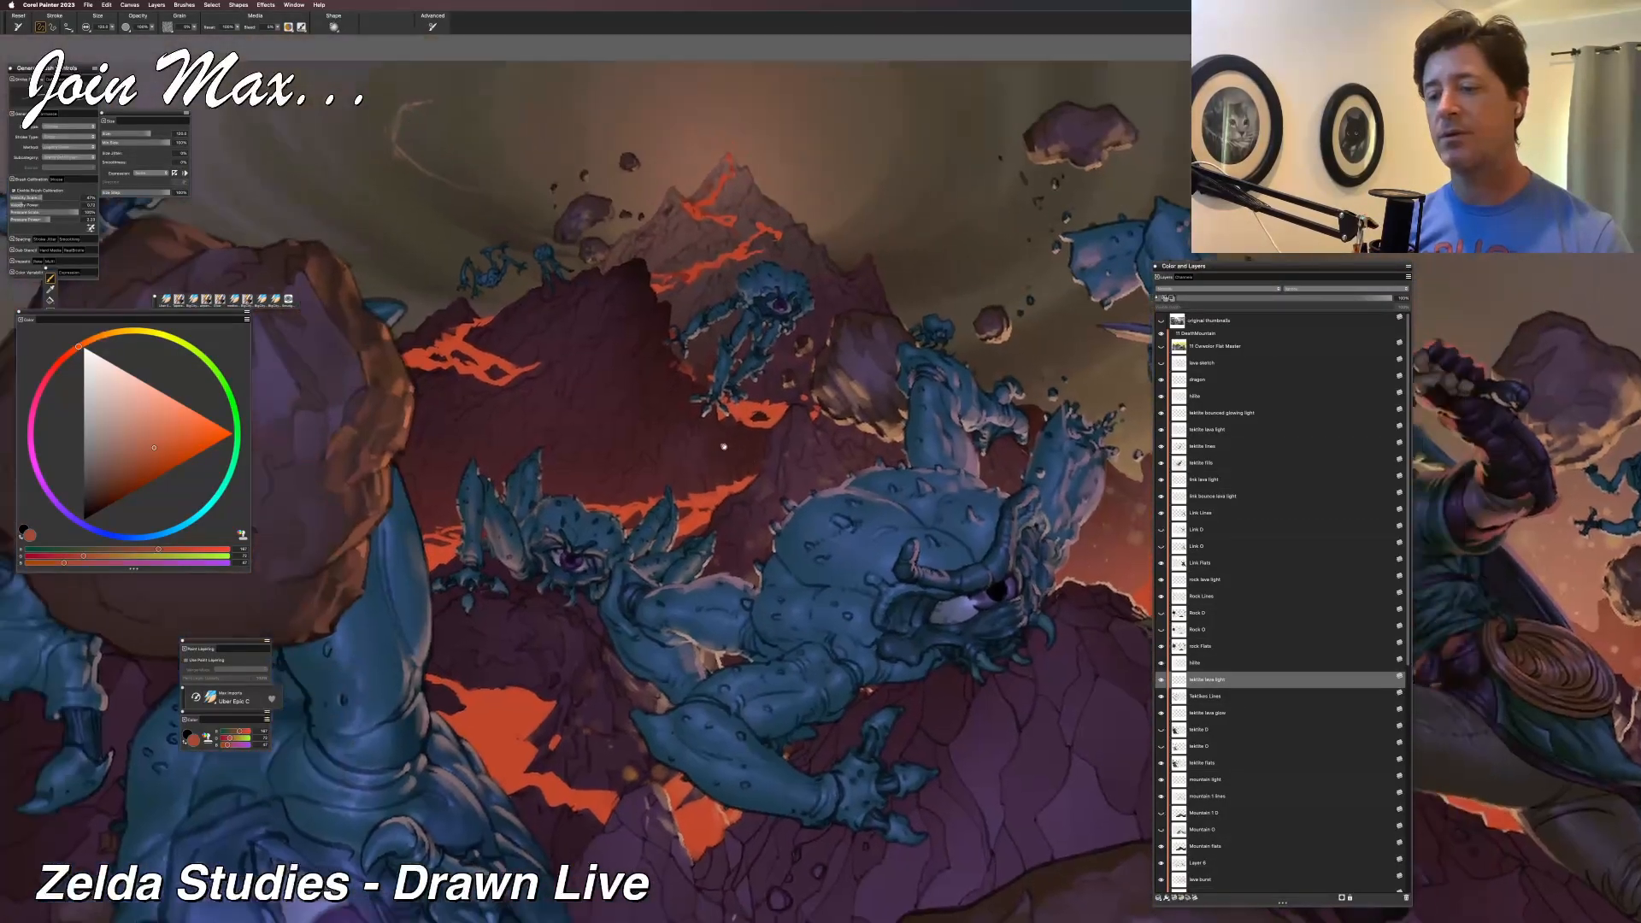
key("super+z")
key("super+z")
key("super+z")
key("super+z")
key("super+z")
key("super+z")
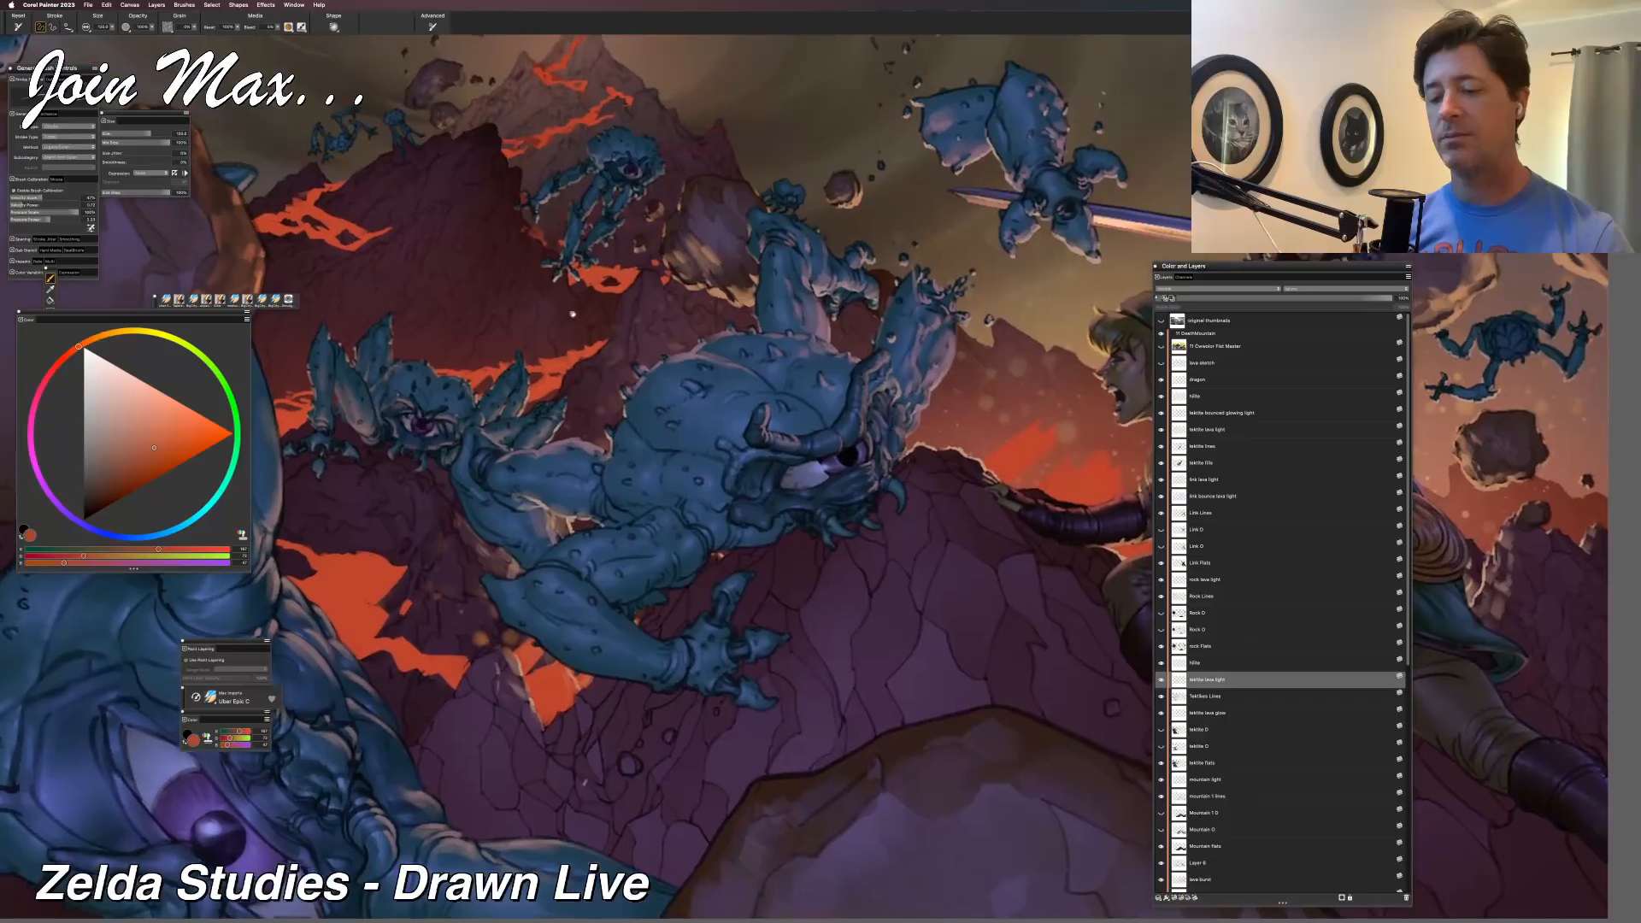
key("super+z")
key("super+z")
key("super+z")
key("super+z")
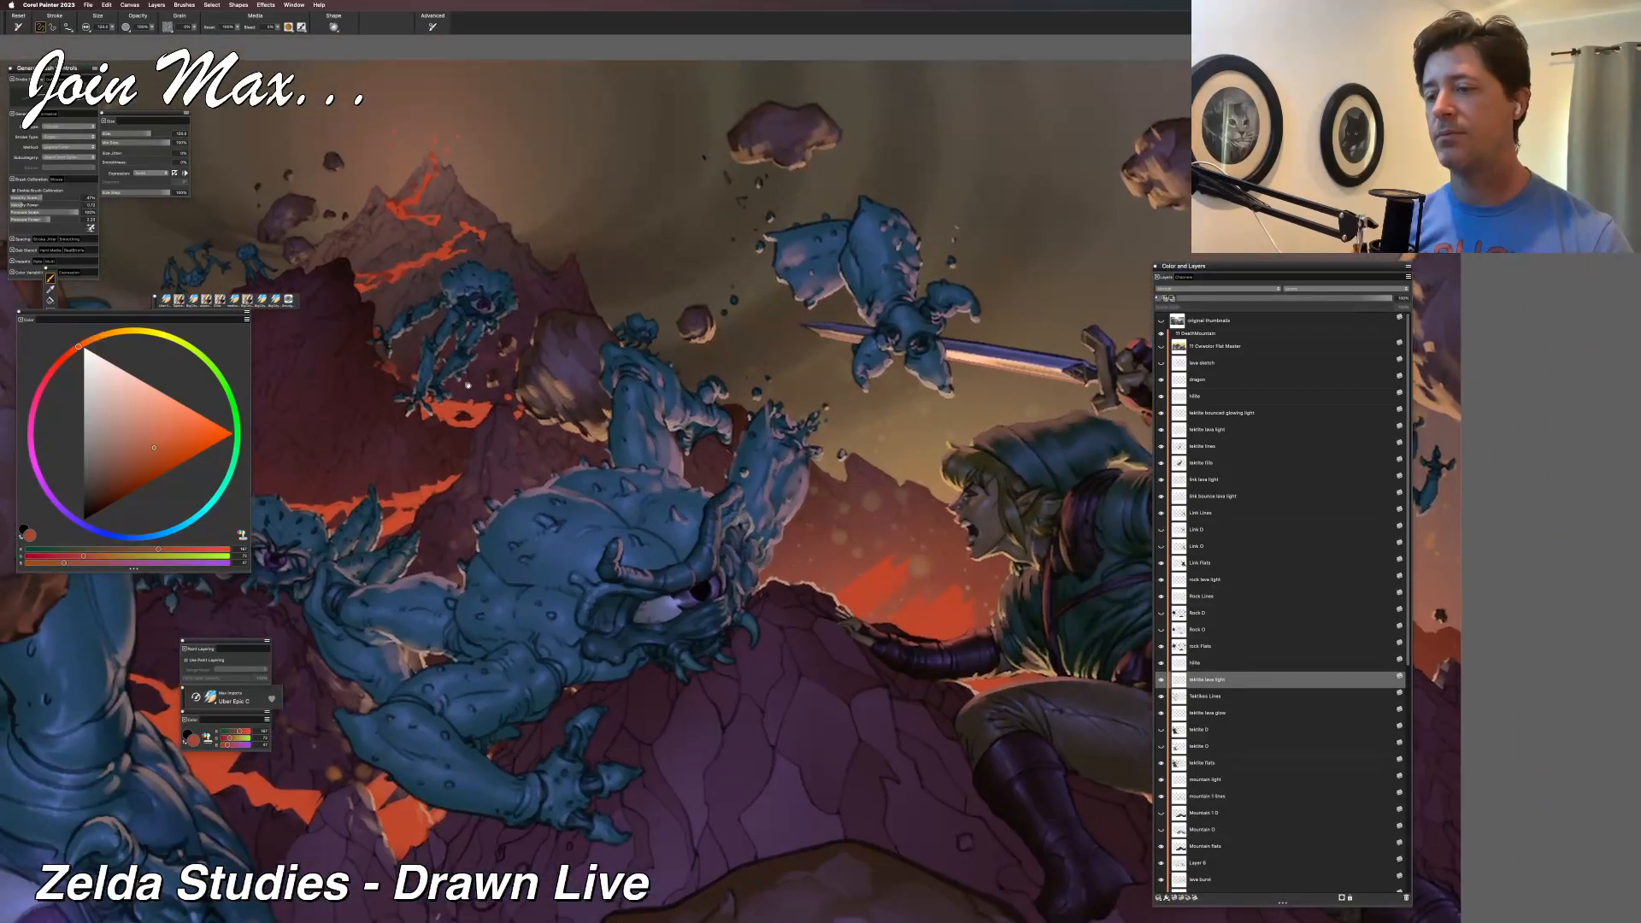
key("super+z")
key("super+z")
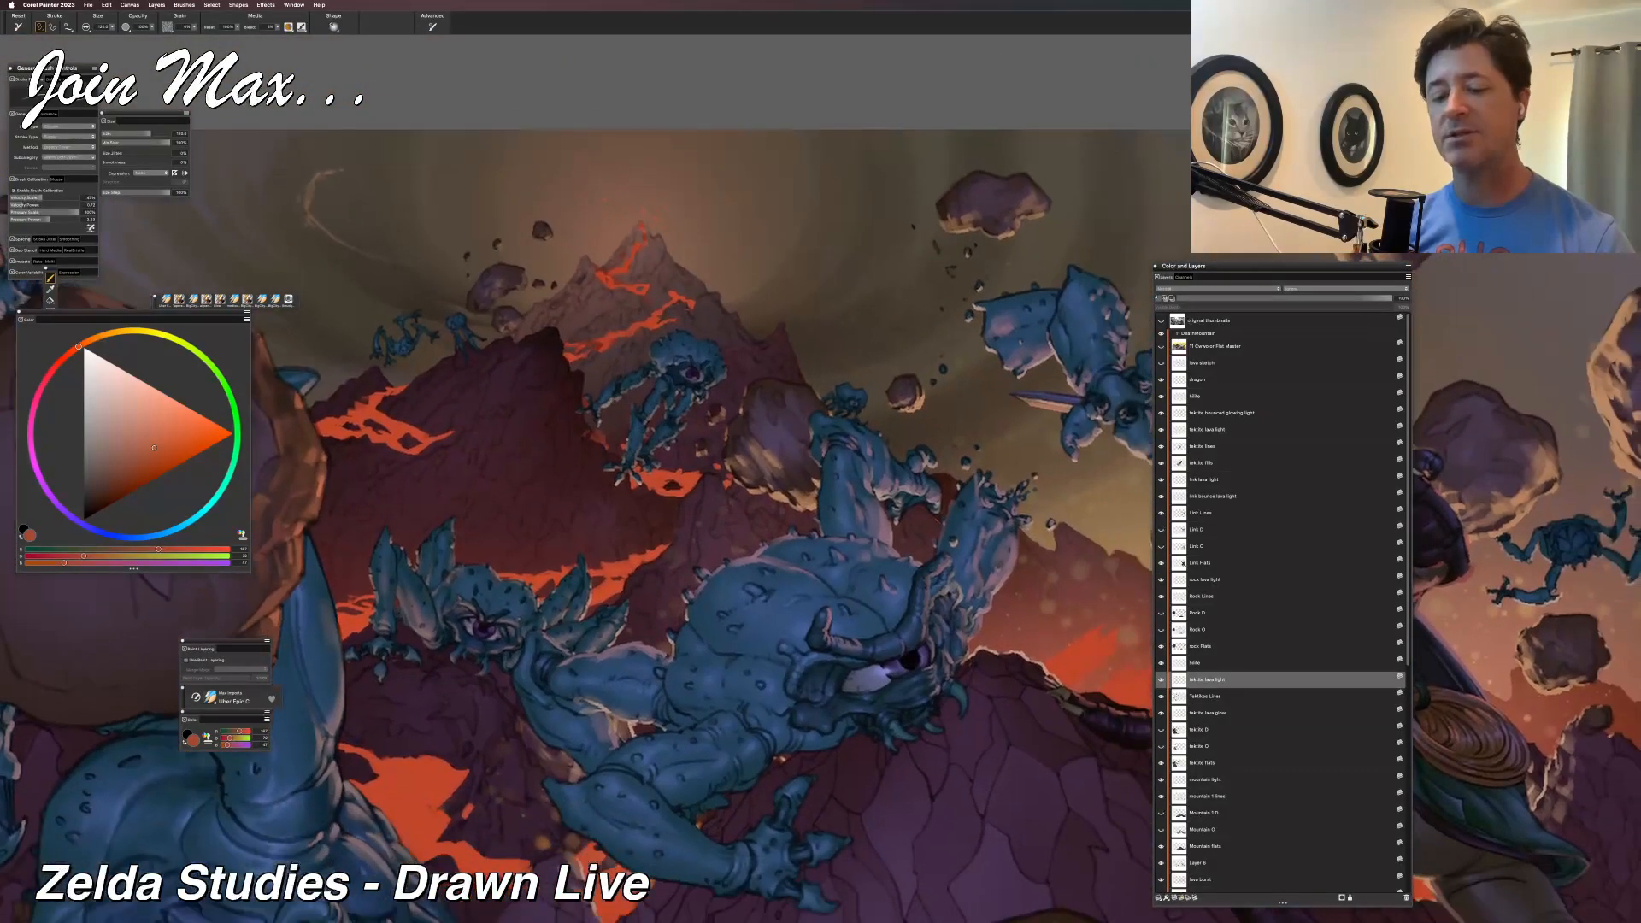
key("super+z")
key("super+z")
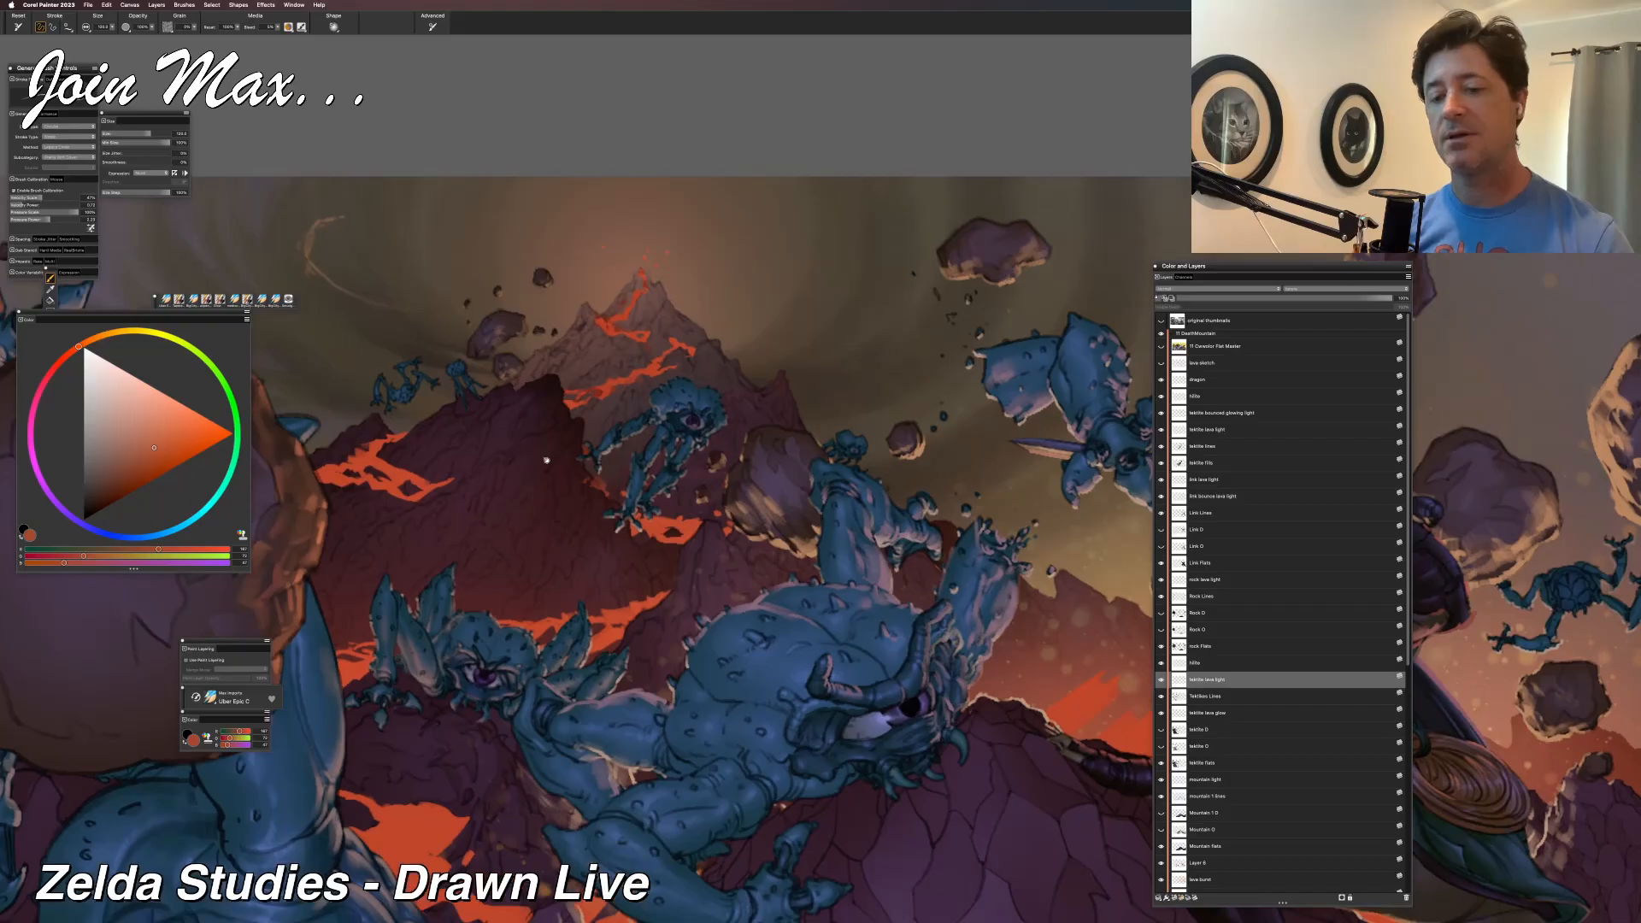
key("super+z")
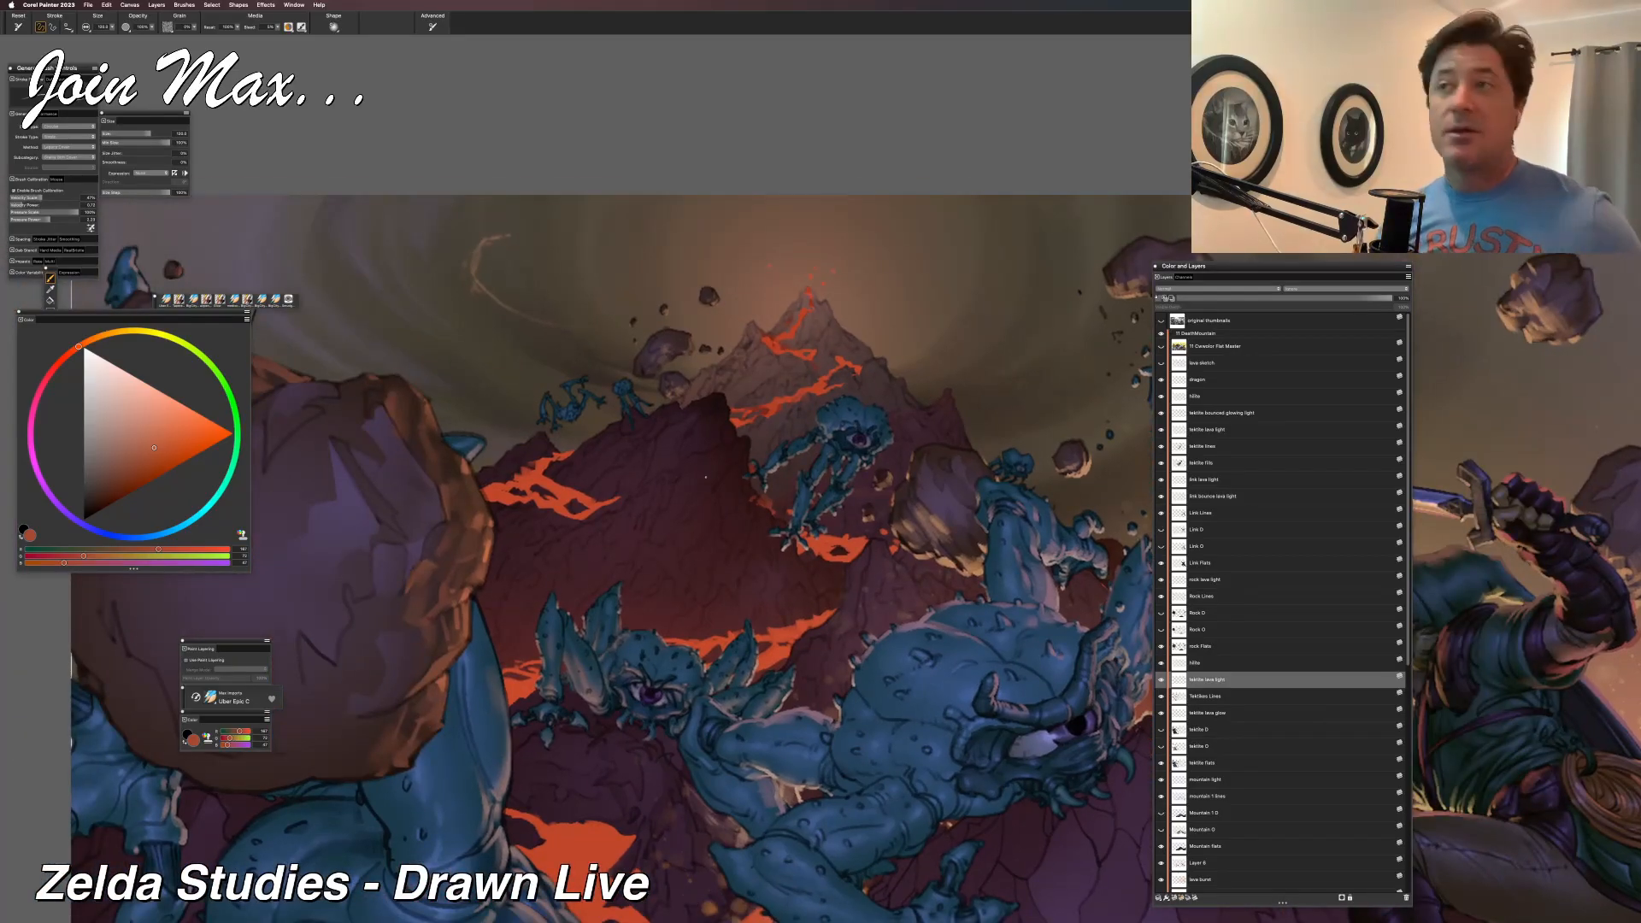
key("super+z")
key("super+z")
key("super+z")
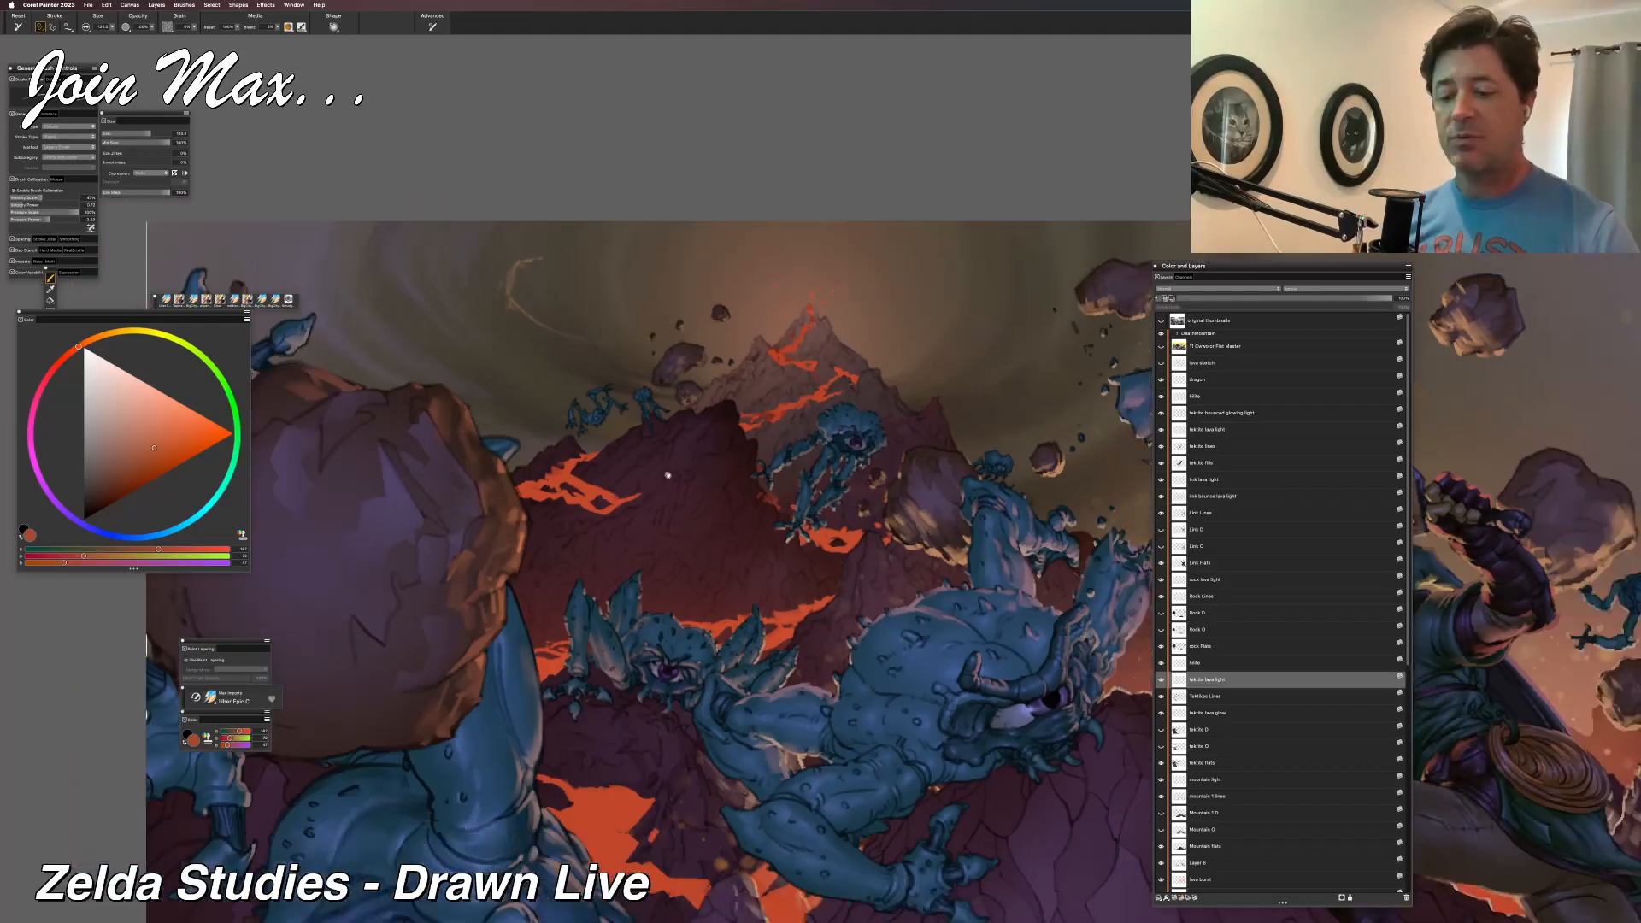
key("super+z")
key("super+z")
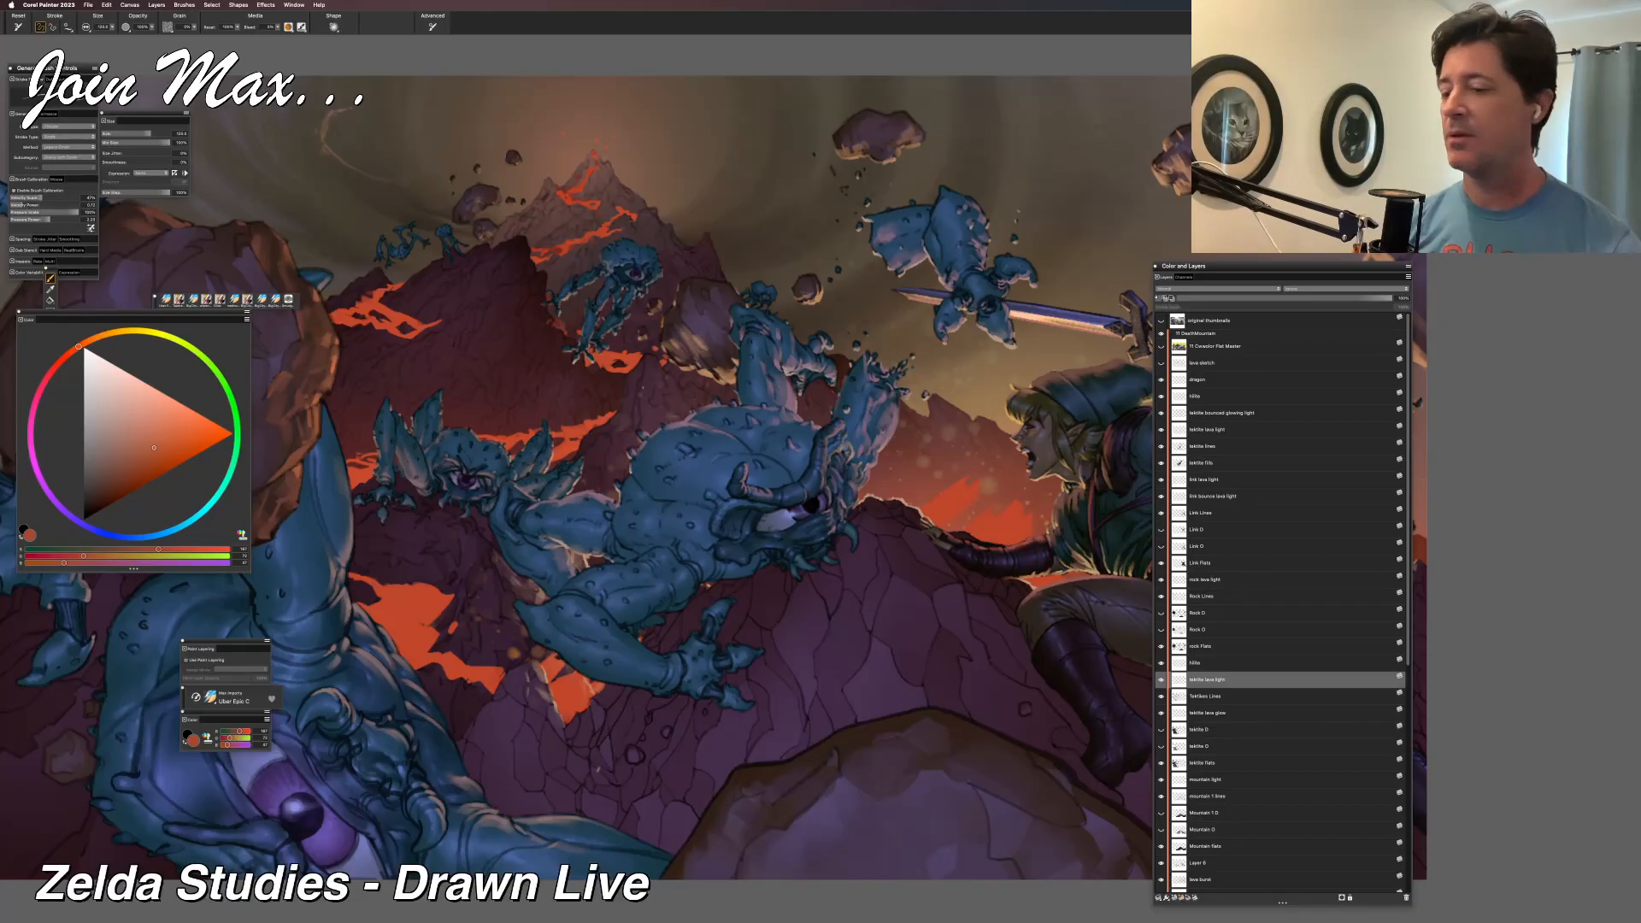
scroll(595, 462, "right", 3)
scroll(595, 462, "down", 2)
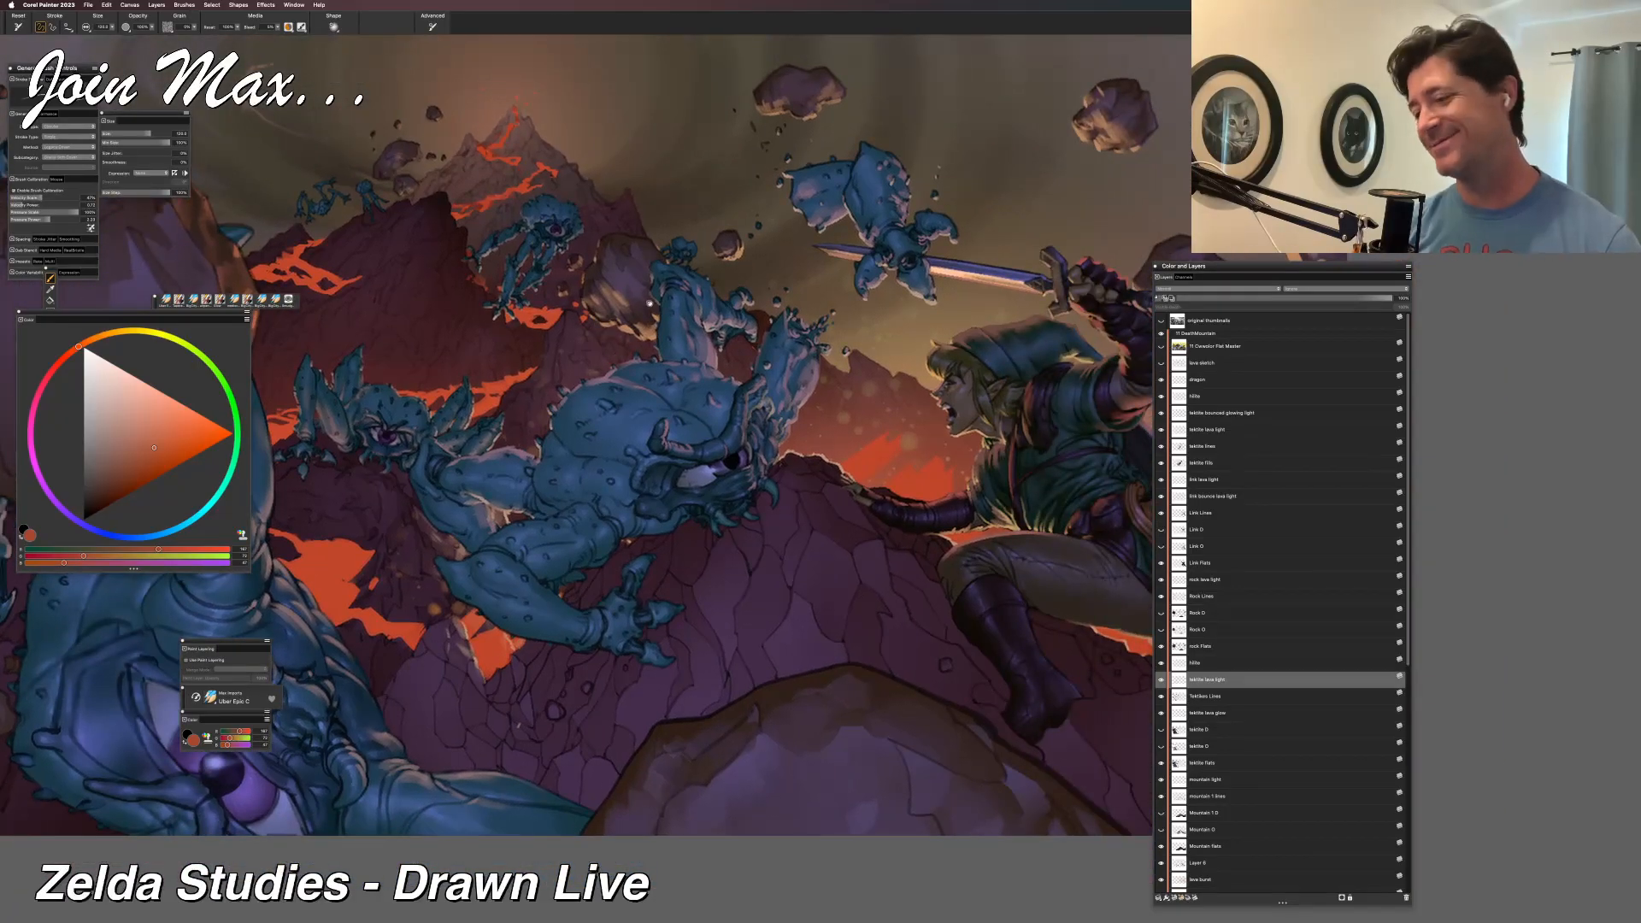
scroll(650, 302, "up", 2)
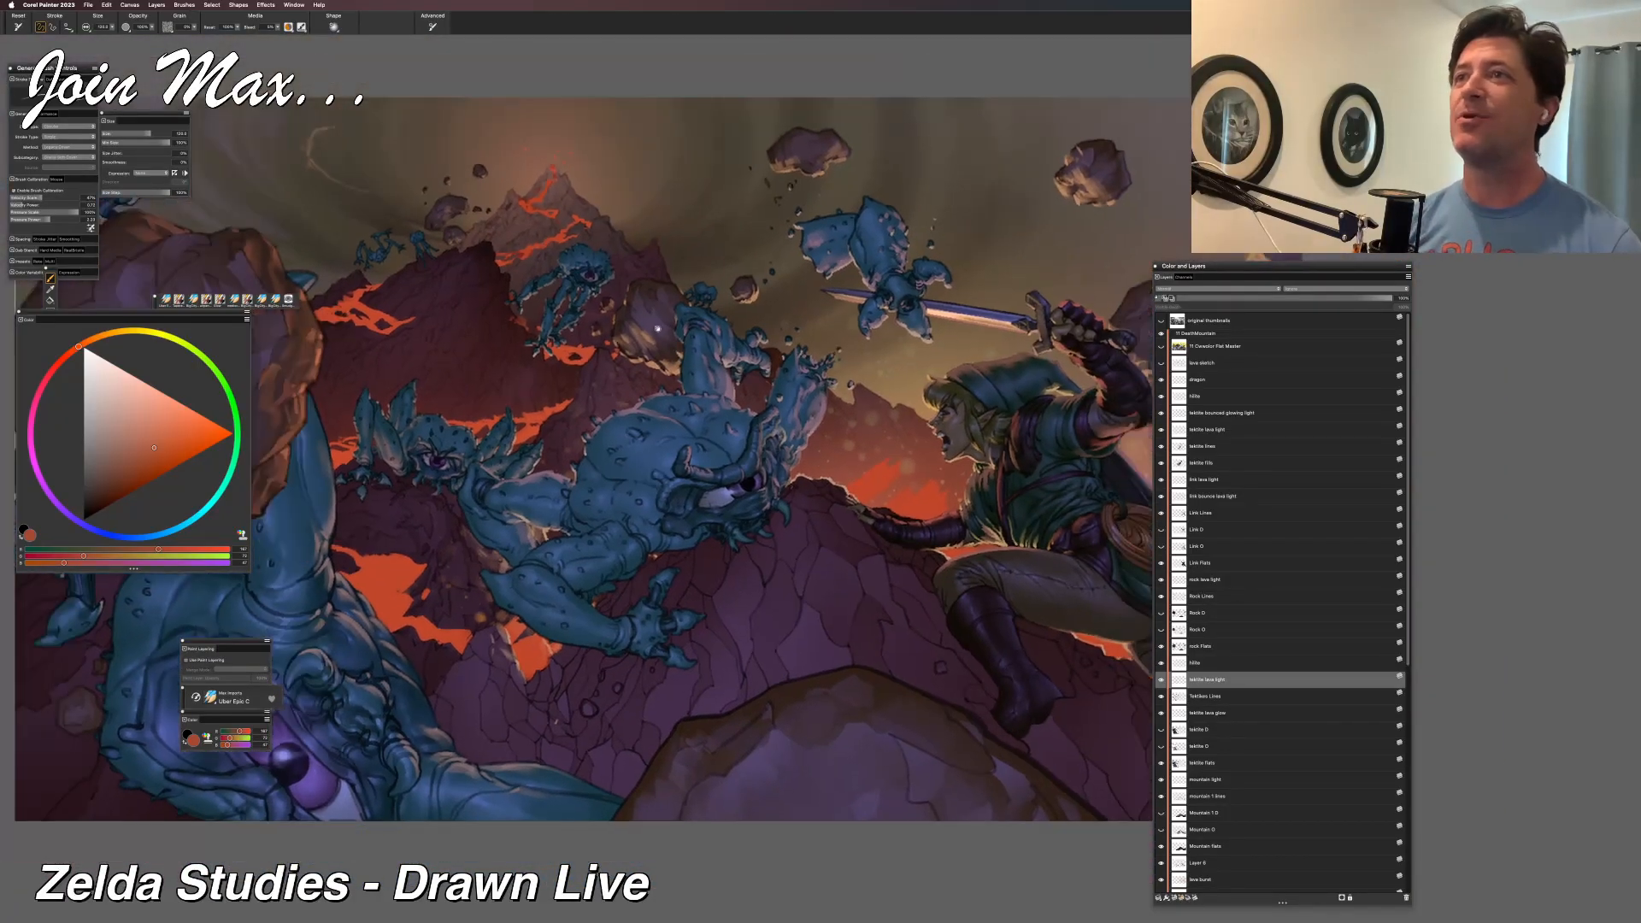
scroll(632, 334, "down", 3)
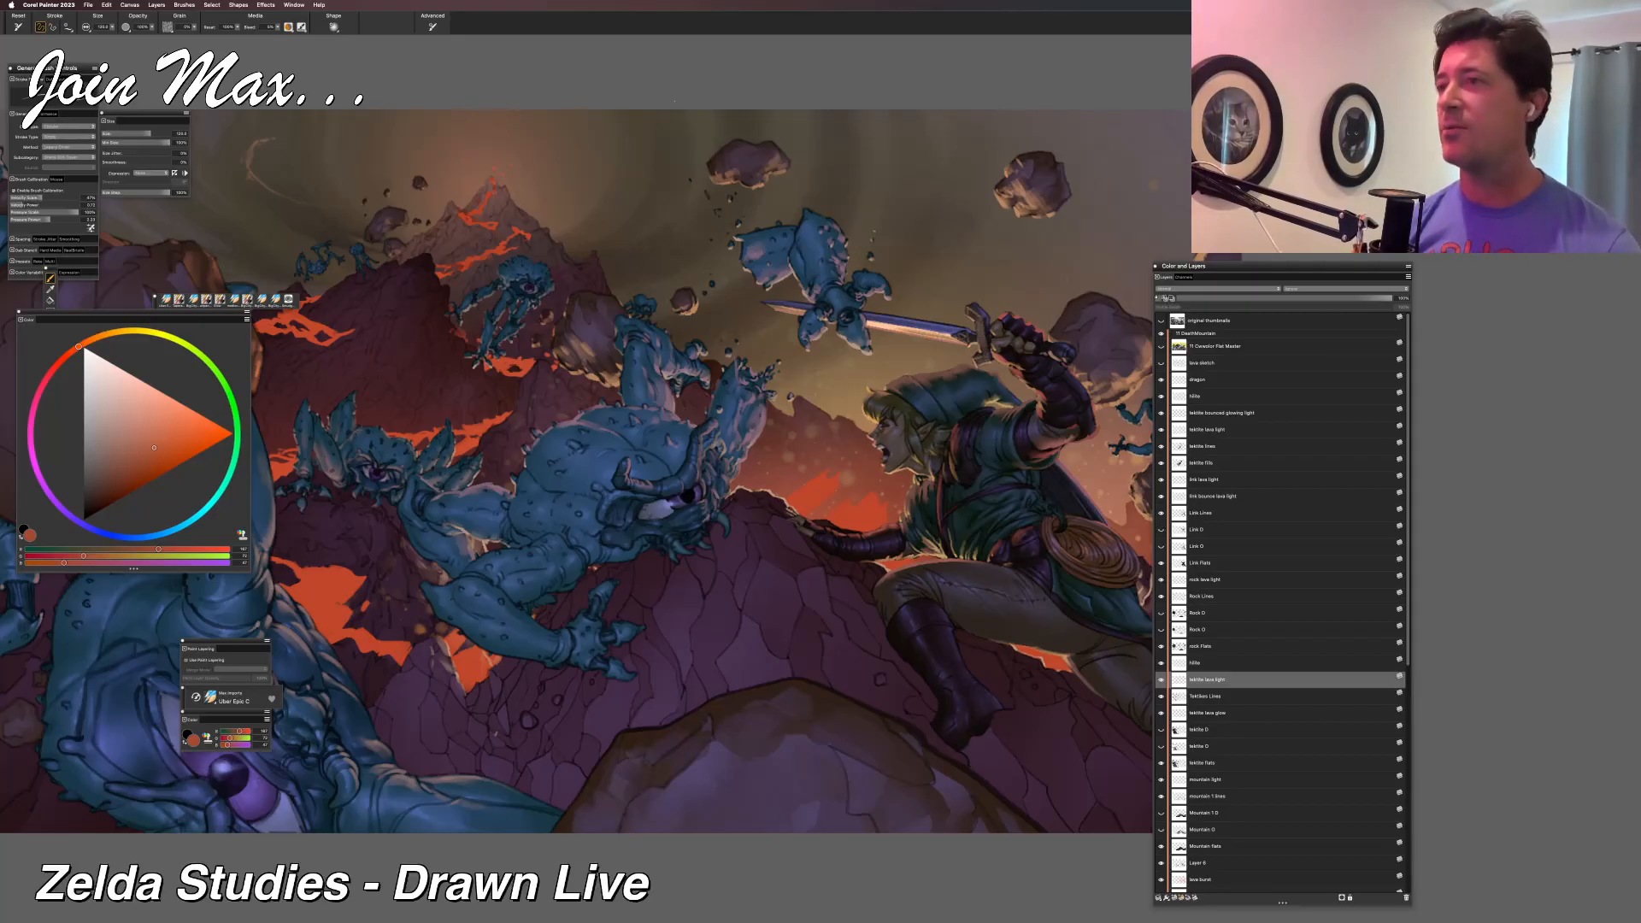
Examine the painting with the panels hidden, from the sword-wielding hero to a close-up of the small tektite's eye.
key("Tab")
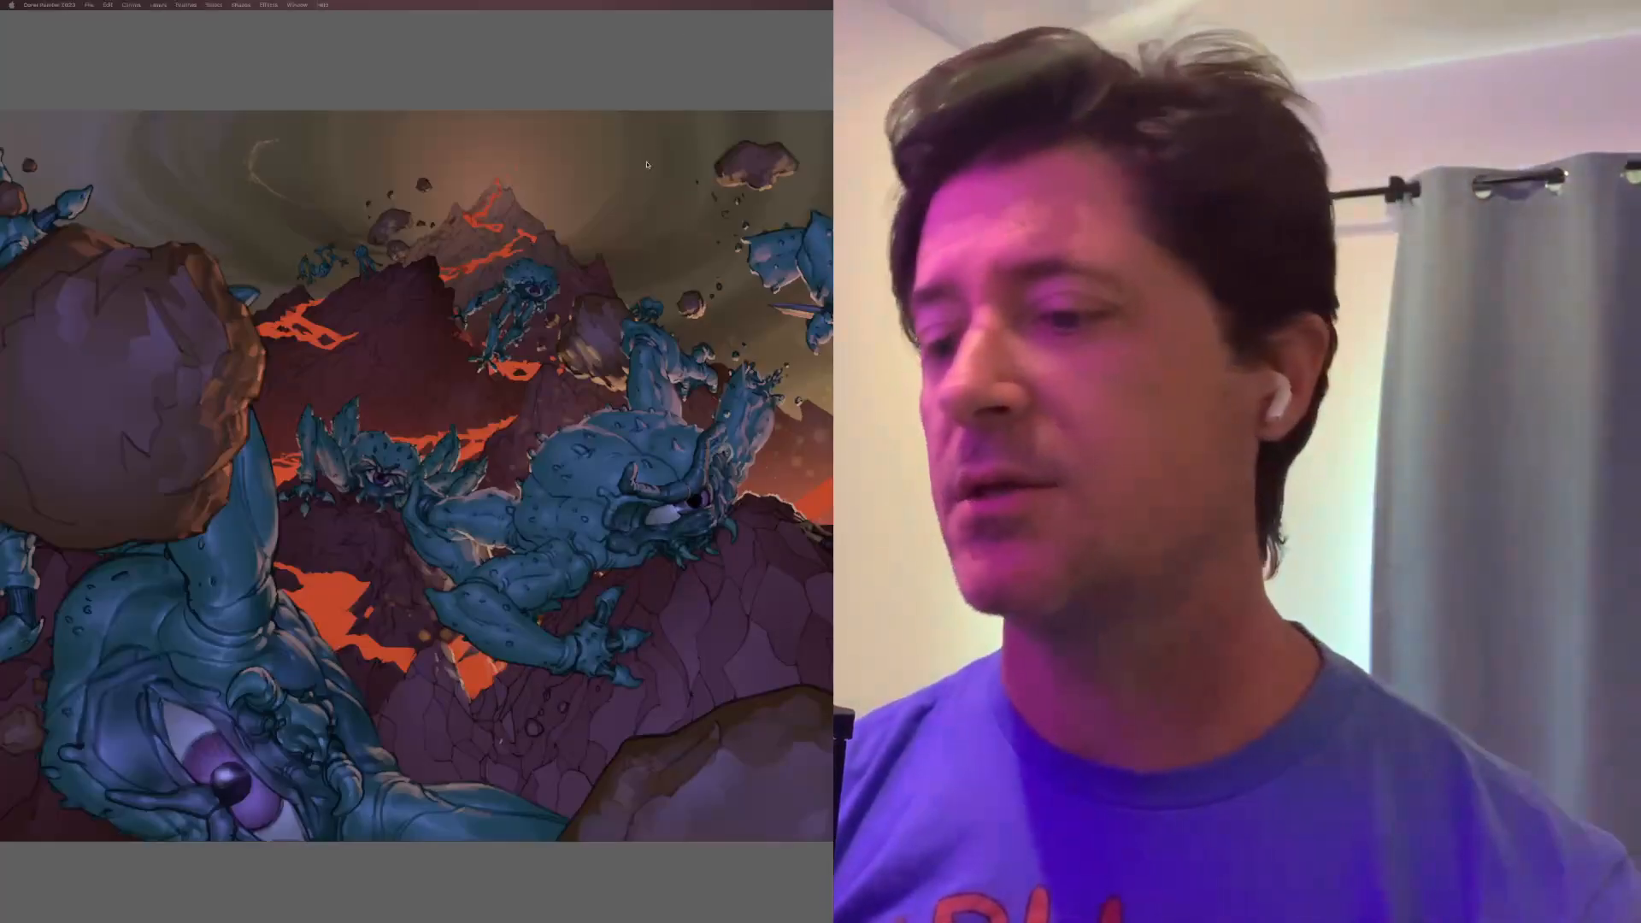
scroll(641, 163, "up", 5)
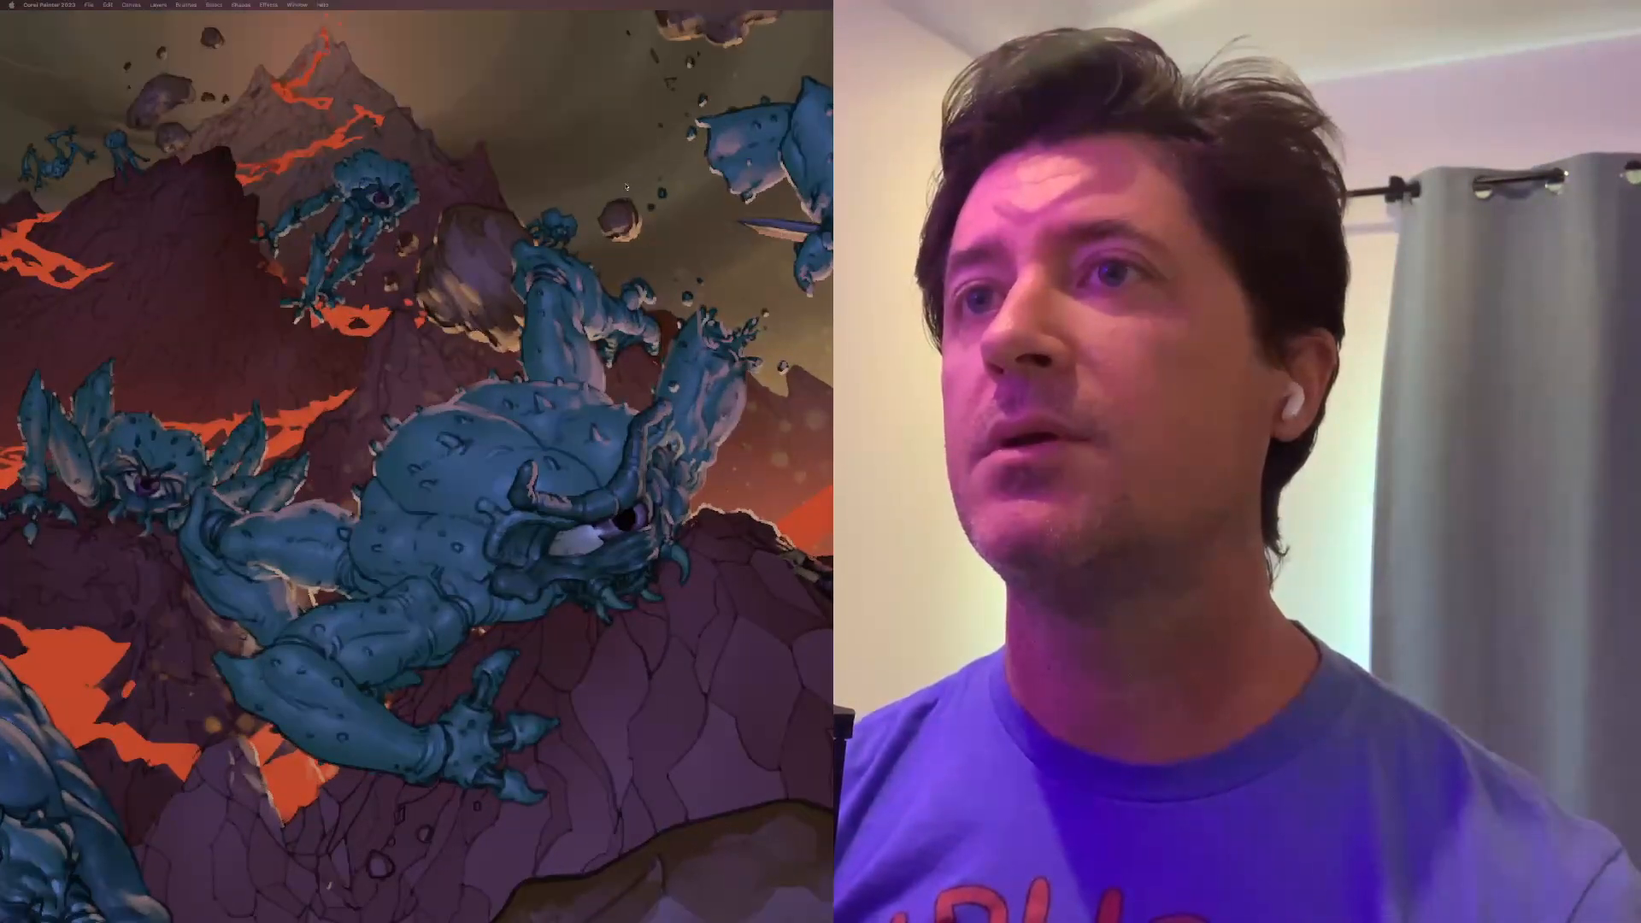
key("Tab")
scroll(641, 163, "right", 5)
scroll(416, 479, "right", 5)
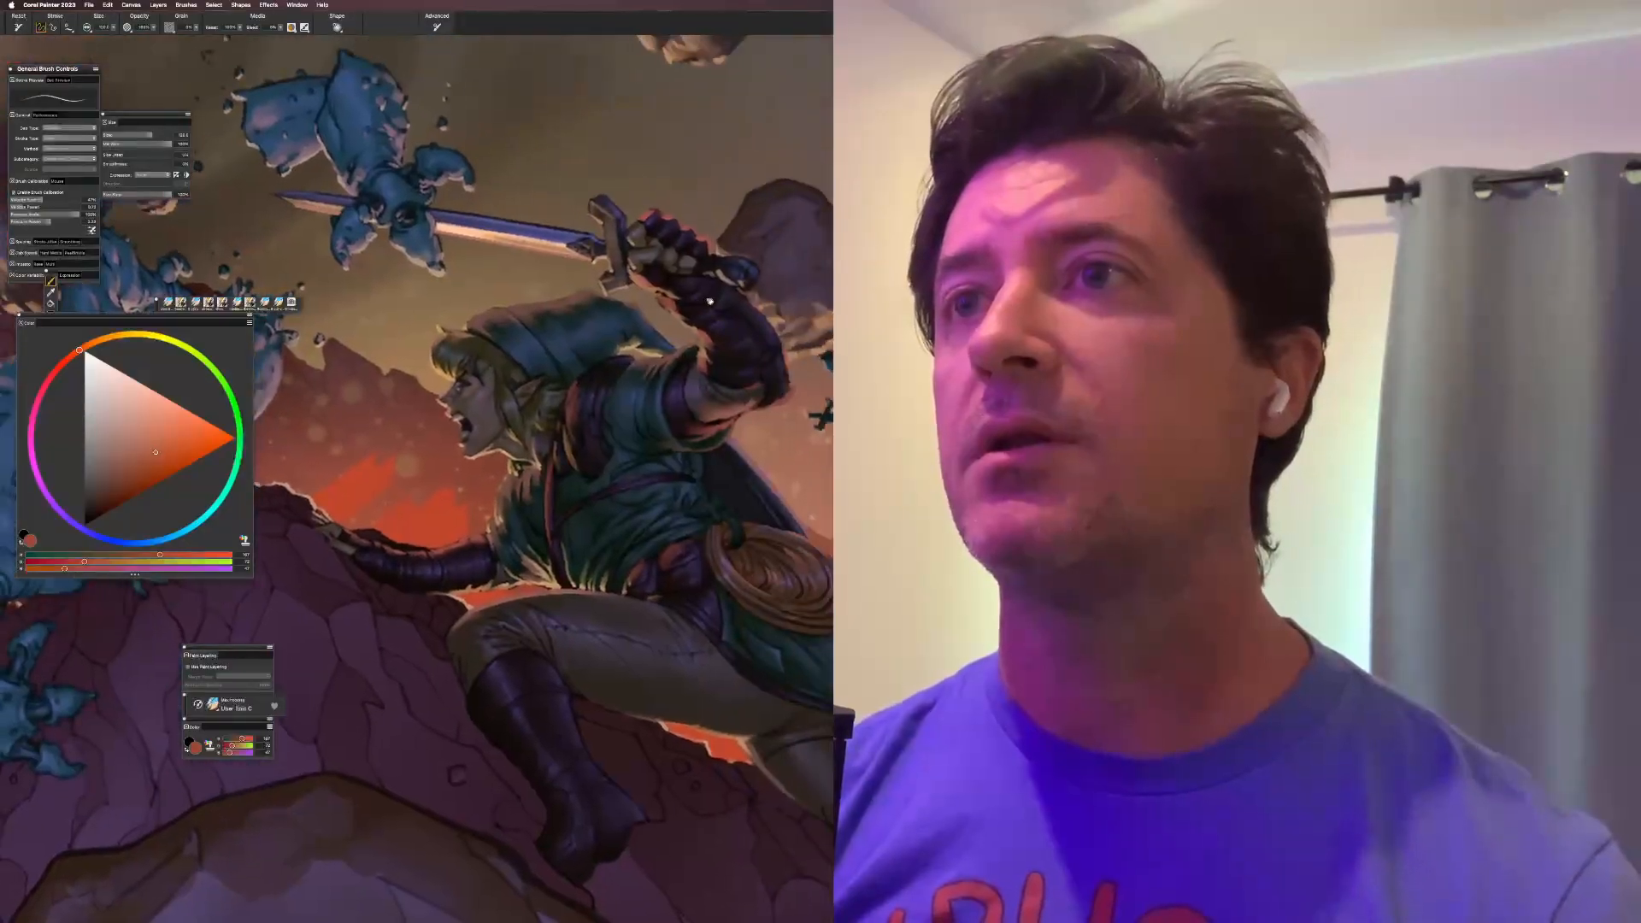
key("Tab")
scroll(416, 478, "left", 5)
scroll(416, 466, "left", 5)
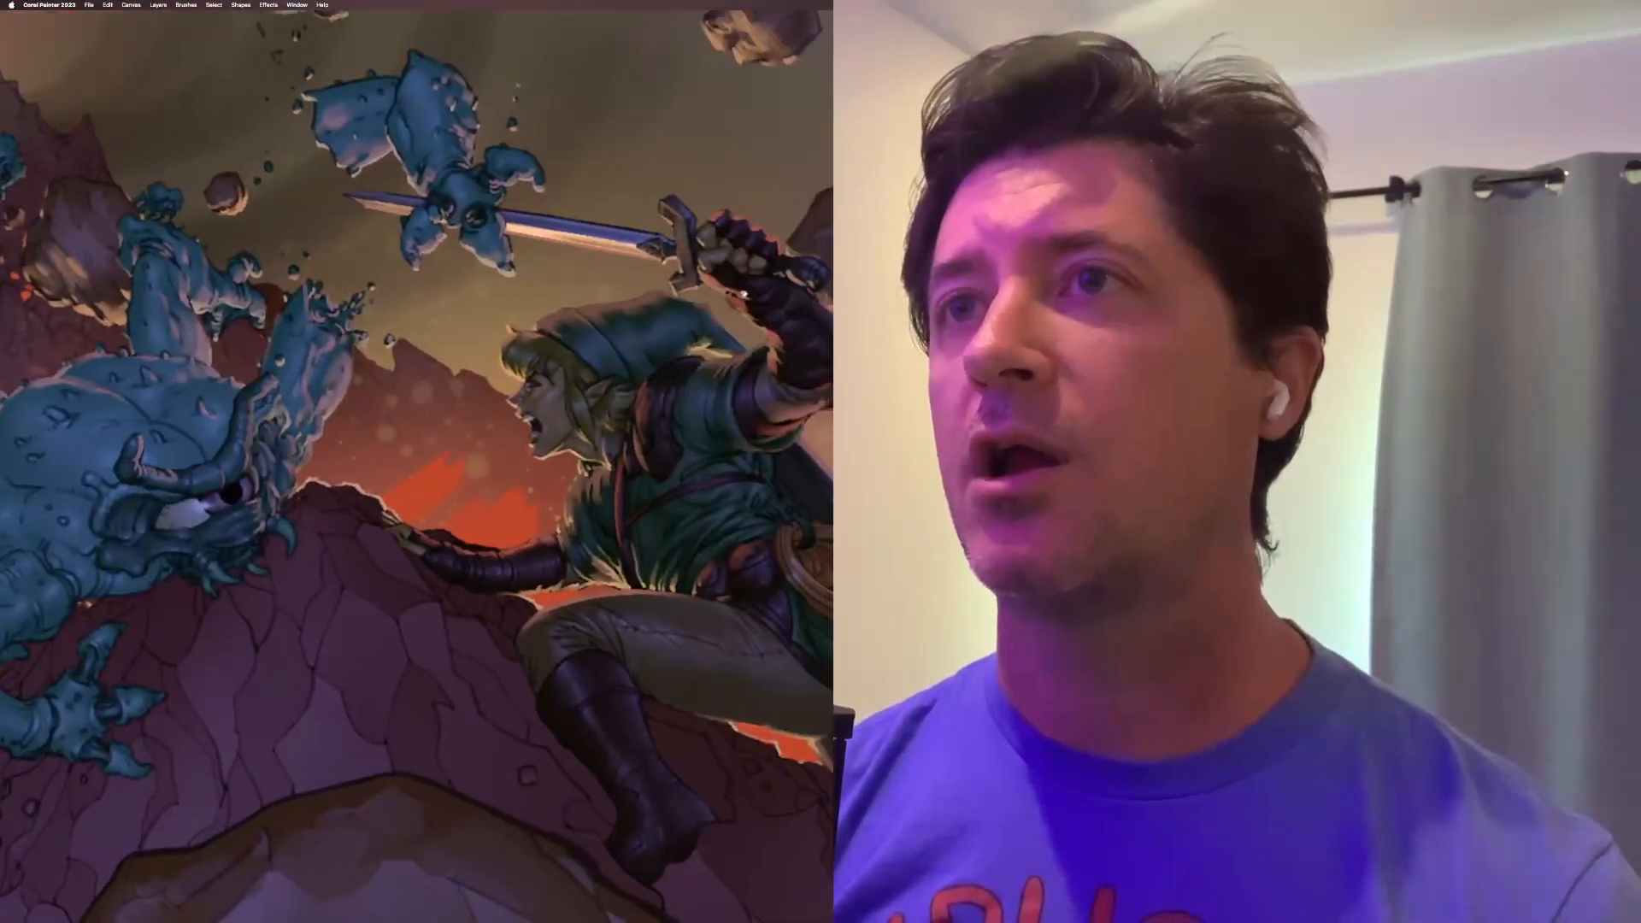
scroll(460, 234, "down", 3)
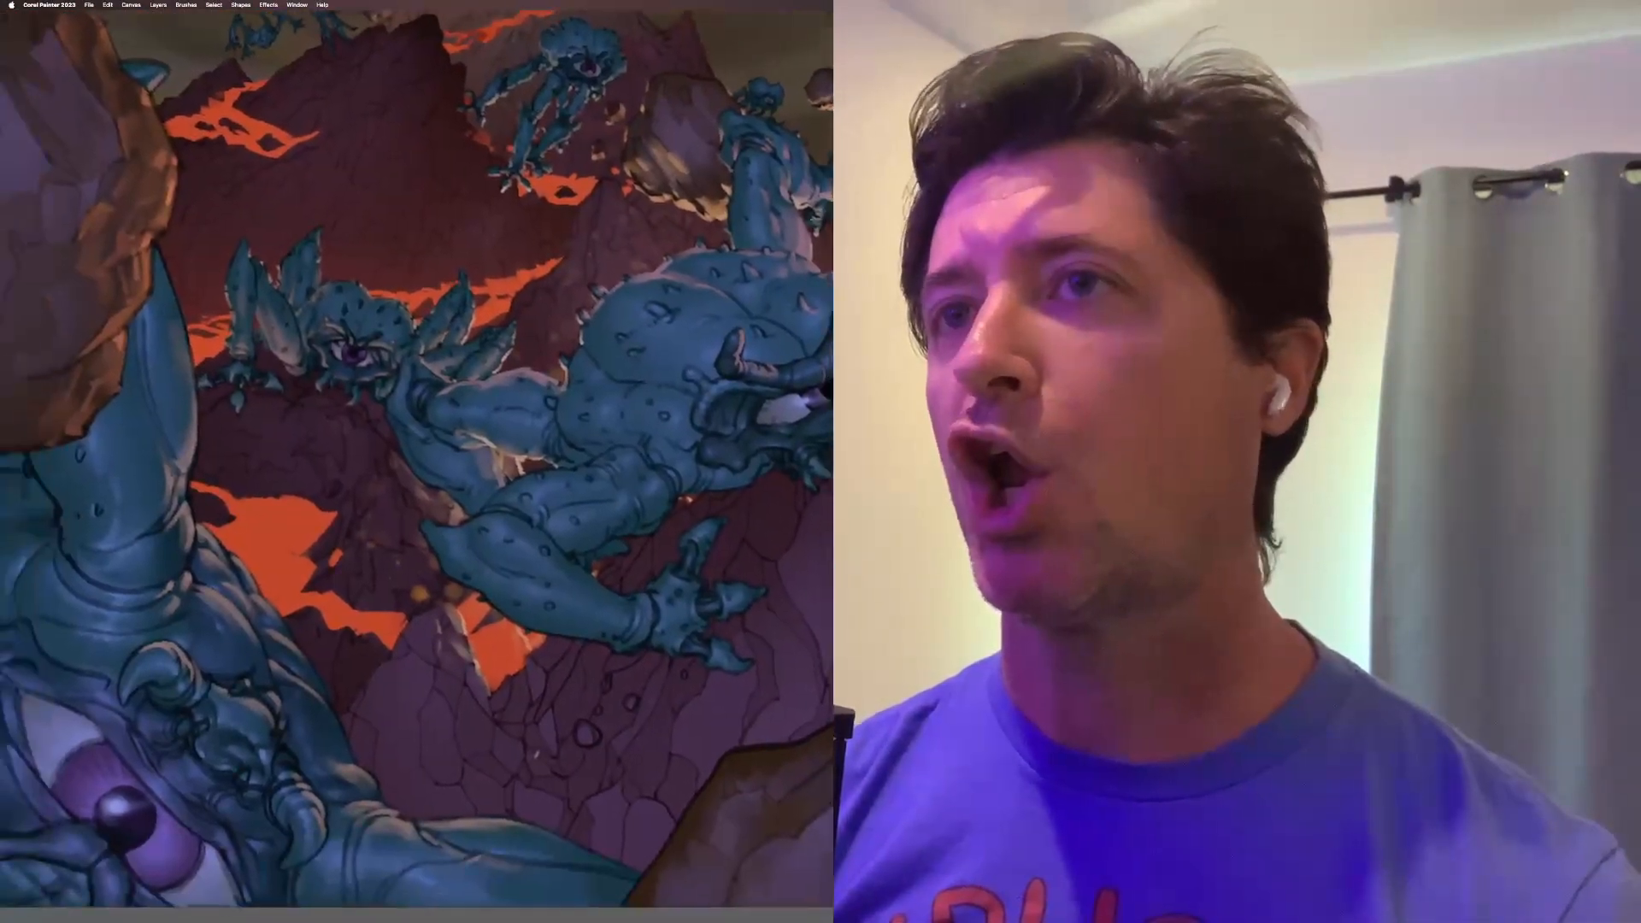
scroll(460, 234, "up", 5)
scroll(460, 234, "up", 5)
scroll(459, 234, "down", 5)
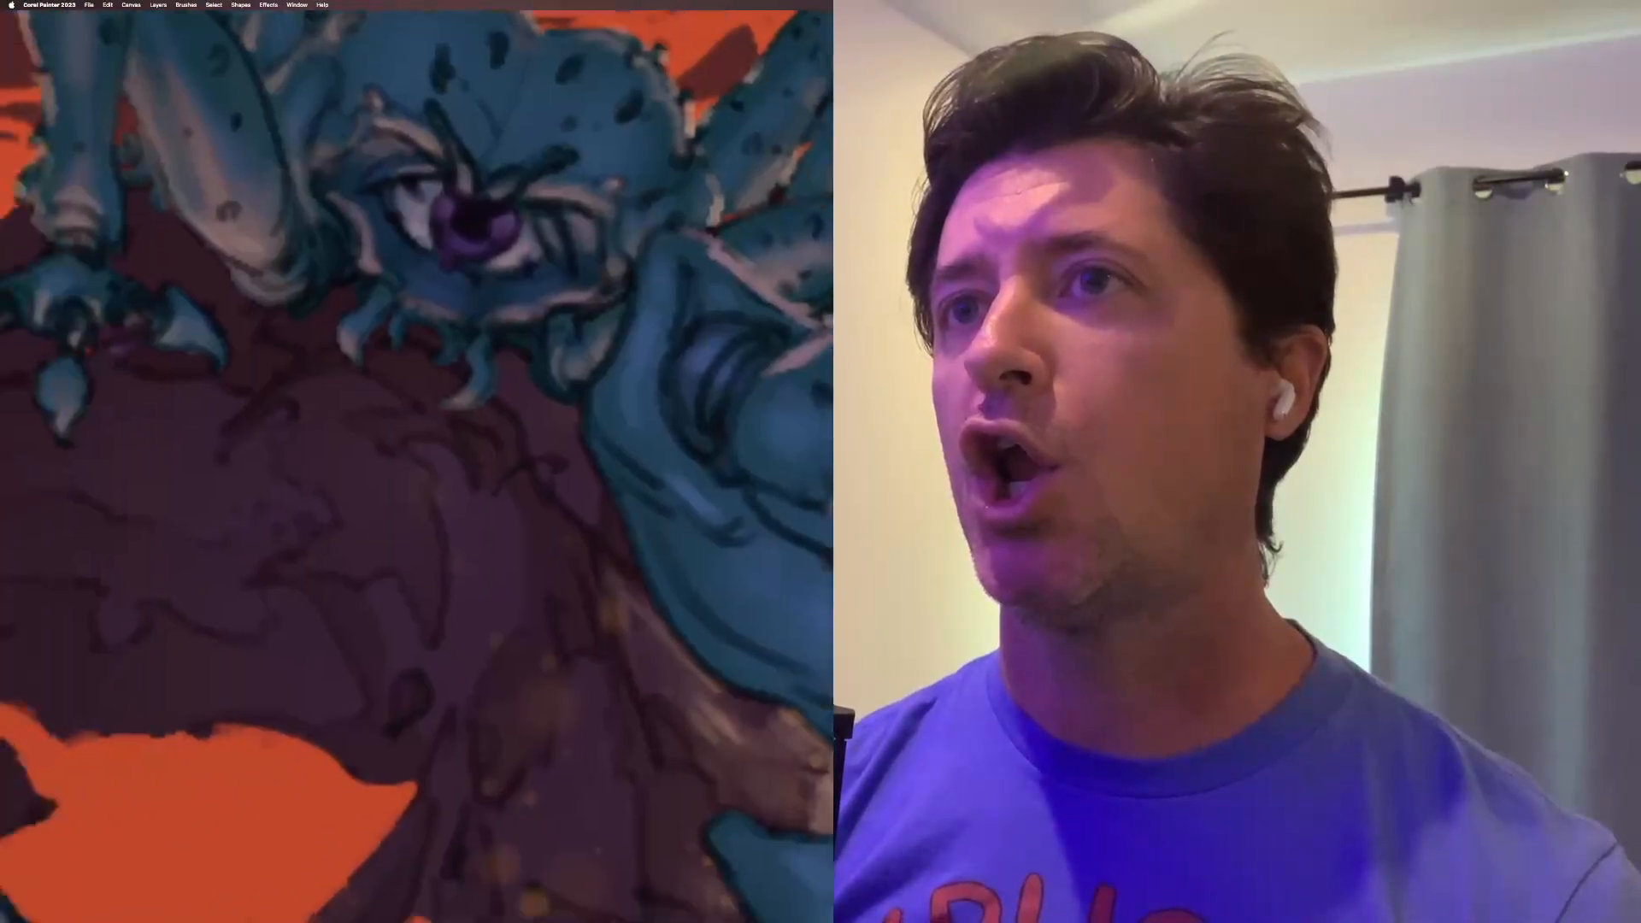
scroll(459, 235, "up", 3)
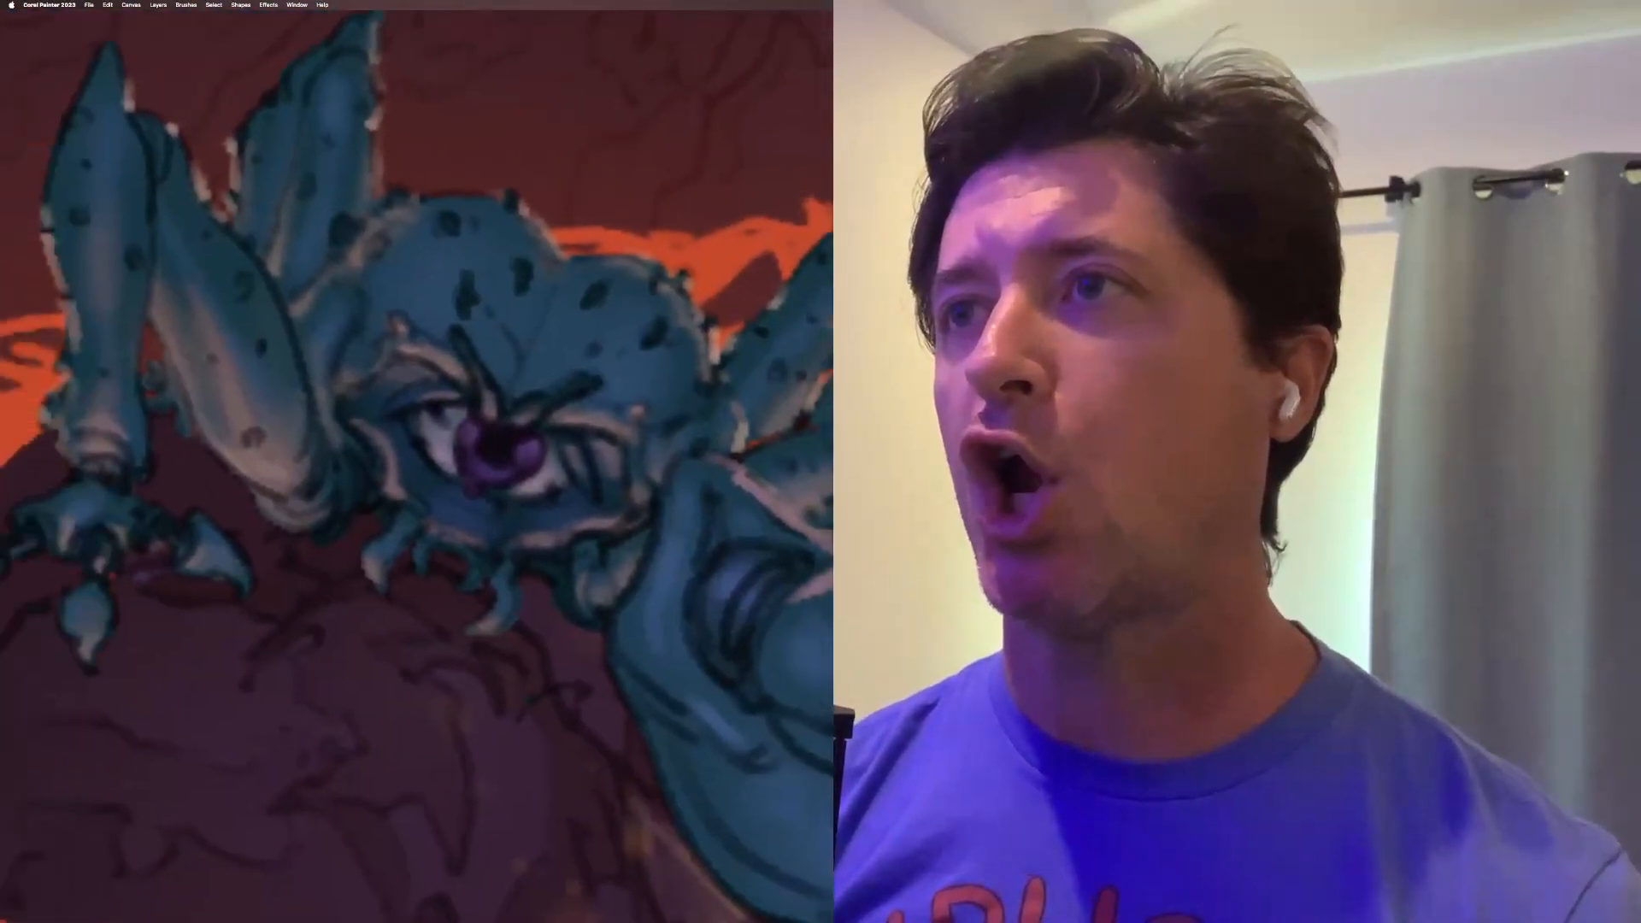